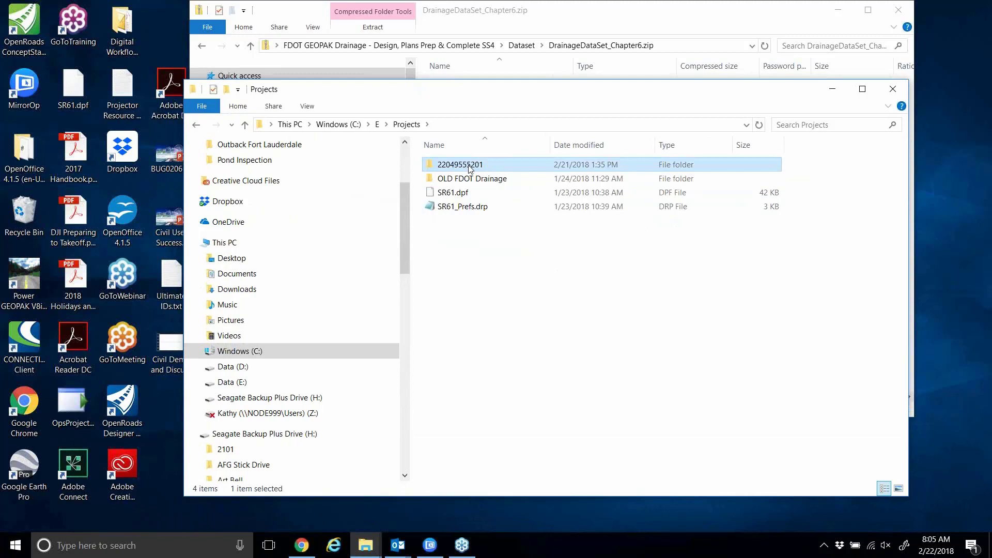
key(Delete)
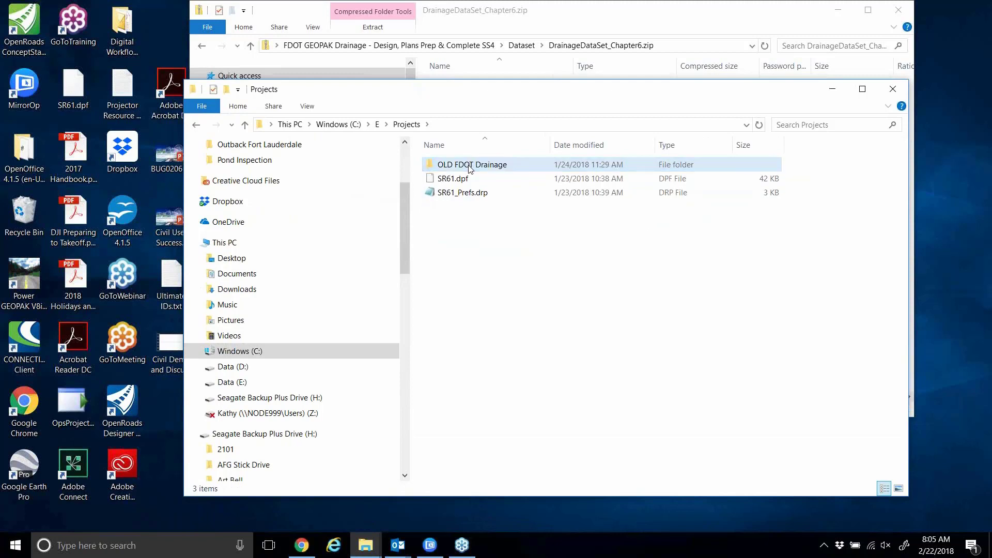
click(561, 6)
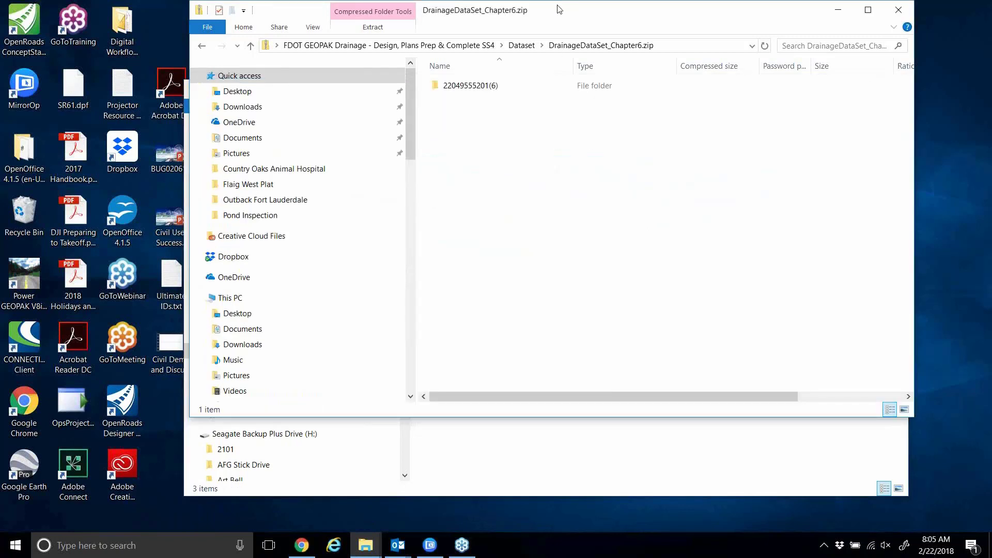
double_click(467, 88)
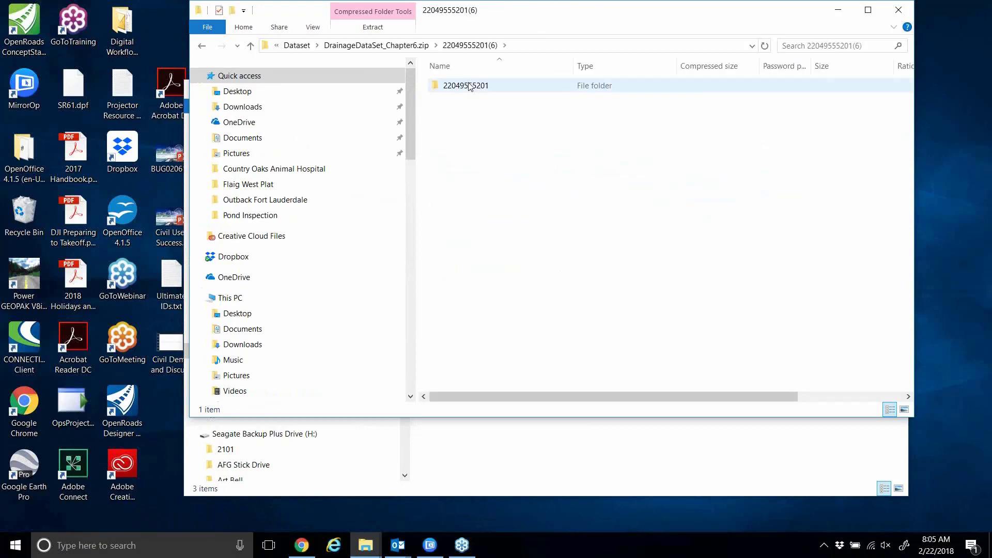
drag(466, 88, 579, 472)
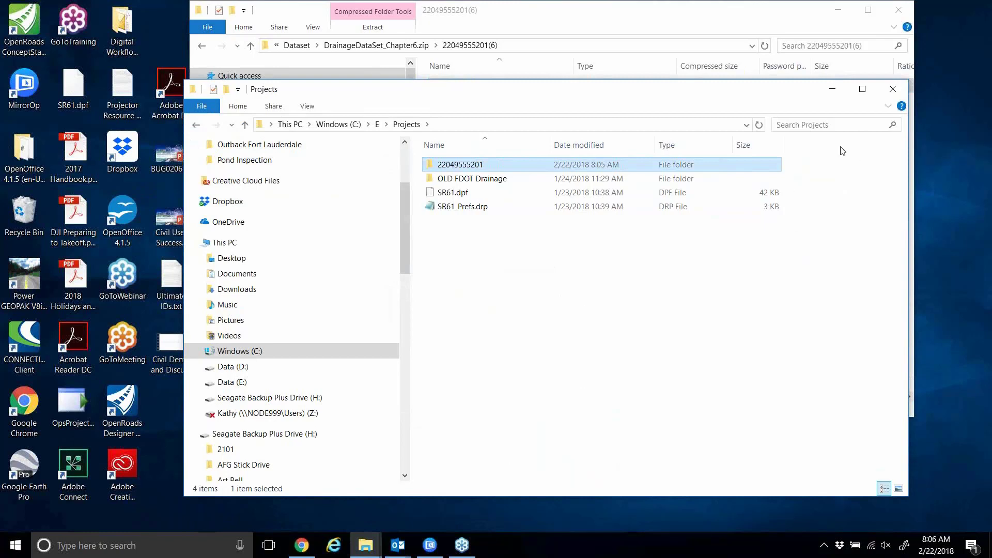
Close the Projects folder window and the zip archive window.
click(802, 29)
click(887, 97)
click(892, 89)
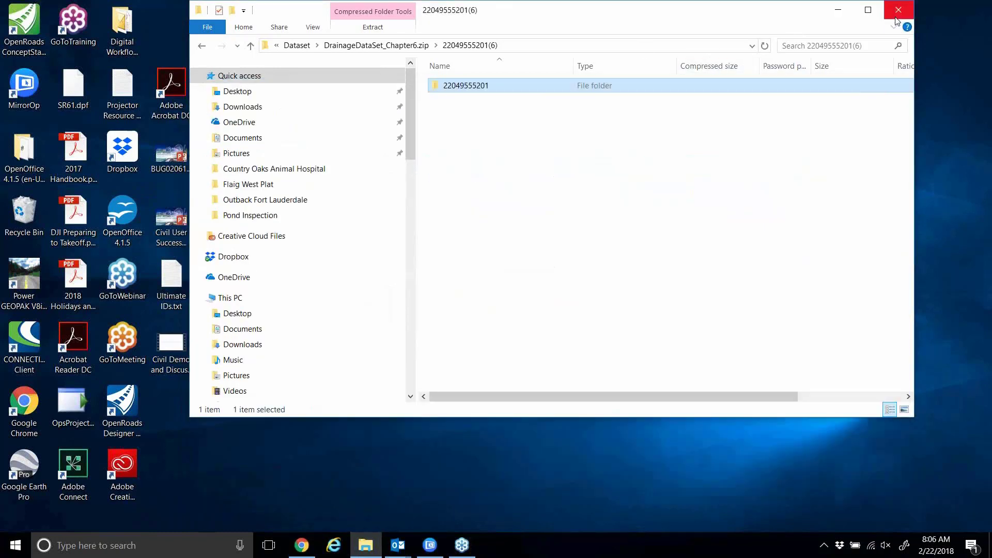
click(896, 15)
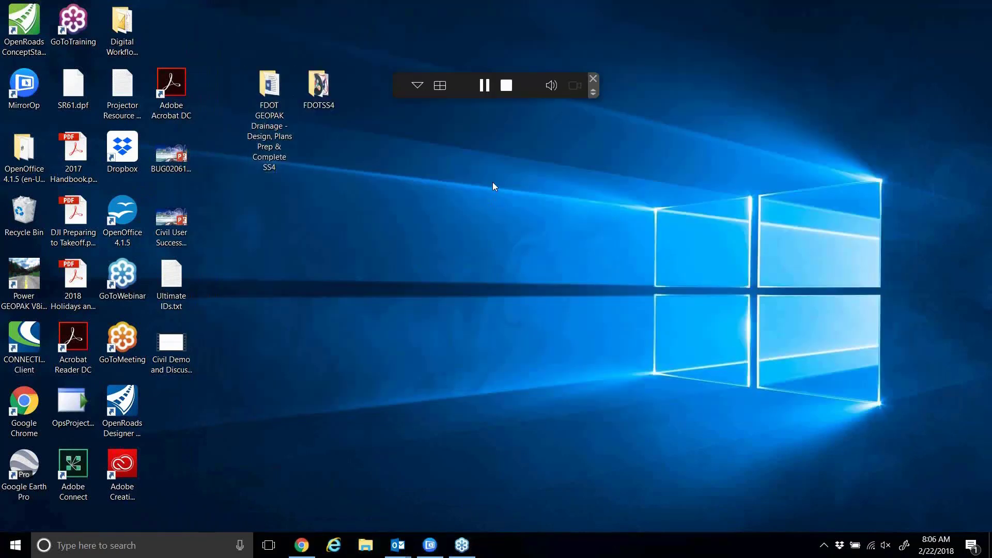
Open DRPRRD01.DGN in Power GEOPAK V8i from the FDOTSS4 desktop folder.
click(329, 95)
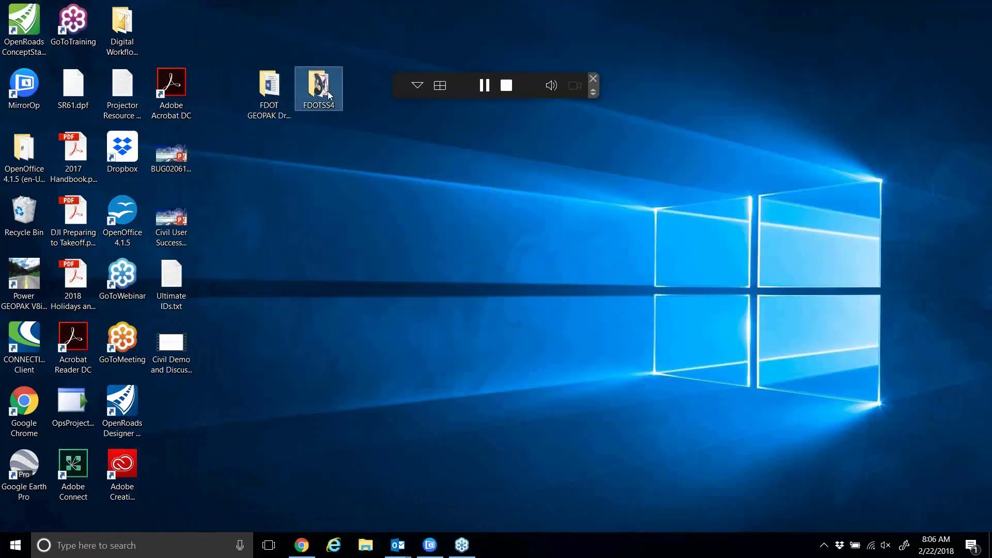
double_click(329, 95)
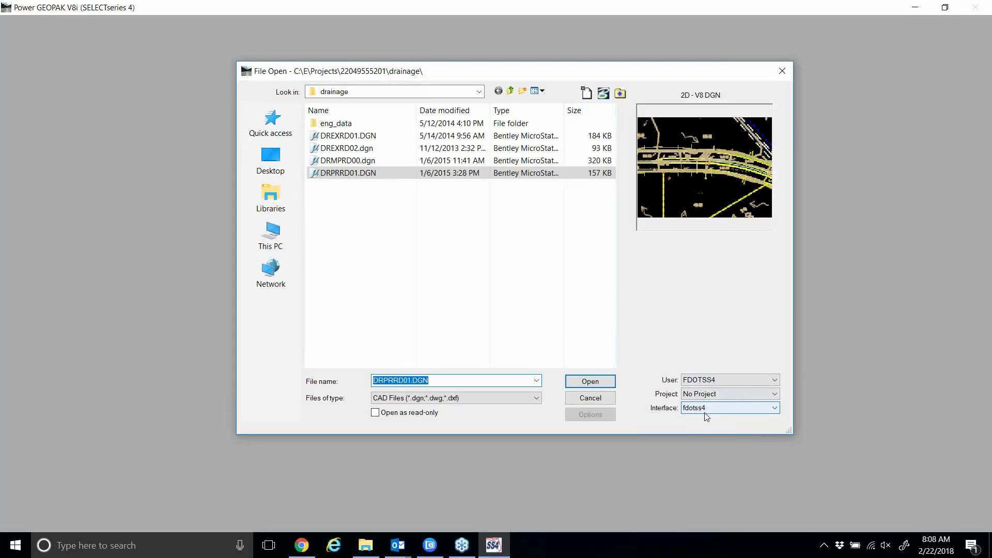
key(Return)
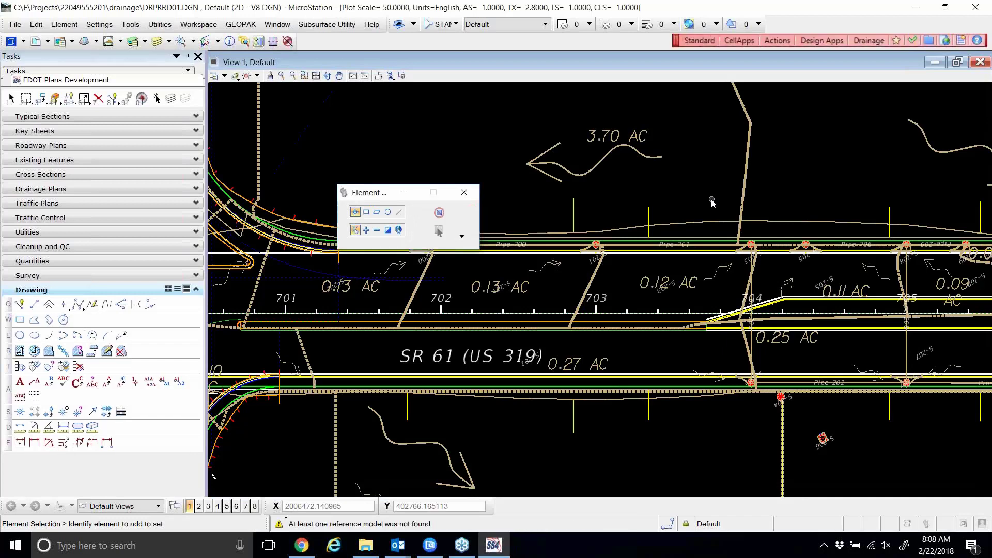
Collapse the Drawing tasks, expand Drainage Plans and launch Open Geopak Drainage.
drag(370, 193, 372, 129)
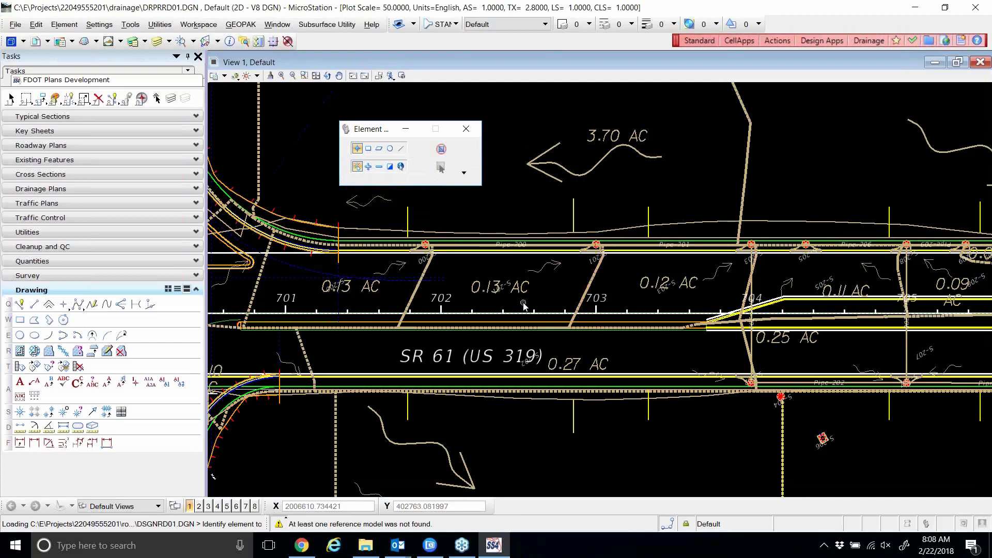
click(196, 289)
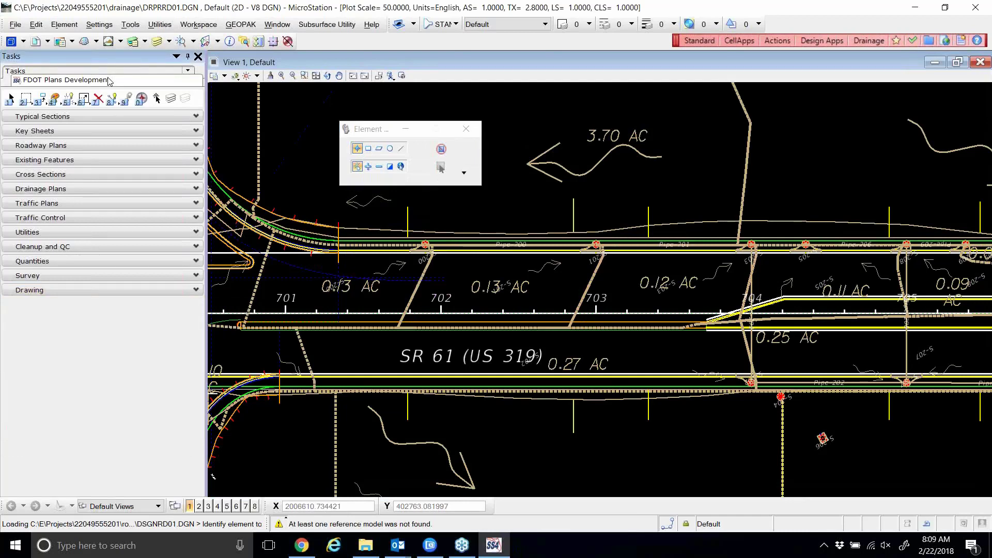
click(196, 189)
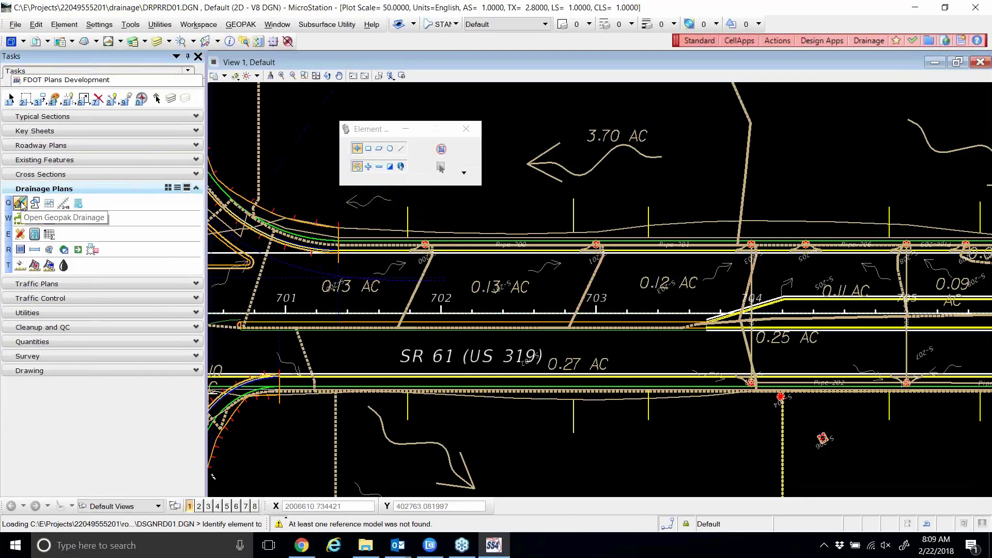
click(20, 203)
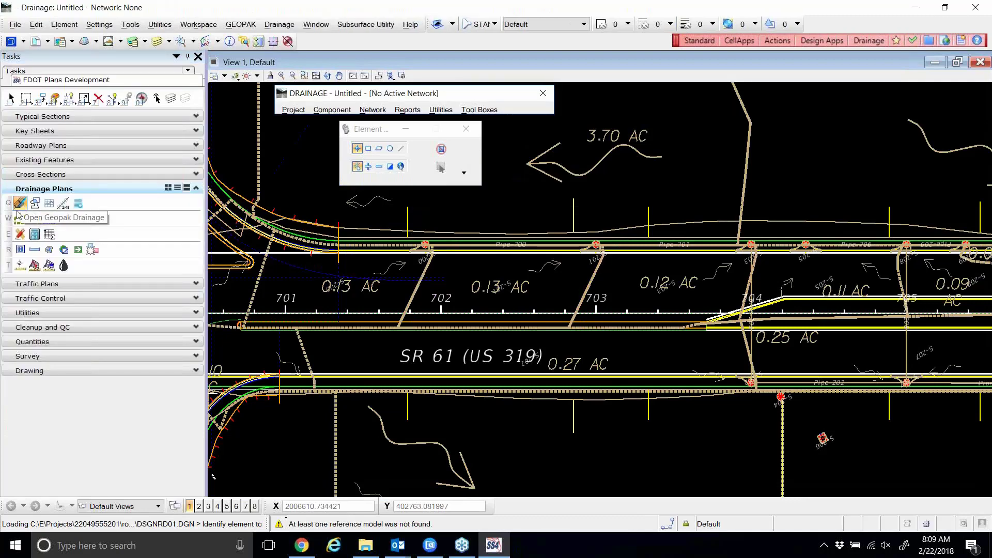
drag(363, 132, 421, 146)
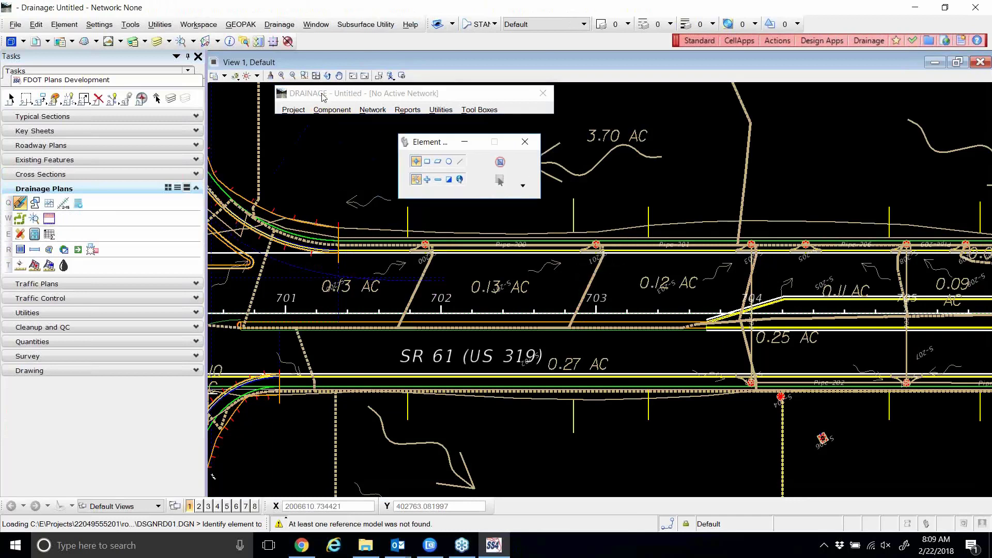
drag(322, 96, 294, 104)
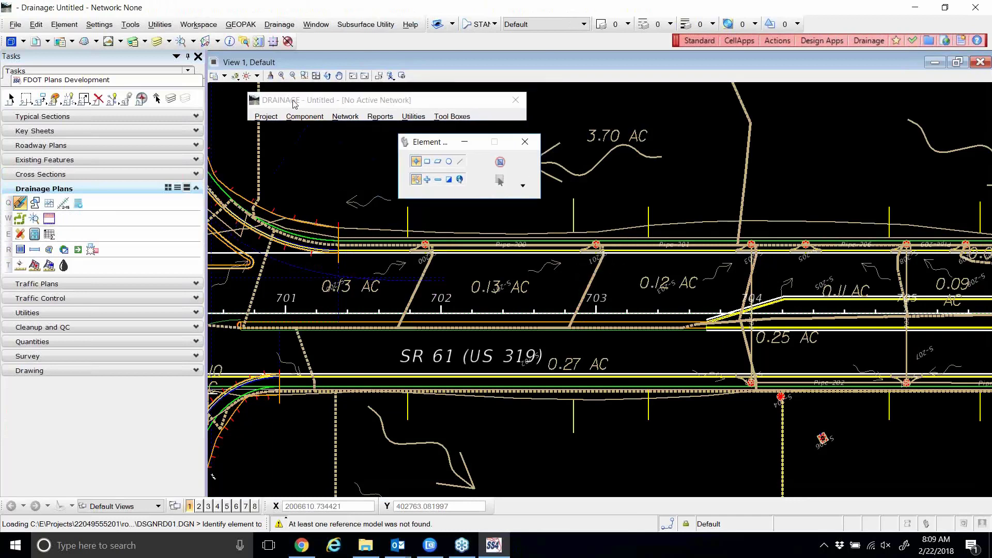
click(274, 117)
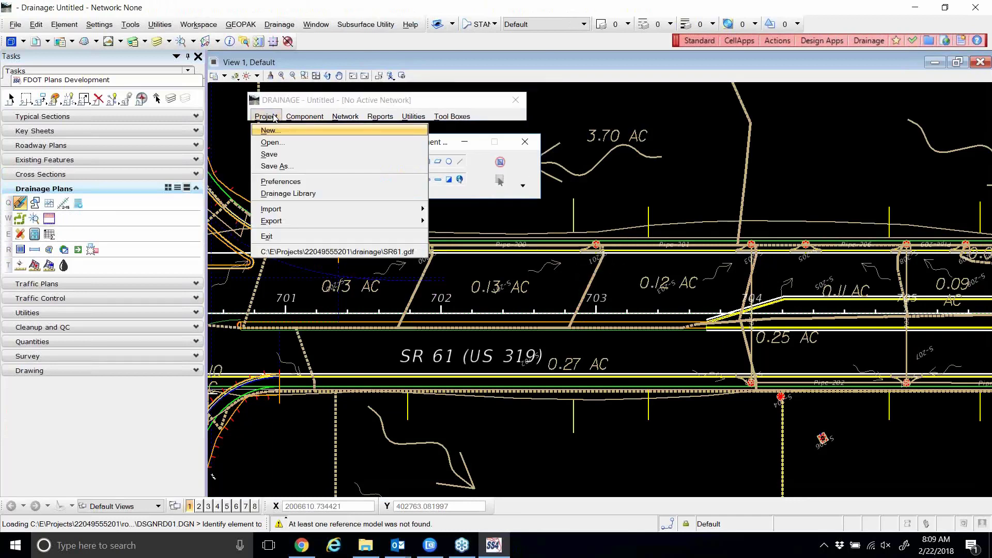
click(314, 252)
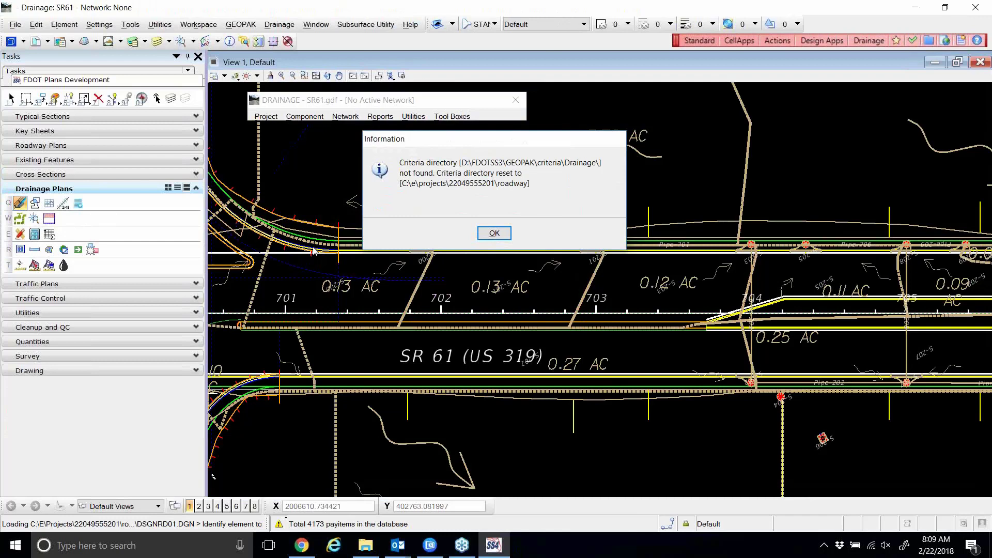
click(486, 235)
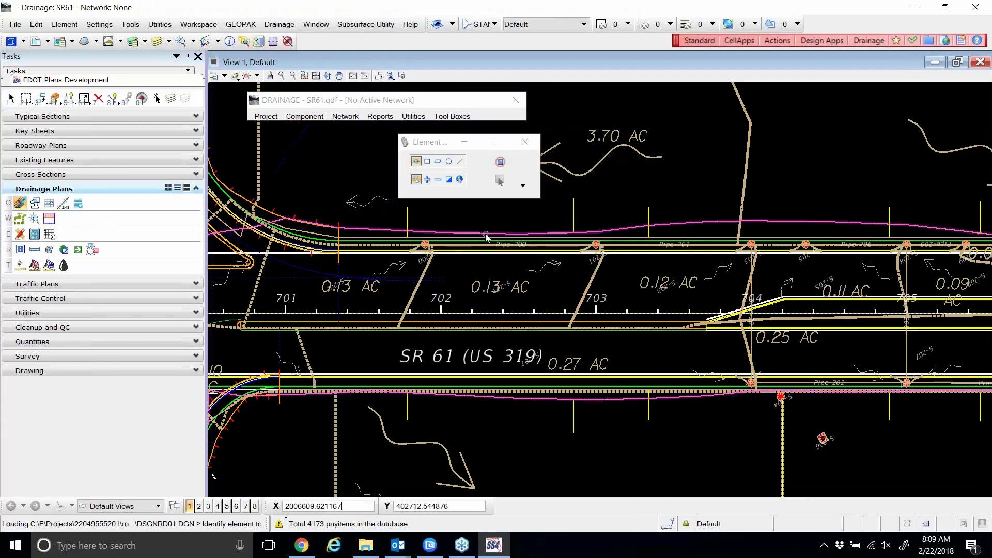
Load the SR61.dpf preferences file from the Desktop into Drainage Preferences.
click(428, 179)
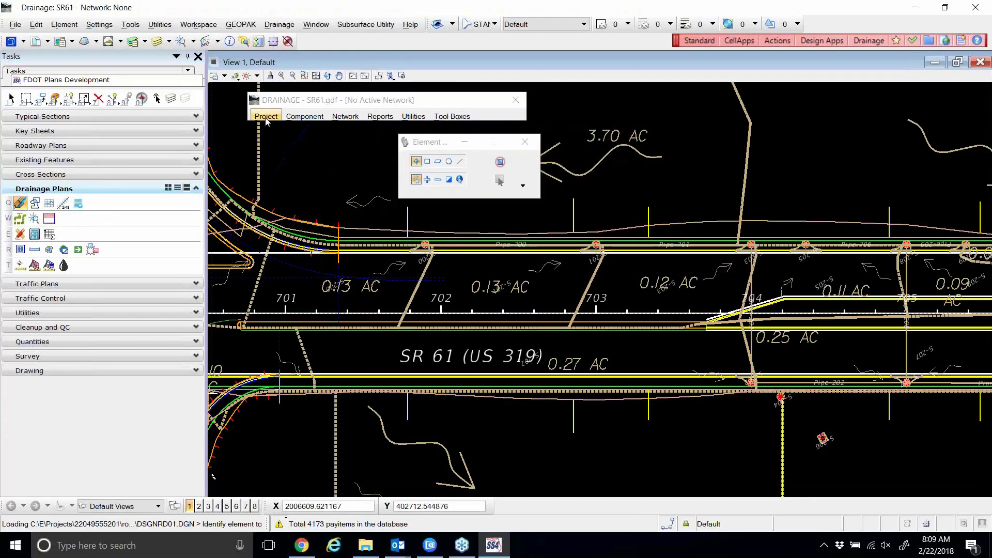
click(266, 118)
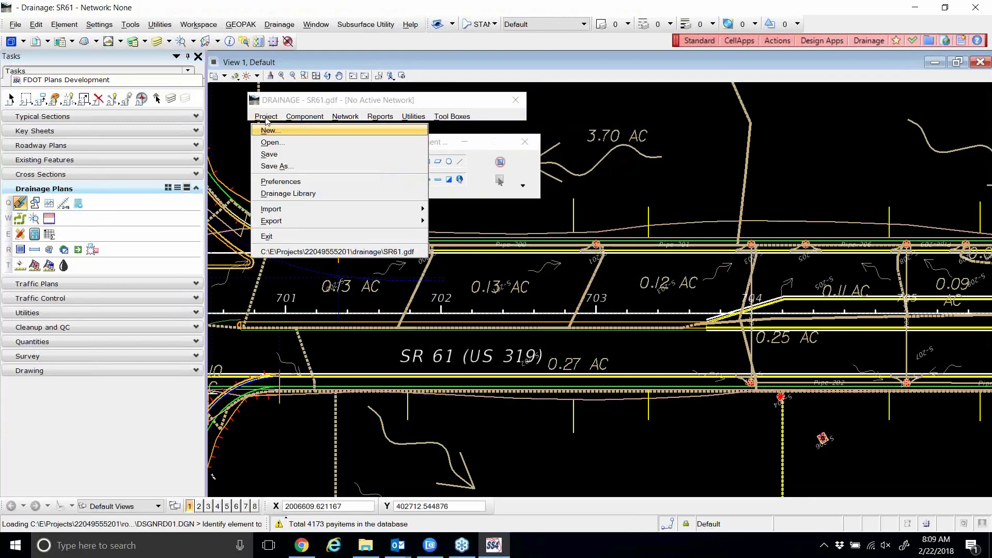
click(285, 184)
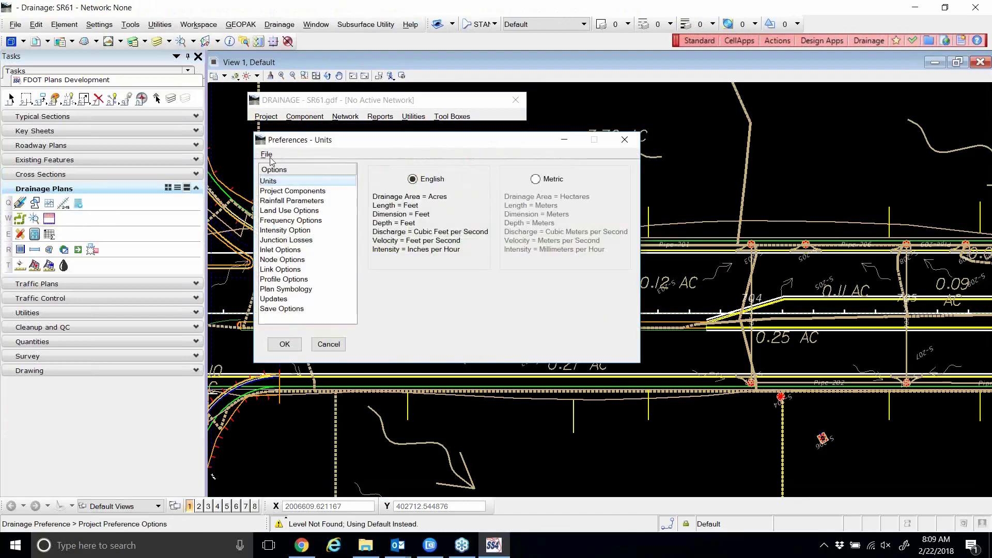
click(267, 155)
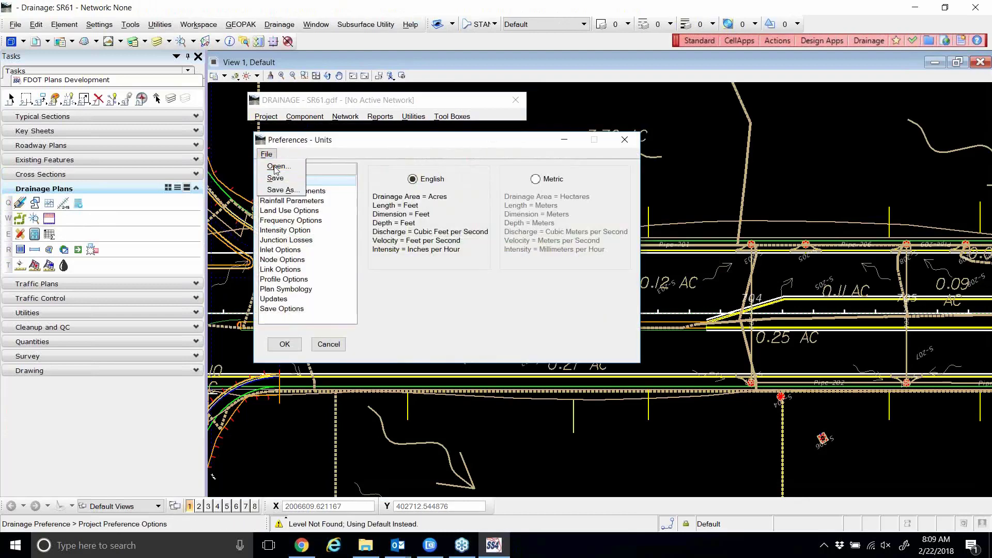
click(275, 166)
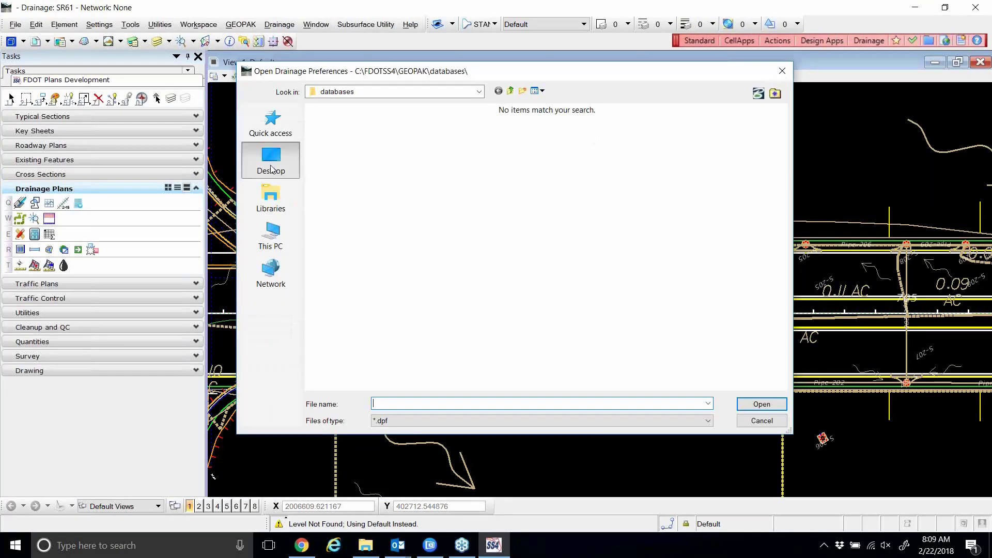
click(272, 169)
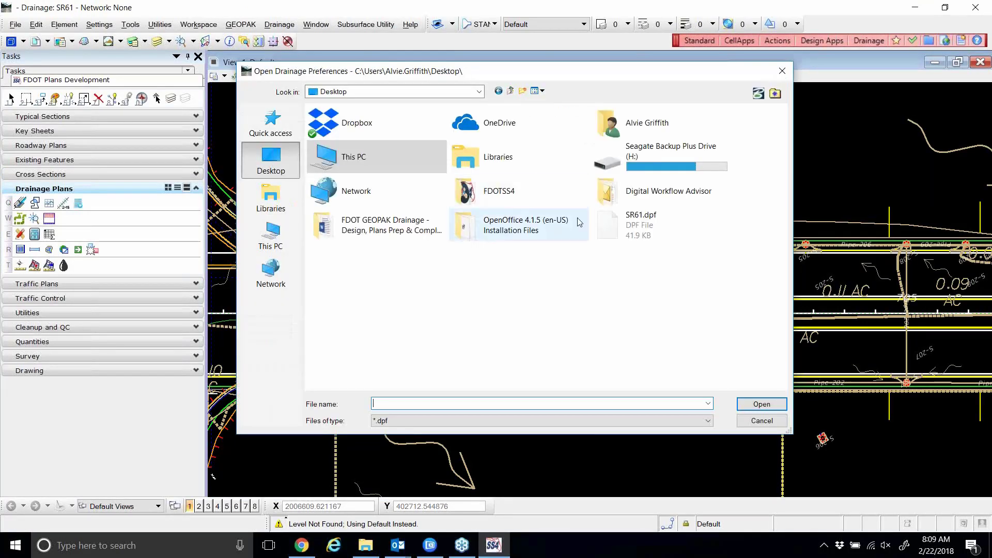
click(655, 232)
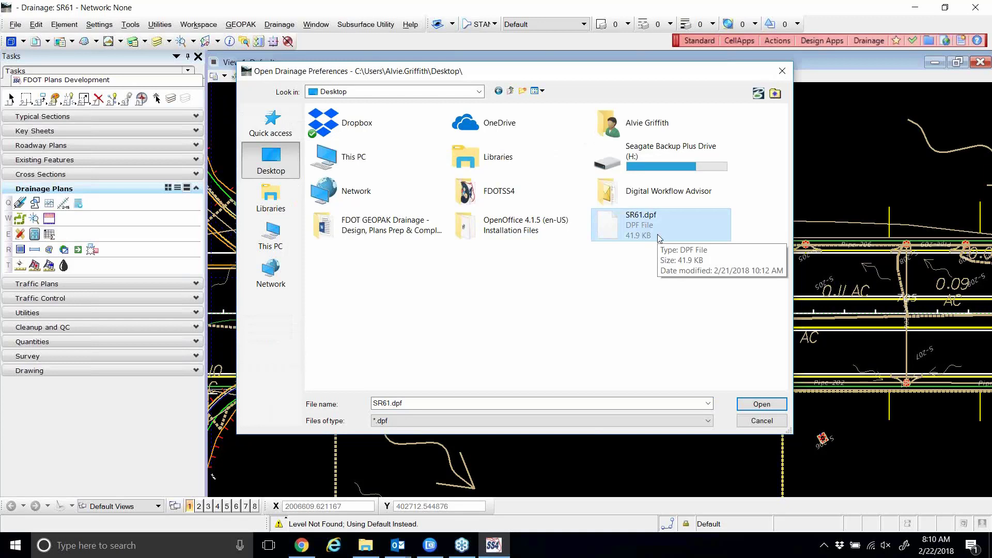
click(762, 405)
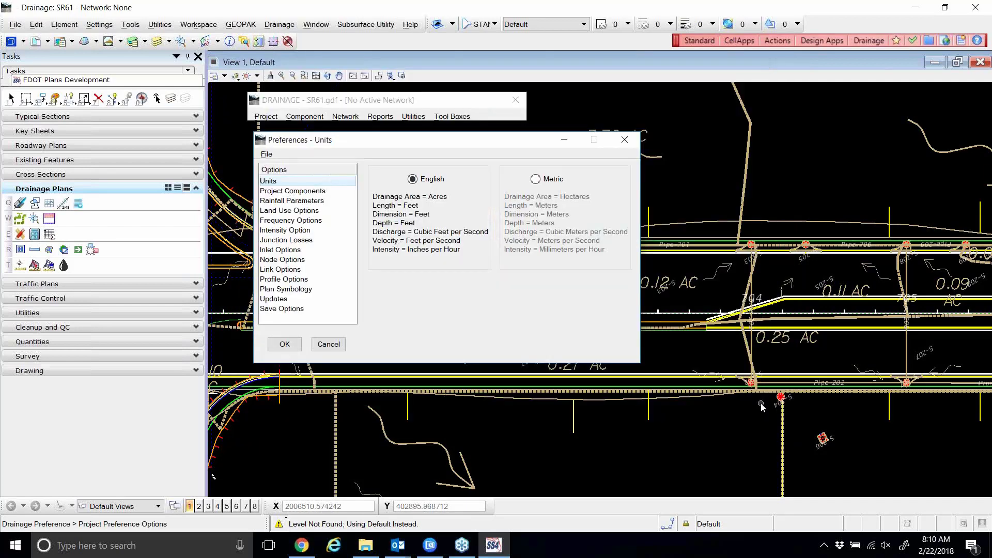
Accept the preferences, decline attaching RDXSRD01.DGN, and store the changes.
click(291, 349)
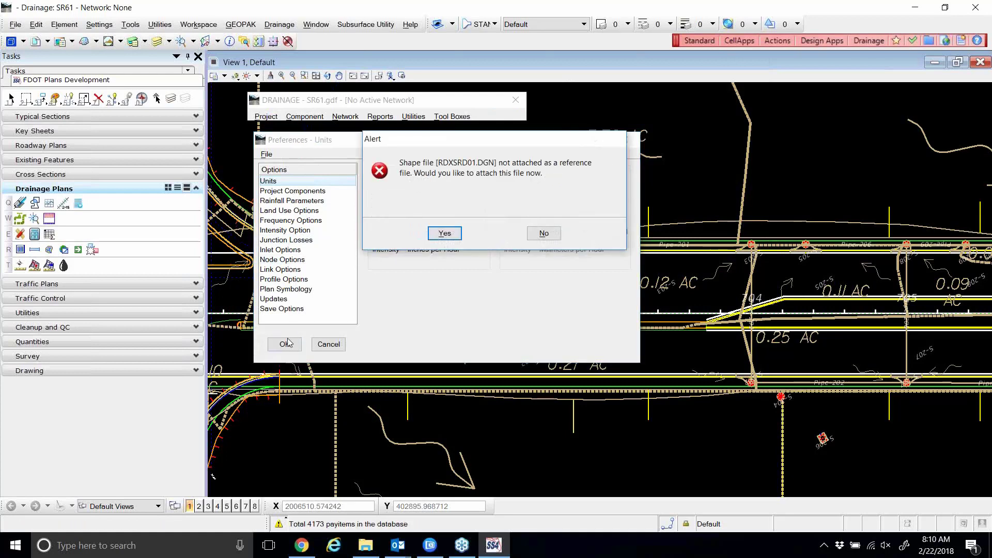
click(533, 233)
click(494, 234)
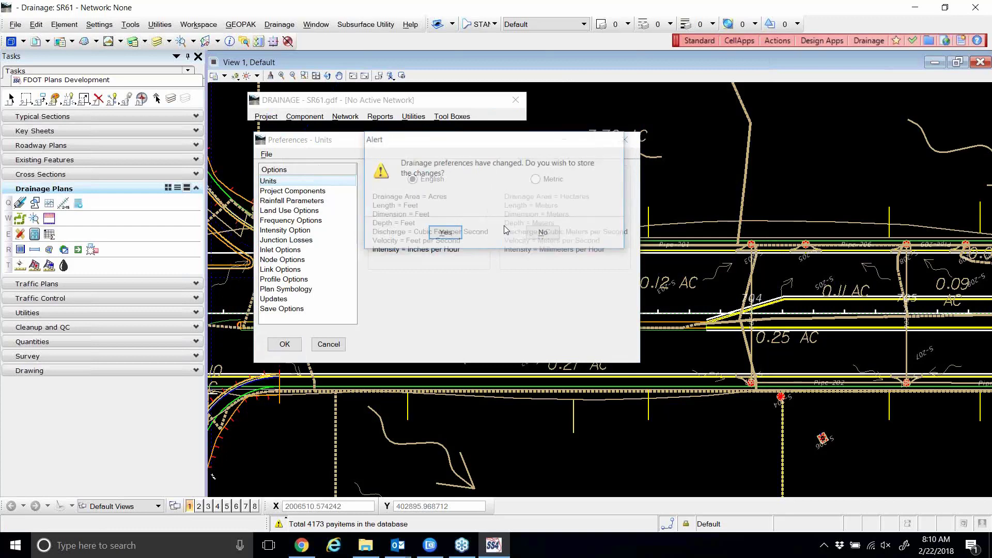
click(442, 233)
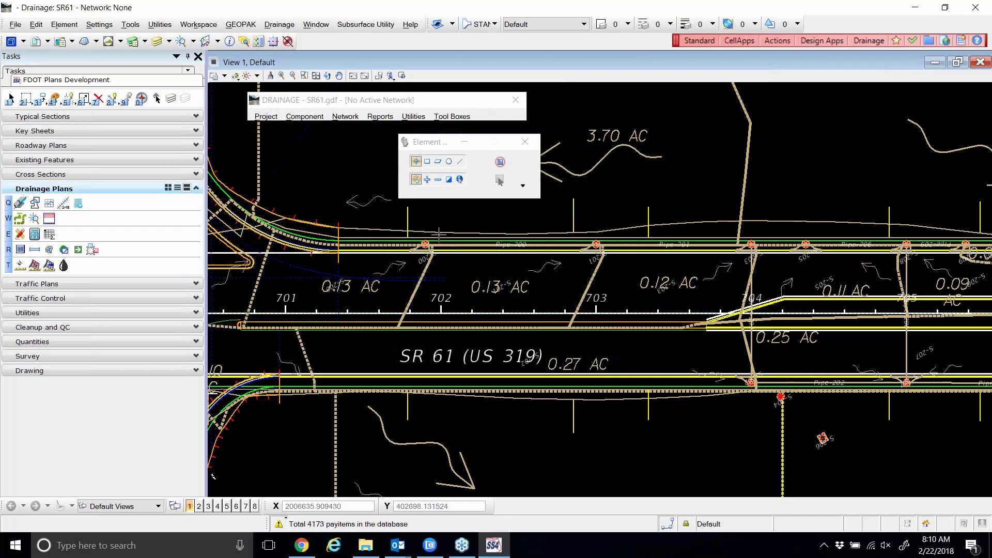
Open Component > Link > Edit and step back and forth through the pipe link IDs.
click(309, 116)
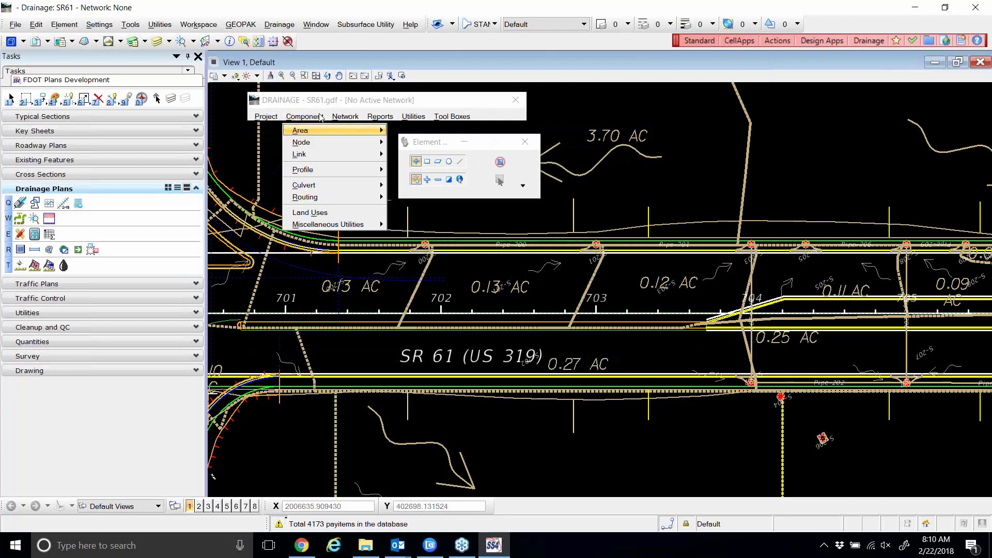
mouse_move(318, 155)
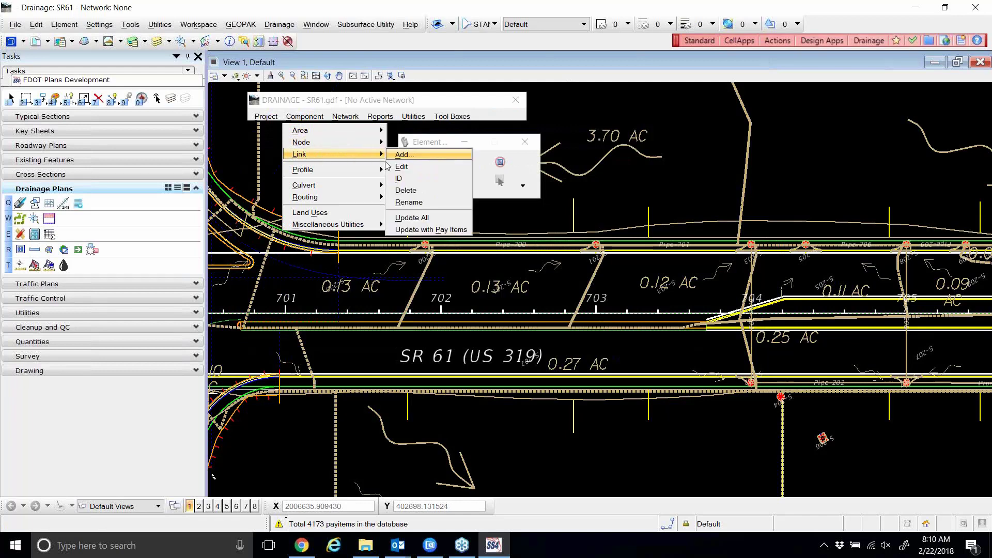
click(398, 167)
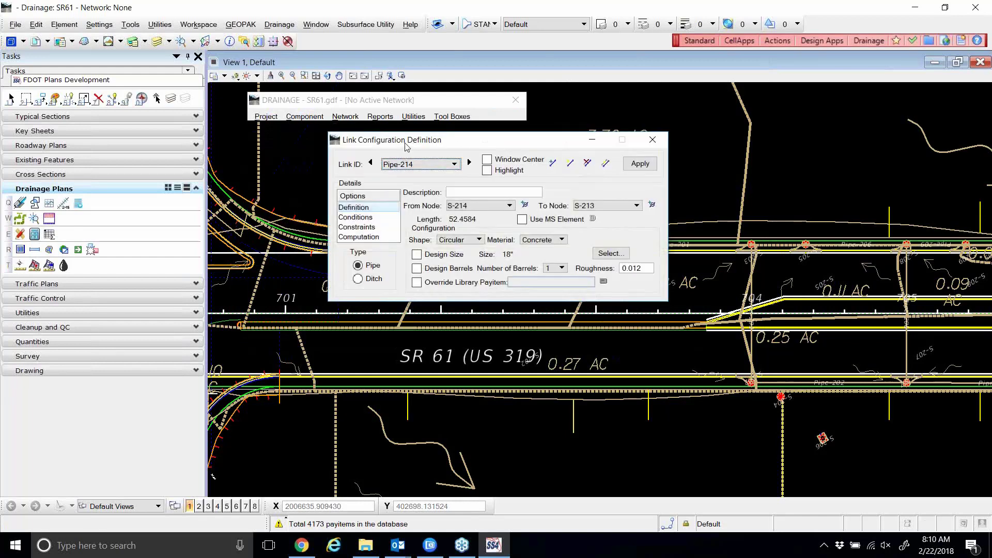
drag(418, 143, 491, 144)
click(444, 164)
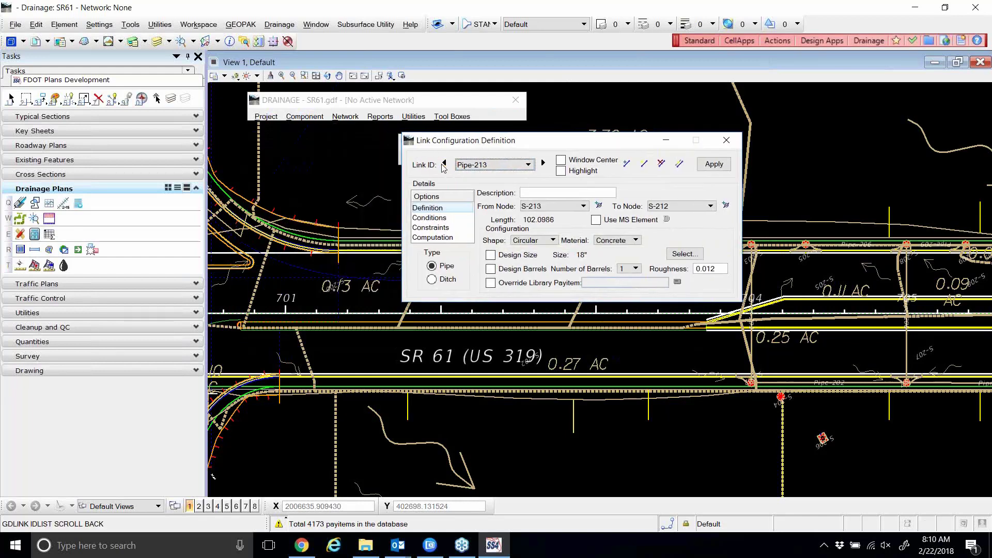
click(443, 164)
click(443, 164)
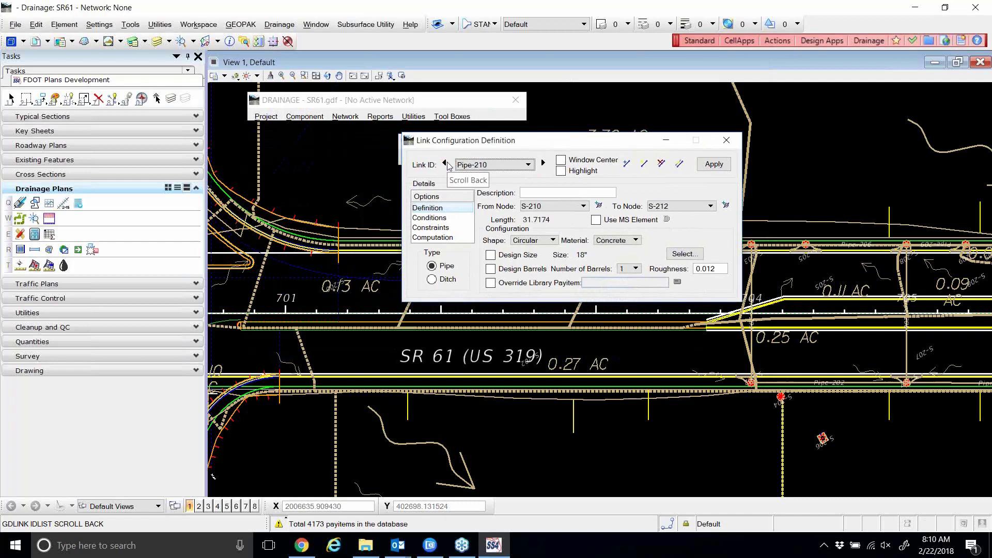
click(444, 164)
click(443, 164)
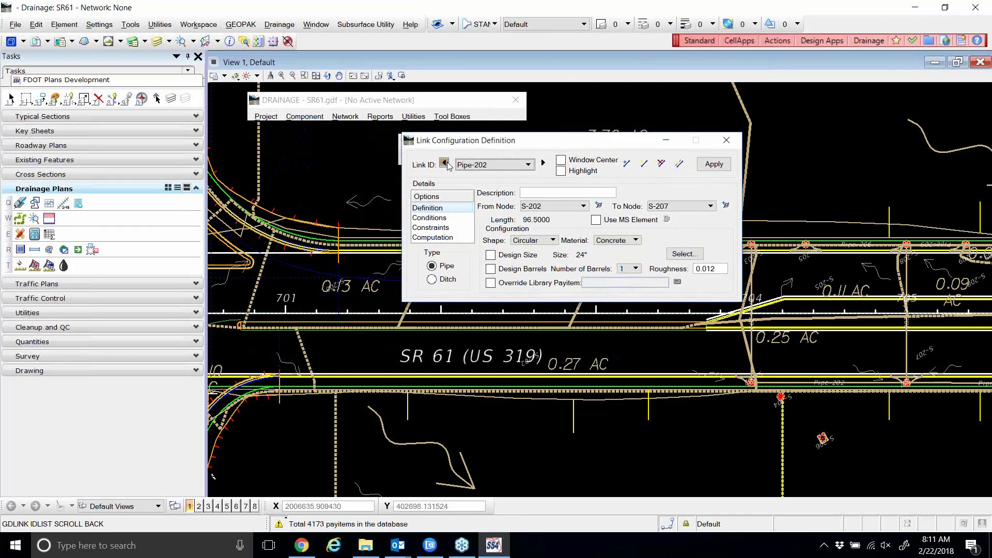
click(444, 164)
click(445, 163)
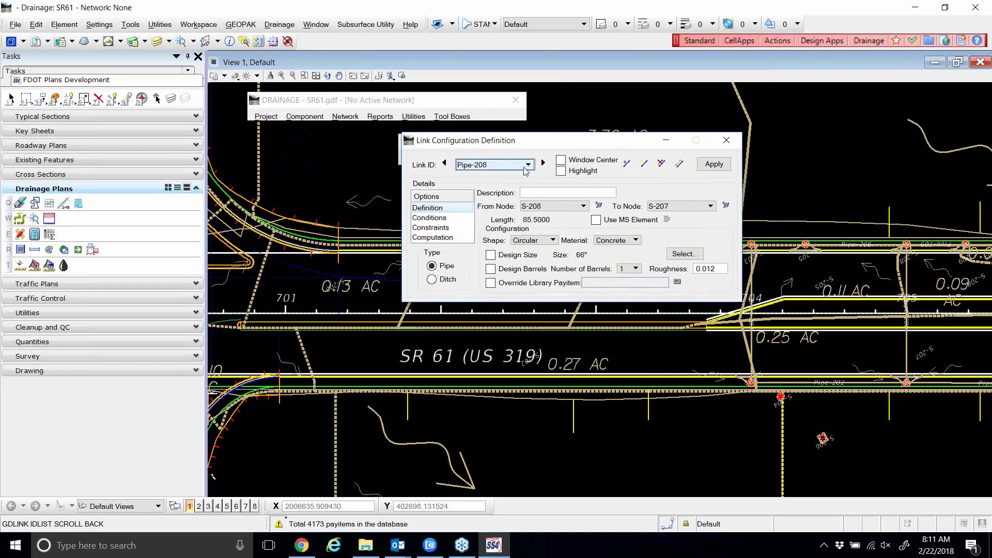
click(543, 163)
click(543, 163)
click(543, 163)
Enable Window Center and Highlight, go to Pipe-211 (S-211 to S-211 out), then close the editor.
click(544, 164)
click(544, 164)
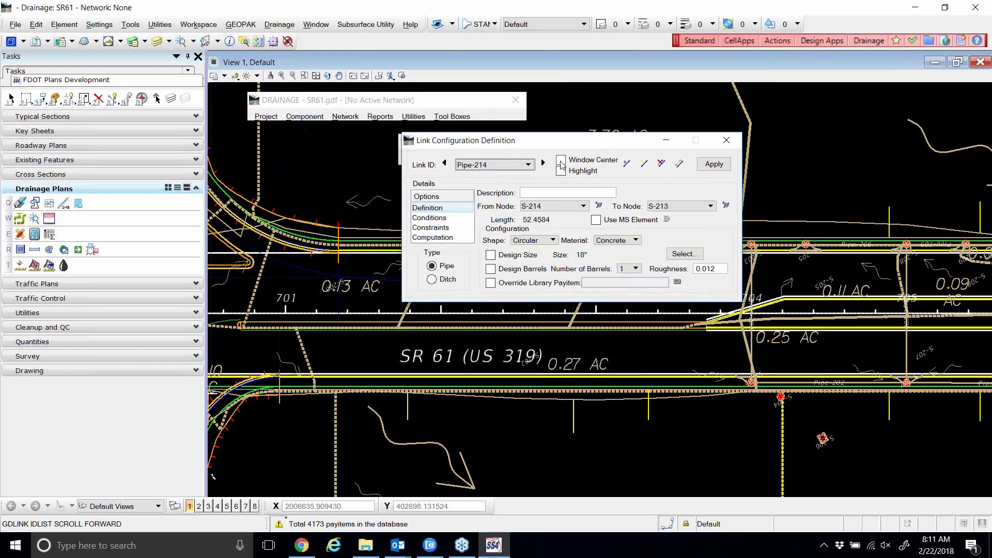
click(561, 161)
click(561, 171)
click(543, 165)
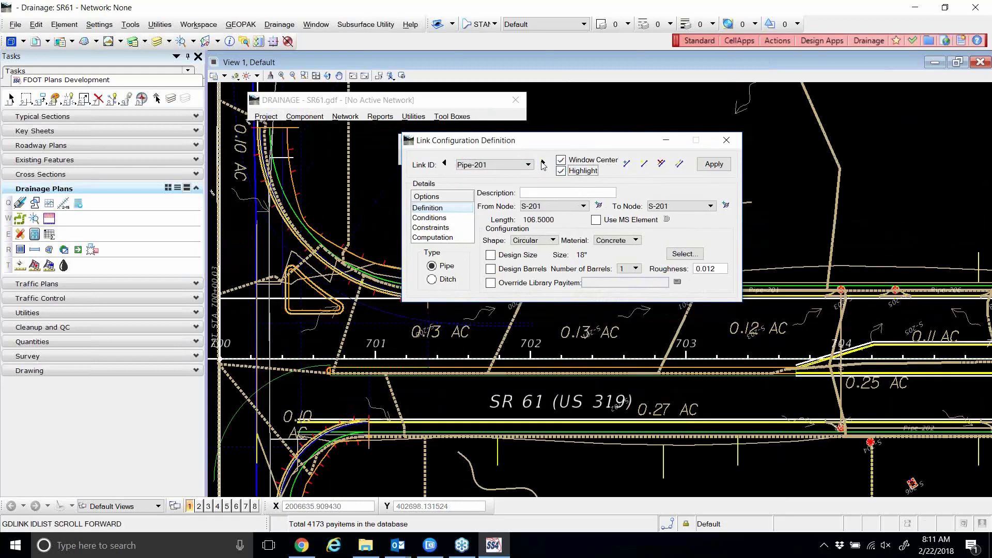
click(543, 165)
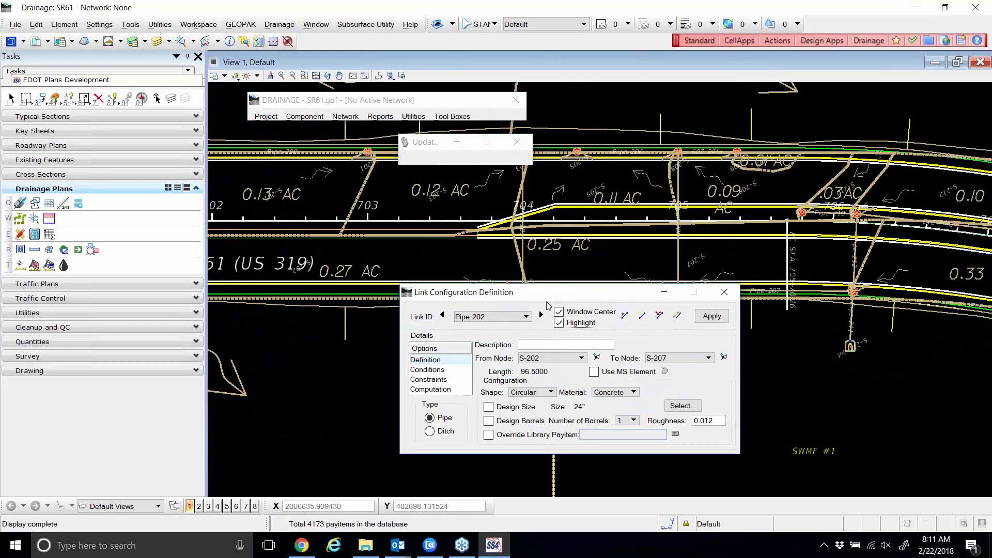
click(443, 318)
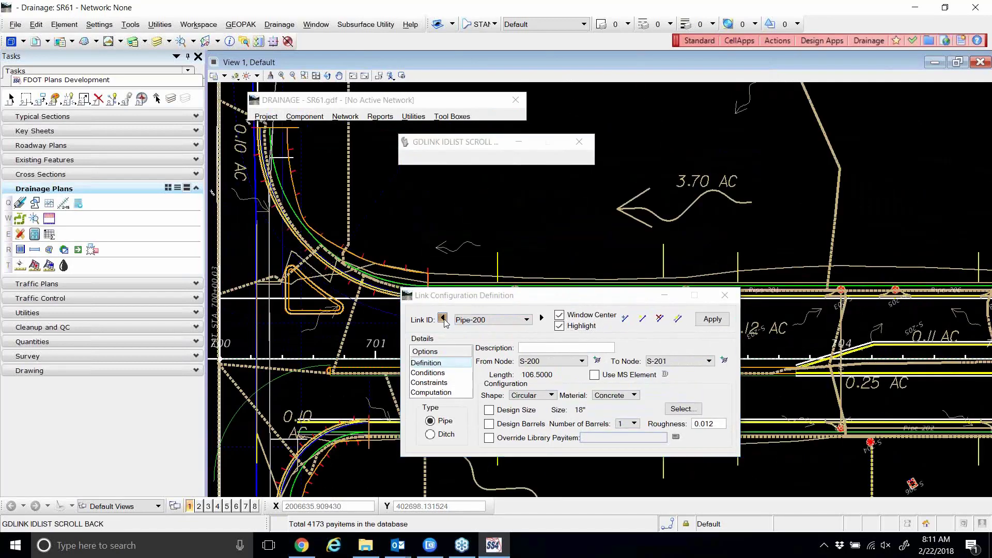
click(445, 317)
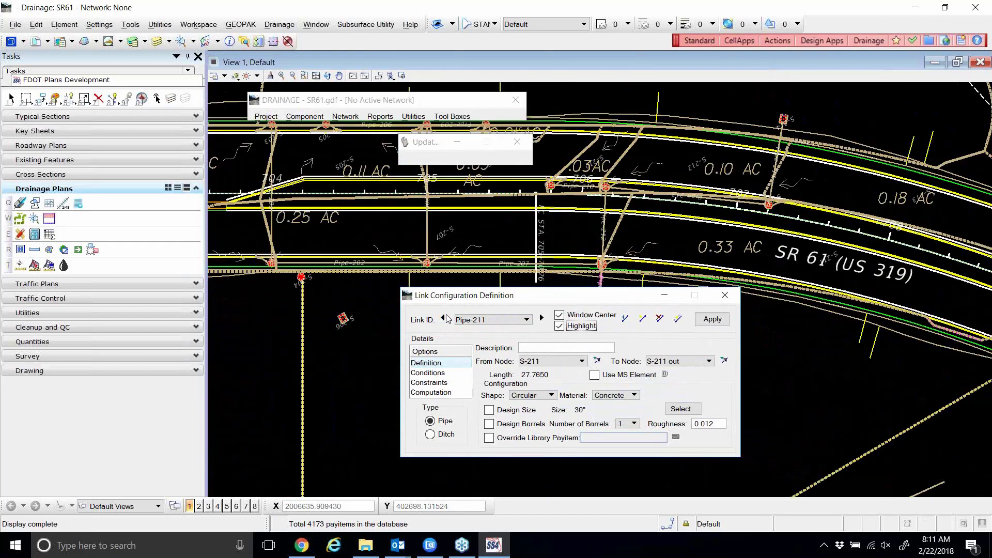
click(725, 295)
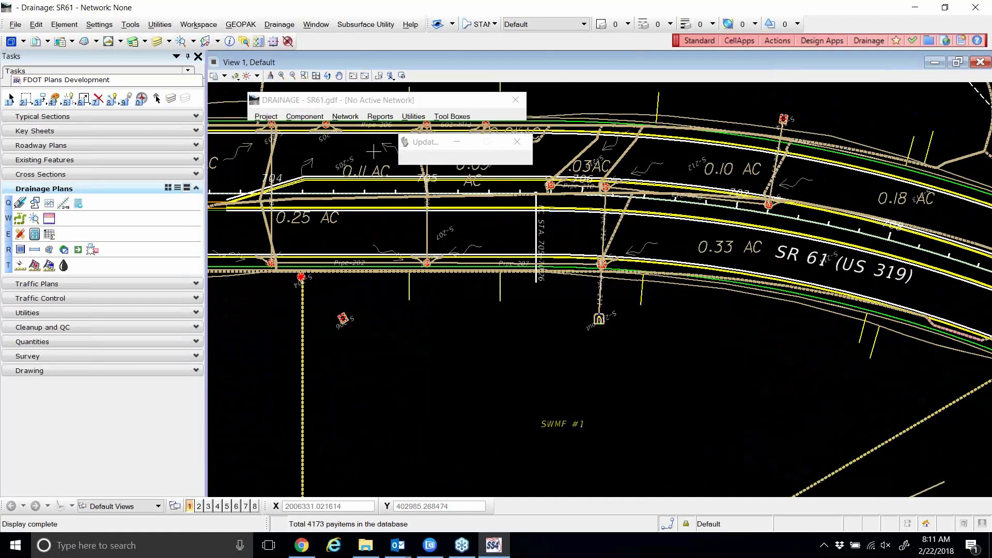
click(310, 118)
mouse_move(314, 131)
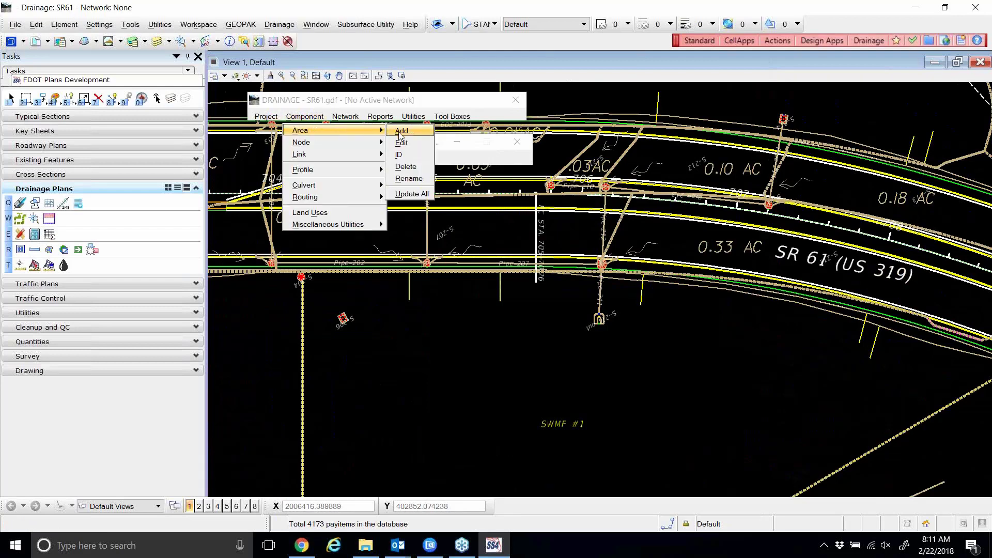
Run Update All for drainage areas, nodes and links so SR 61 pipes and labels redraw.
click(419, 193)
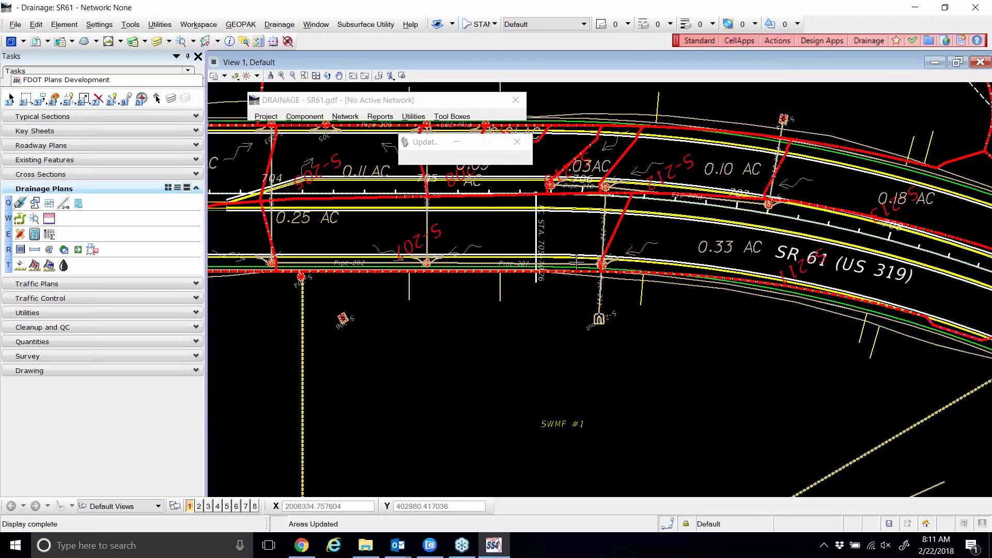
click(315, 117)
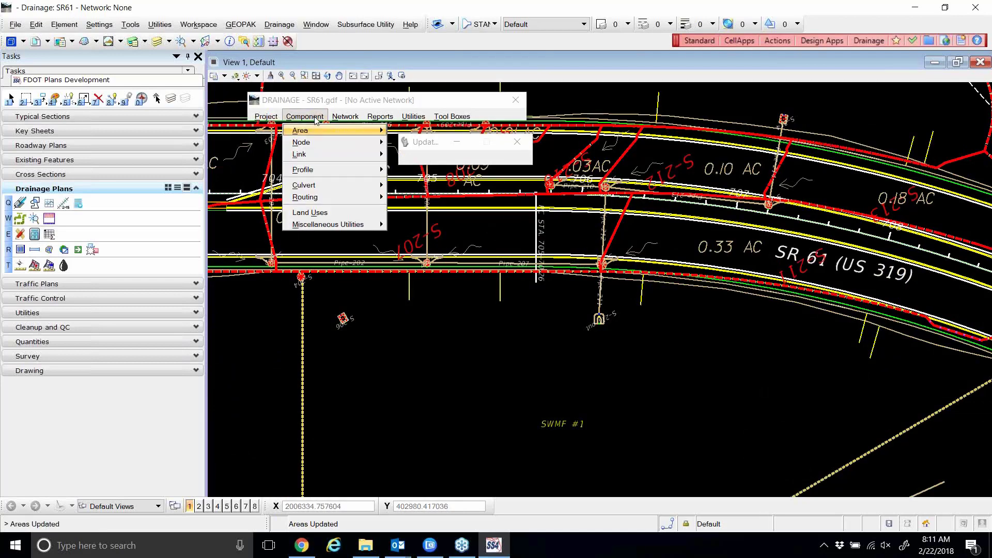
mouse_move(319, 145)
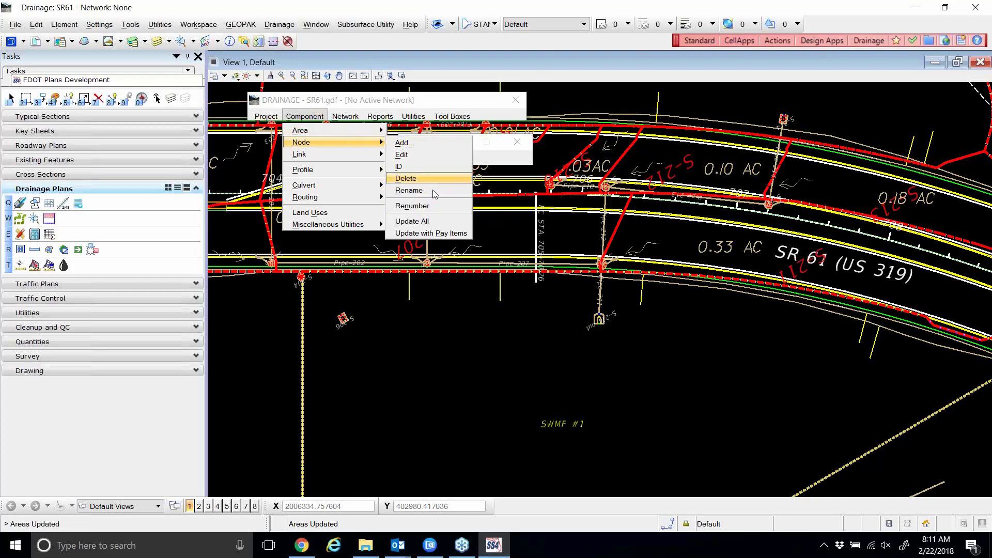
click(435, 221)
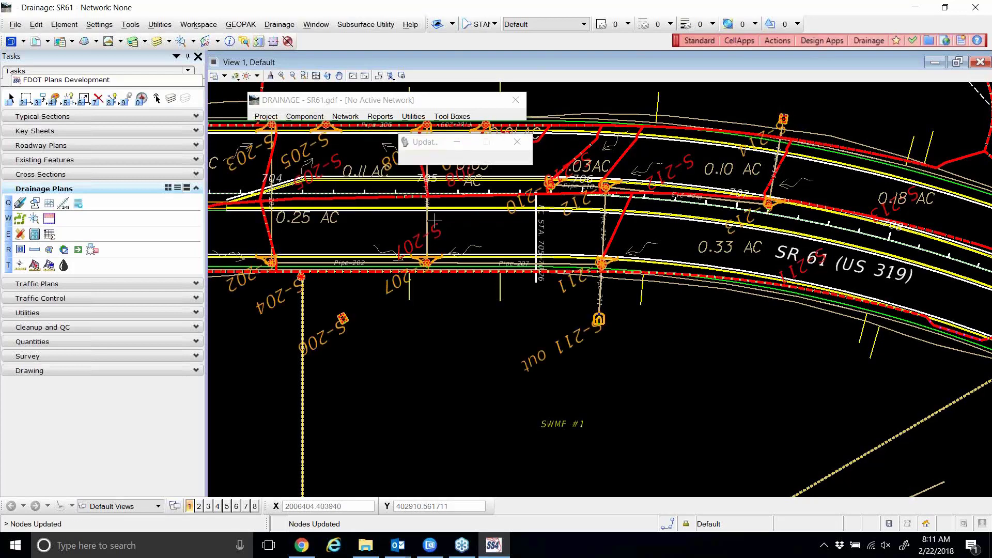
click(312, 120)
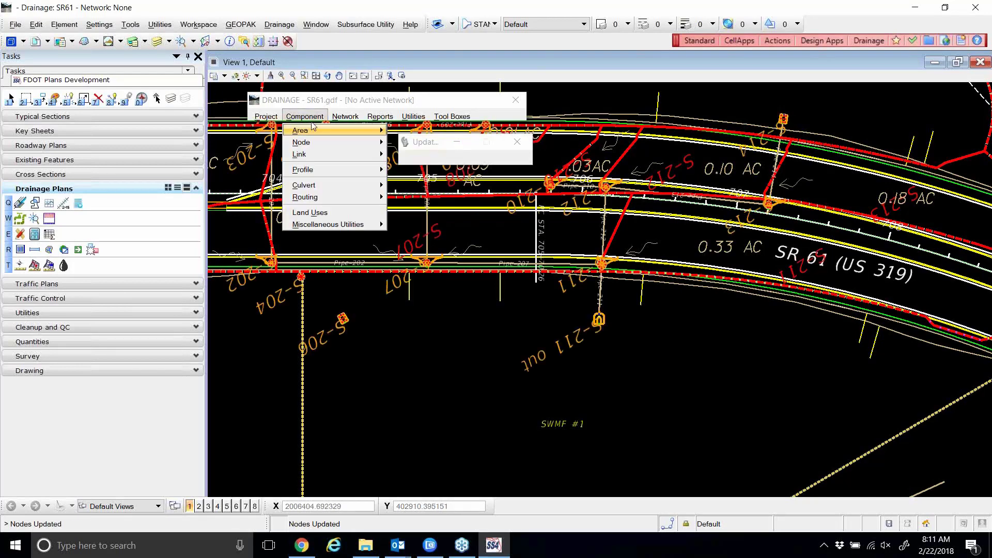
mouse_move(329, 157)
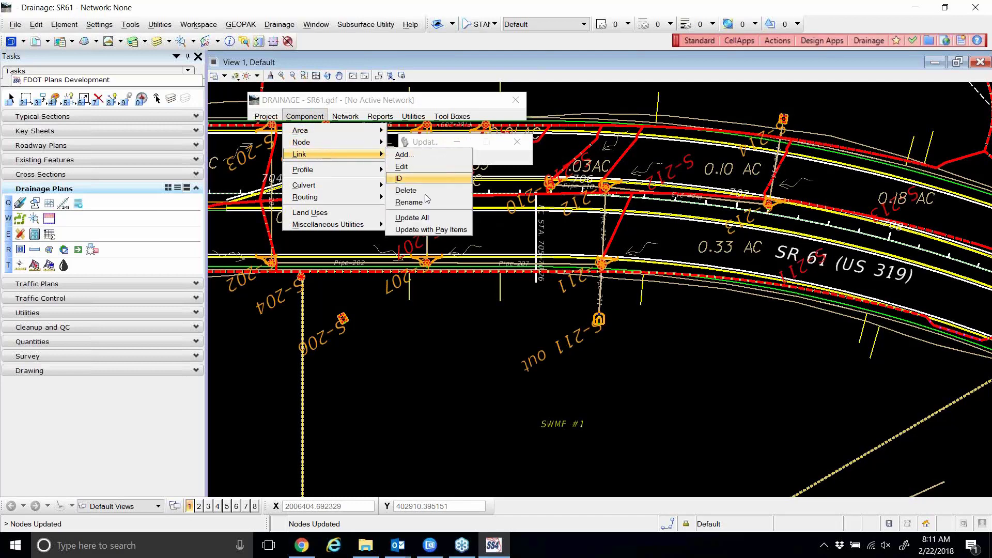
click(412, 218)
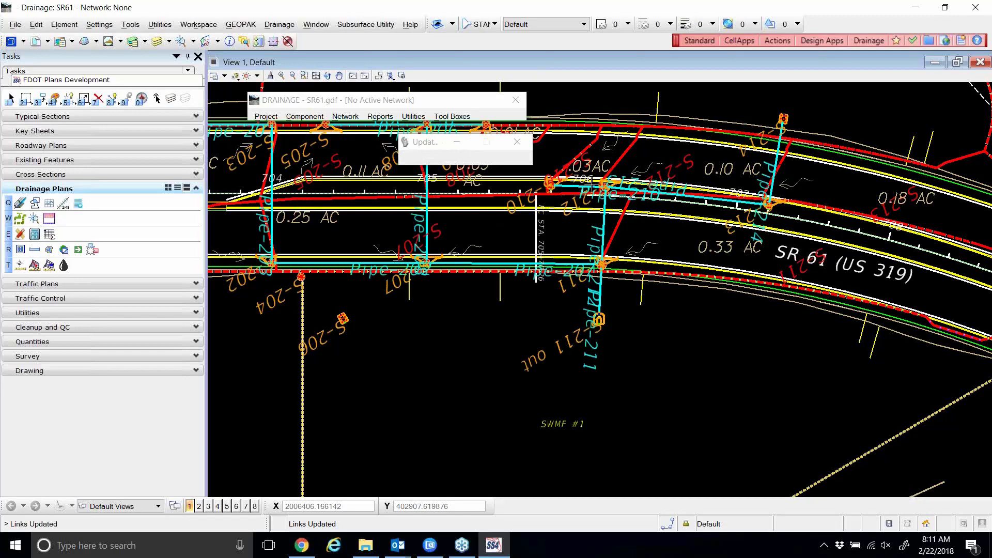
scroll(542, 181, up, 4)
scroll(549, 193, down, 3)
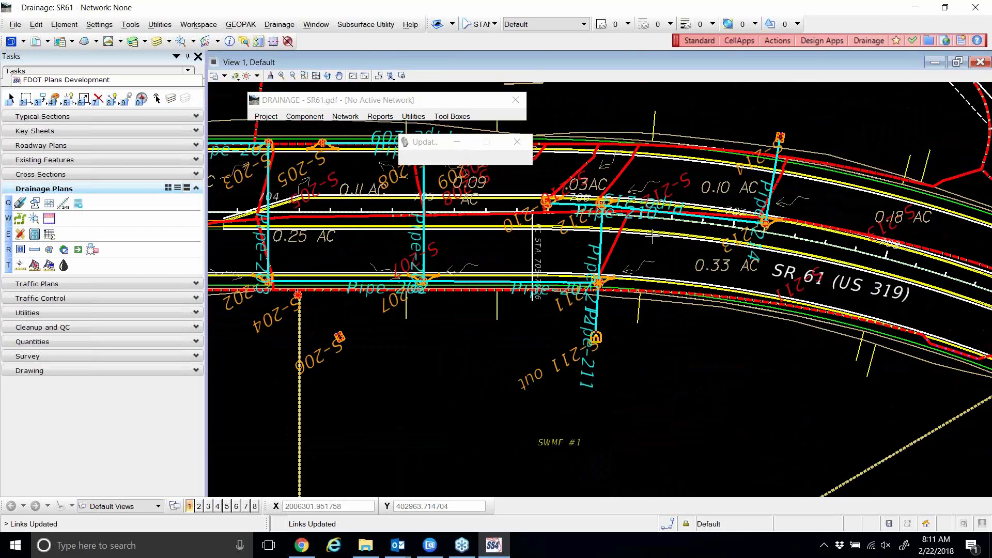
scroll(666, 245, down, 2)
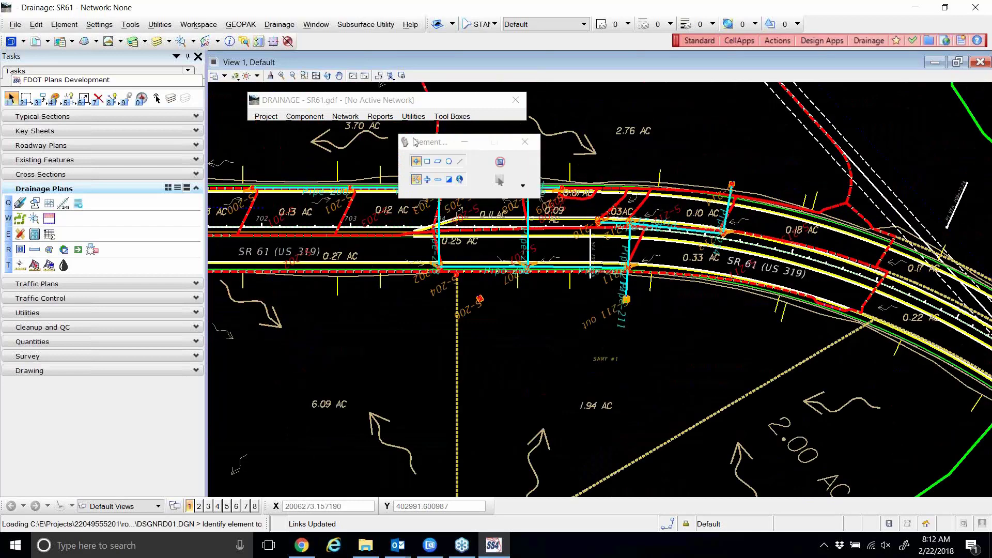
drag(423, 143, 576, 121)
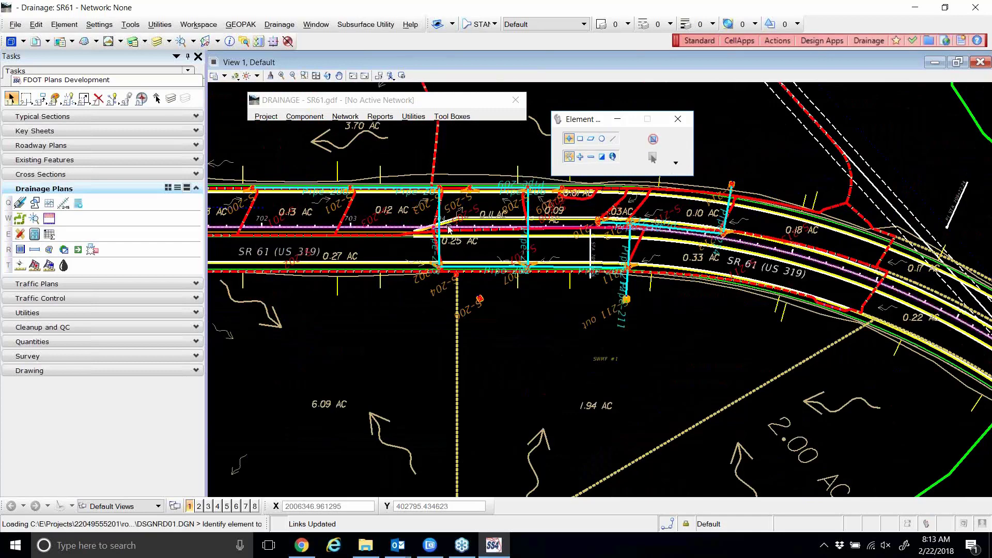
scroll(460, 233, up, 4)
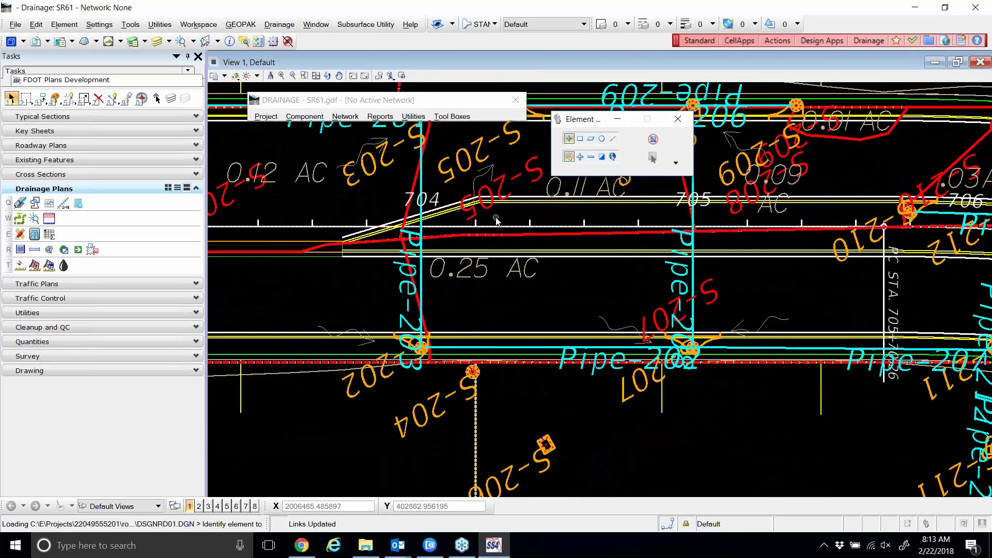
scroll(499, 216, down, 2)
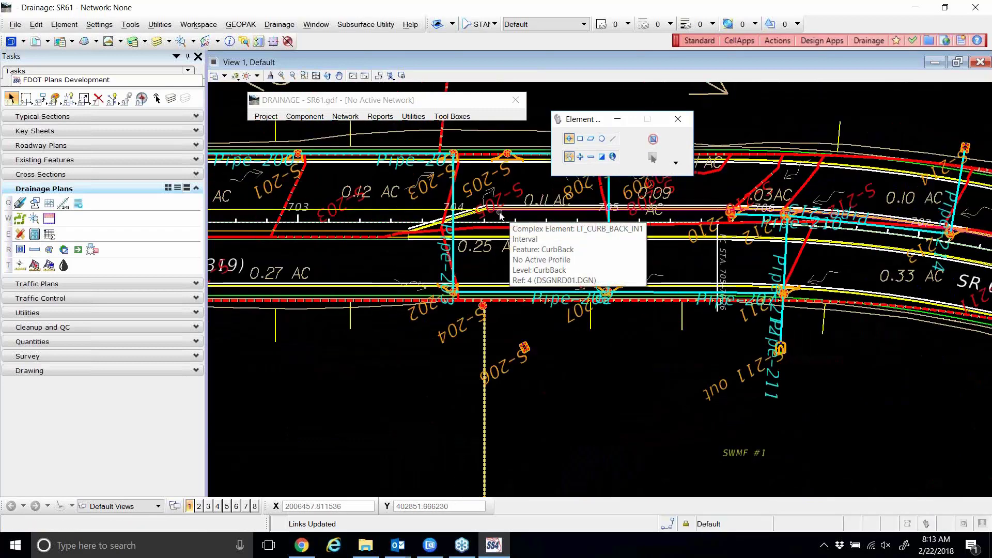
scroll(475, 327, up, 2)
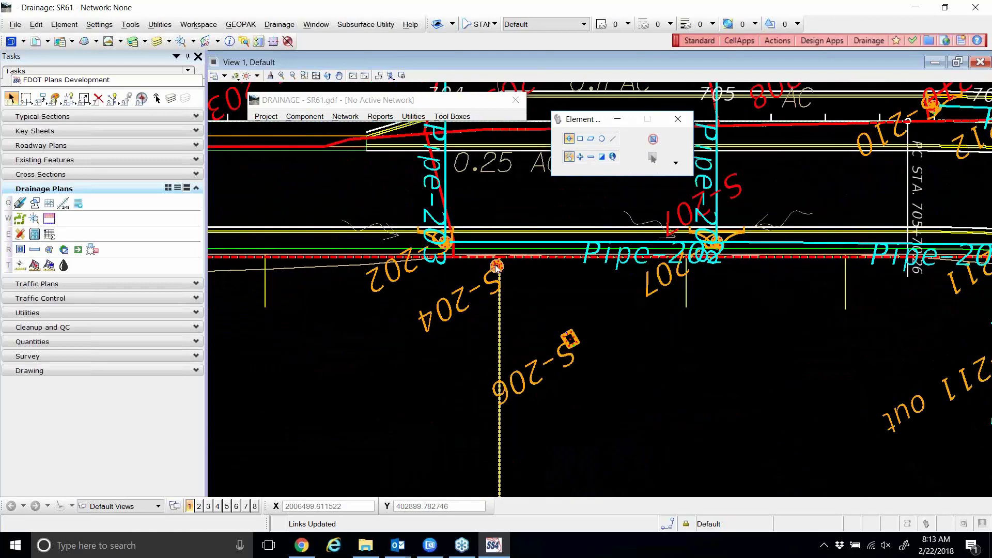
click(569, 339)
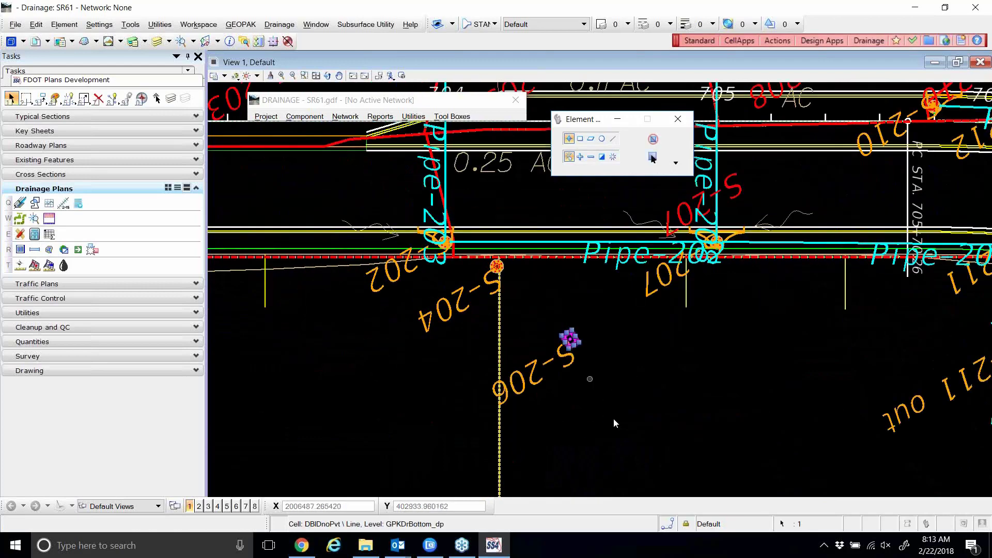
click(497, 267)
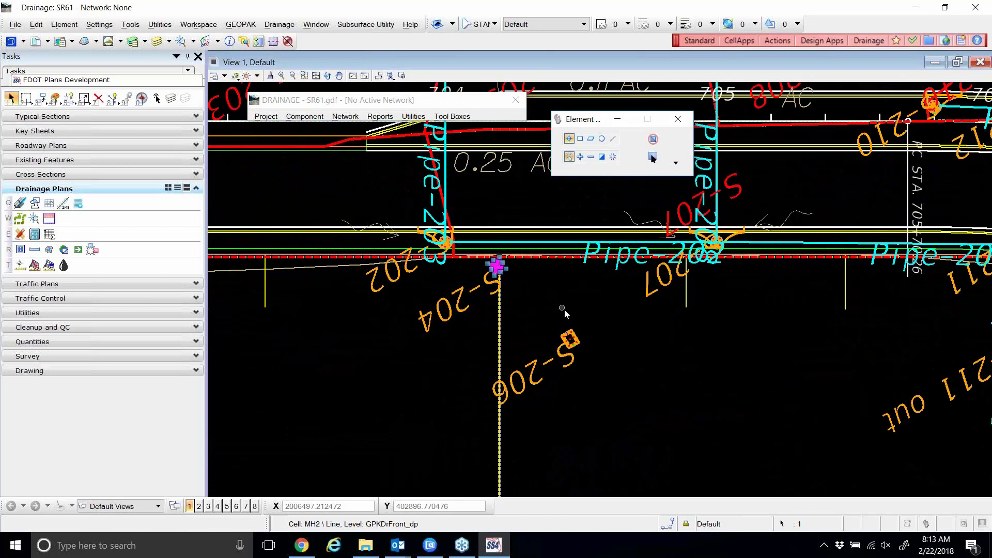
click(564, 309)
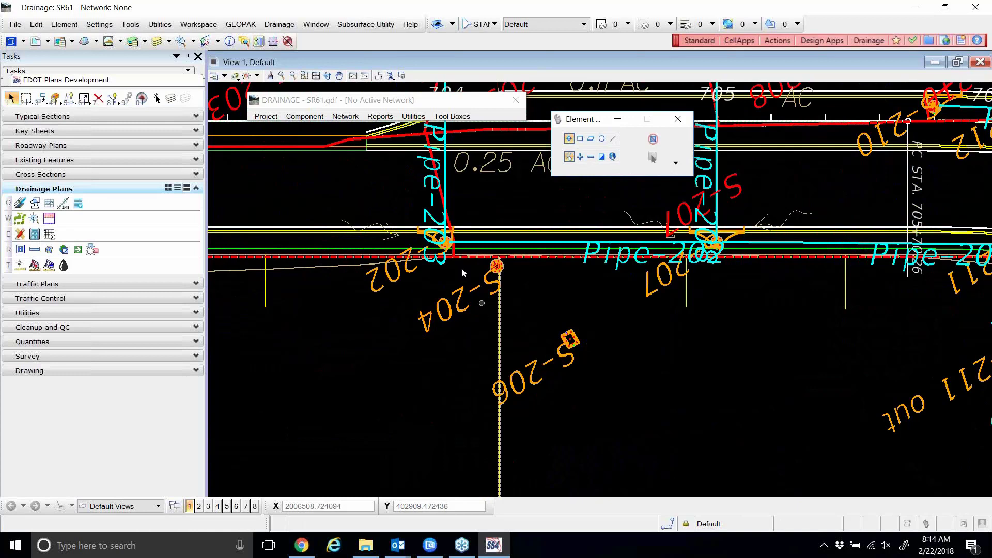
Add a new network with Network ID SR61-1 and outlet node S-211 out.
click(351, 118)
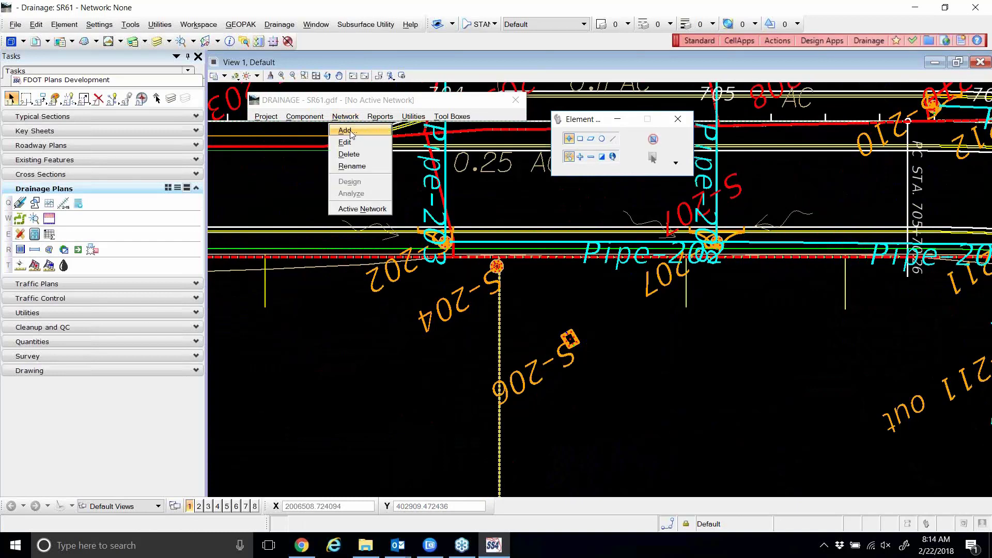
click(351, 132)
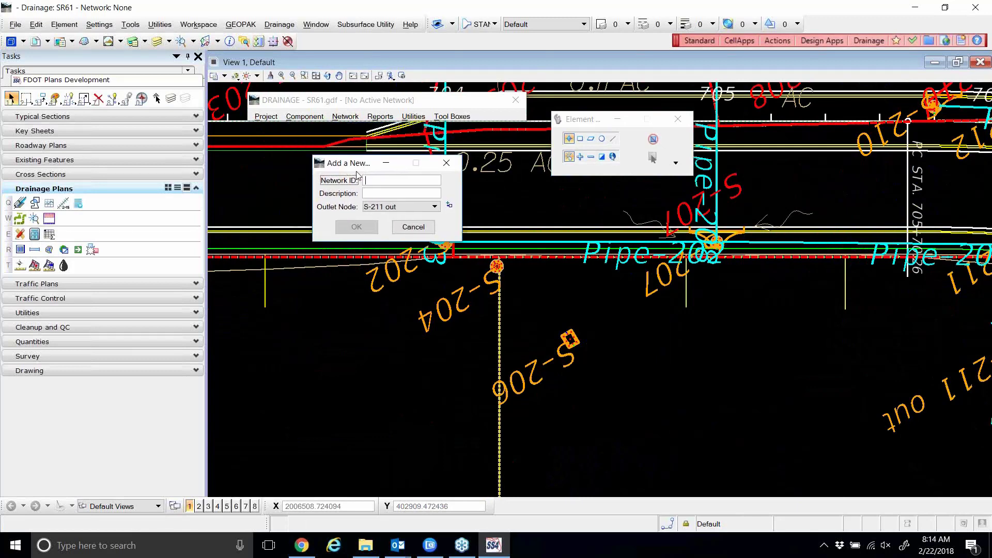
text(SR)
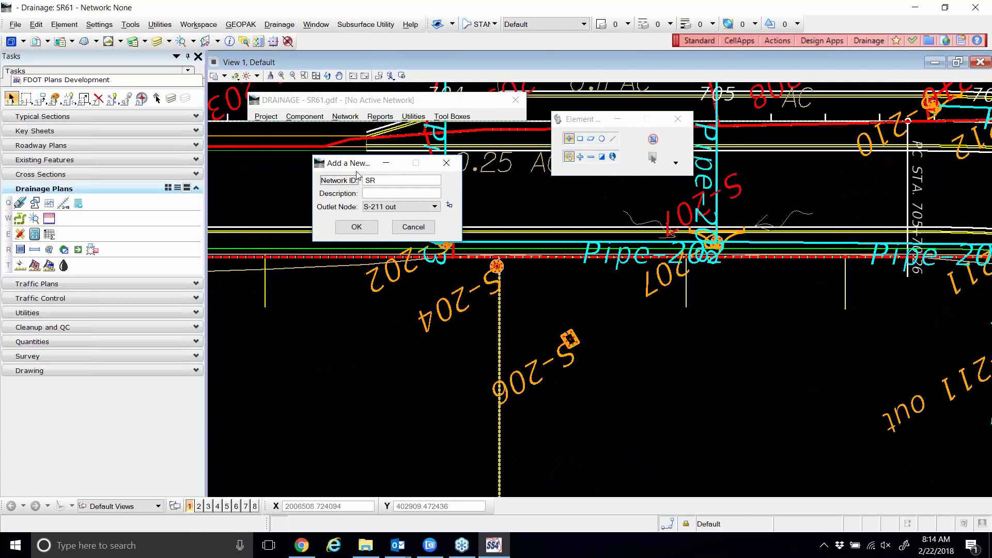
text(61-1)
click(421, 207)
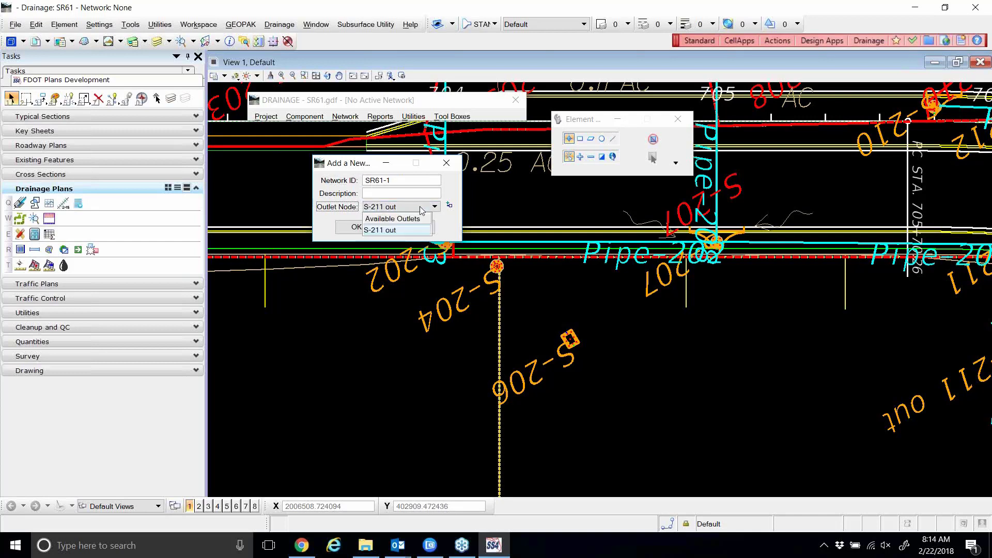
click(427, 205)
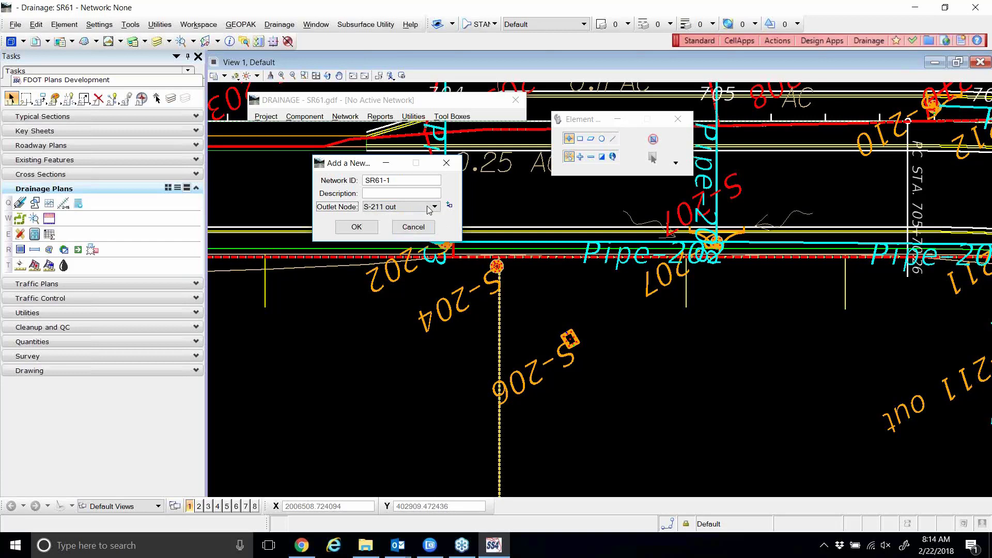
click(427, 206)
click(398, 231)
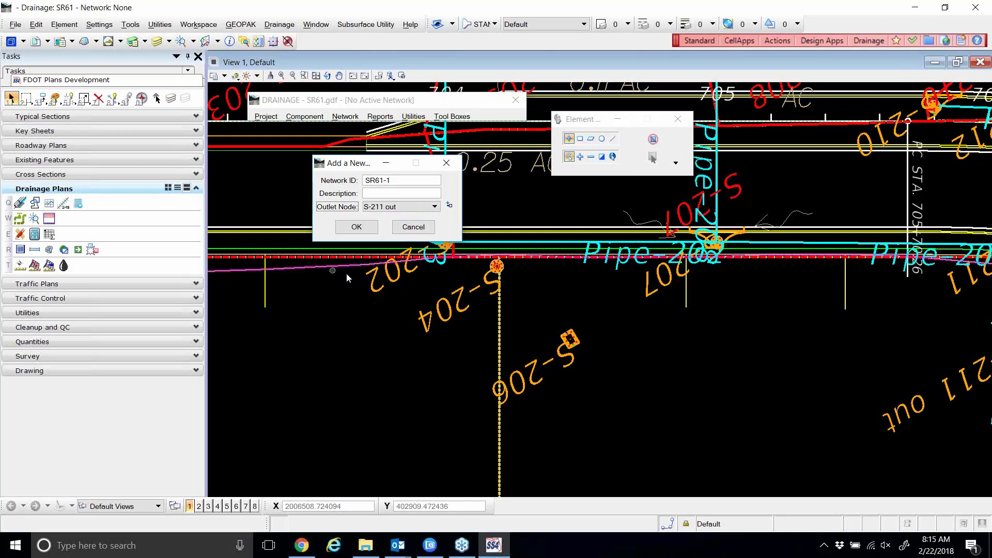
Pick the S-211 out outlet structure from the drawing and confirm network SR61-1.
click(449, 204)
scroll(386, 324, down, 2)
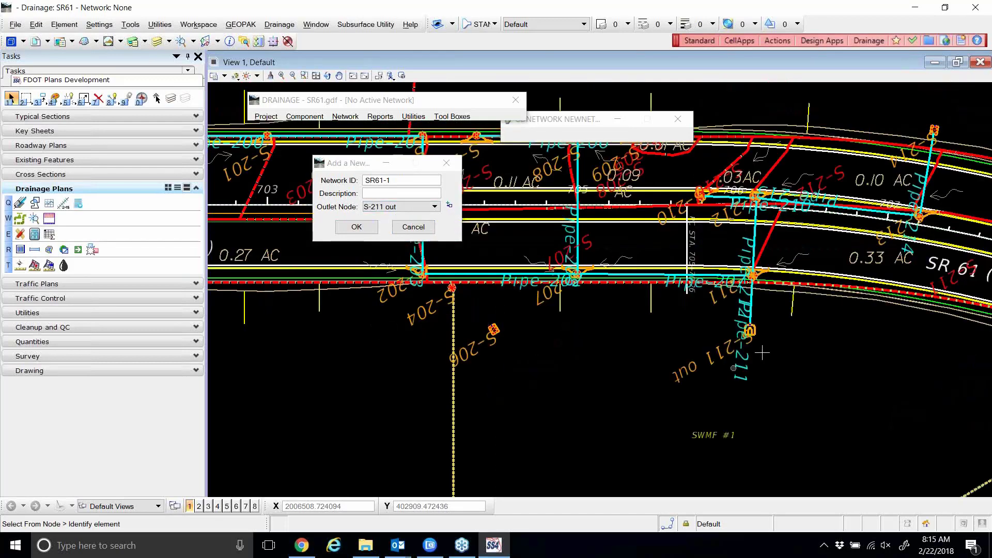
scroll(759, 341, up, 3)
scroll(749, 341, down, 1)
scroll(736, 212, up, 2)
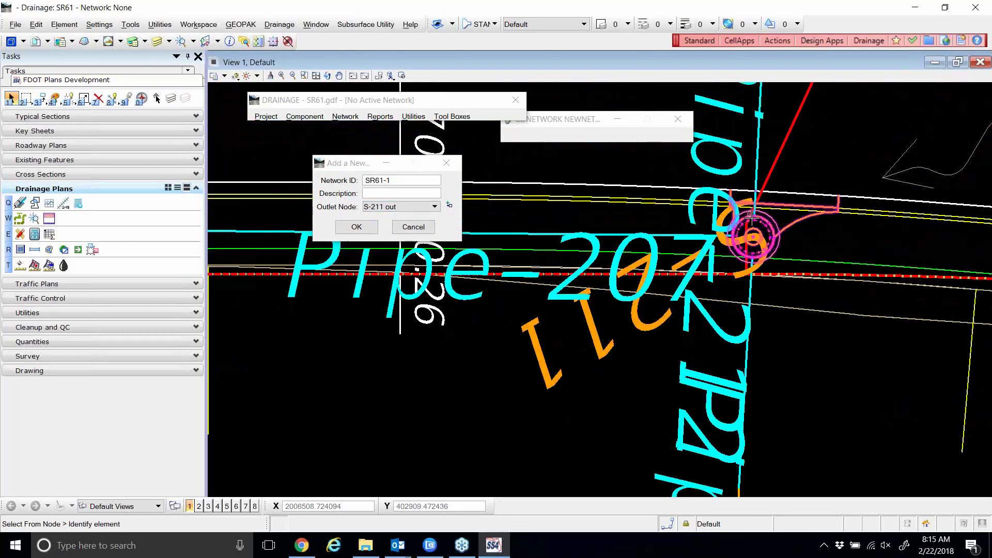
click(747, 220)
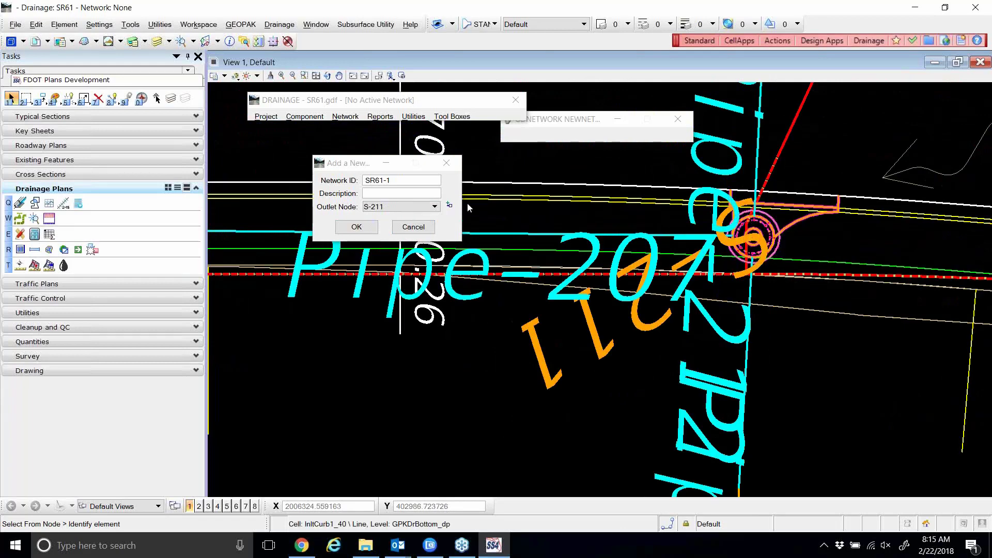
click(449, 204)
scroll(508, 169, down, 5)
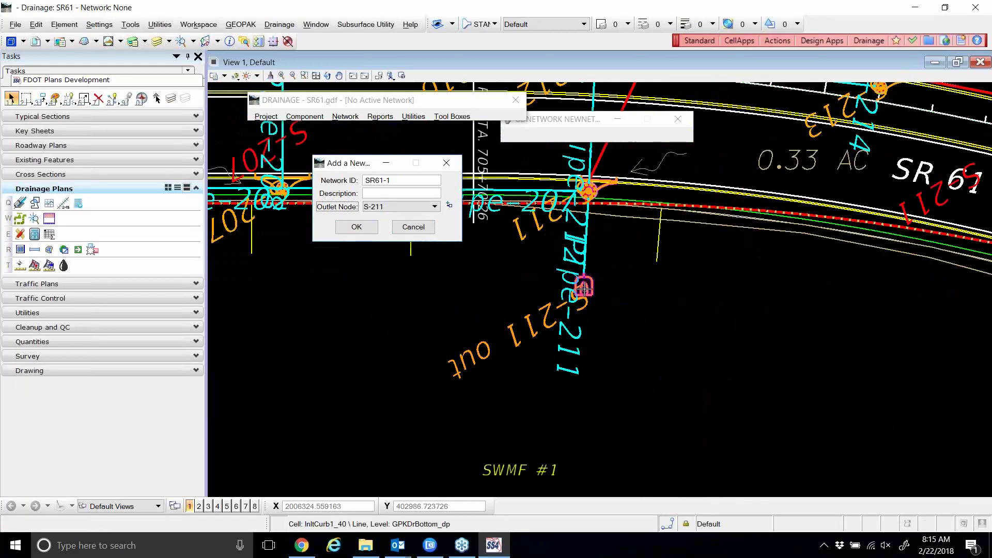
click(584, 284)
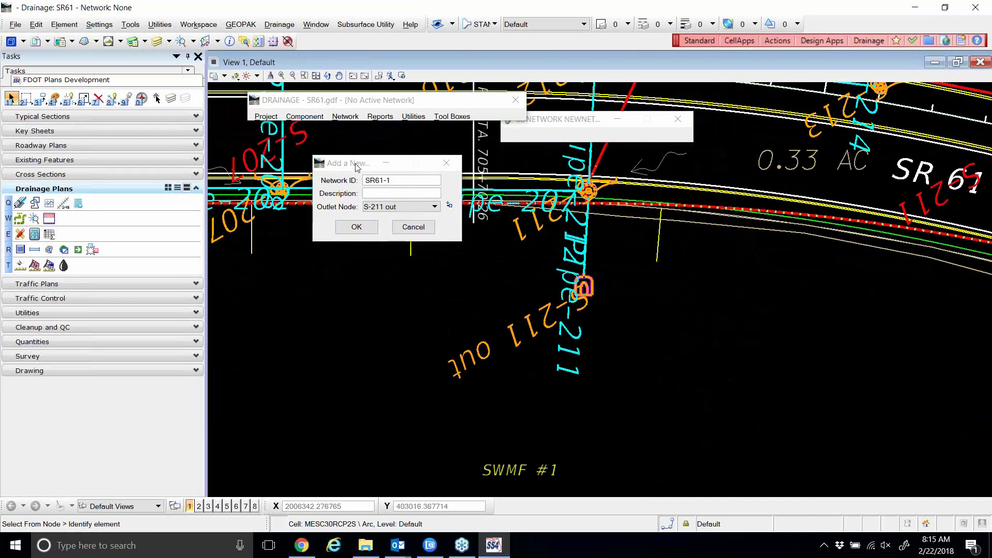
drag(355, 166, 353, 147)
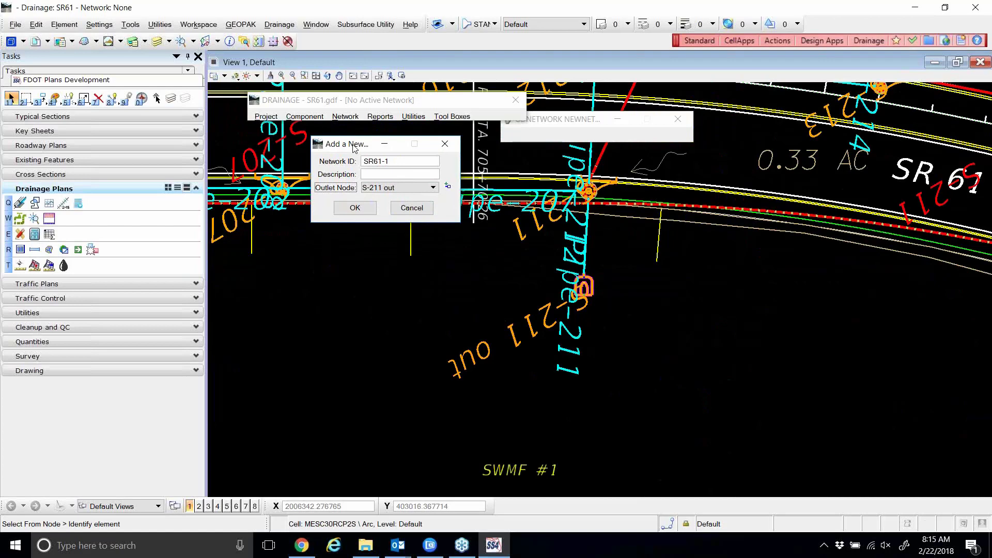
click(355, 208)
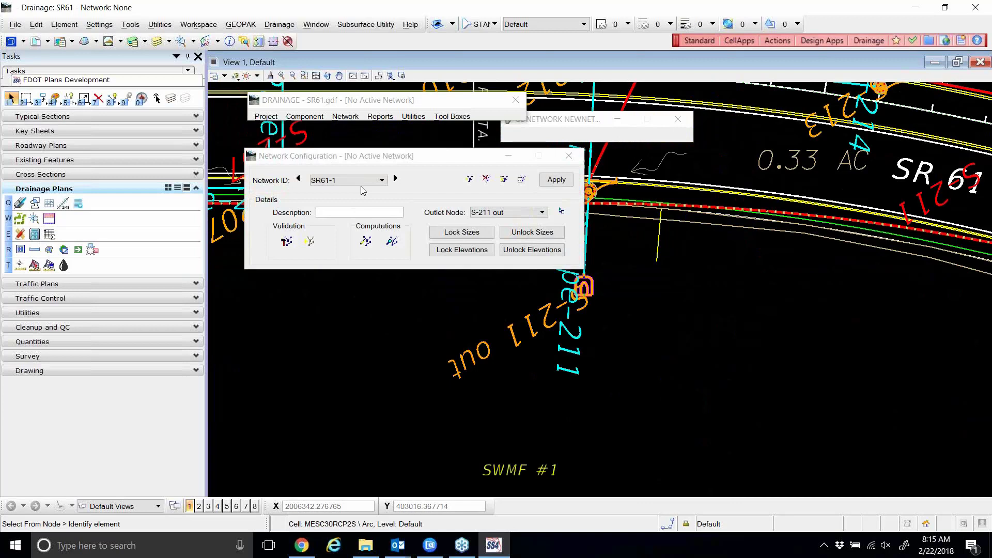
drag(371, 162, 409, 168)
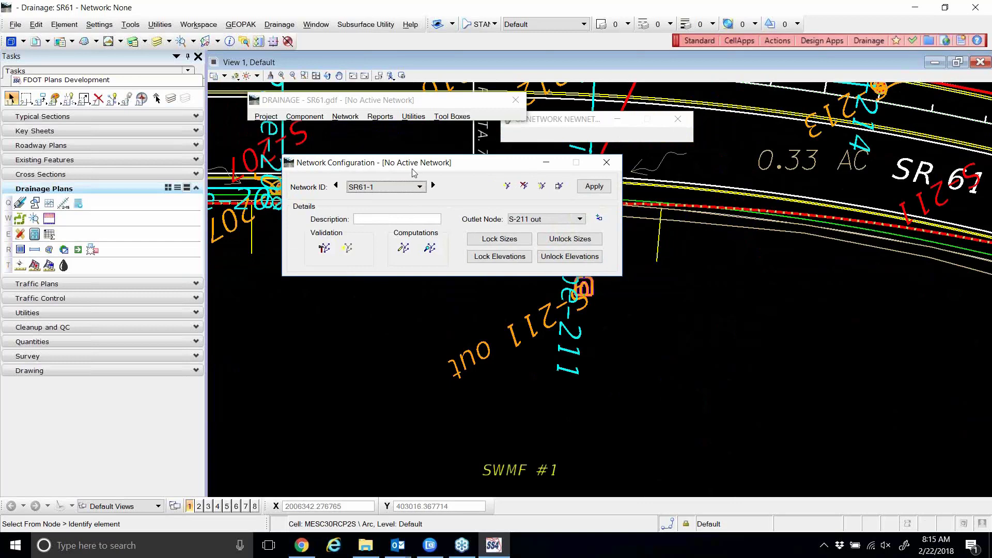
click(410, 185)
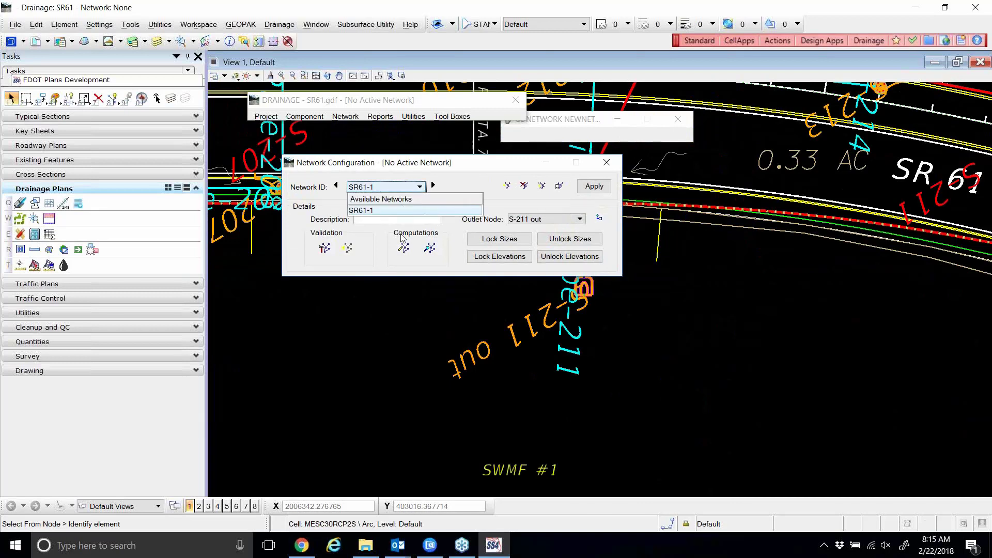
click(397, 211)
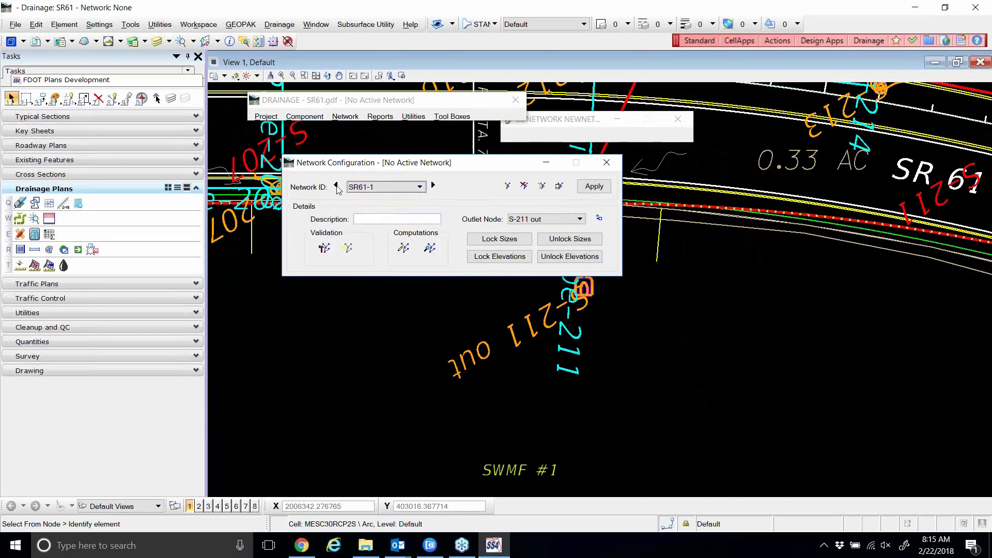
click(336, 185)
click(433, 185)
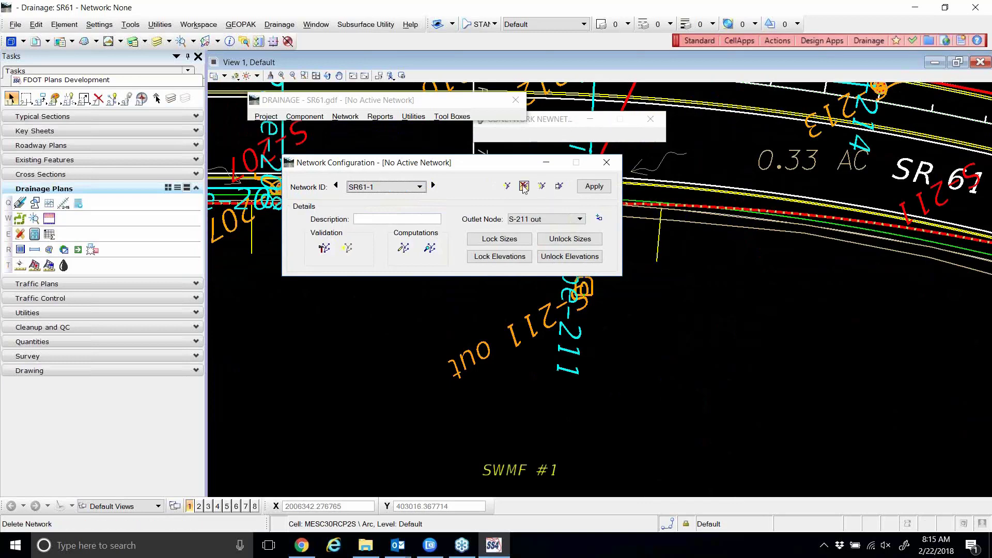
click(558, 188)
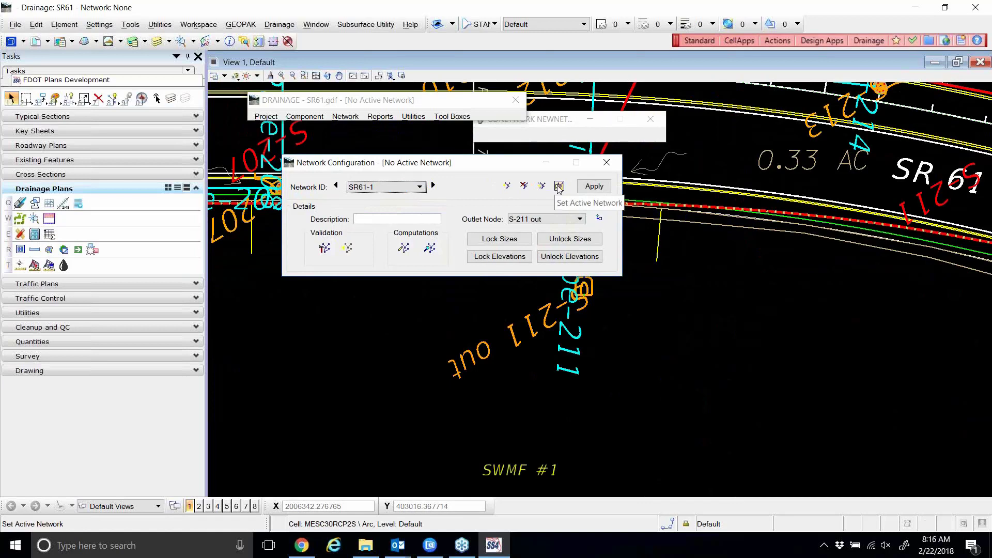
drag(440, 164, 434, 172)
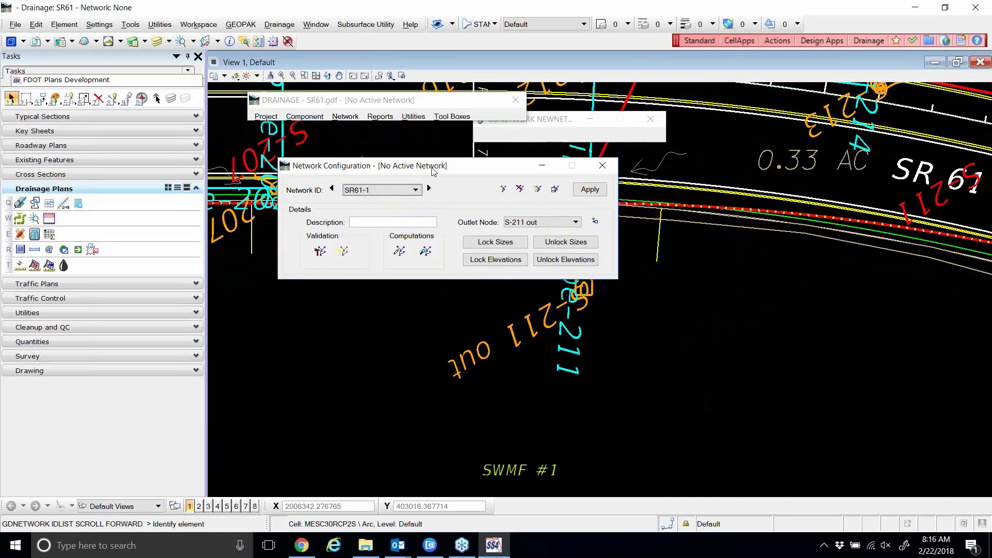
drag(433, 171, 428, 173)
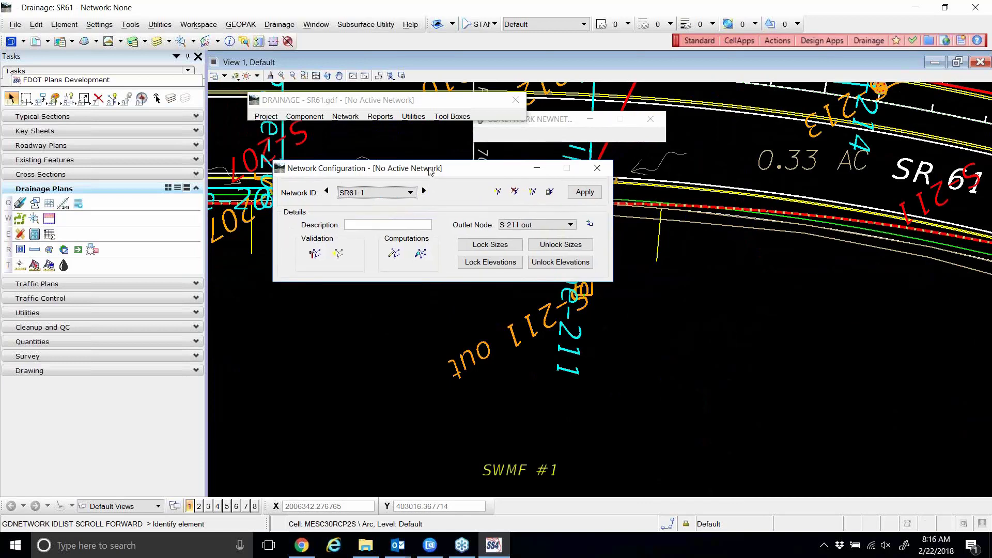
Open the drainage area editor, switch to Delete Area, apply it for S-200, and close.
click(305, 117)
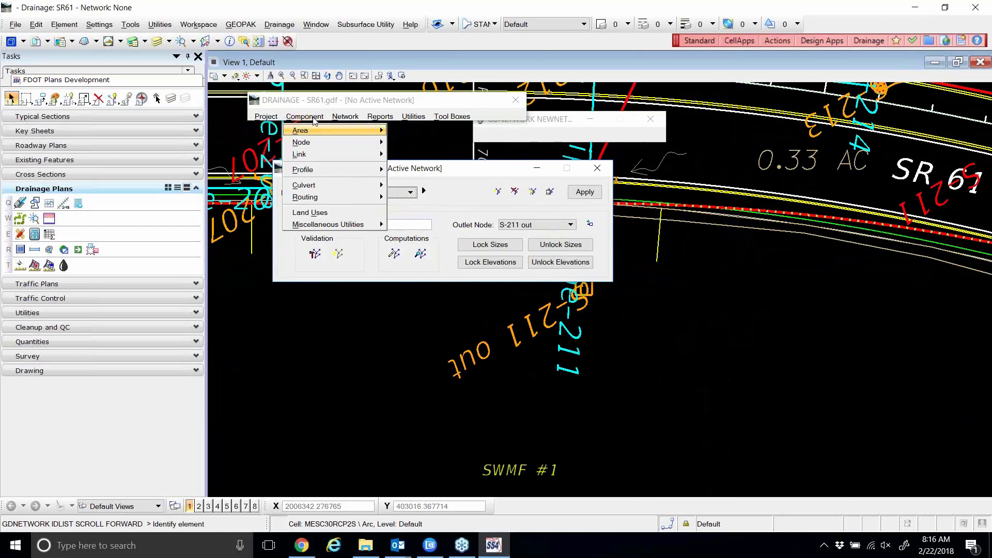
mouse_move(335, 136)
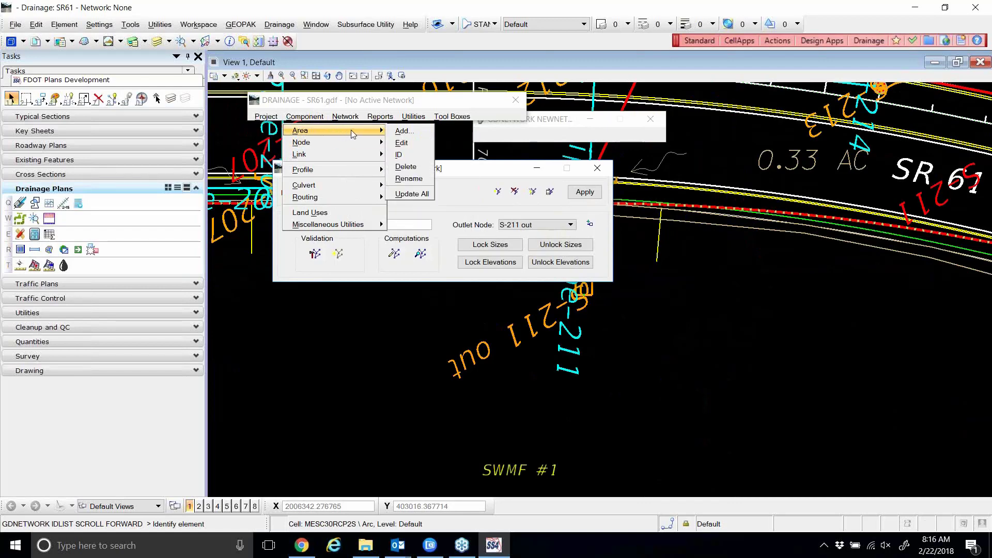
click(402, 144)
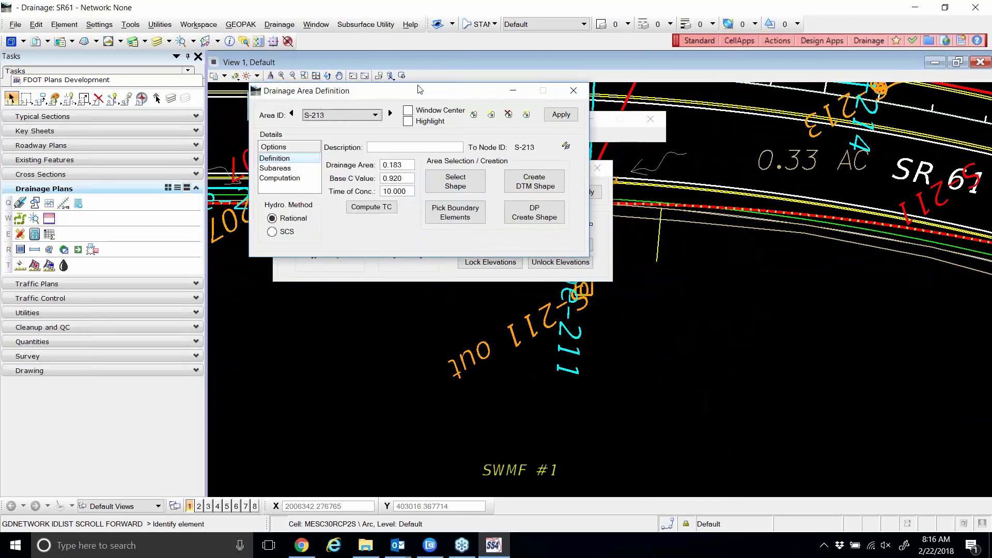
drag(421, 88, 462, 112)
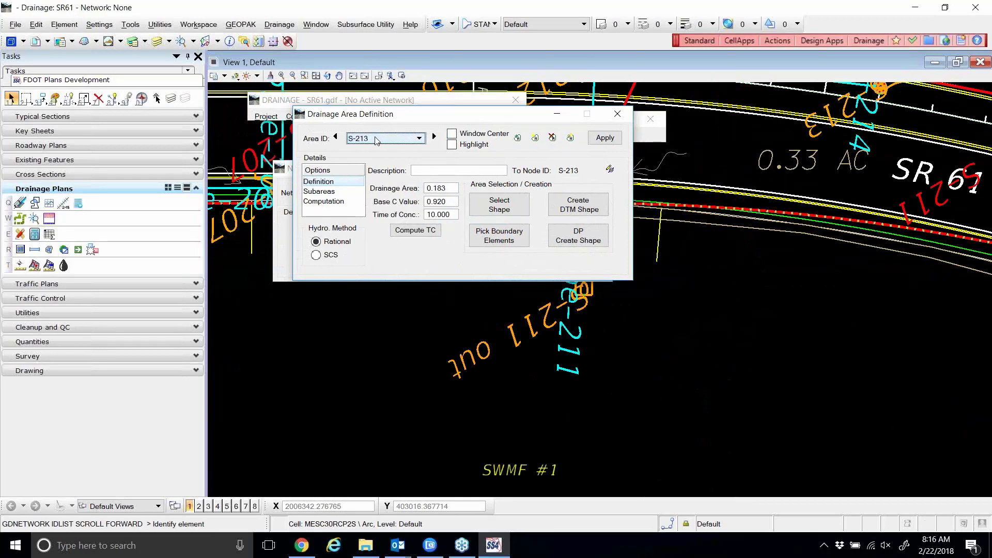
click(553, 138)
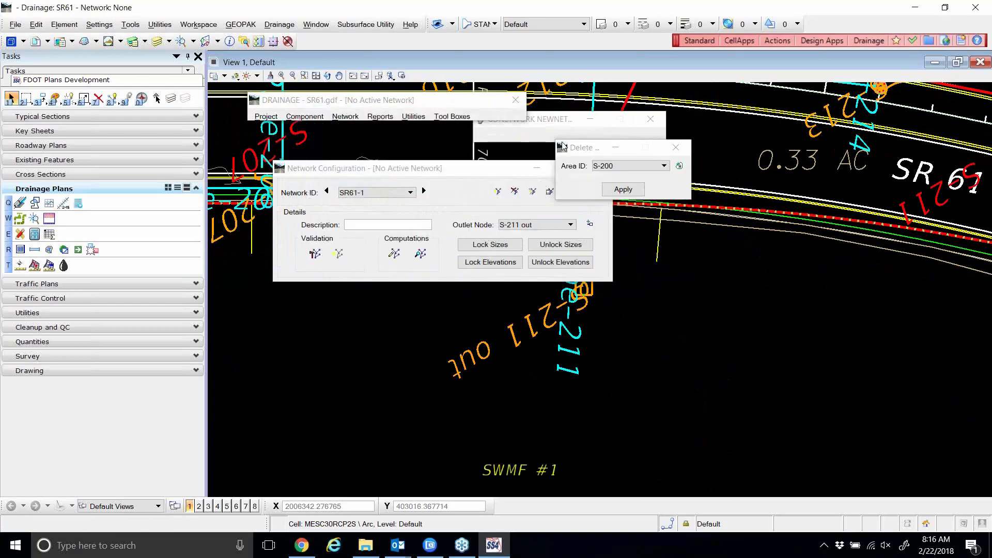
drag(570, 147, 537, 159)
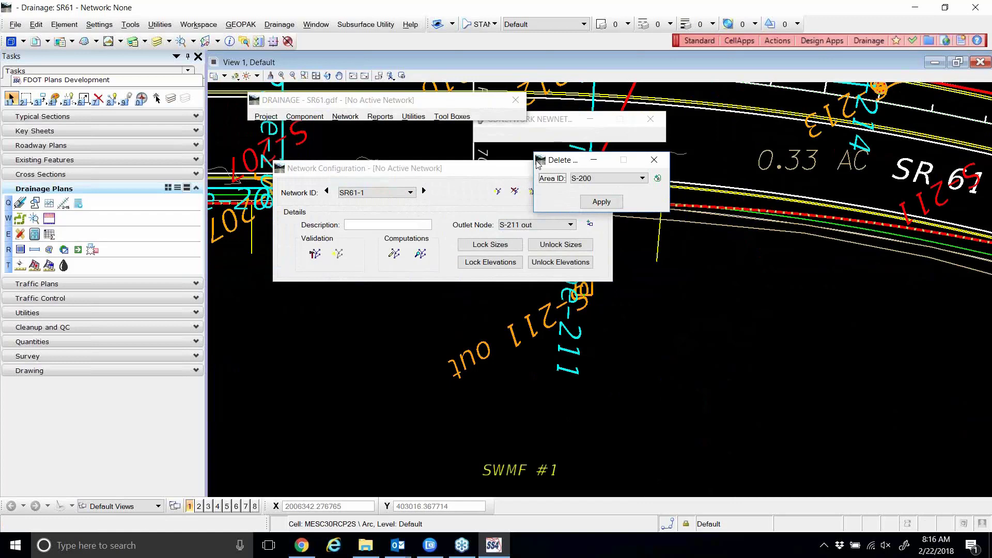
drag(537, 163, 455, 183)
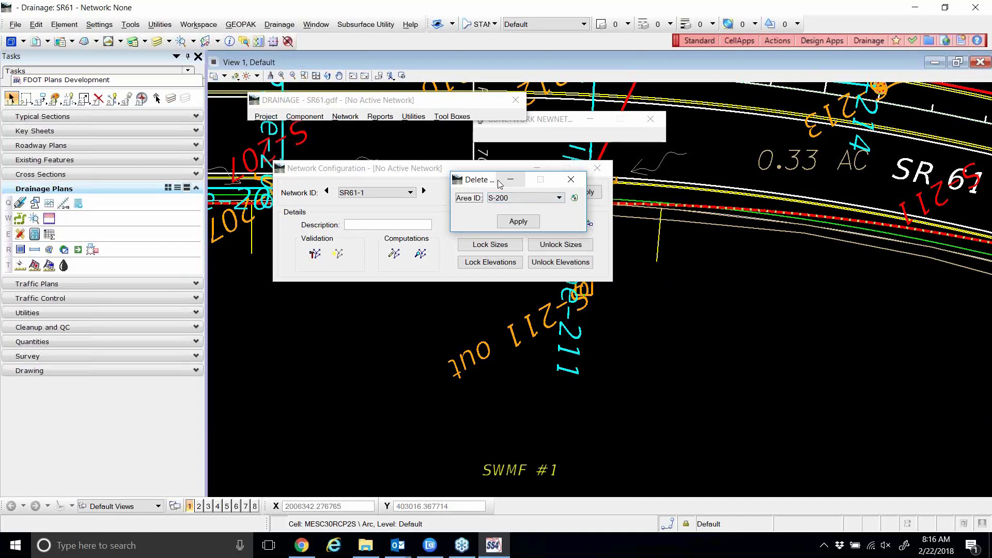
click(518, 221)
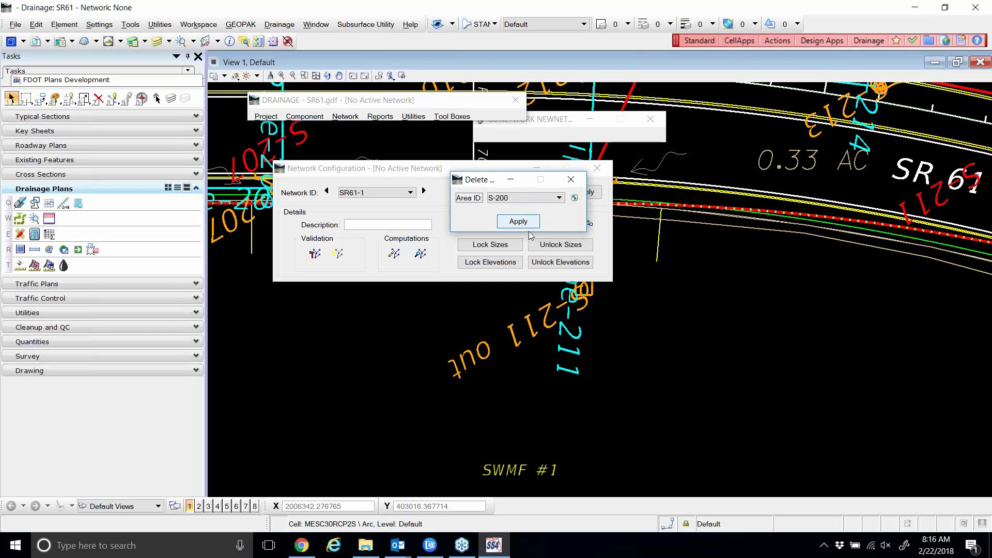
click(570, 179)
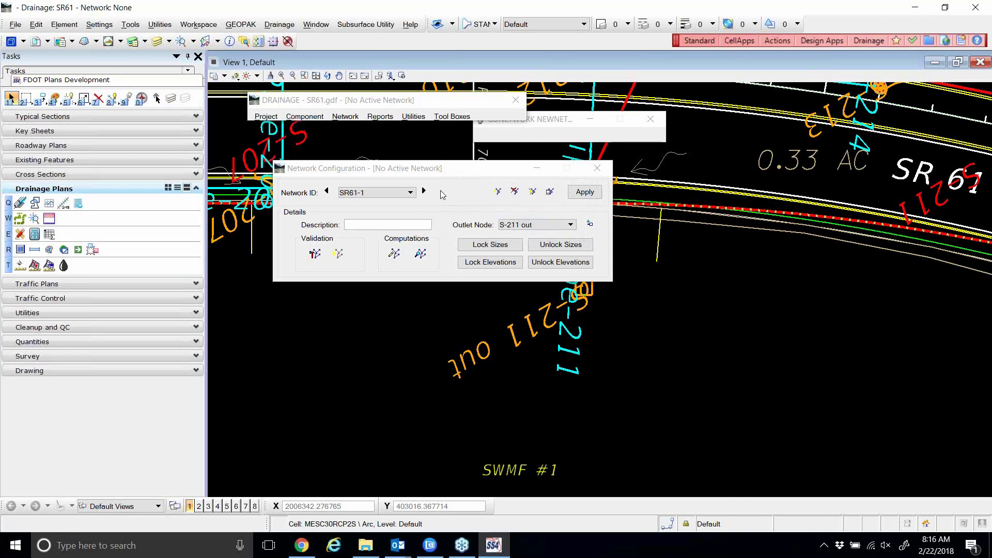
Reopen Area Delete, browse the available areas list, and close it without changes.
click(309, 118)
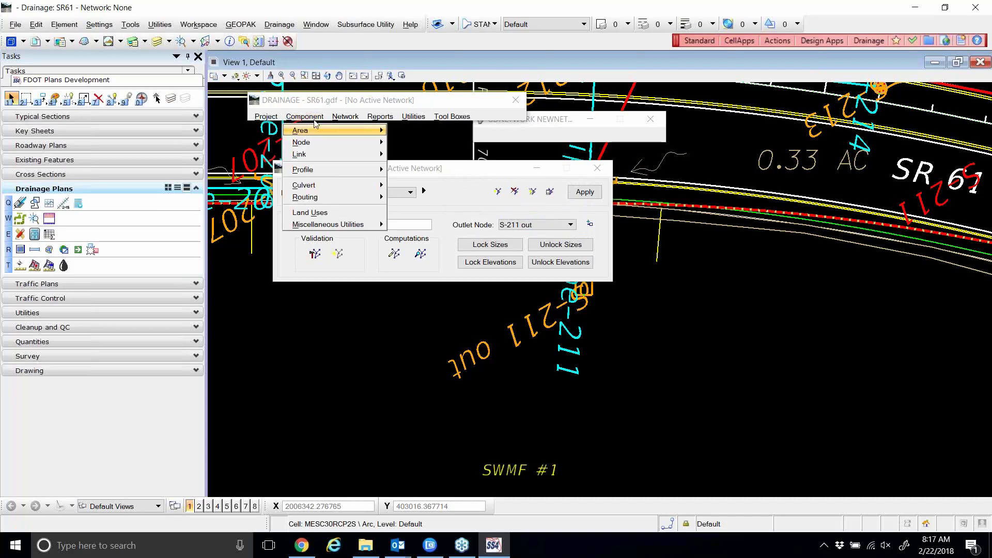
mouse_move(310, 131)
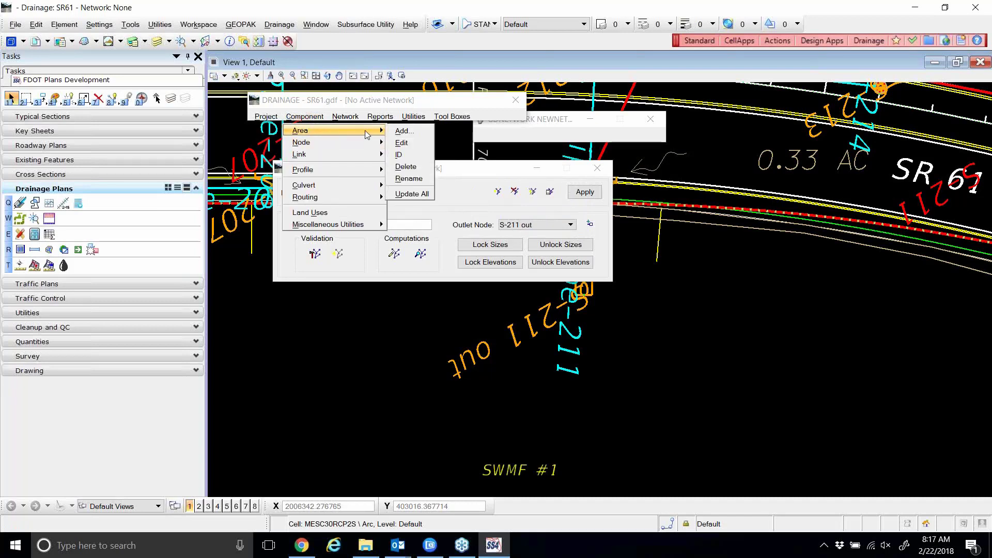
click(406, 166)
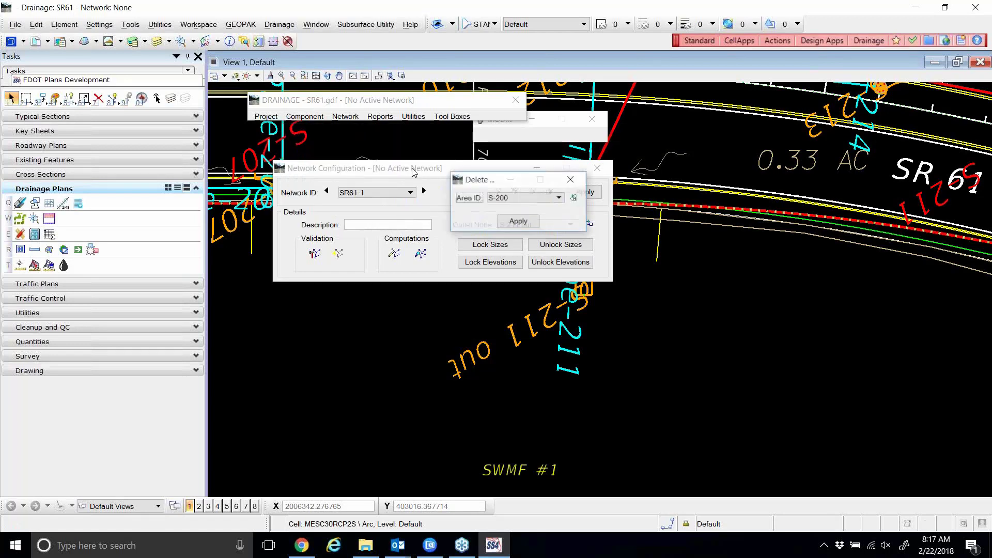
click(558, 199)
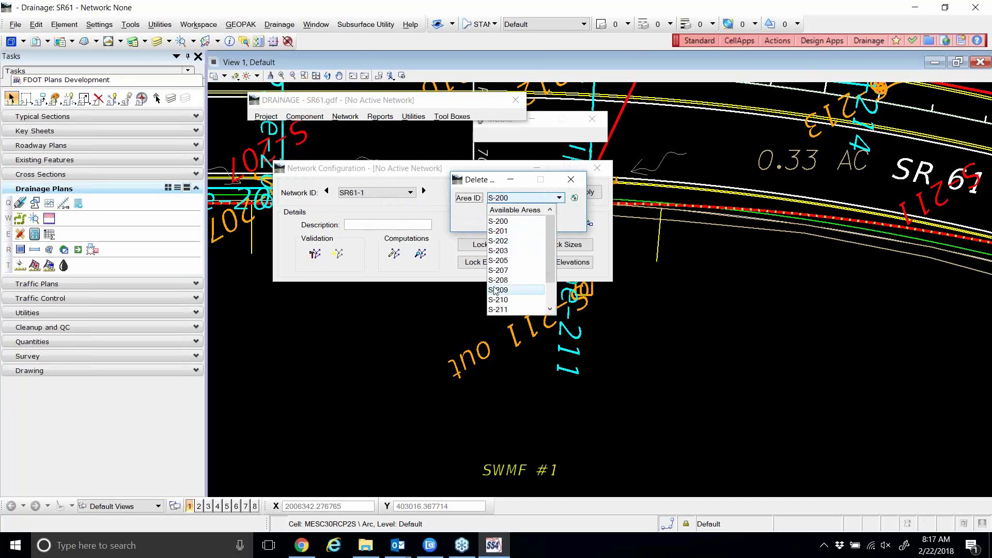
click(470, 186)
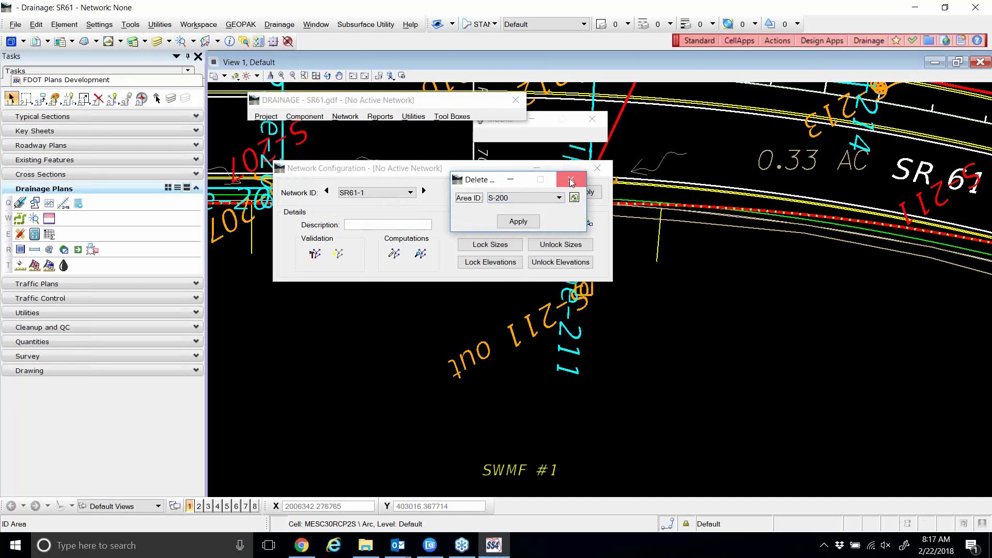
click(570, 181)
click(315, 122)
mouse_move(316, 129)
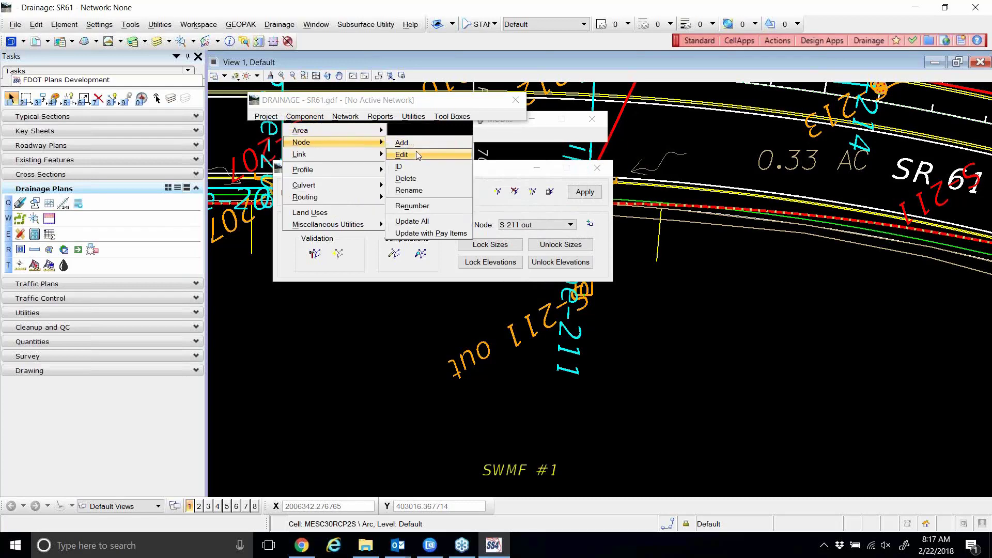
Open the node editor for S-211 out, close Delete Node, and reposition the Network Configuration dialog.
click(402, 154)
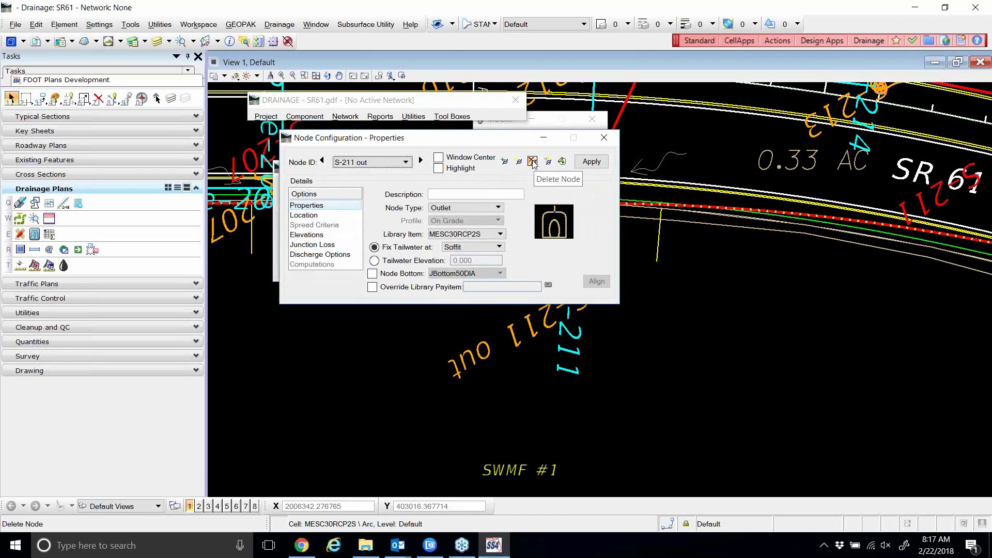
click(533, 162)
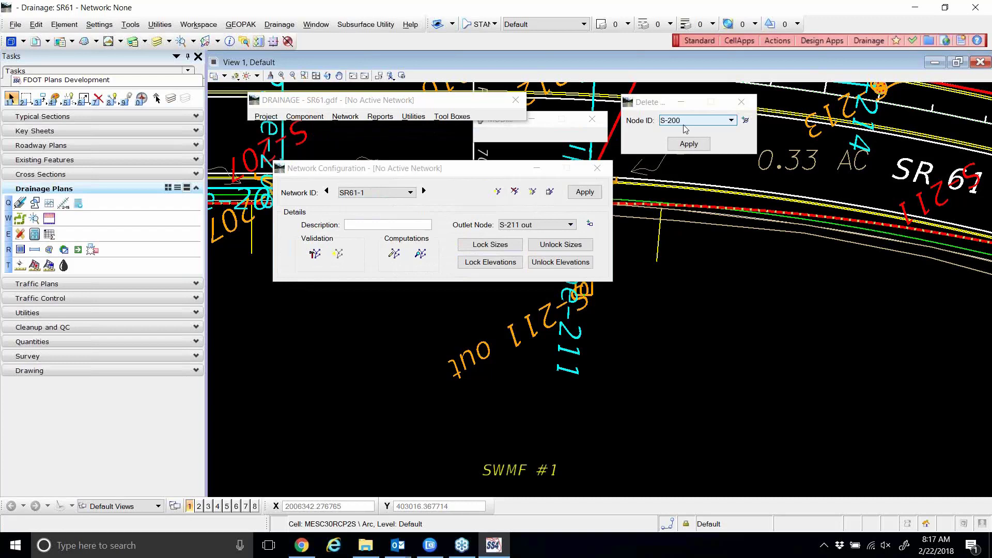
click(743, 102)
drag(418, 102, 417, 102)
drag(398, 172, 390, 155)
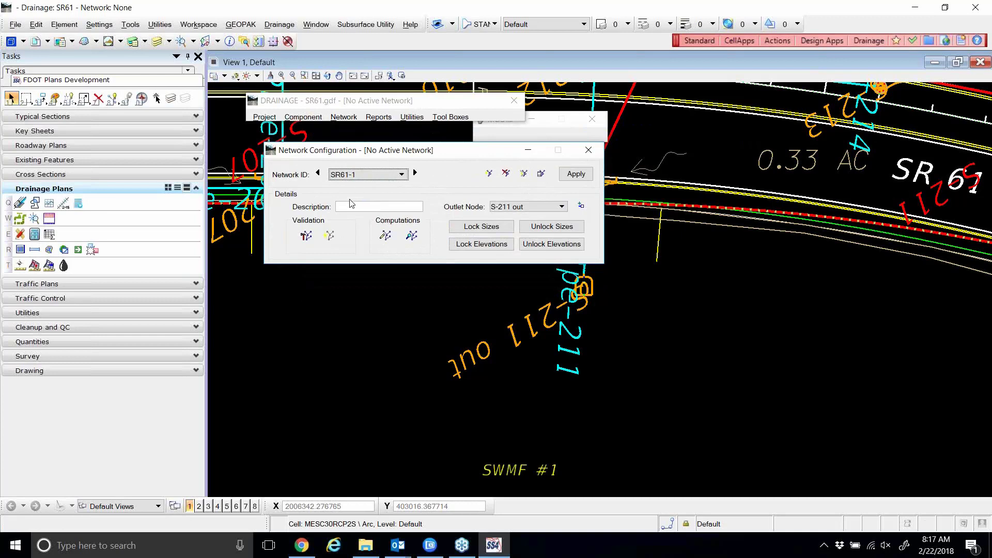
Build network SR61-1 and dismiss the build success message.
drag(357, 150, 383, 147)
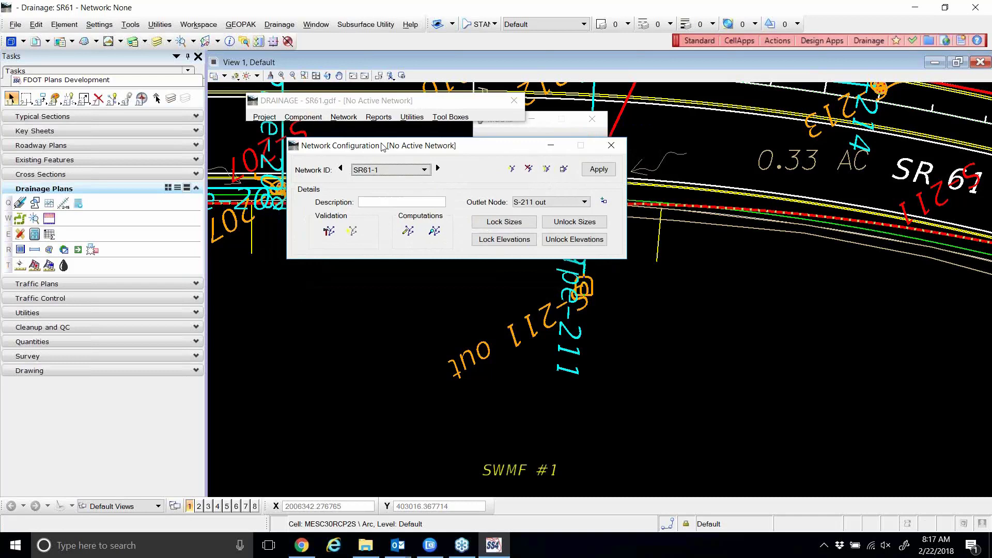
drag(383, 147, 387, 140)
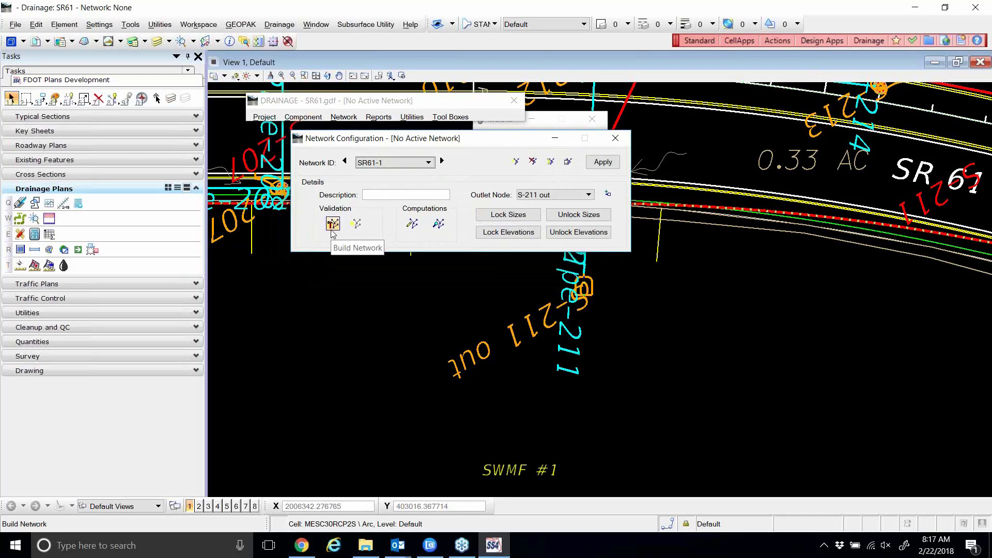
click(331, 230)
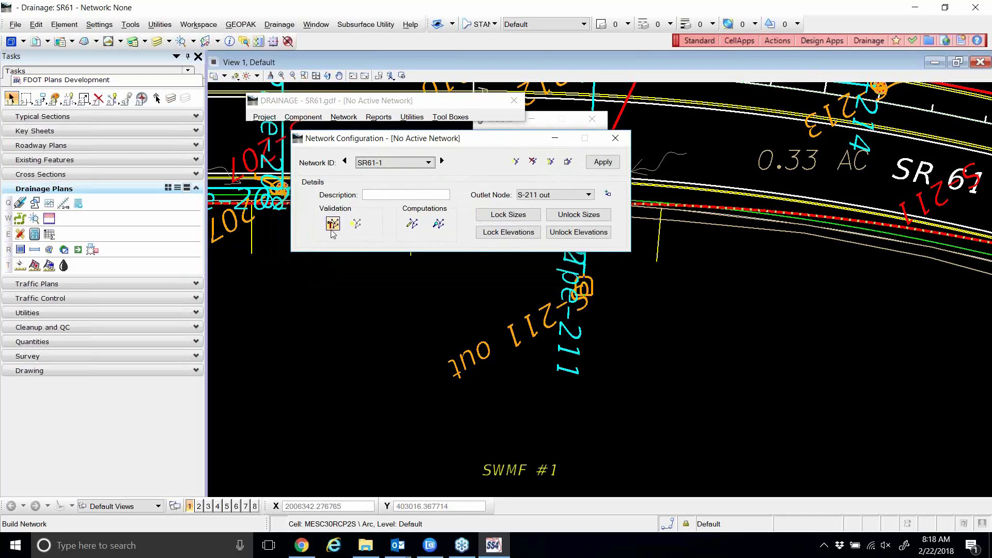
click(339, 228)
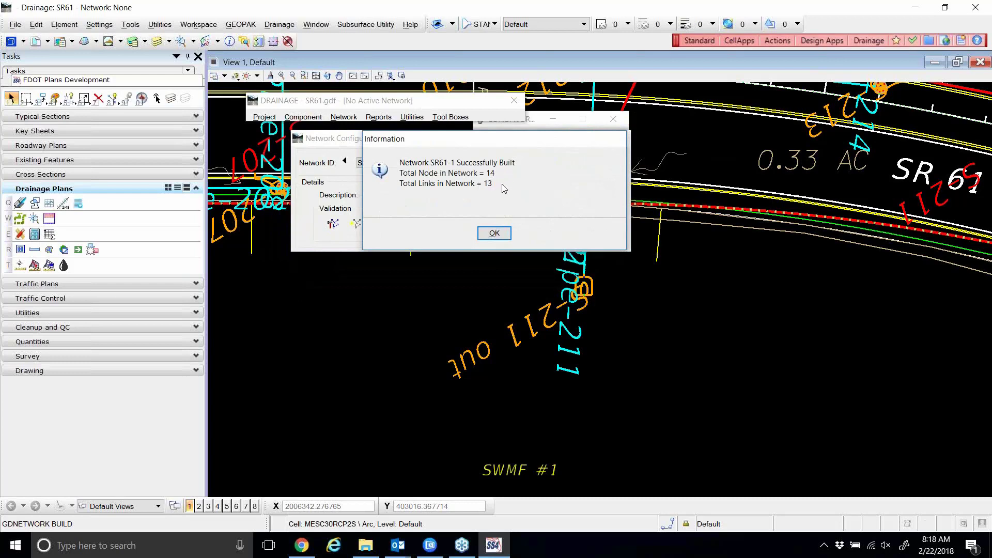
click(505, 234)
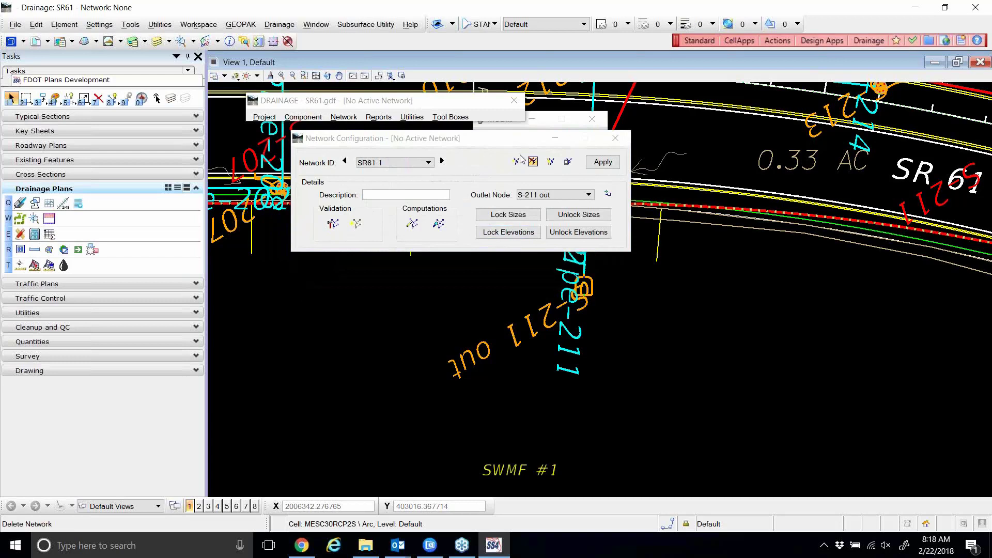
Rebuild SR61-1 a second time, confirming 14 nodes and 13 links.
drag(480, 143, 486, 142)
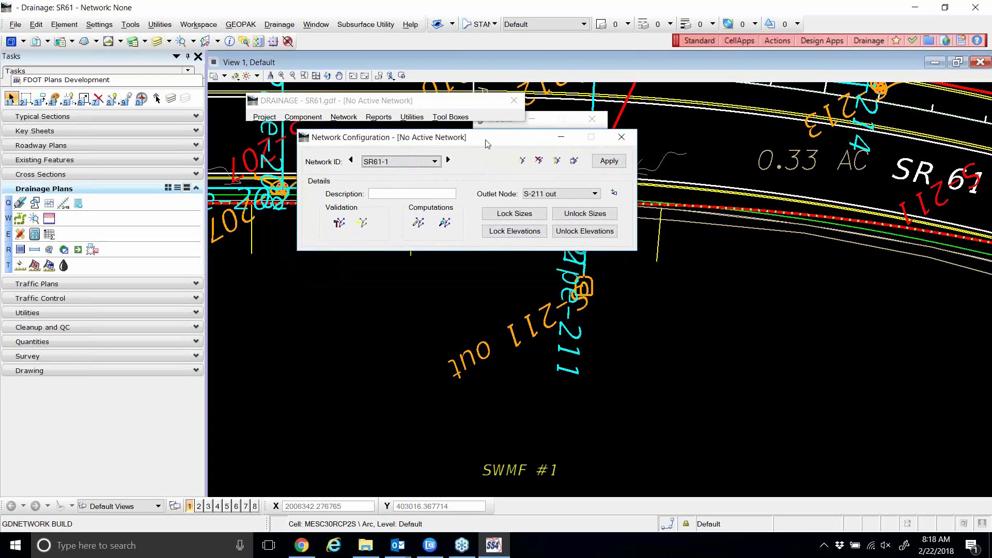
click(340, 224)
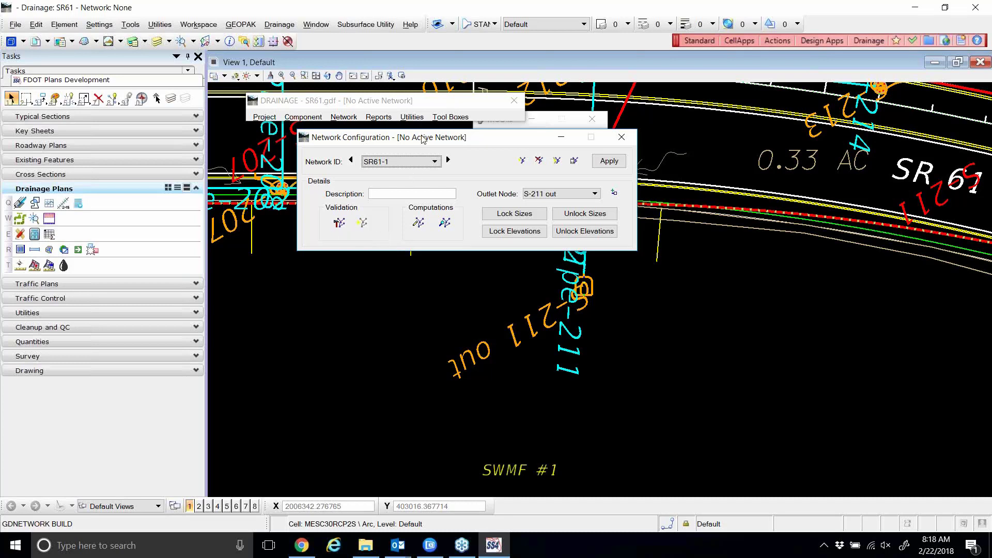
drag(434, 142, 562, 167)
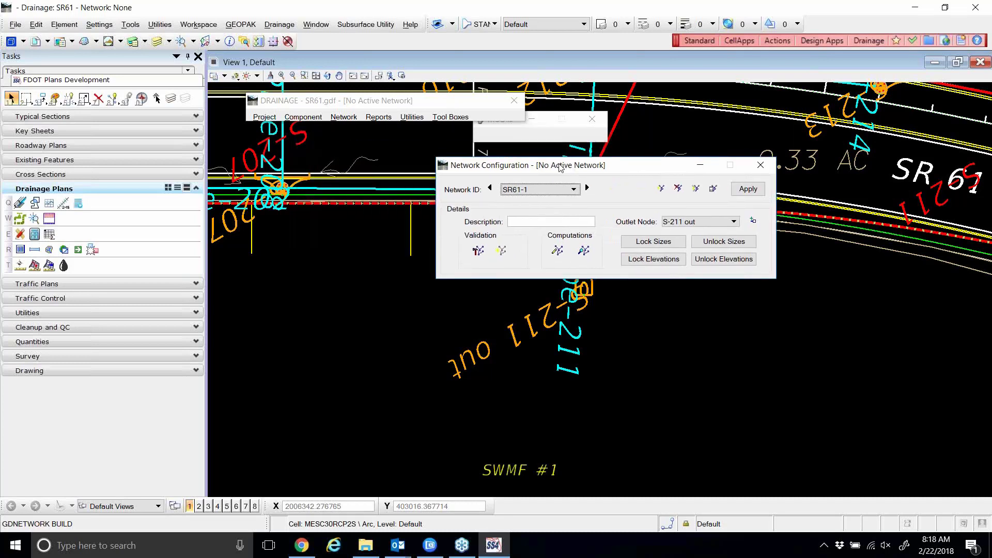
click(479, 251)
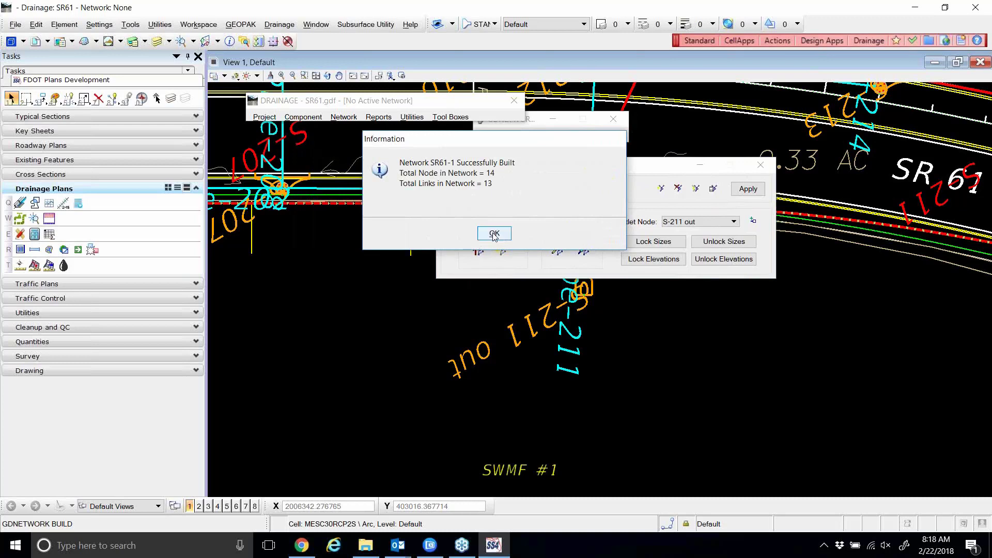
click(494, 234)
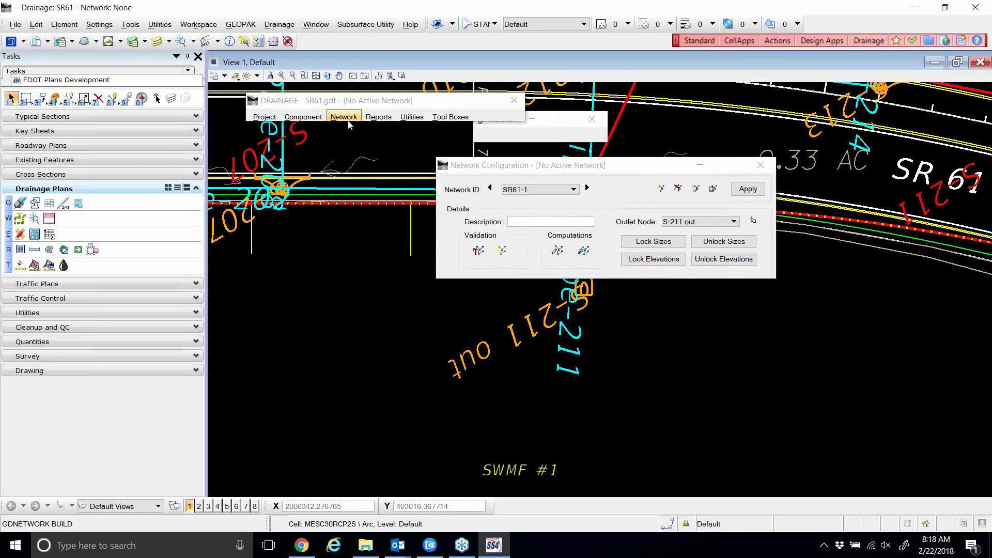
Open Node Properties, browse nodes S-200 to S-212, and enable Window Center and Highlight.
click(304, 117)
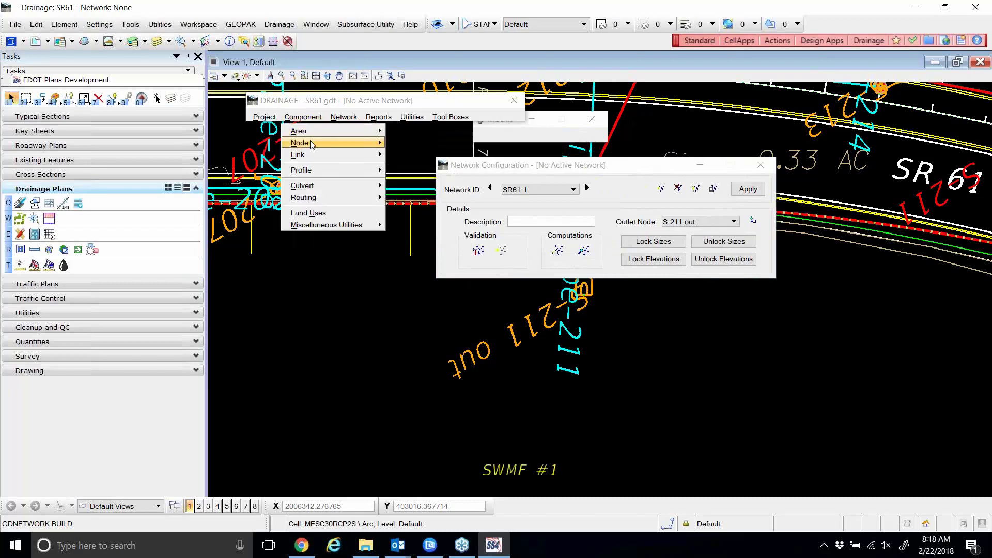
mouse_move(311, 144)
click(396, 154)
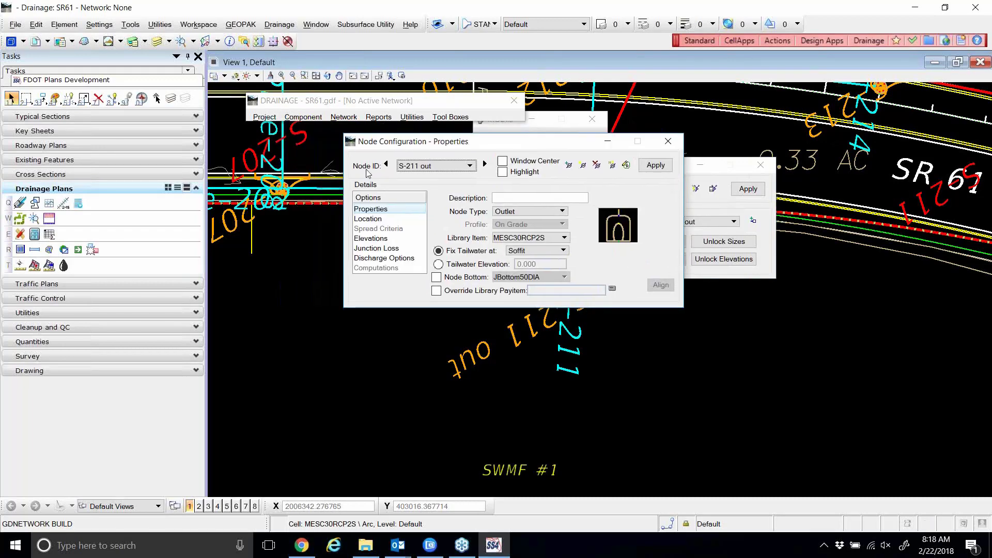
click(386, 164)
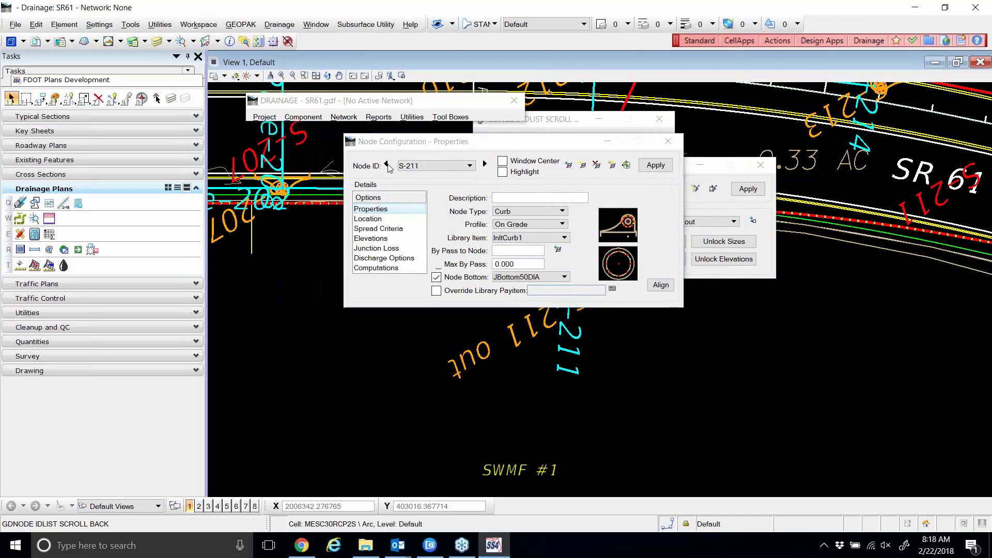
click(386, 164)
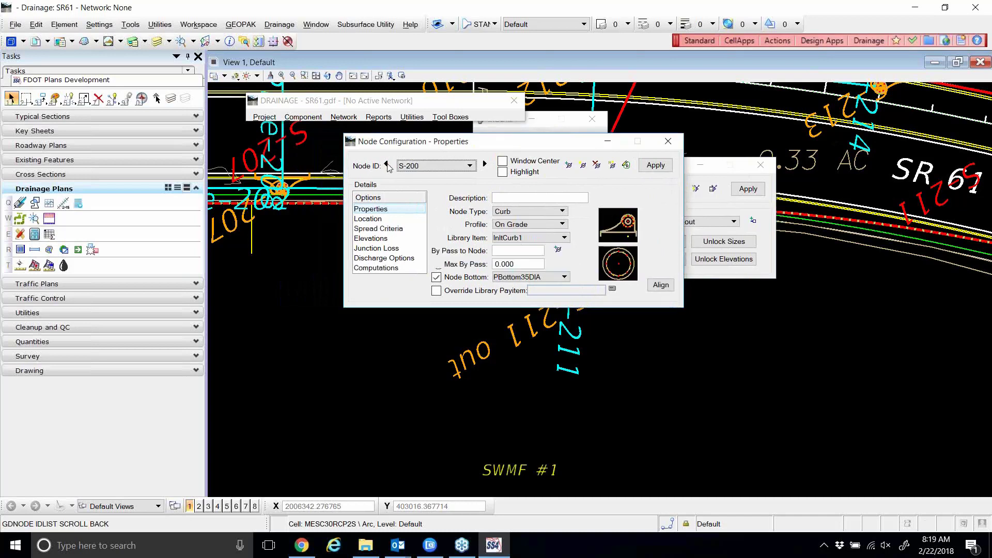
click(485, 164)
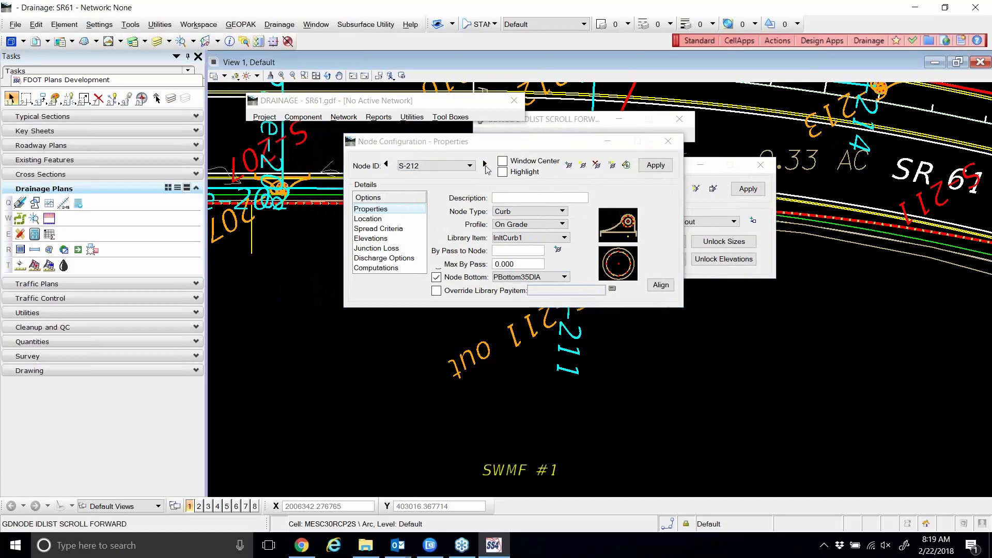
click(486, 165)
click(485, 165)
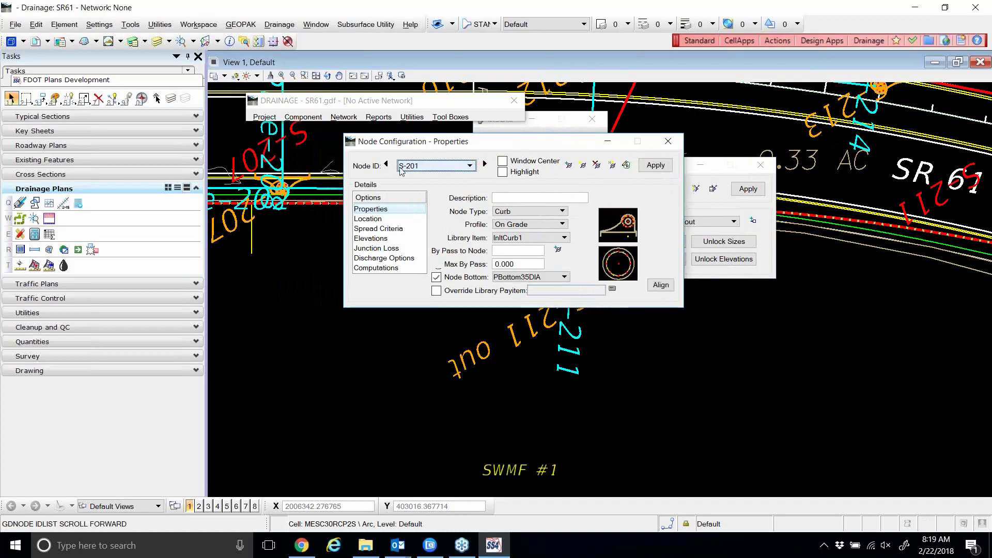
click(386, 164)
click(502, 161)
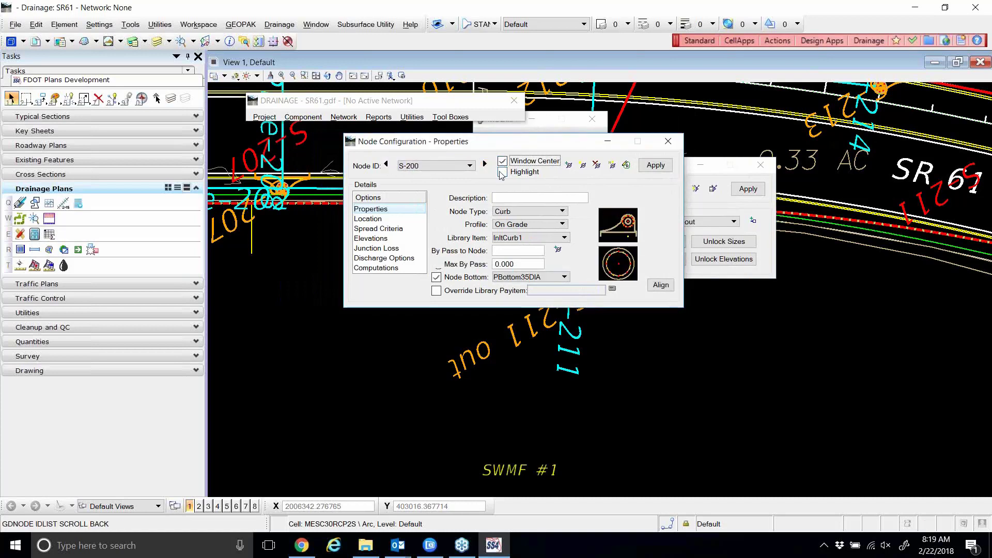
click(503, 172)
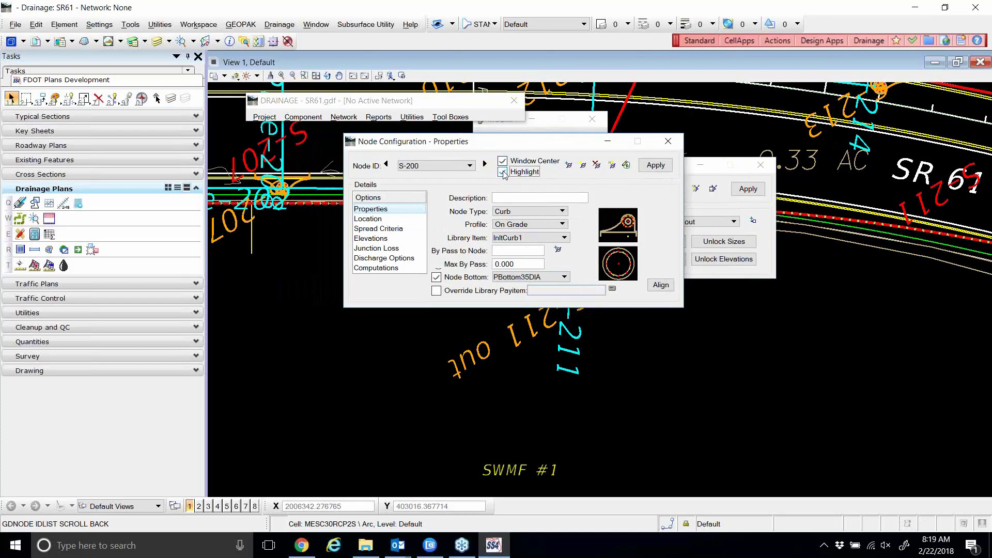
Step through nodes S-201 to S-214 one by one, then close the node properties.
click(485, 165)
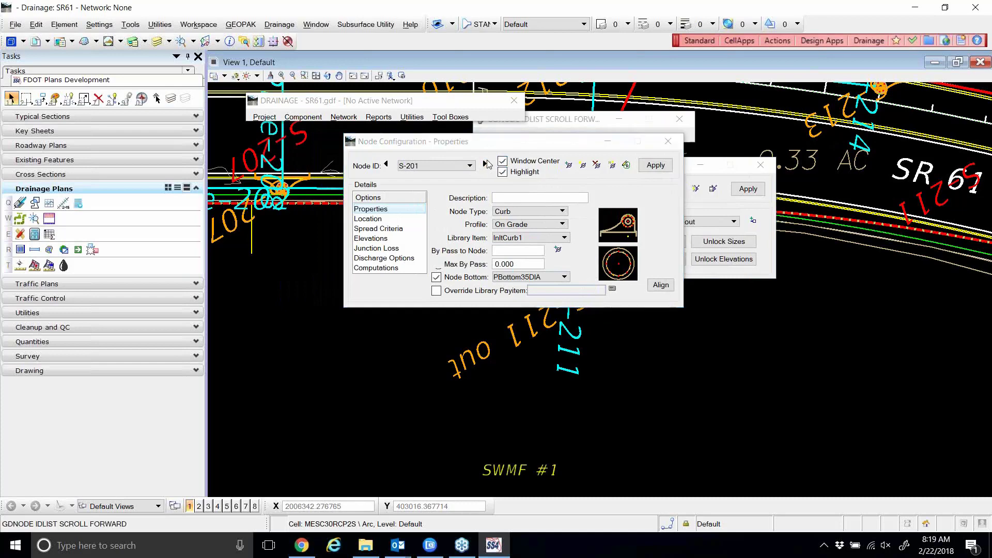
click(485, 165)
click(485, 164)
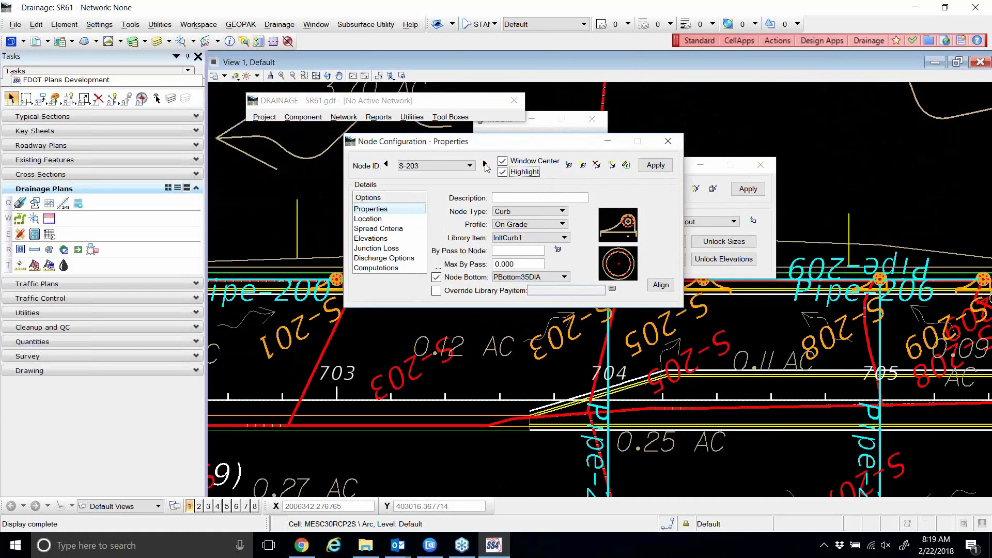
click(485, 164)
click(485, 164)
click(485, 165)
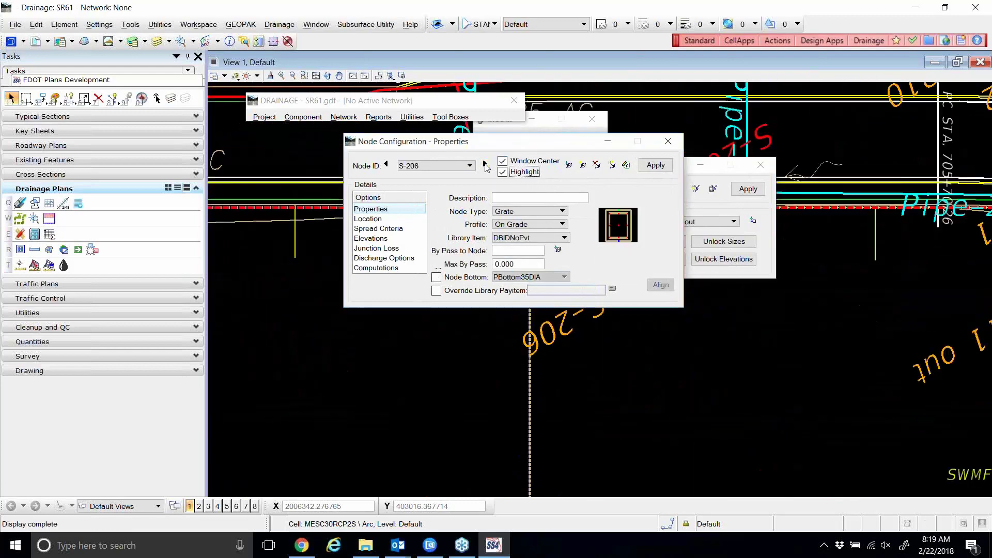
click(485, 164)
click(486, 164)
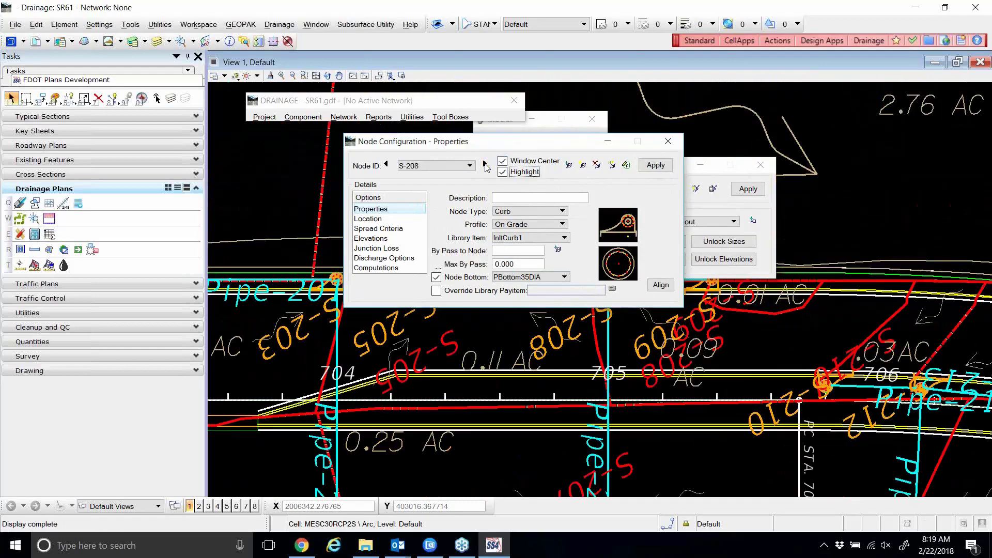
click(485, 164)
click(485, 164)
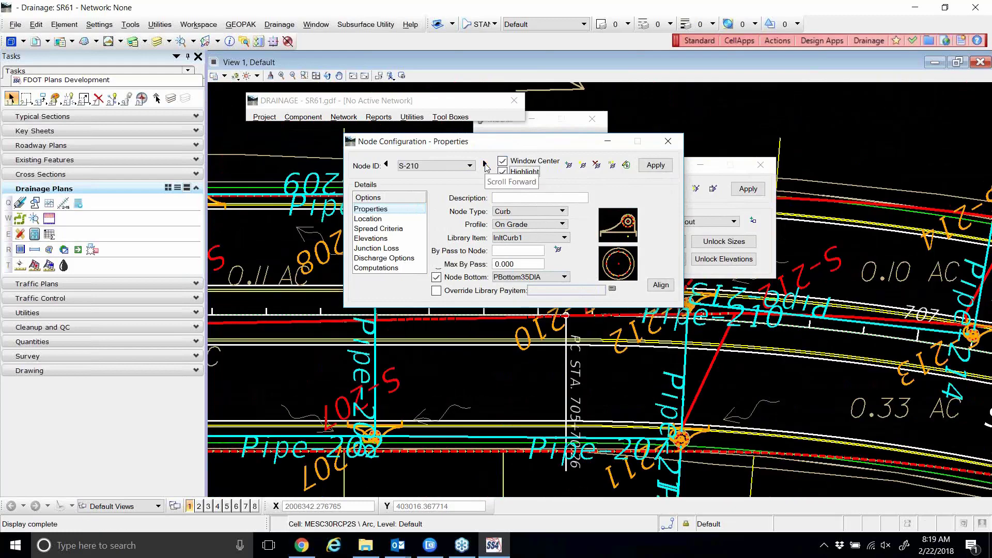
click(485, 164)
click(486, 164)
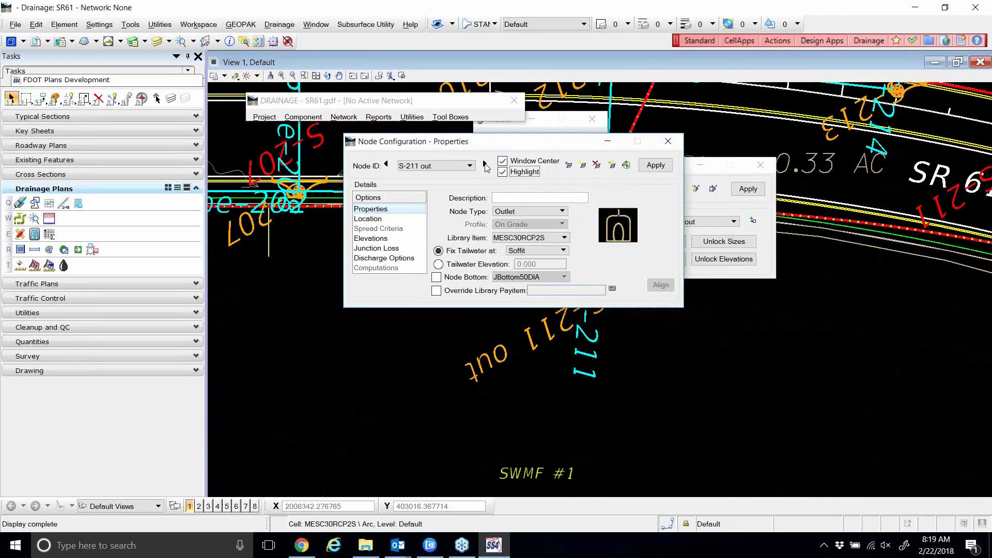
click(485, 165)
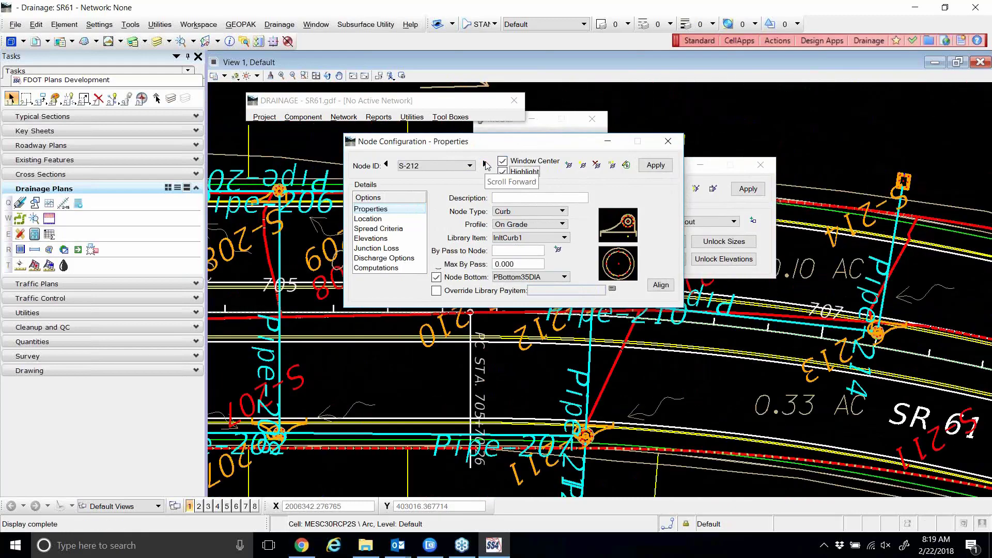
click(485, 165)
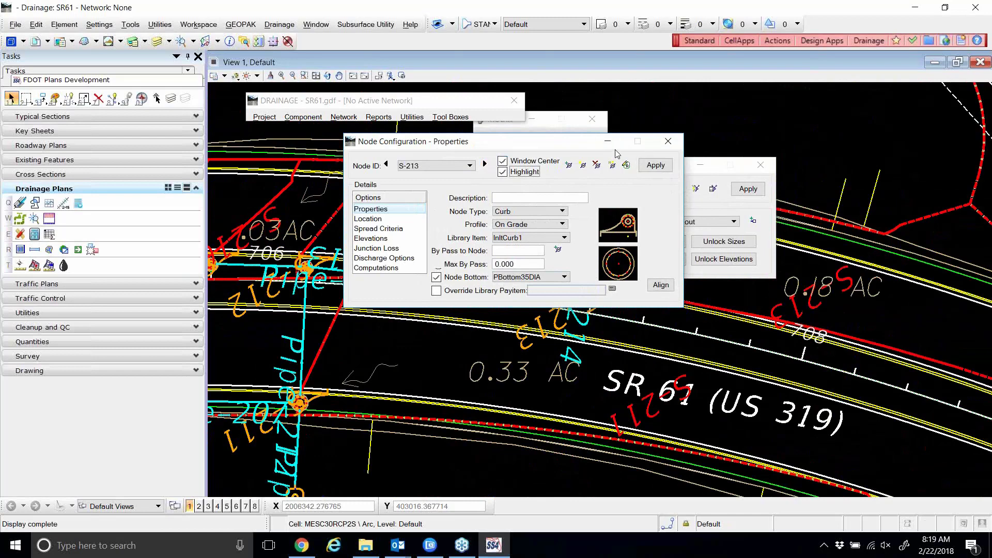
click(485, 165)
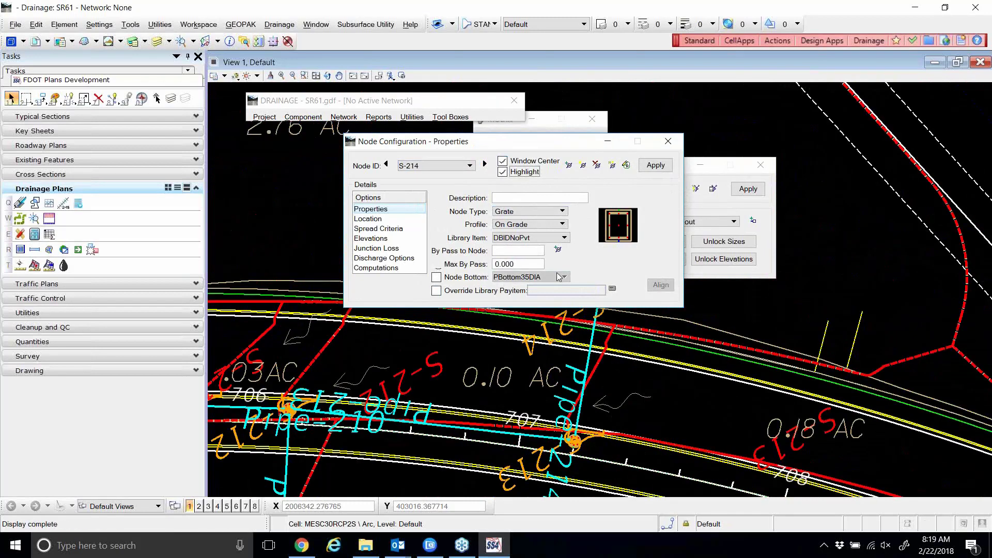
click(668, 145)
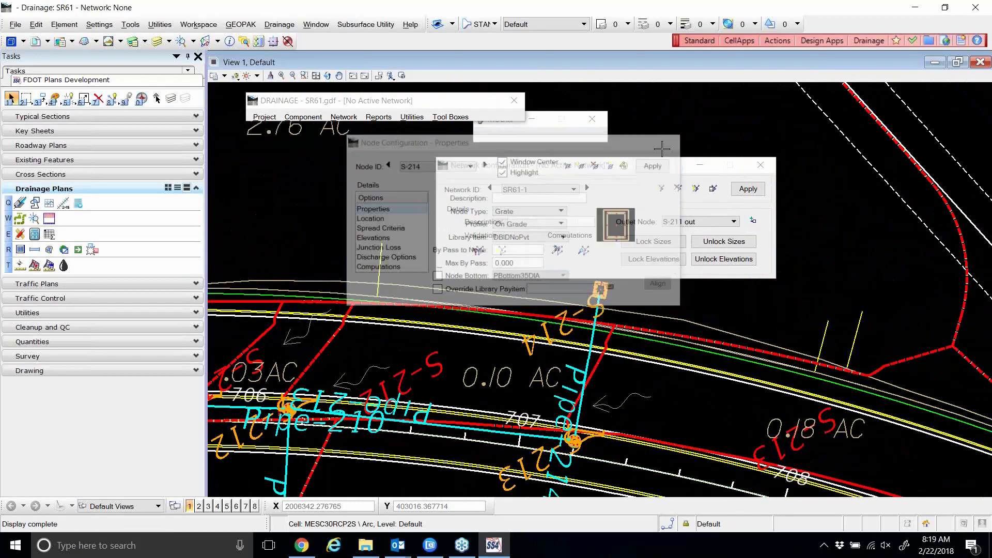
Rebuild SR61-1 to reconfirm 14 nodes and 13 links, then bring up Component node options.
scroll(380, 398, up, 5)
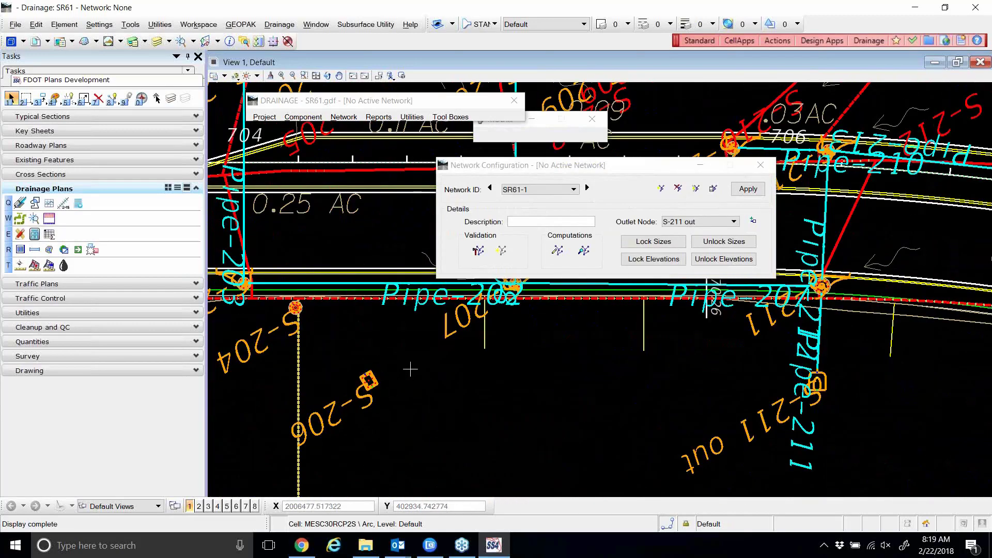
scroll(410, 368, down, 2)
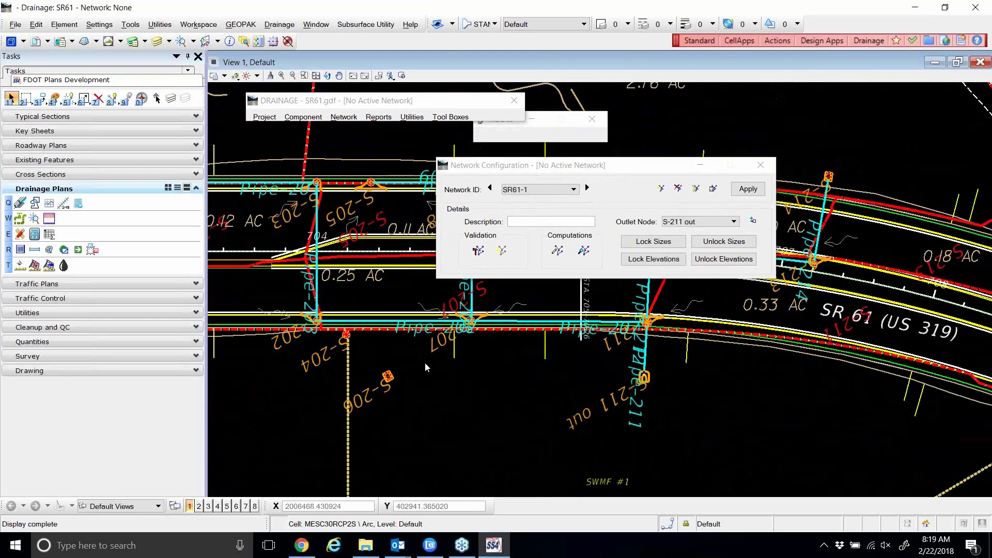
click(479, 251)
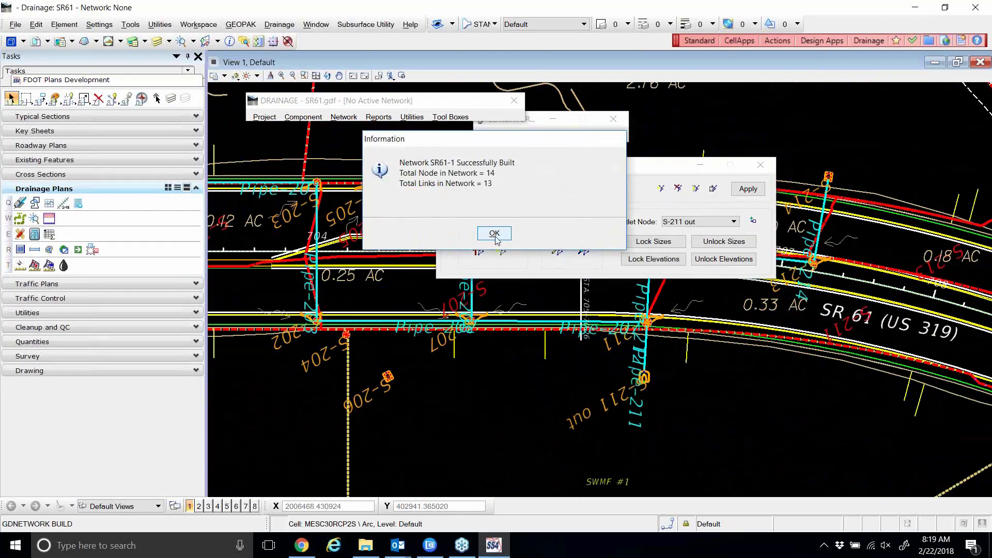
click(494, 233)
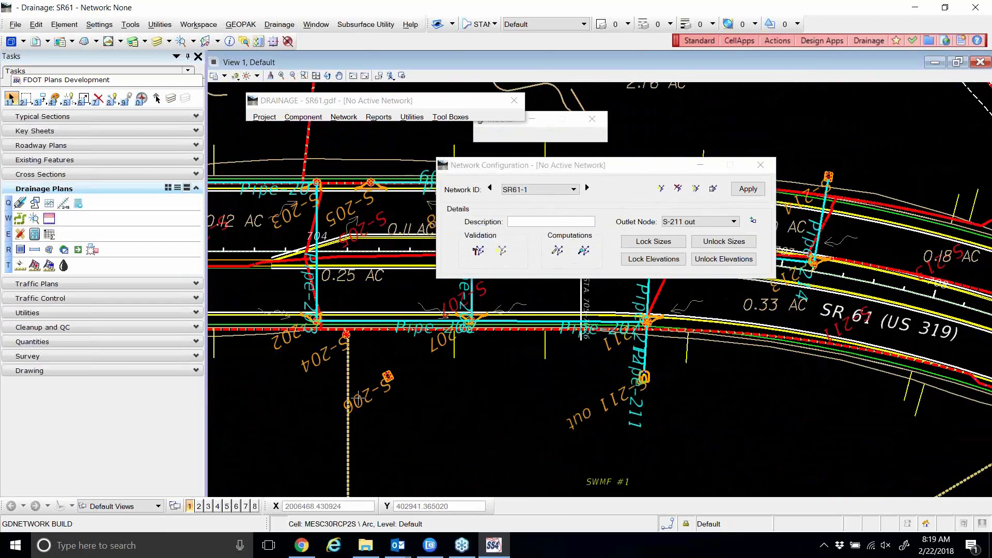
scroll(337, 385, up, 2)
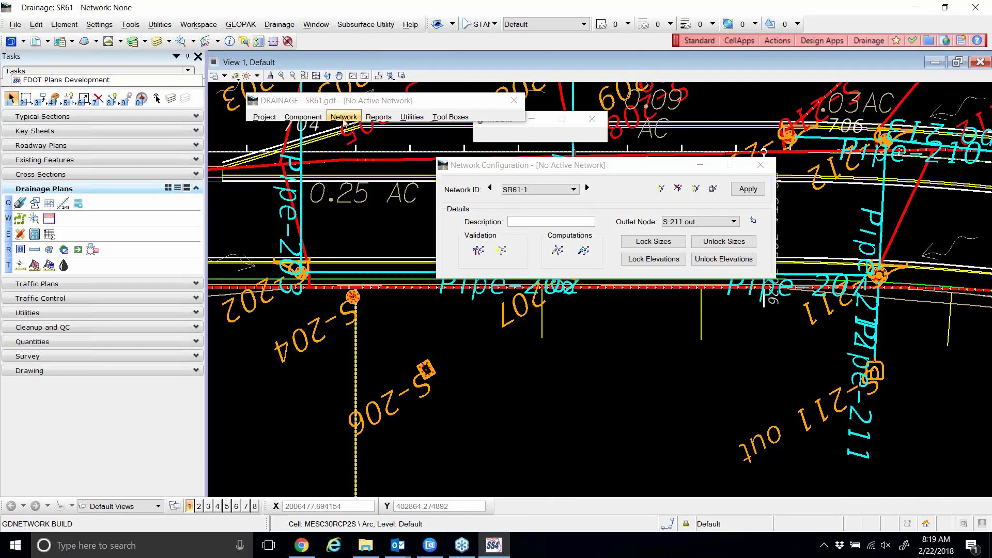
click(307, 117)
Delete node S-204, chosen from the Node ID list.
mouse_move(318, 145)
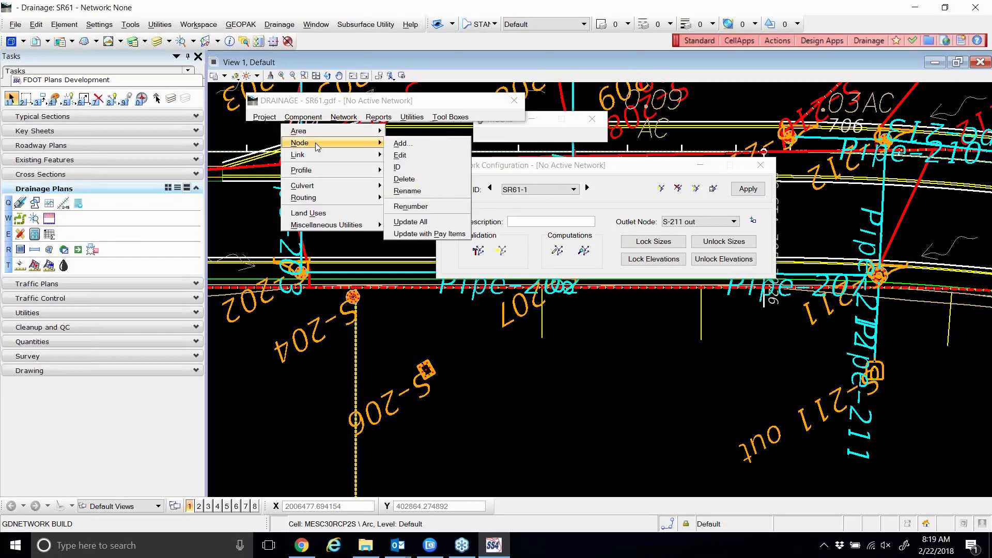
click(404, 179)
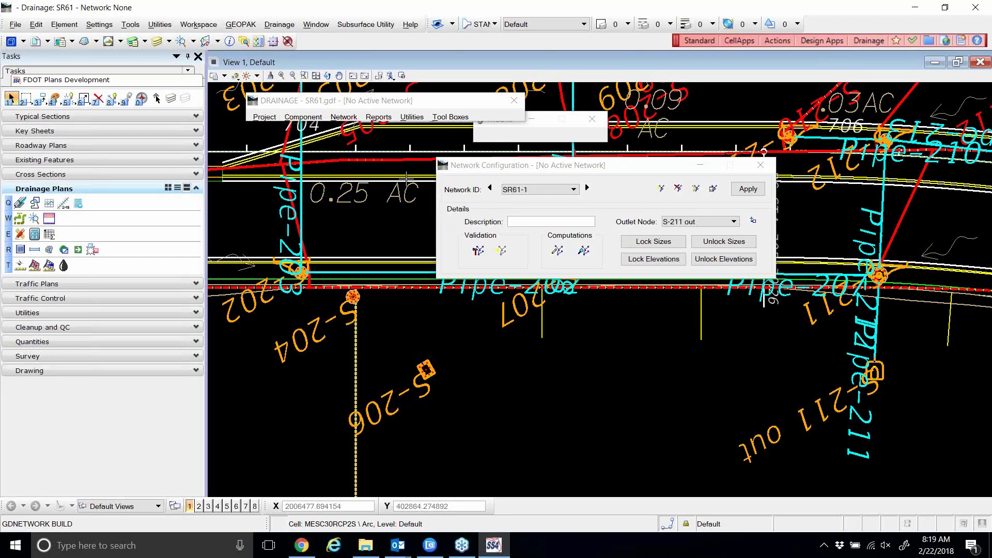
click(726, 121)
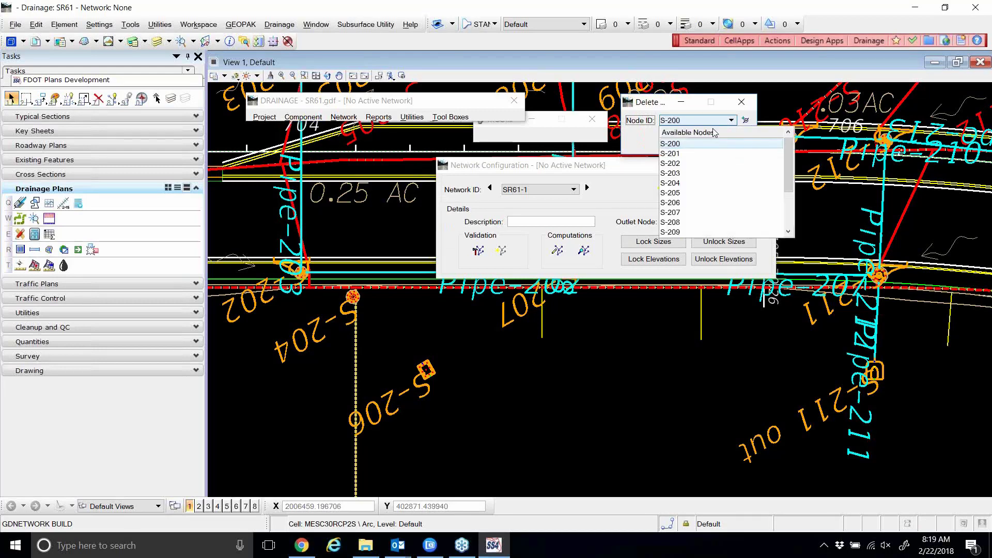
click(676, 190)
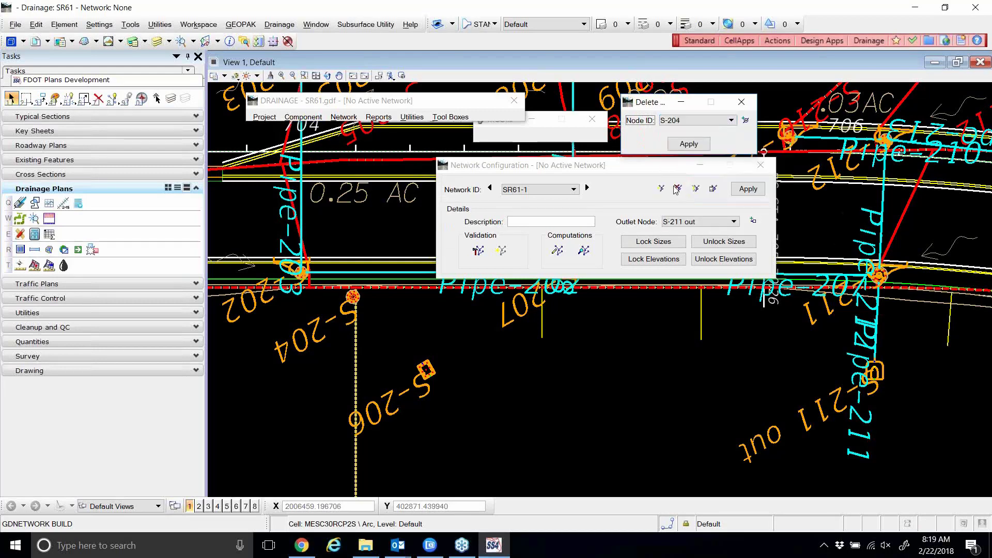
click(688, 146)
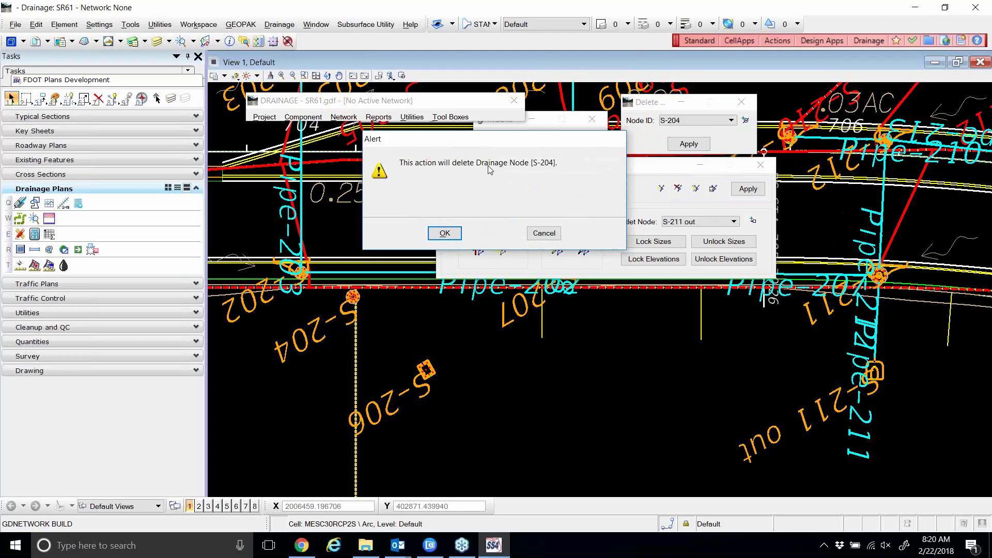
click(444, 234)
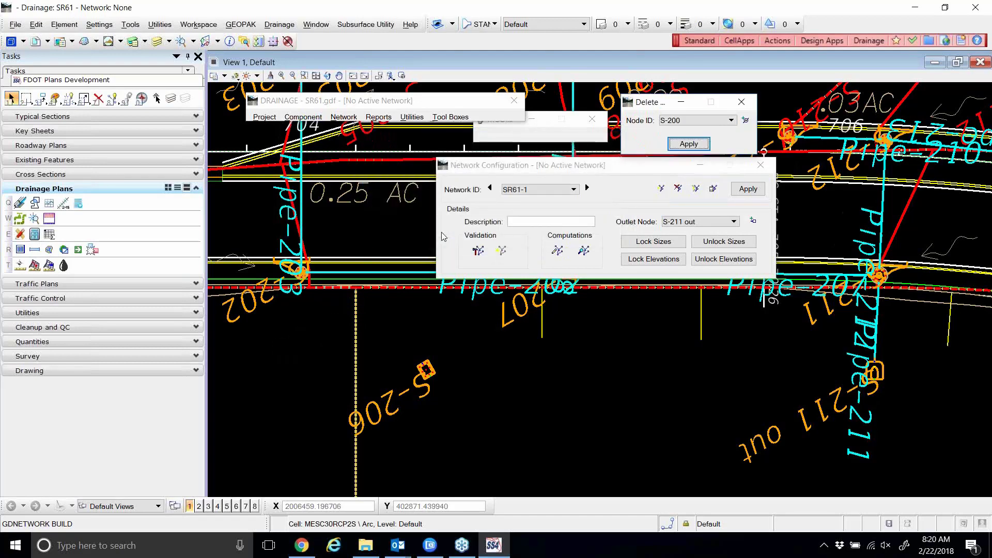
Delete node S-206, picked from the drawing, and close the Delete dialog.
click(746, 119)
click(419, 370)
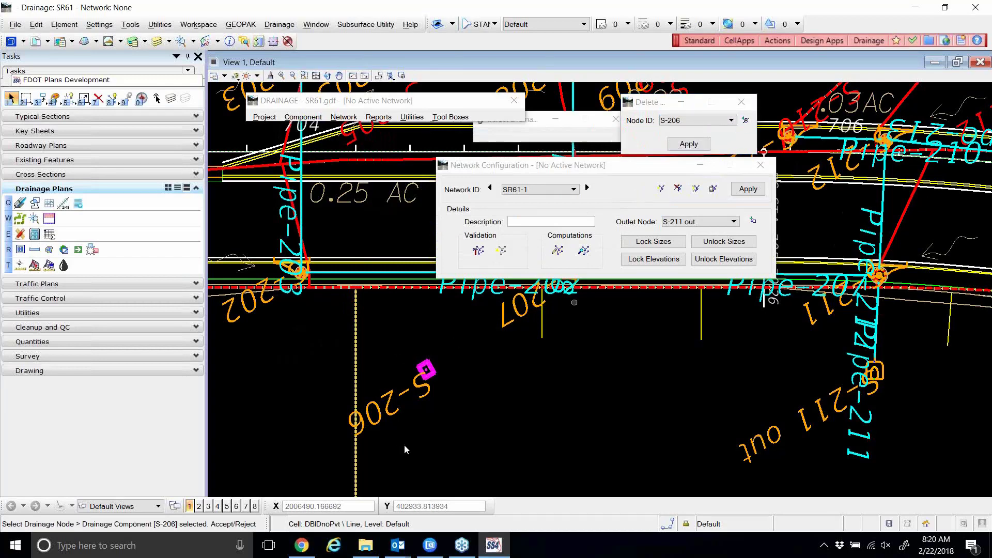
click(688, 144)
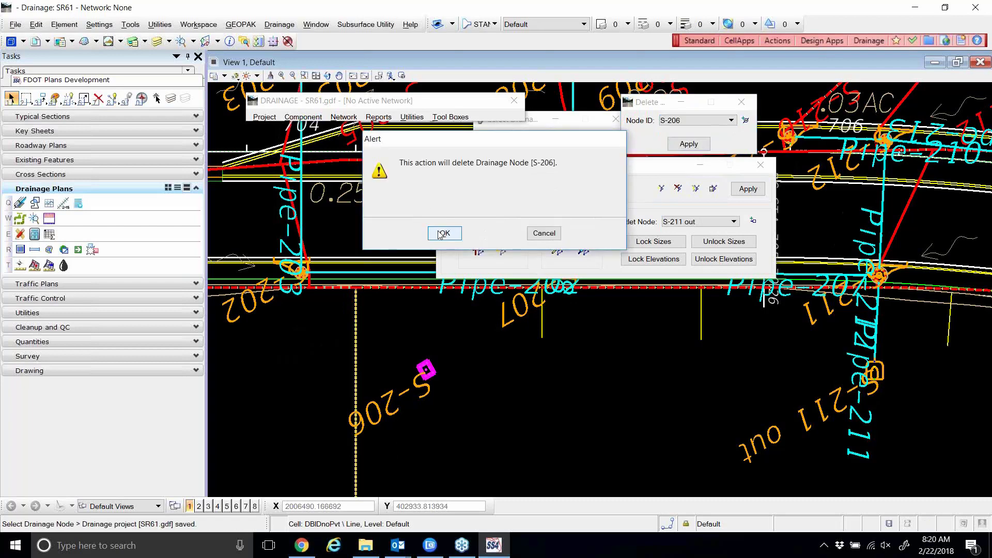
click(441, 234)
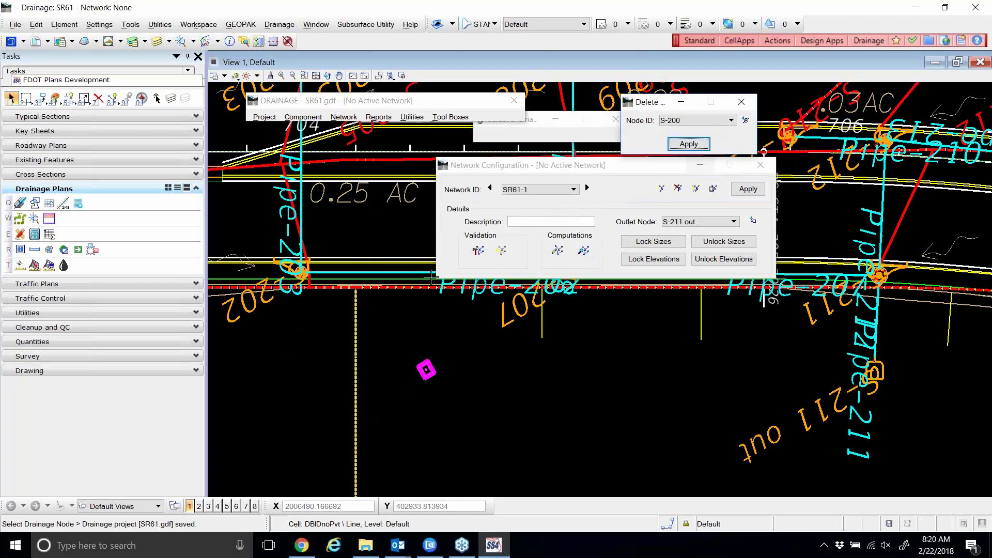
click(743, 102)
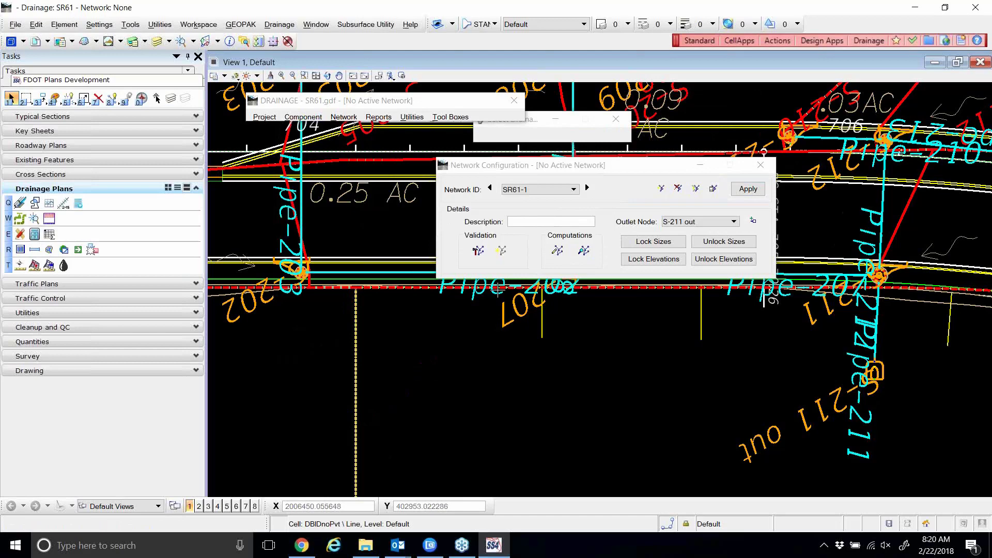
click(478, 252)
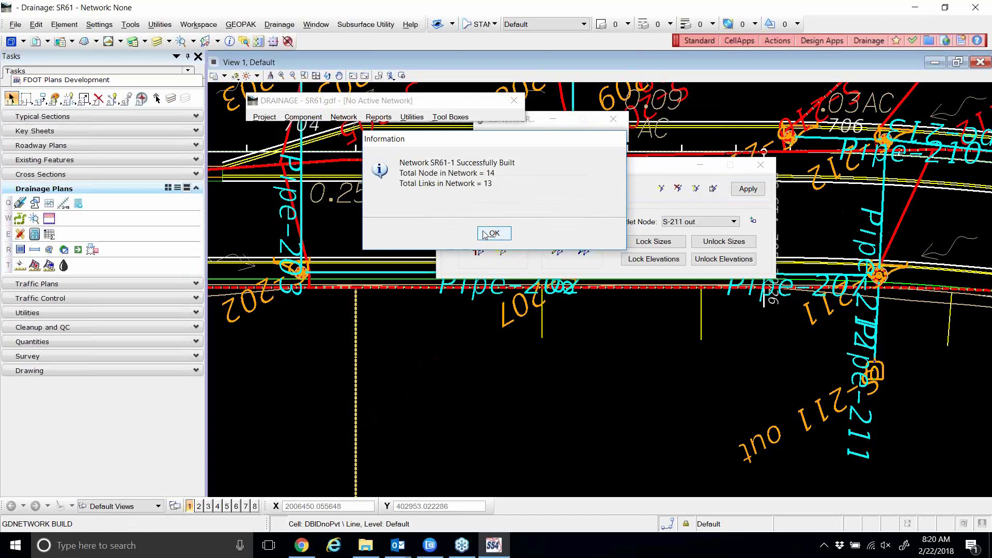
Rebuild network SR61-1 once more, acknowledging the build messages.
click(493, 234)
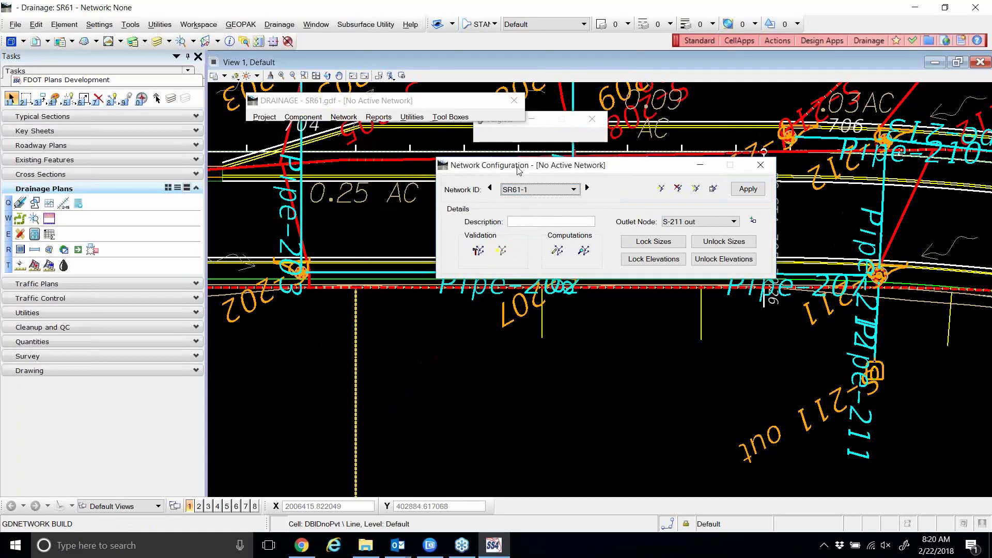
drag(524, 170, 434, 163)
click(387, 245)
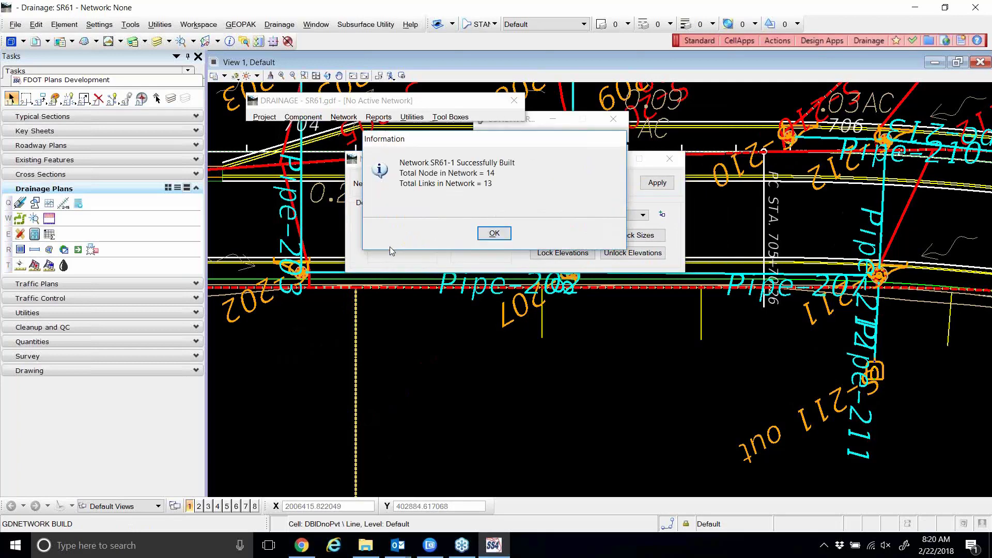
click(494, 233)
Highlight the SR61-1 network pipes in the drawing.
drag(447, 163, 375, 161)
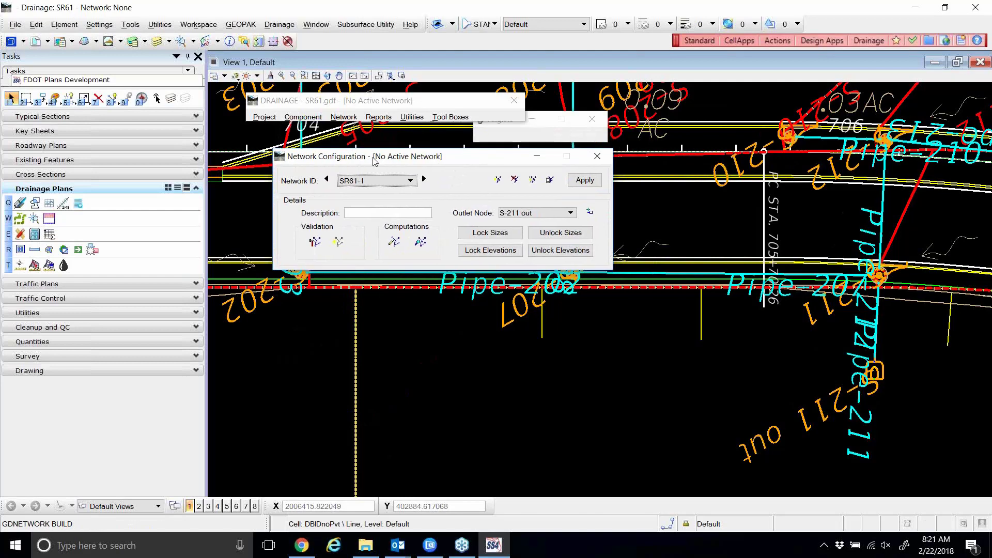
click(338, 242)
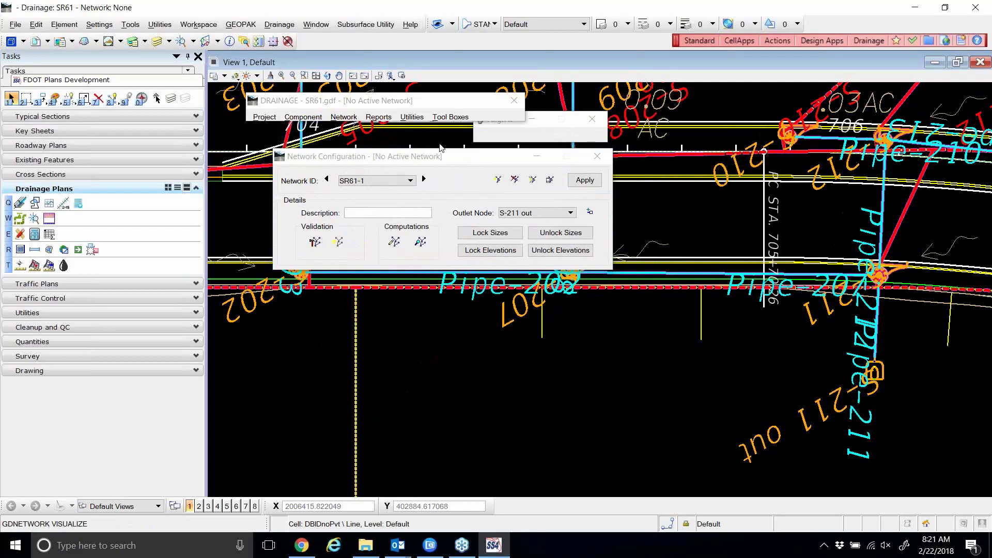
drag(443, 156, 589, 325)
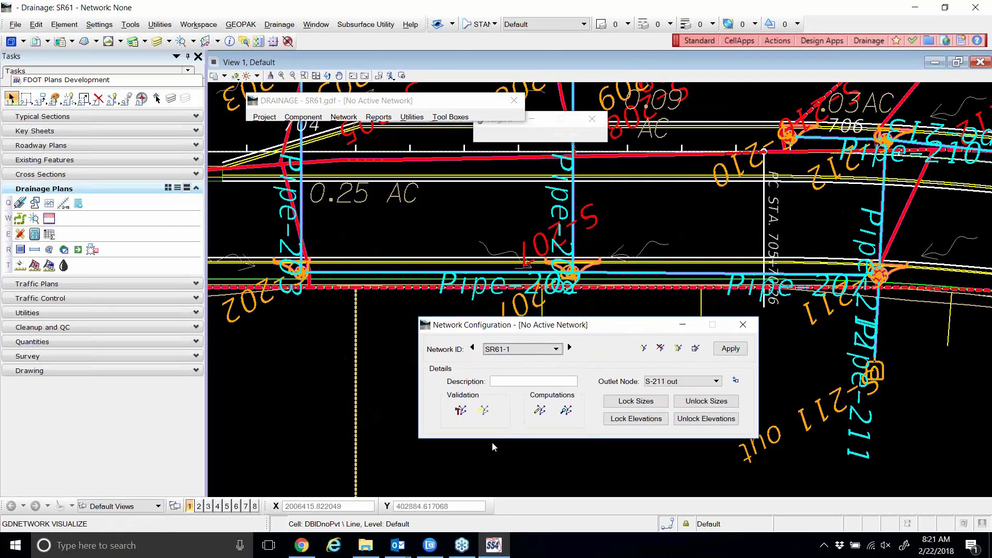
click(483, 410)
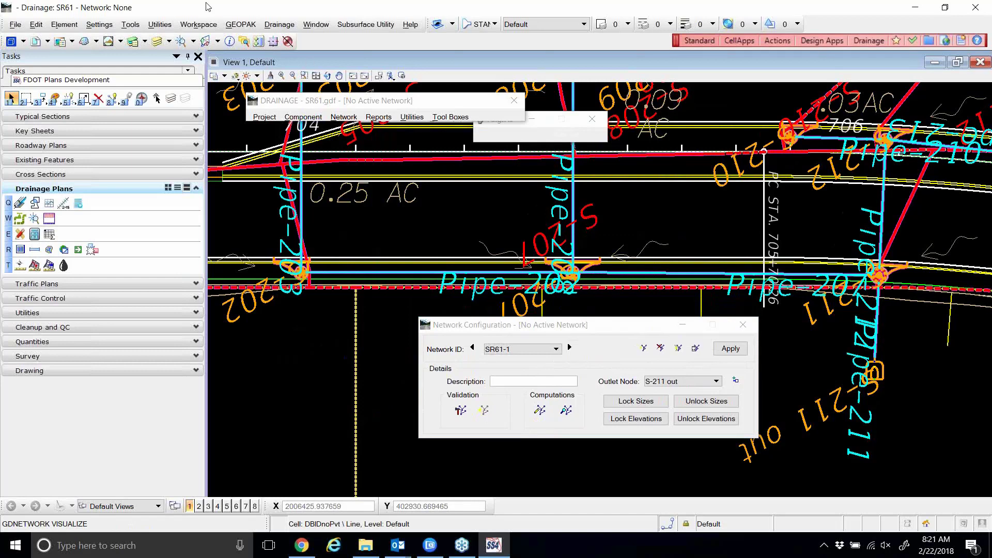
click(198, 24)
In Preferences > Input, raise the reset pop-up Hold Delay from 10 to 30.
click(212, 36)
click(342, 113)
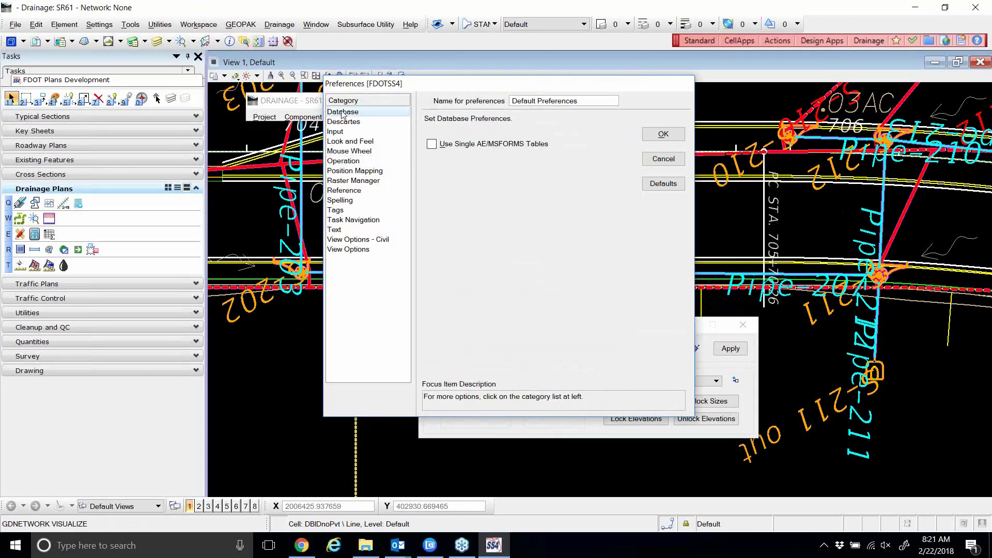
key(Down)
key(Down)
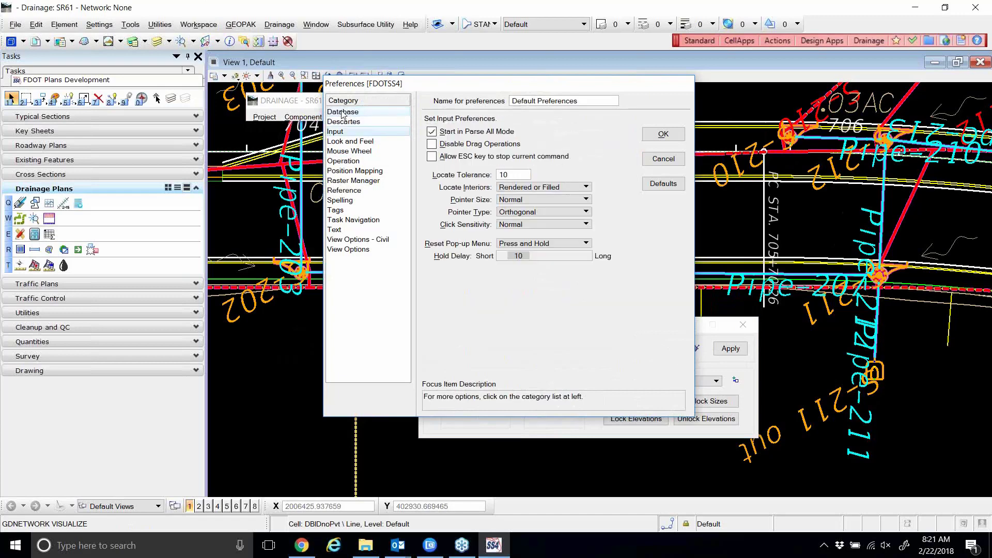
drag(517, 257, 532, 263)
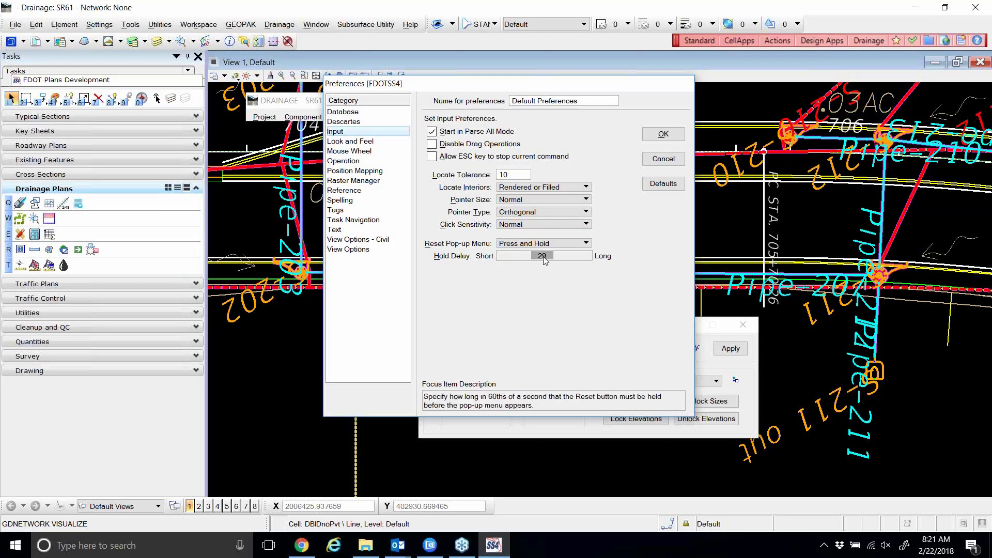
click(544, 255)
click(545, 255)
drag(545, 257, 546, 255)
Turn the View Options Dynamics Transparency down toward Opaque and apply the preferences.
click(339, 135)
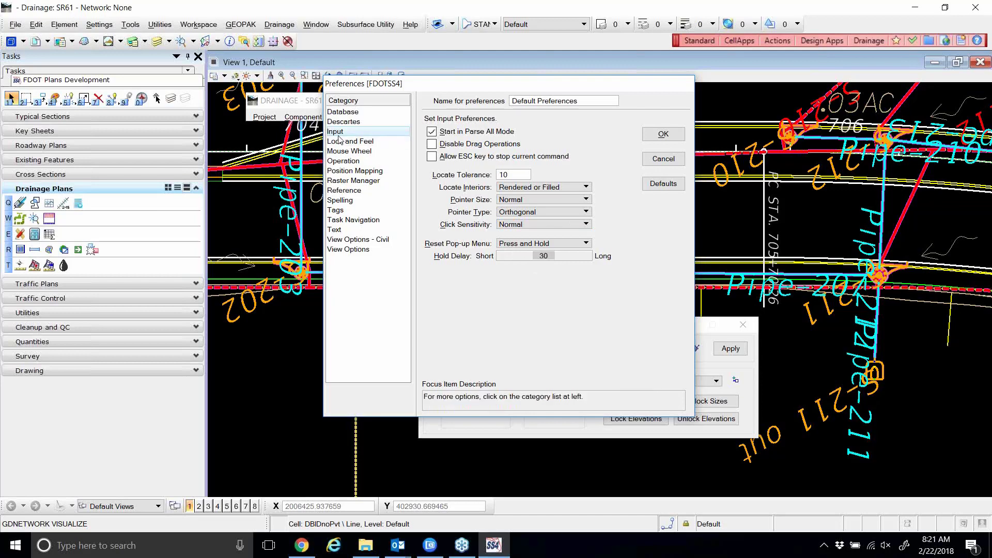
key(Down)
key(Down)
key(Down)
key(Down)
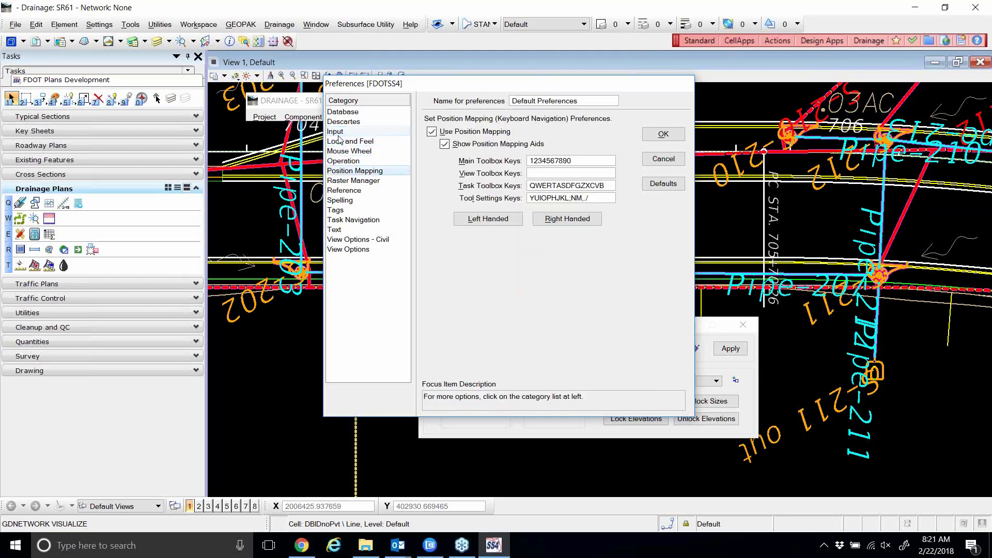
key(Down)
key(Down)
key(Down)
key(Down)
key(Down)
key(Down)
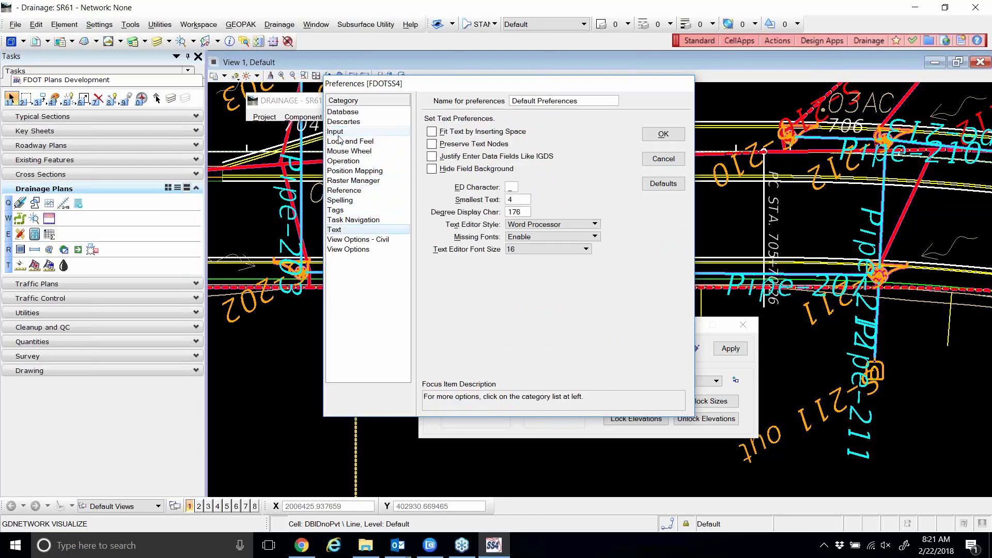
key(Down)
key(Down)
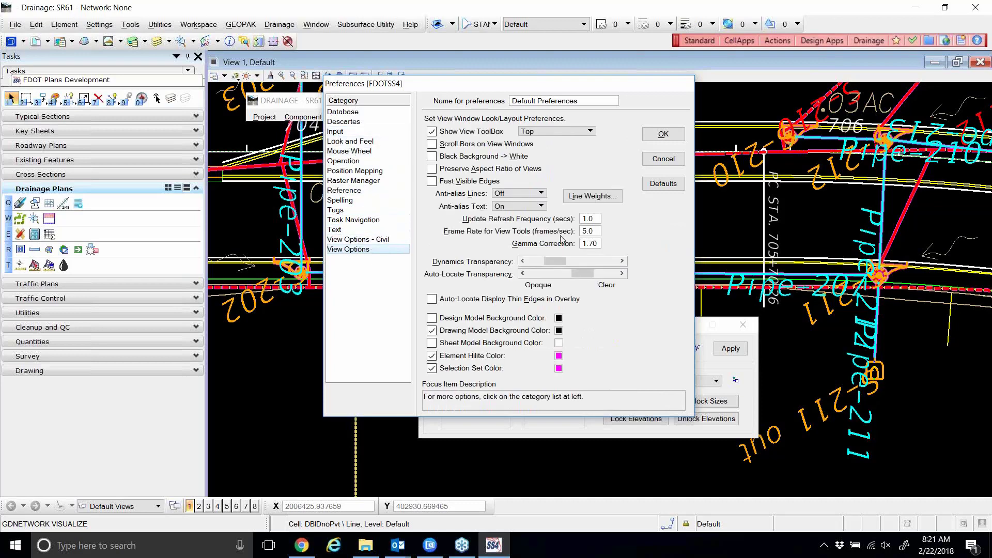
drag(560, 261, 535, 273)
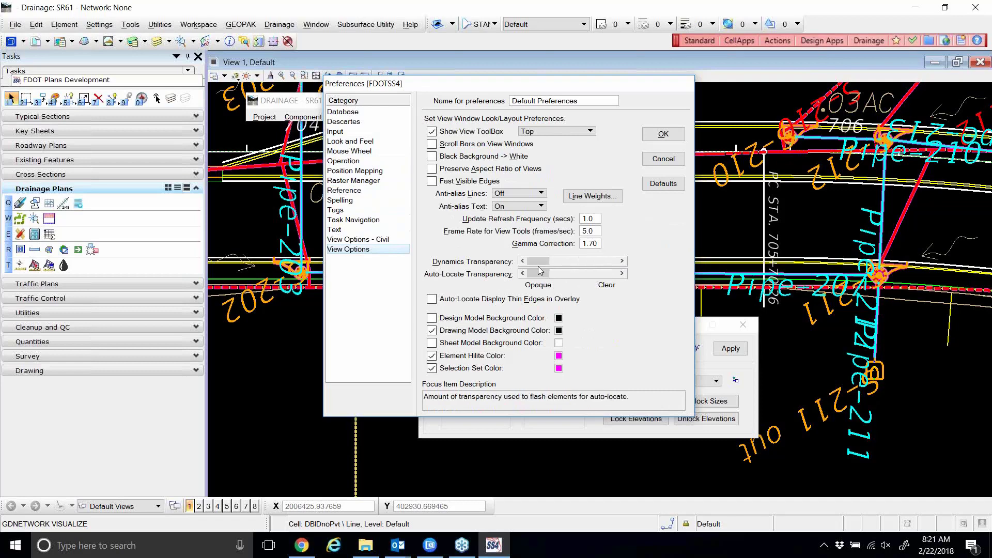
click(664, 134)
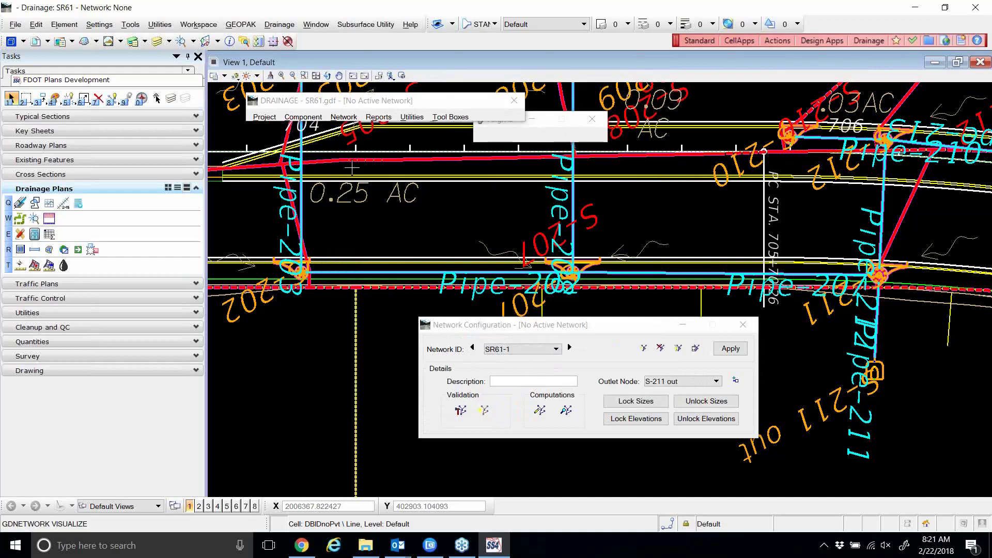
Highlight the network again, then close the unloaded Network Configuration.
scroll(352, 167, up, 3)
scroll(354, 170, down, 3)
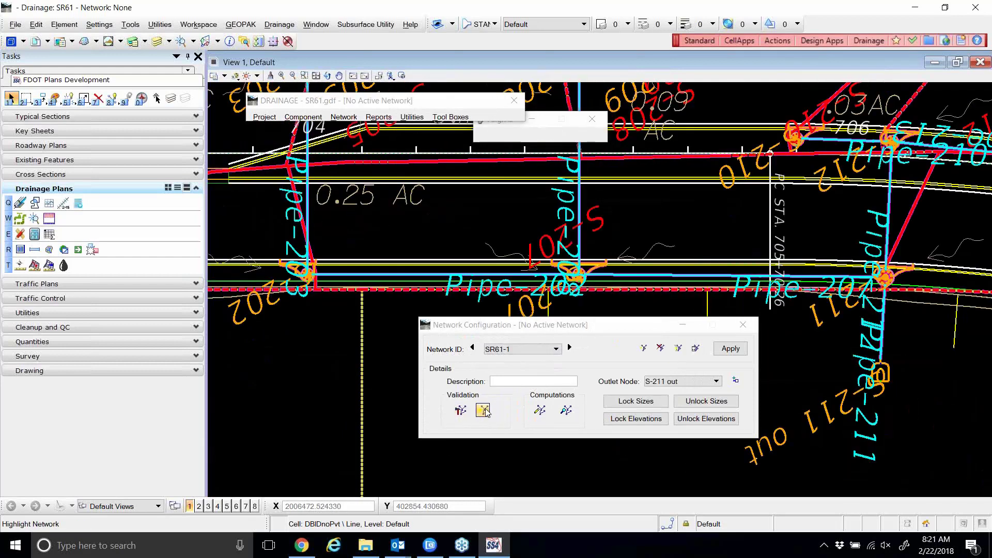
click(483, 410)
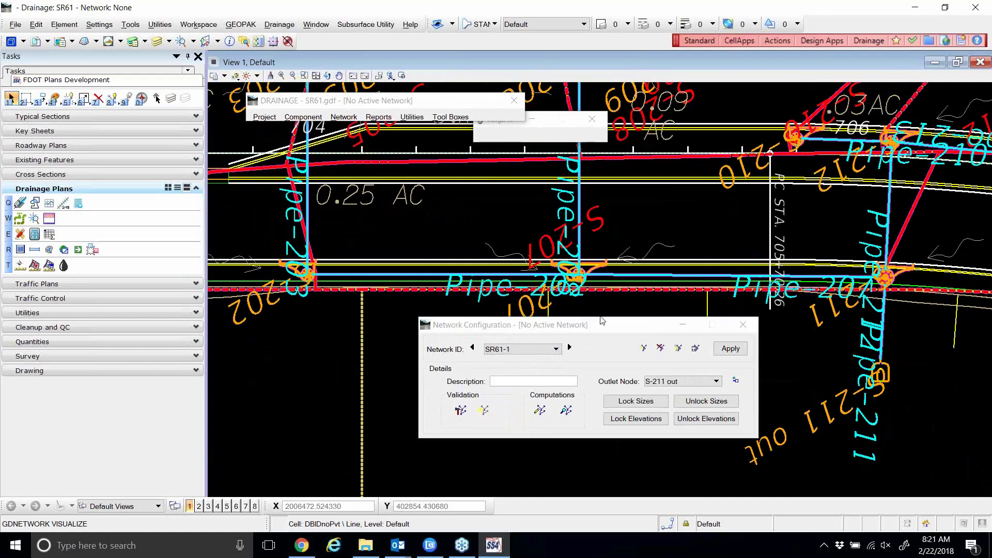
mouse_move(602, 321)
mouse_down()
mouse_move(603, 225)
mouse_move(600, 274)
mouse_up()
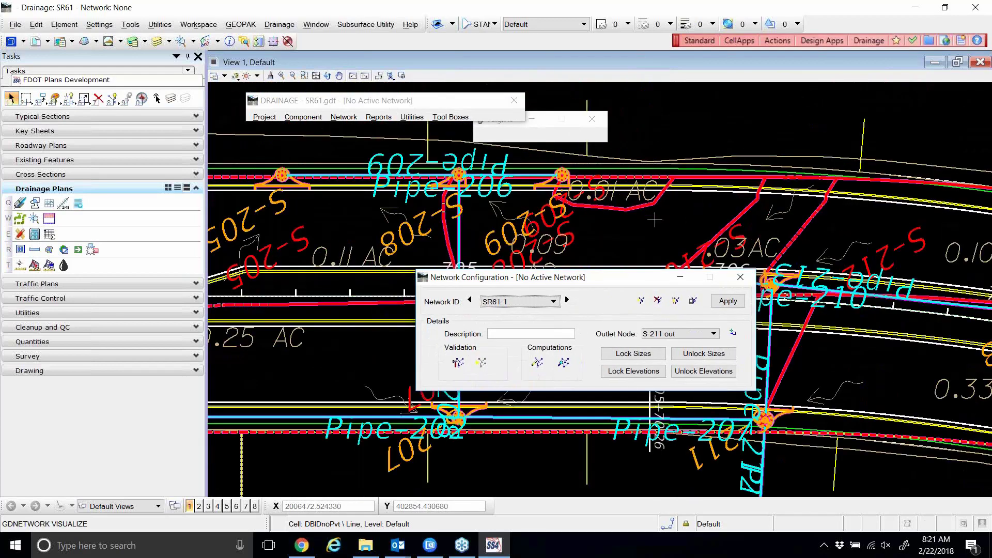
scroll(654, 220, down, 1)
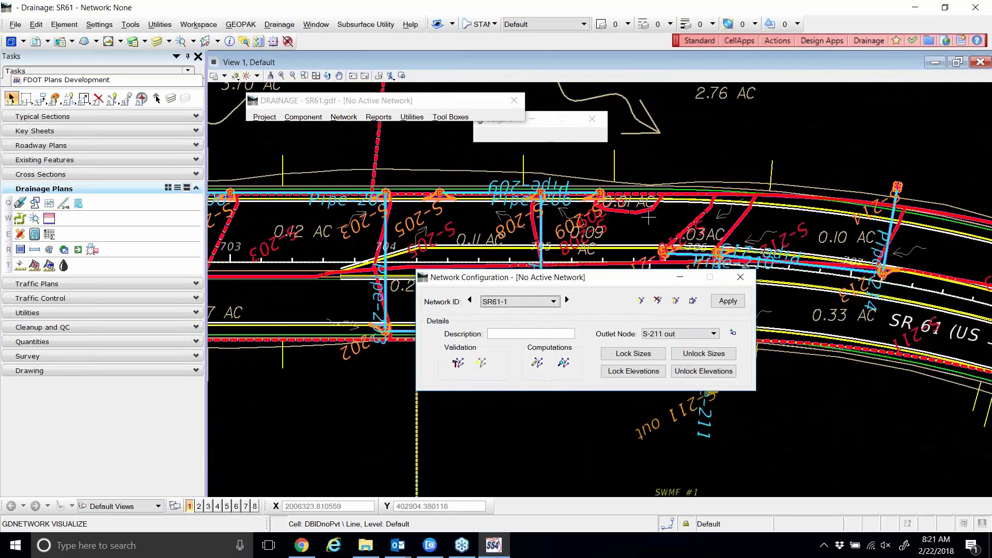
click(740, 279)
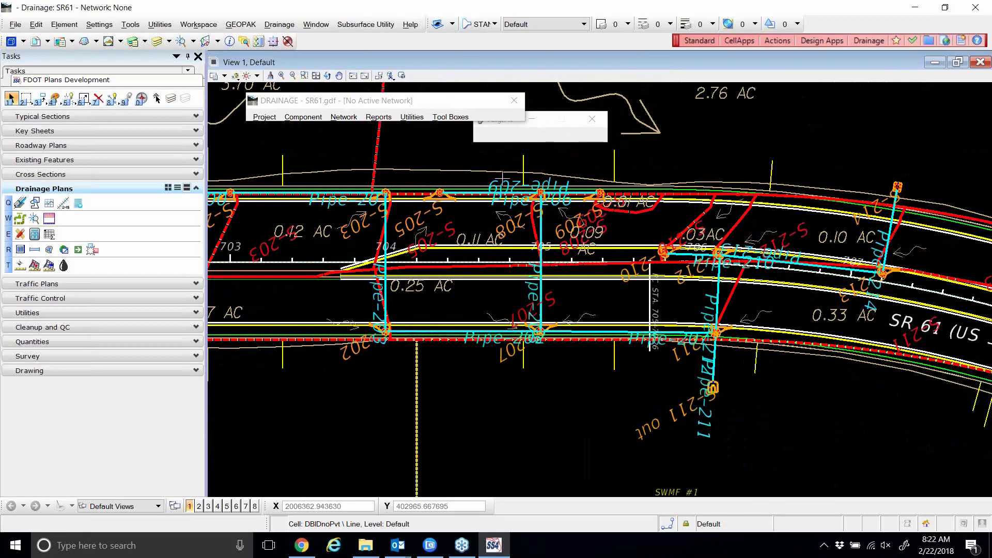
Open SR61-1 via Network > Edit and move its dialog up-left.
click(344, 118)
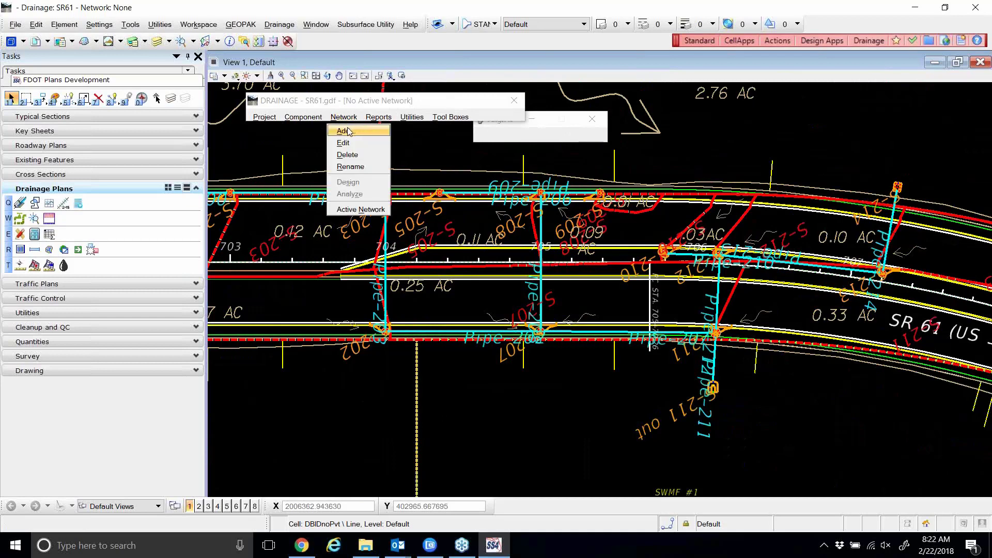
click(344, 144)
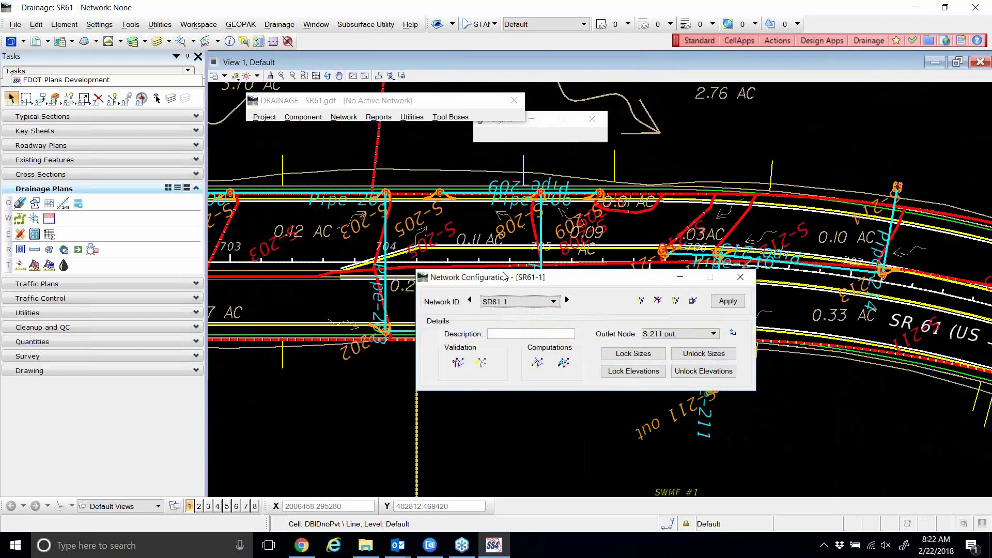
mouse_move(502, 277)
mouse_down()
mouse_move(424, 226)
mouse_move(417, 182)
mouse_up()
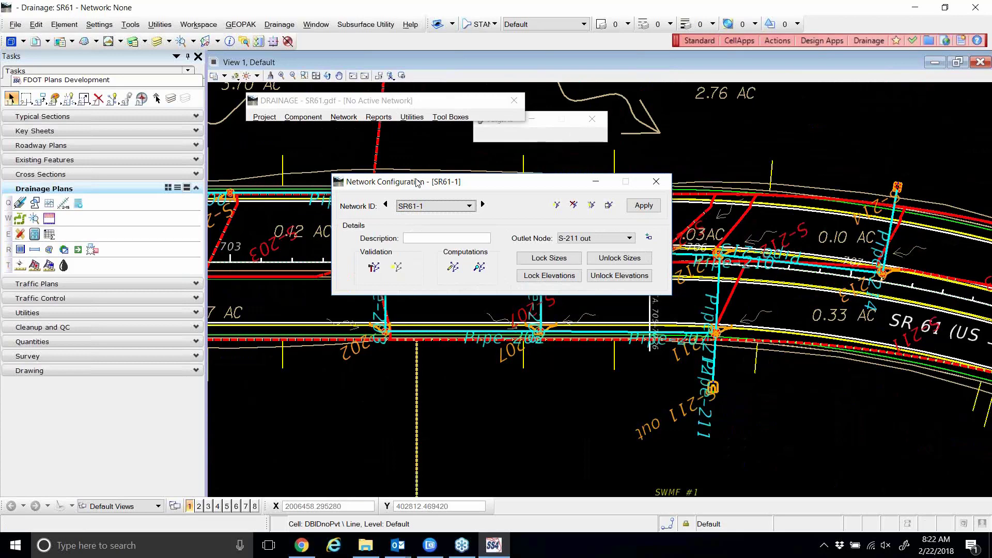
drag(418, 182, 381, 162)
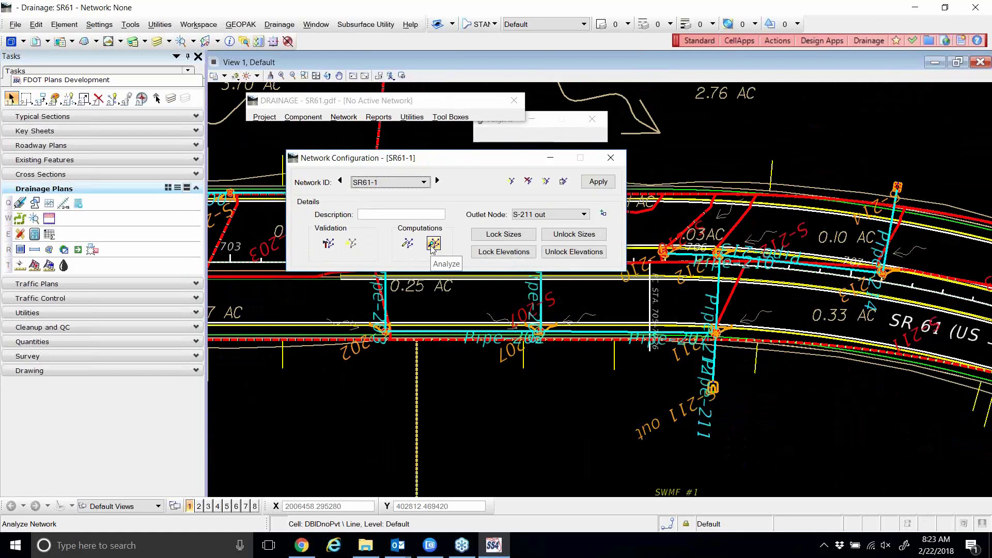
click(433, 245)
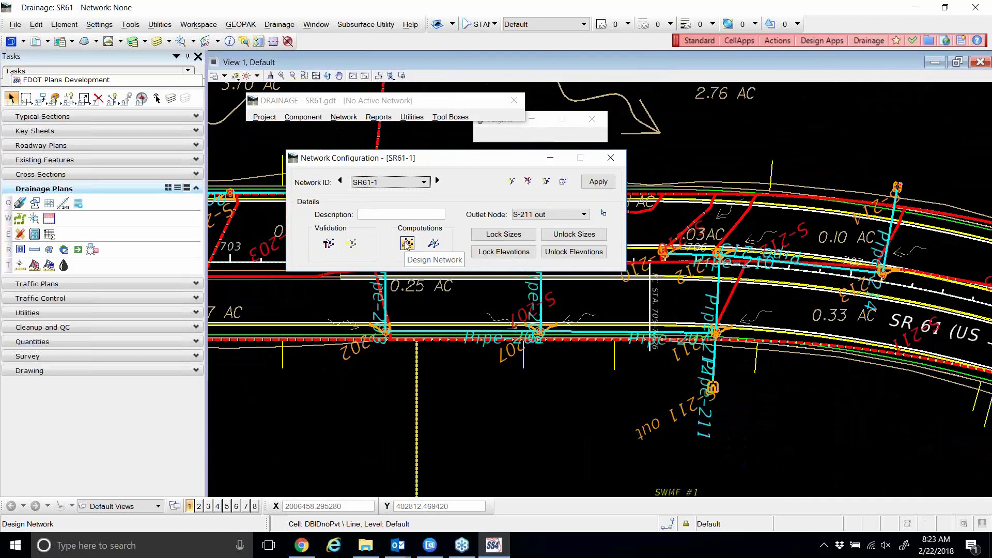
Analyze SR61-1 hydraulics and open drgmsg.txt showing Pipe-200's link slope at or below zero.
click(407, 244)
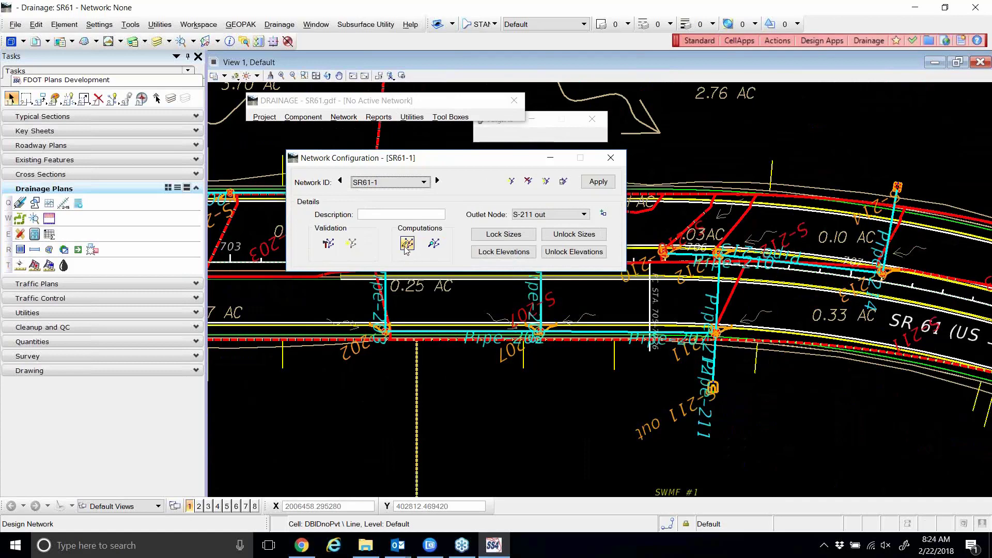
click(433, 244)
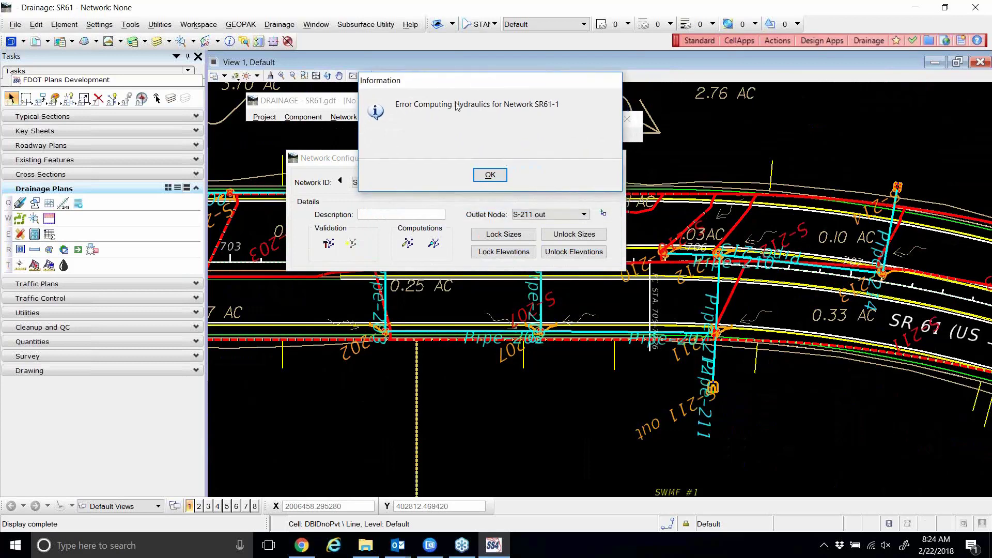
click(491, 176)
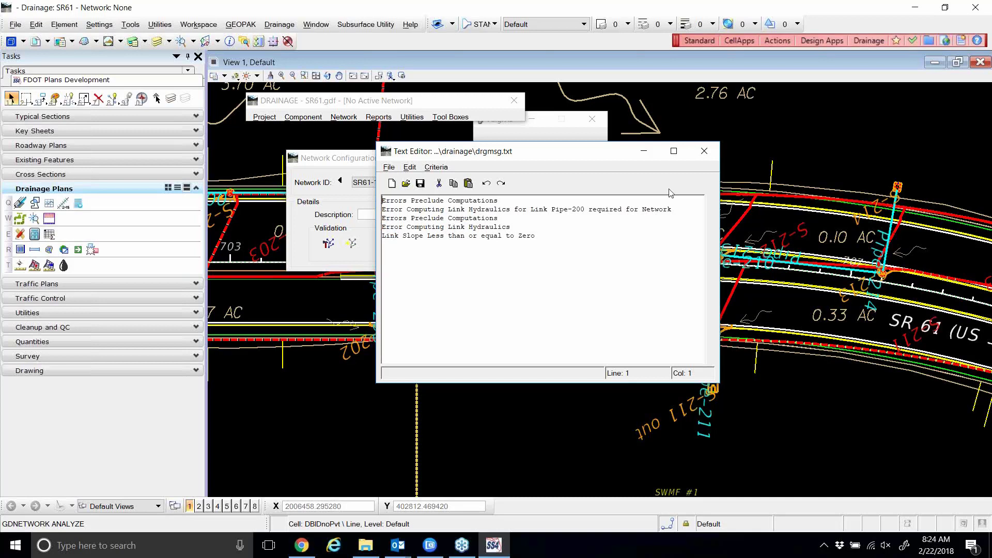
Close the error log and recompute the SR61-1 network design, which finishes with warnings.
drag(584, 159, 621, 150)
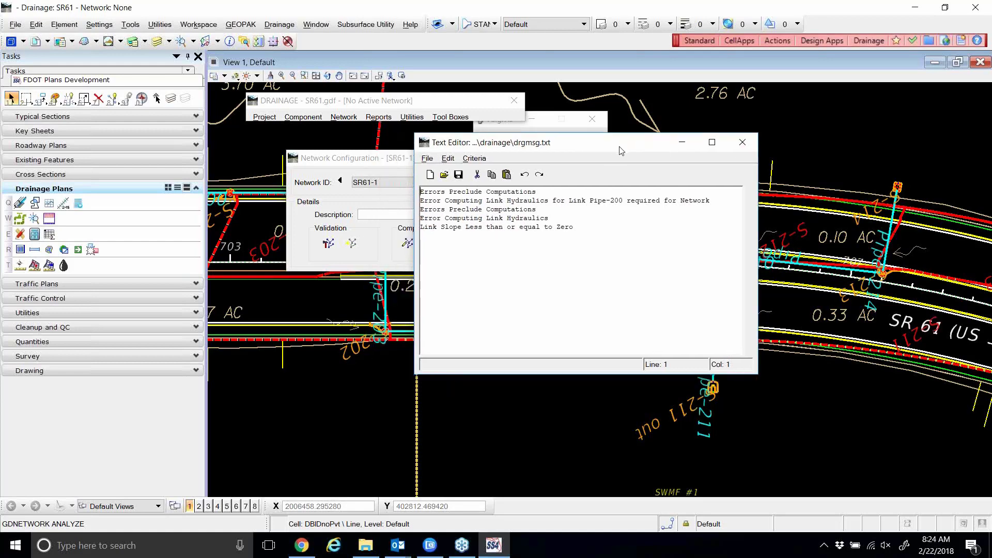
click(743, 142)
click(407, 243)
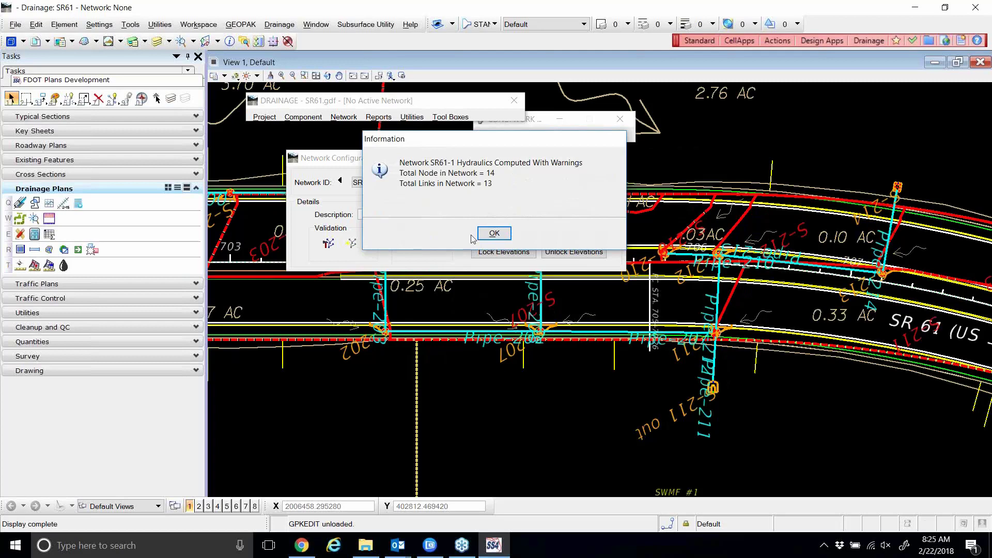
click(493, 233)
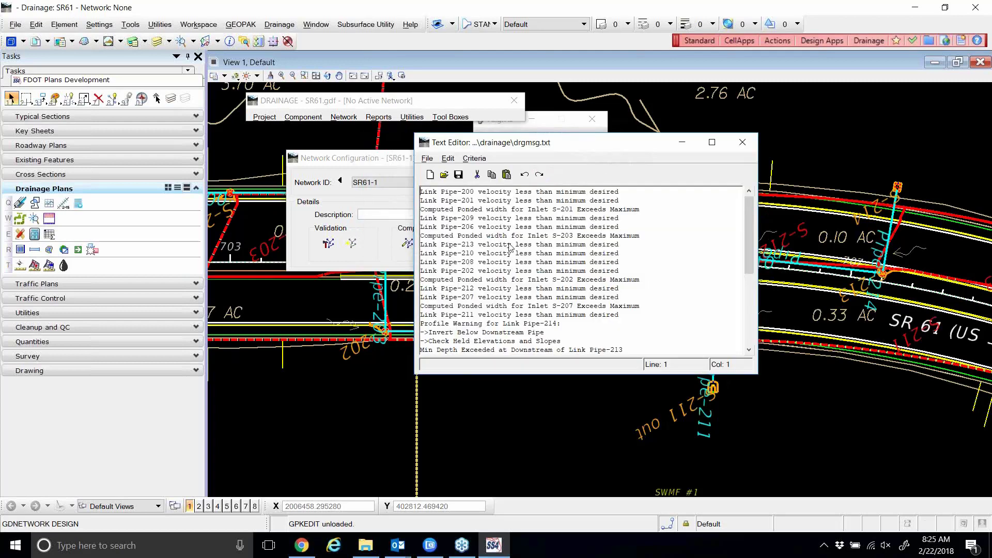
Enlarge and scroll through the drgmsg.txt velocity and profile warnings, then close it.
drag(519, 147, 480, 136)
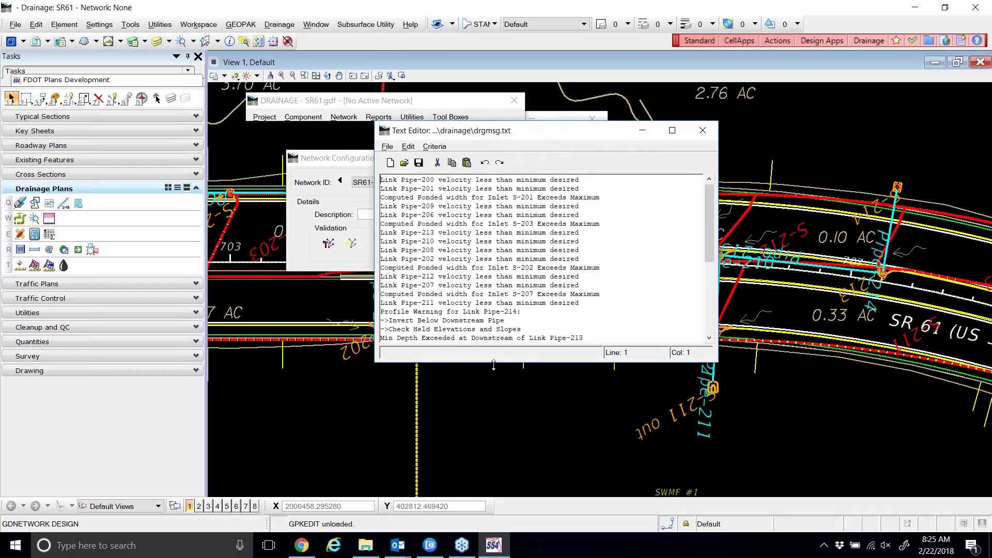
drag(493, 362, 499, 418)
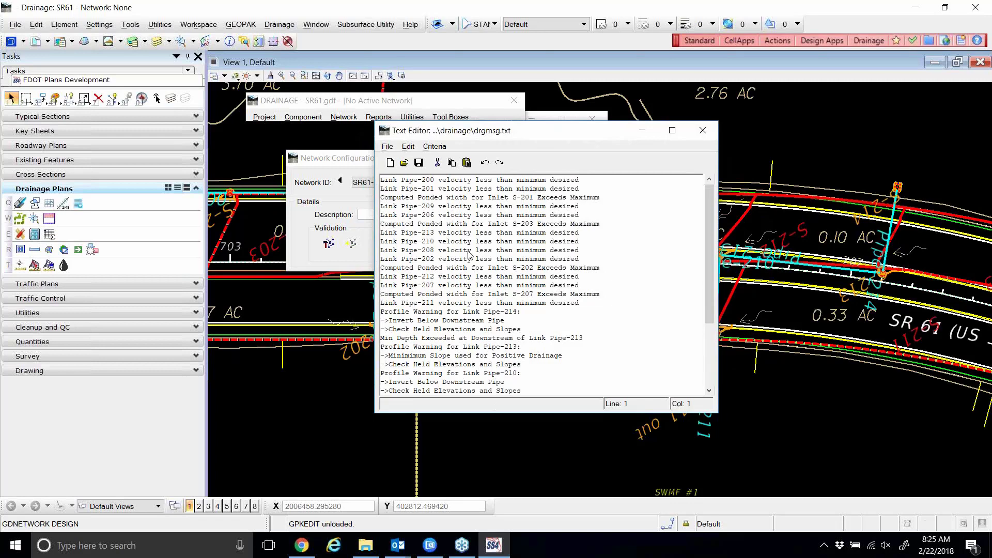
scroll(471, 261, down, 4)
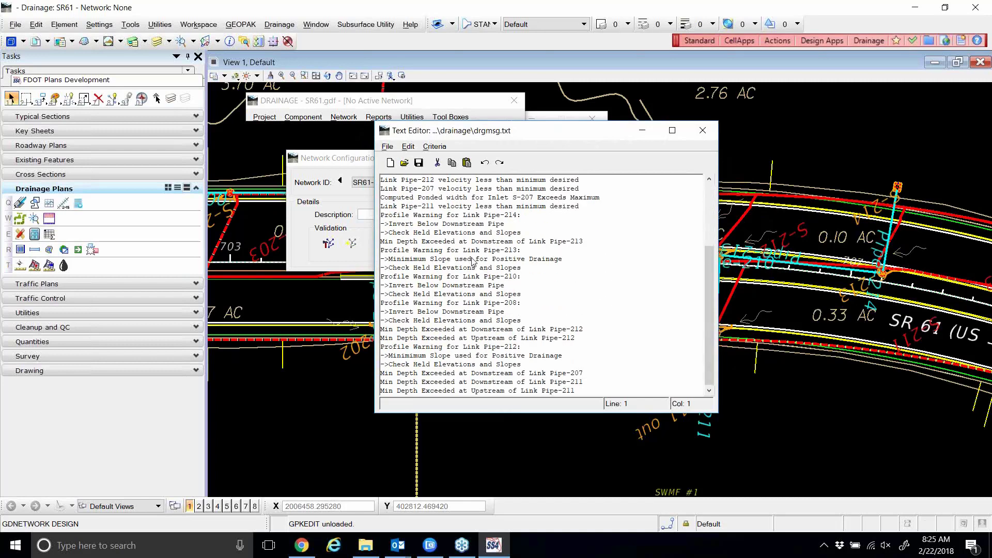
scroll(472, 262, up, 4)
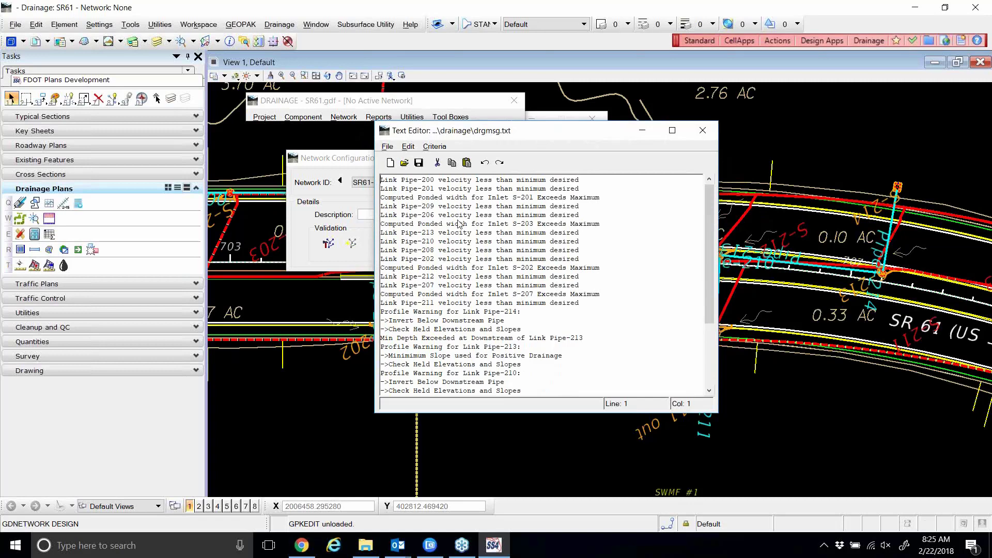
click(703, 131)
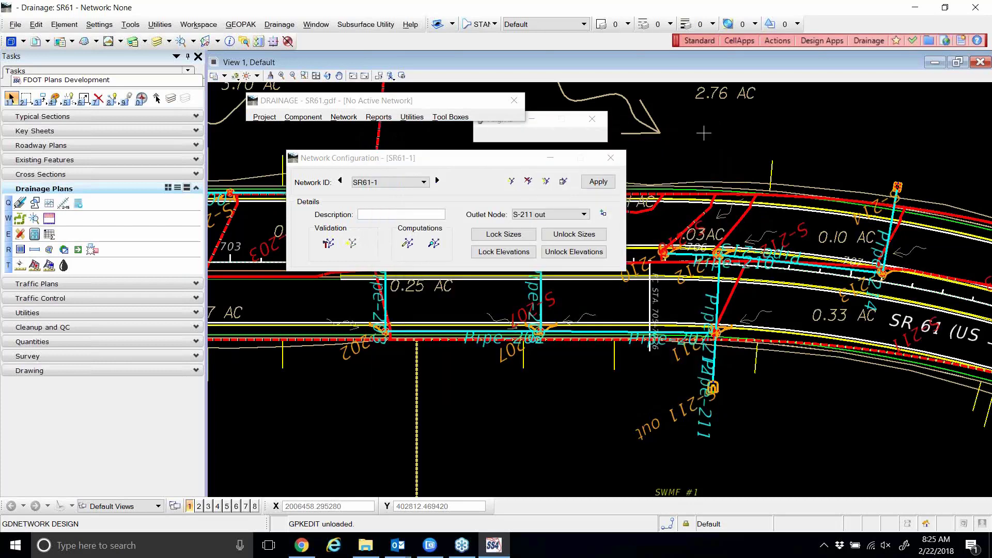
Check Pipe-211's constraints: rise 1.500–5.000, slope 0.150–10.000, velocity 2.500–10.000; then close.
click(320, 118)
mouse_move(332, 155)
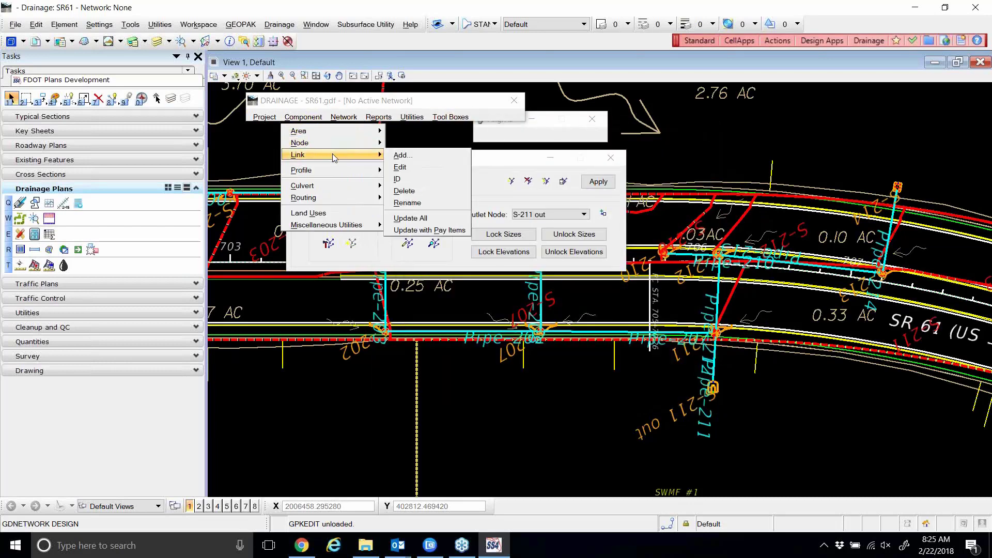
click(401, 168)
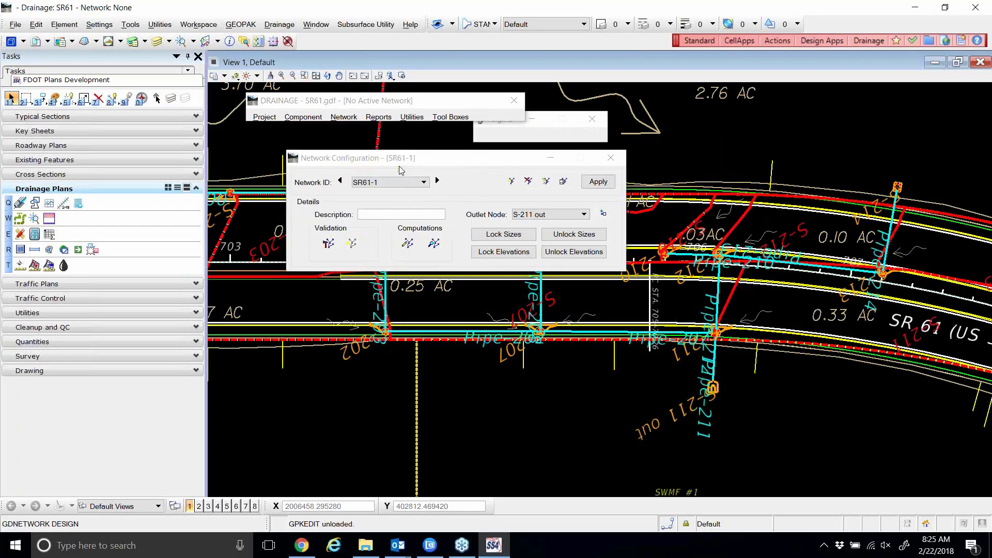
drag(476, 270, 421, 121)
click(373, 213)
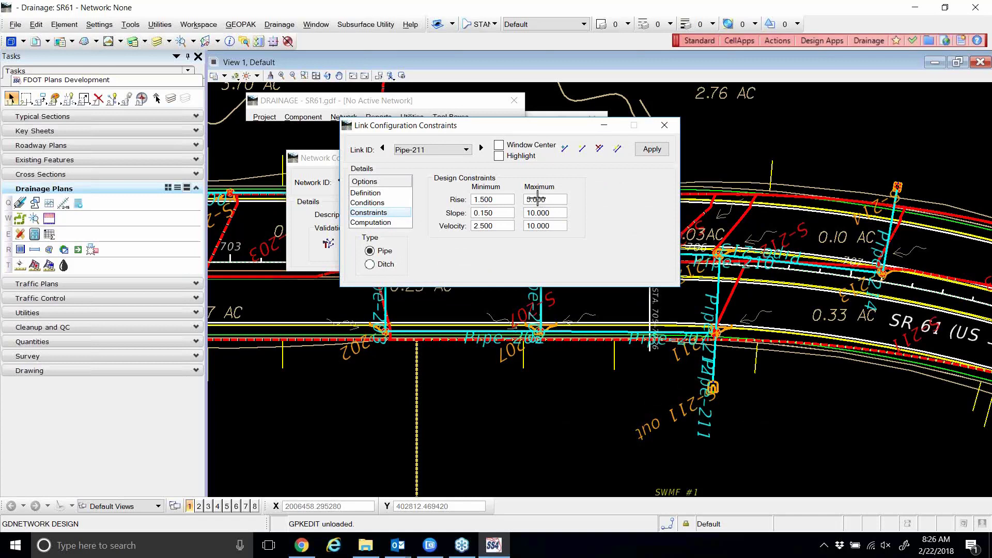
click(978, 23)
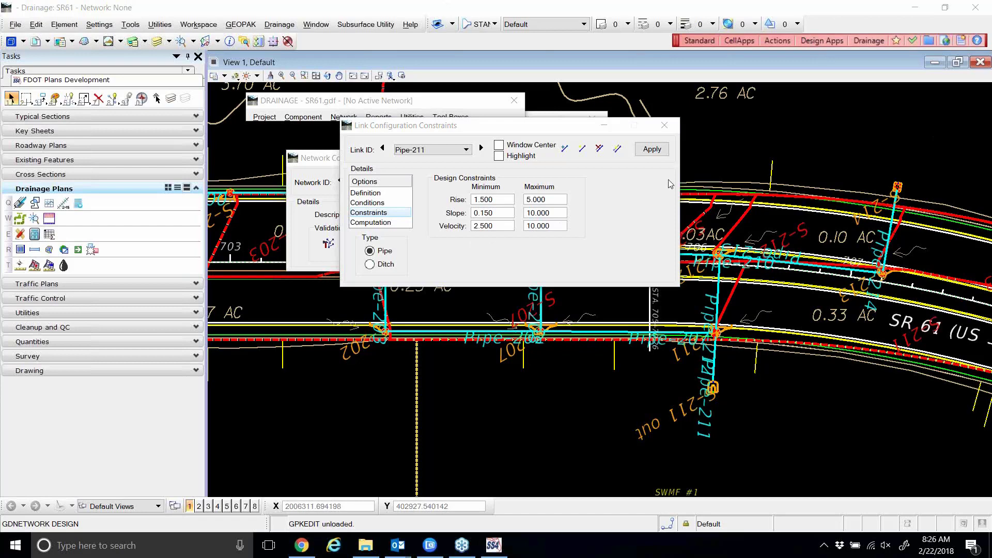
click(665, 127)
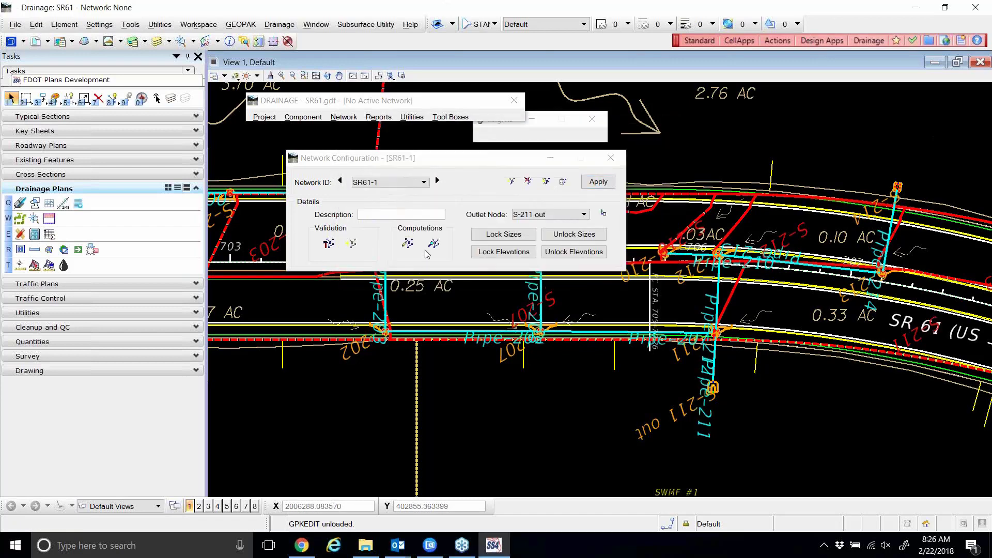
Rerun Design Network for SR61-1, accept the result, and bring up the drgmsg.txt warning log.
click(408, 245)
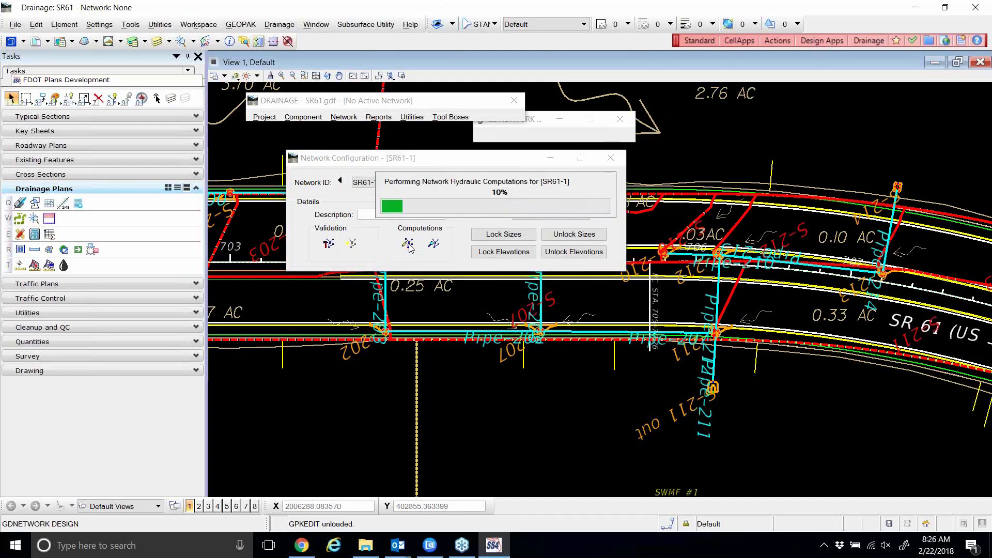
click(494, 237)
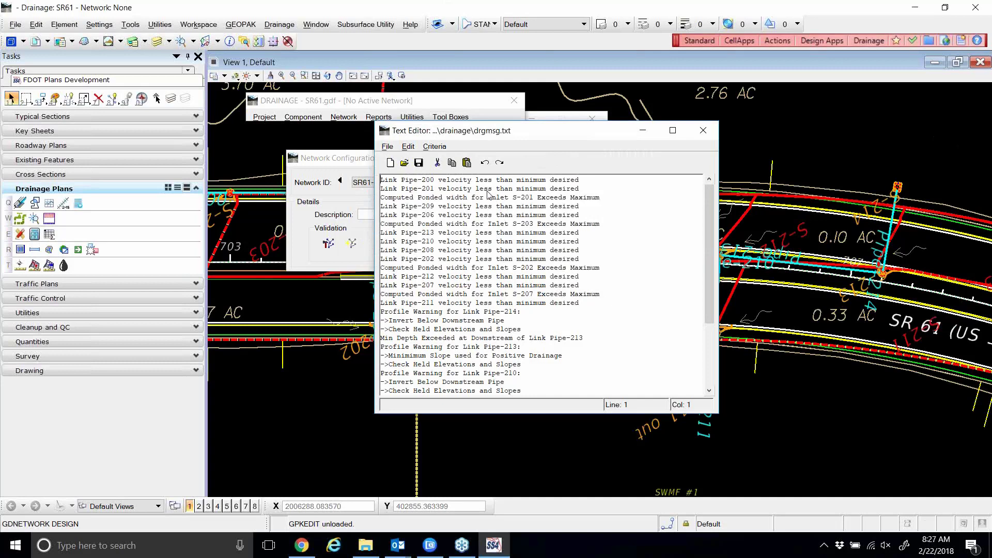
click(301, 117)
Open Pipe-211's link configuration and view its design constraints.
mouse_move(309, 133)
mouse_move(315, 155)
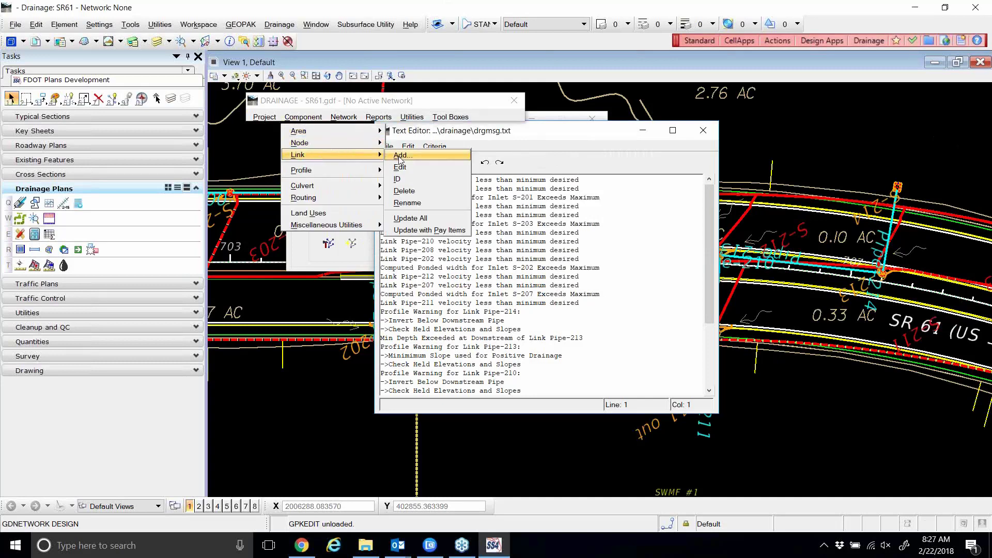
click(403, 165)
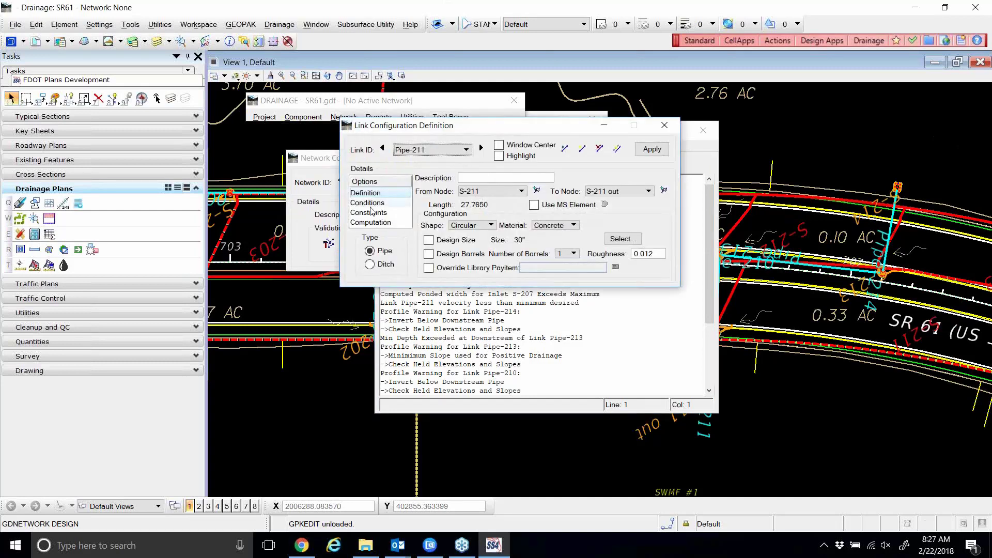
click(370, 213)
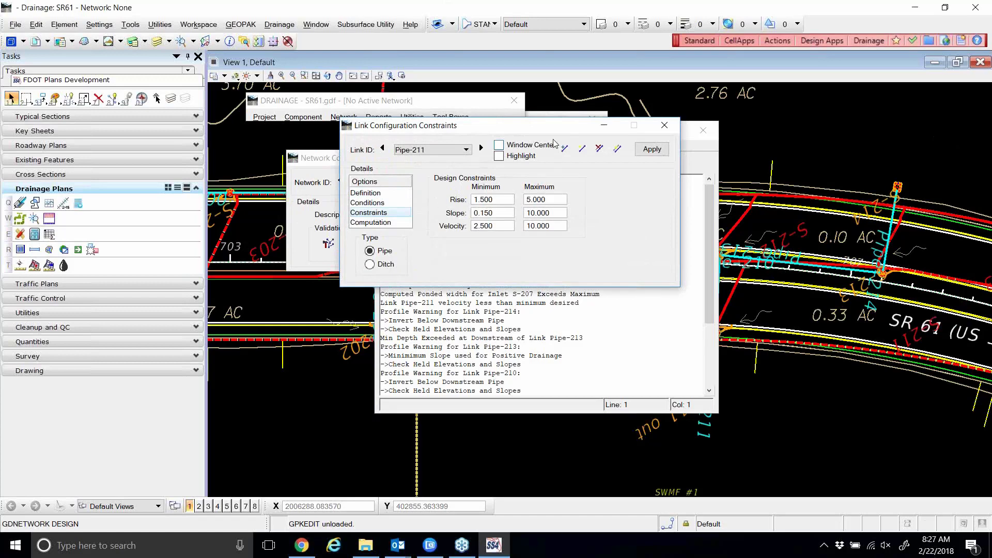
drag(538, 127, 564, 126)
Review Pipe-211's computed results (supercritical flow, discharge 8.303, capacity 28.686), then close them.
click(415, 223)
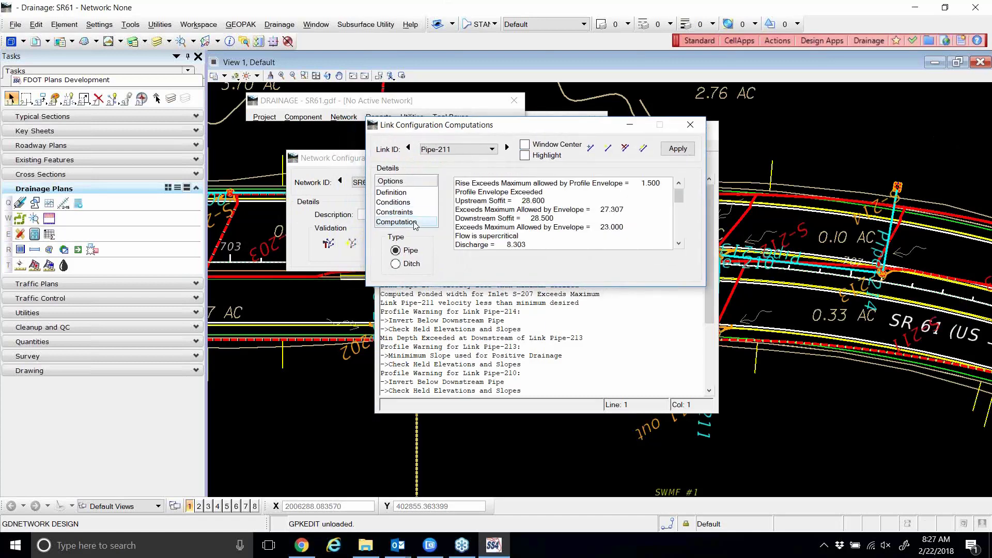
scroll(501, 214, down, 1)
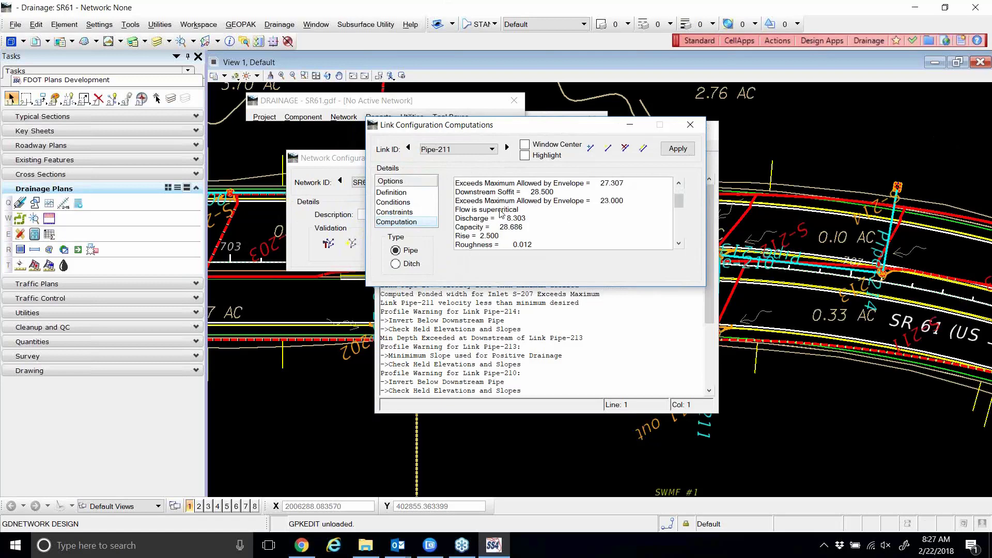
scroll(500, 213, down, 2)
scroll(495, 214, down, 3)
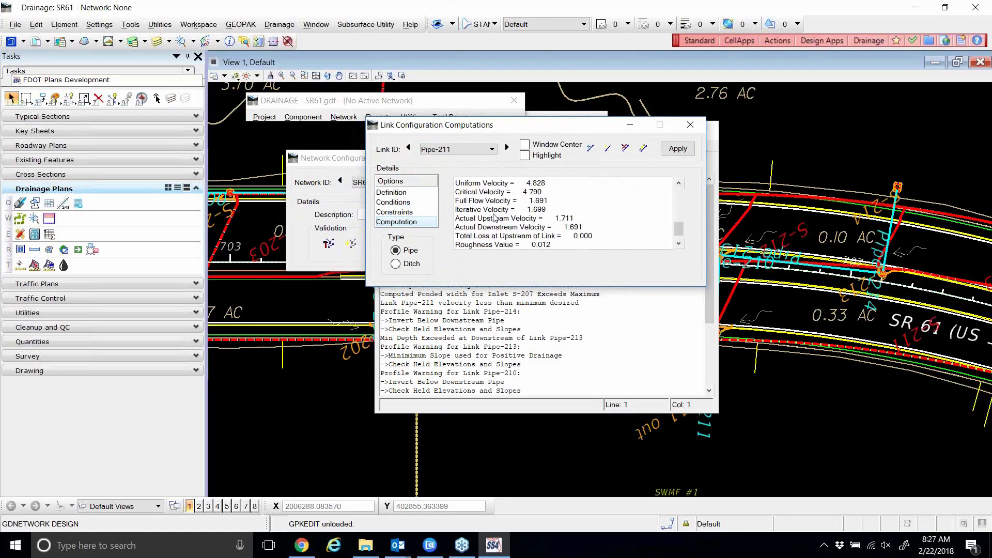
scroll(493, 220, up, 4)
scroll(494, 221, up, 2)
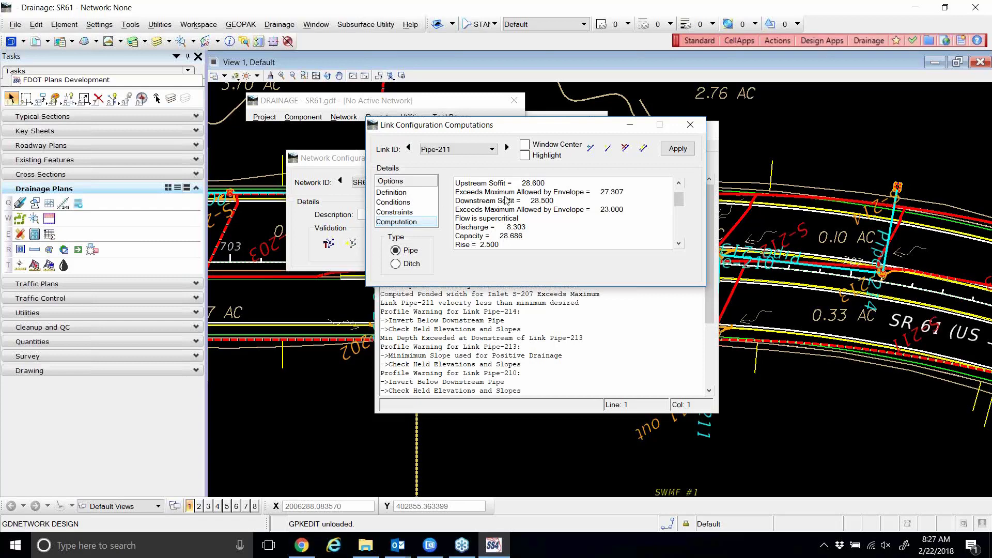
click(690, 125)
Check inlet S-214's computed spread results, then close them and return to the SR61-1 settings.
click(303, 119)
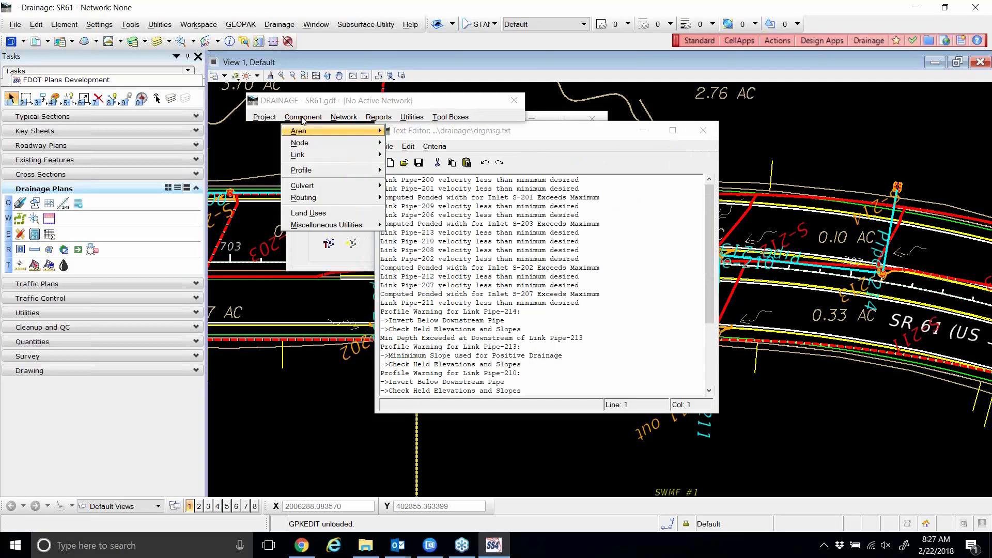
mouse_move(324, 145)
click(411, 156)
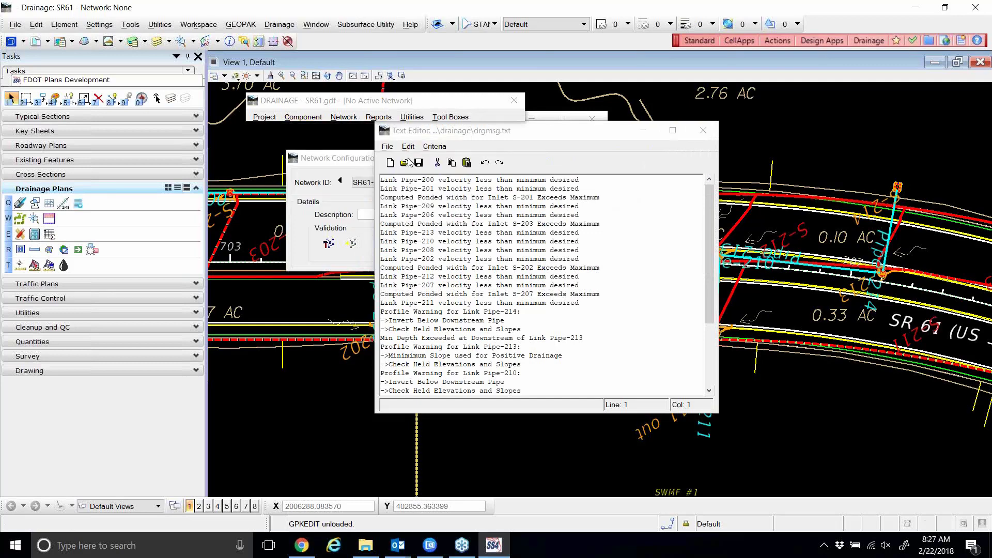
click(388, 267)
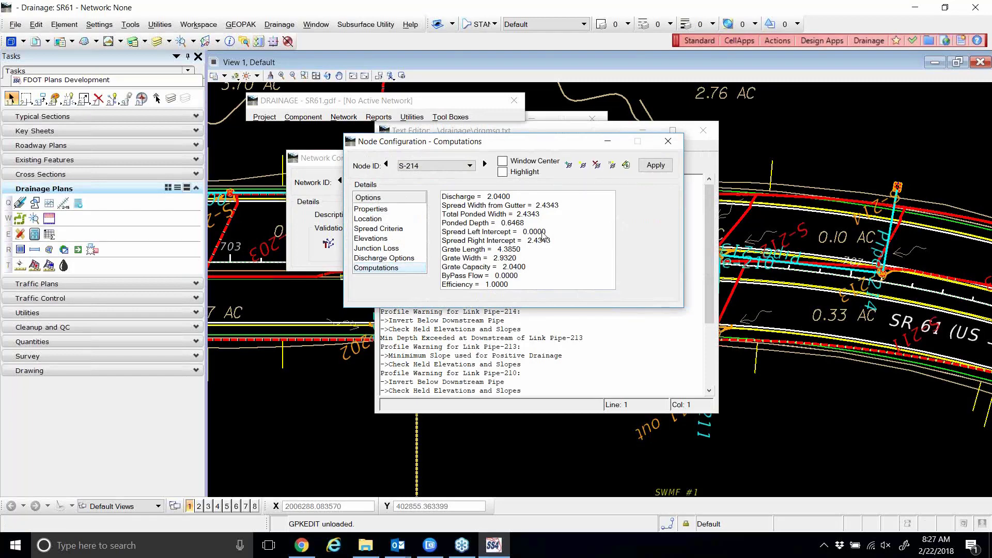
click(669, 141)
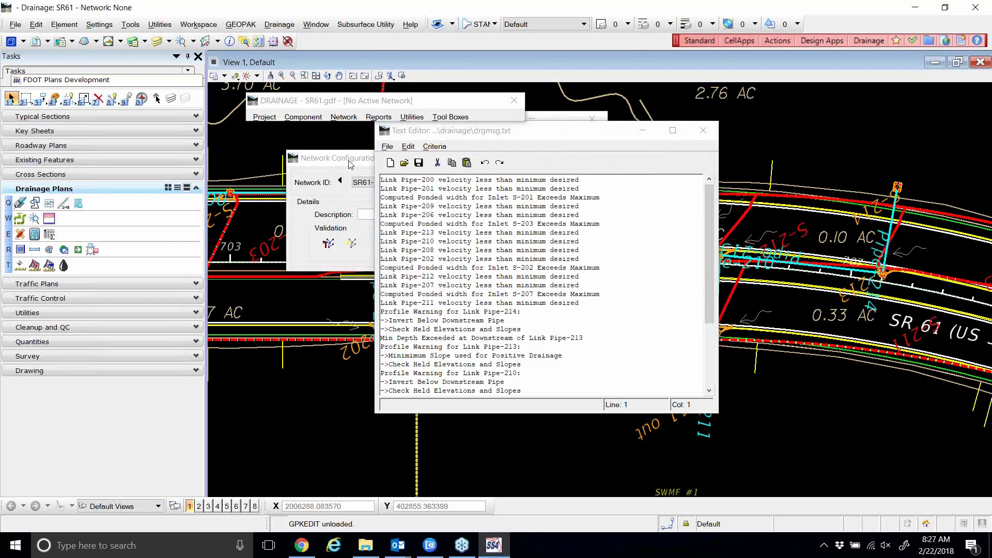
click(350, 163)
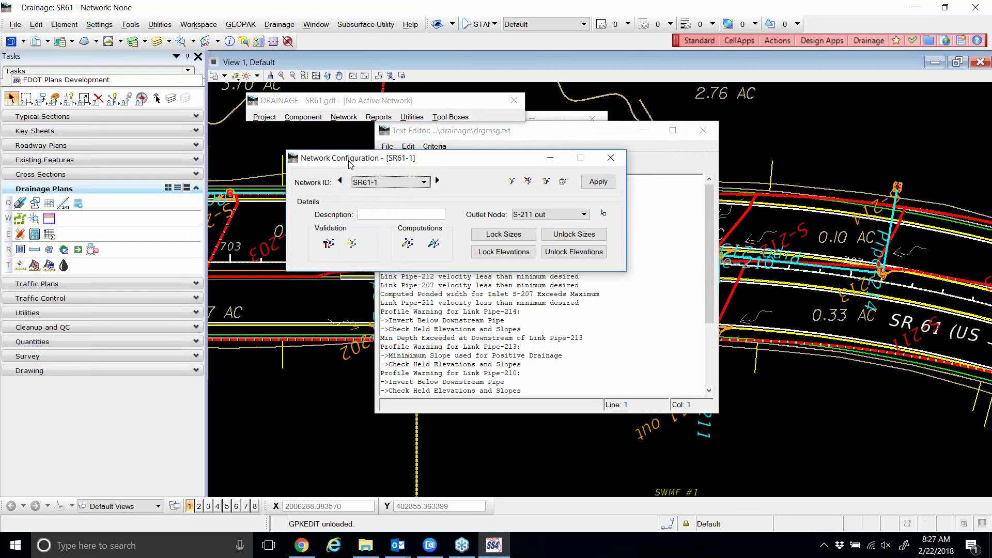
Reopen Pipe-211's link computations and constraints, then show its Conditions (inverts 26.100 to 26.000, slope 0.360).
click(309, 117)
mouse_move(321, 161)
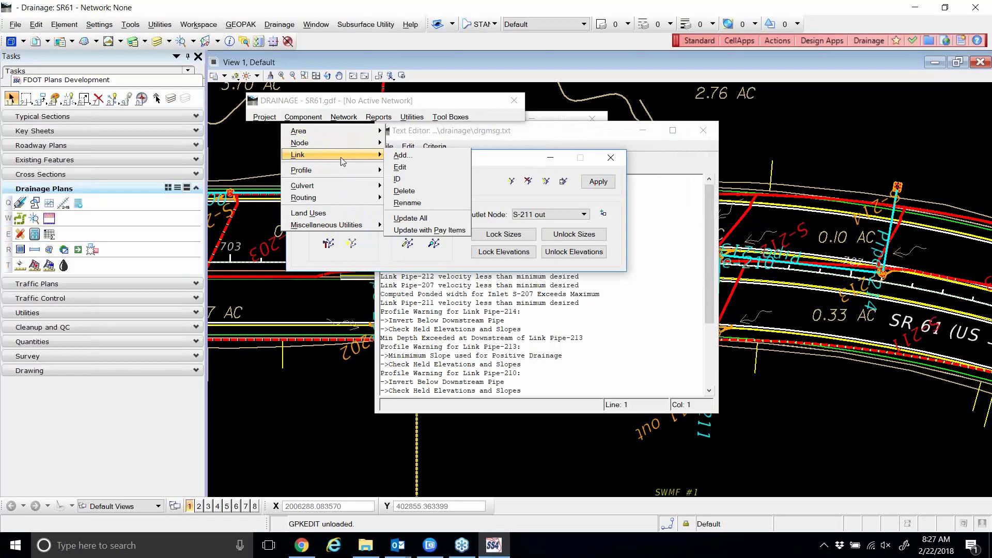
click(403, 169)
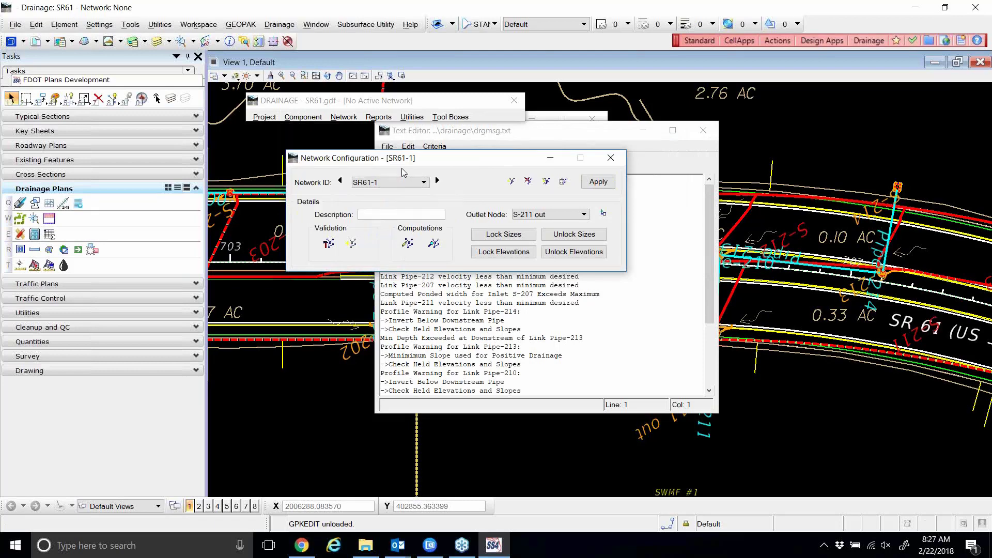
click(395, 222)
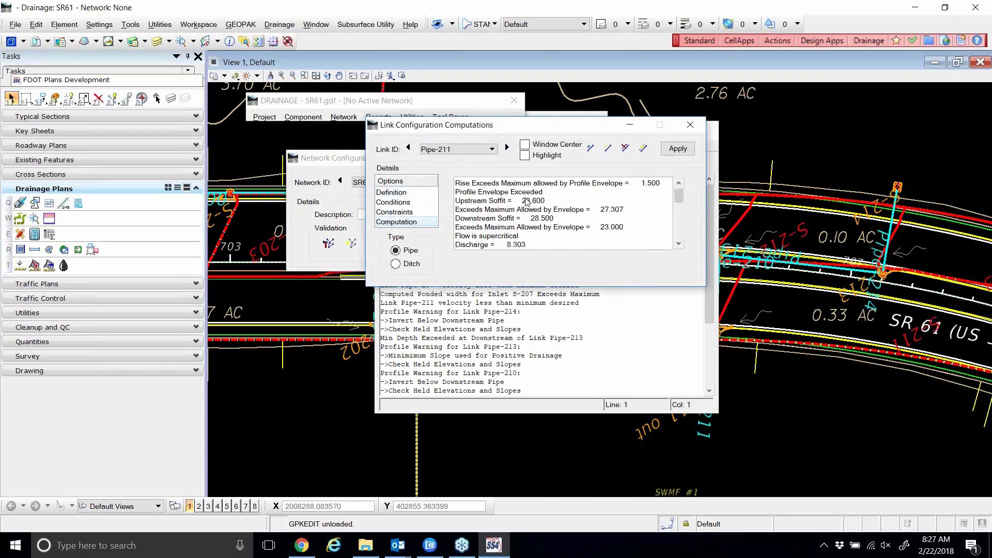
scroll(600, 212, down, 5)
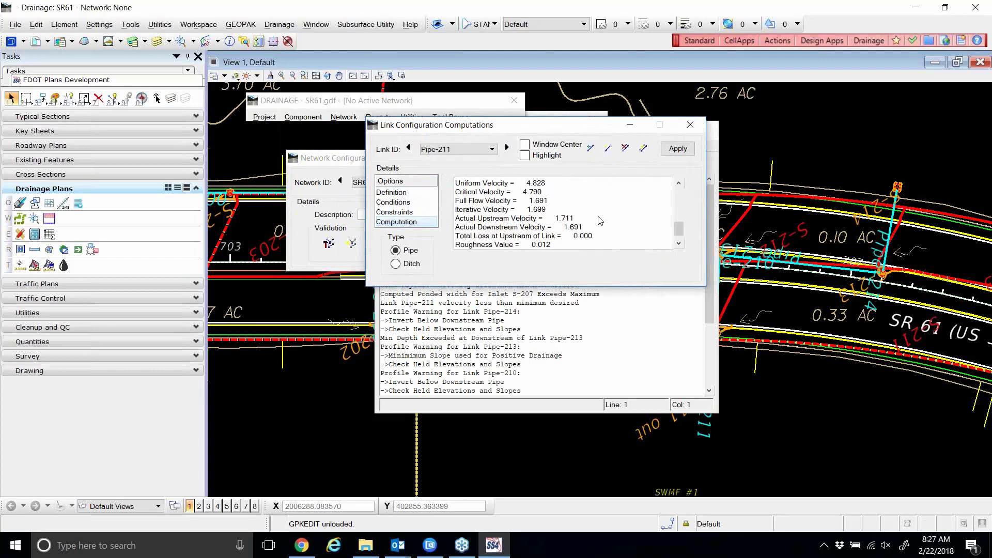
scroll(600, 221, up, 5)
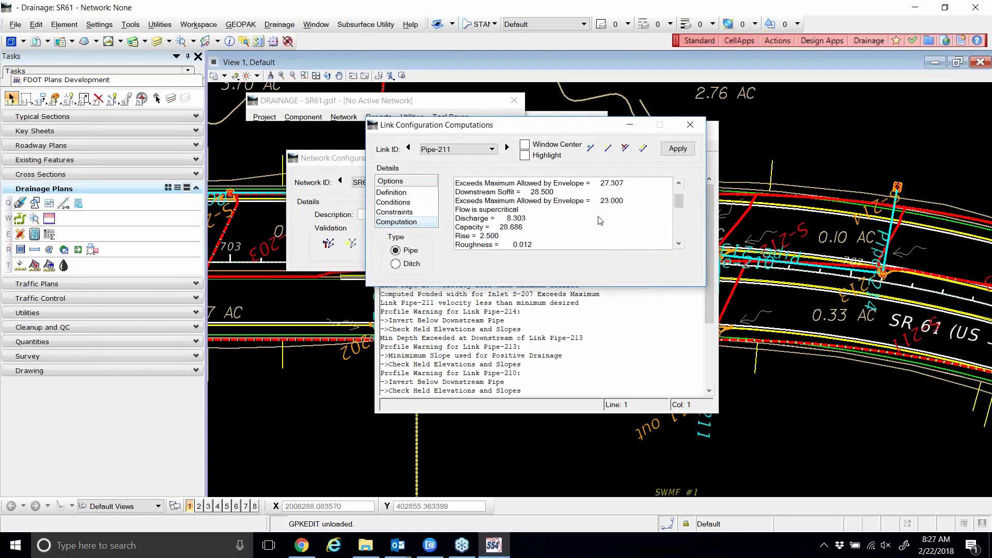
click(404, 213)
click(404, 204)
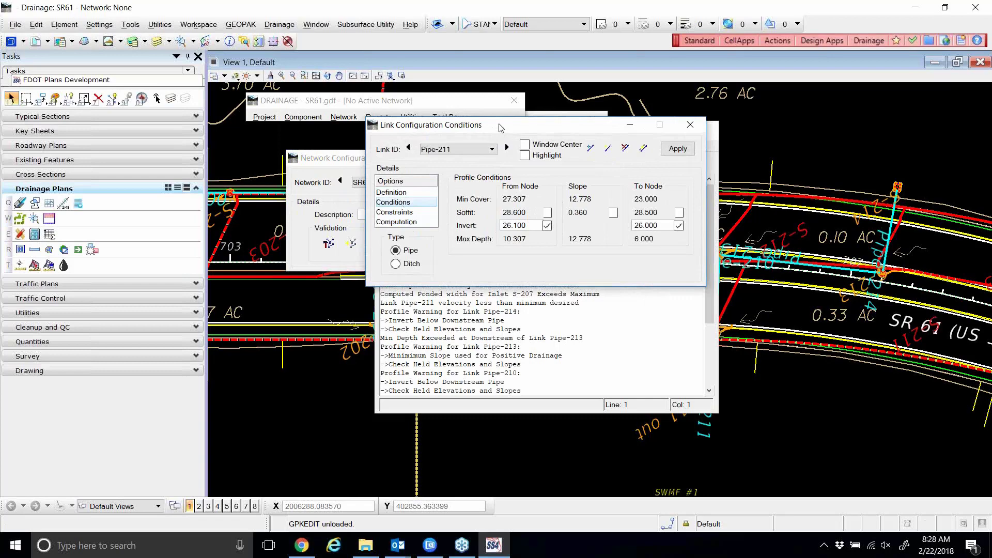
drag(495, 126, 388, 136)
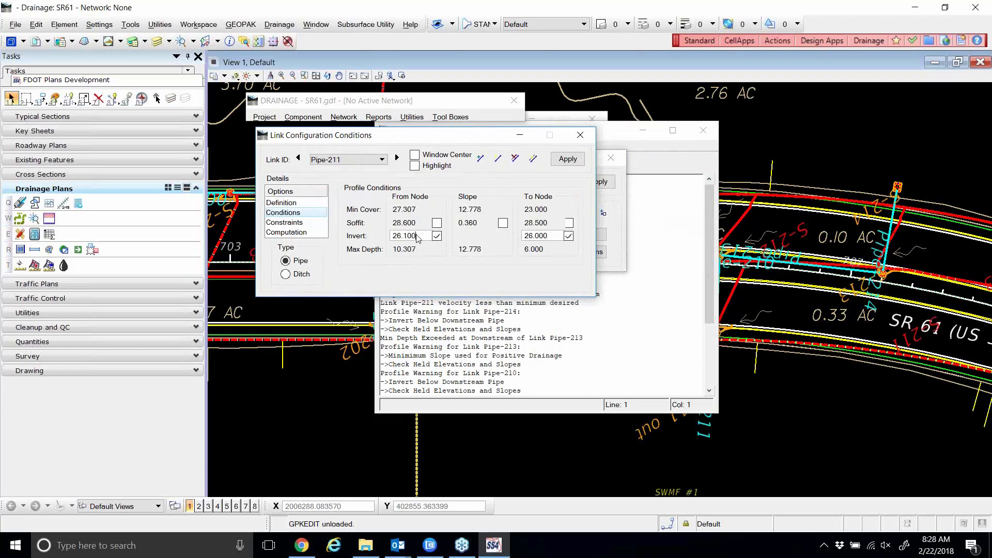
drag(419, 239, 390, 242)
click(616, 133)
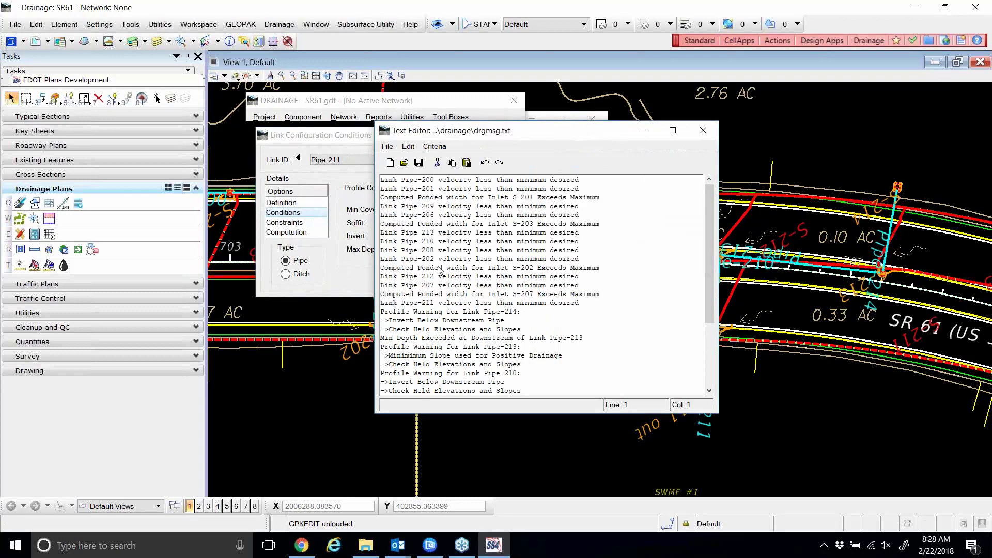
scroll(431, 295, down, 4)
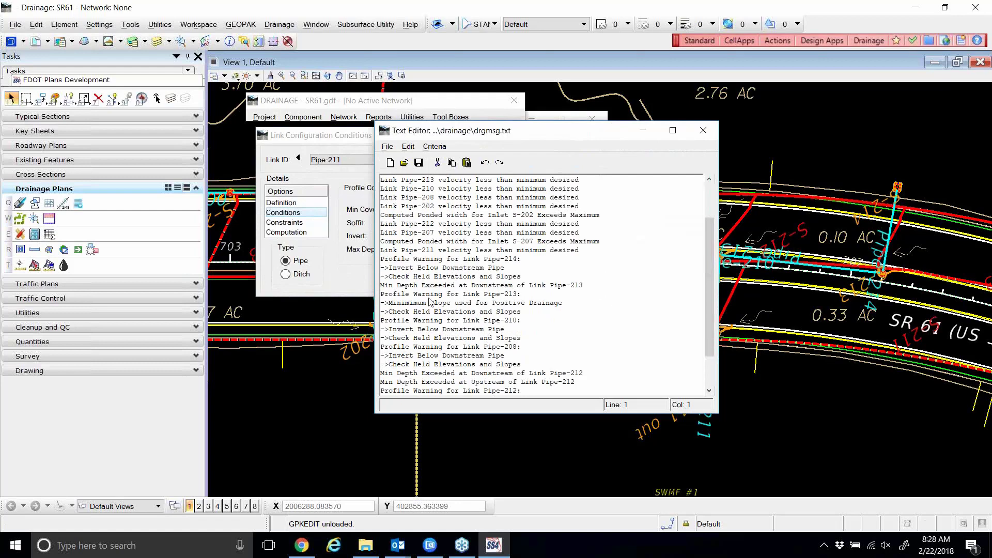
scroll(432, 294, up, 4)
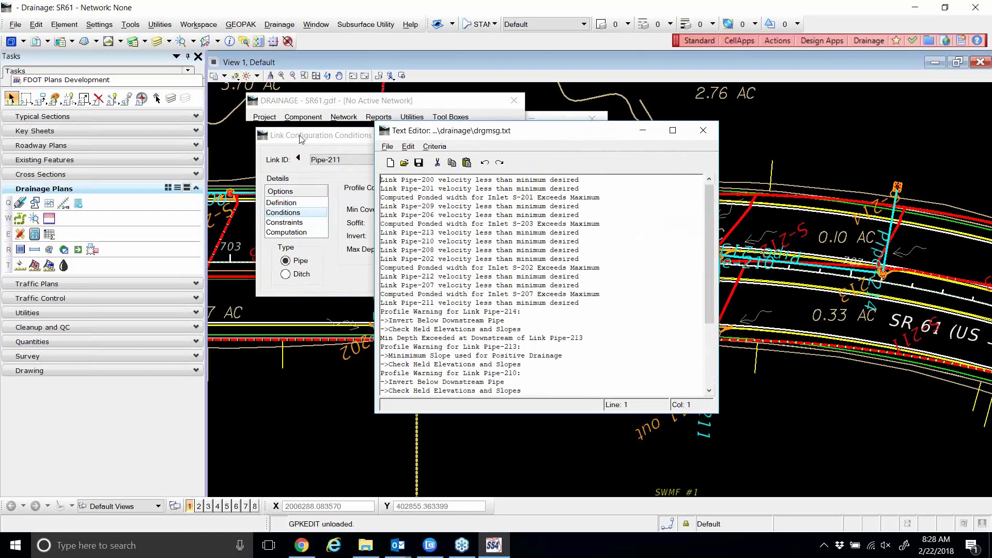
click(301, 137)
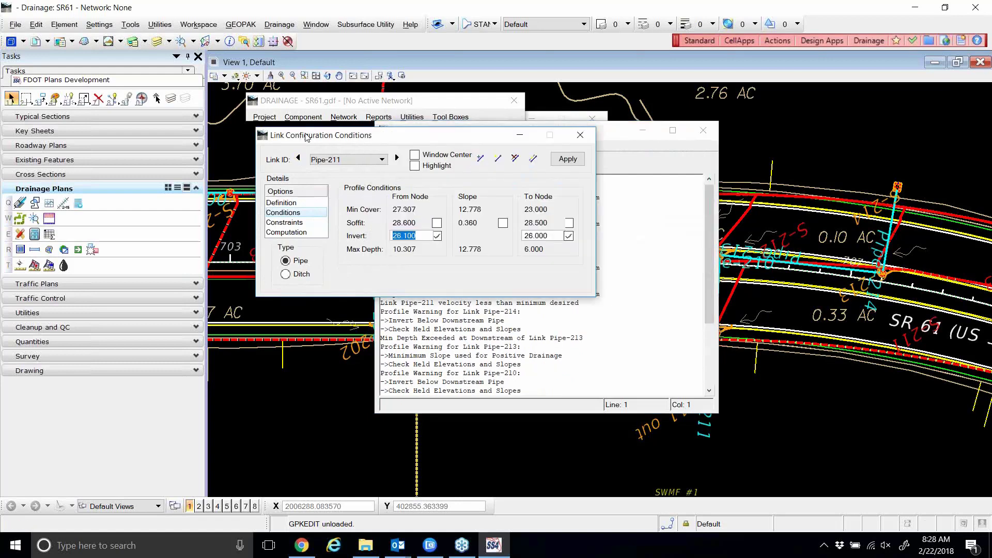
Try holding Pipe-211's upstream soffit elevation instead of its upstream invert, then undo it.
click(436, 223)
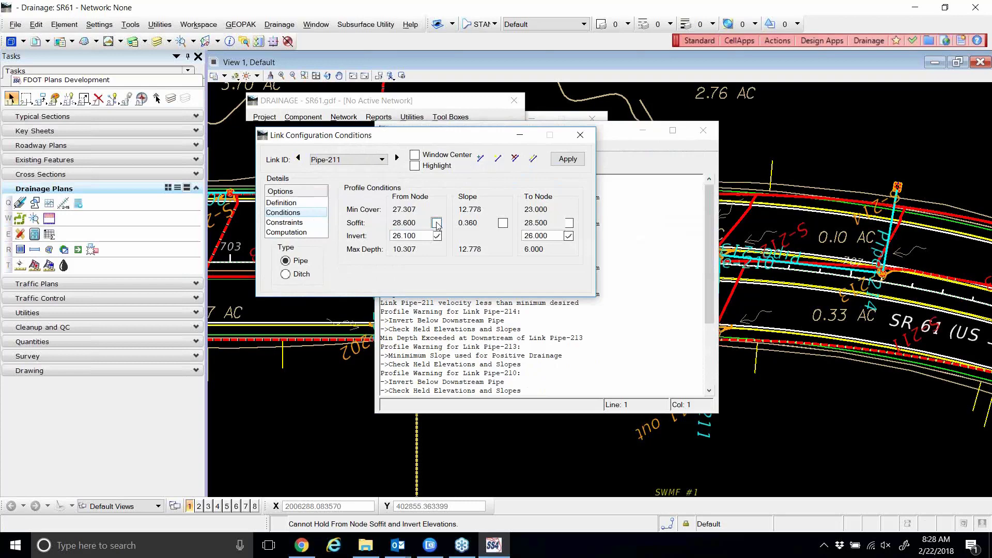
click(437, 236)
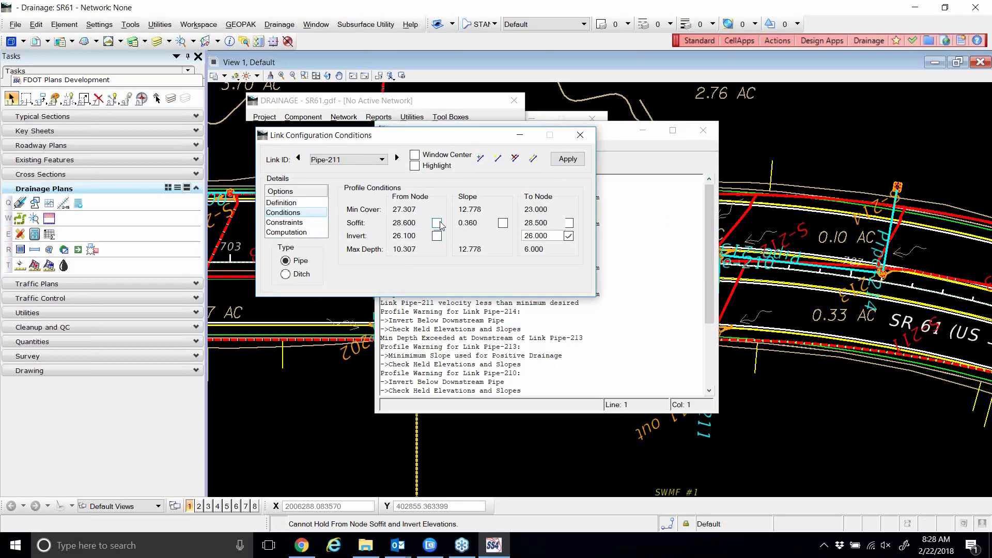
click(439, 224)
click(436, 237)
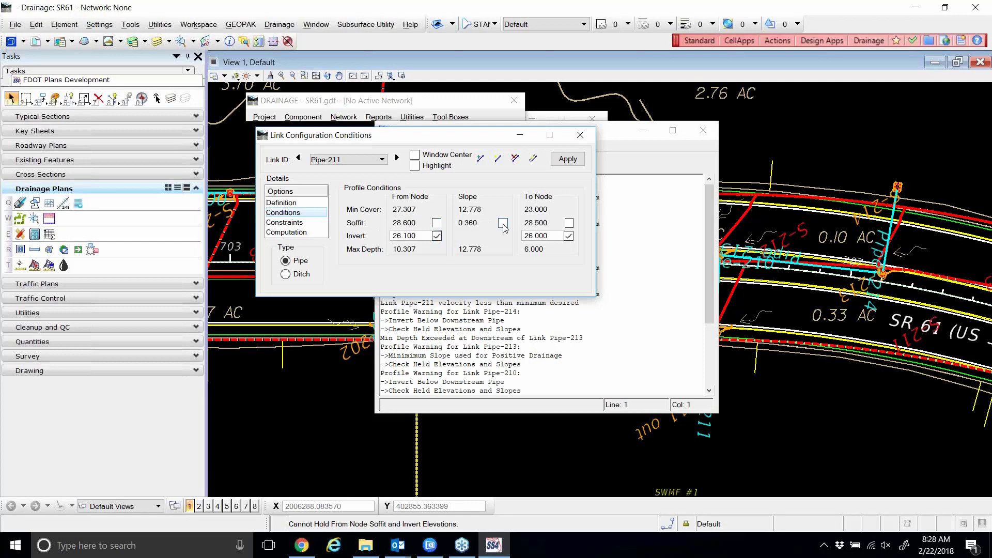
Release both invert holds and hold the 0.360 pipe slope instead.
click(503, 224)
click(438, 237)
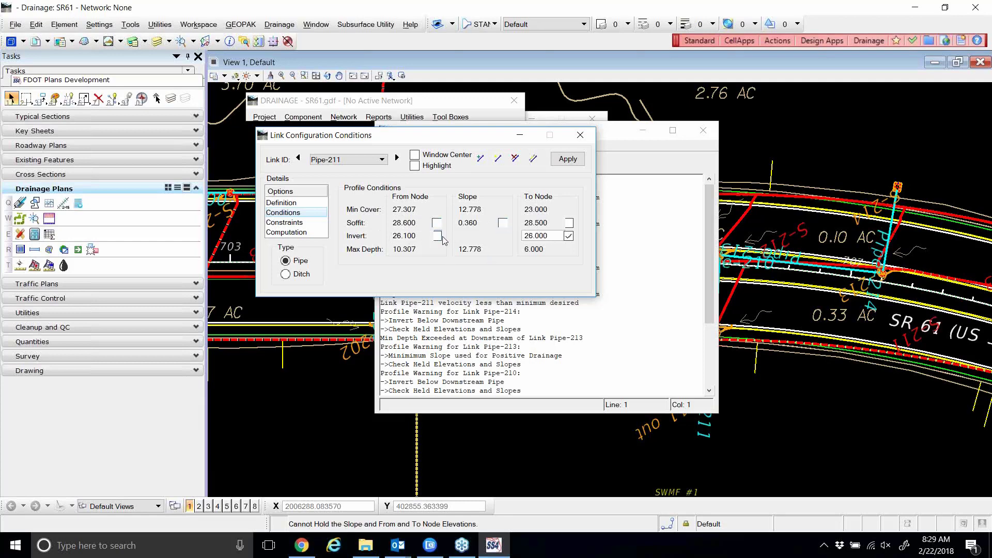
click(568, 235)
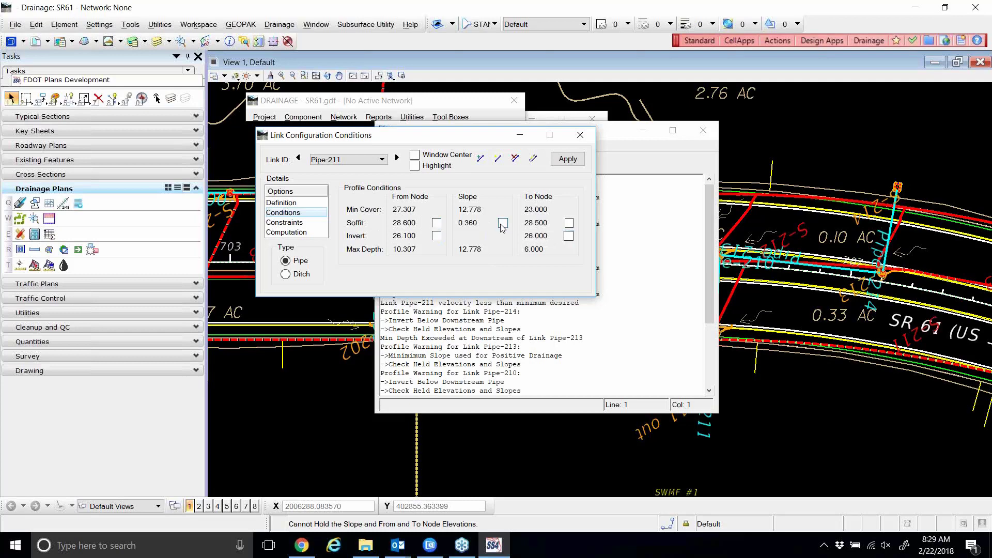
click(501, 225)
click(501, 224)
click(503, 224)
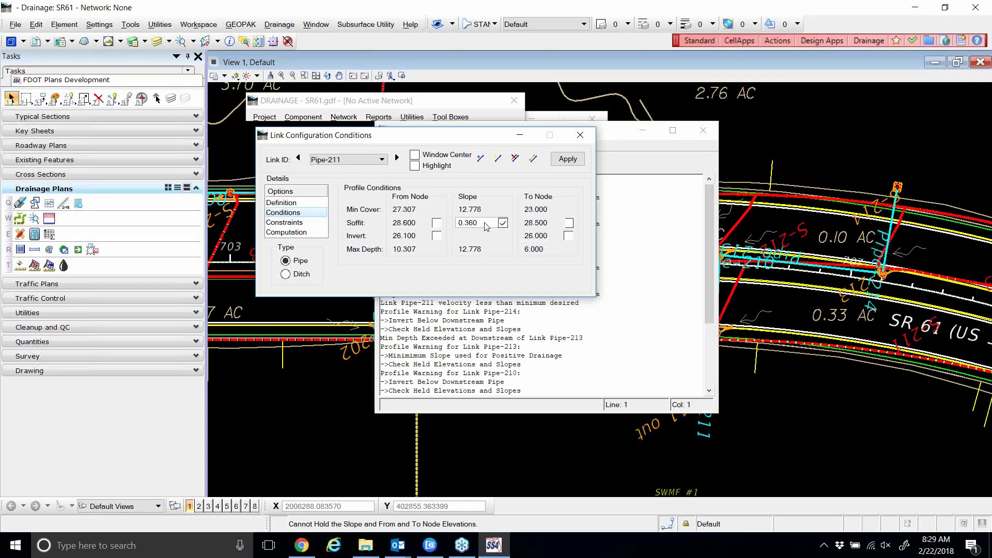
drag(486, 223, 458, 227)
Close Pipe-211's link settings storing the changes, then recheck its Definition and Conditions.
click(581, 136)
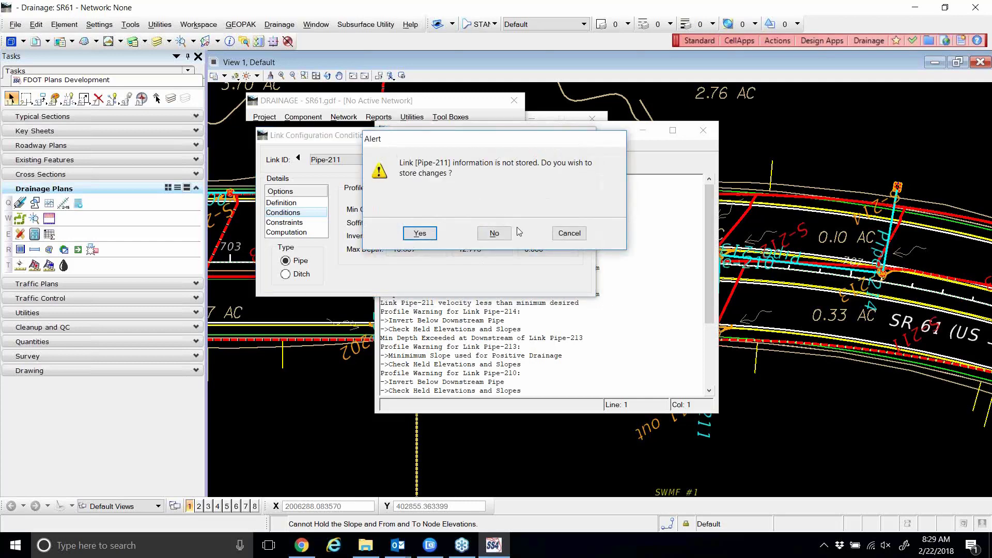
click(421, 233)
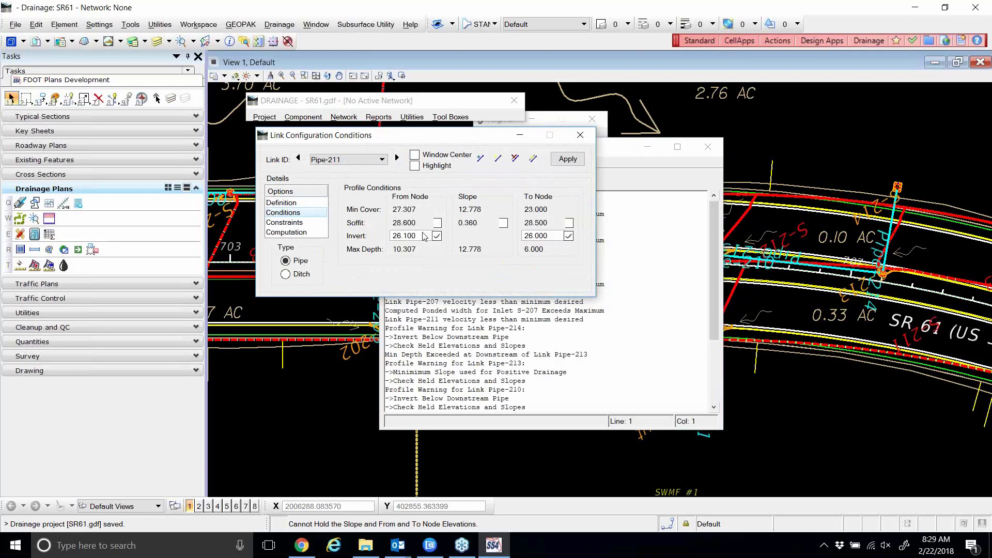
click(289, 203)
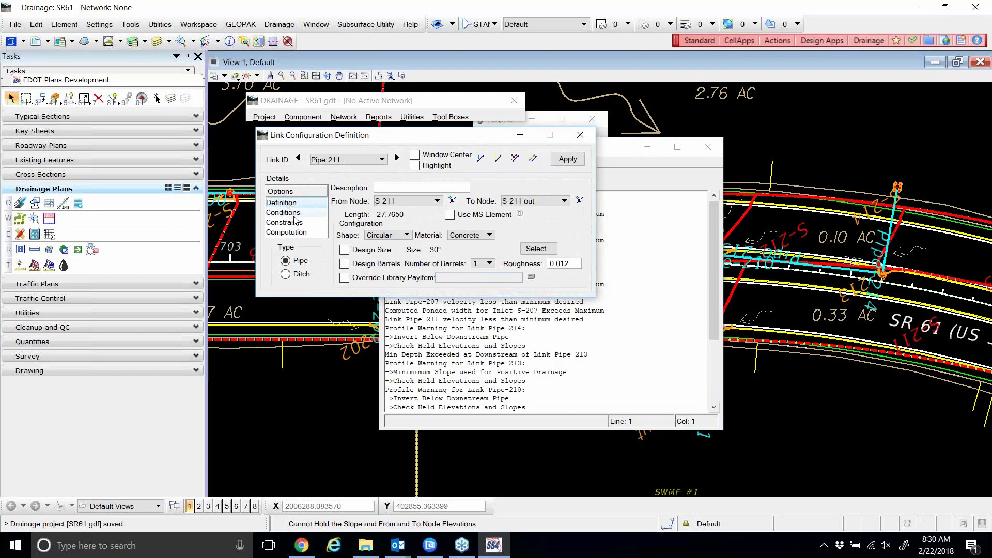
click(290, 212)
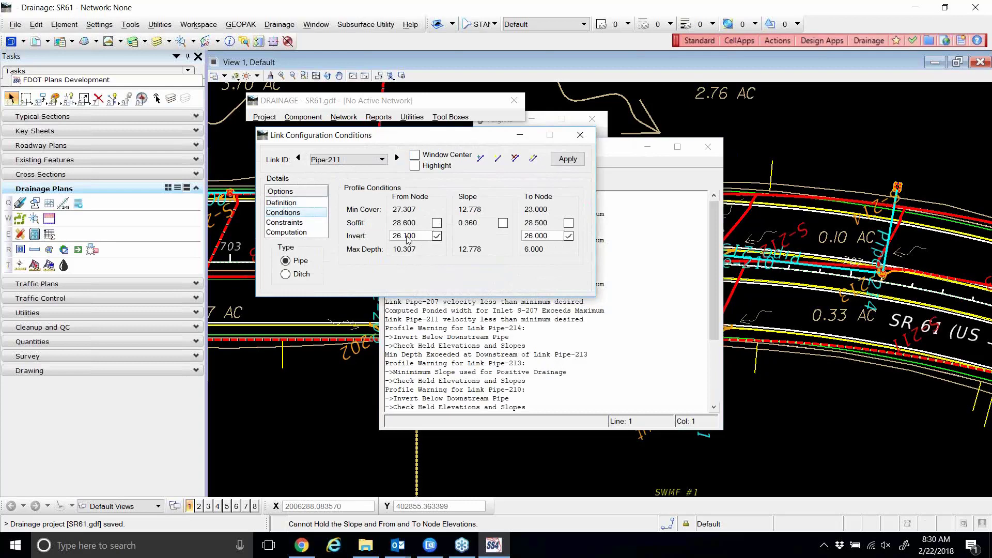
Recheck Pipe-211's 30-inch concrete definition and its held 26.100 and 26.000 inverts, then close its settings.
click(289, 204)
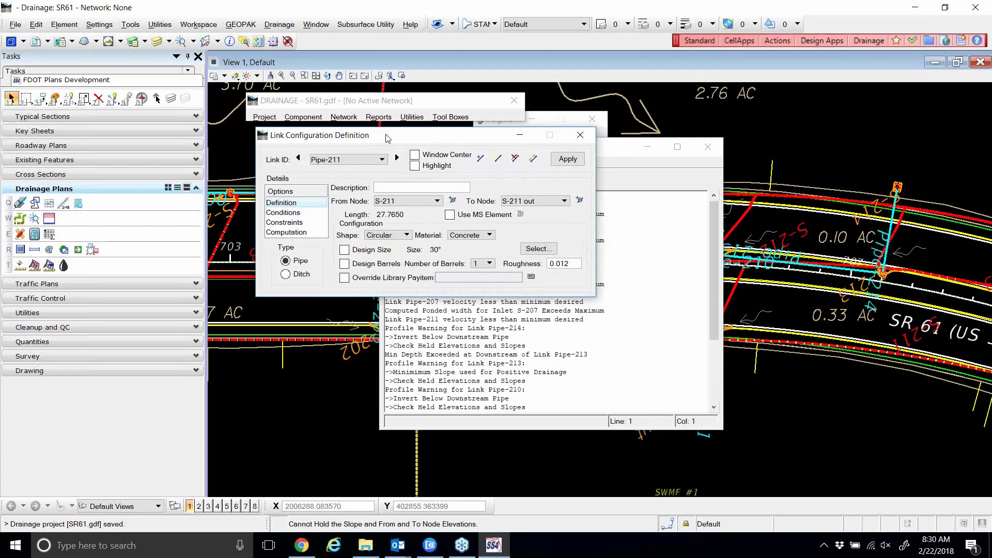
click(285, 212)
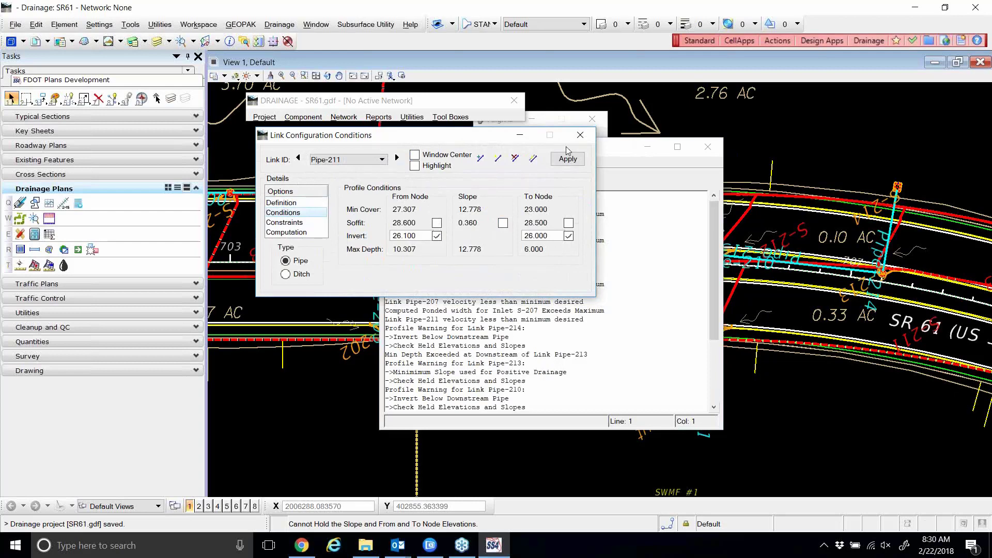
click(580, 135)
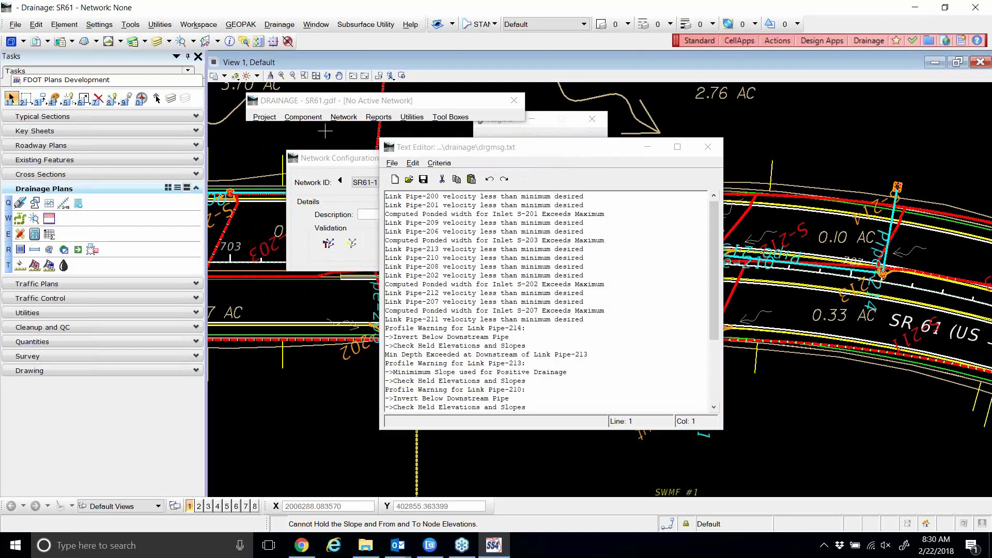
click(304, 117)
mouse_move(345, 143)
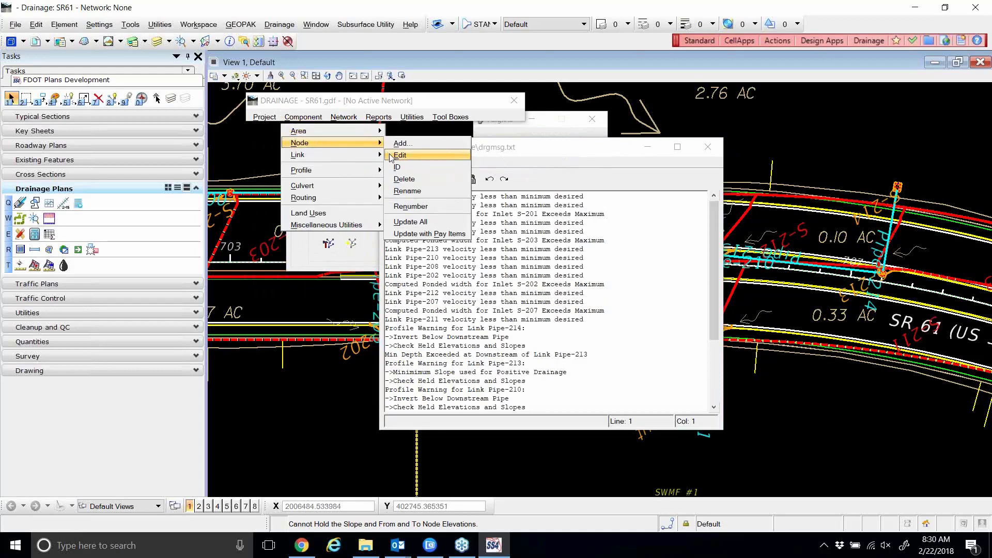
click(389, 156)
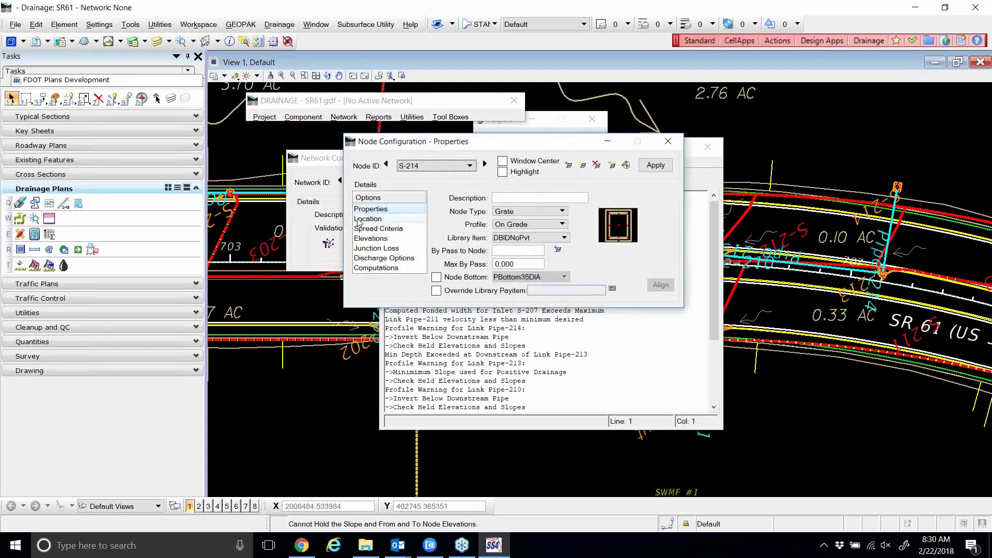
click(363, 219)
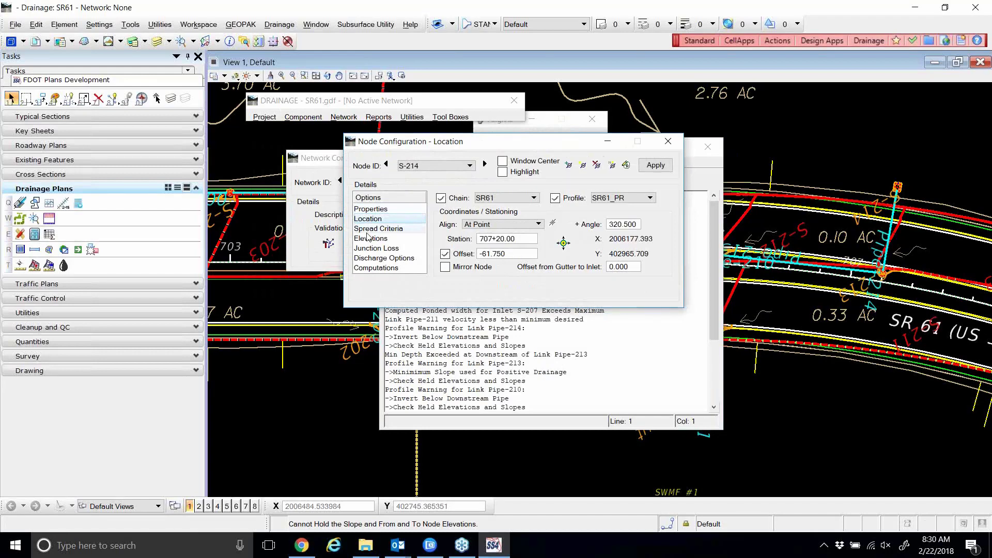
click(369, 239)
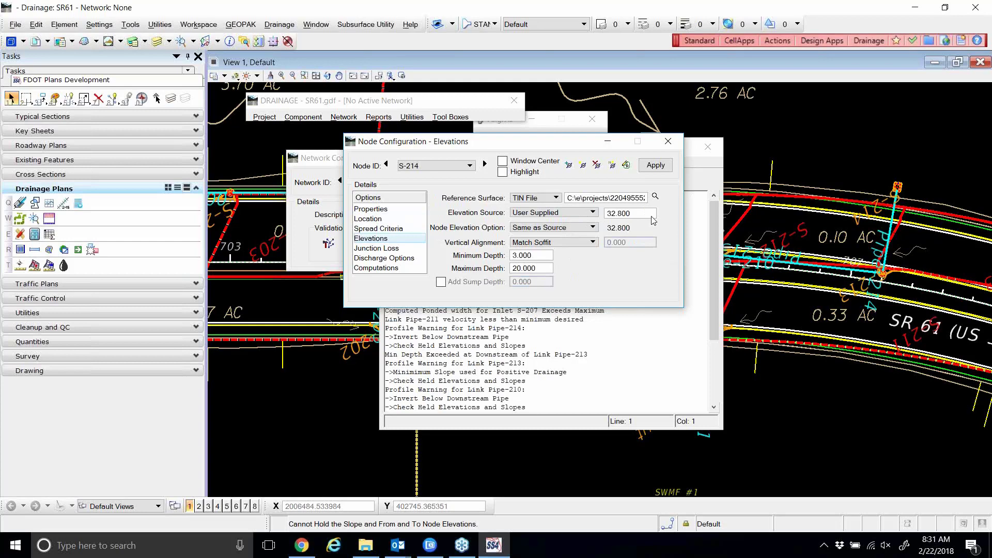
click(668, 142)
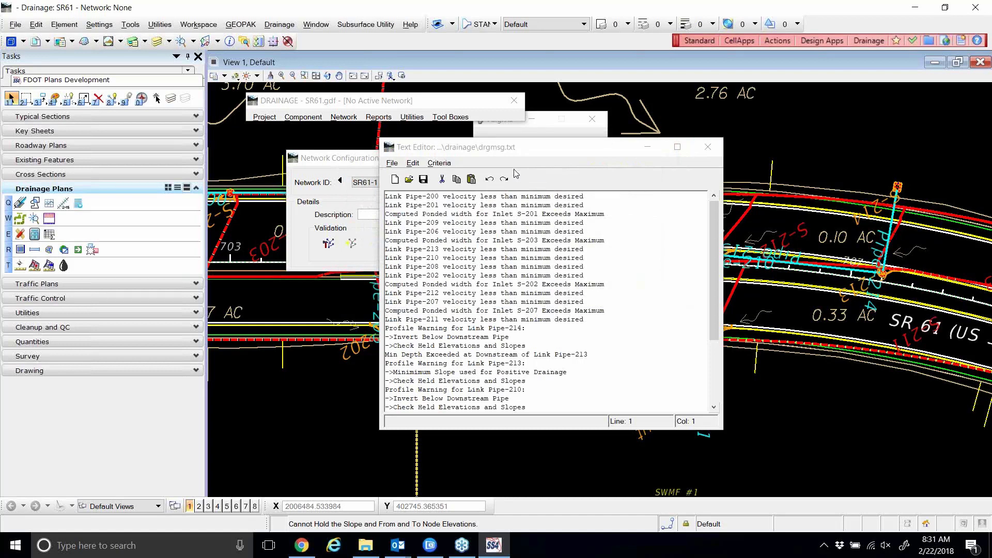
Review the Pipe-201 and Pipe-206 warnings in drgmsg.txt, then close the log.
drag(496, 148, 490, 140)
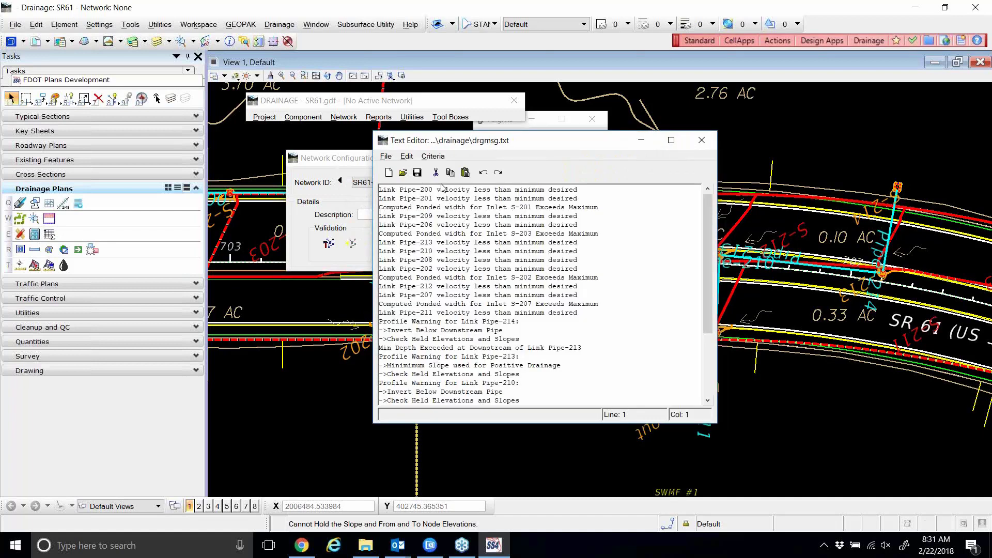
click(433, 199)
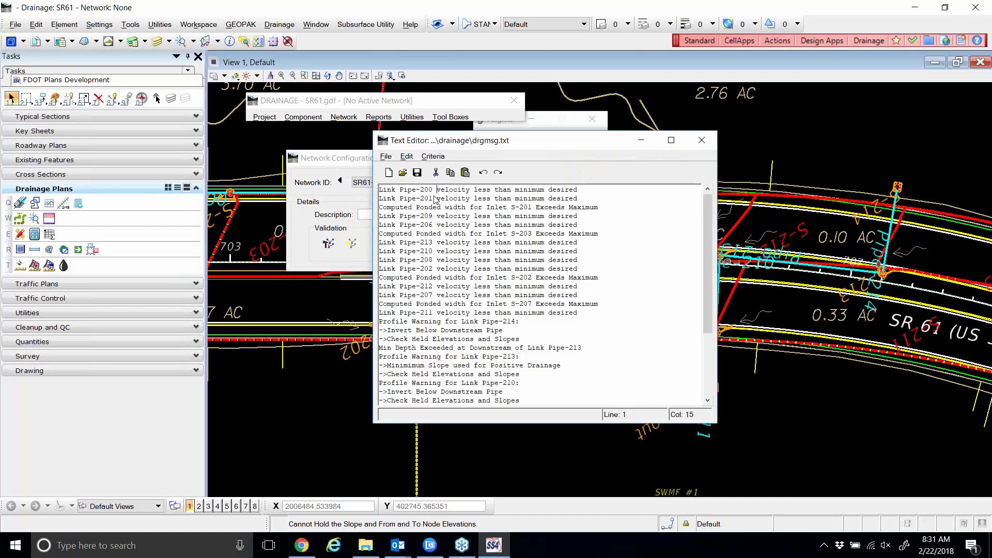
click(434, 224)
click(702, 140)
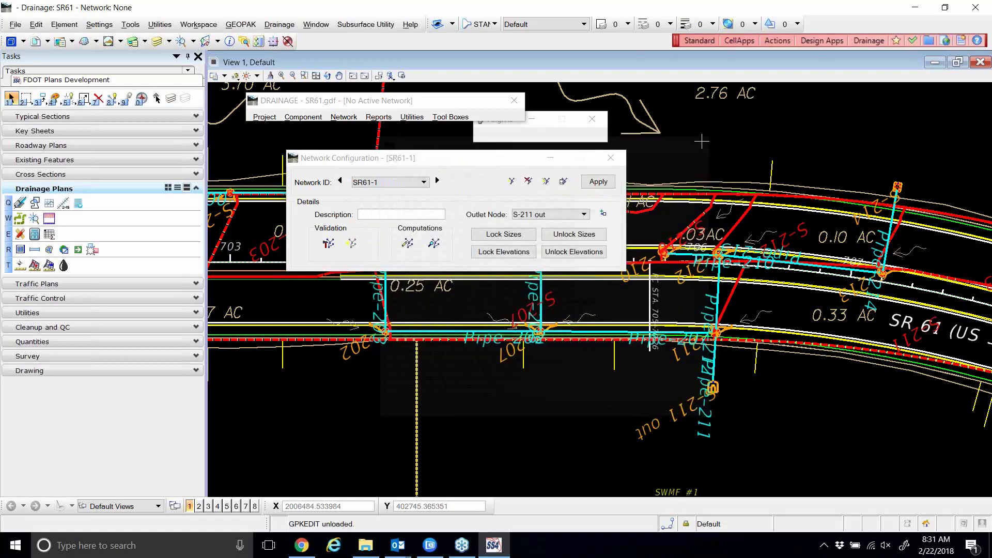
Run the SR61-1 network design twice, acknowledging the summary to reopen the warning log.
click(414, 243)
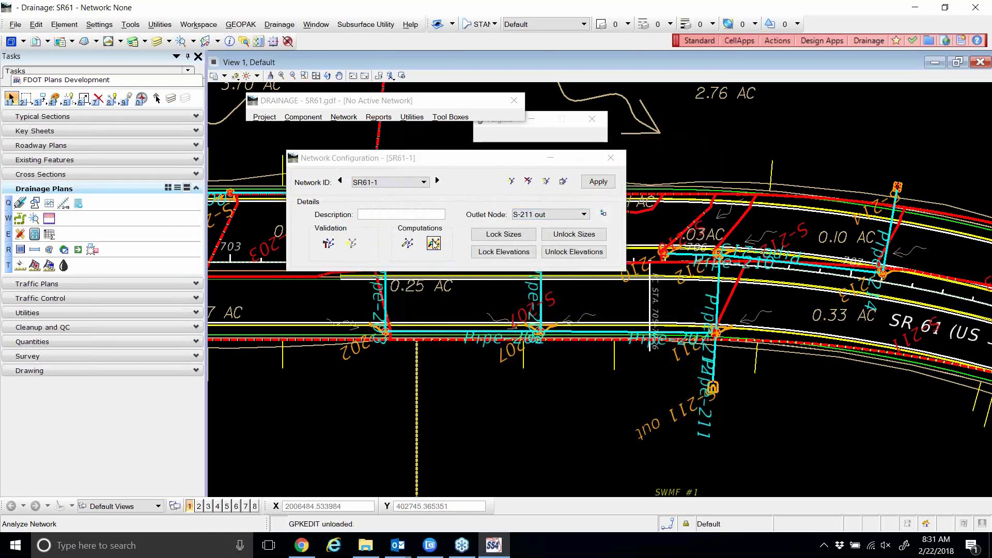
click(493, 234)
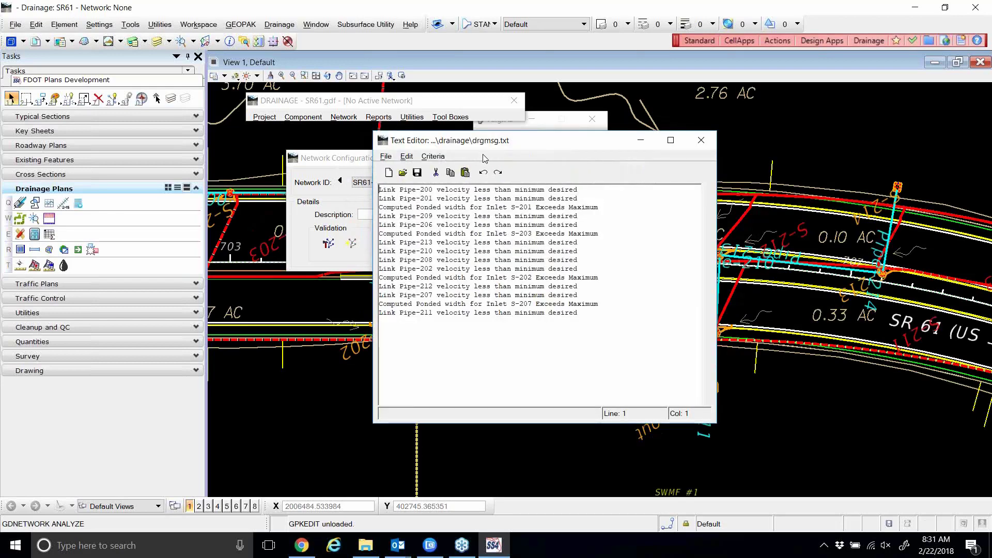
click(701, 140)
click(416, 245)
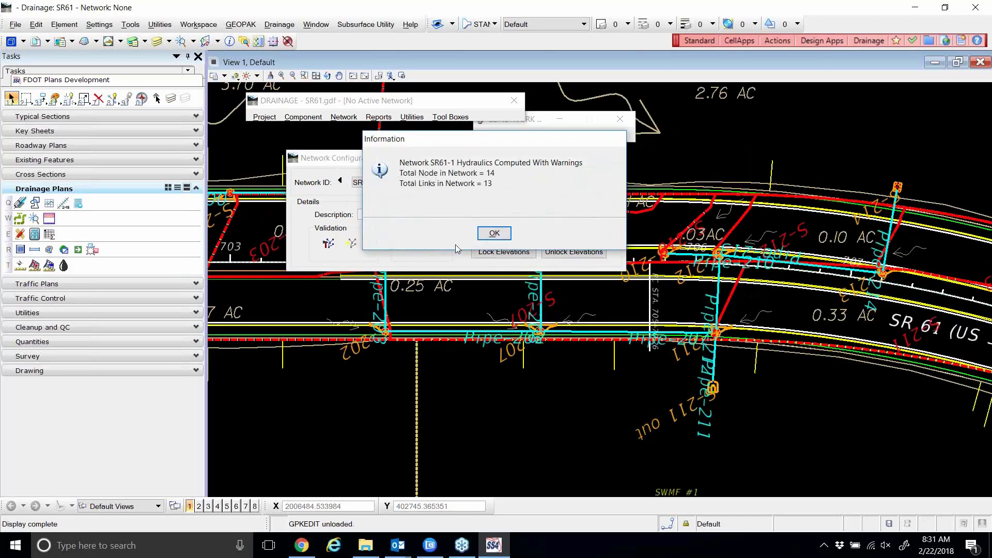
click(494, 233)
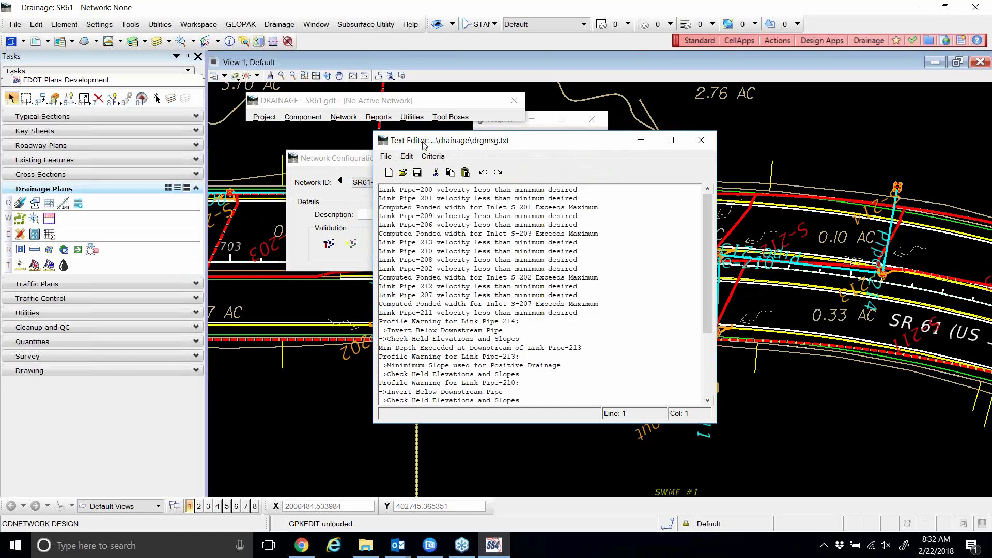
Save the warning log as drgmsg1.txt with Save As, then close the Text Editor.
drag(424, 145, 422, 145)
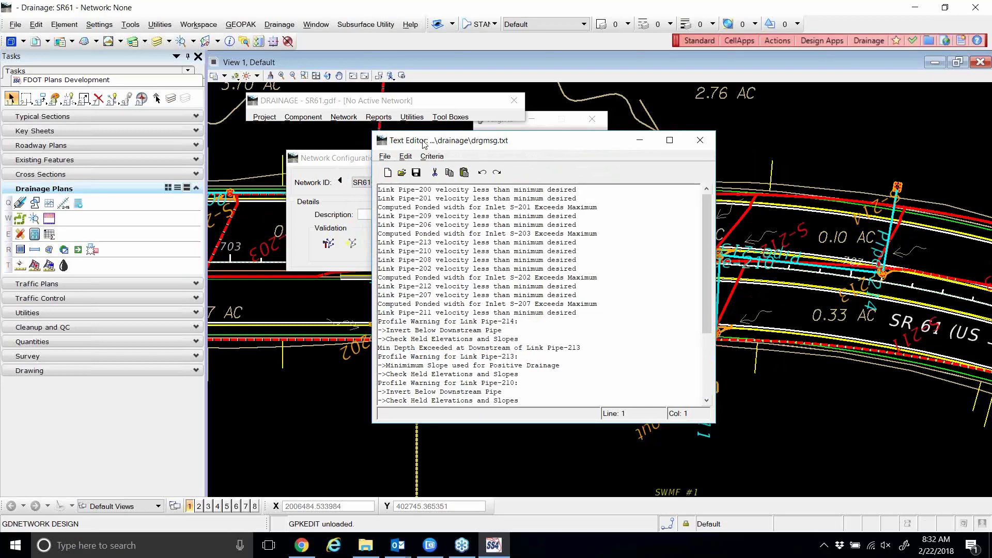
click(386, 156)
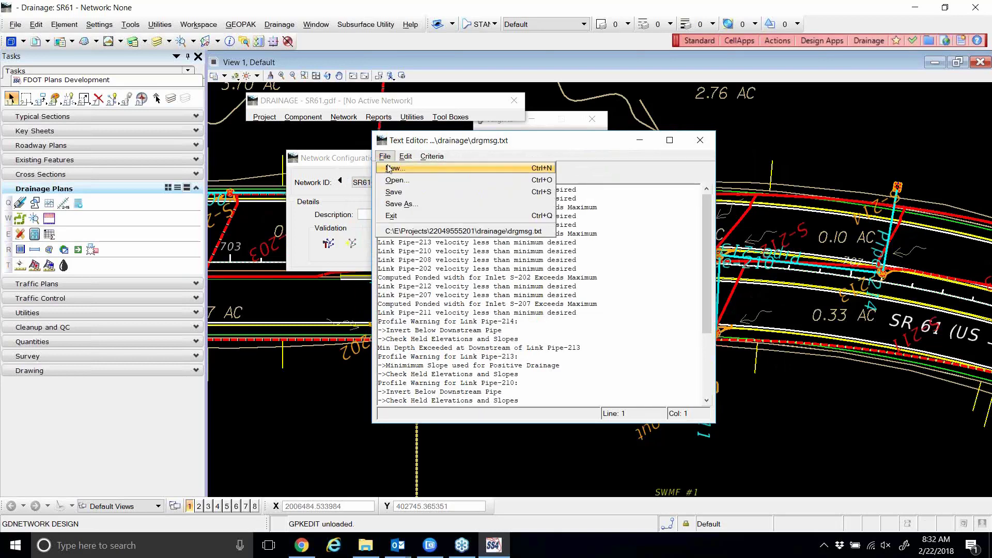
click(395, 204)
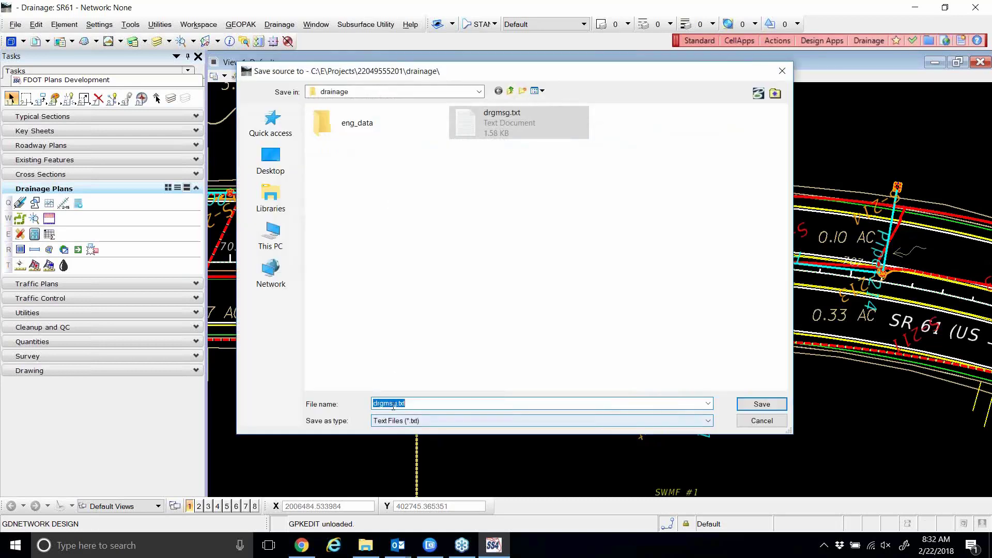
click(396, 404)
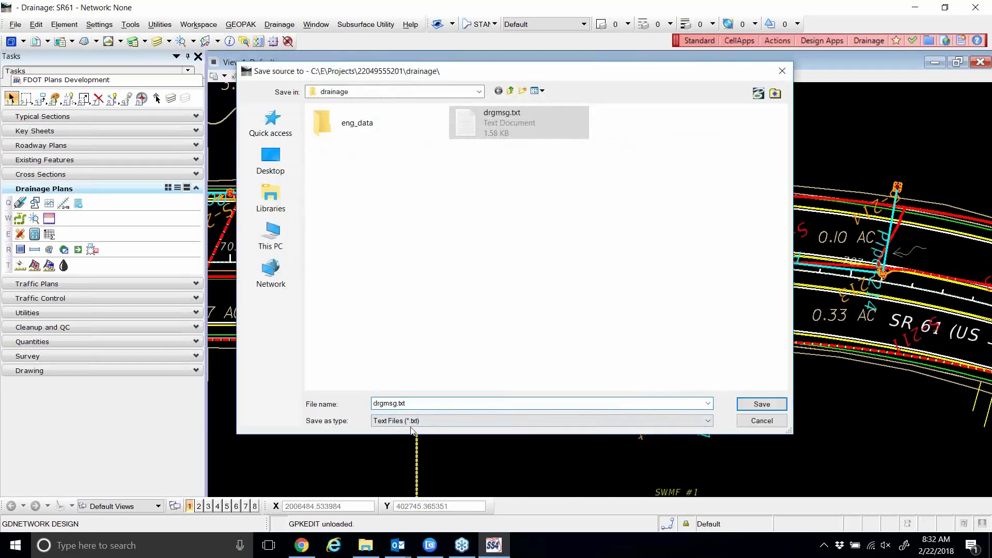
text(1)
click(740, 400)
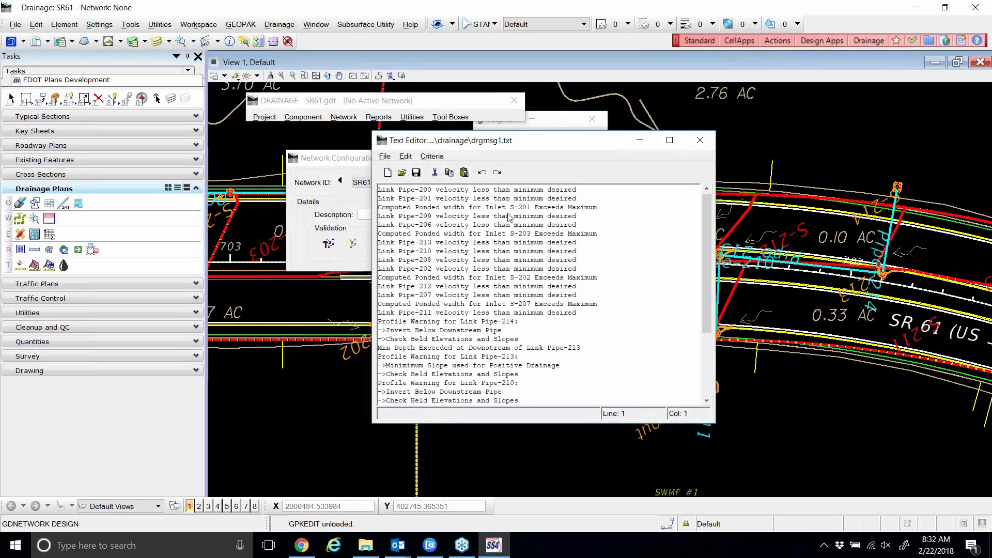
click(700, 140)
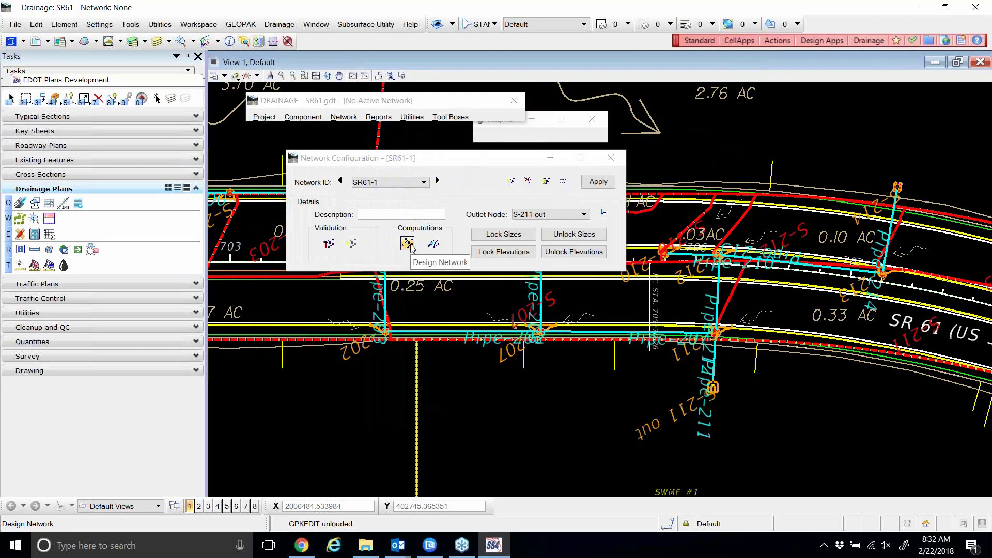
Run Design Network twice more, acknowledging each summary and closing drgmsg.txt after each run.
click(408, 242)
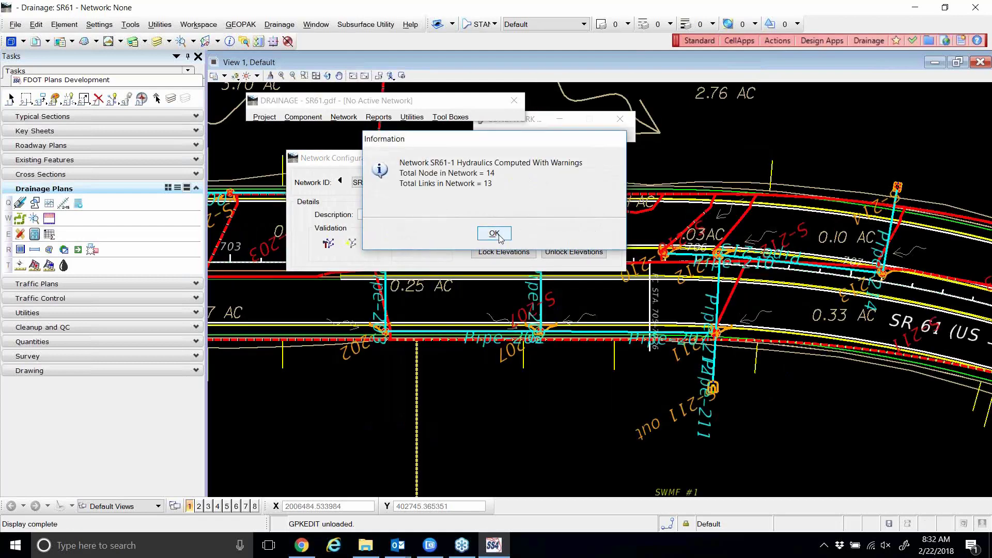
click(497, 235)
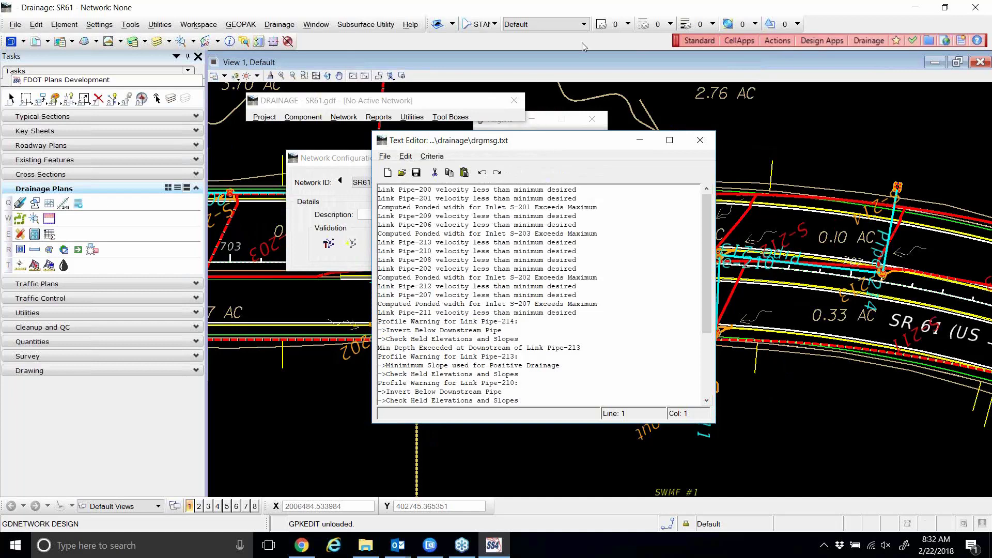
click(699, 142)
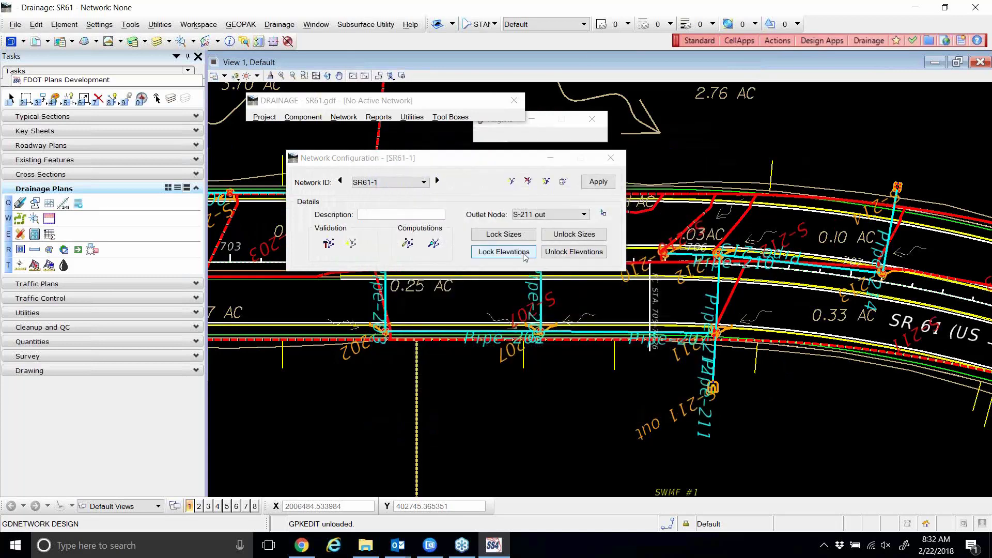
click(408, 243)
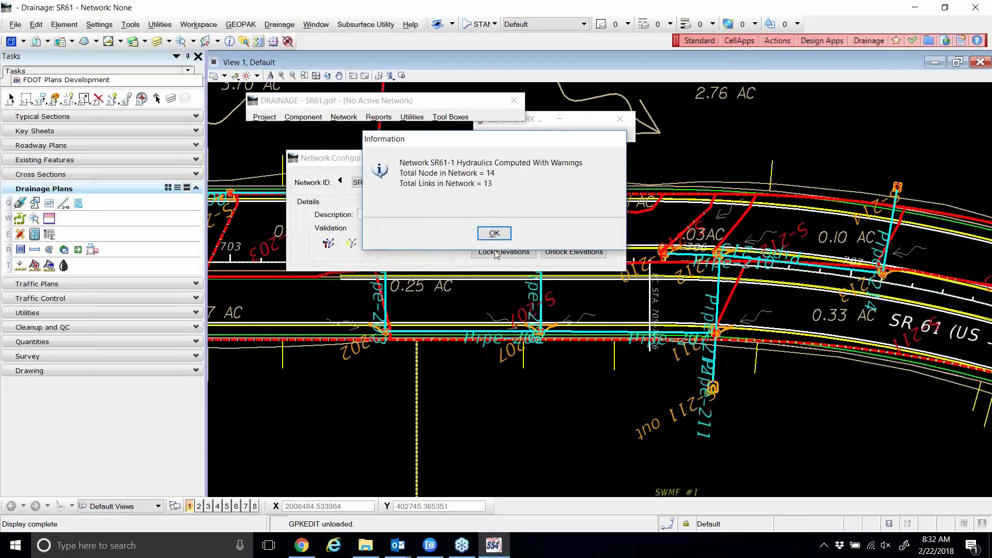
click(496, 233)
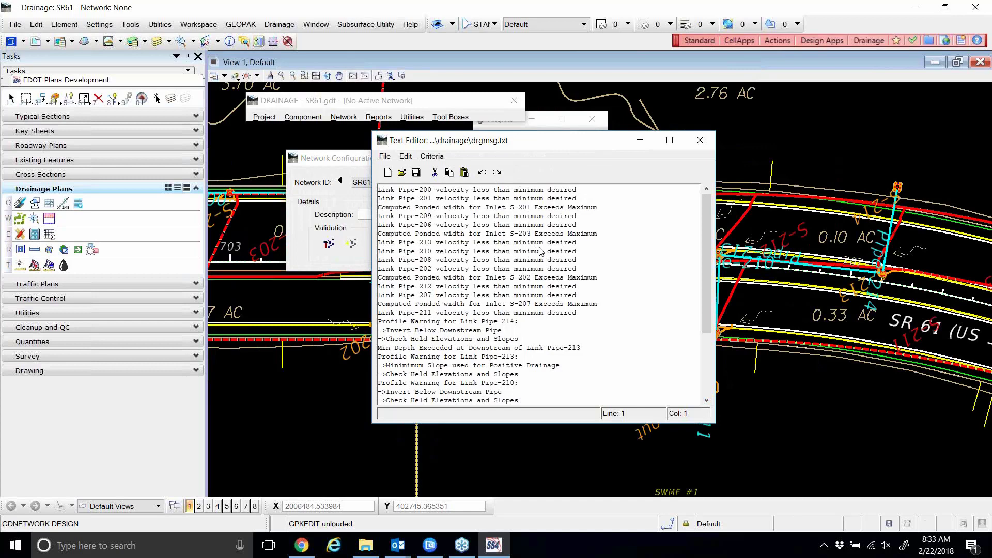
click(702, 144)
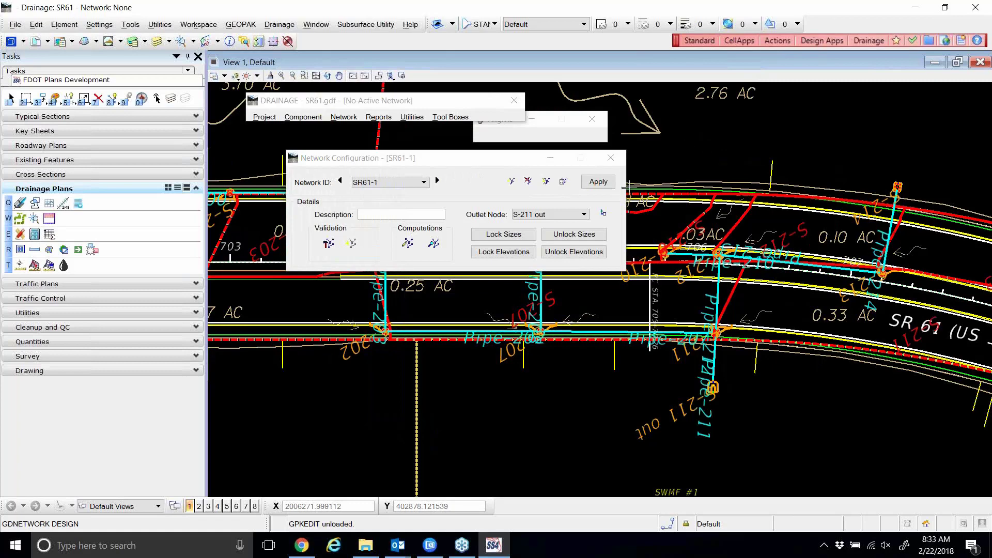
Redesign SR61-1 once more, scroll through the warnings, then close the log and Network Configuration.
click(407, 245)
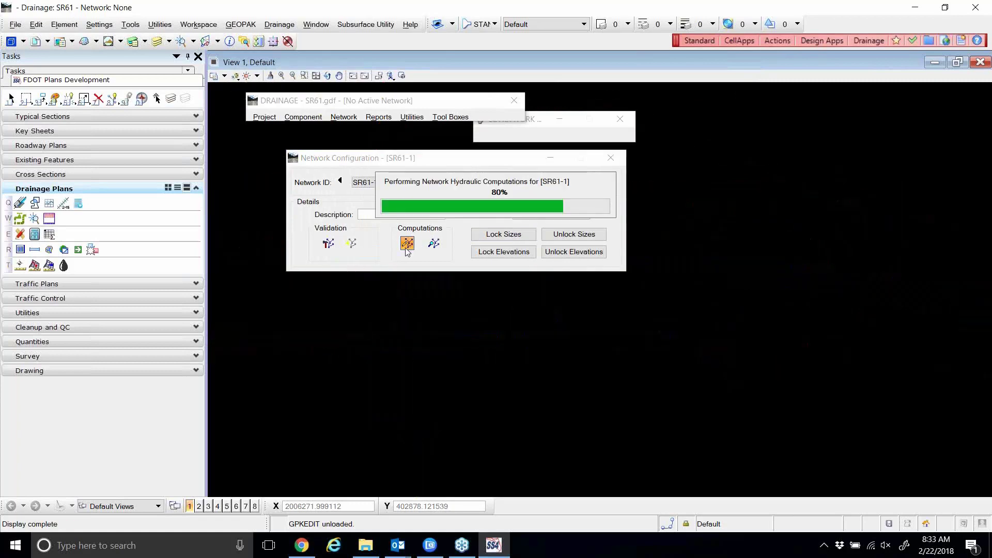
click(494, 234)
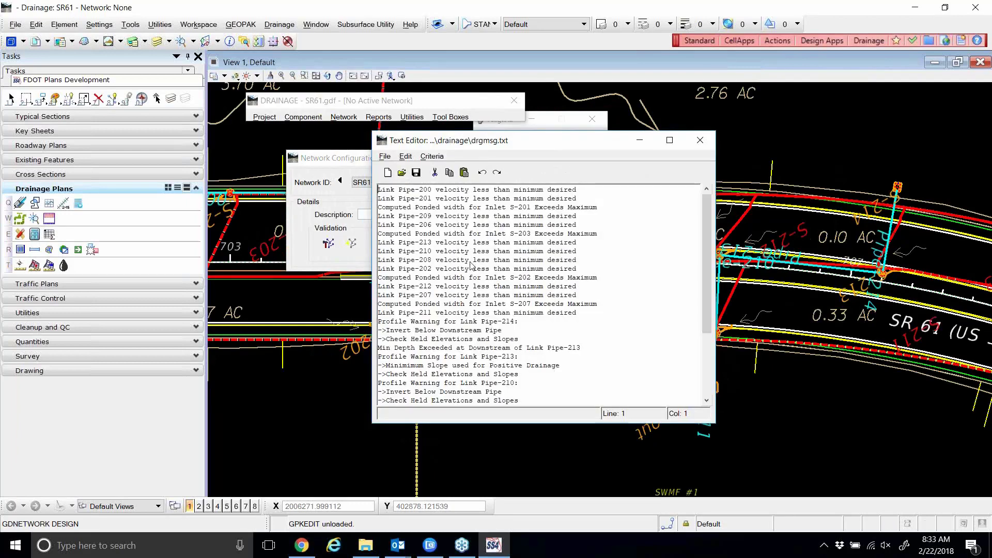
scroll(473, 271, down, 4)
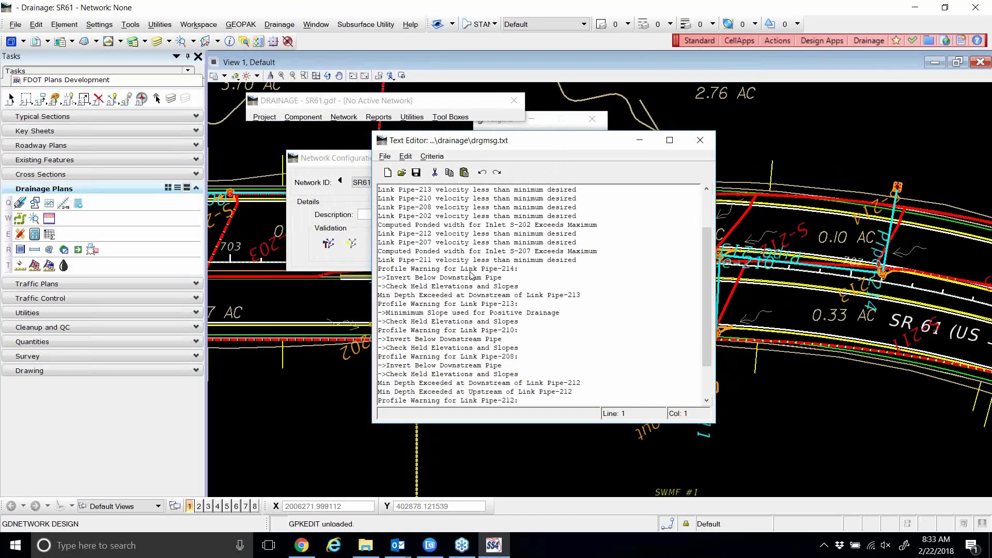
click(699, 140)
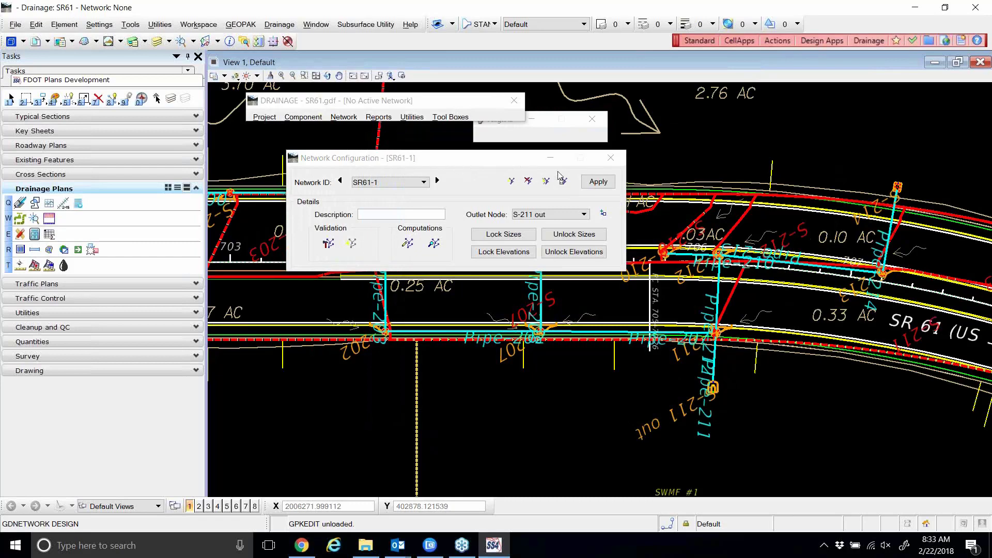
click(611, 160)
click(311, 117)
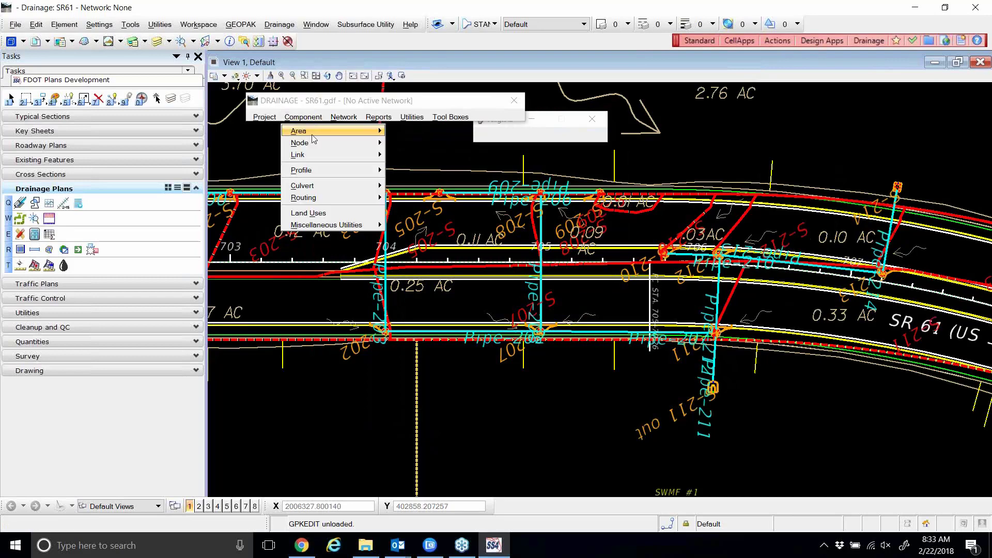
mouse_move(321, 155)
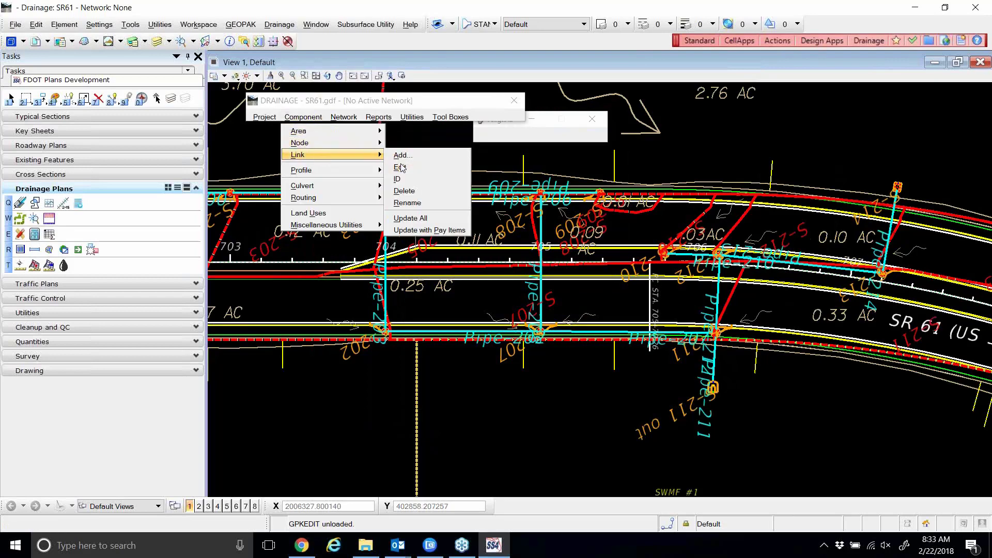
click(402, 168)
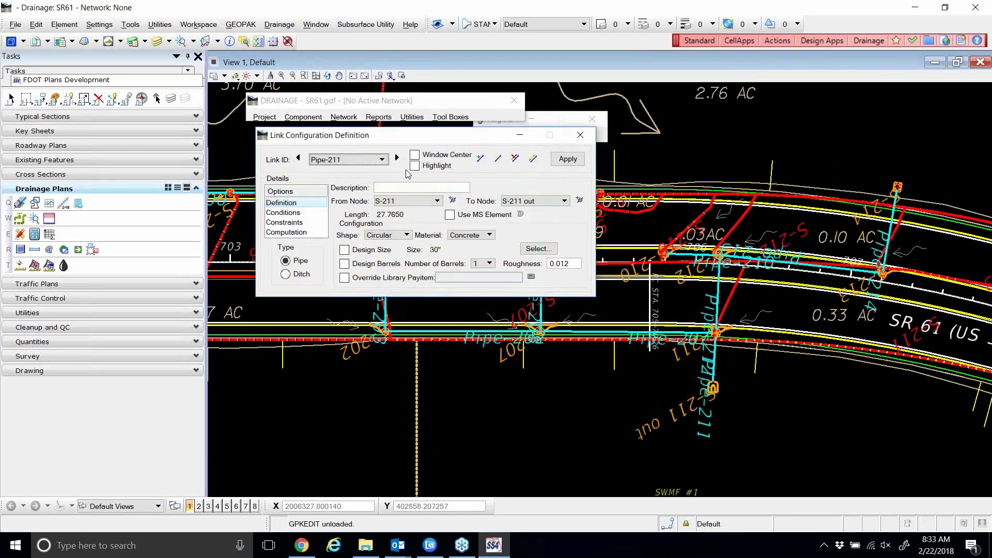
click(298, 158)
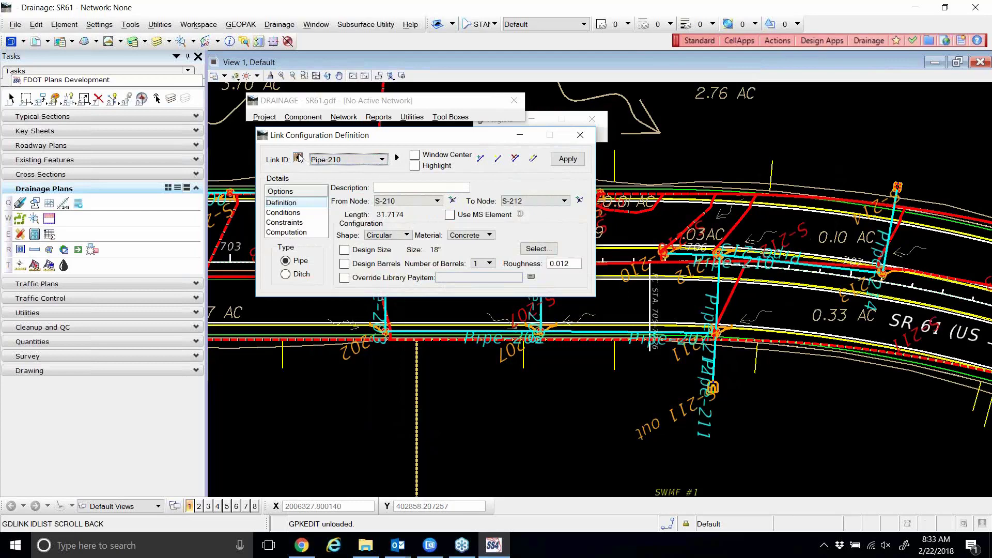
click(298, 158)
click(298, 158)
click(298, 157)
click(298, 158)
click(298, 158)
click(298, 157)
click(298, 158)
click(298, 158)
click(397, 160)
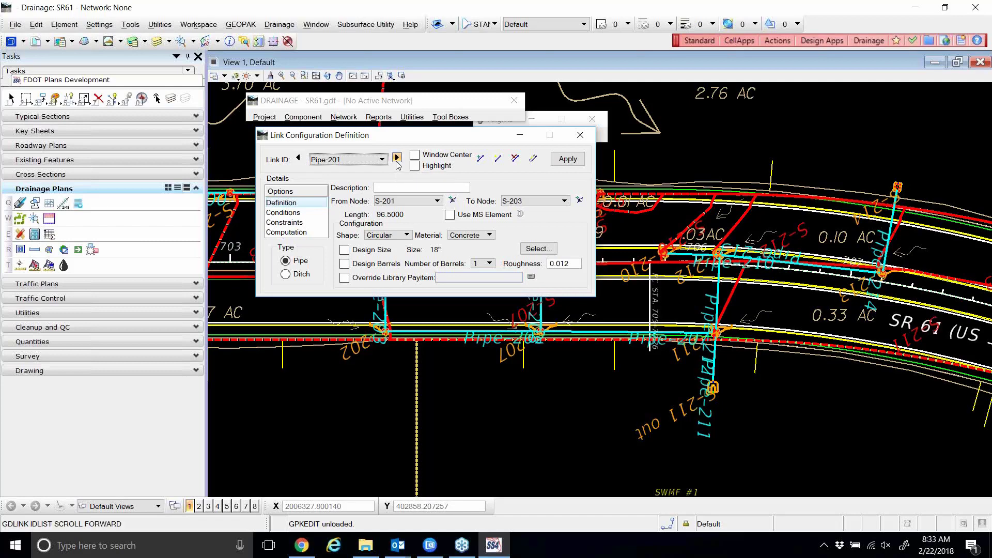
click(397, 160)
click(397, 158)
click(397, 158)
click(397, 158)
click(397, 158)
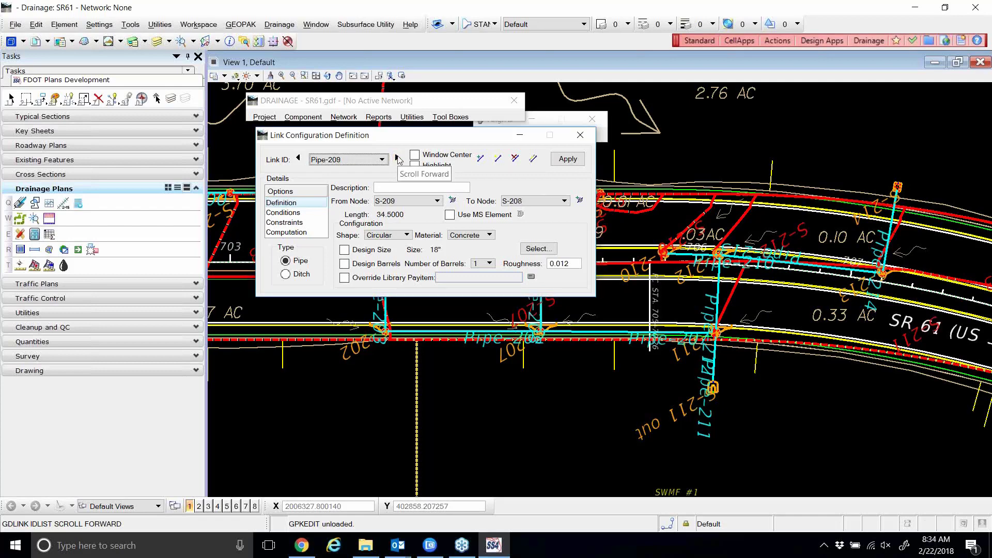
click(397, 158)
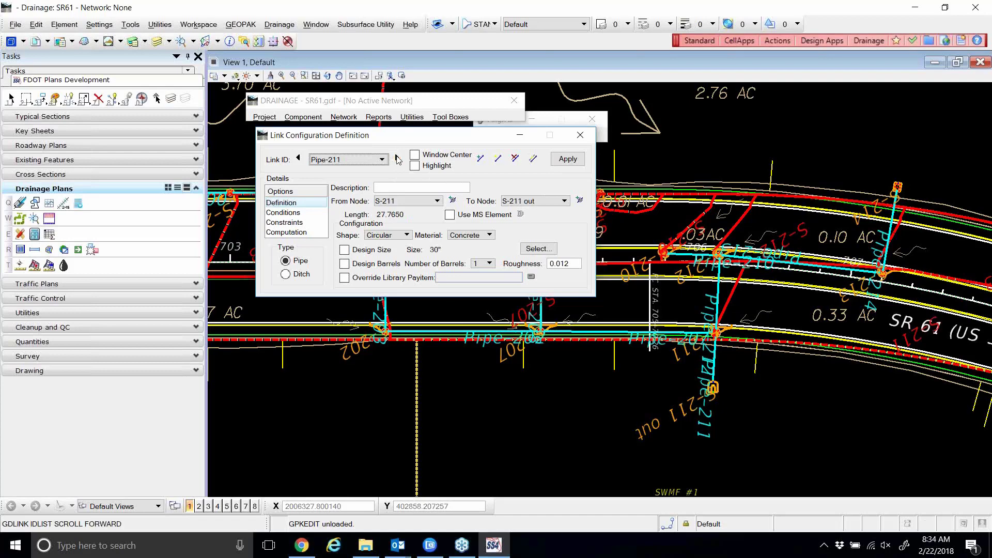
click(397, 158)
click(397, 158)
click(396, 158)
click(397, 158)
click(397, 158)
click(397, 158)
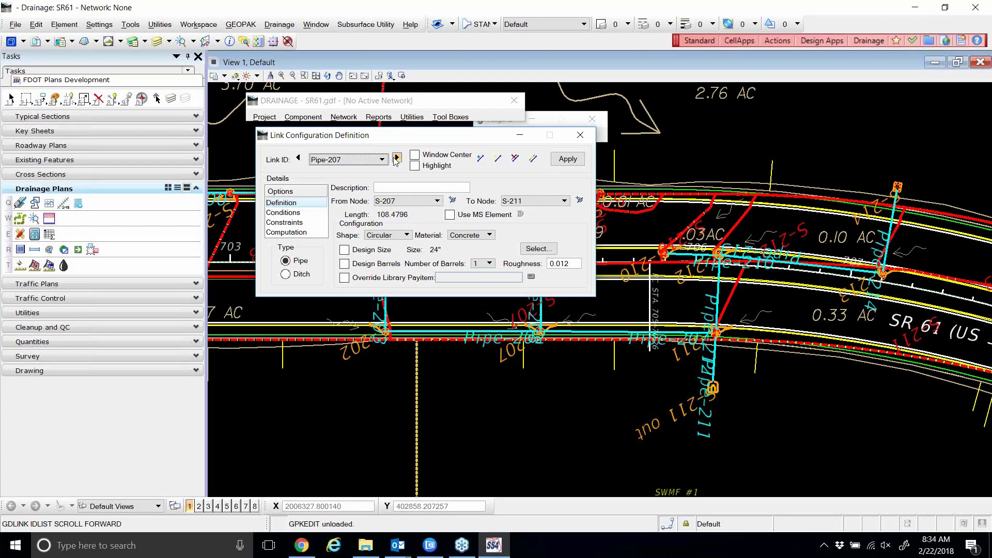
click(298, 158)
click(397, 159)
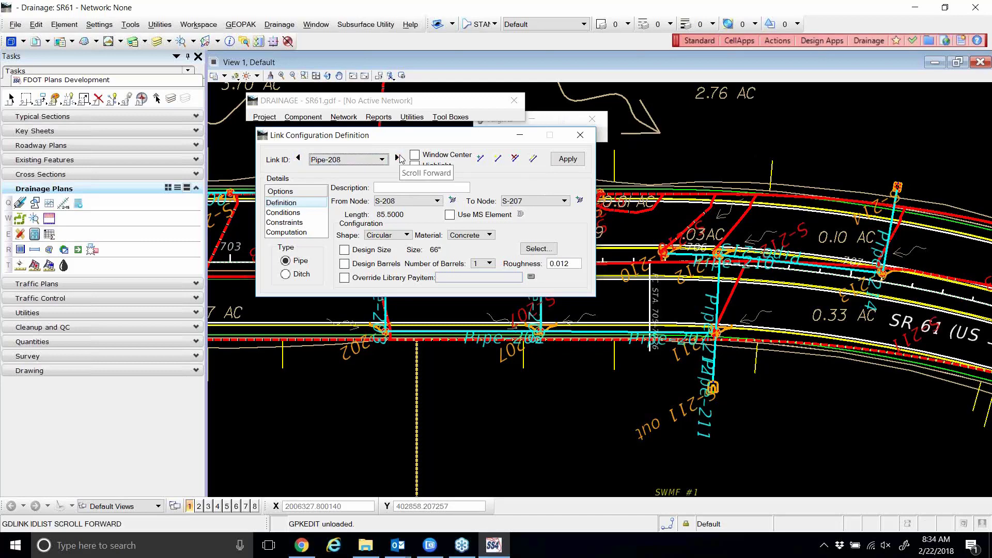
click(397, 158)
click(397, 158)
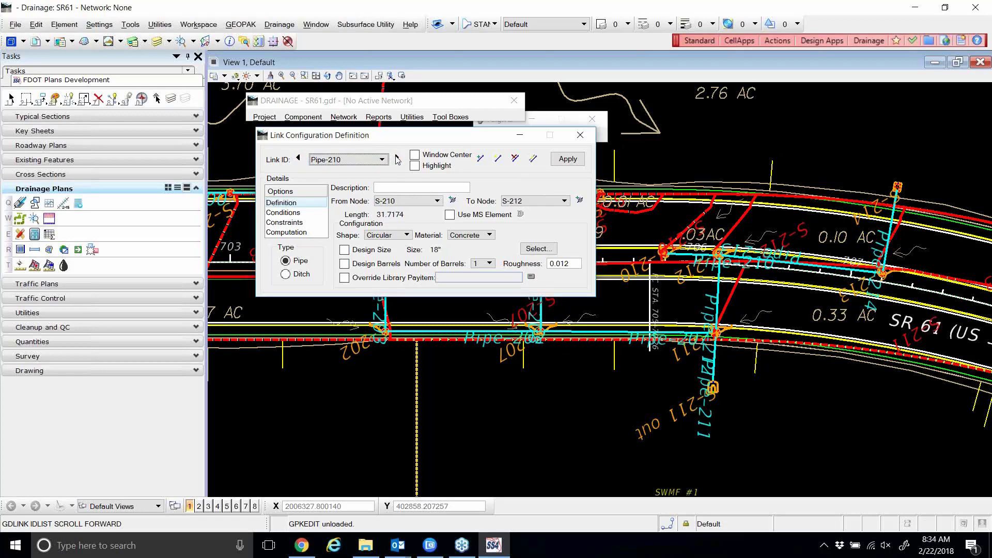
click(397, 158)
click(397, 158)
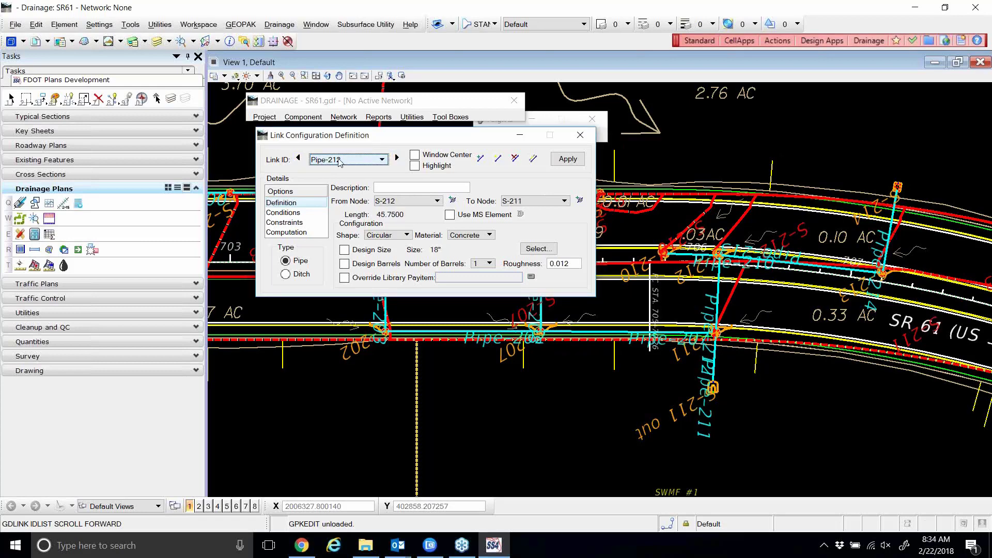
click(298, 157)
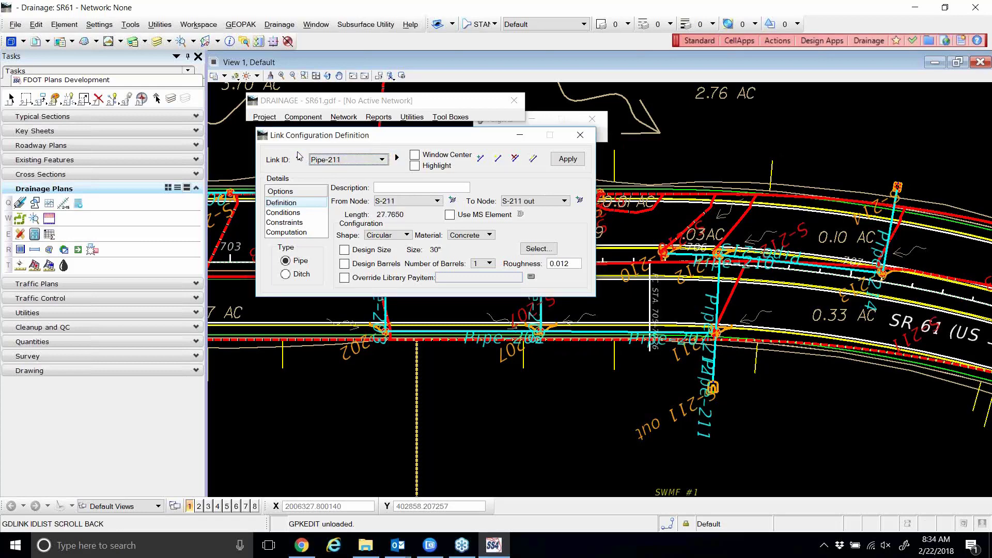
click(398, 159)
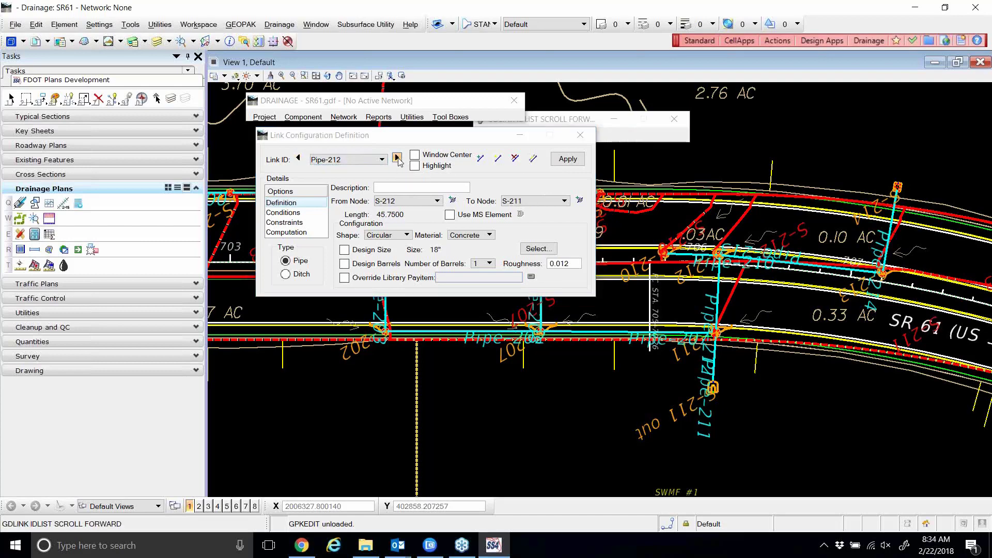
click(397, 158)
click(398, 158)
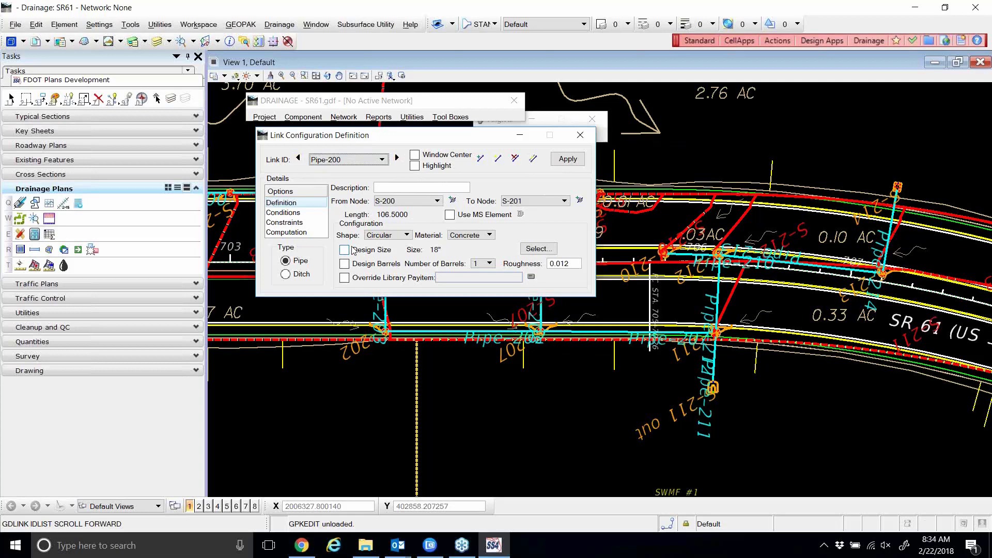
click(580, 135)
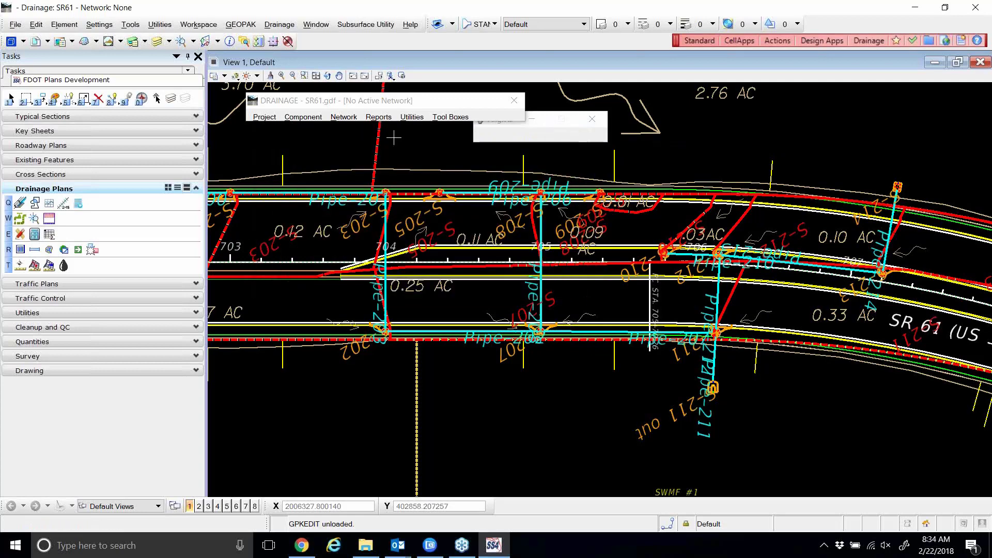
Reopen SR61-1's Network Configuration via Network > Edit and move the dialog to the left.
click(350, 118)
click(347, 142)
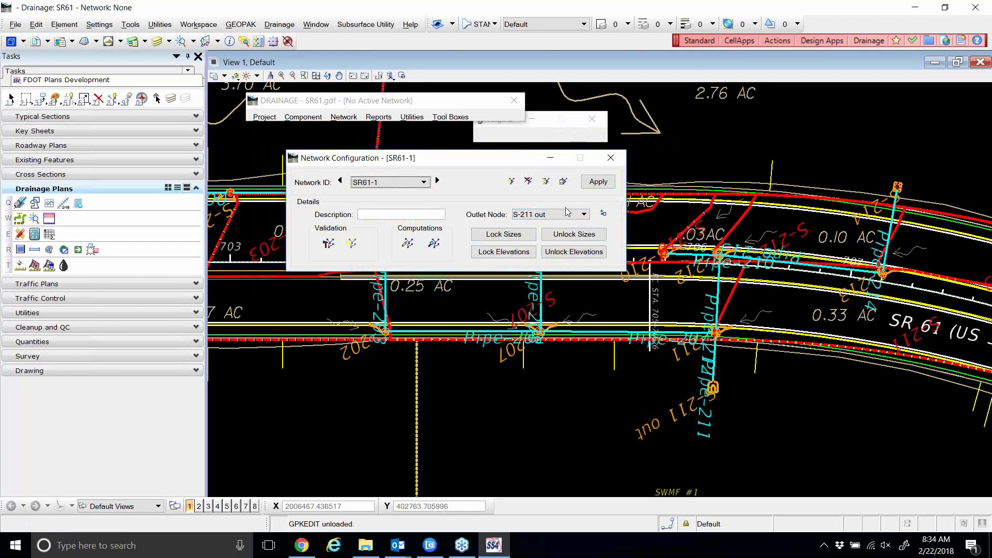
drag(462, 162, 403, 156)
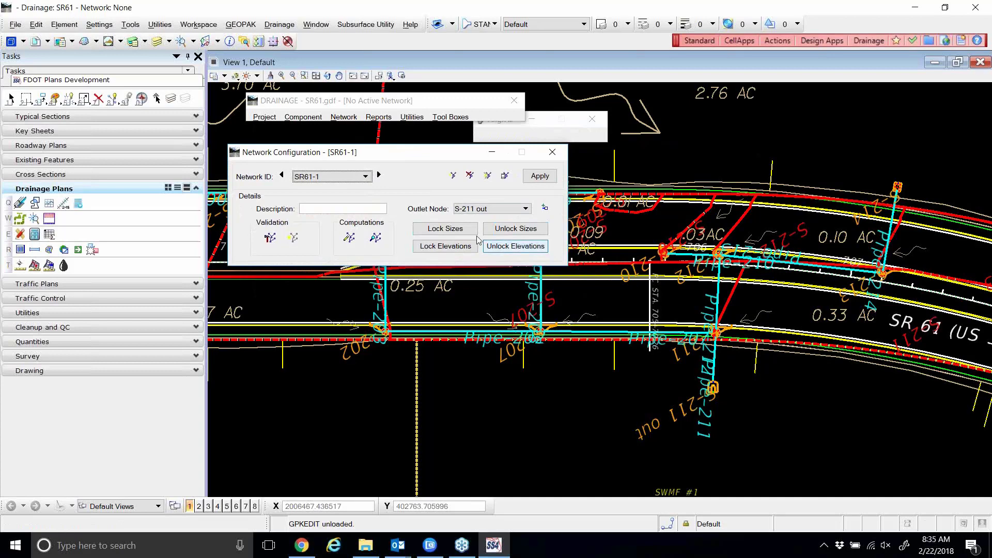
Inspect node S-214 in the node editor and Pipe-200 in the link editor, then close both.
drag(387, 160, 385, 165)
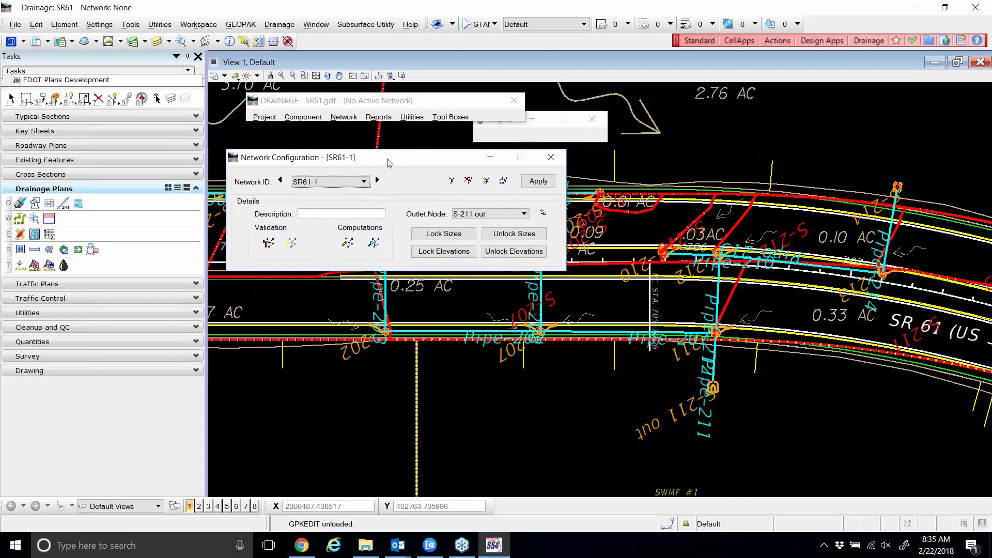
click(301, 118)
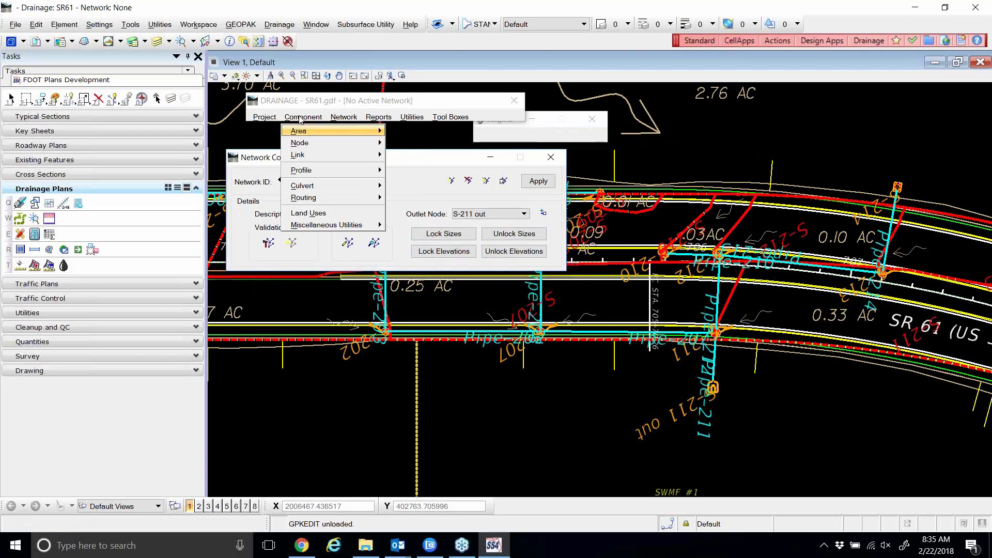
mouse_move(310, 148)
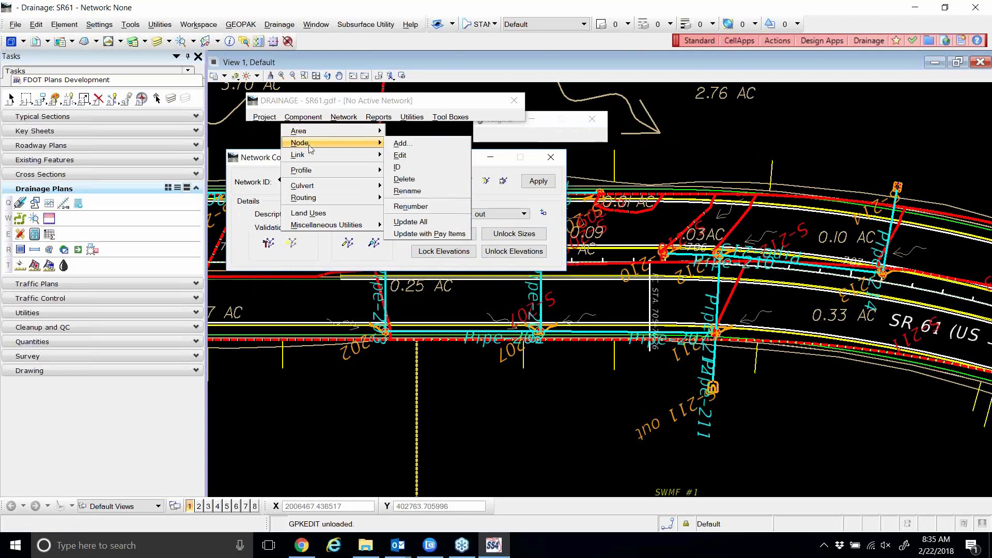
click(408, 155)
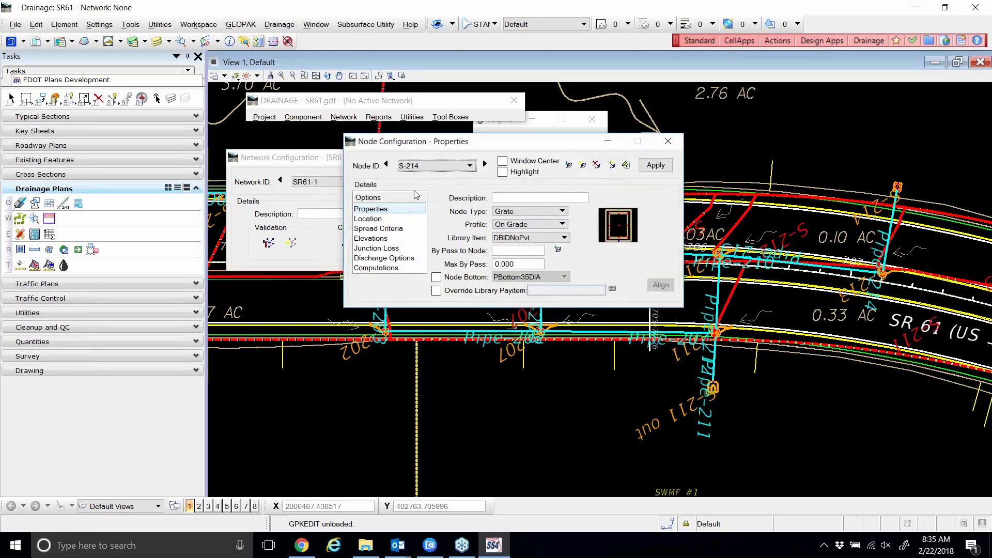
click(307, 118)
mouse_move(322, 154)
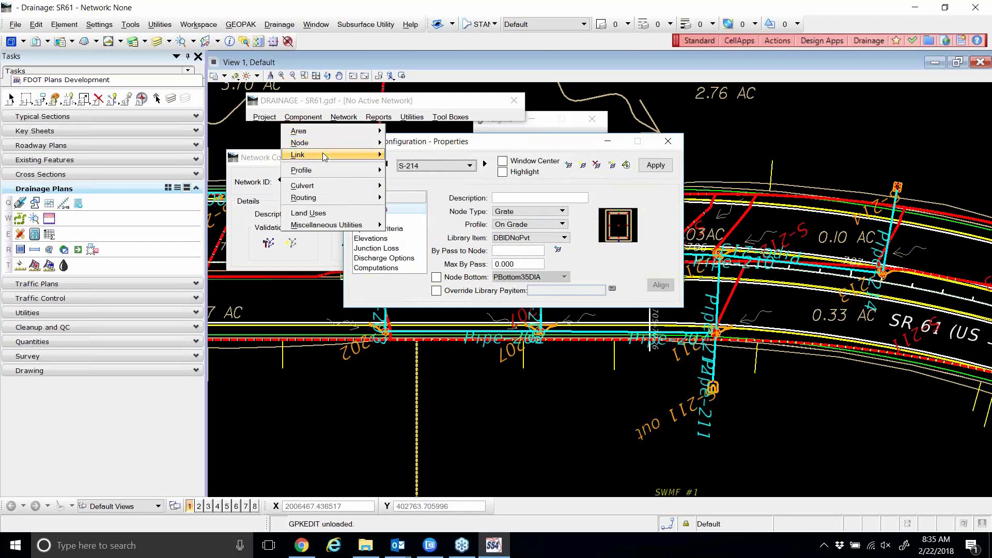
click(401, 167)
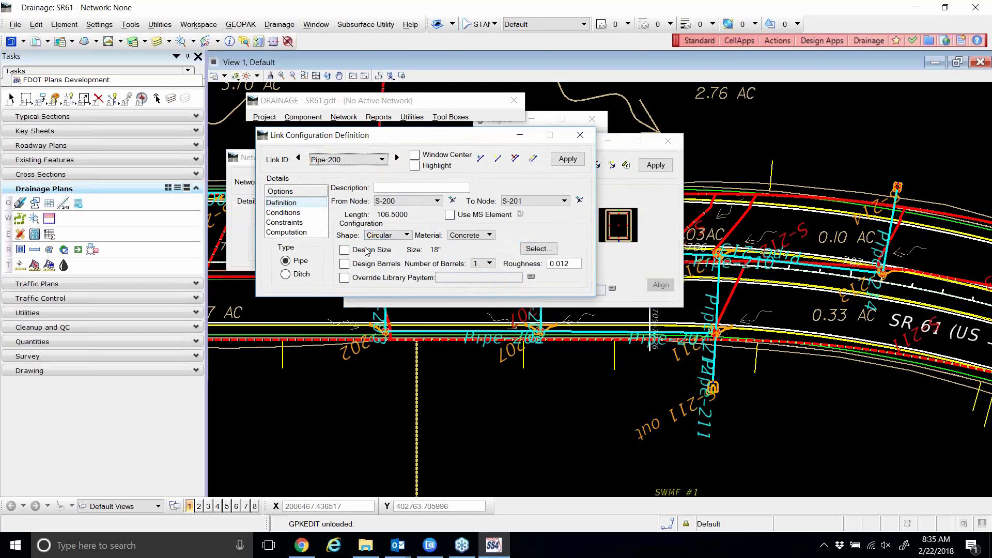
click(580, 136)
click(665, 143)
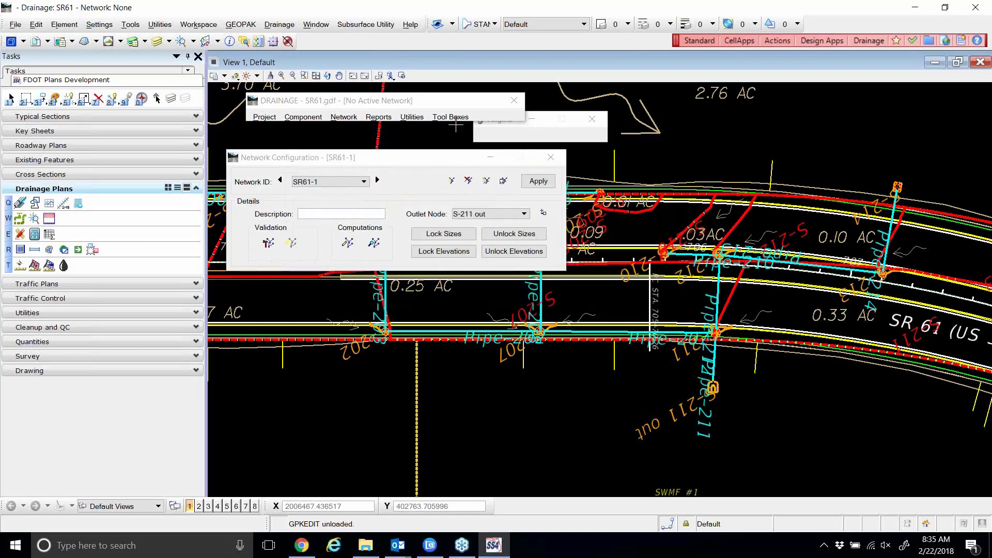
Reopen the SR61-1 Network Configuration and unlock all pipe sizes.
click(354, 117)
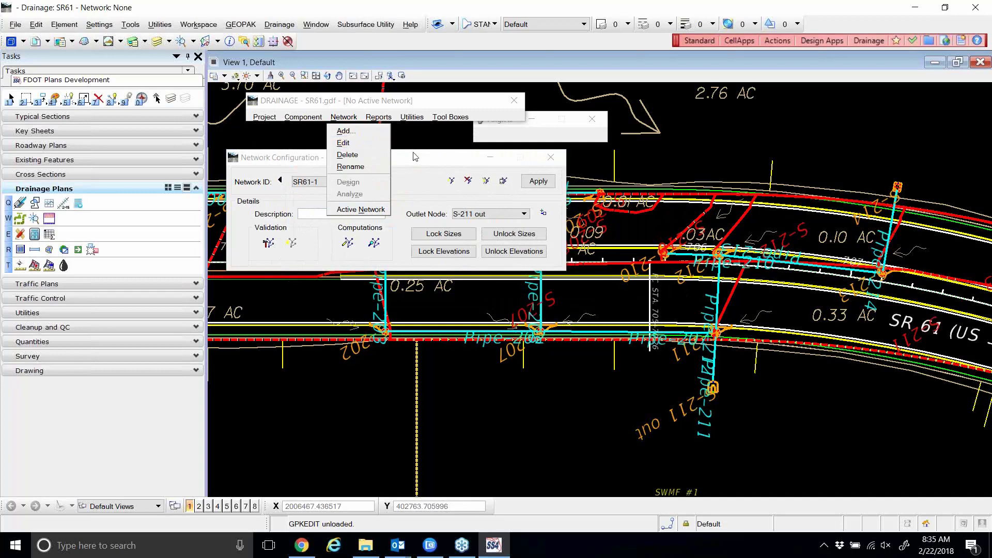
click(350, 143)
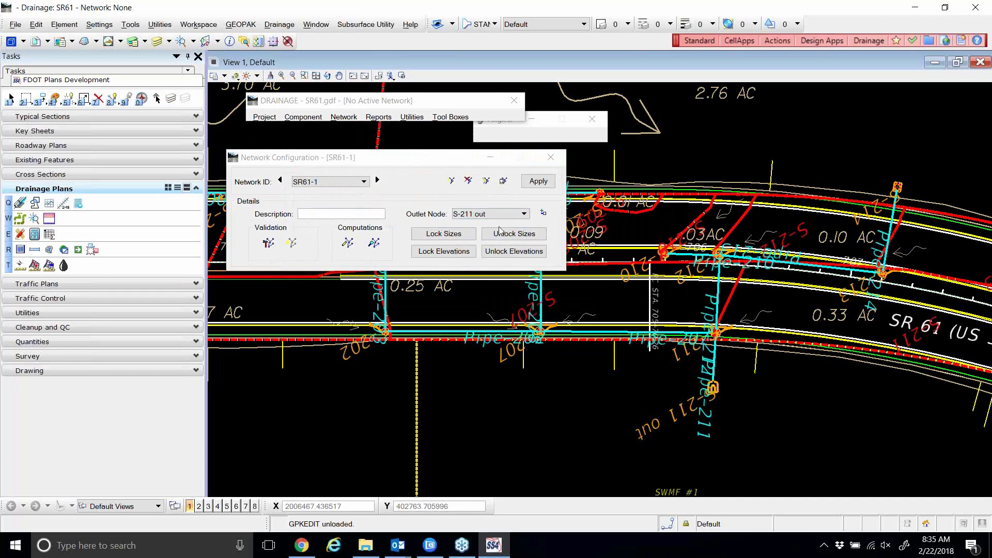
click(515, 236)
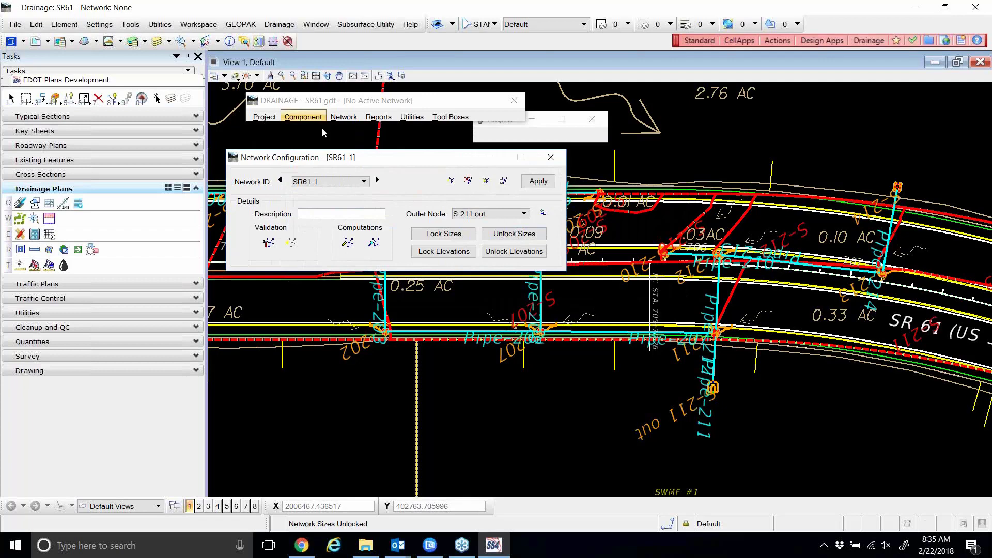
Step through the pipe links from Pipe-200 to Pipe-210 checking sizes, then close the link editor.
click(308, 119)
mouse_move(320, 153)
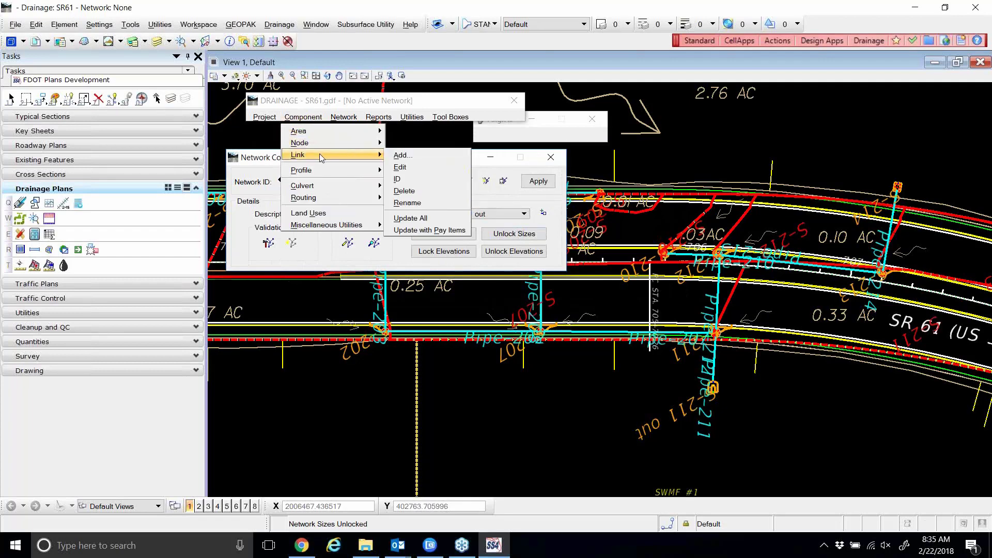
click(414, 171)
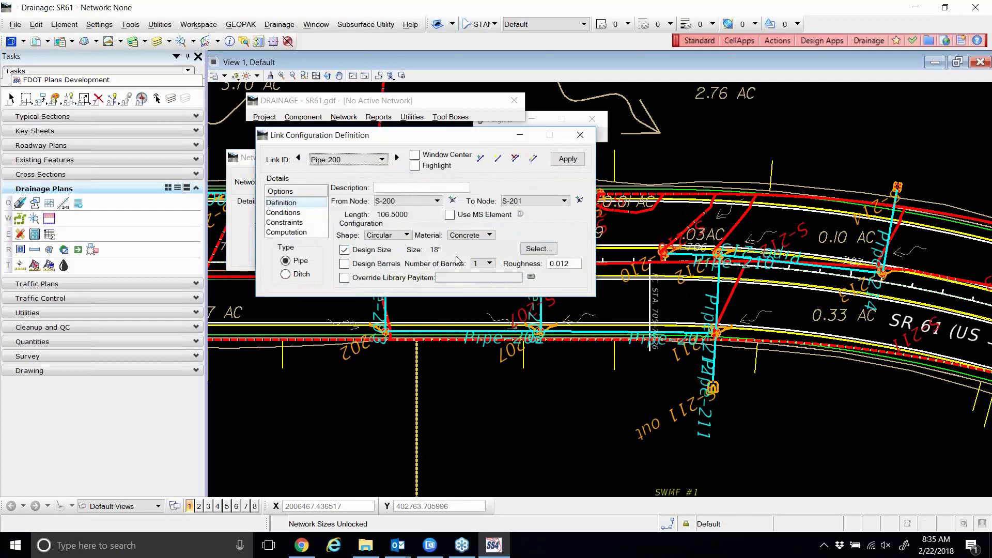
click(397, 158)
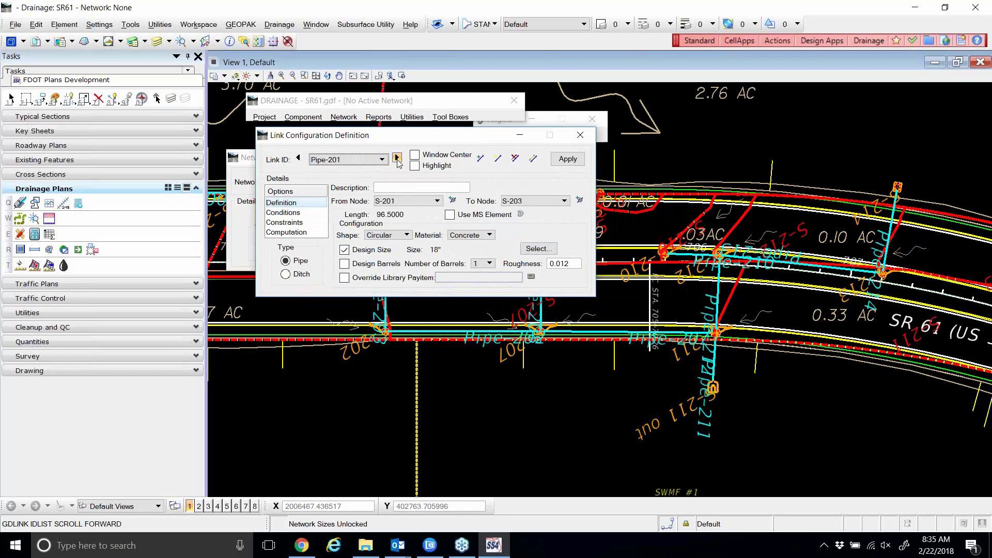
click(396, 158)
click(397, 158)
click(397, 158)
click(397, 158)
click(396, 158)
click(397, 158)
drag(455, 141, 757, 125)
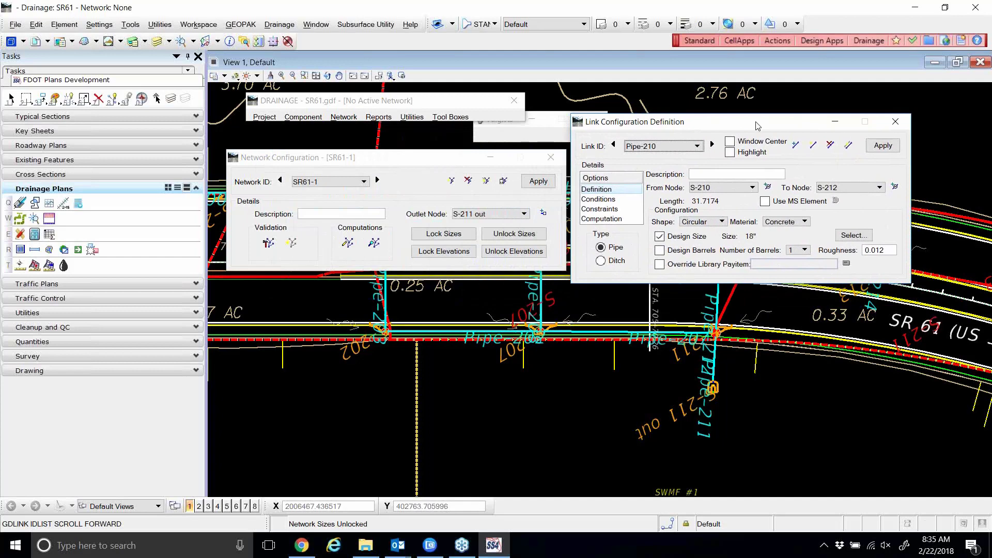
click(896, 121)
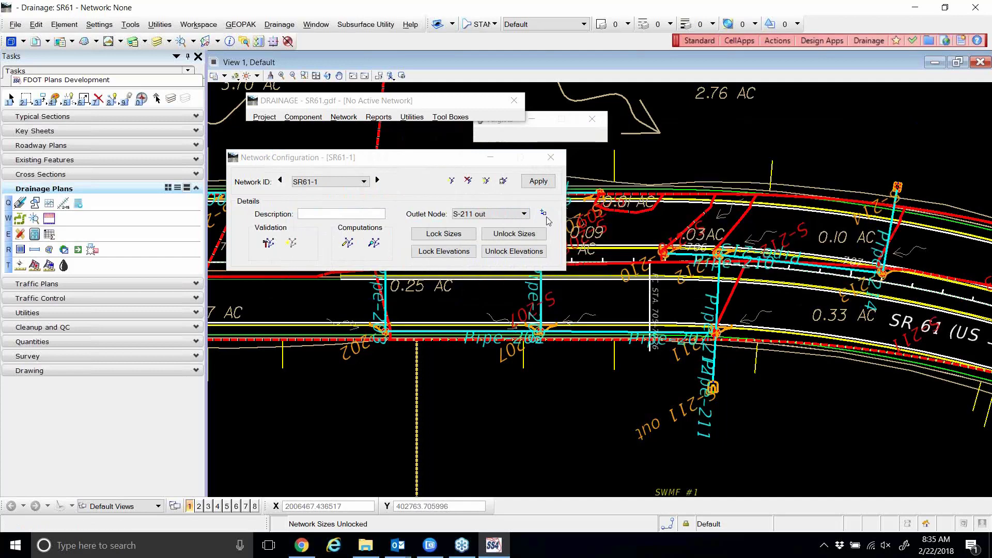
Unlock the network's pipe sizes, check Pipe-211's size, then unlock the network's elevations.
click(525, 237)
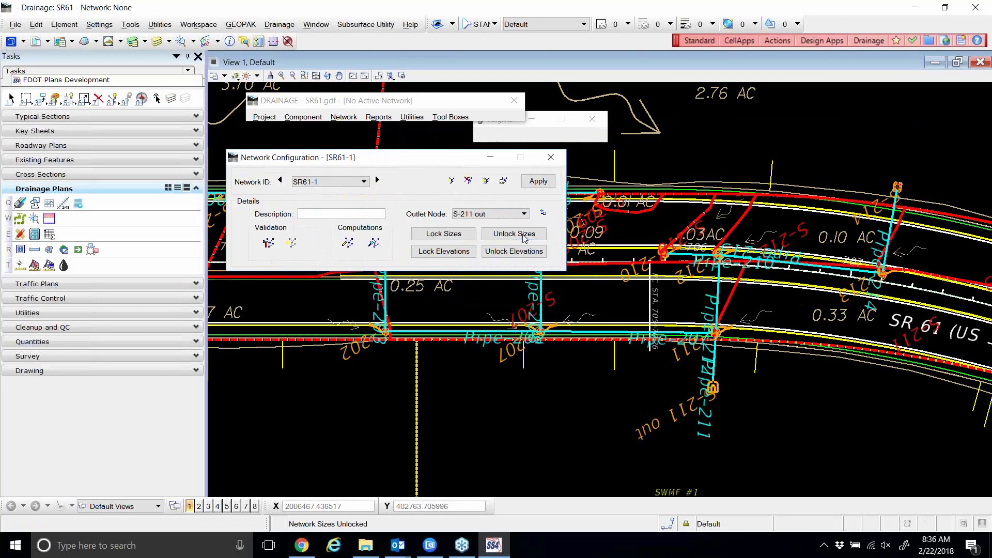
click(302, 117)
mouse_move(336, 160)
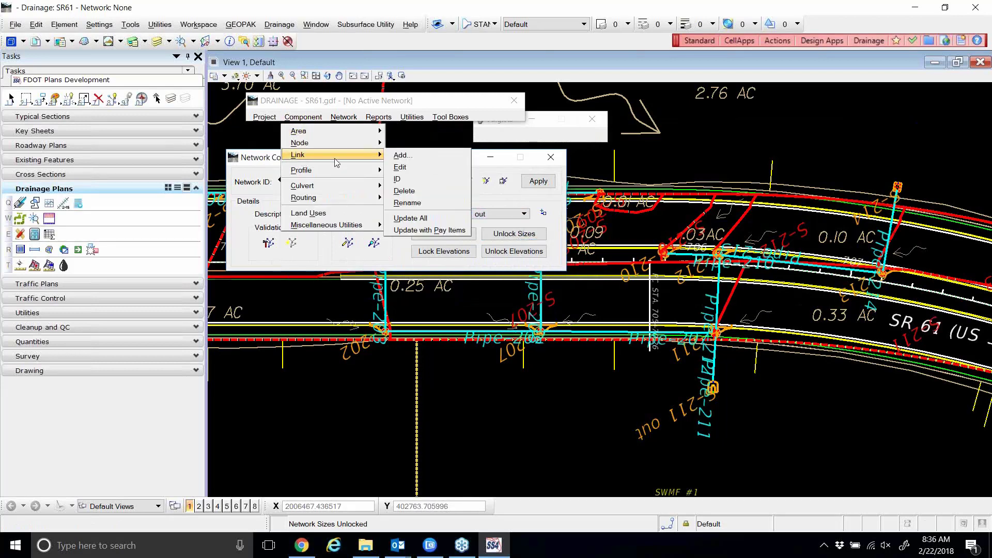
click(402, 167)
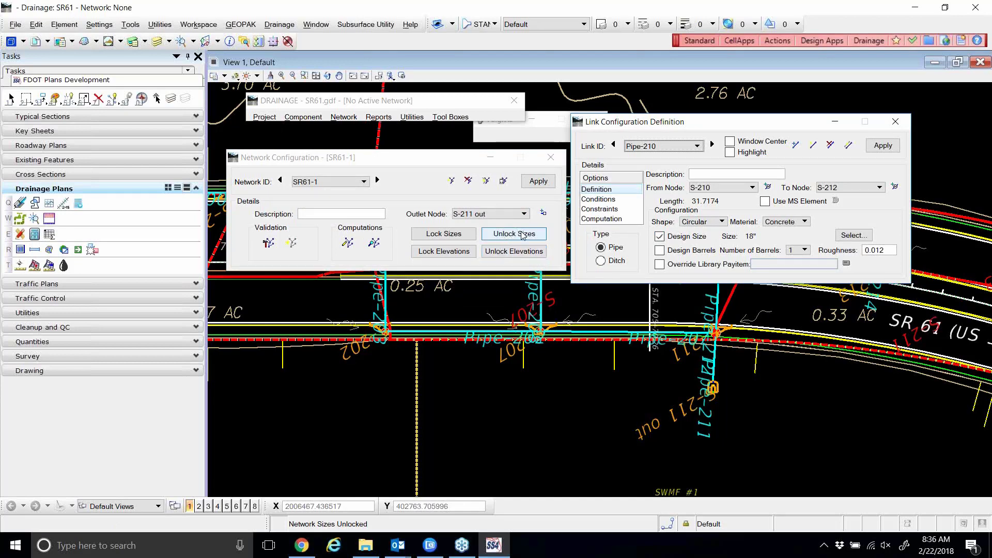
click(712, 145)
click(712, 145)
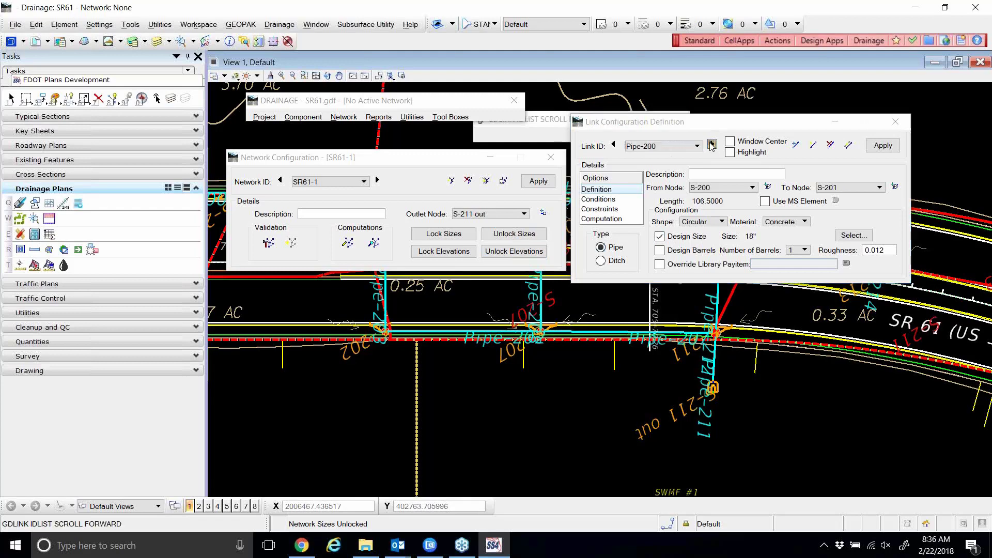
click(712, 145)
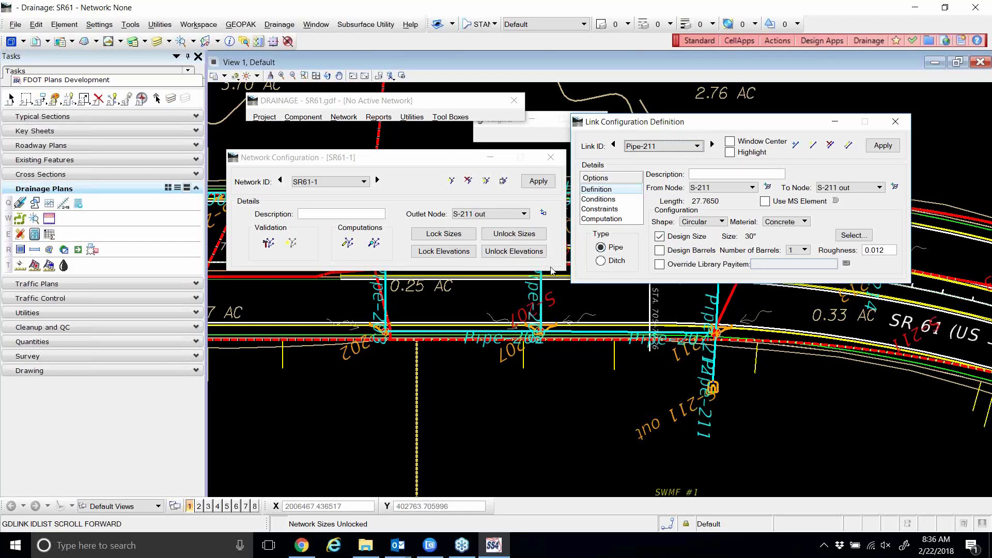
click(896, 121)
click(515, 252)
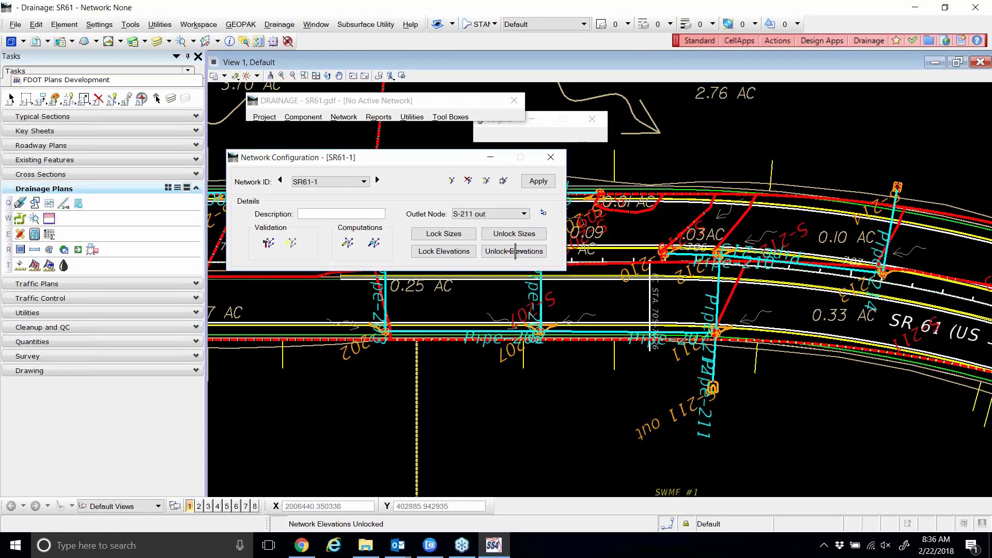
click(303, 117)
mouse_move(313, 143)
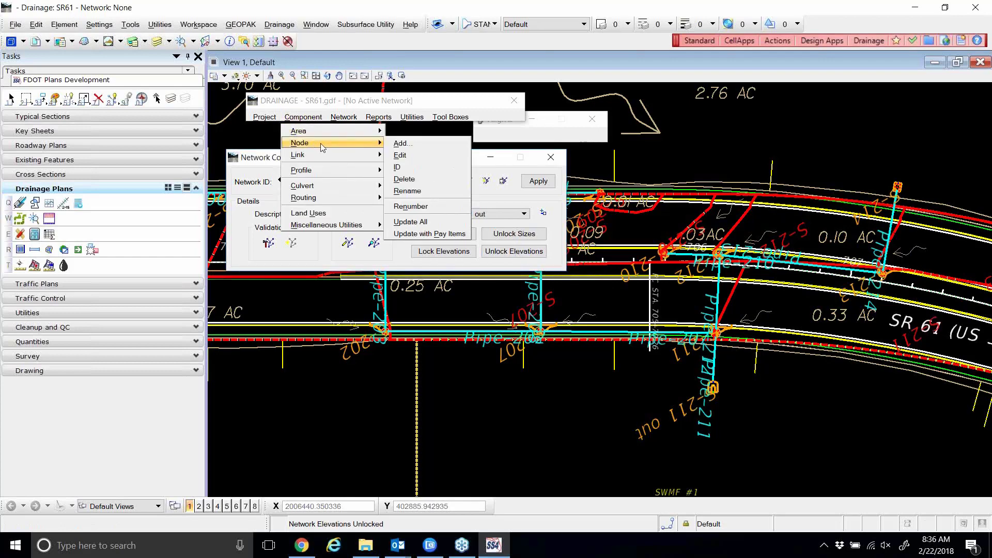
click(400, 155)
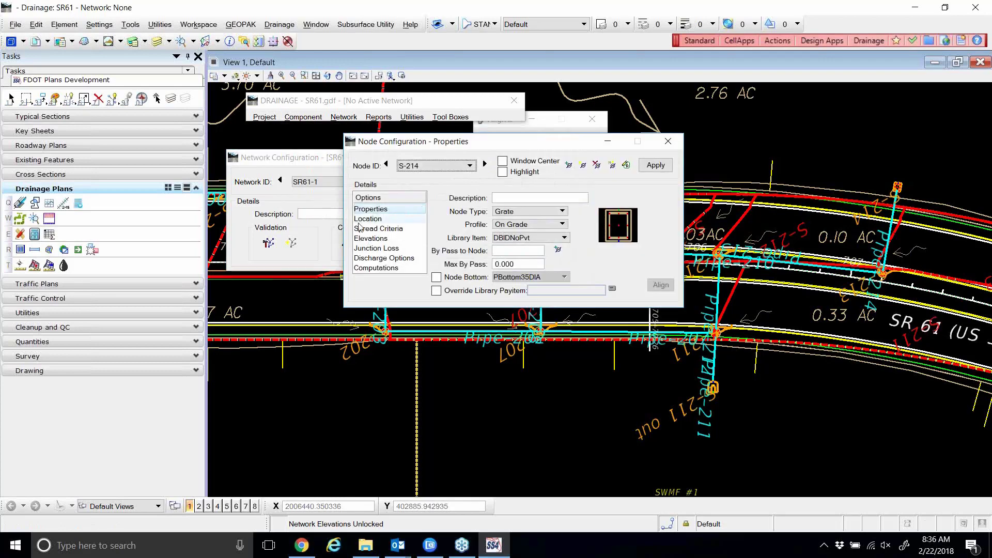
click(374, 239)
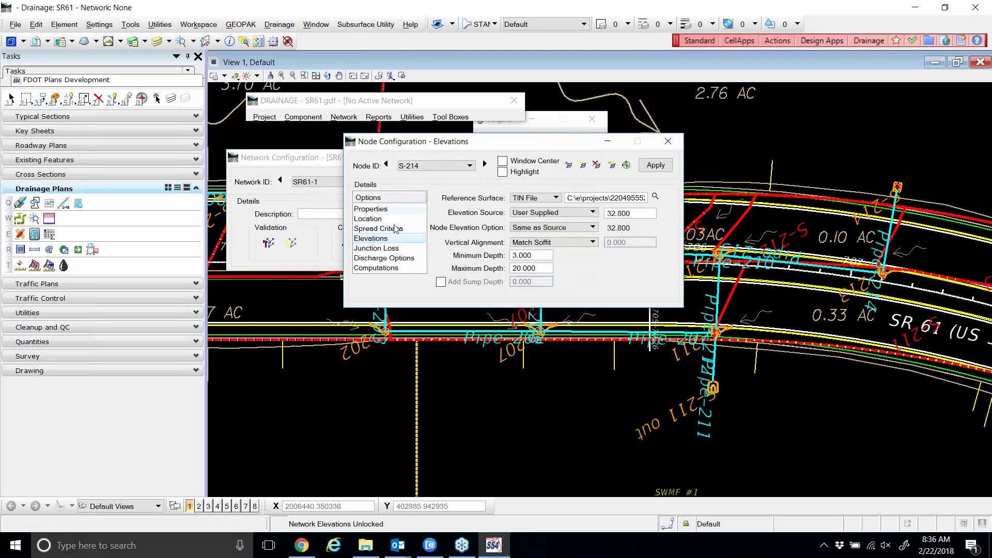
click(303, 117)
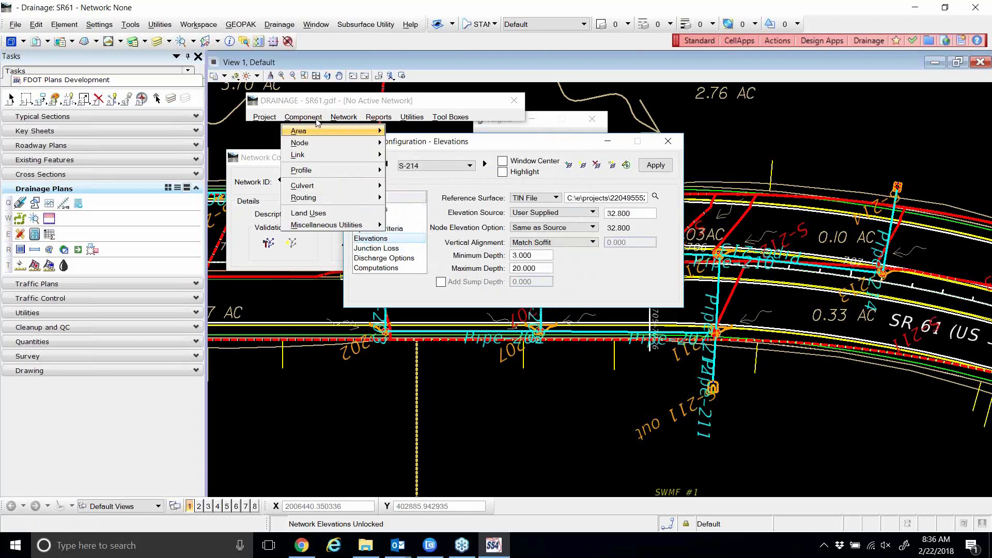
mouse_move(321, 155)
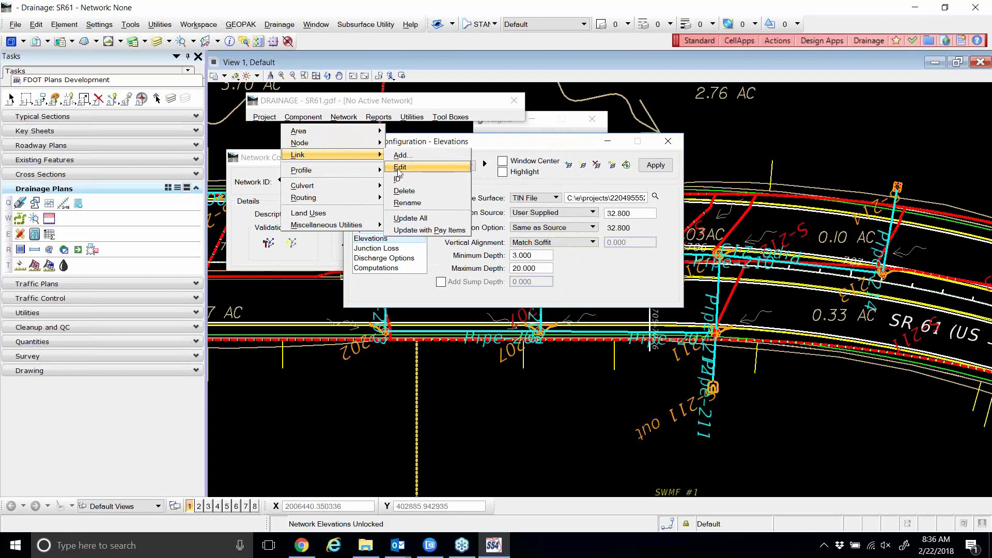
click(399, 167)
click(602, 200)
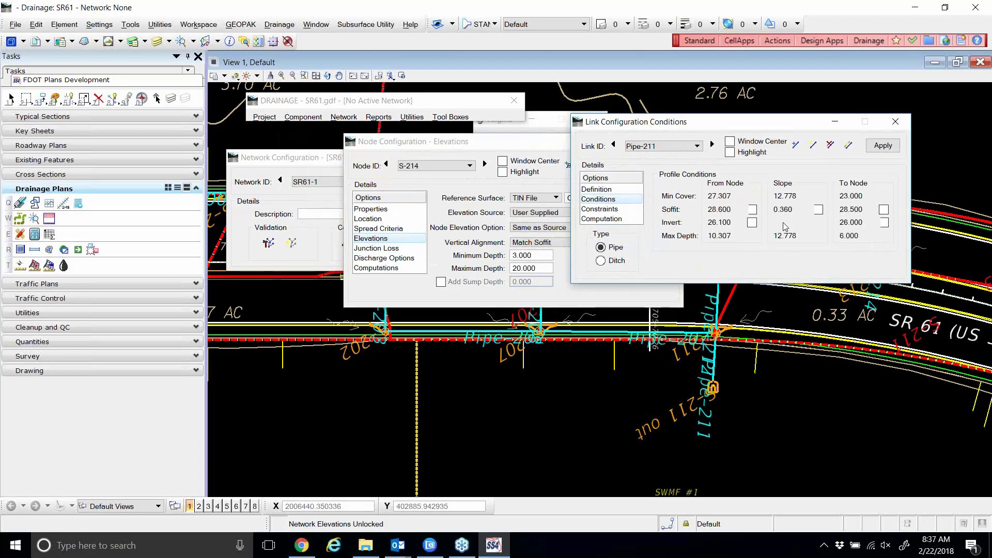
click(899, 122)
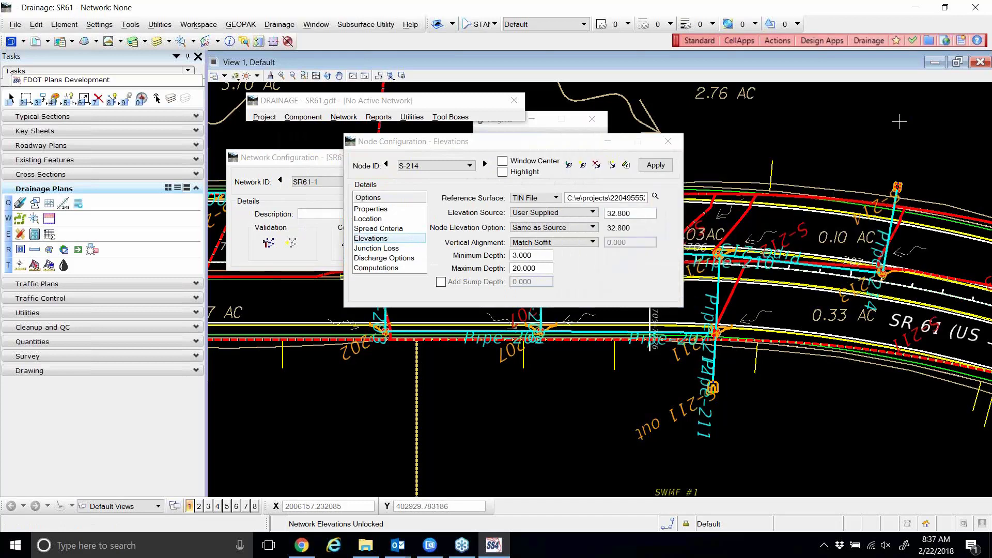
click(669, 143)
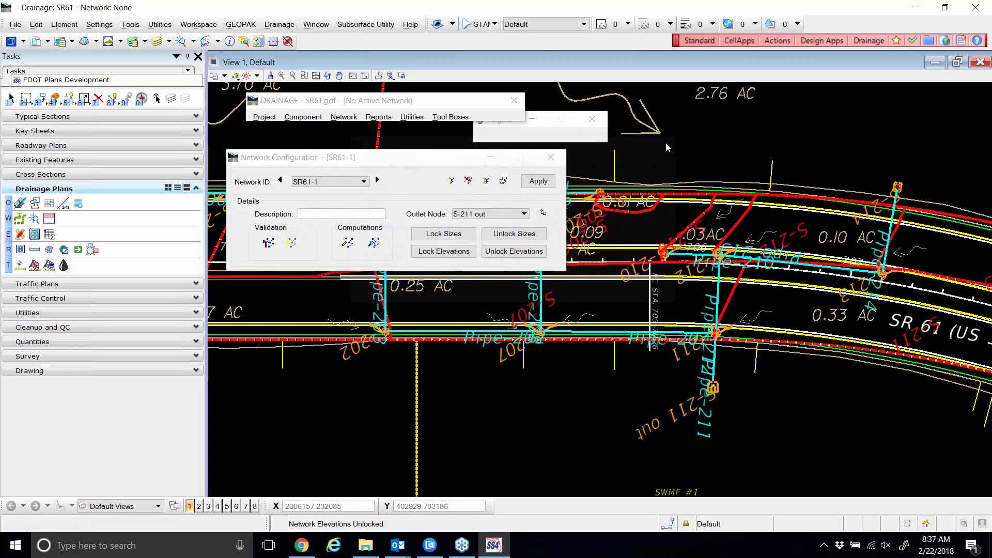
Unlock sizes and elevations, run Design Network, then read and close the drgmsg.txt warnings.
click(505, 235)
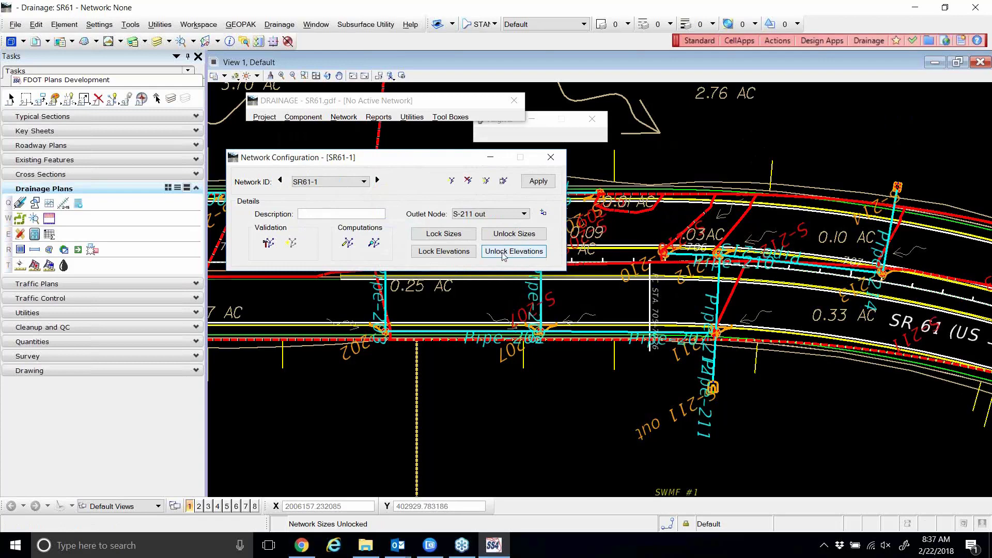
click(505, 253)
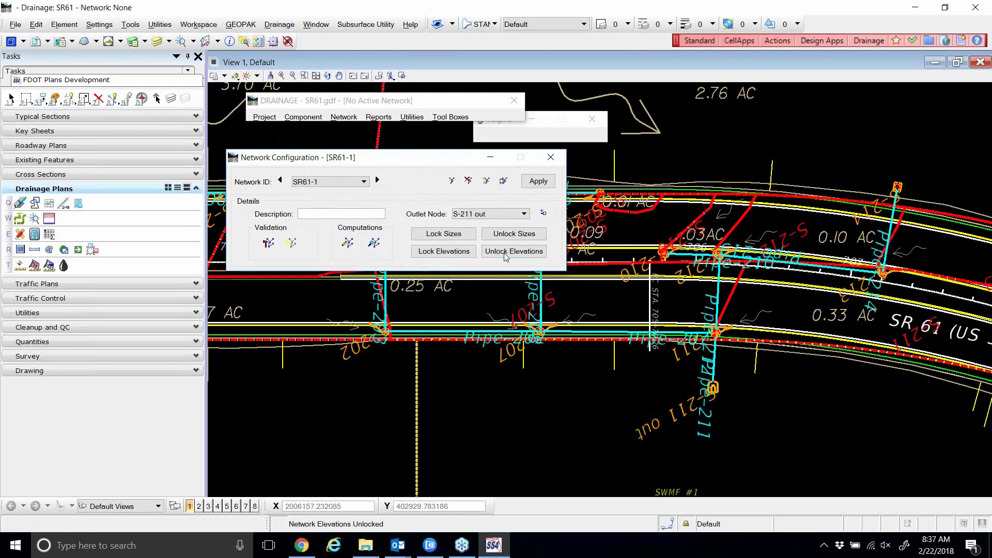
click(347, 242)
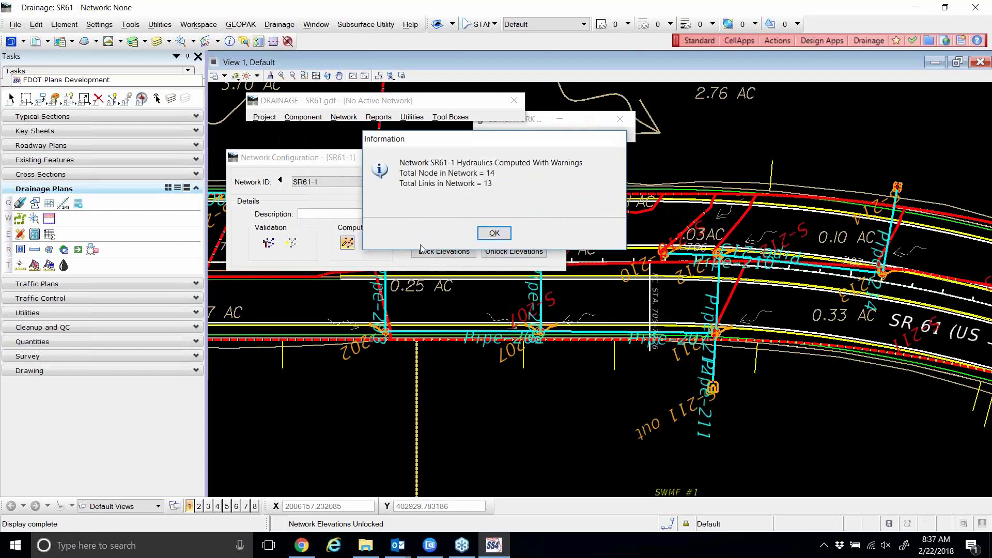
click(494, 234)
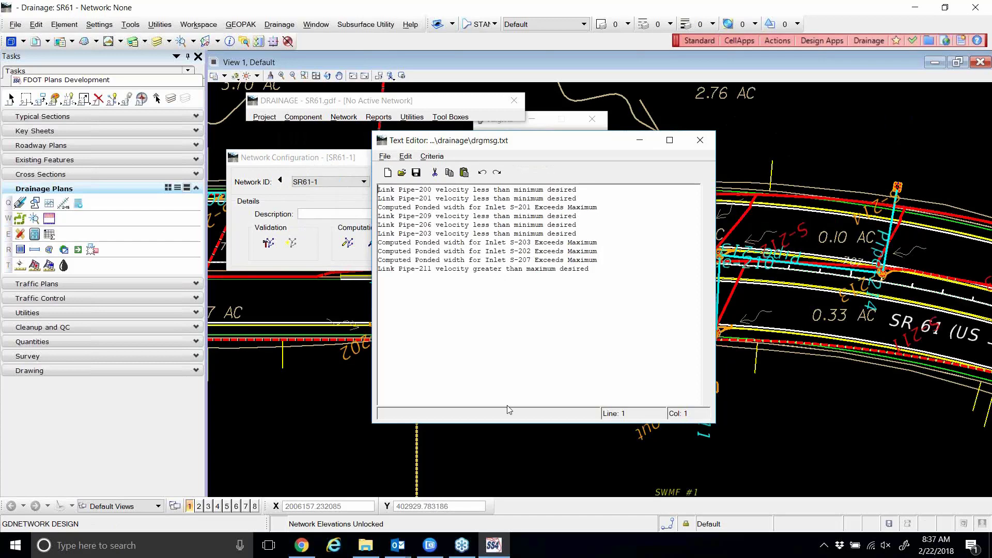
drag(513, 423, 513, 340)
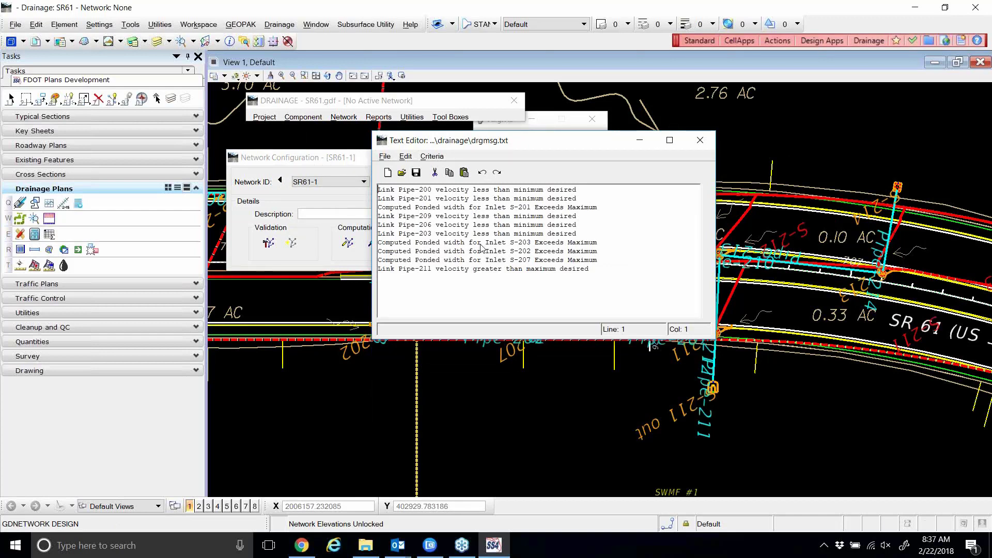
click(700, 140)
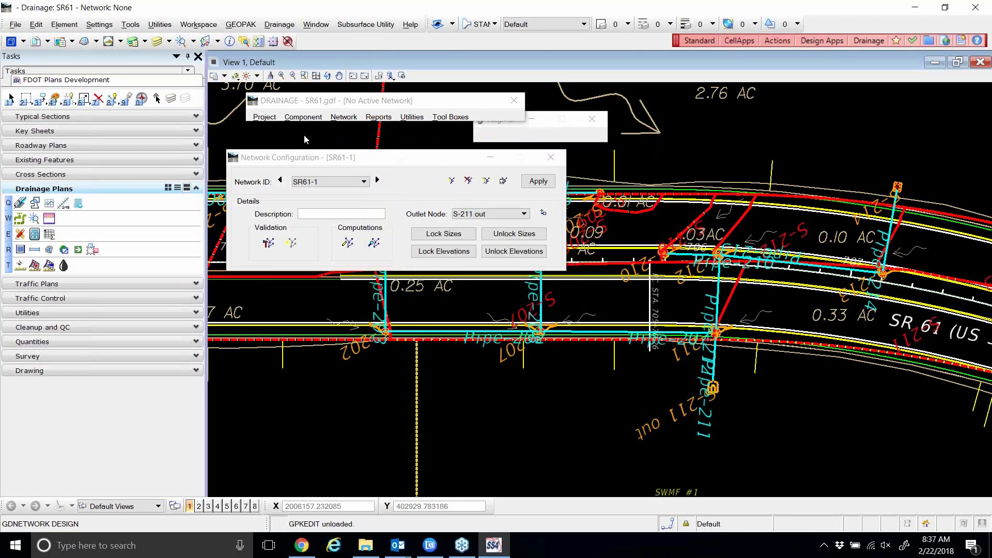
Open the link editor at Pipe-211 and step back through every pipe link to Pipe-200.
click(312, 117)
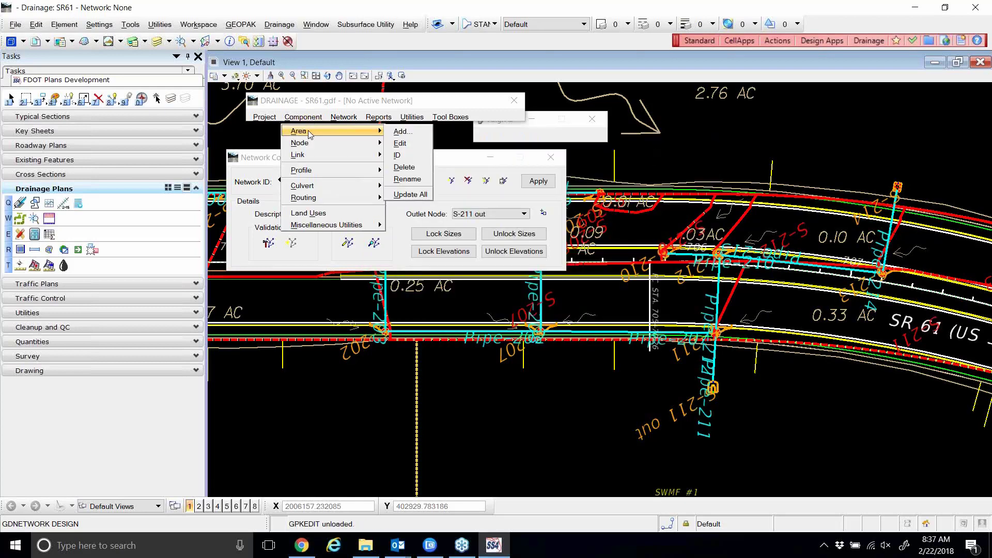
mouse_move(322, 155)
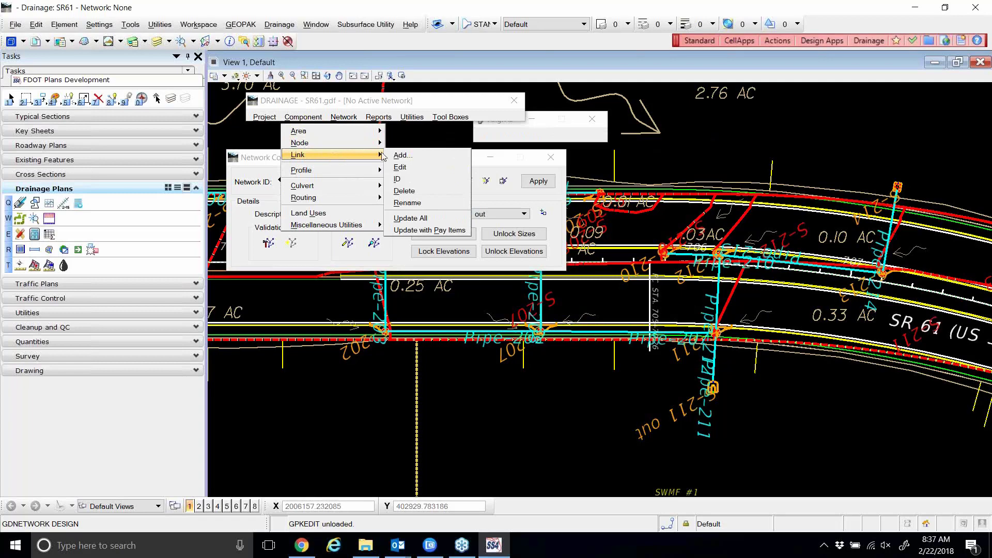
click(401, 166)
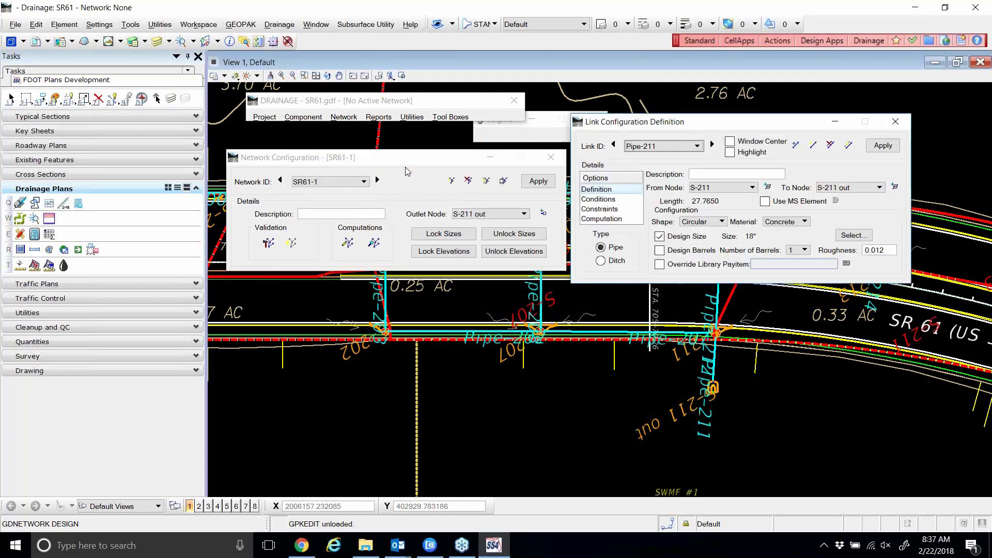
mouse_move(636, 127)
mouse_down()
mouse_move(471, 129)
mouse_move(364, 153)
mouse_up()
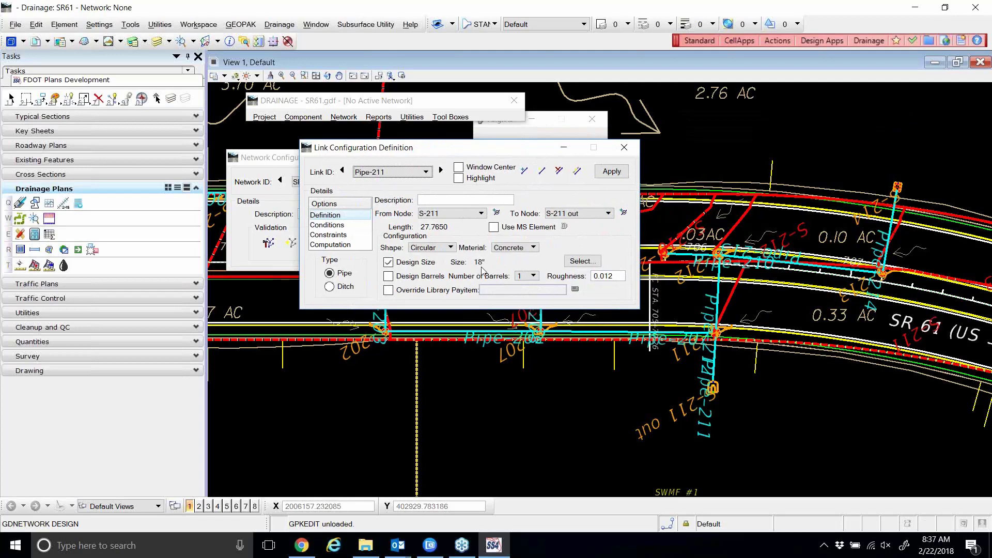
click(342, 171)
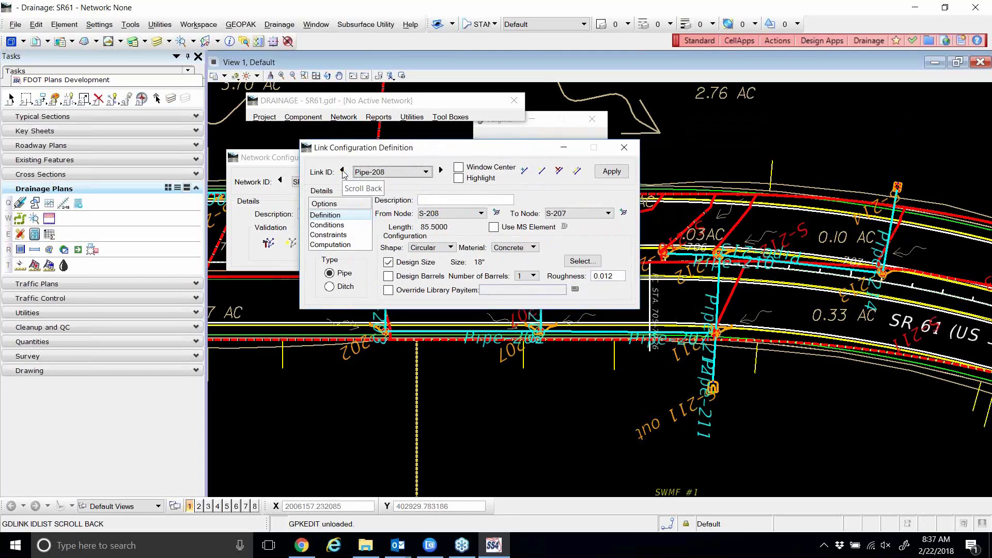
click(342, 171)
click(342, 171)
click(342, 171)
click(342, 171)
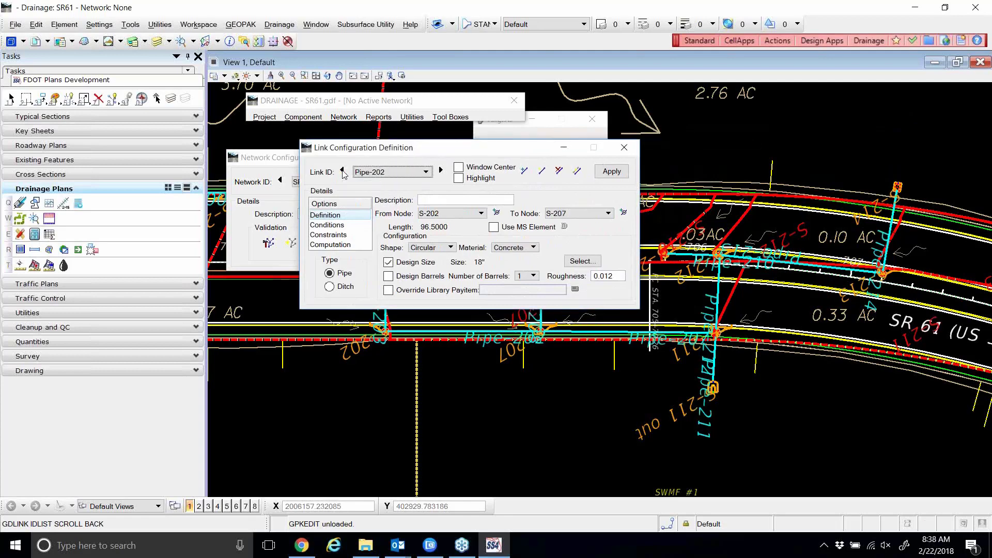
click(343, 171)
click(342, 171)
click(342, 171)
click(342, 171)
click(342, 172)
click(342, 171)
click(342, 171)
click(343, 171)
click(342, 171)
click(342, 171)
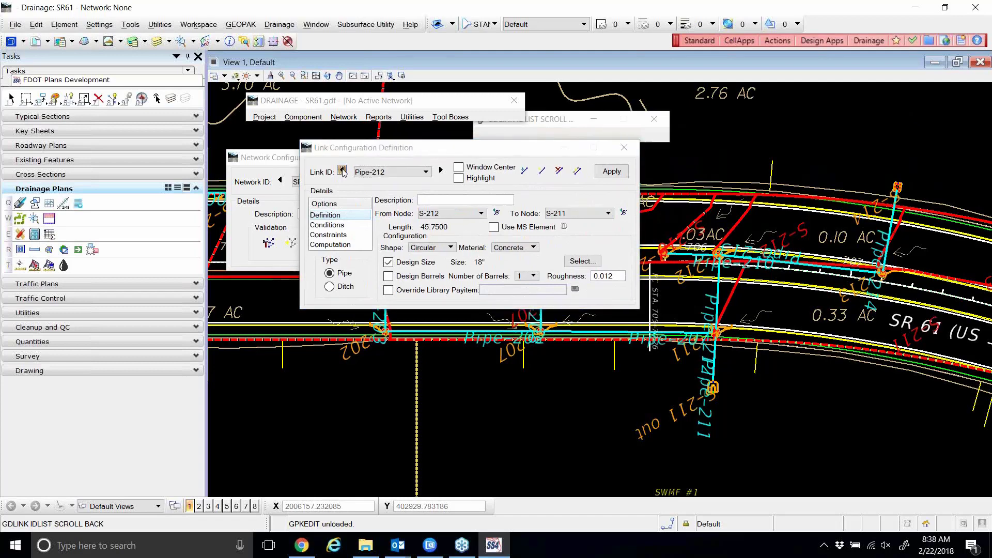
click(342, 171)
click(342, 171)
click(342, 171)
click(342, 171)
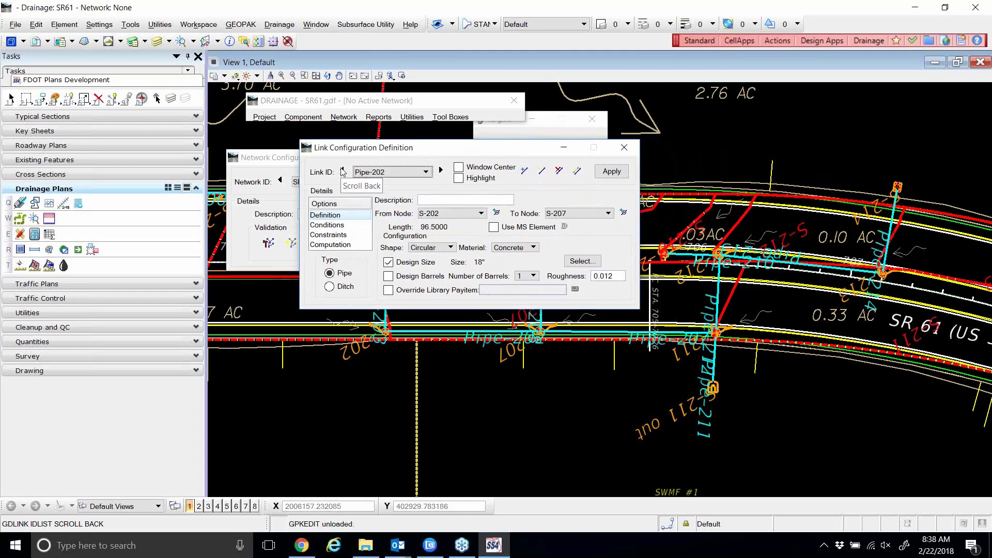
click(342, 171)
click(342, 171)
click(341, 171)
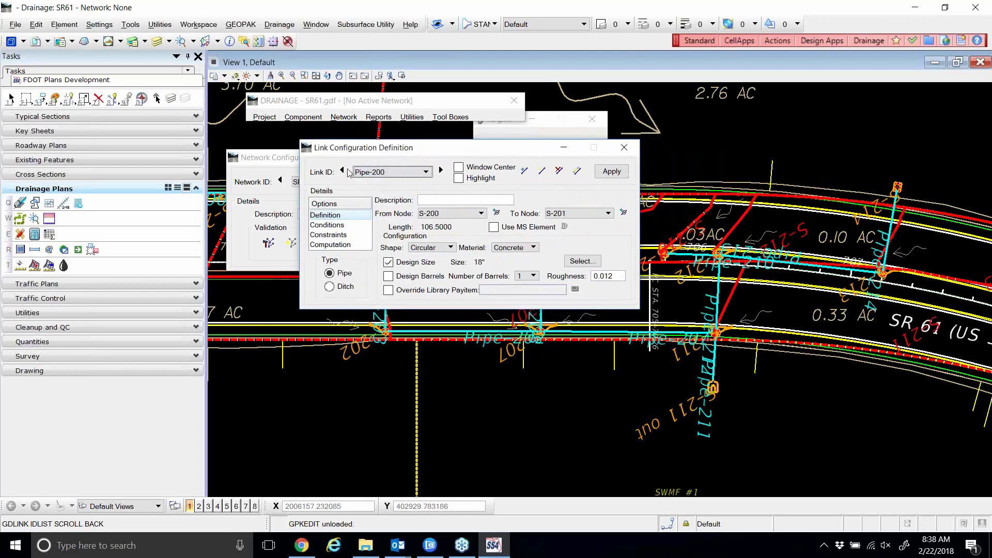
Step forward through the pipe links, checking the link list at Pipe-208, up to Pipe-213.
click(441, 171)
click(441, 171)
click(440, 171)
click(441, 171)
click(441, 171)
click(441, 171)
click(441, 171)
click(441, 171)
click(441, 171)
click(441, 171)
click(441, 171)
click(441, 171)
click(441, 171)
click(441, 171)
click(441, 171)
click(440, 171)
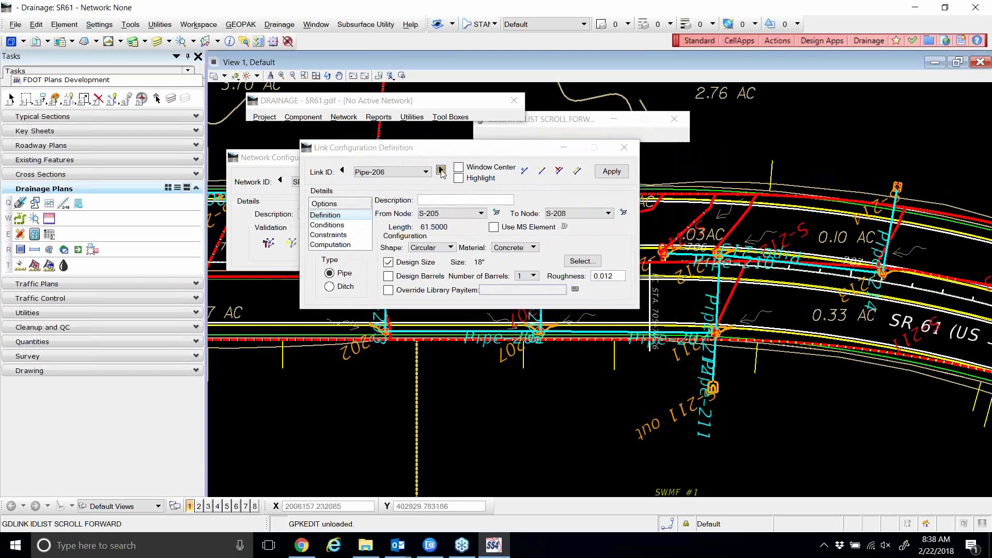
click(424, 172)
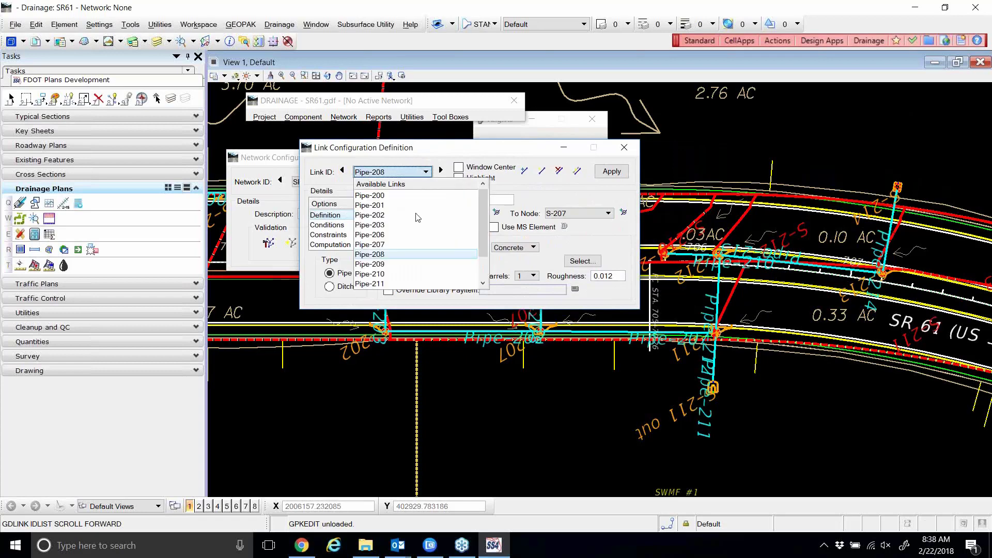
click(440, 171)
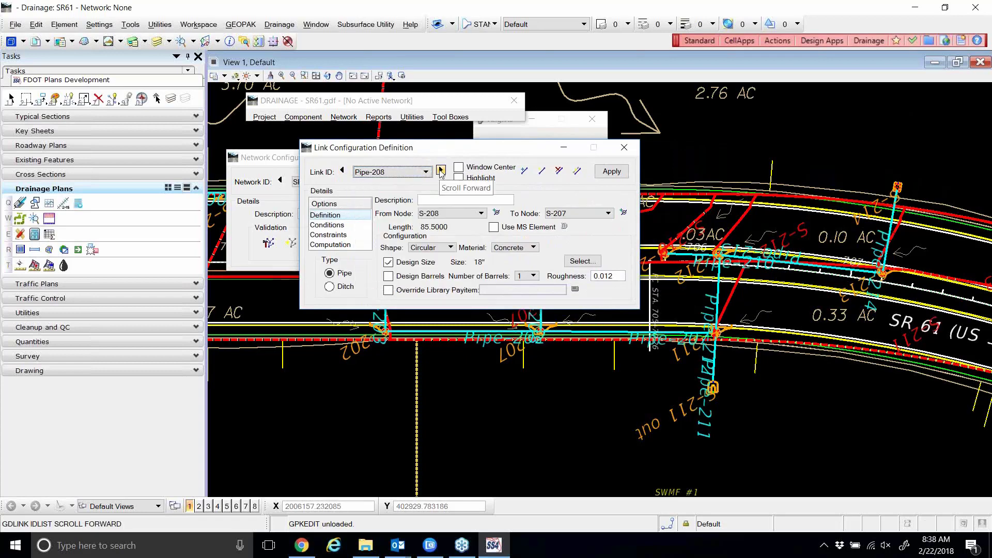
click(440, 171)
click(441, 171)
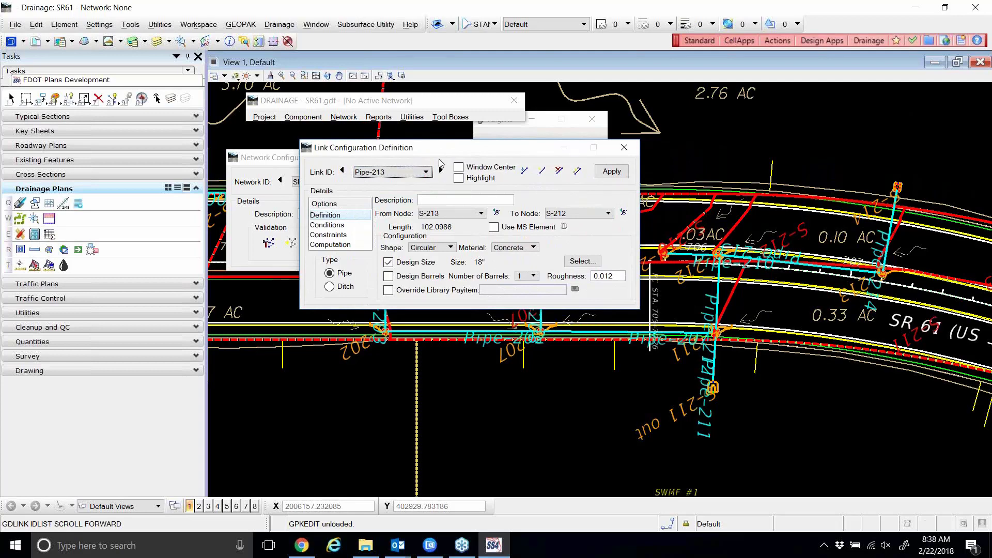
Place Pipe-213's link window beside the network settings and toggle its Design Size off, apply, then on.
mouse_move(448, 154)
mouse_down()
mouse_move(462, 174)
mouse_move(486, 174)
mouse_move(457, 159)
mouse_up()
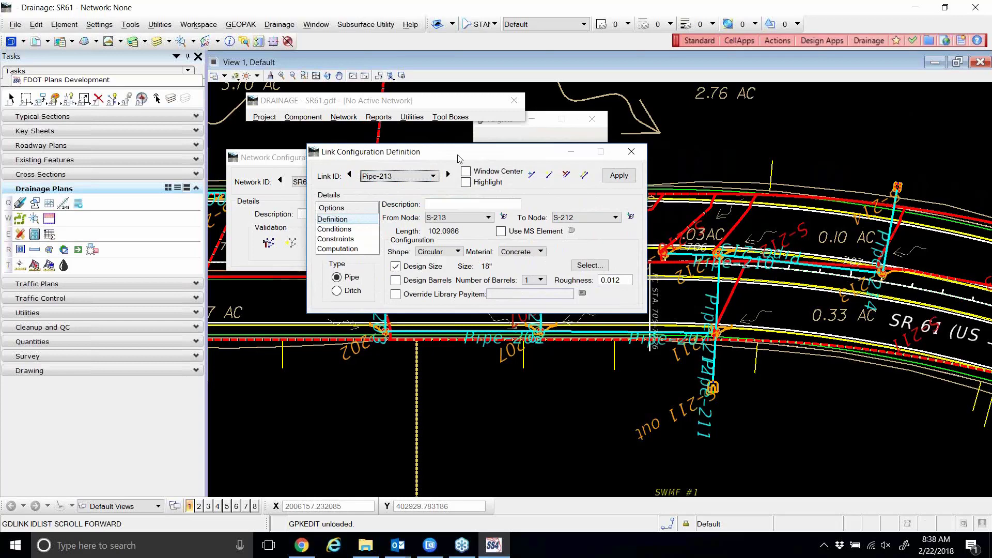
drag(458, 158, 496, 177)
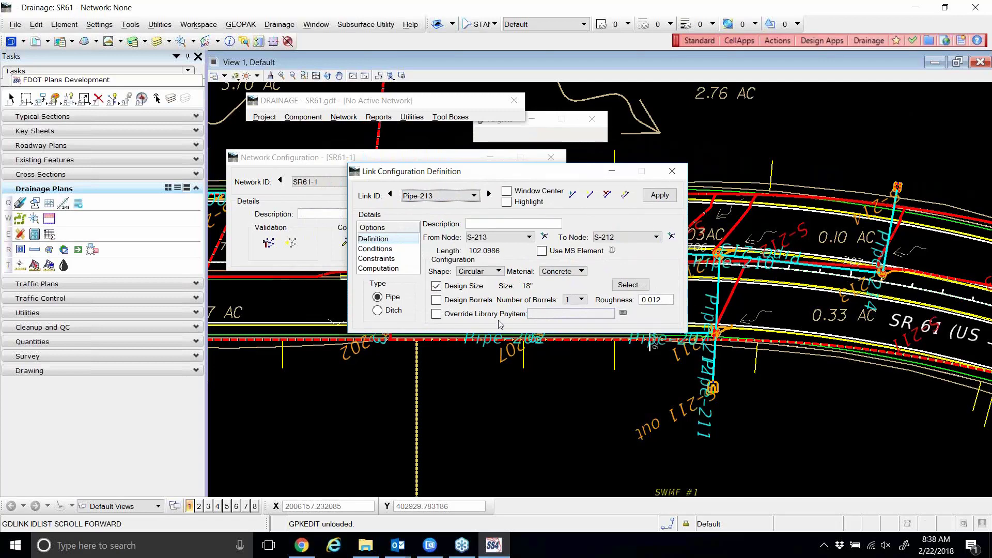
drag(430, 173, 469, 291)
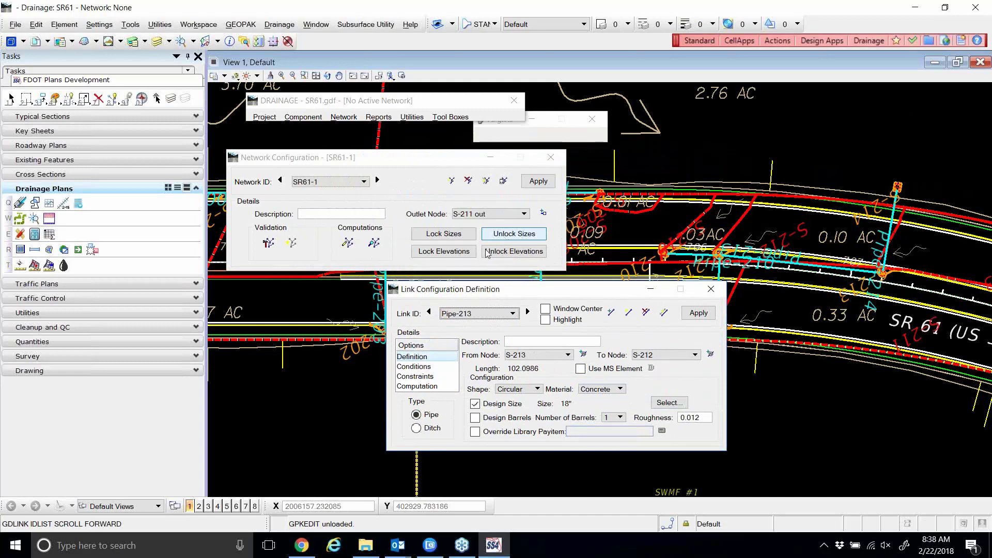
mouse_move(490, 288)
mouse_down()
mouse_move(647, 166)
mouse_move(676, 158)
mouse_up()
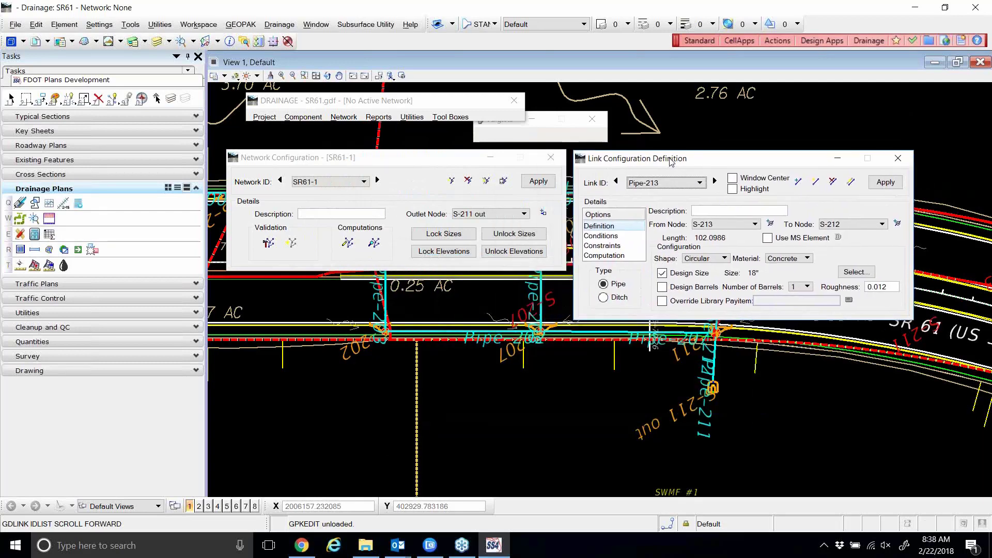
click(663, 273)
click(891, 186)
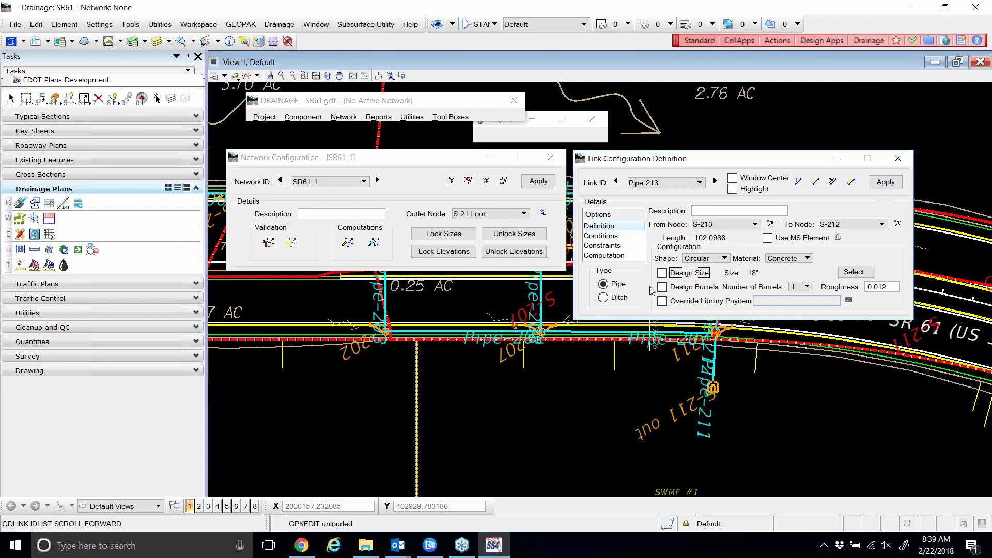
click(662, 273)
Unlock all network pipe sizes and rerun SR61-1's hydraulic computations, accepting the warnings notice.
click(903, 156)
click(524, 234)
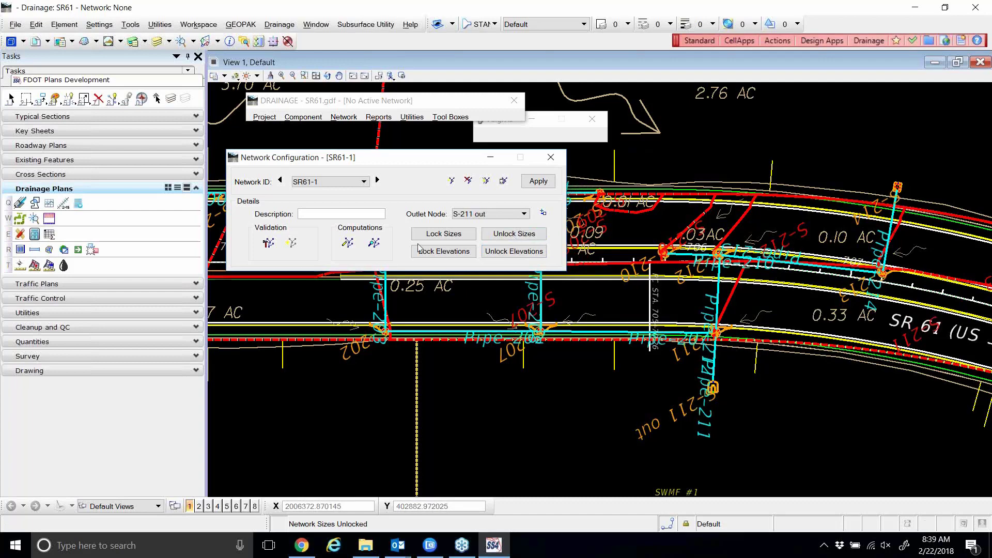
click(348, 243)
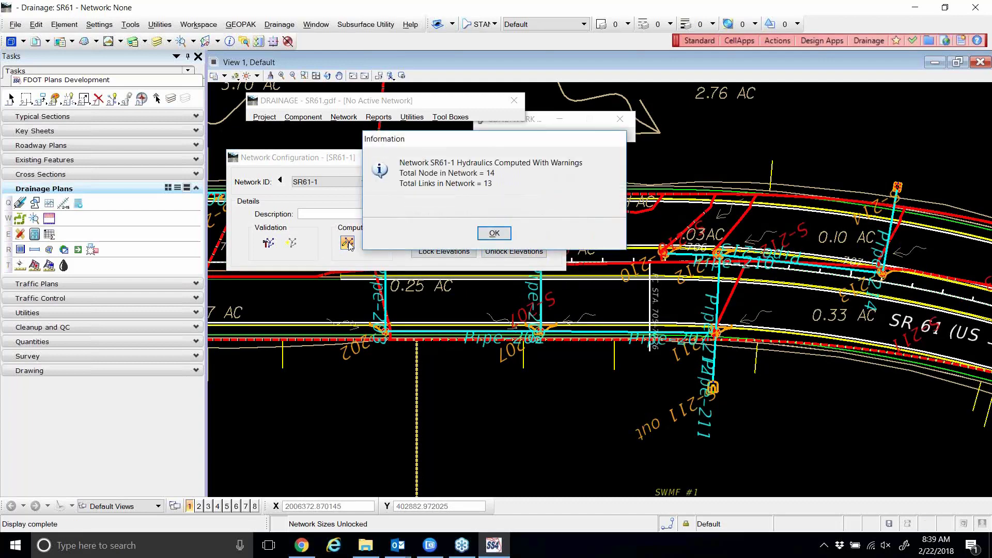
click(495, 235)
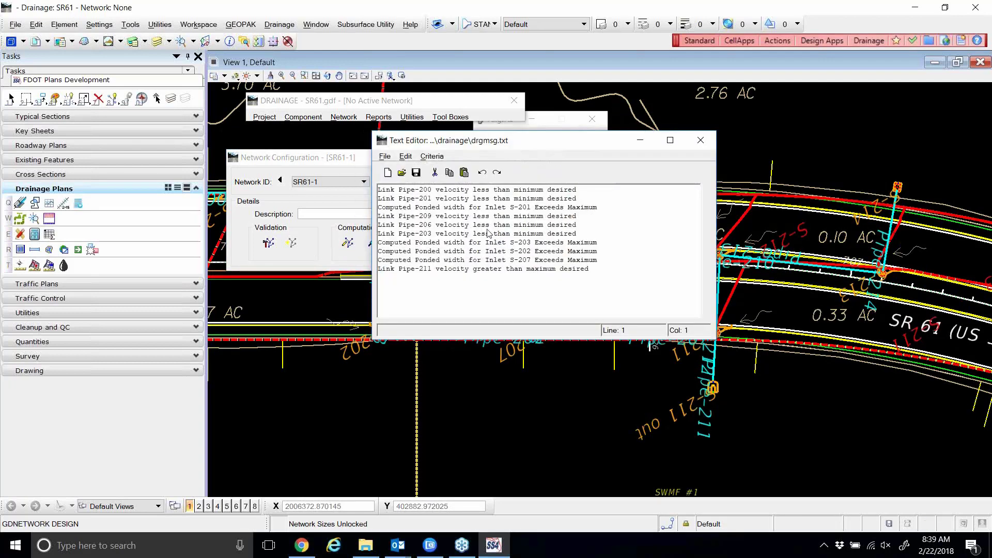
Reopen the link definition for editing Pipe-213 via Component > Link > Edit.
click(303, 117)
mouse_move(322, 158)
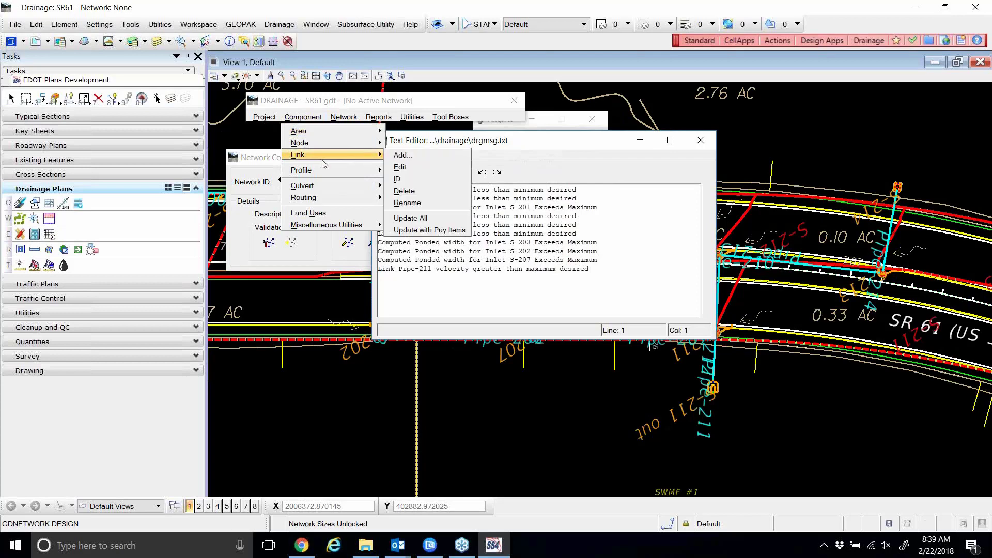
click(416, 167)
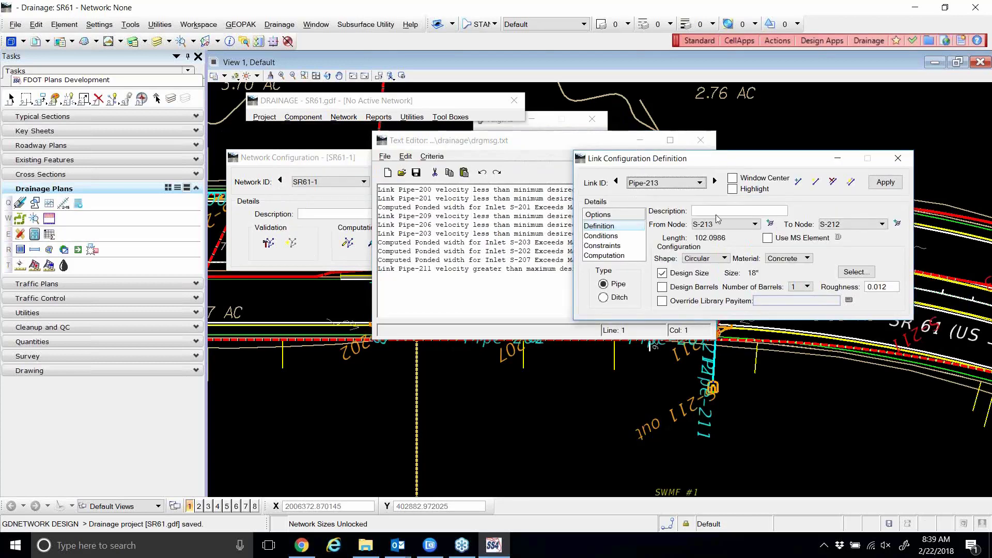
Step the Link ID forward to Pipe-207 and shift the link definition window left.
click(715, 181)
click(715, 181)
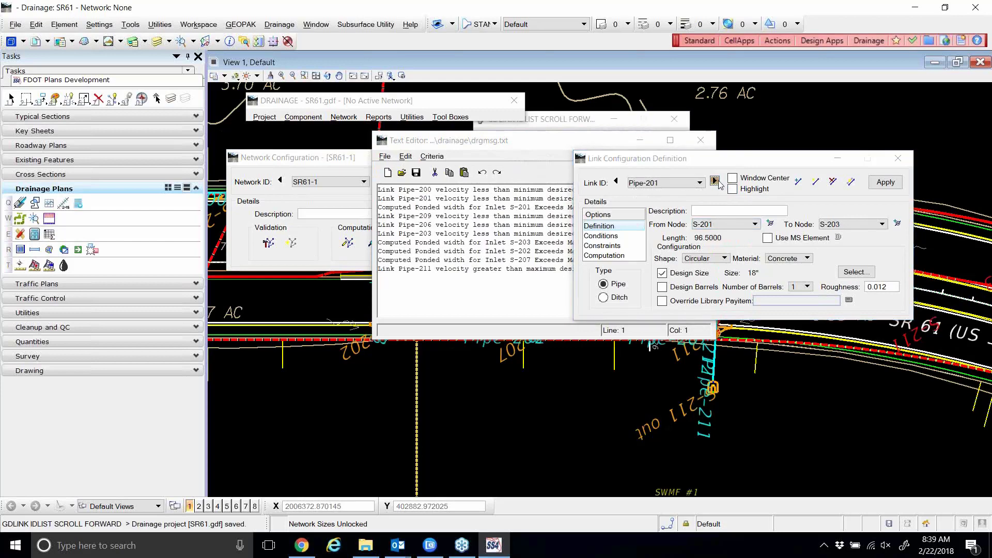
click(715, 181)
click(714, 181)
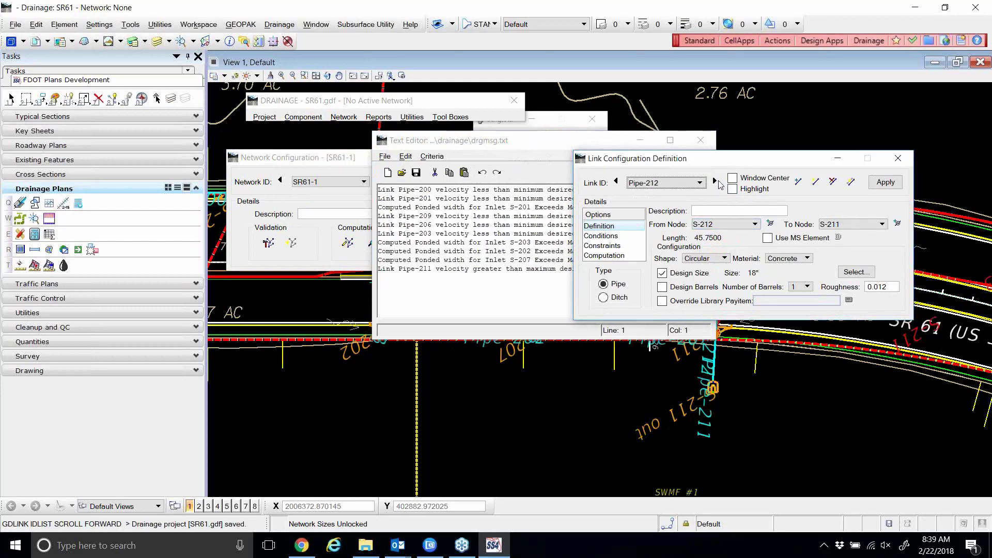
click(715, 181)
click(714, 181)
drag(706, 165, 492, 164)
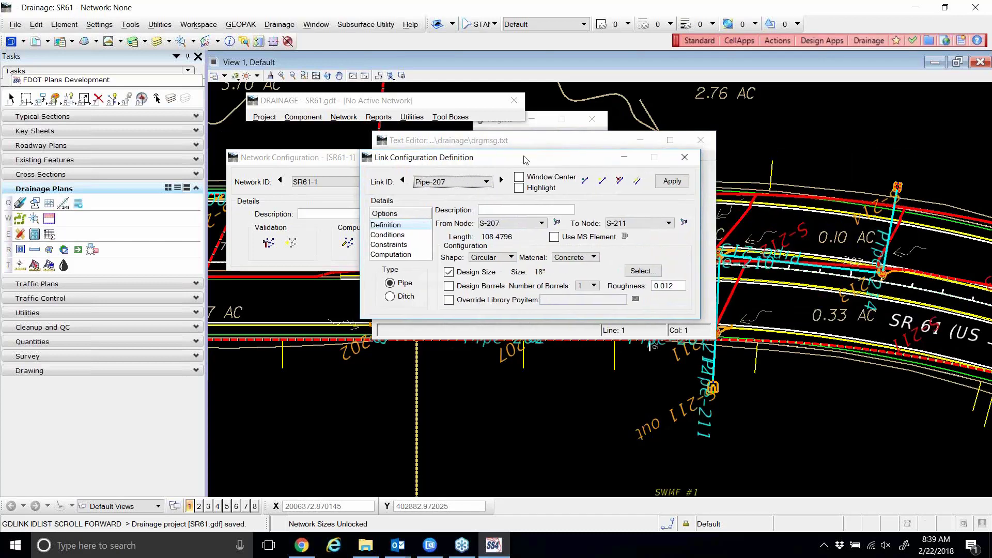
drag(523, 158, 512, 158)
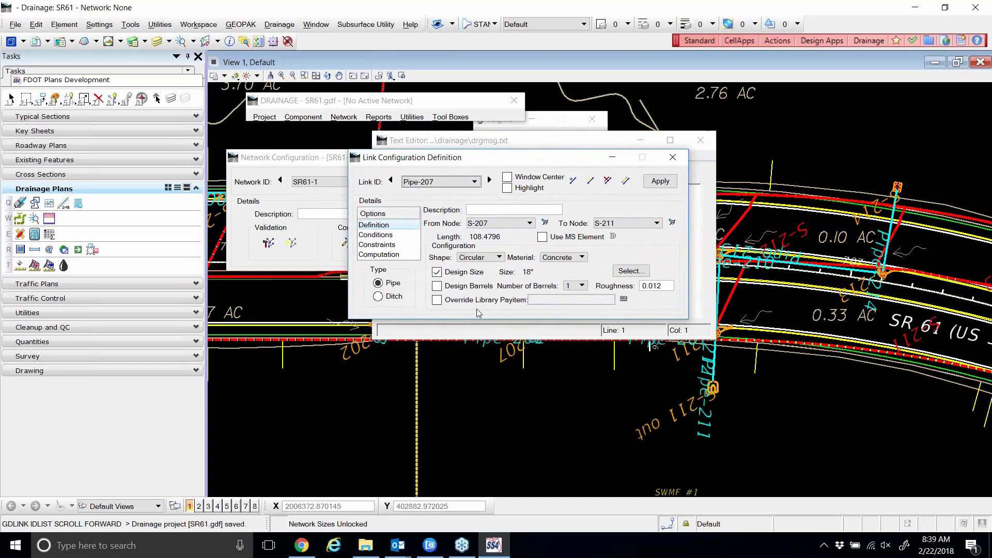
Give Pipe-207 a 90" pipe size, apply it, and close the link definition.
click(631, 271)
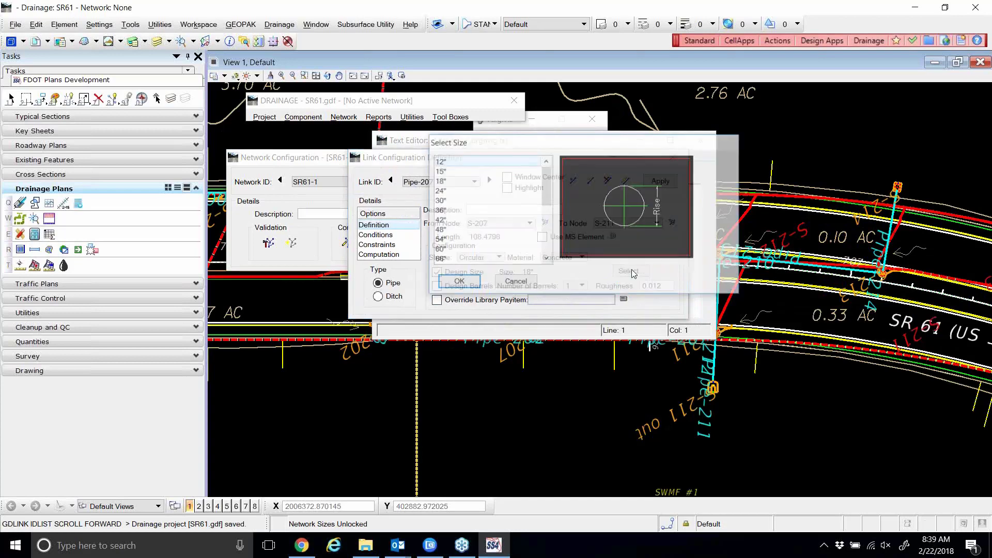
scroll(502, 241, down, 5)
scroll(502, 241, down, 1)
click(450, 211)
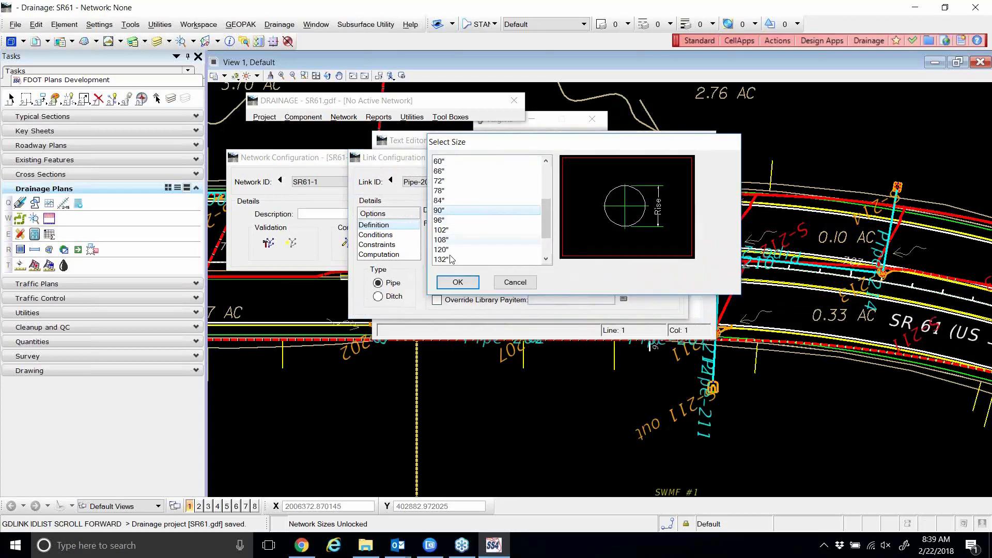
click(457, 282)
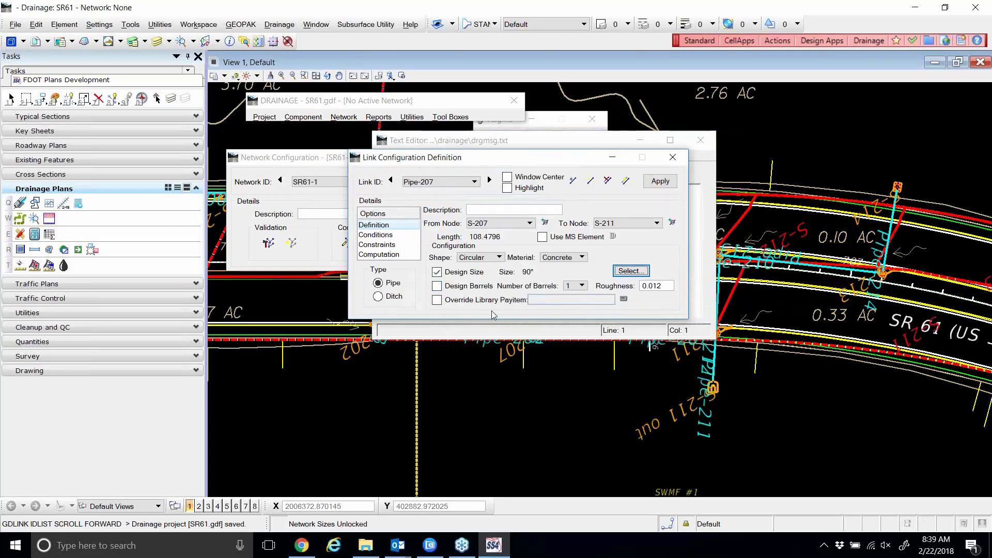
click(664, 182)
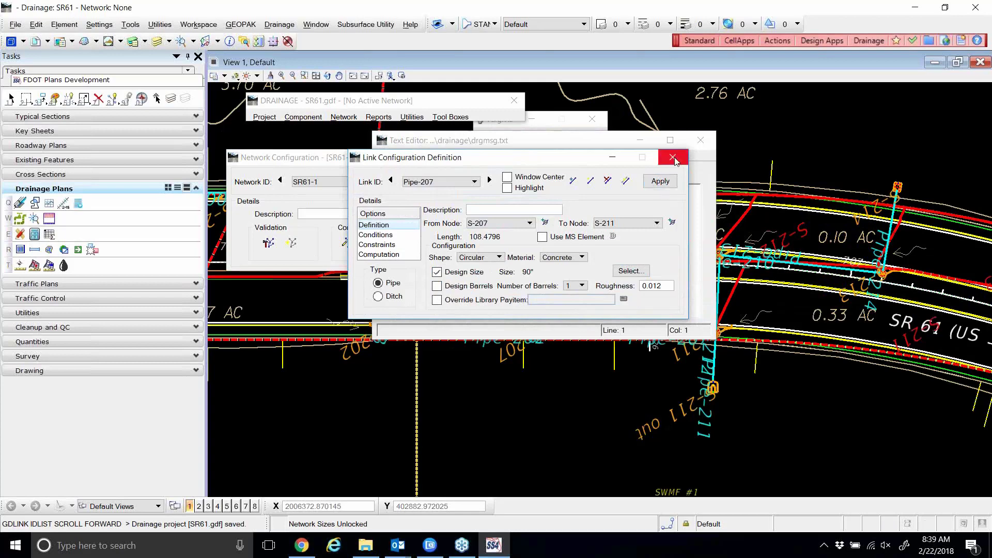
click(673, 157)
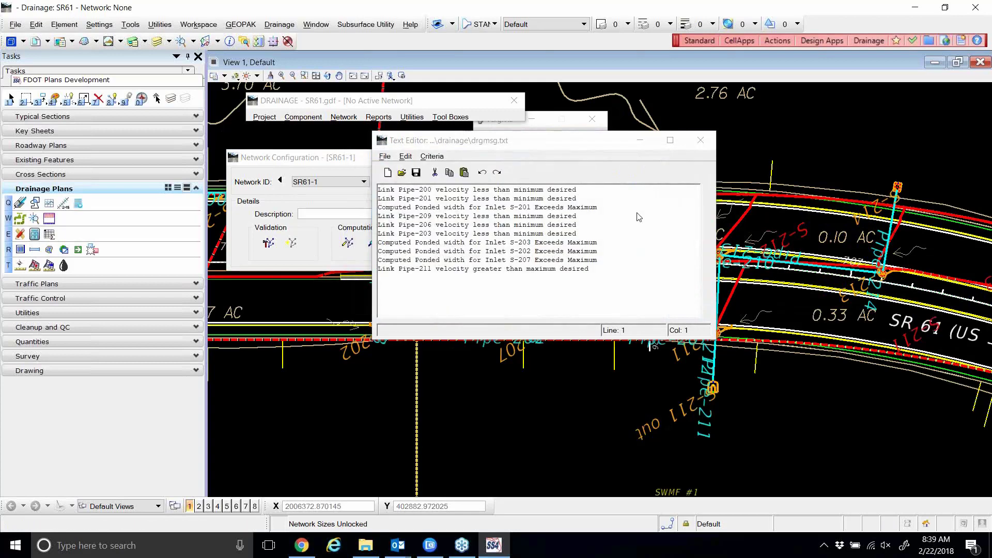
Close the warning log, unlock pipe sizes, and rerun the network computations, accepting the warnings.
click(701, 142)
click(514, 233)
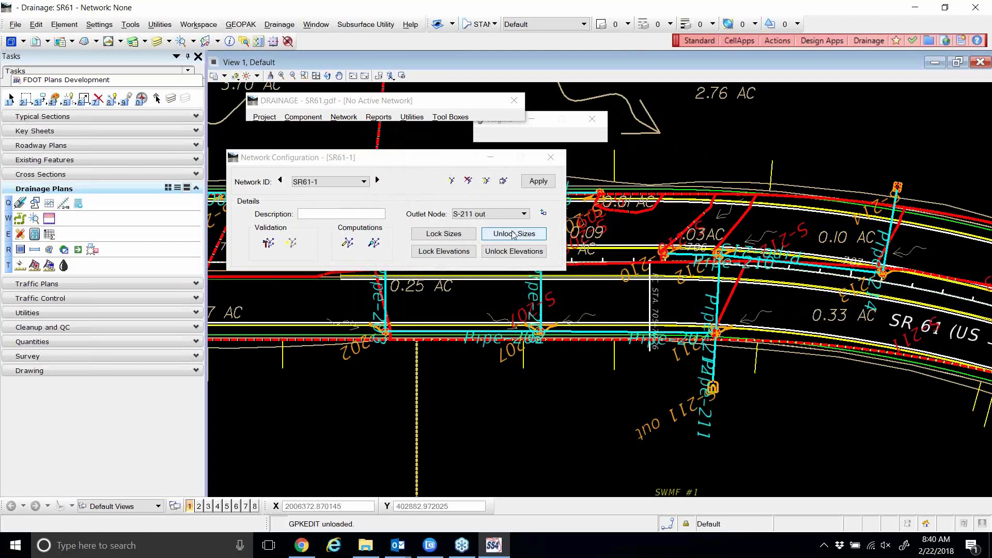
click(347, 243)
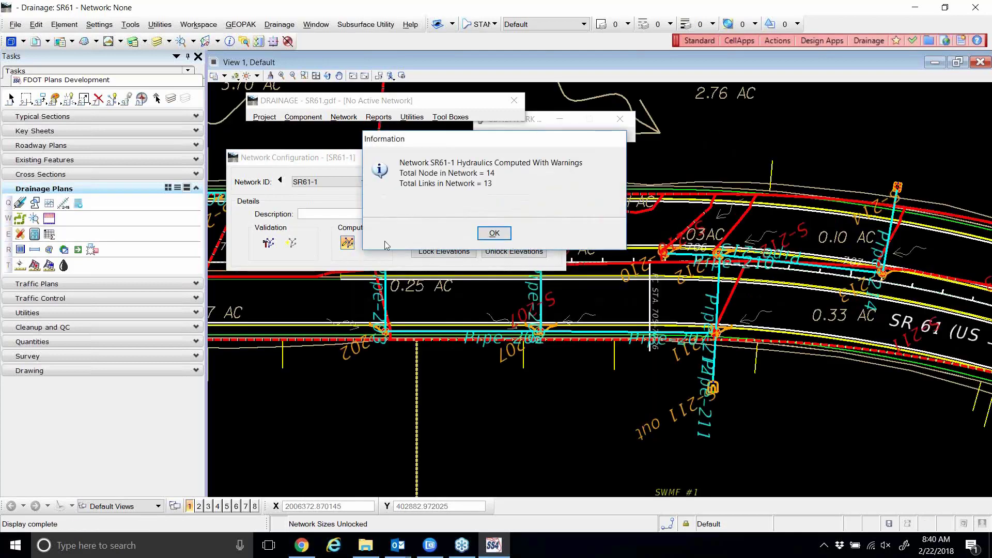
click(496, 231)
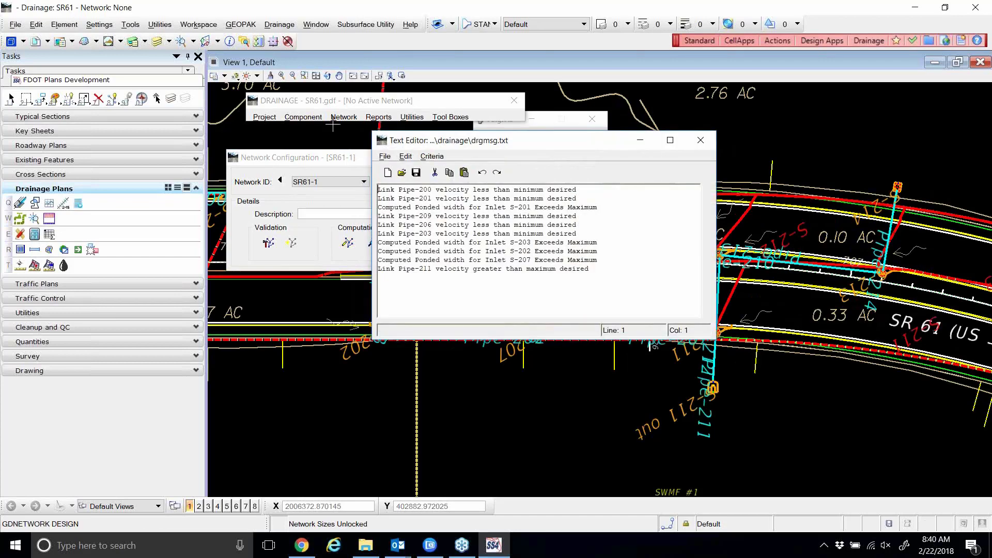
Open the Link Configuration Definition for Pipe-207 via Component > Link > Edit.
click(307, 118)
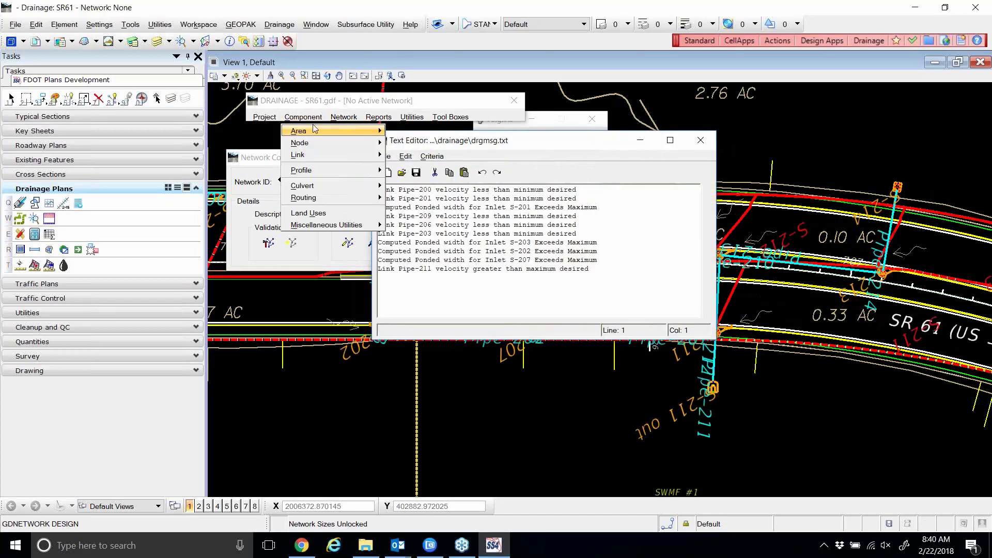
mouse_move(350, 161)
click(401, 167)
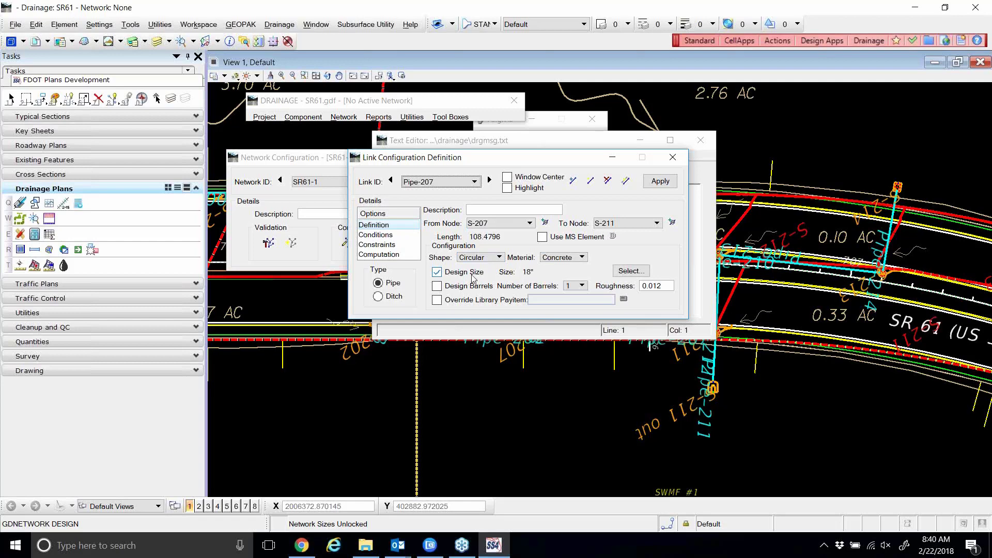
Switch to Pipe-200 and apply rise constraints of minimum 1 and maximum 2.
click(443, 183)
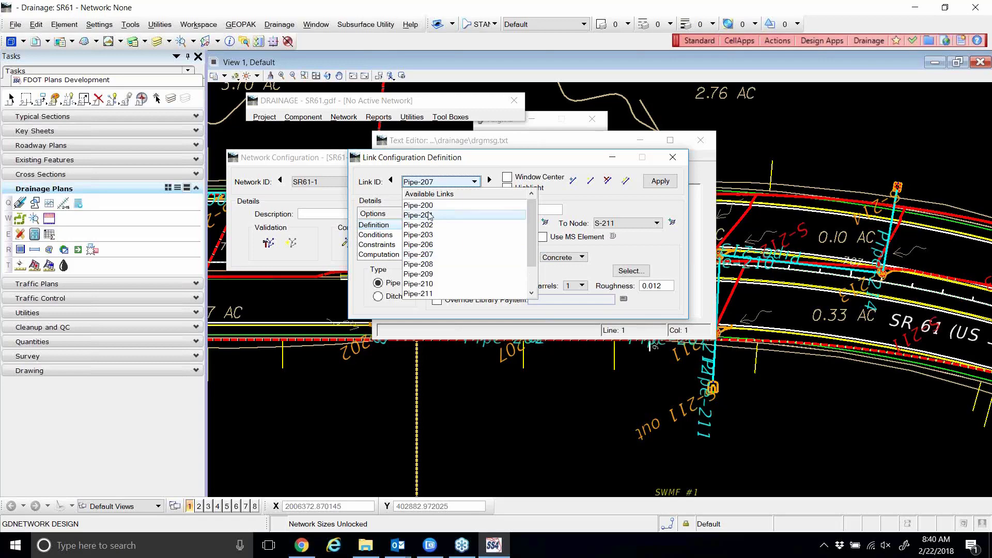
click(419, 205)
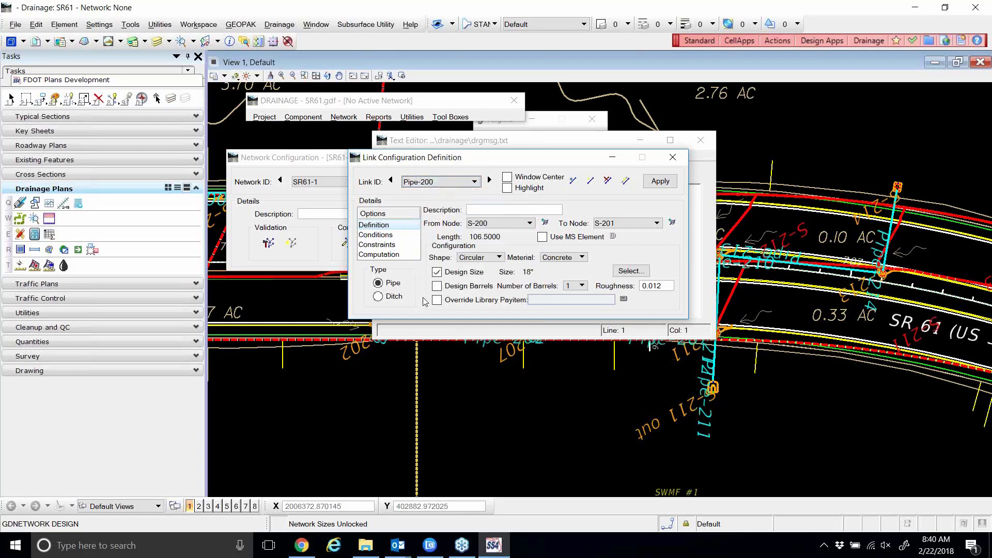
click(382, 245)
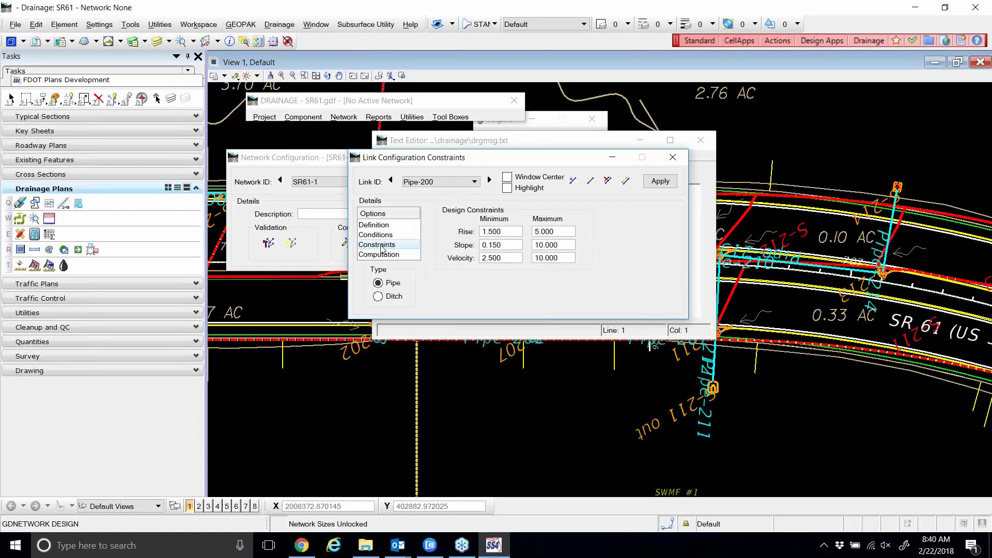
key(Tab)
text(1)
key(Tab)
text(2)
key(Tab)
click(659, 181)
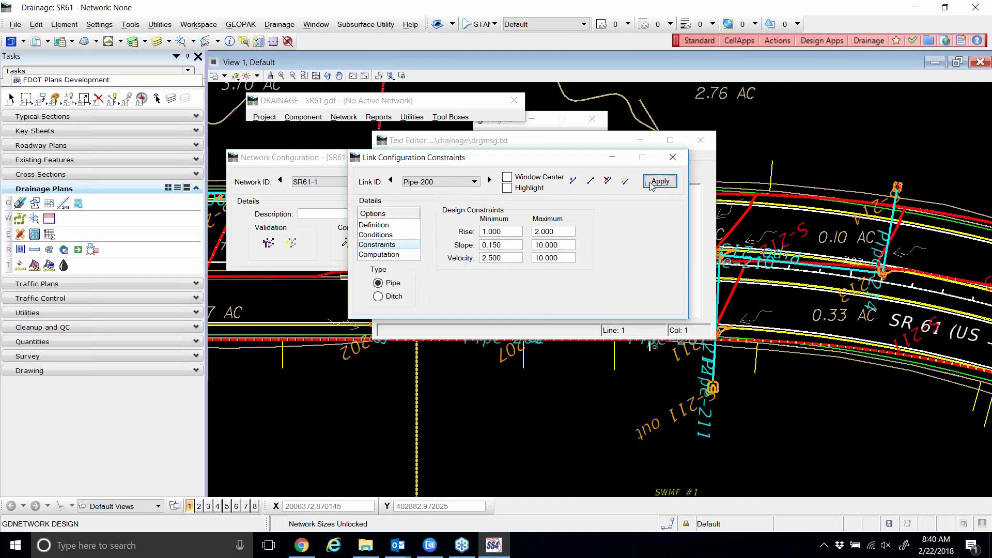
Set Pipe-200's definition to a fixed 12" pipe size.
click(377, 225)
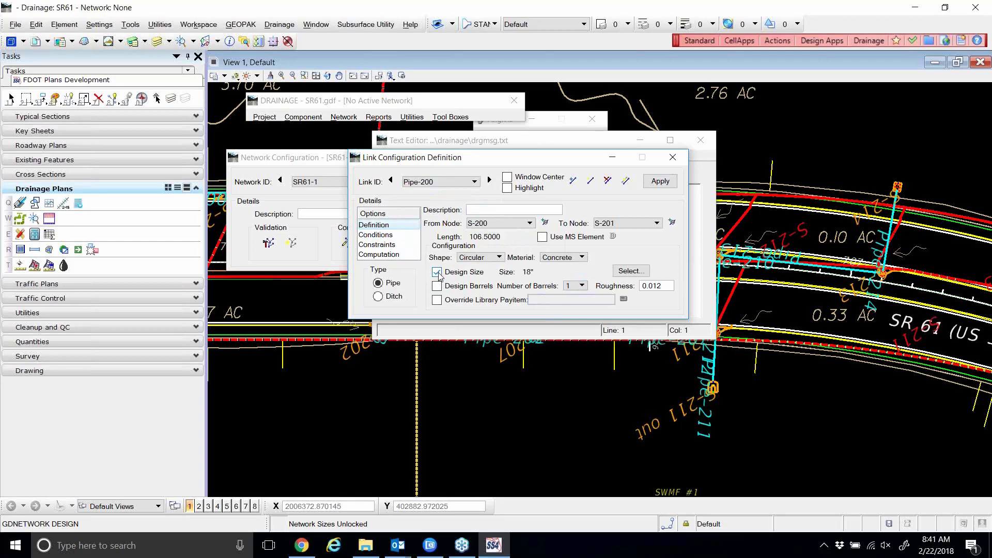
click(631, 270)
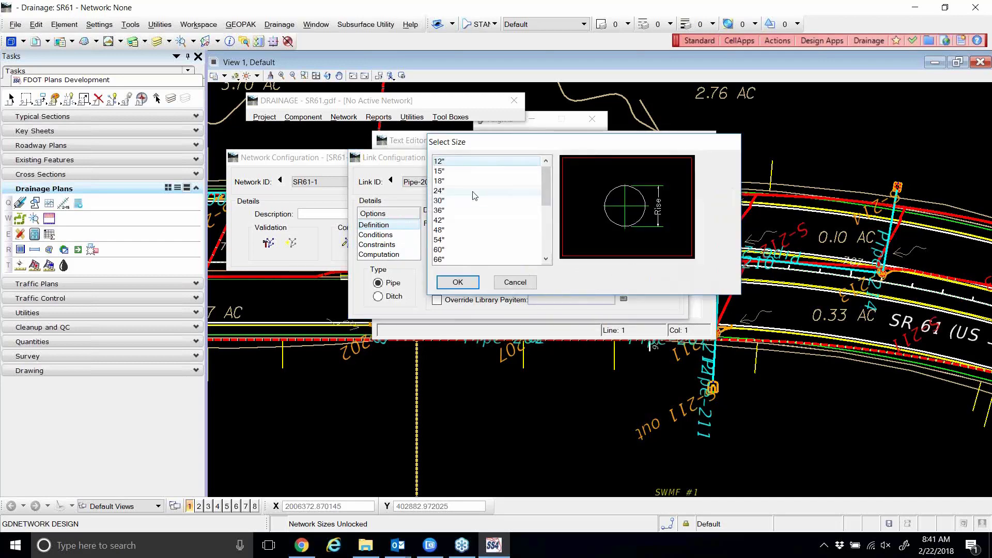
click(457, 282)
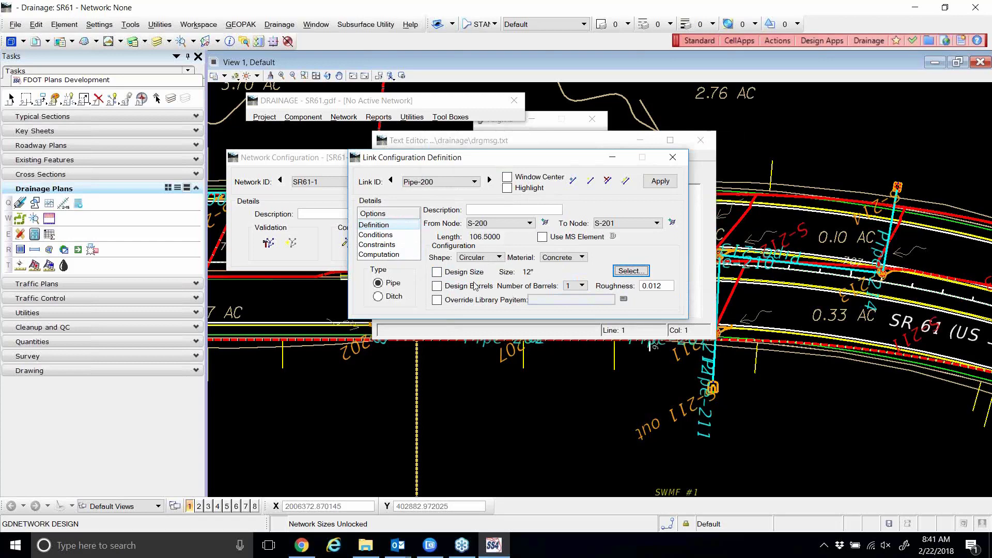
Enable Design Barrels for Pipe-200 and apply the change.
click(437, 286)
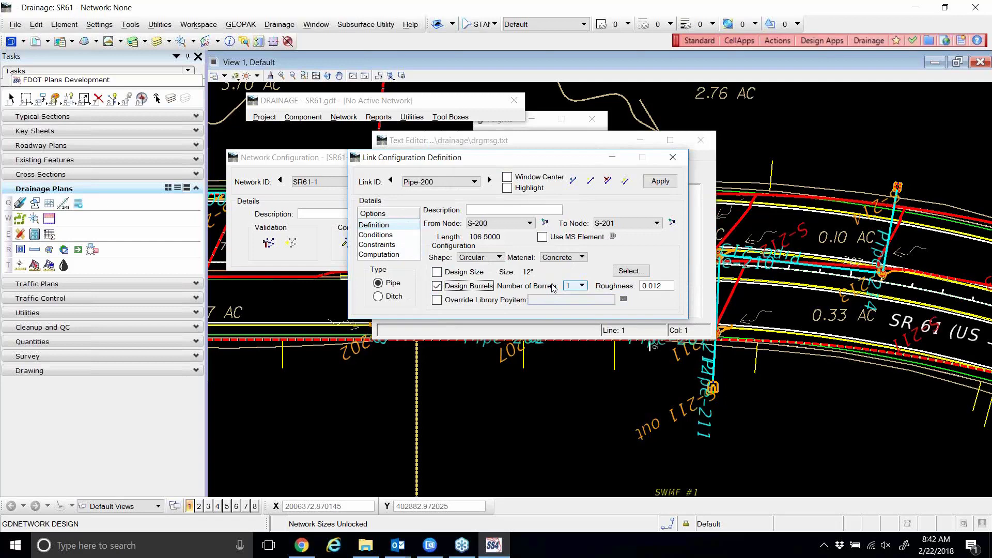
click(661, 182)
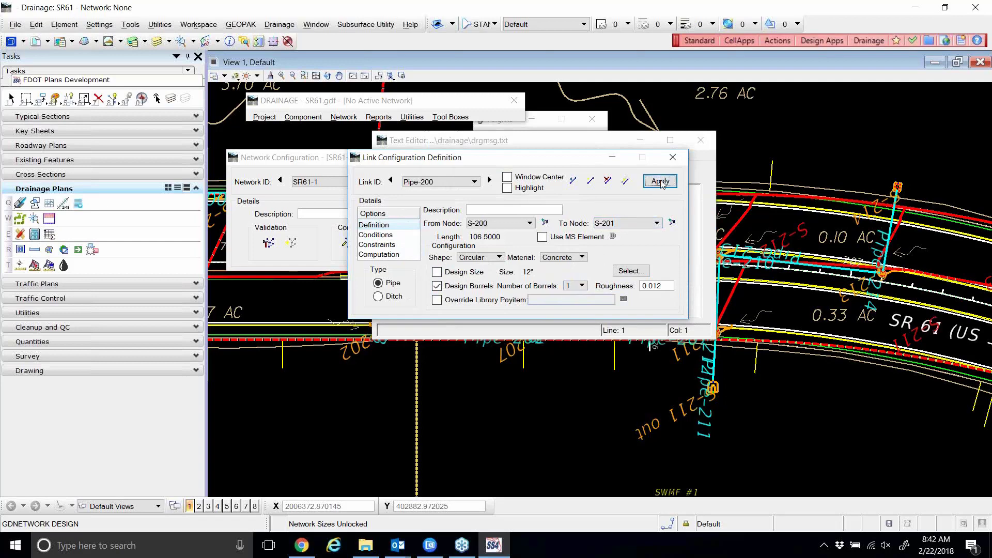
Close the link settings and warning log, then rerun the SR61-1 network design.
click(673, 157)
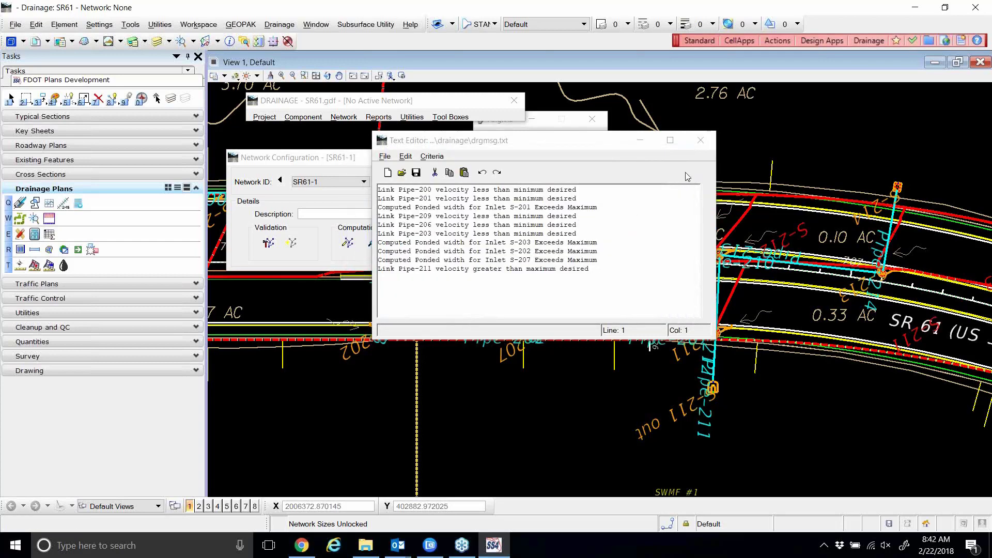
click(701, 141)
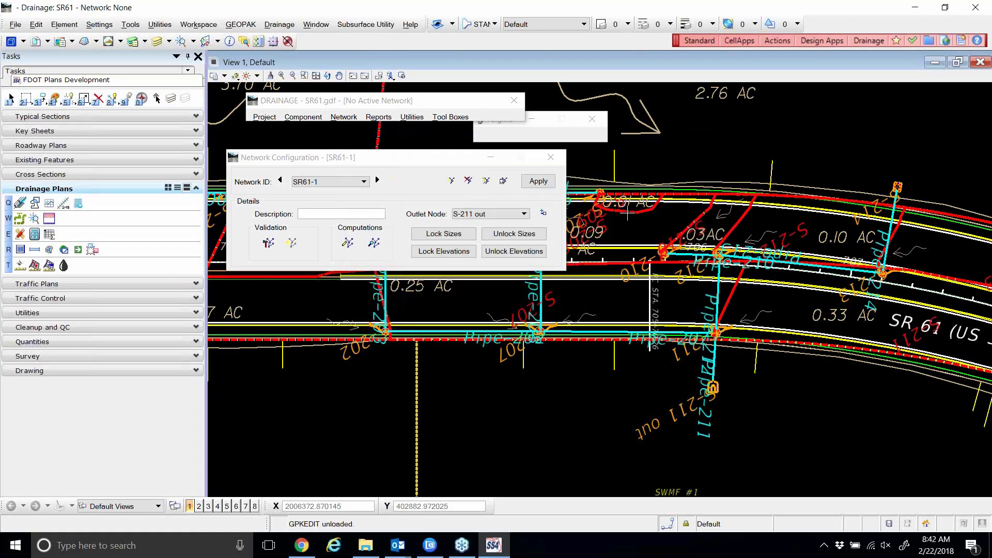
click(346, 244)
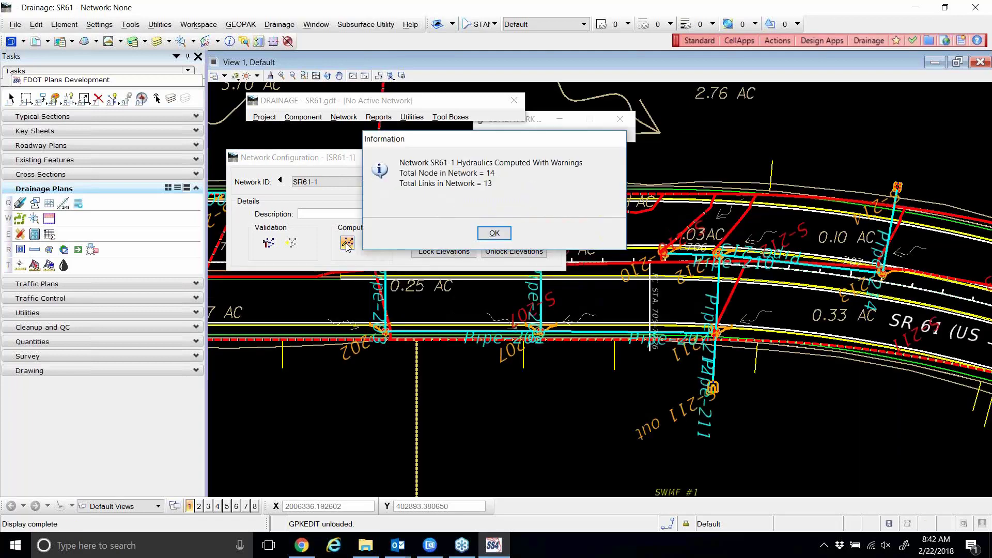
click(494, 233)
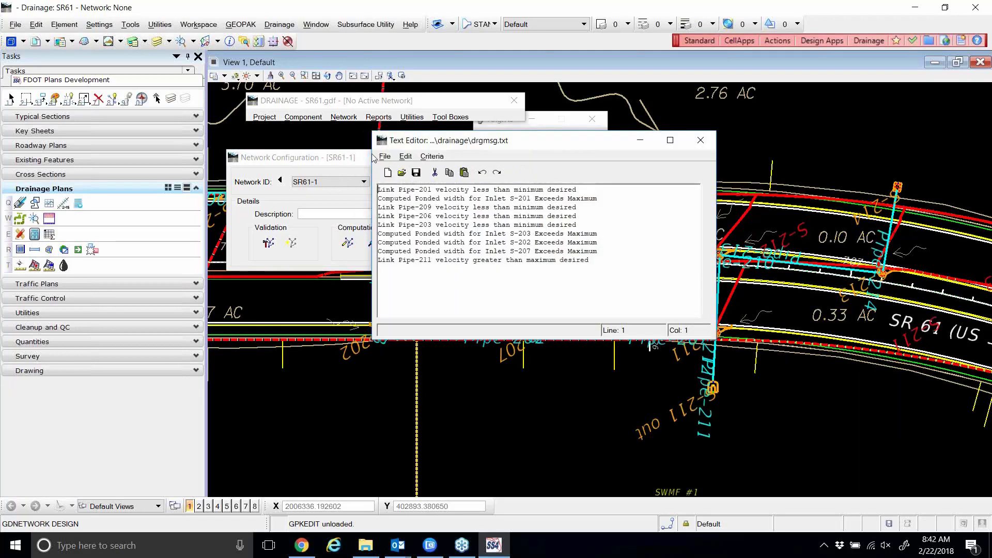
Set Pipe-200's Number of Barrels to 10 and apply it.
click(307, 122)
mouse_move(330, 154)
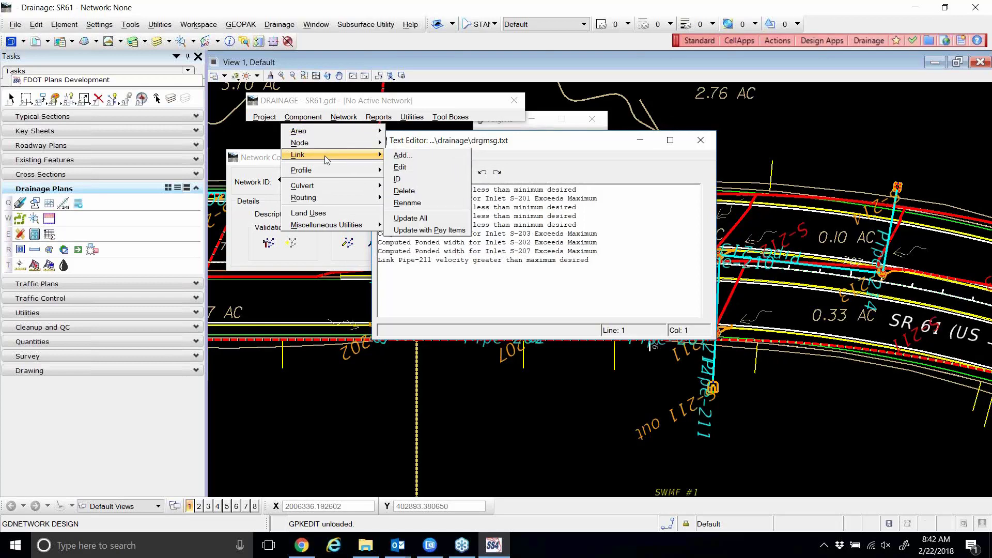
click(399, 167)
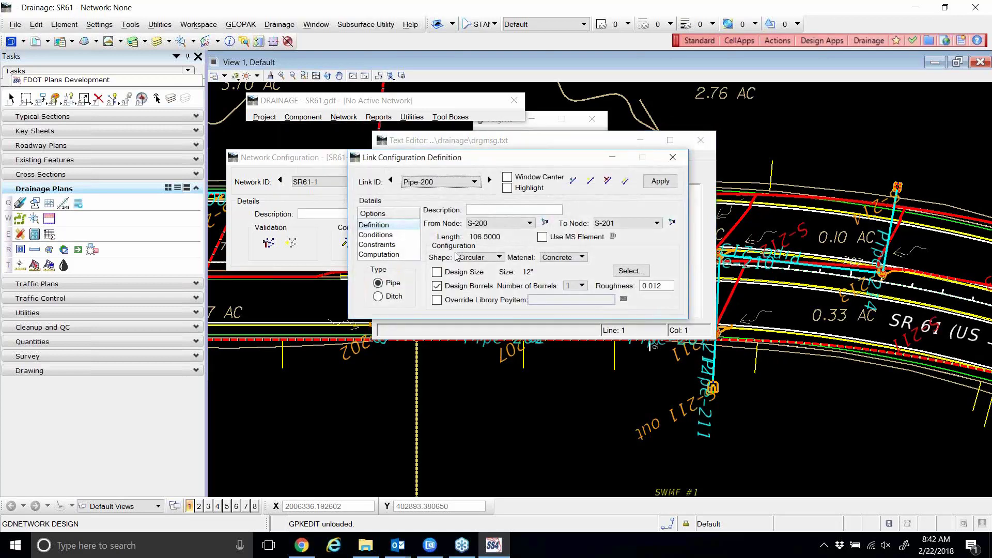
drag(544, 163, 591, 163)
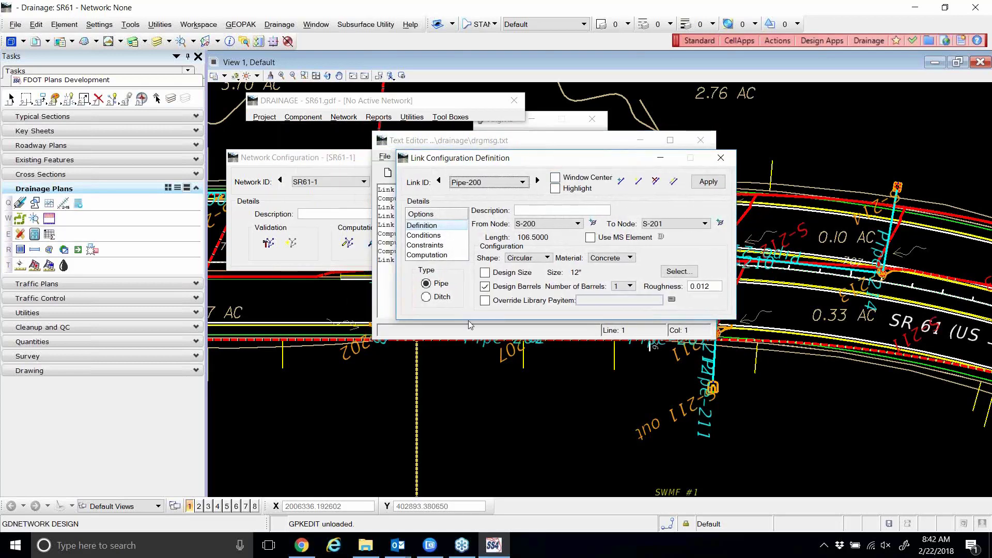
click(630, 287)
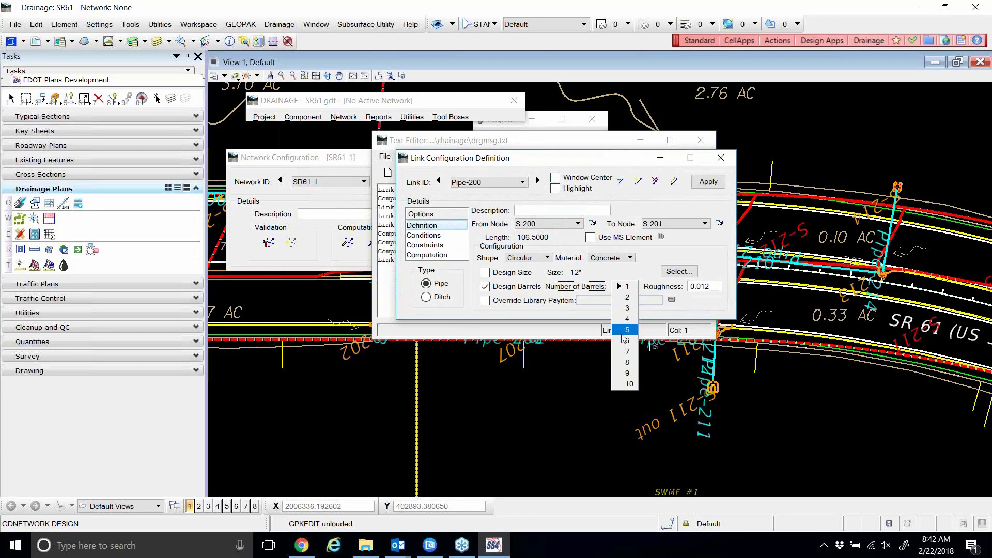
click(623, 386)
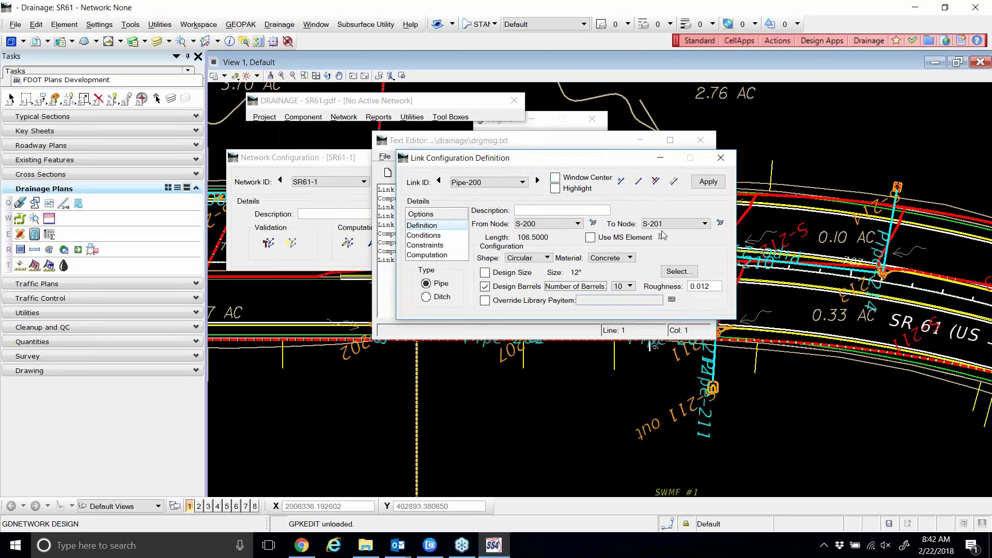
click(708, 181)
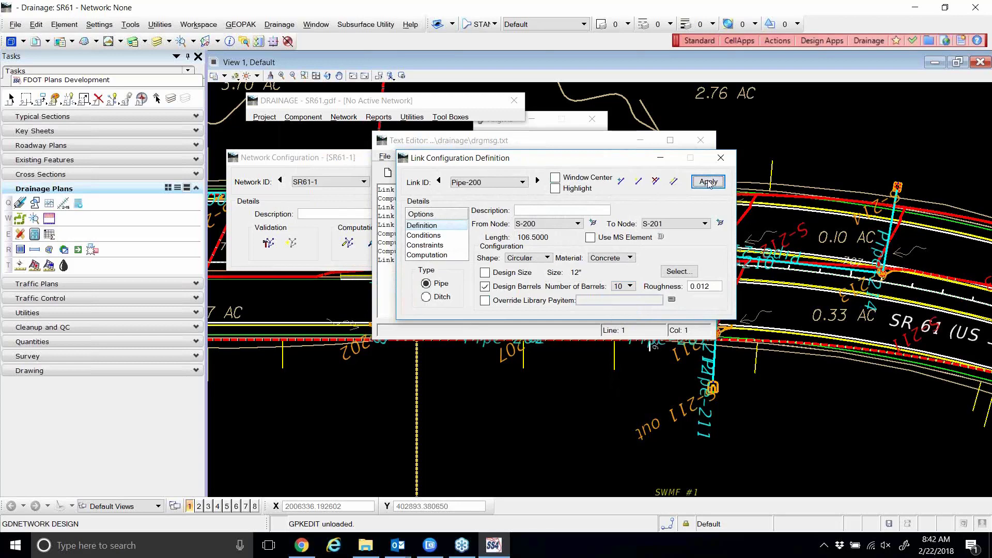
Close the dialogs and run the network design again to see the new warnings.
click(721, 157)
click(701, 141)
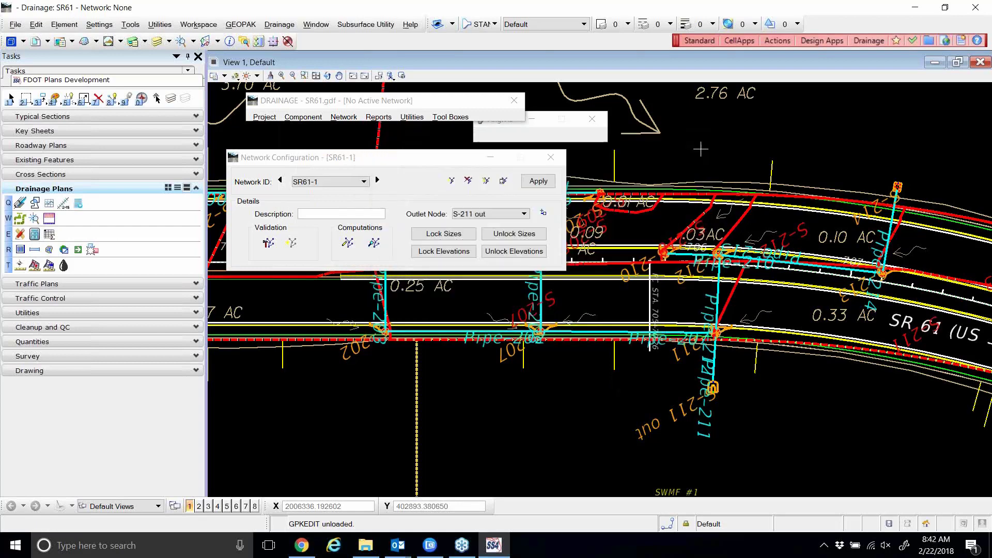
click(348, 243)
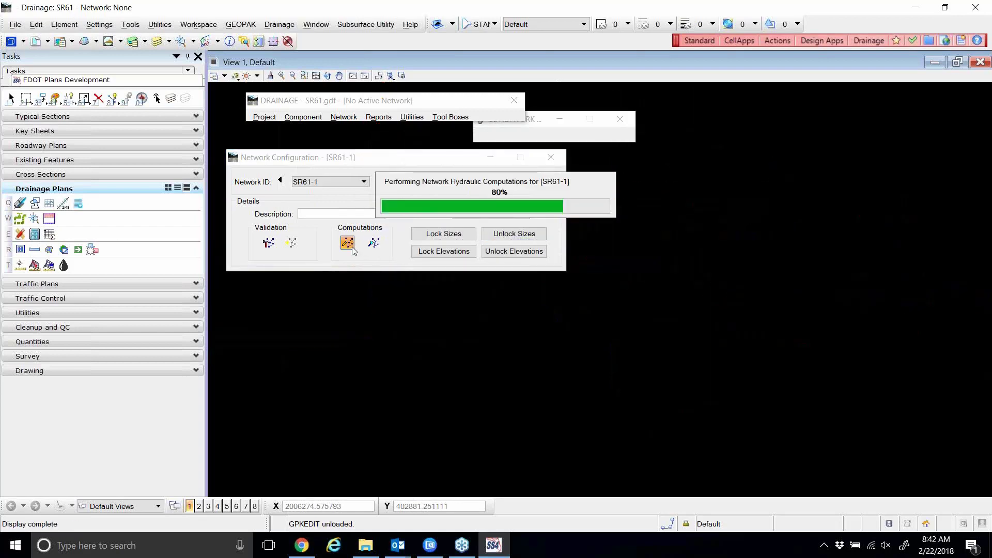
click(505, 233)
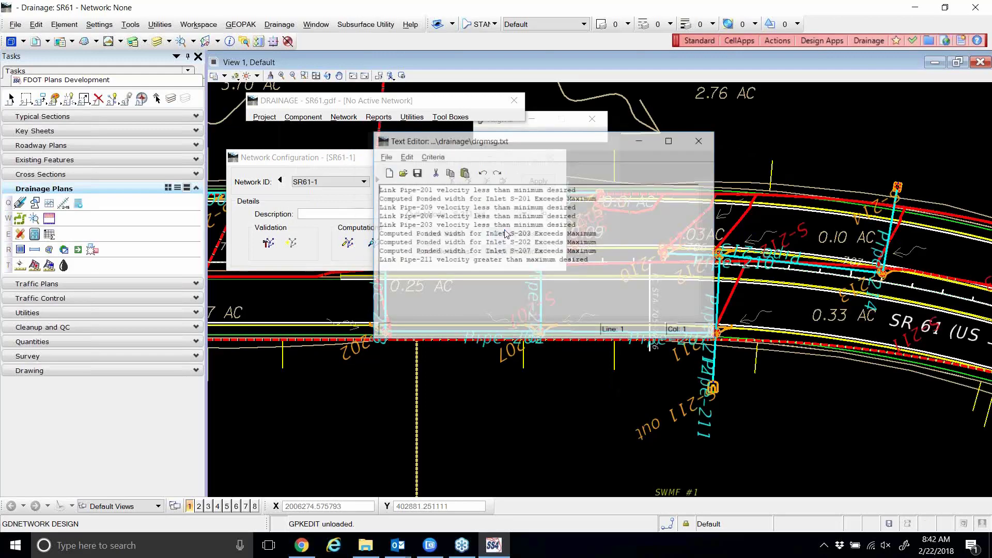
Switch Pipe-200 from Design Barrels to Design Size and apply the change.
click(701, 141)
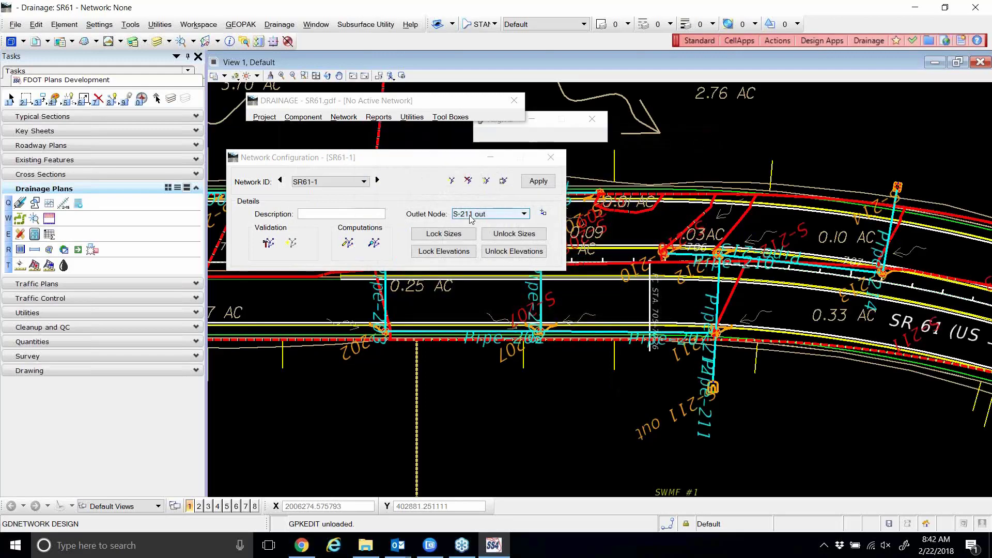
click(306, 118)
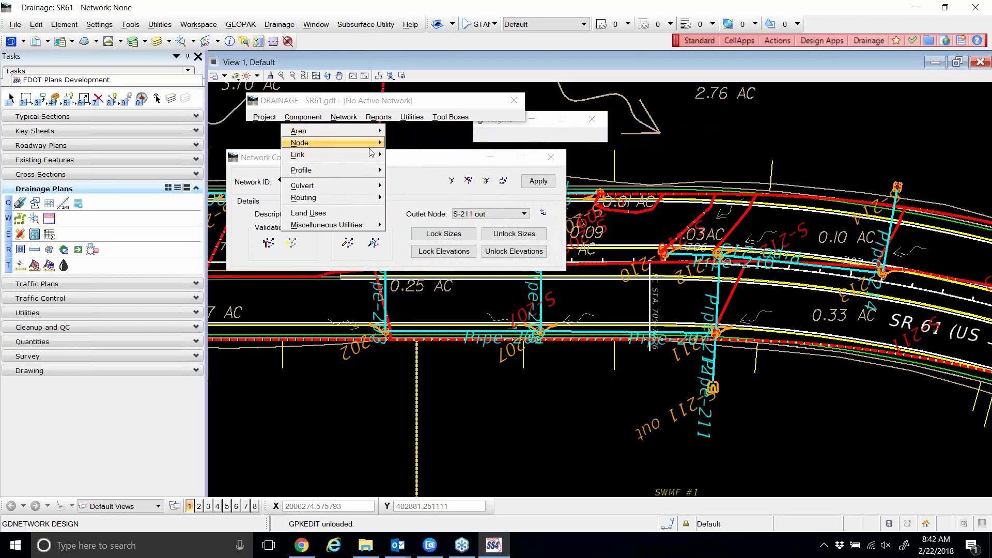
click(399, 168)
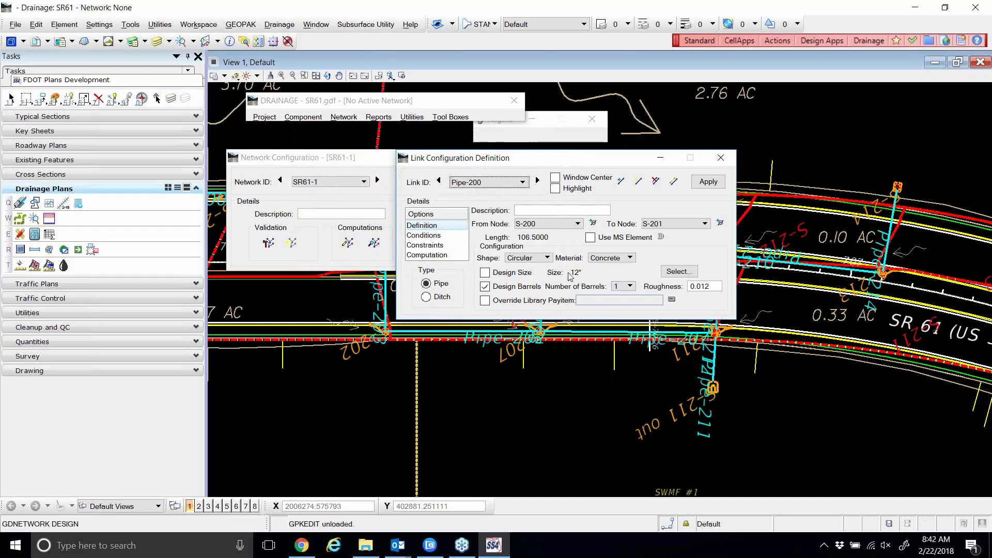
click(485, 287)
click(484, 273)
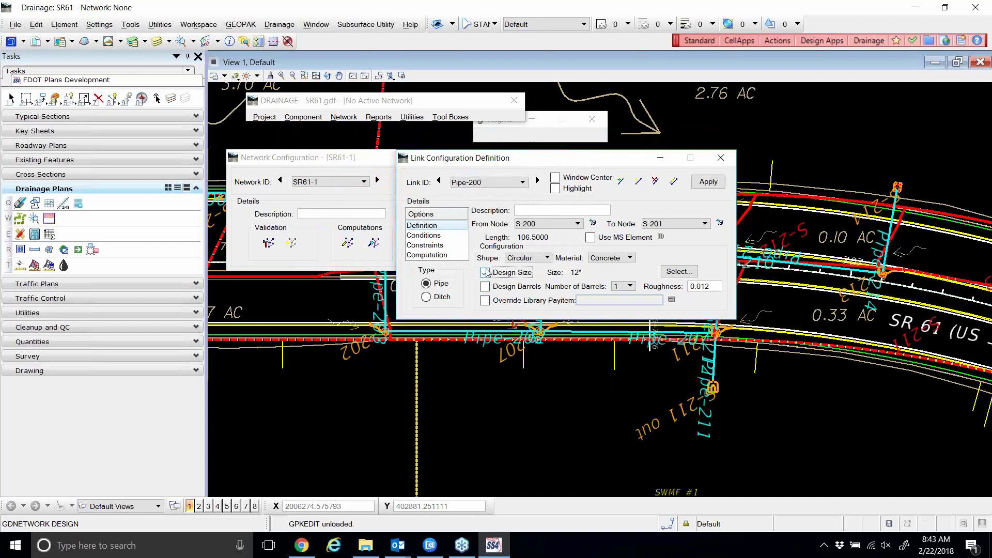
click(697, 184)
click(721, 158)
Recompute SR61-1's hydraulics, review the drgmsg.txt warnings, then close the log.
click(347, 242)
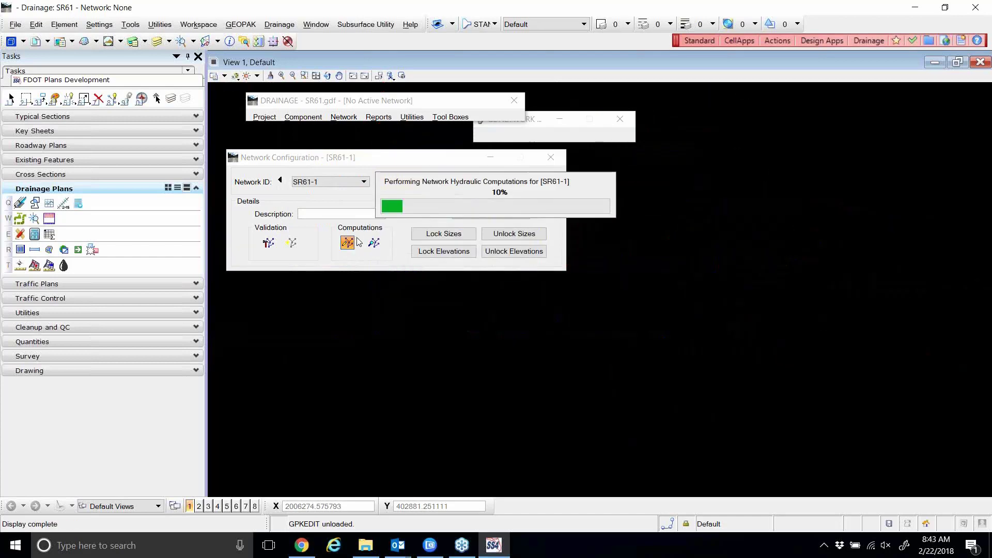
click(492, 233)
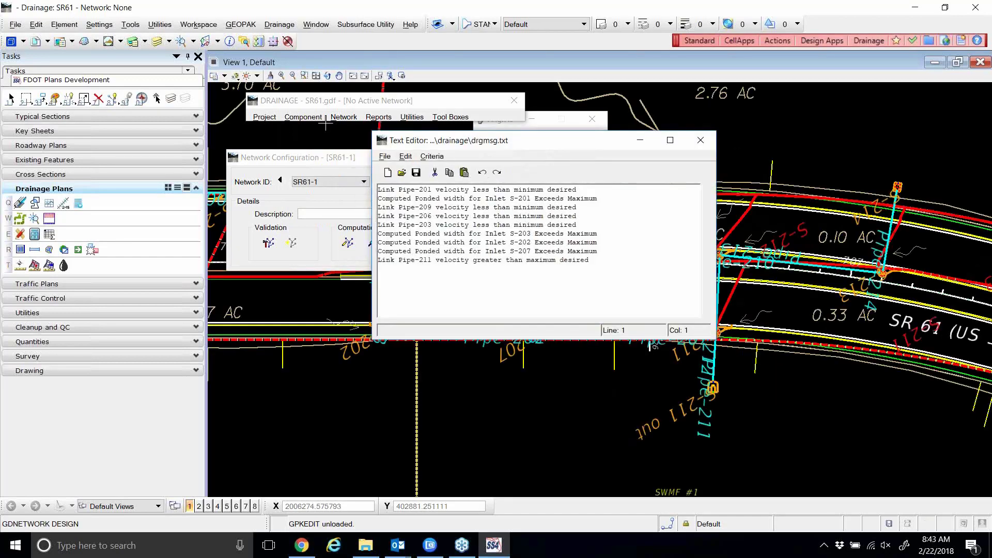
click(692, 140)
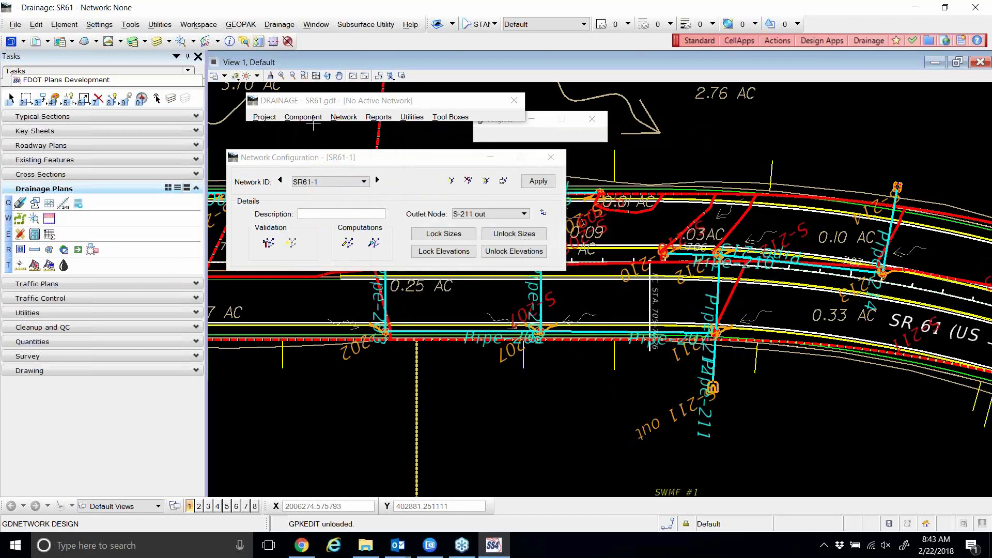
Open the link configuration editor via Component > Link > Edit.
click(303, 117)
mouse_move(305, 155)
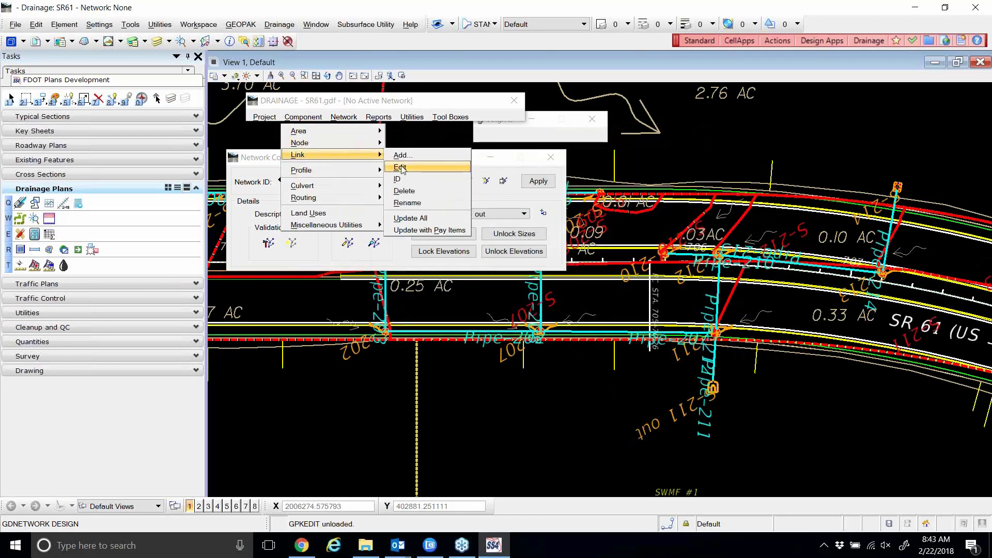
click(406, 167)
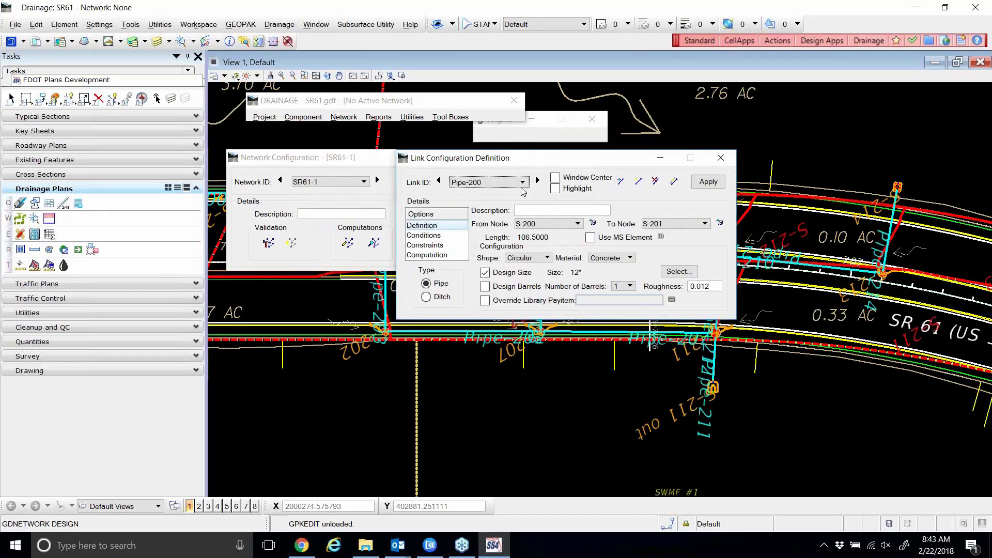
Scroll forward through SR61-1's pipes past Pipe-207, then pick Pipe-200 from the Link ID list.
click(538, 181)
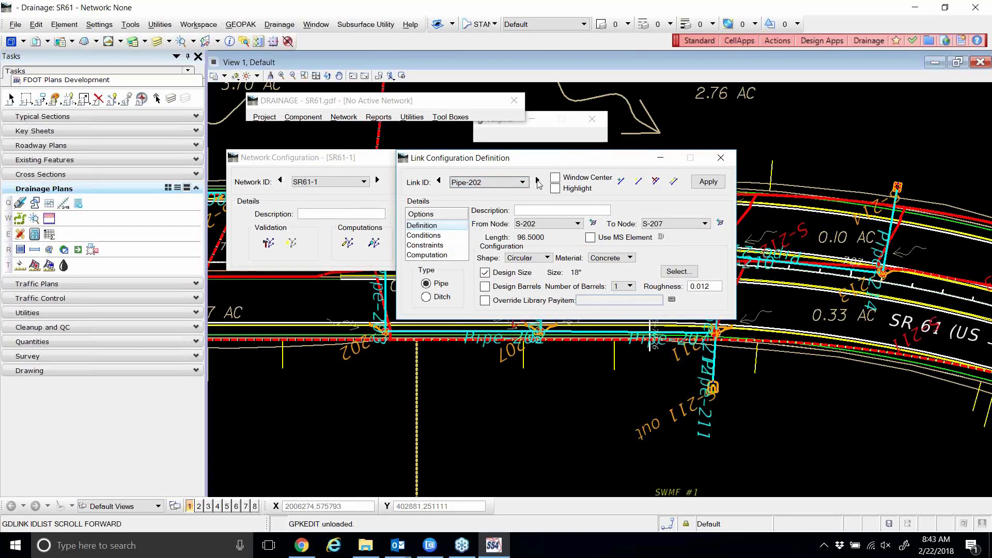
click(538, 181)
click(538, 180)
click(538, 181)
click(538, 181)
click(538, 181)
click(538, 181)
click(537, 181)
click(538, 182)
click(539, 183)
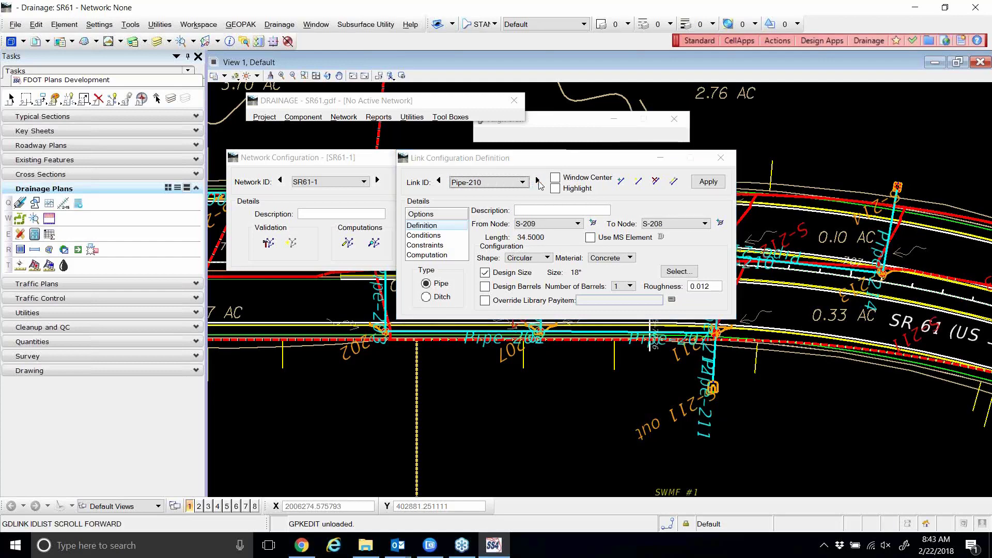
click(506, 184)
click(475, 212)
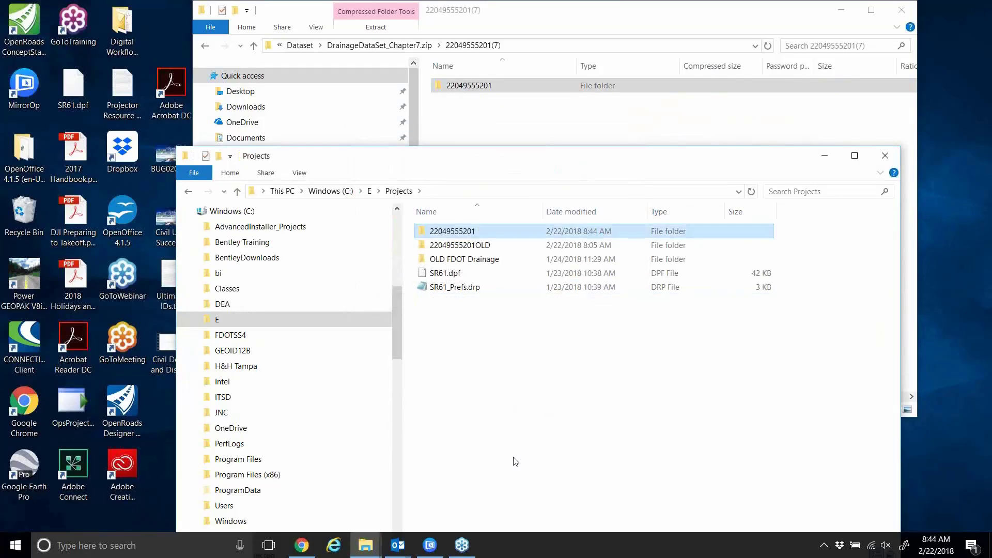
Minimize the zipped dataset window and the Projects folder window.
click(843, 9)
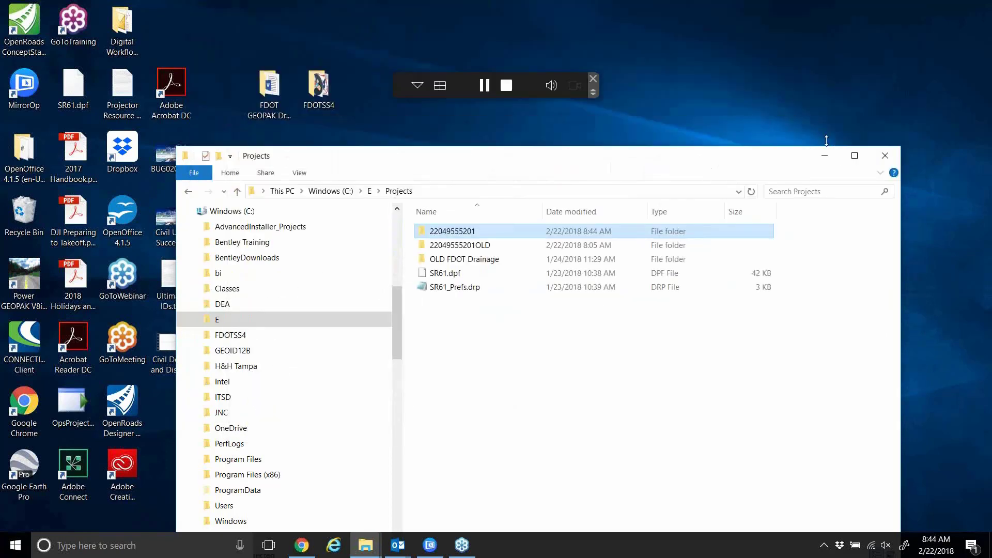
click(825, 155)
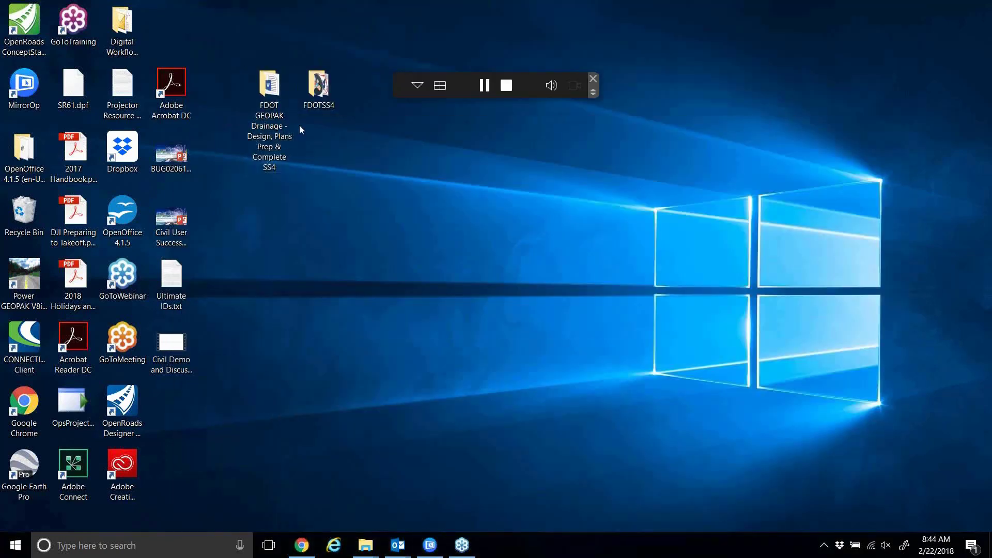
Launch Power GEOPAK from the FDOTSS4 for PowerGEOPAK shortcut in the FDOTSS4 folder.
double_click(318, 86)
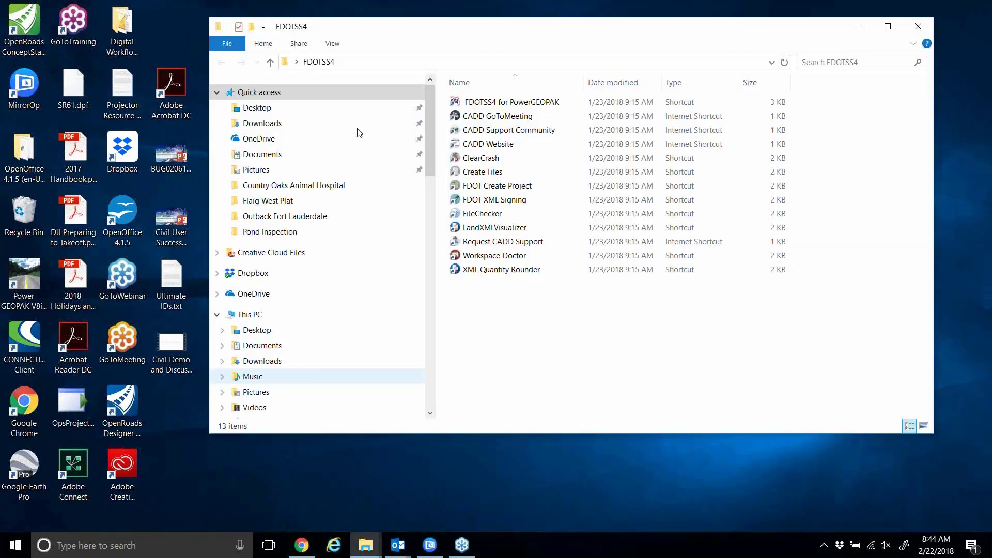
click(494, 102)
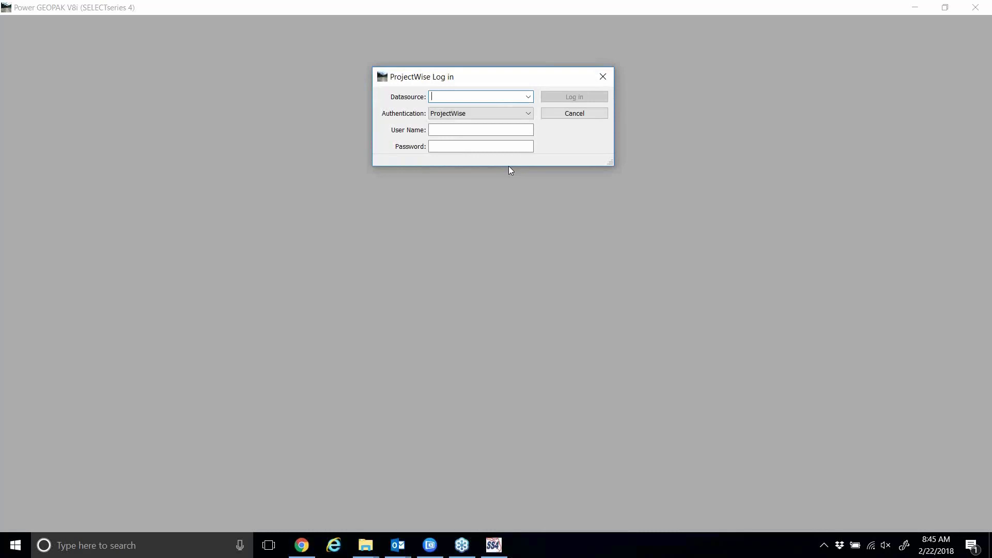
click(566, 114)
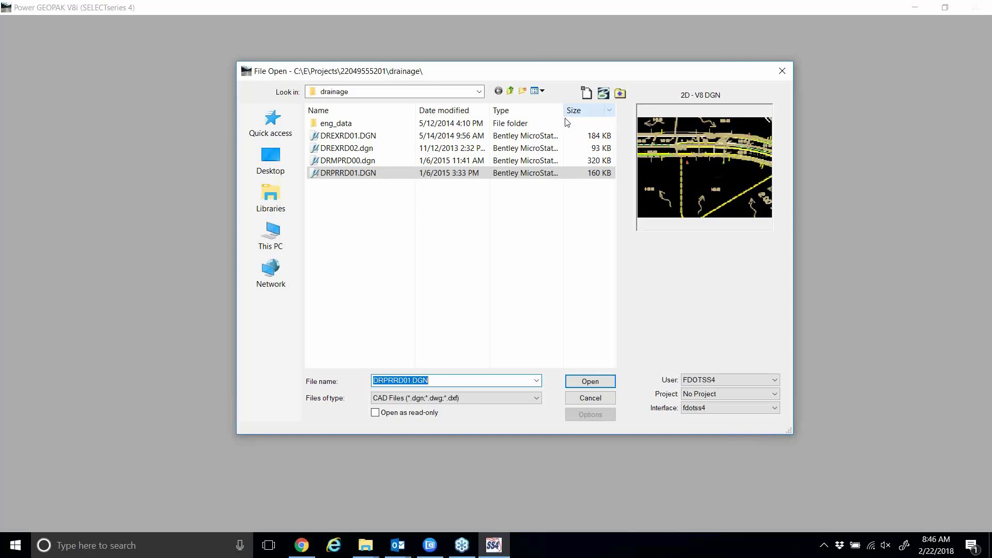
Open DRPRRD01.DGN, maximize View 1 around S-211, and launch GEOPAK Drainage from Drainage Plans.
click(591, 382)
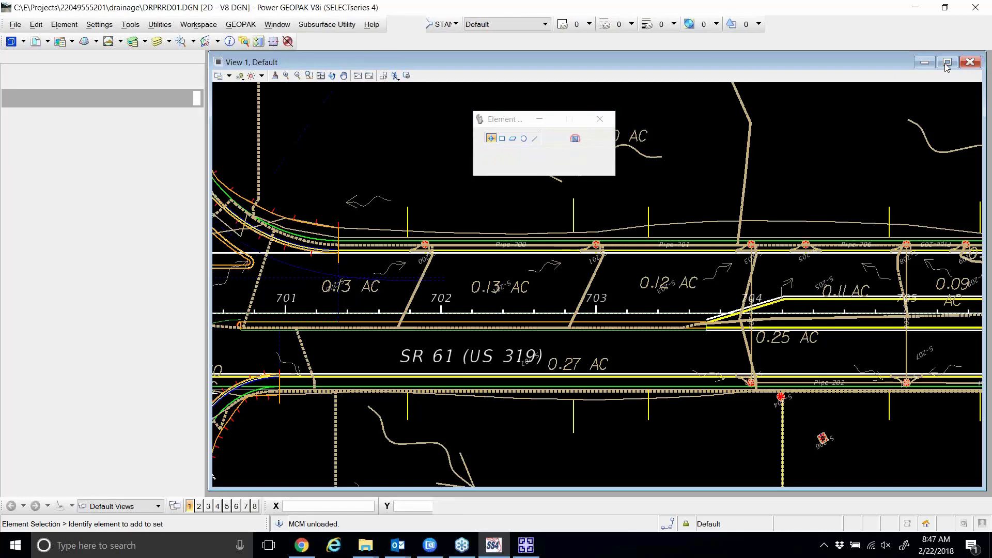
click(924, 63)
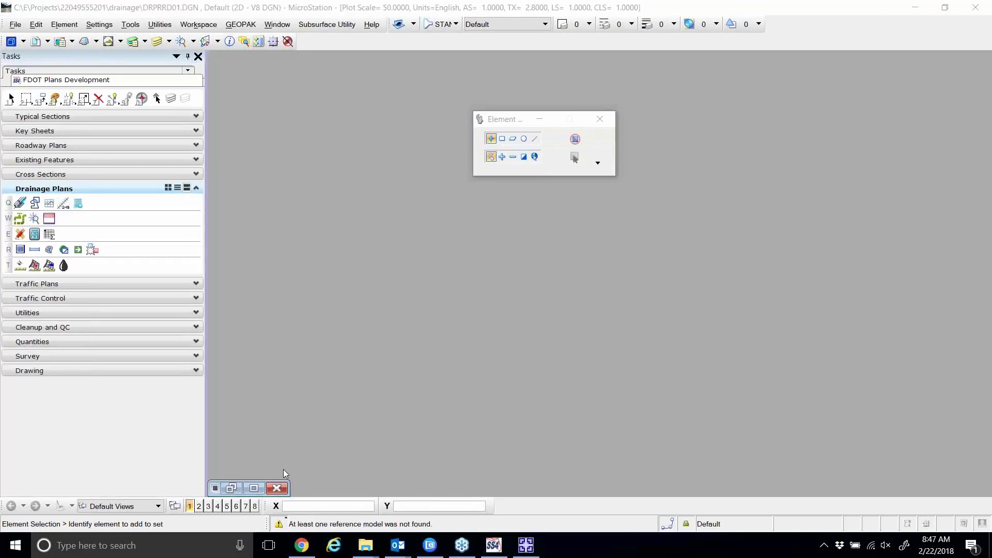
click(254, 489)
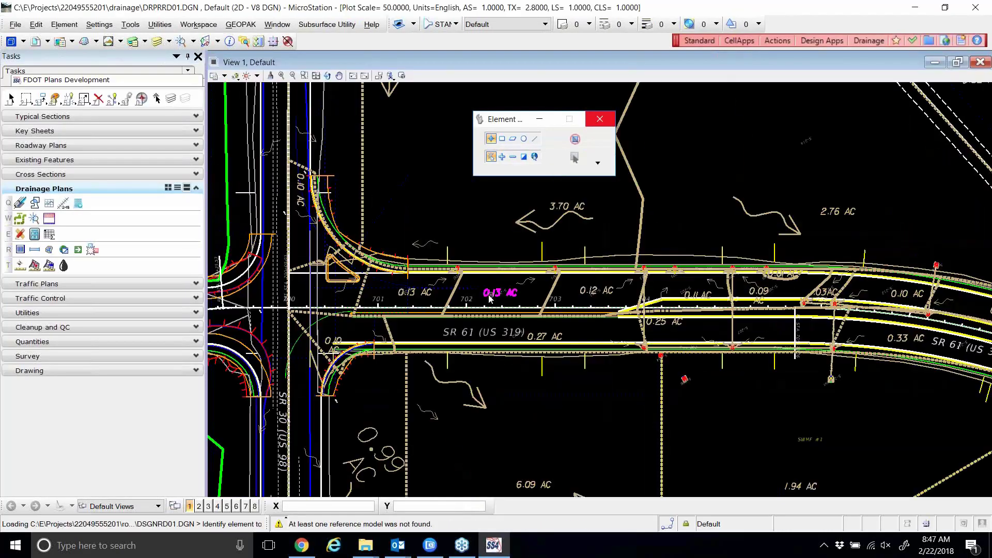
scroll(827, 375, up, 5)
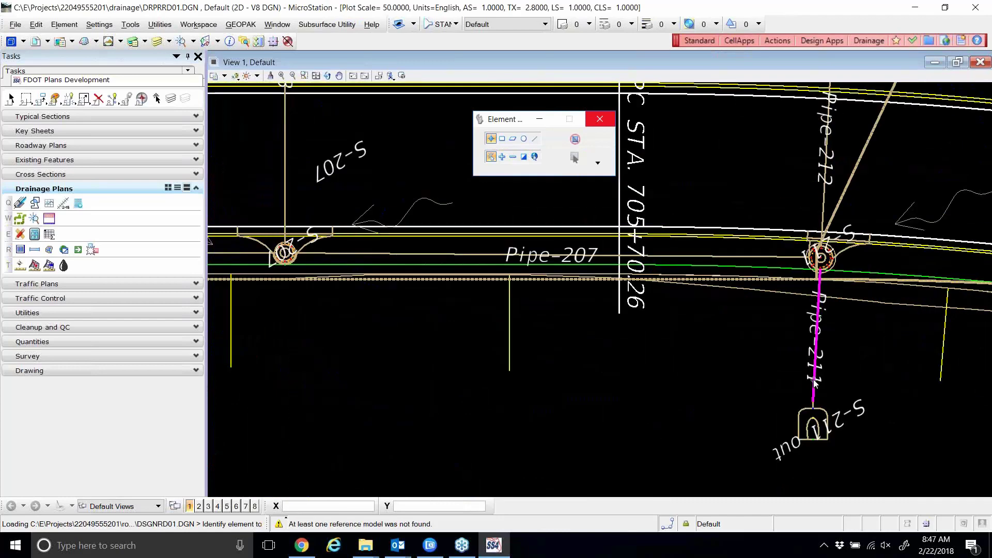
scroll(811, 416, down, 5)
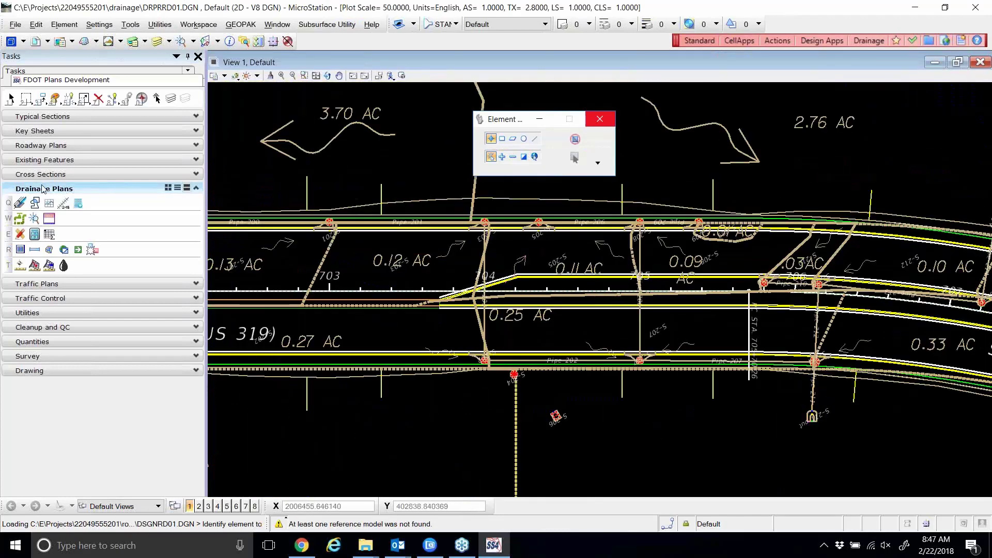
click(20, 203)
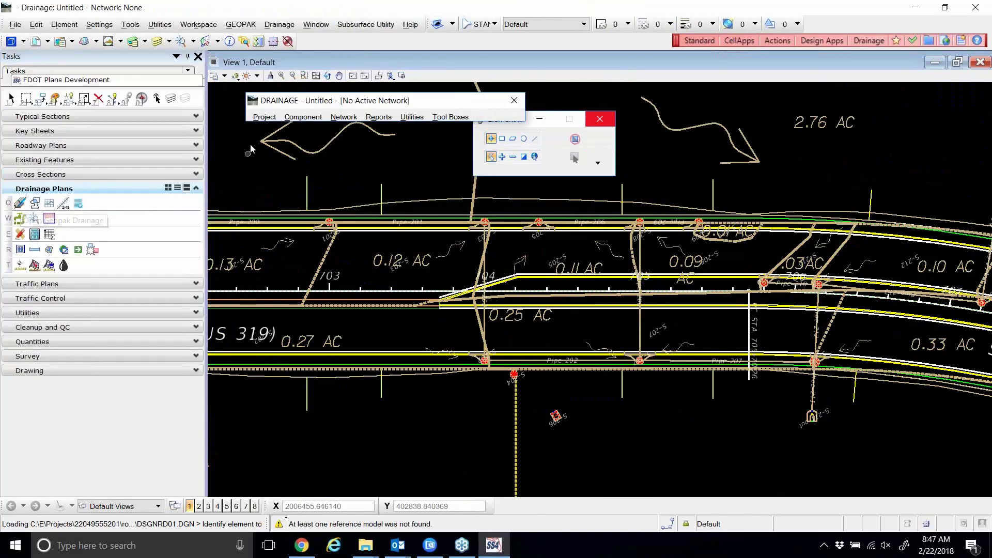
Open the recent SR61.gdf drainage project and acknowledge the criteria directory notice.
click(264, 117)
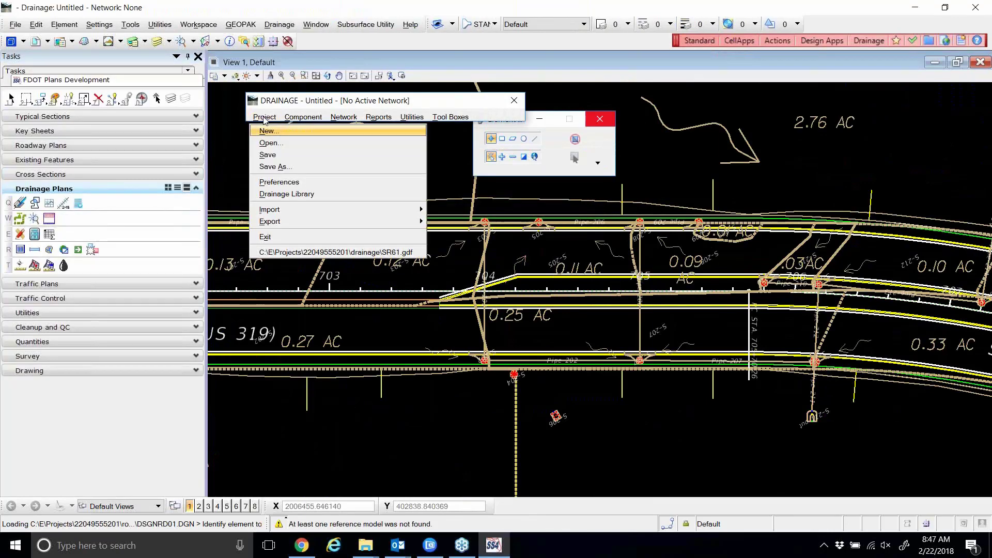
click(302, 253)
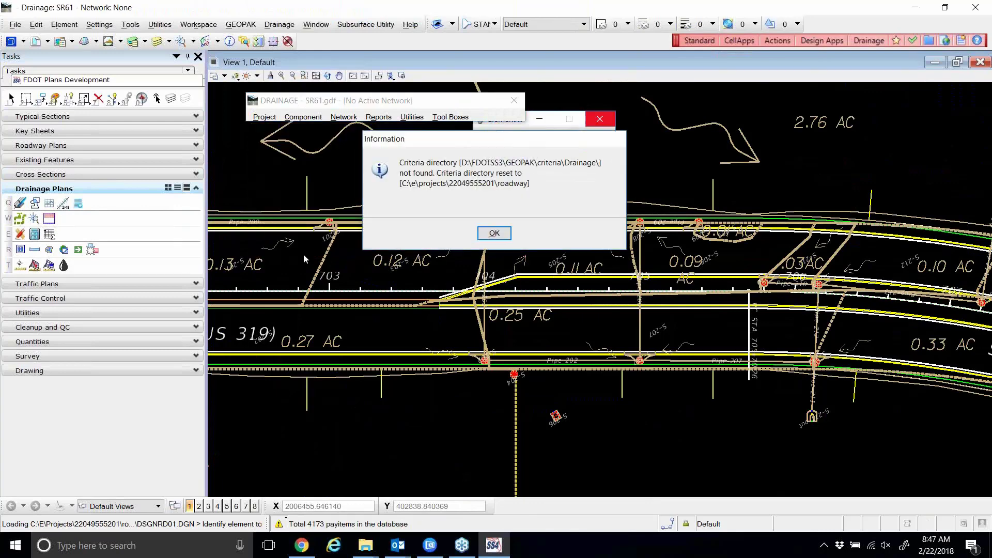
click(494, 233)
Load SR61.dpf preferences from the Desktop, declining to attach the shape file or store changes.
click(271, 117)
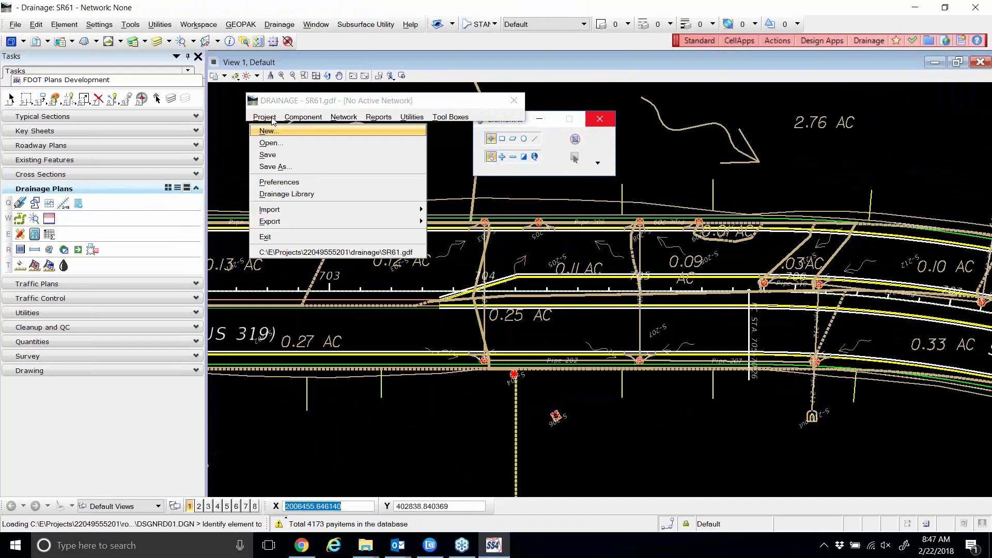
click(287, 184)
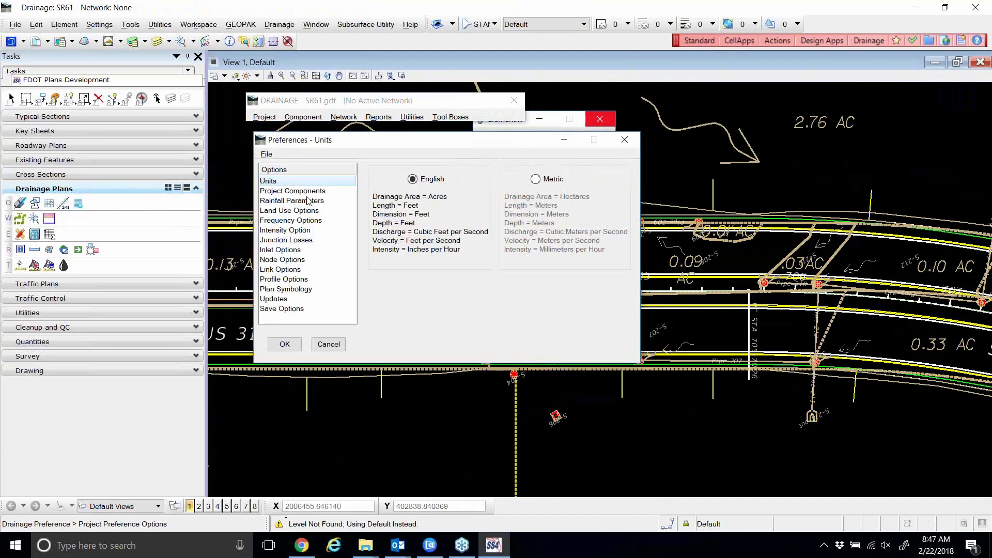
click(266, 154)
click(272, 162)
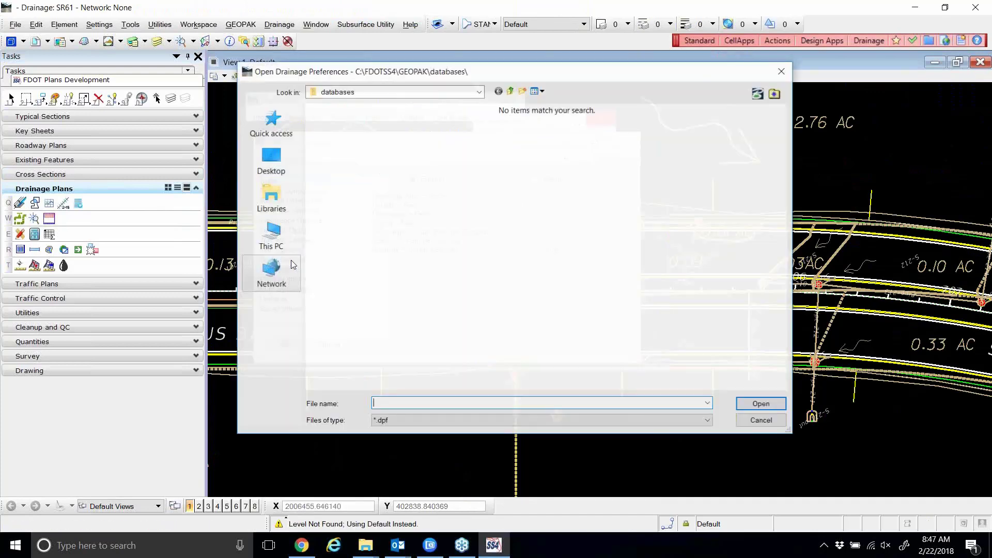
click(271, 161)
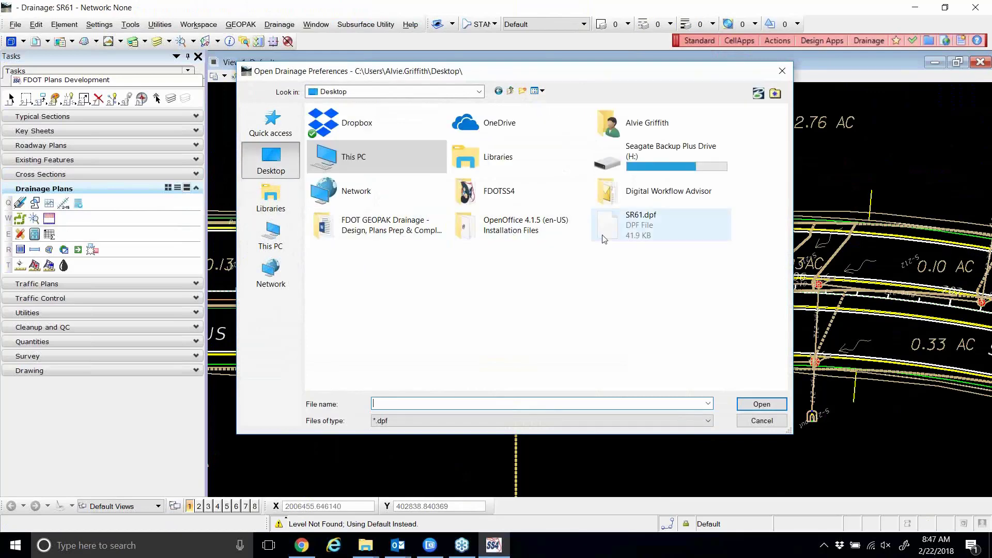
double_click(627, 225)
click(281, 346)
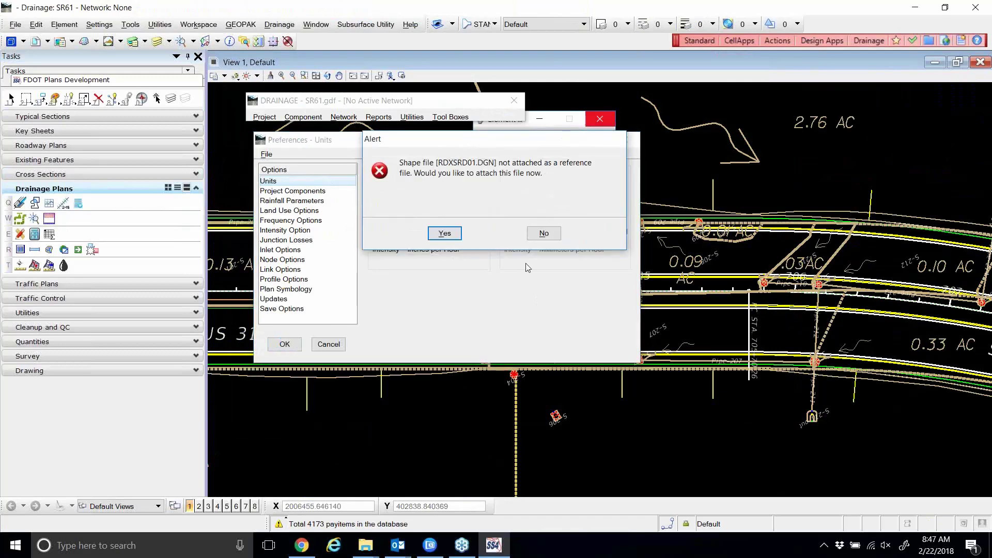
click(547, 233)
click(495, 234)
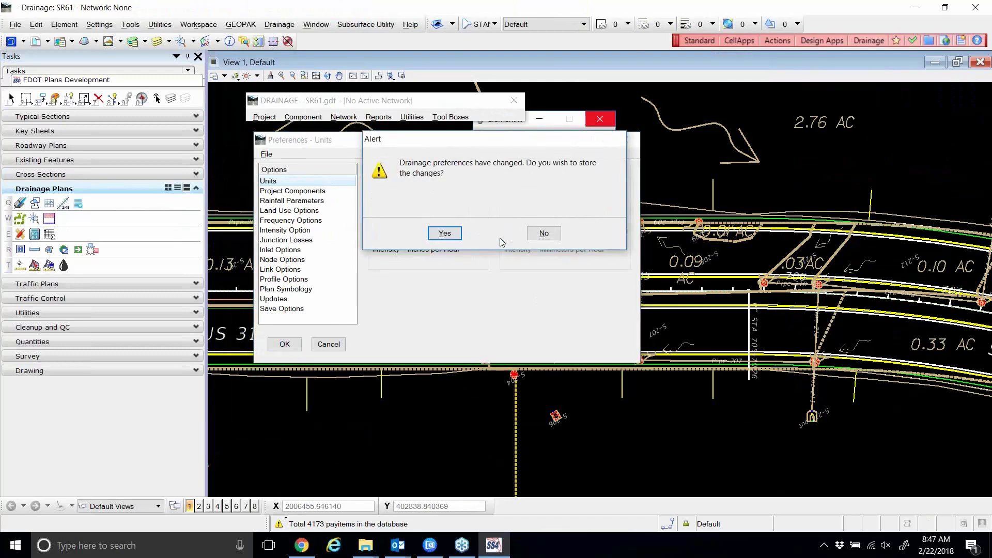
click(544, 234)
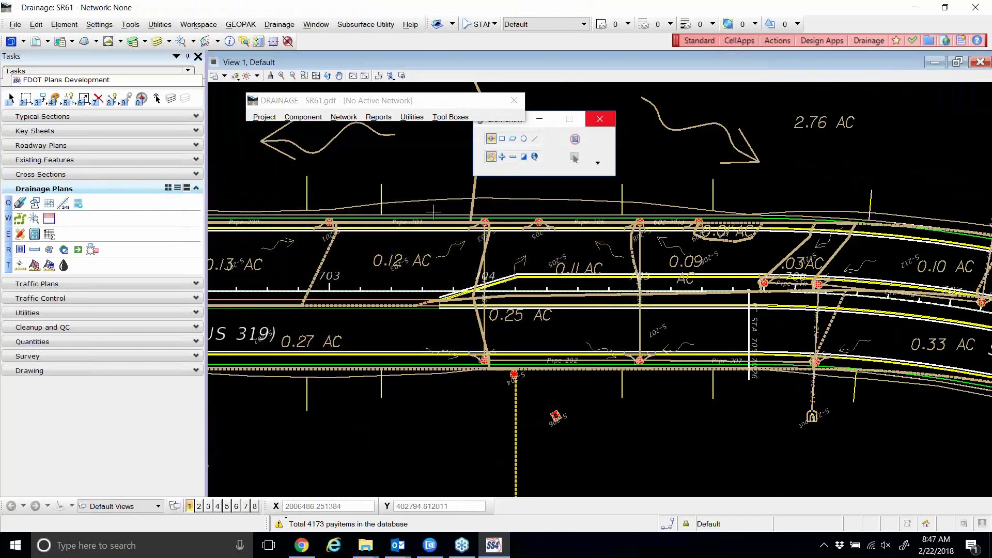
click(308, 117)
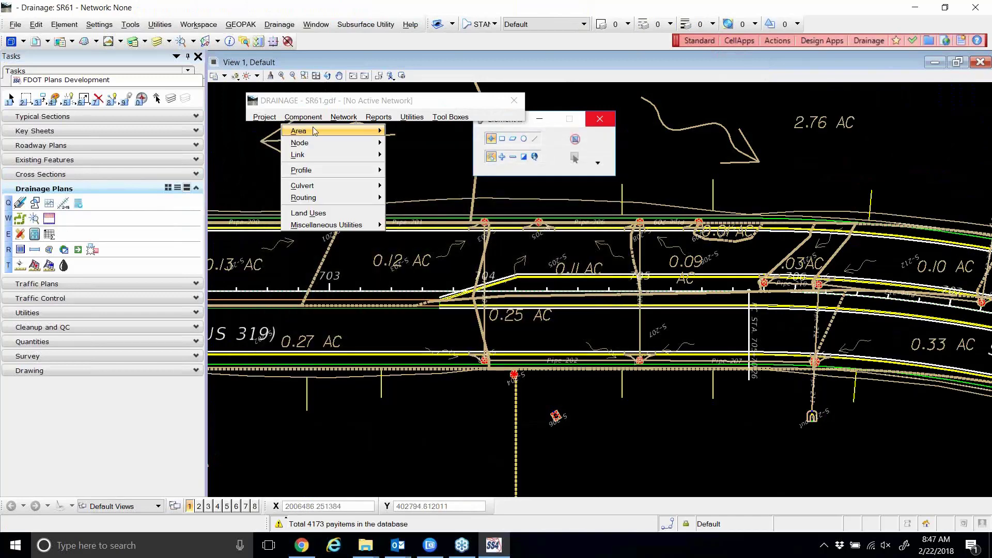
mouse_move(324, 157)
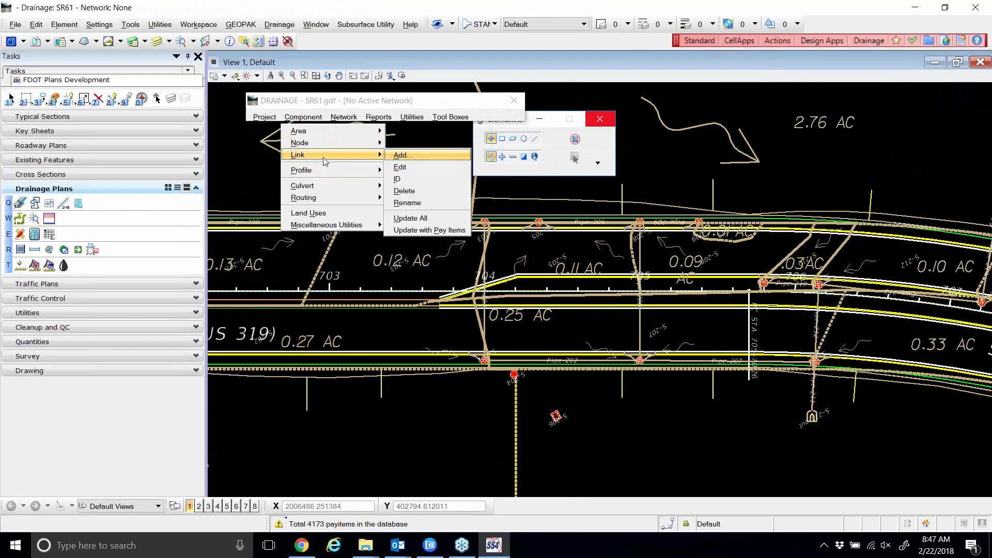
click(413, 168)
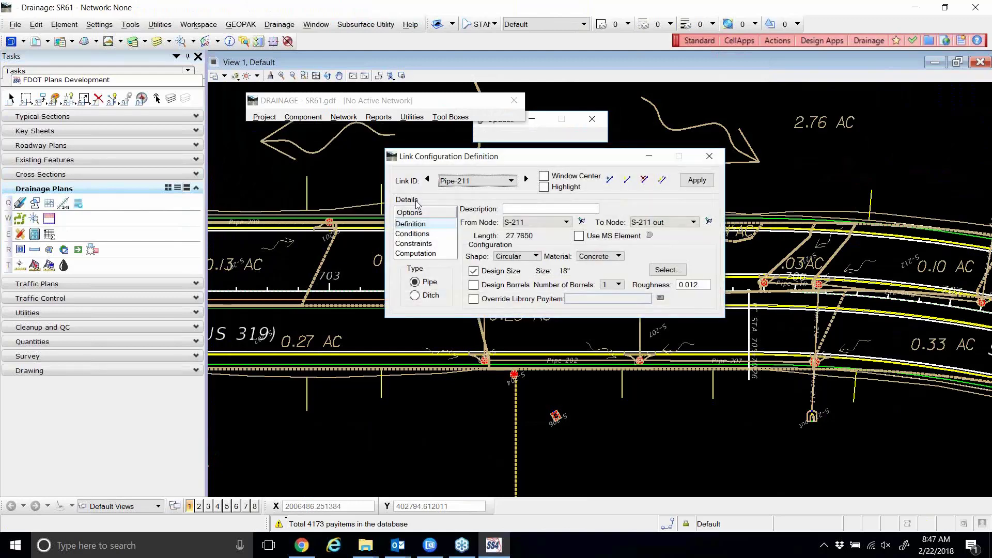
click(453, 181)
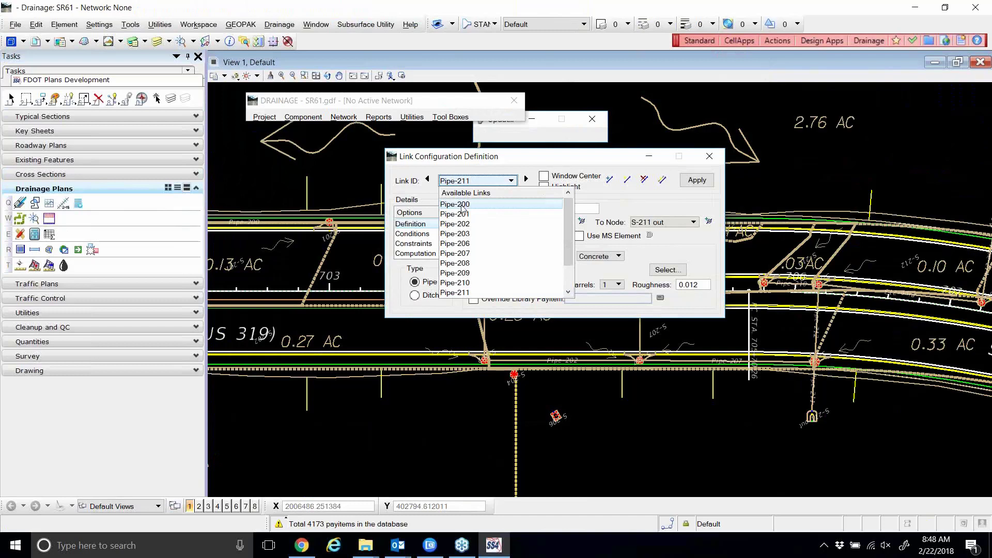
click(463, 205)
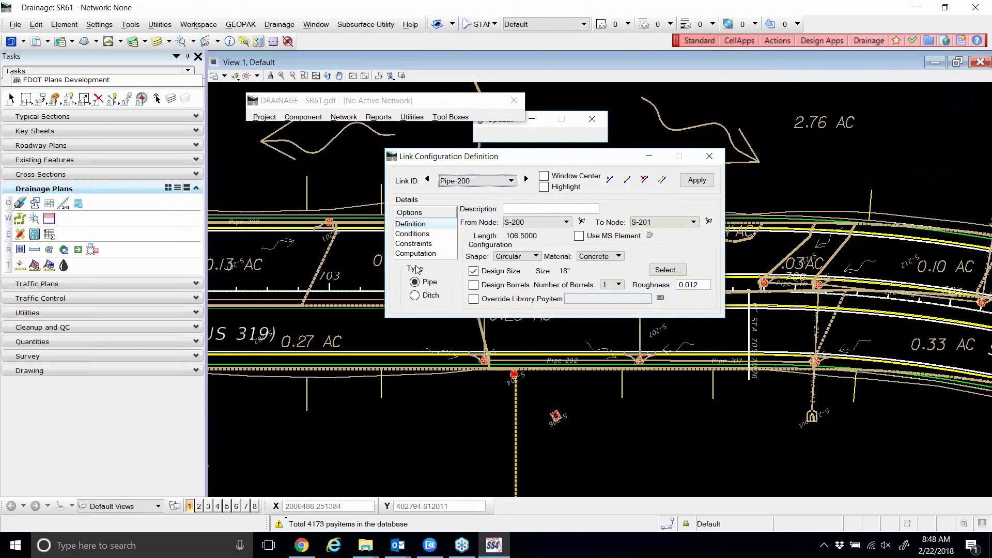
click(527, 180)
click(526, 179)
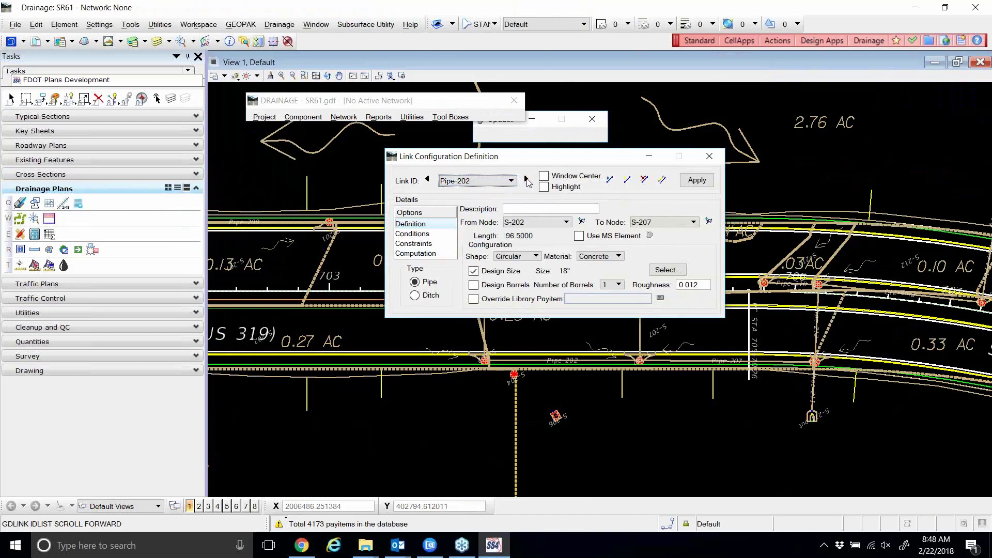
click(526, 179)
click(527, 179)
click(527, 180)
click(526, 179)
click(527, 180)
click(526, 179)
click(527, 179)
click(527, 179)
click(526, 179)
click(526, 179)
click(526, 179)
click(527, 179)
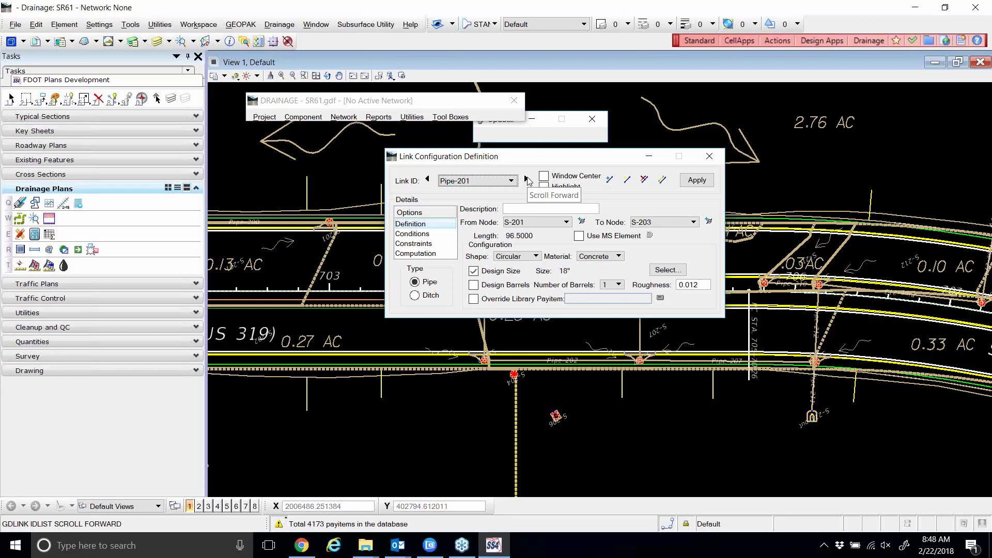
click(710, 157)
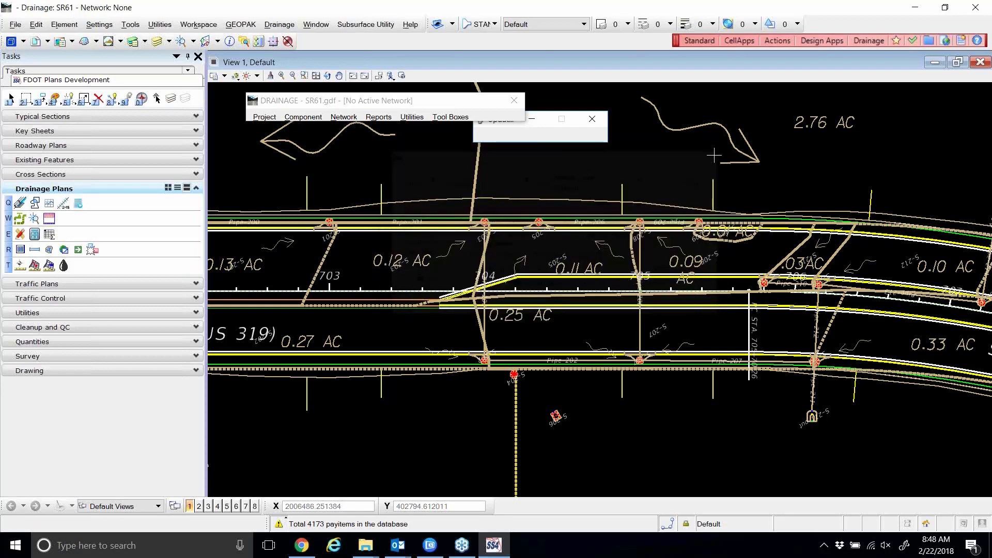
scroll(728, 337, up, 3)
scroll(729, 336, down, 2)
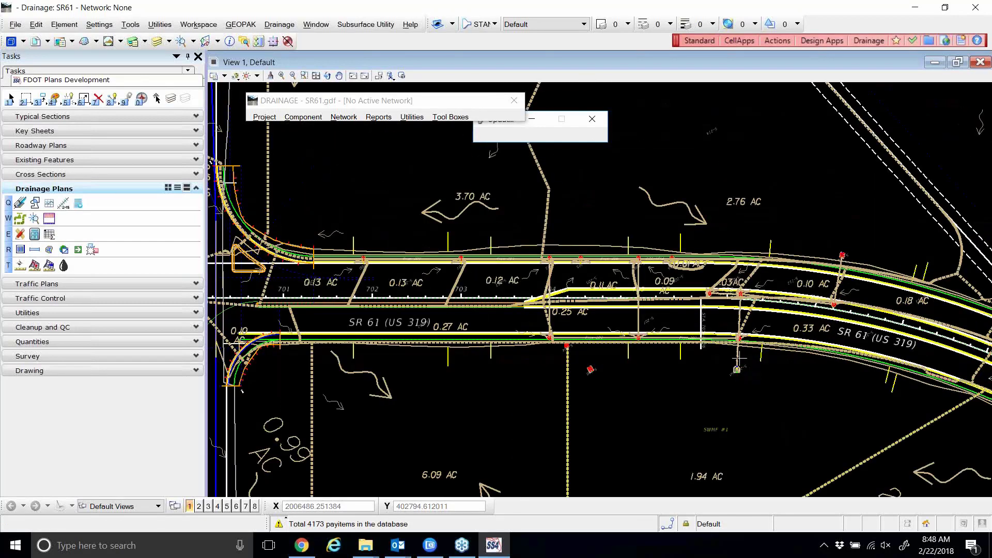
scroll(740, 357, up, 4)
scroll(661, 248, down, 1)
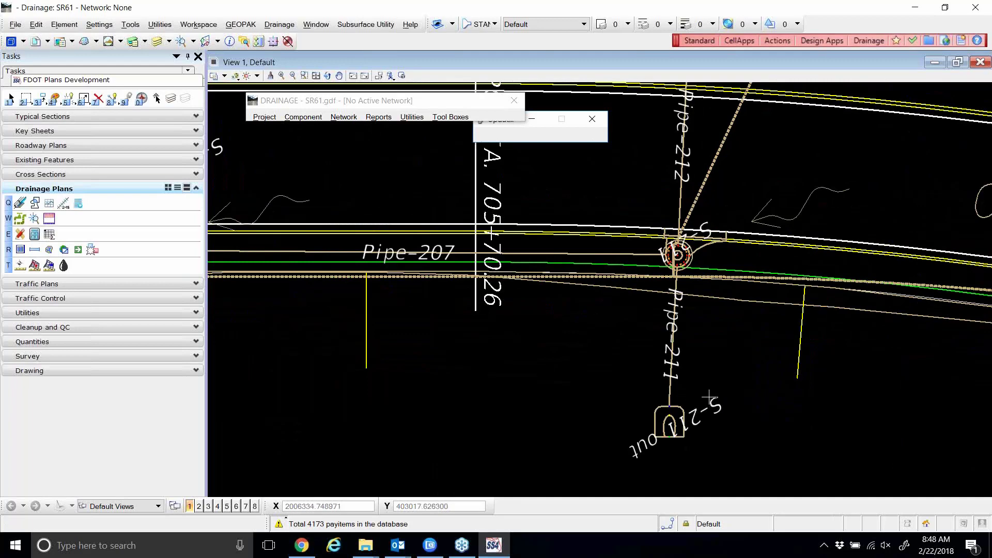
scroll(708, 397, down, 2)
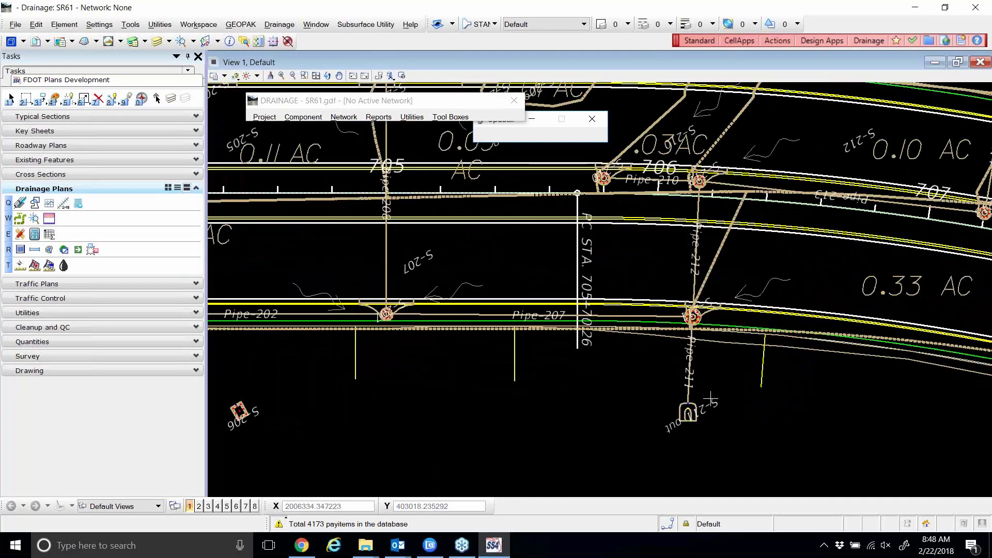
scroll(708, 398, up, 2)
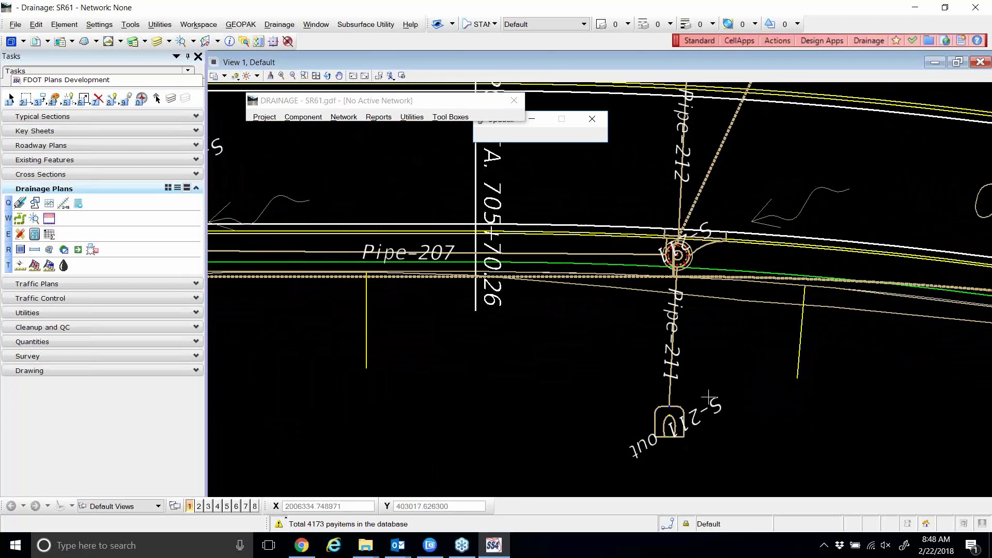
scroll(708, 397, down, 3)
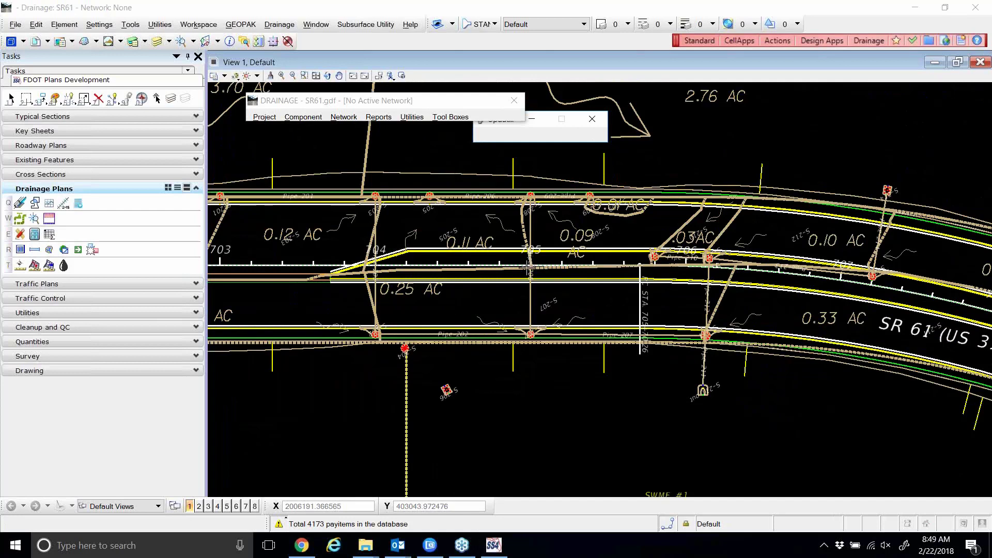
click(304, 118)
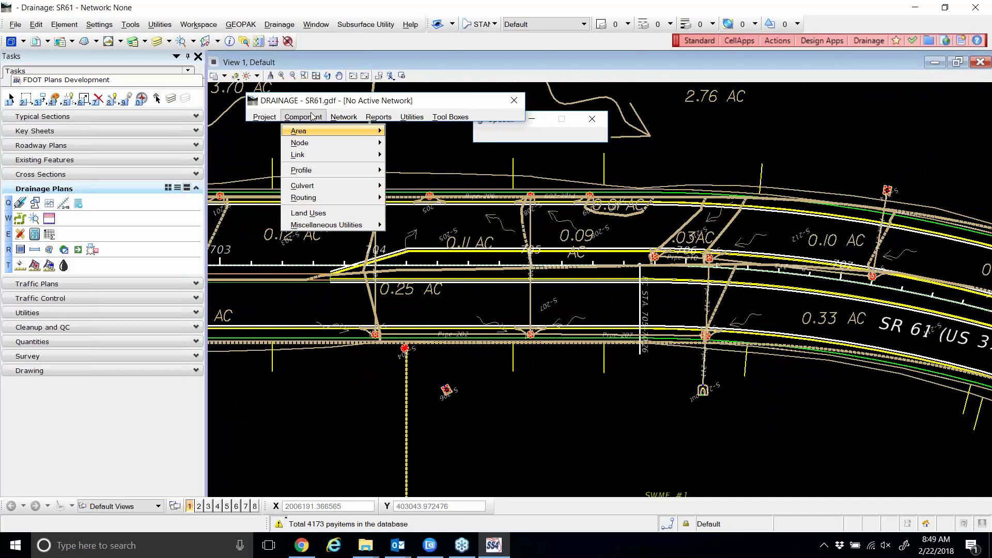
mouse_move(343, 117)
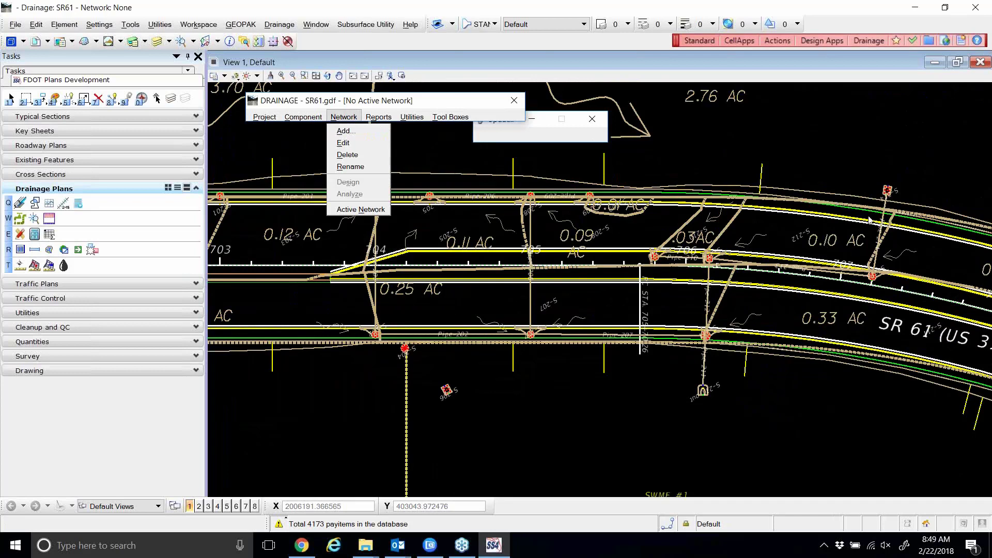
click(975, 214)
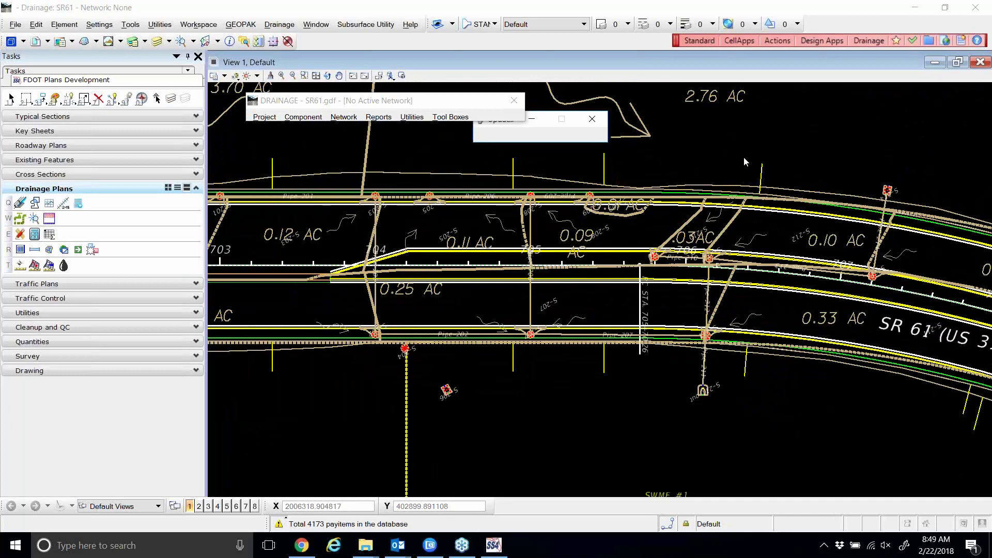
Open the Link editor and select Pipe-211 from the link list.
click(315, 122)
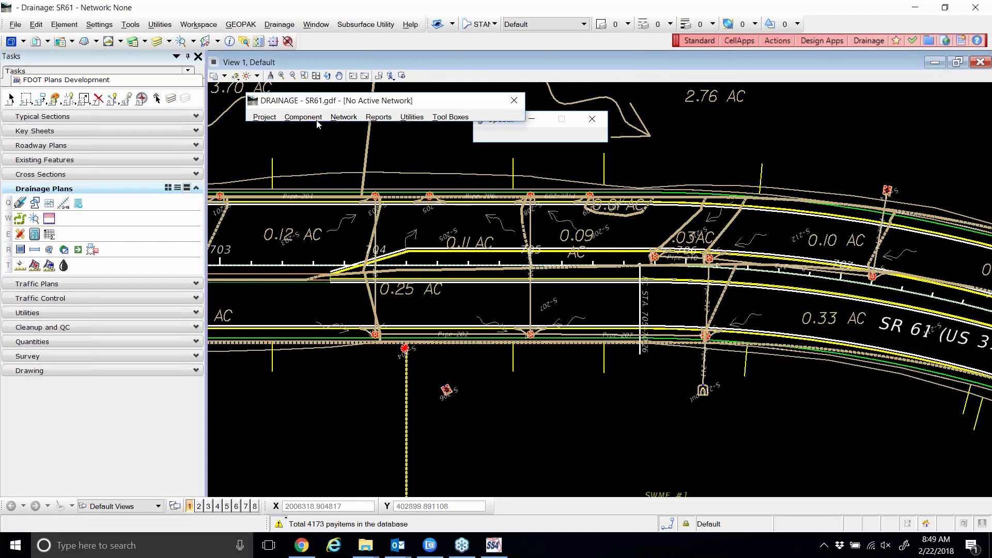
click(315, 117)
mouse_move(339, 155)
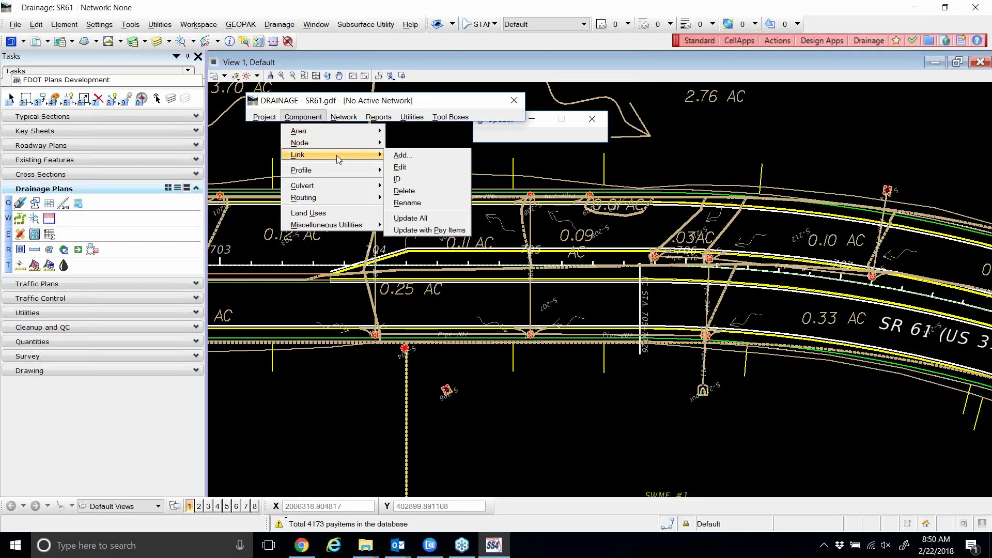
click(400, 167)
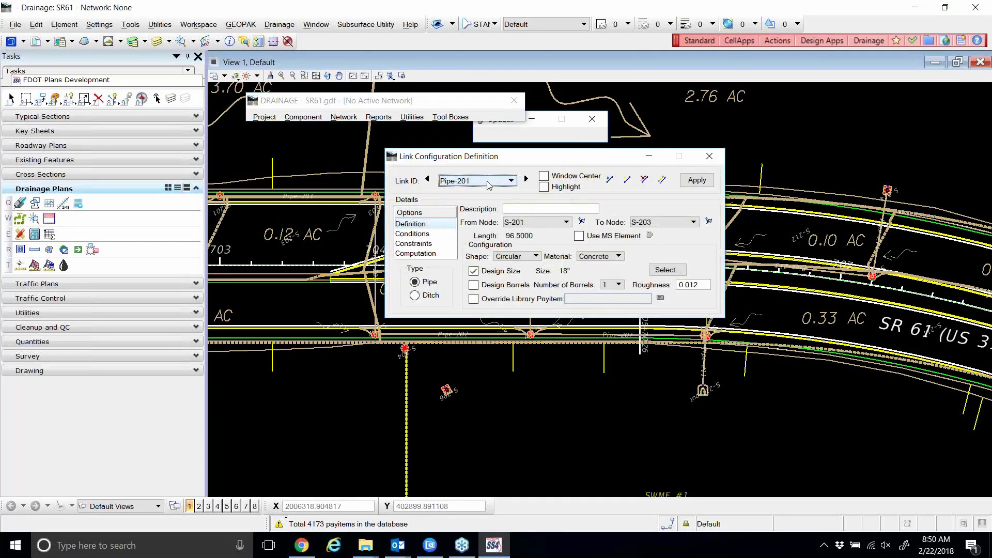
click(501, 181)
click(455, 291)
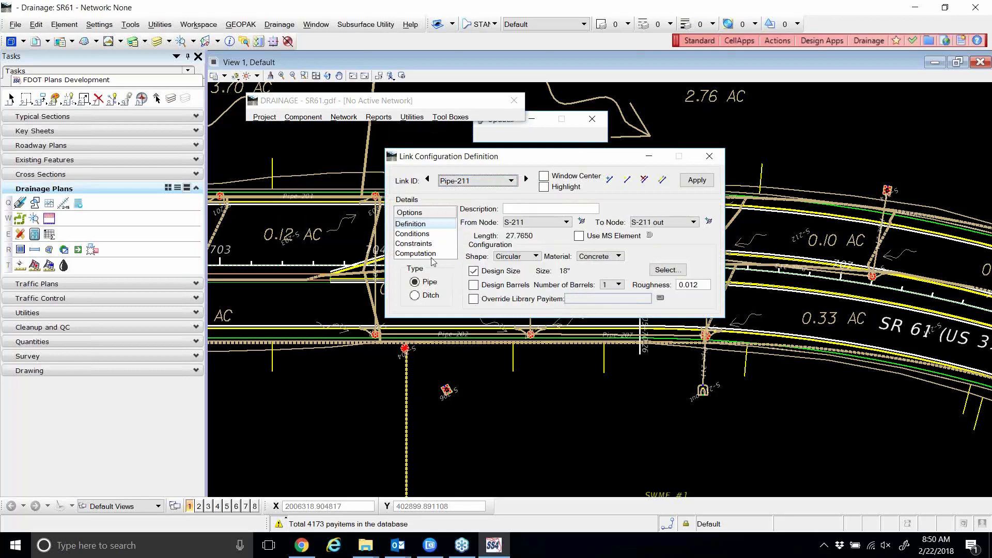
Review Pipe-211's computed flow results, scrolling through the full computation list.
click(422, 253)
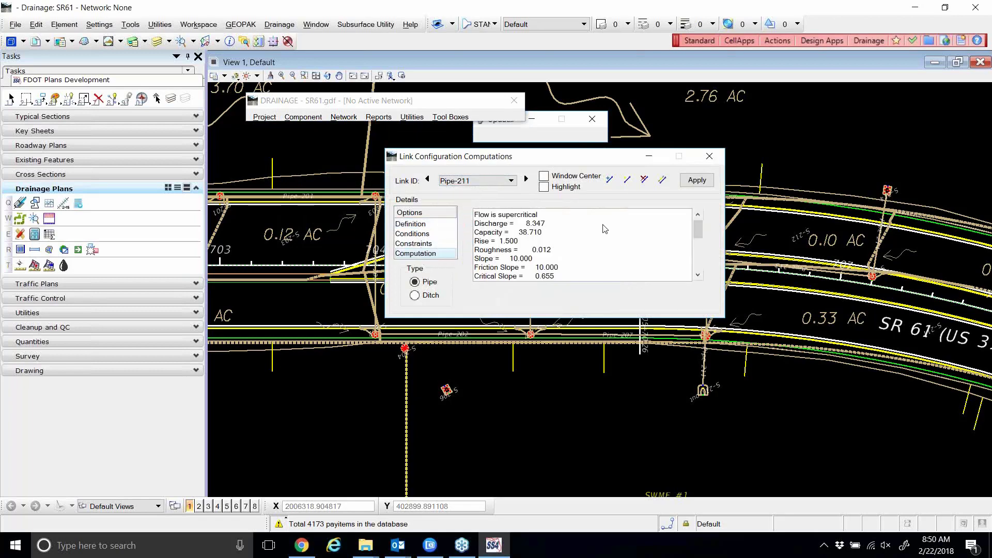
click(698, 277)
click(698, 277)
click(698, 277)
click(698, 277)
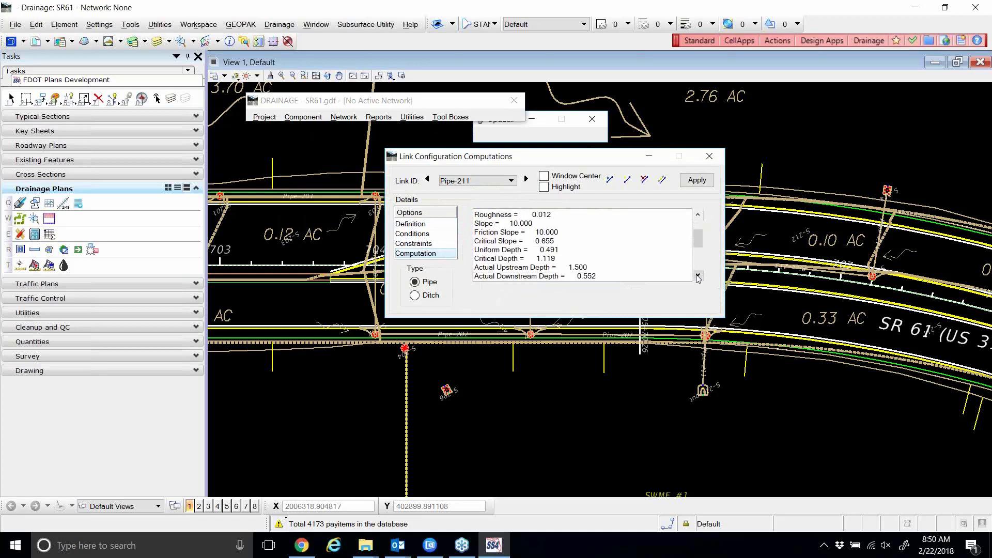
click(698, 277)
click(698, 277)
click(698, 277)
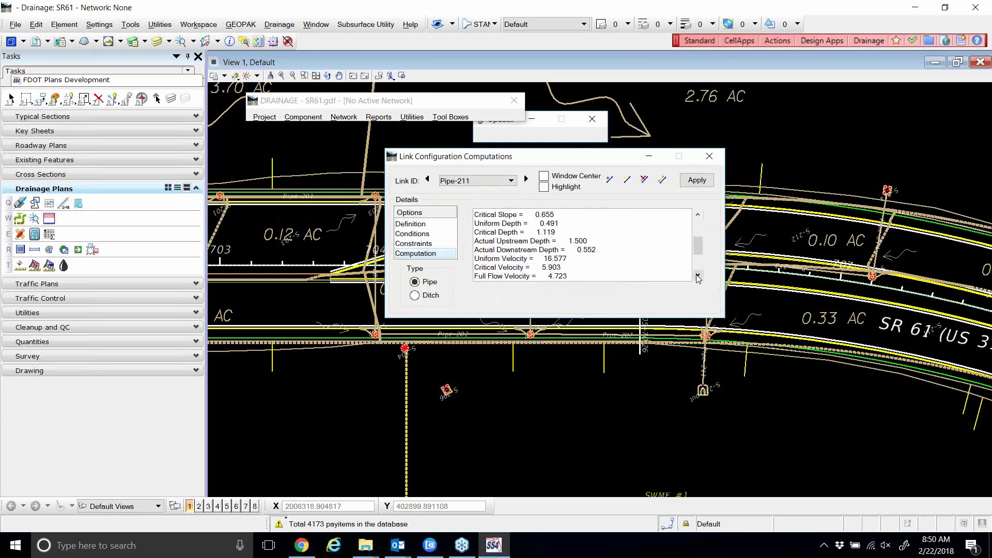
click(698, 277)
click(698, 277)
click(698, 277)
click(698, 277)
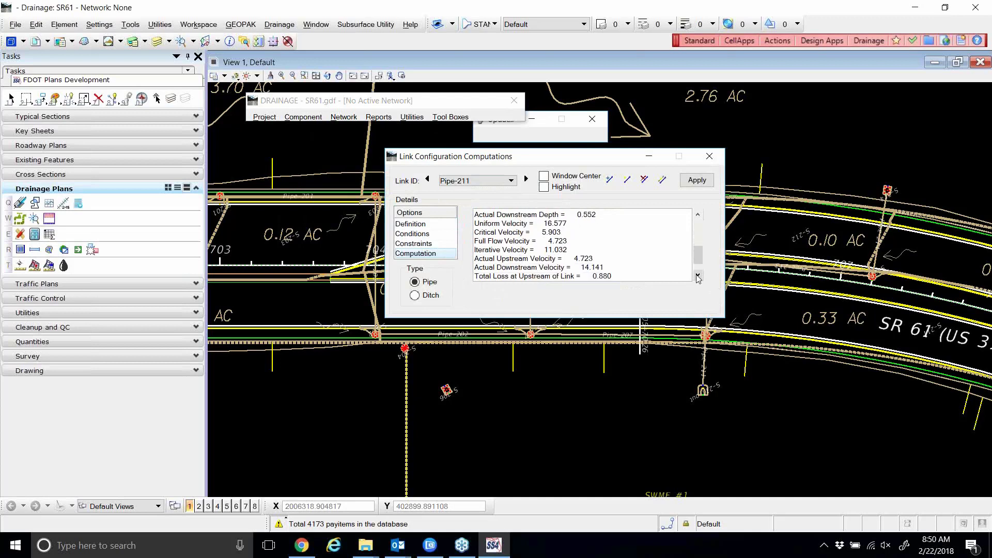
click(698, 277)
click(698, 277)
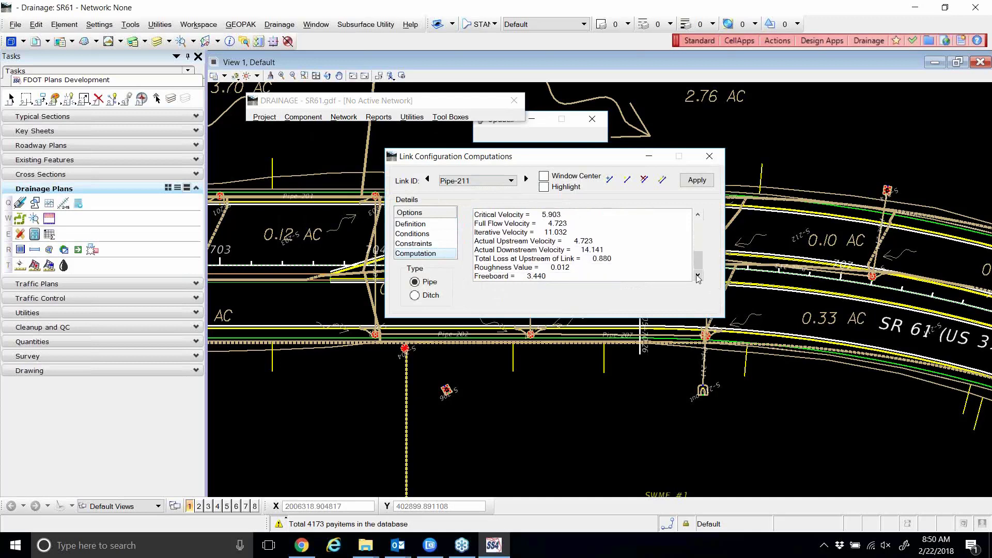
Check Pipe-211's constraints (rise 1.500–5.000, slope 0.150–10.000, velocity 2.500–10.000), then close the editor.
click(430, 244)
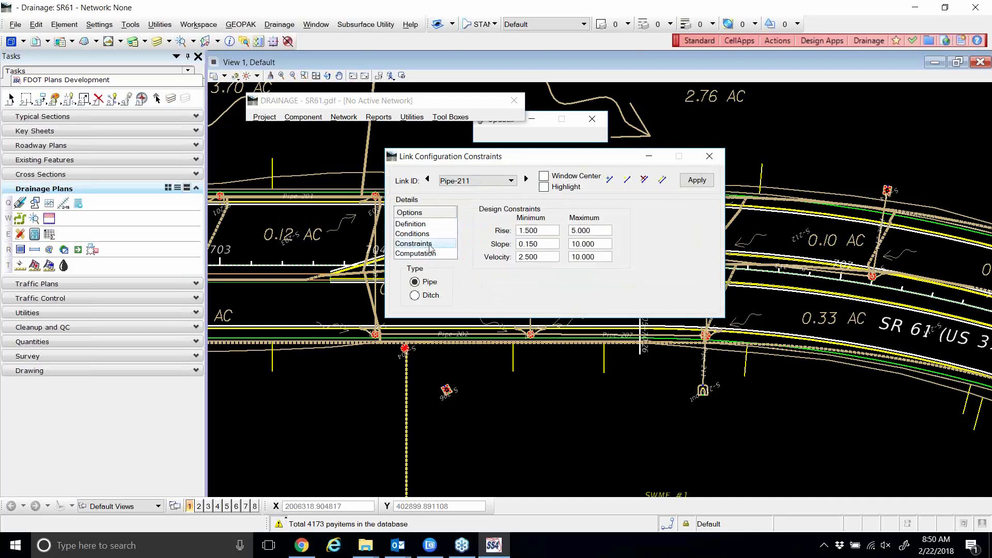
click(709, 156)
click(346, 121)
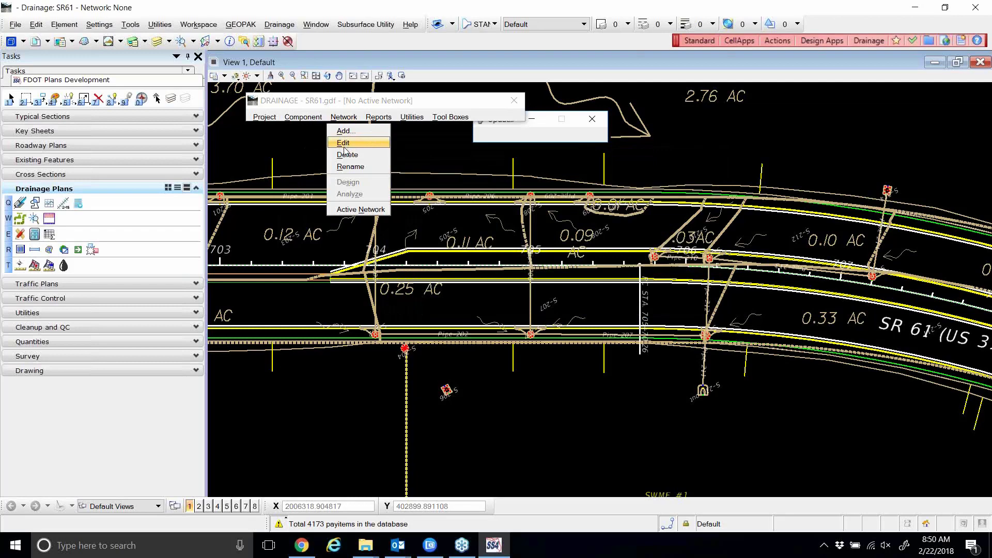
Recompute SR61-1 and read the drgmsg.txt log flagging Pipe-211's excessive velocity.
click(344, 145)
click(347, 242)
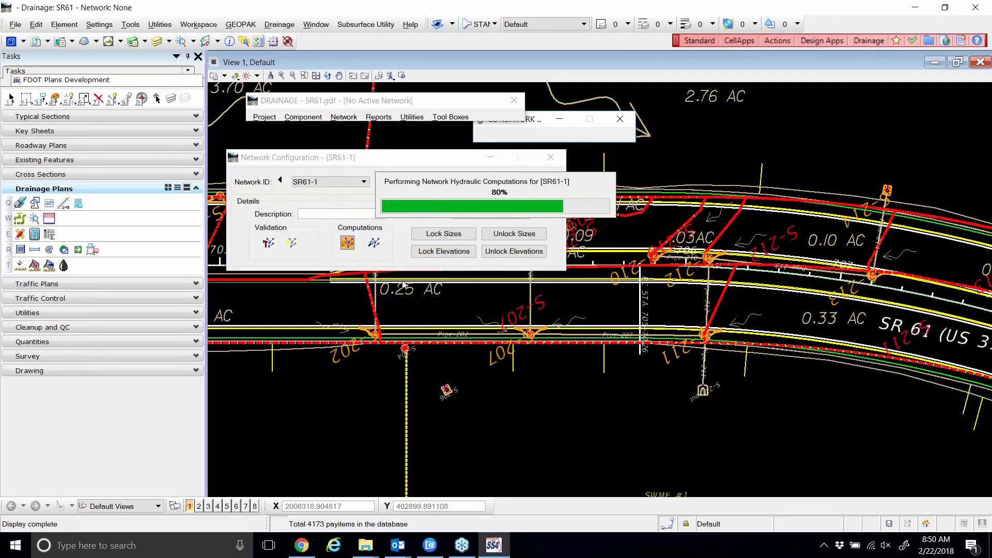
click(494, 233)
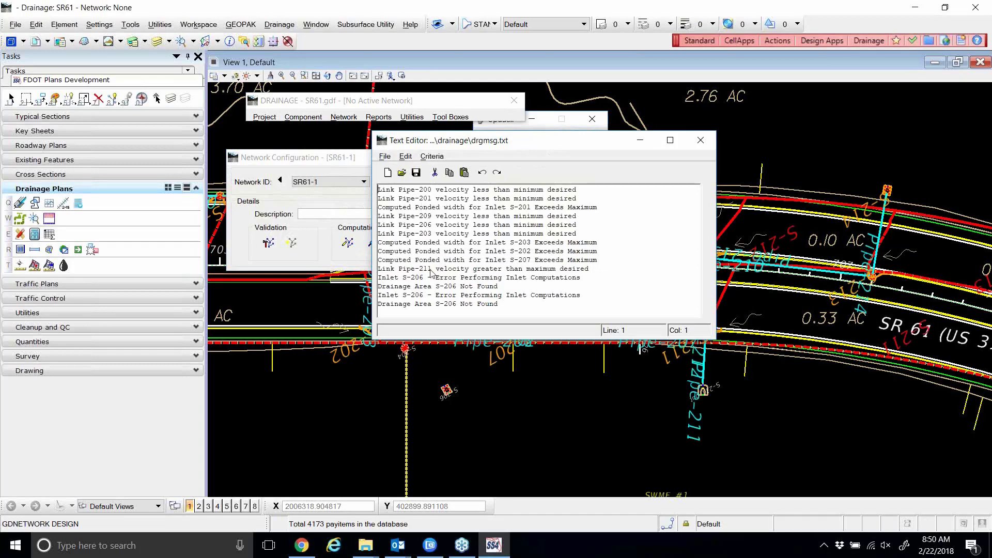
click(699, 145)
drag(409, 167, 434, 167)
click(310, 117)
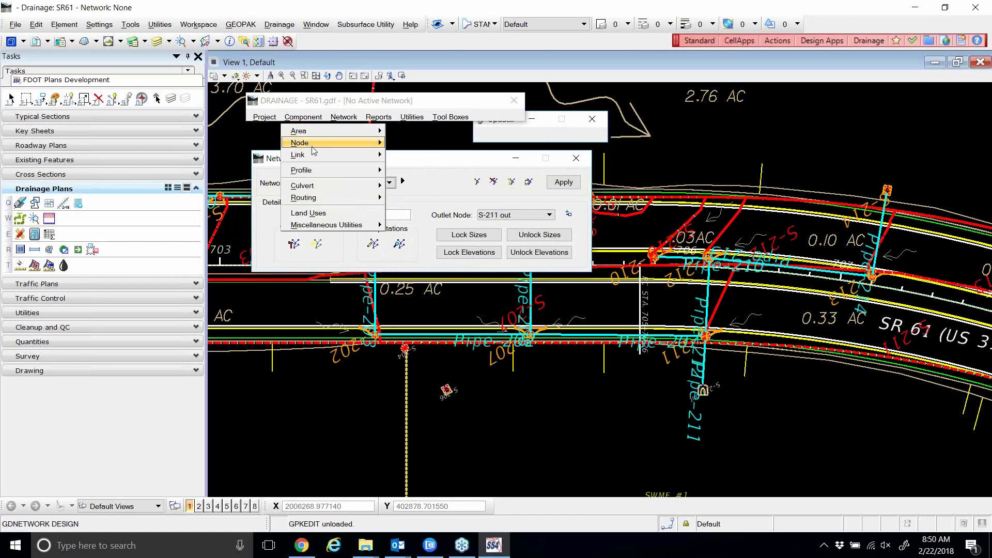
Open Pipe-211 in the Link editor and review its Conditions, Definition and Constraints.
mouse_move(313, 155)
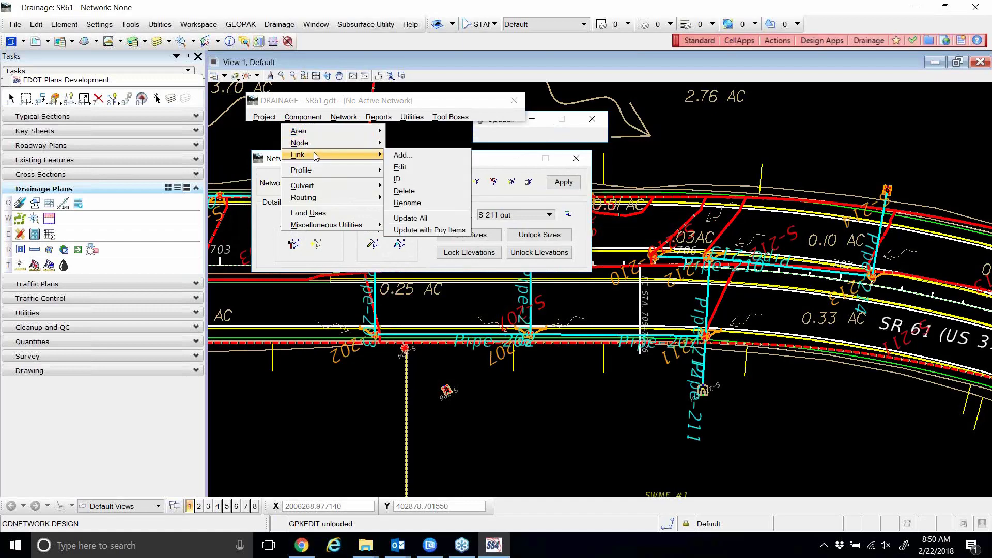
click(400, 167)
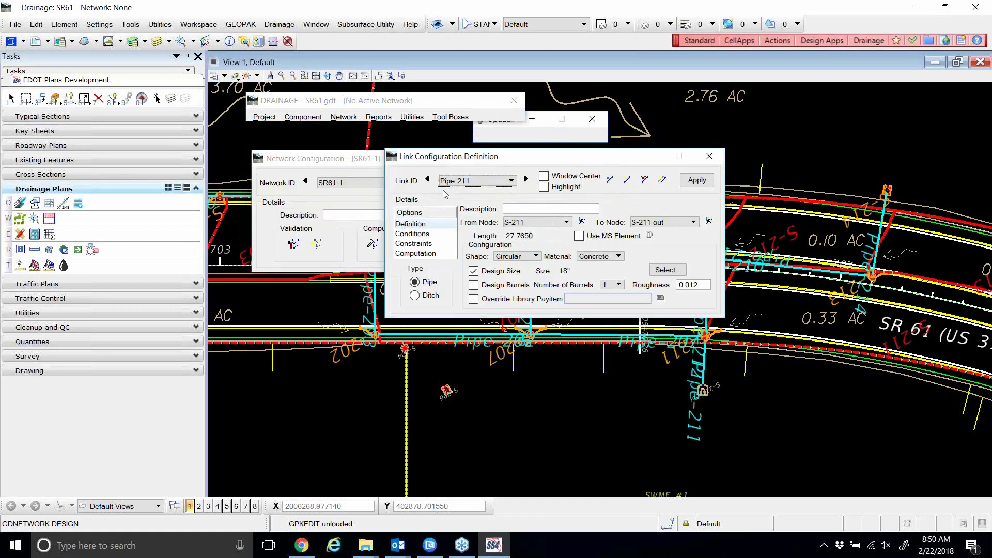
click(416, 236)
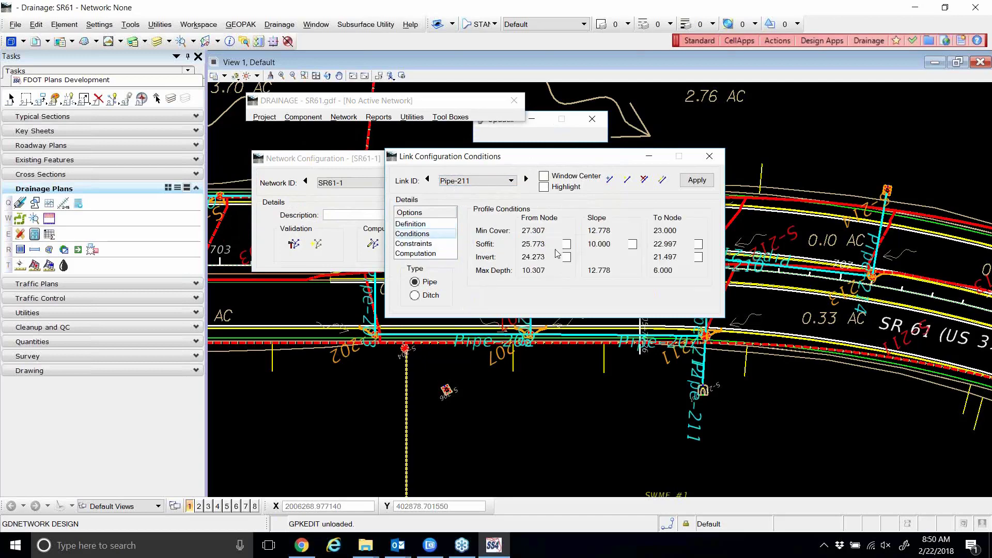
click(411, 224)
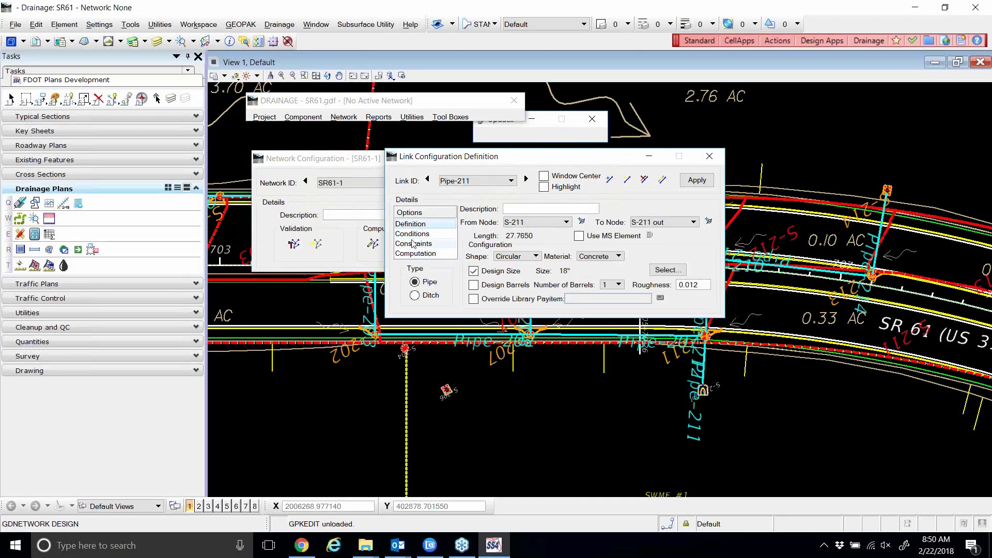
click(414, 244)
click(413, 234)
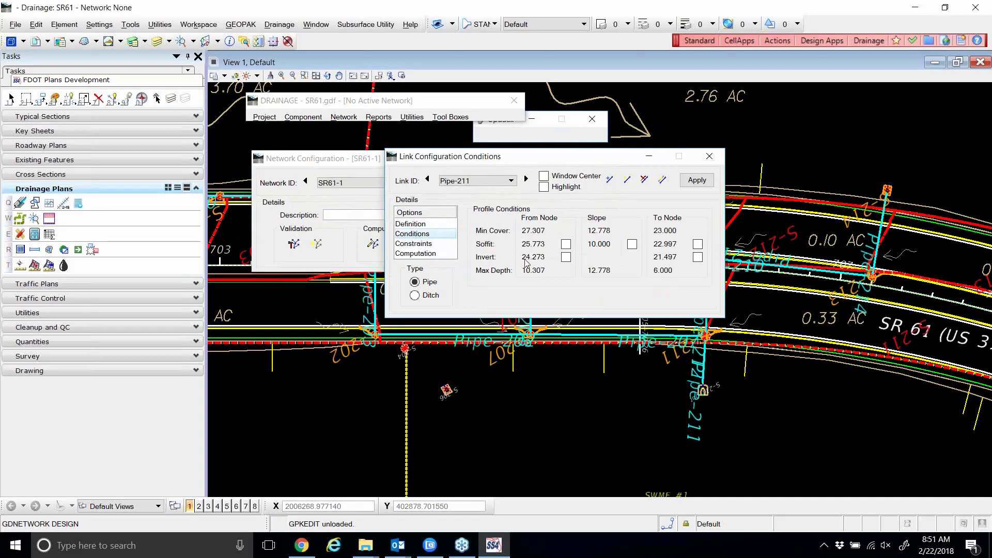
Lock Pipe-211's From Node Invert at 22.500 and apply the change.
click(565, 258)
drag(549, 257, 520, 265)
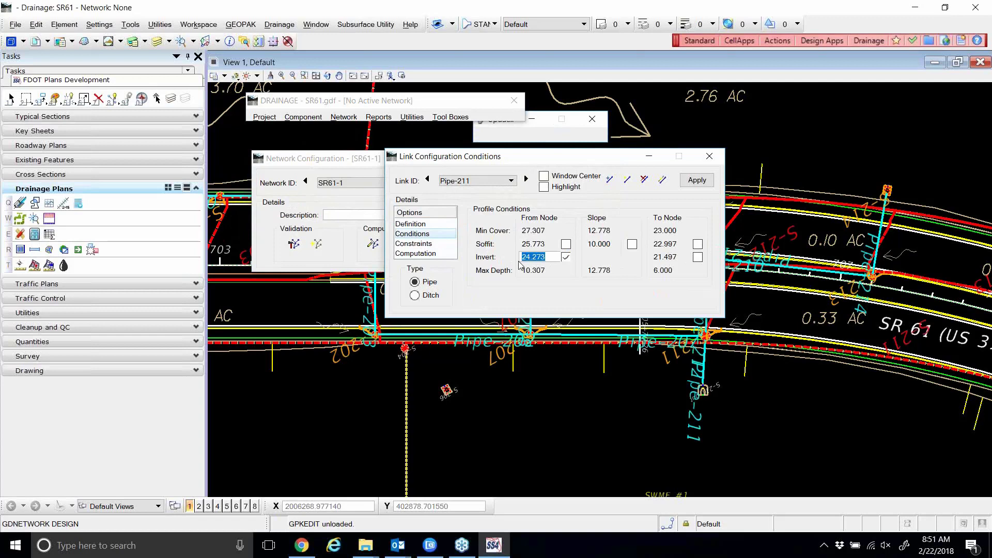
text(22.5)
key(Tab)
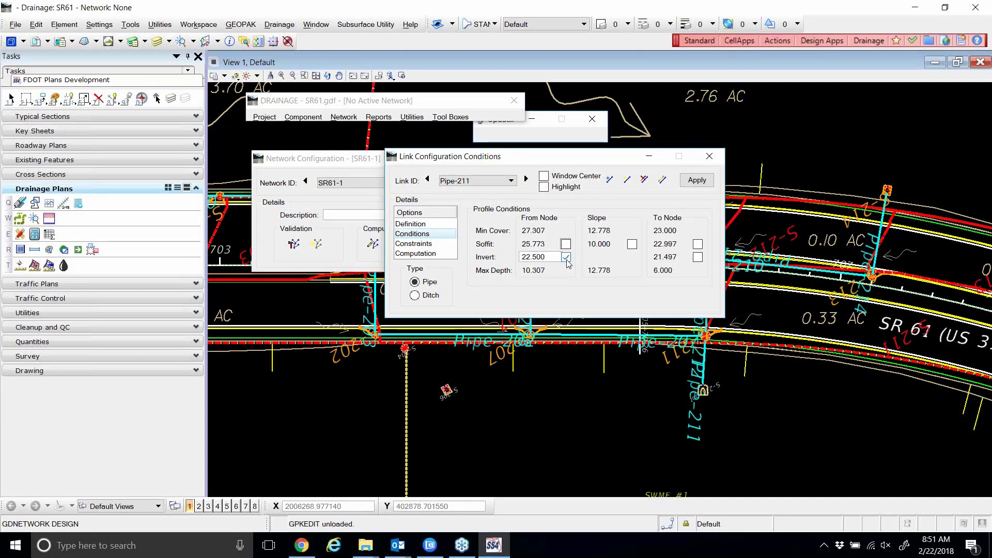
click(698, 182)
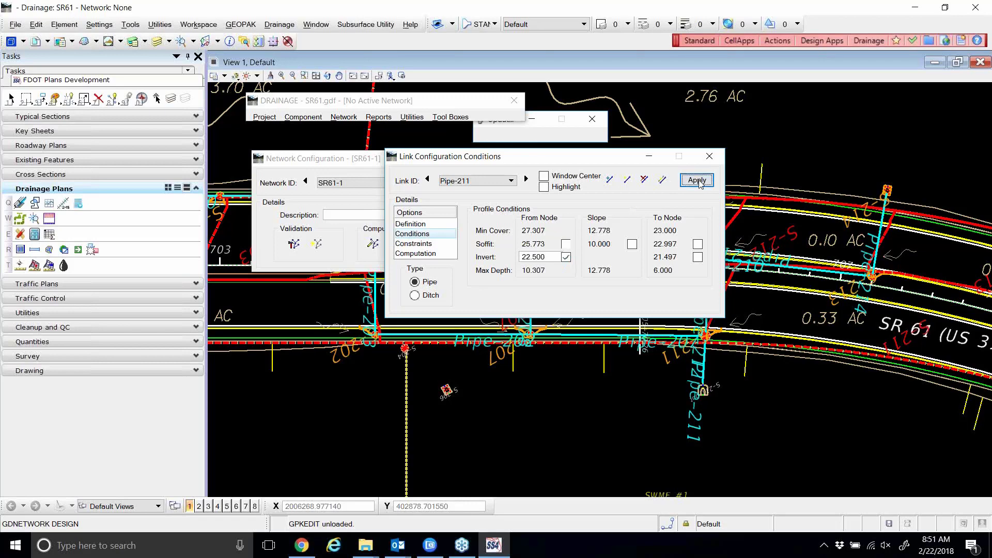
click(709, 156)
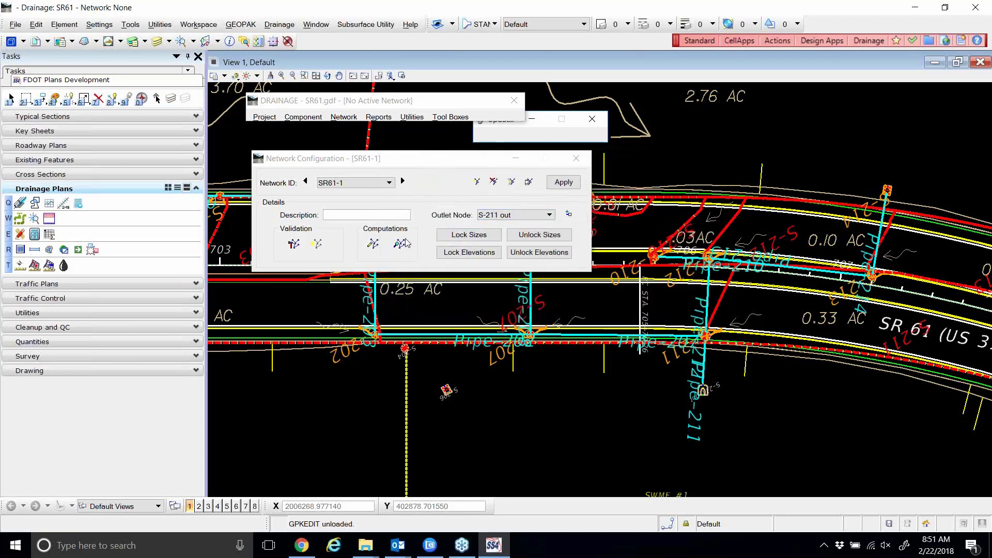
Run Design Network for SR61-1 and review the warnings, including Inlet S-206 errors.
click(376, 244)
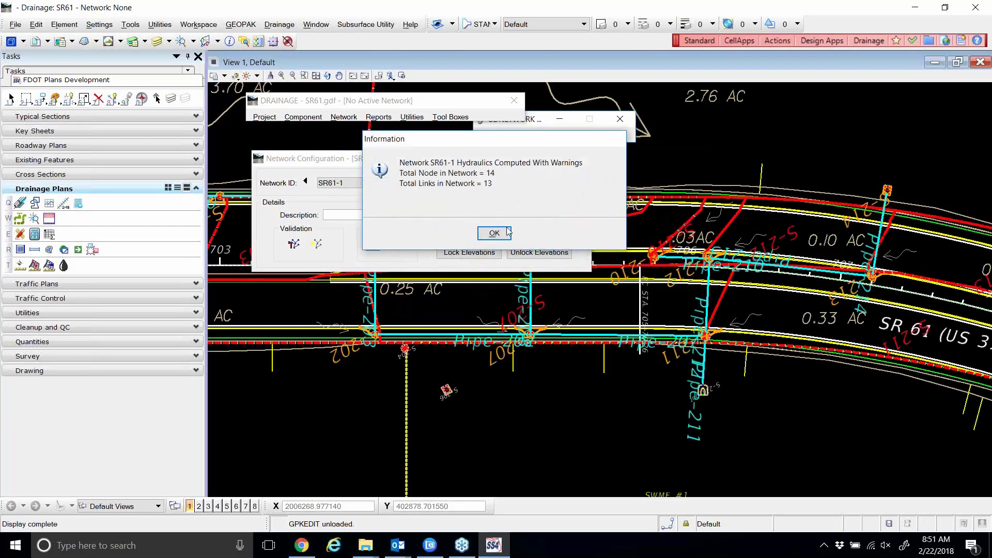
click(502, 233)
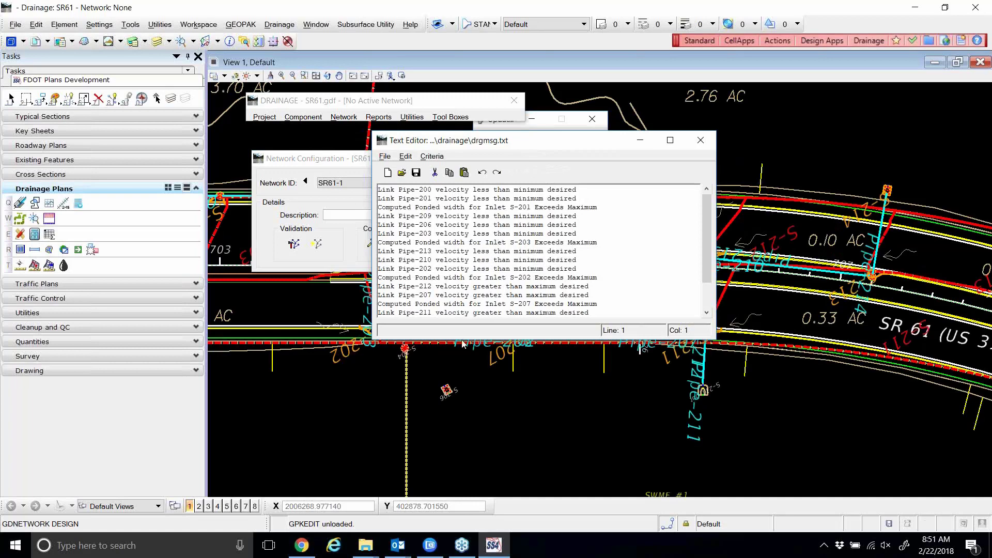
drag(461, 339, 460, 381)
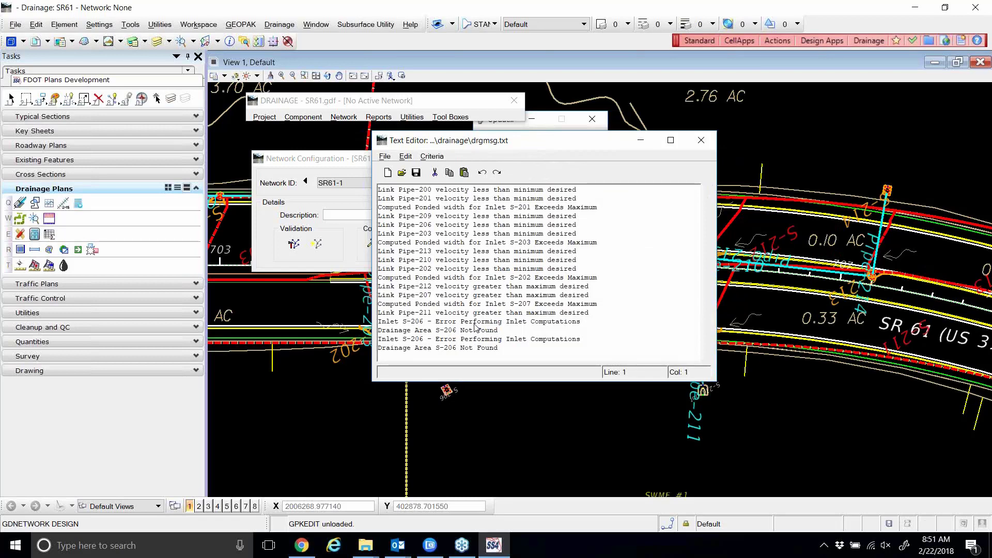
click(700, 140)
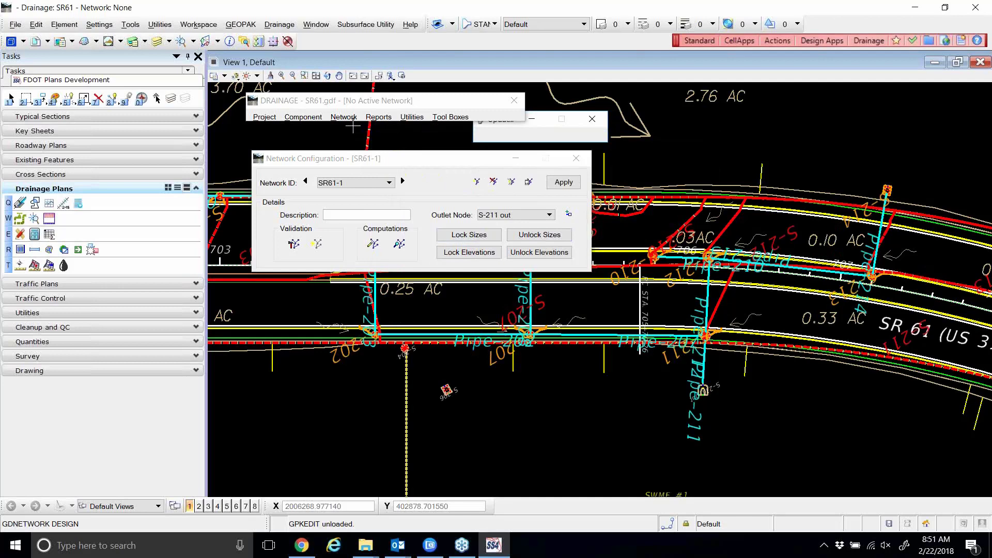
click(304, 117)
Lock Pipe-211's To Node Invert at 18.193, change From Node Invert to 20.000, and apply.
mouse_move(330, 155)
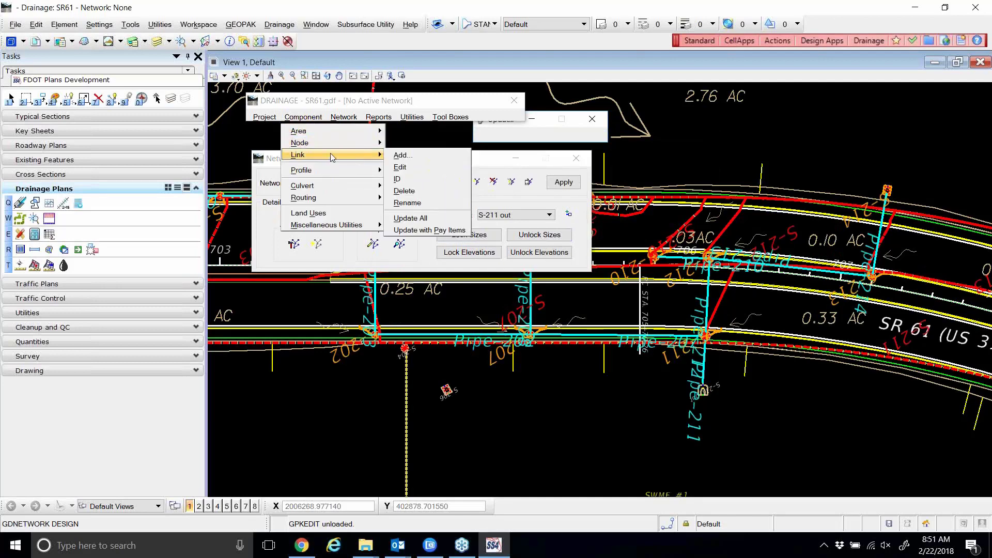
click(417, 166)
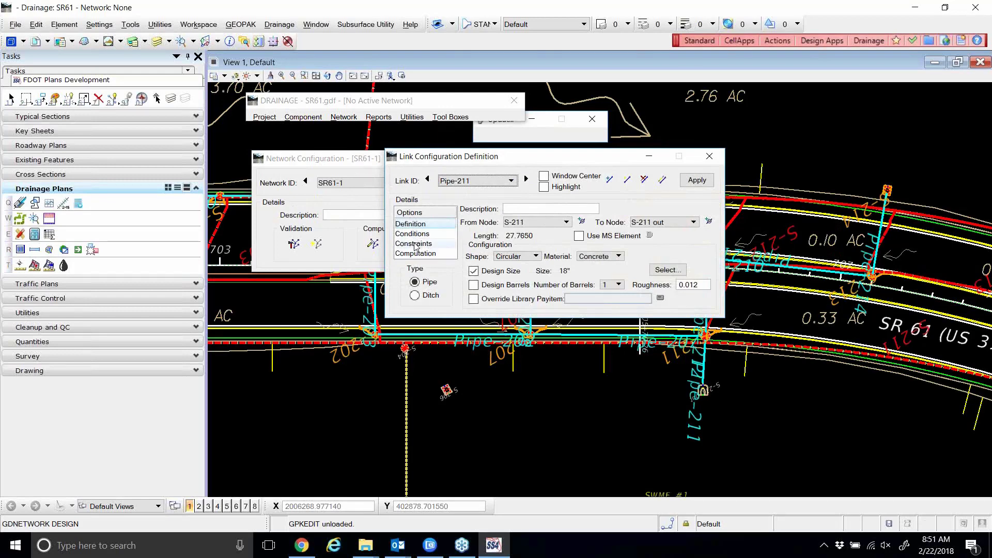
click(416, 244)
key(Up)
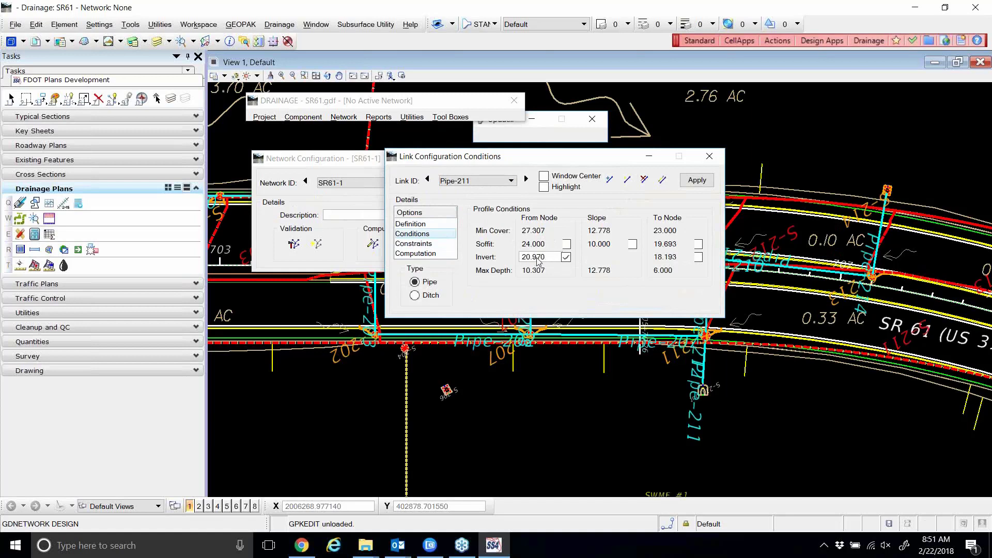
click(698, 257)
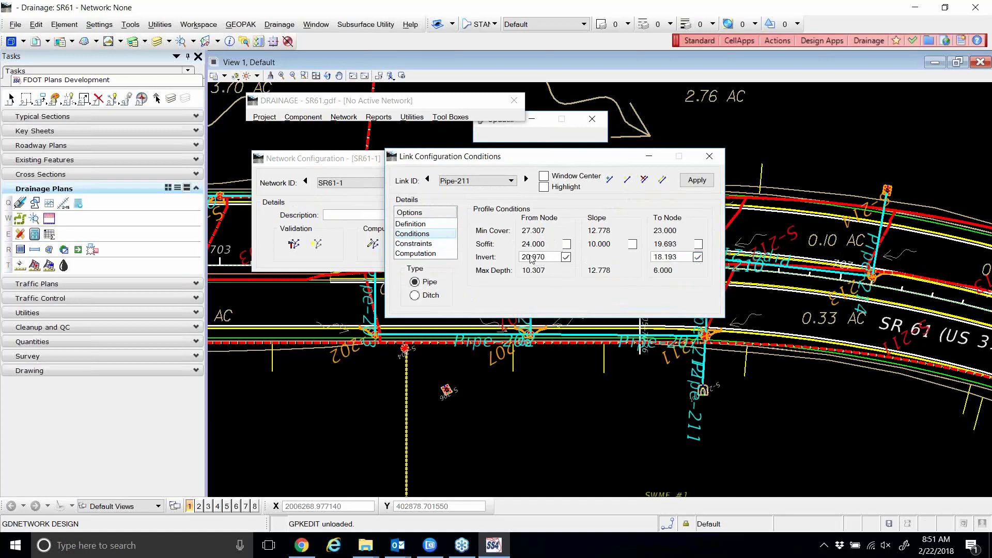
drag(556, 259, 516, 258)
text(20)
key(Tab)
click(695, 184)
click(711, 160)
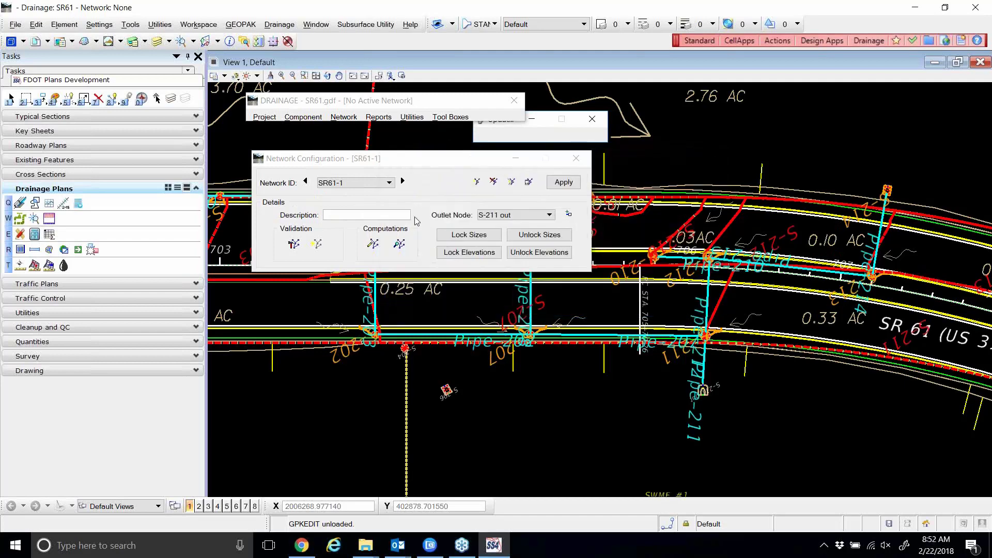
Redesign SR61-1 with the locked inverts and bring up the drgmsg.txt warning log.
click(374, 246)
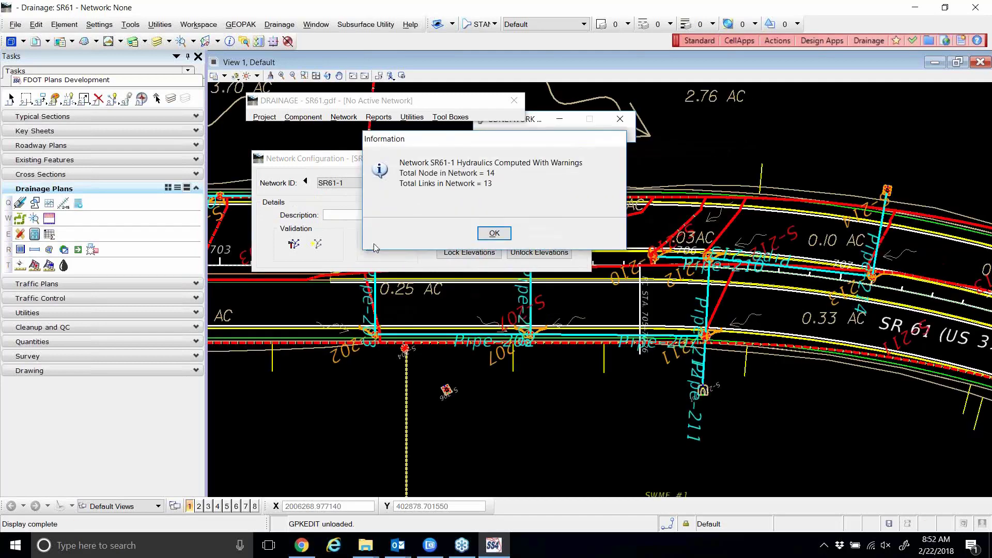
click(497, 237)
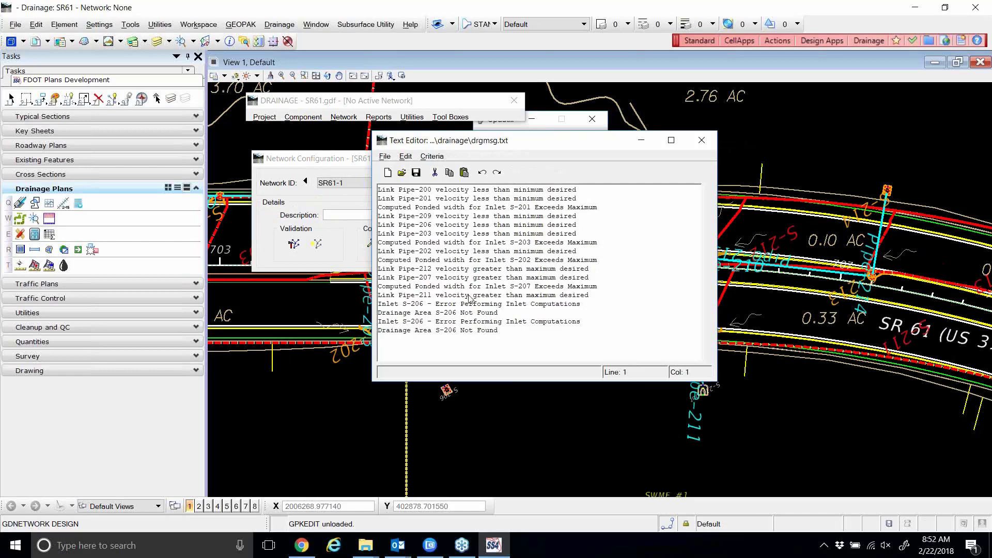
click(303, 116)
Inspect Pipe-211's new constraints and profile conditions, then close the editor and warning log.
mouse_move(315, 154)
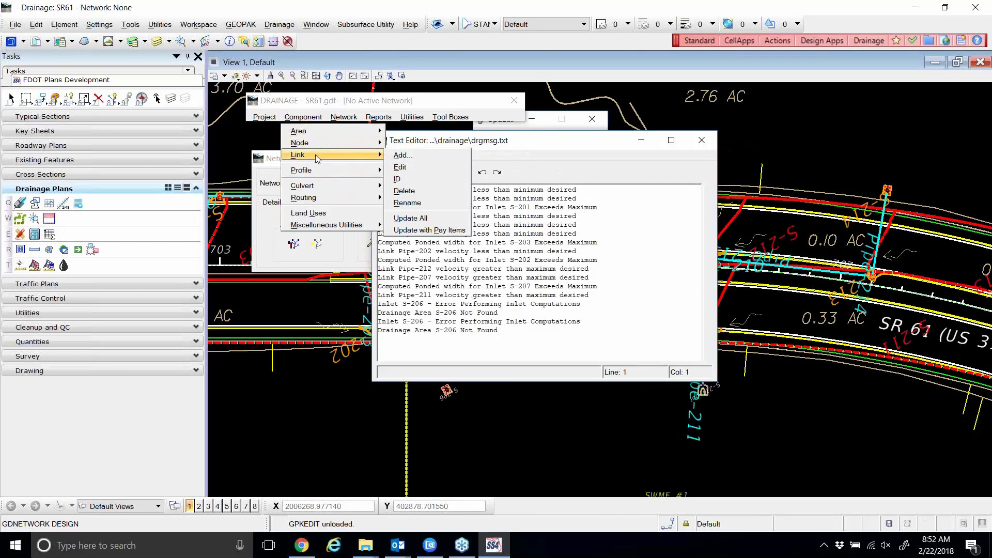
click(407, 168)
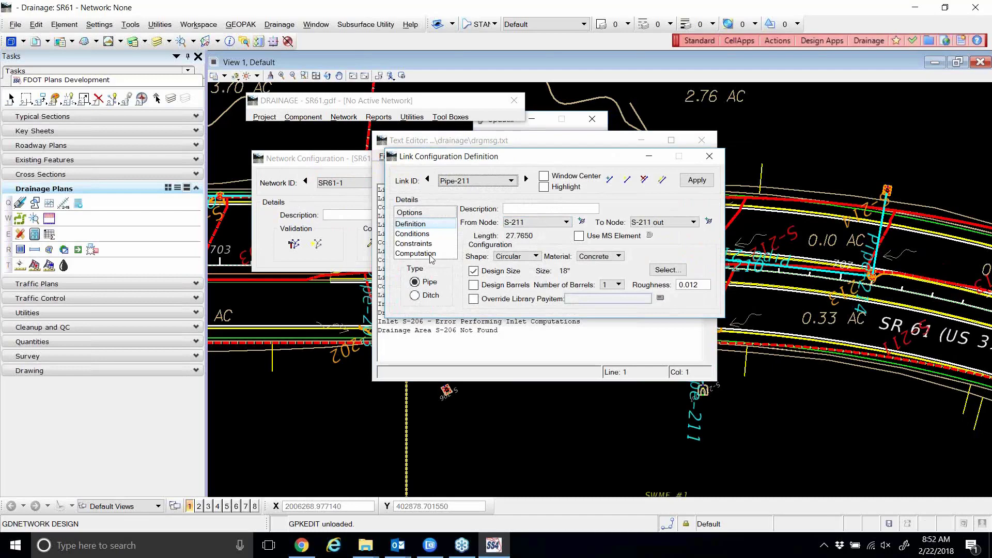
click(414, 243)
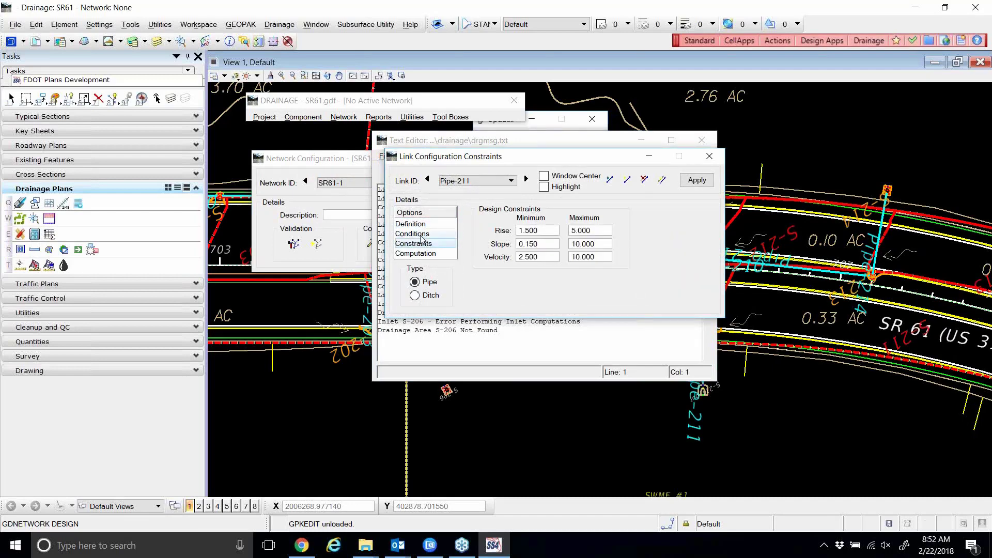
click(421, 234)
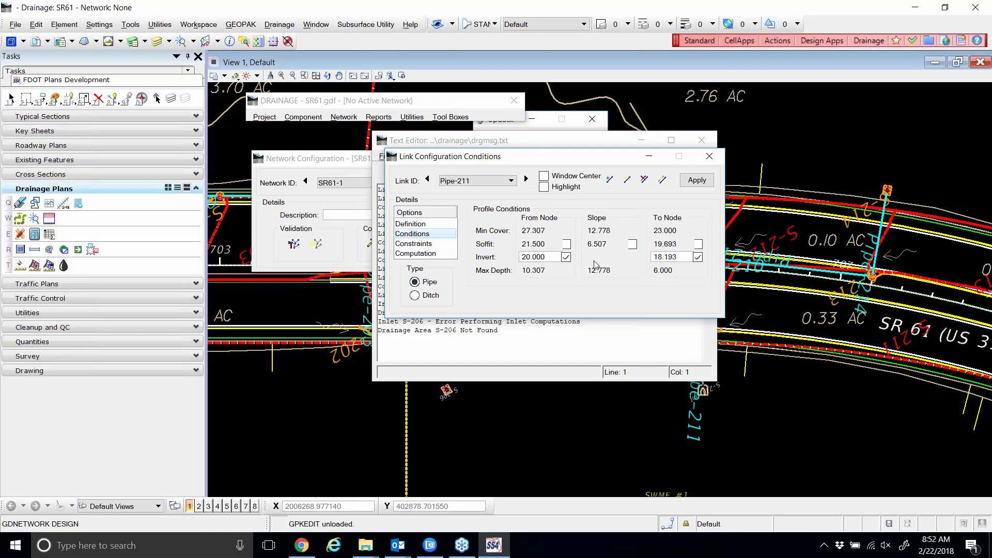
click(707, 155)
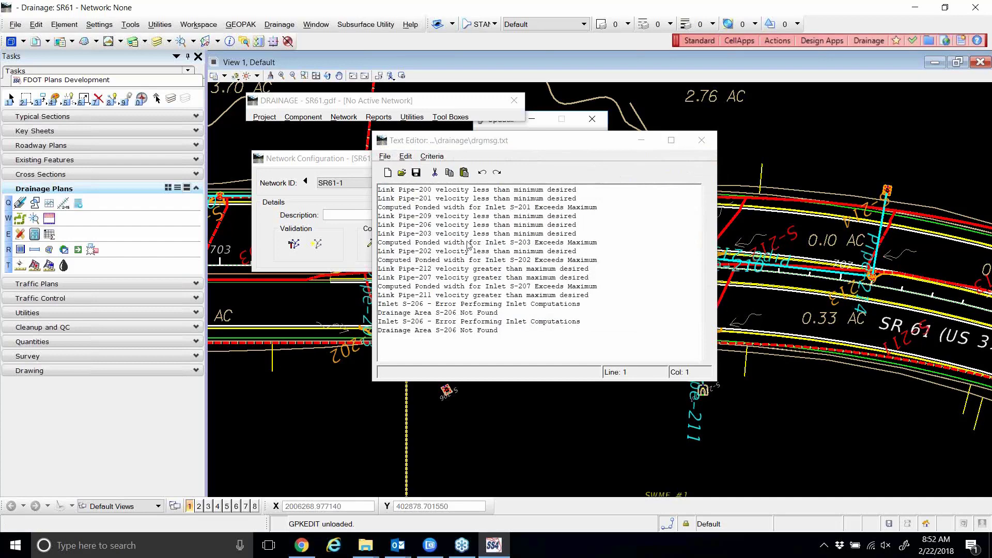
click(701, 141)
Reposition the Network Configuration window up and to the left.
drag(439, 161, 446, 168)
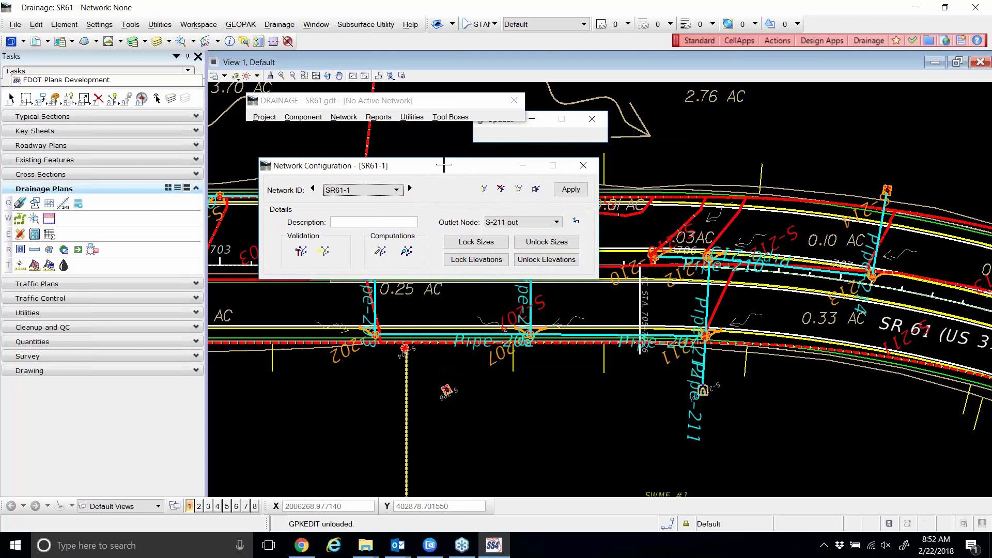
click(797, 27)
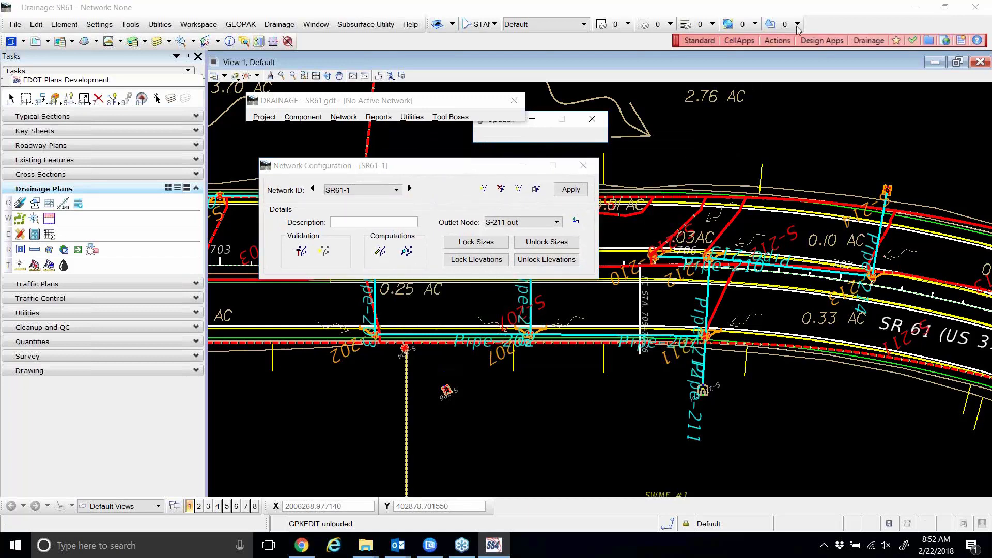
drag(436, 171, 421, 146)
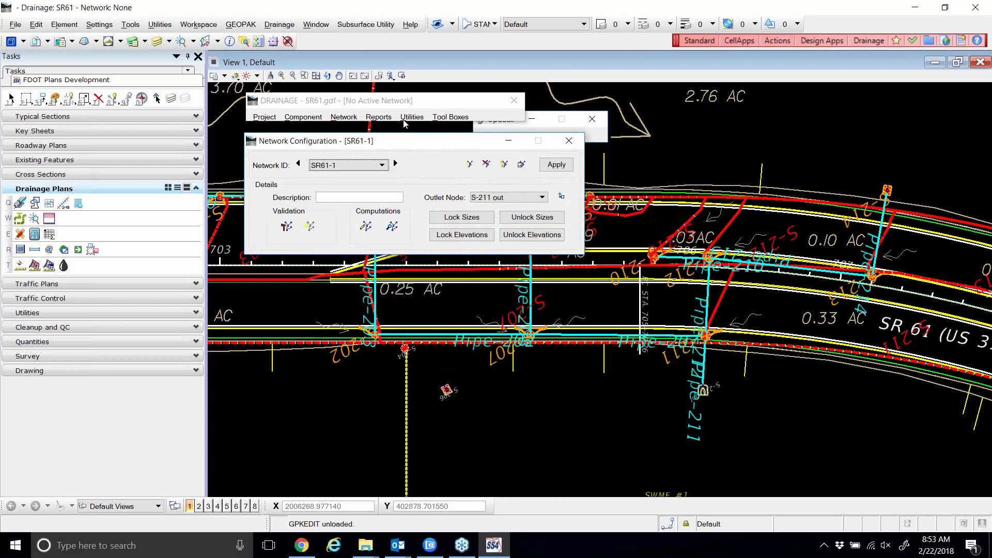
Pick SR61-1 in Select Active Network as the active drainage network.
click(521, 164)
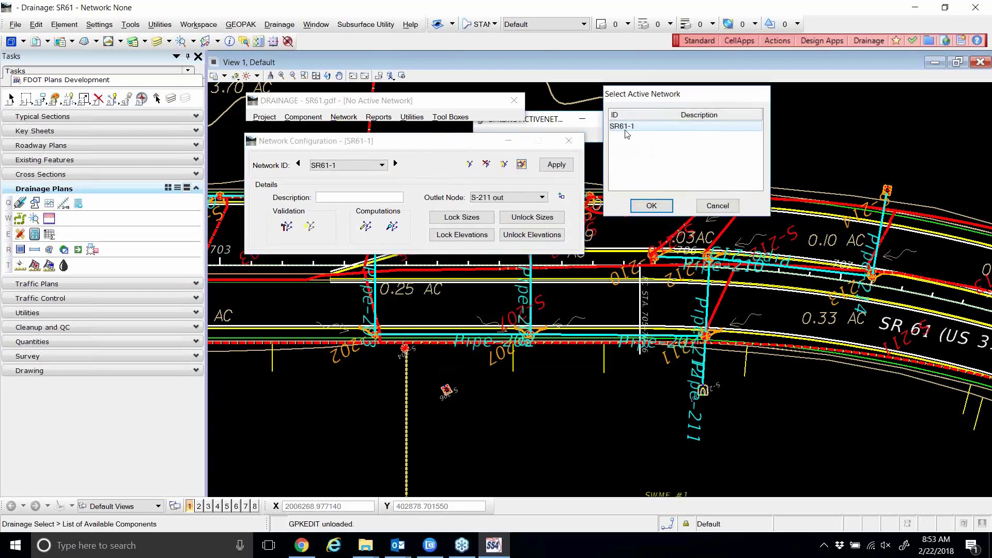
click(650, 205)
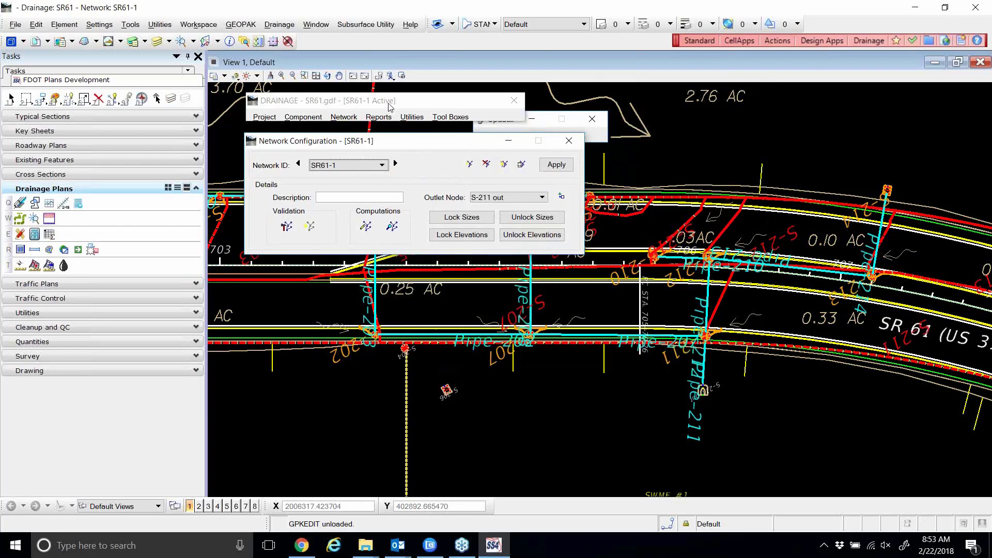
Open the Drainage Reports toolbox from Tool Boxes > Reports and park it over the drawing.
drag(385, 143, 372, 143)
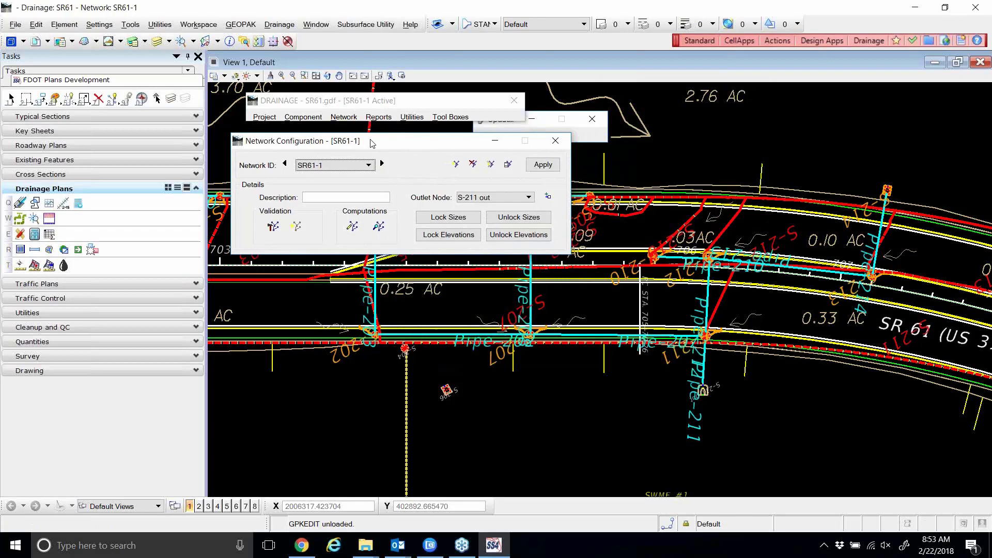
drag(372, 143, 385, 150)
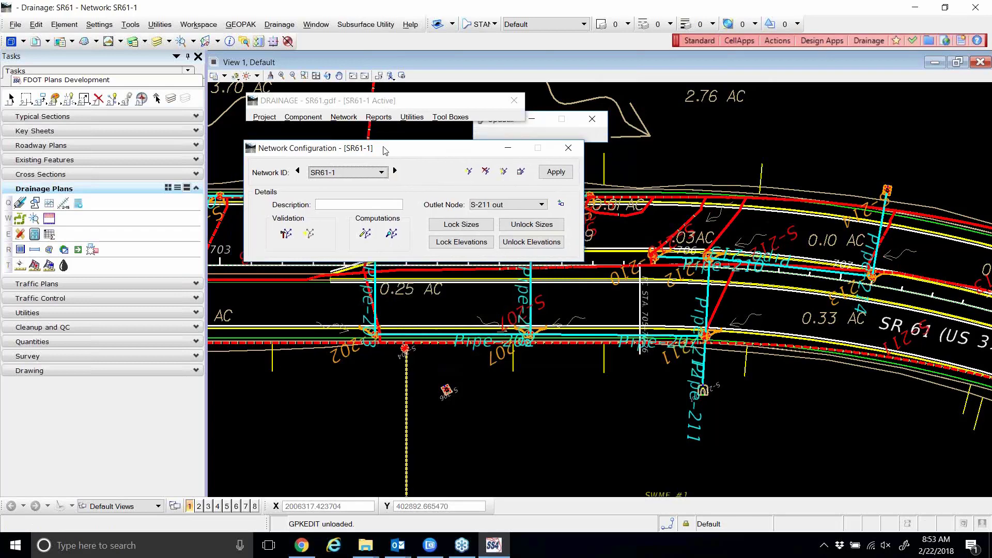
click(384, 118)
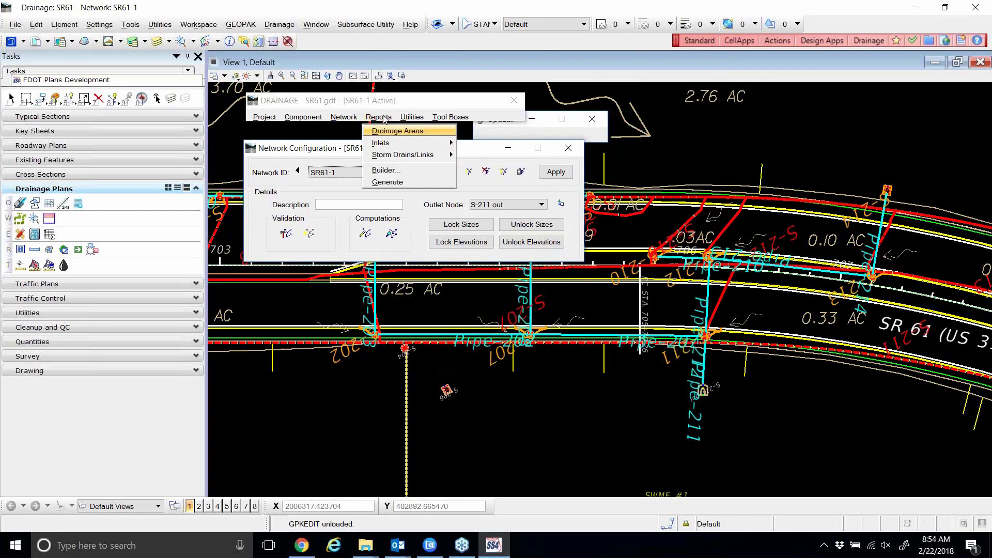
mouse_move(437, 119)
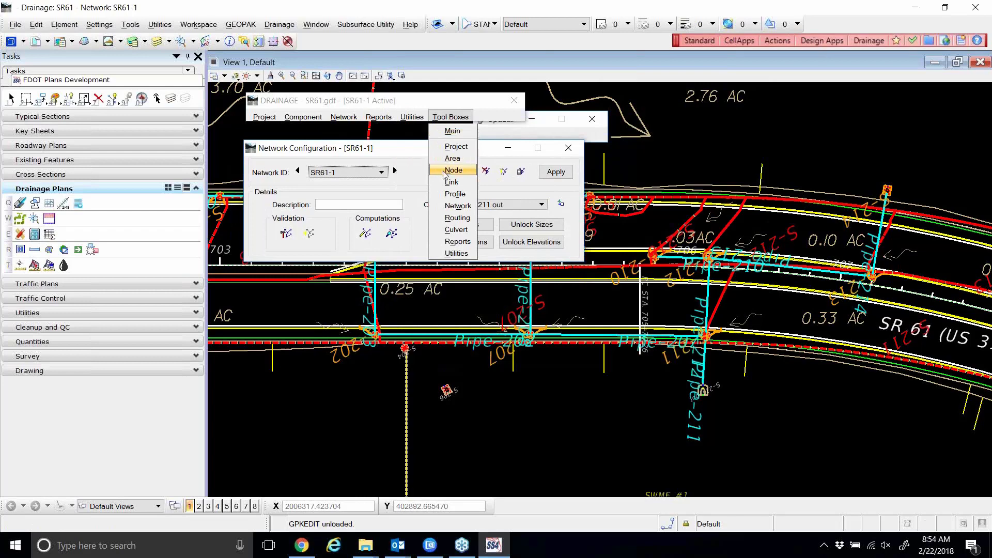
click(452, 241)
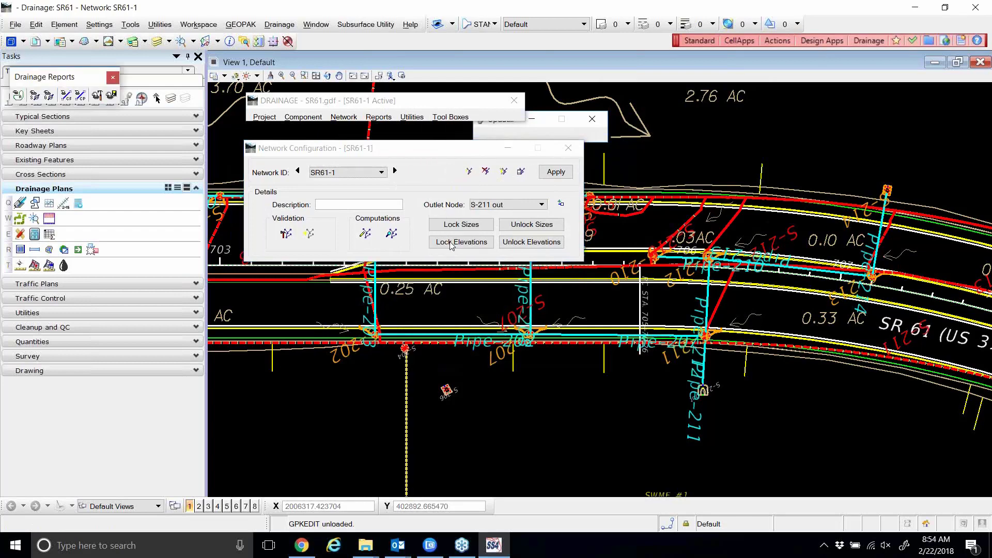
drag(57, 80, 417, 172)
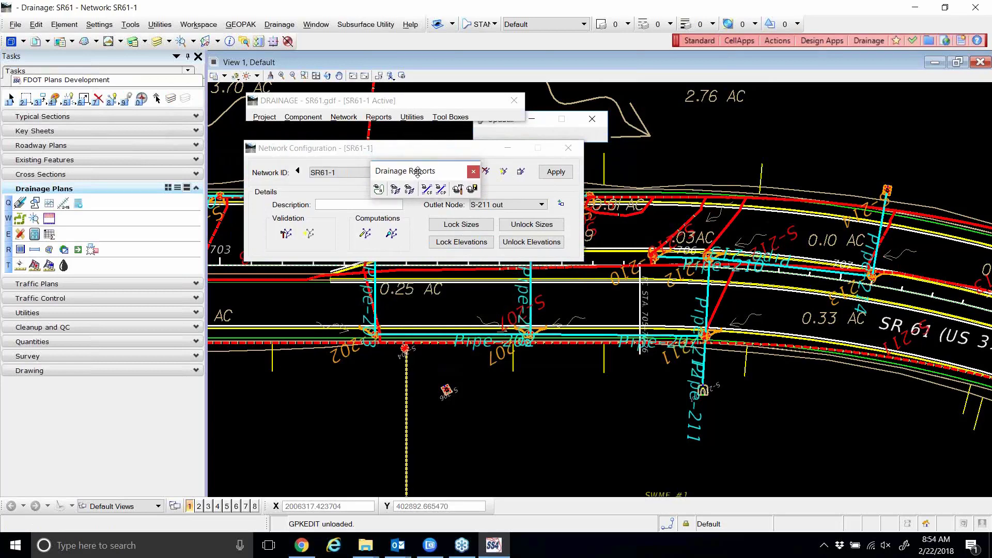
click(378, 116)
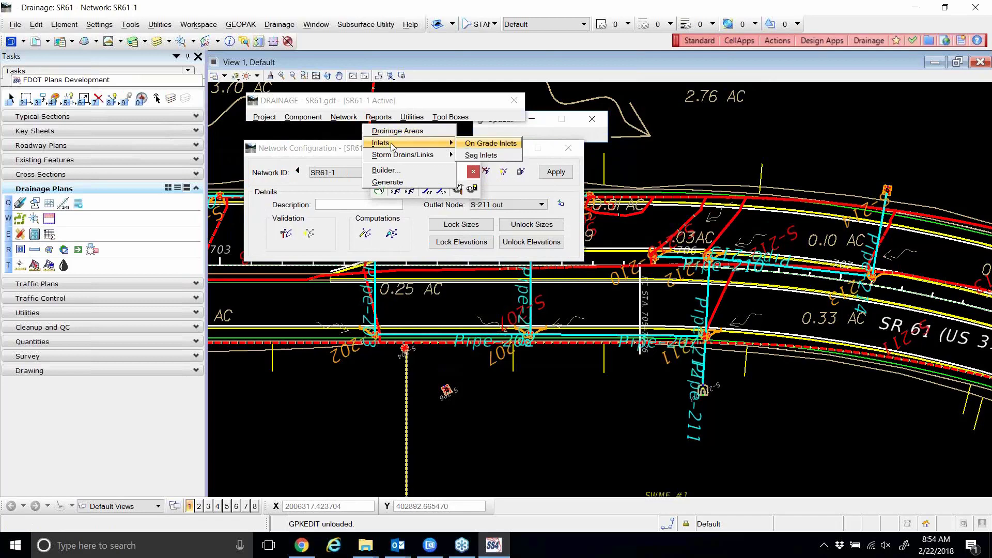
mouse_move(387, 117)
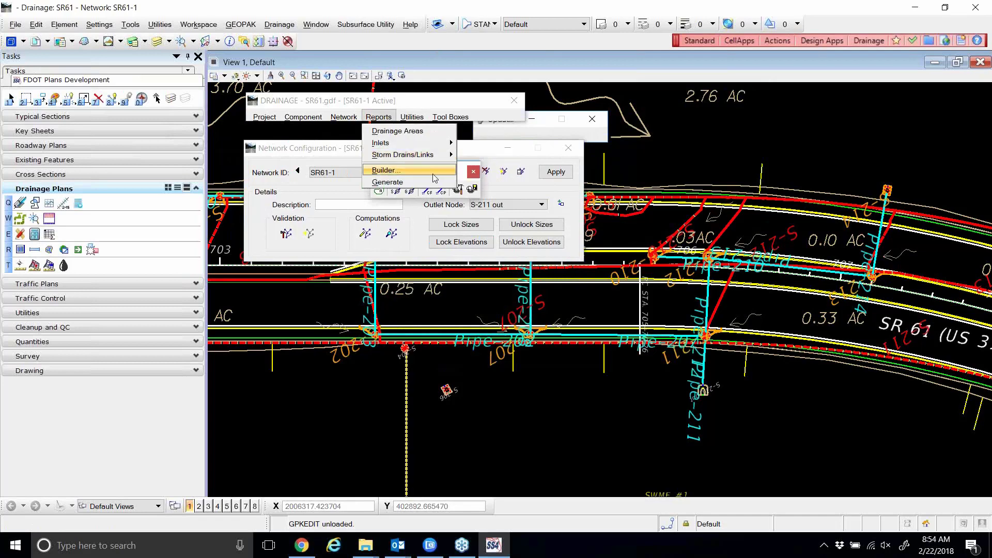
drag(425, 175, 464, 295)
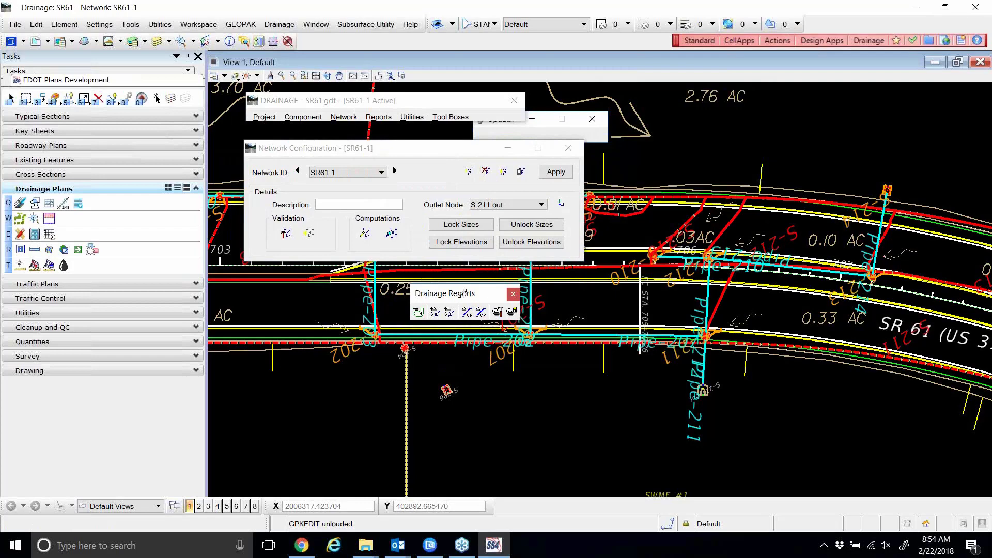
Open the Drainage Area Summary for the Active Network with Window Center and Highlight ticked.
click(419, 312)
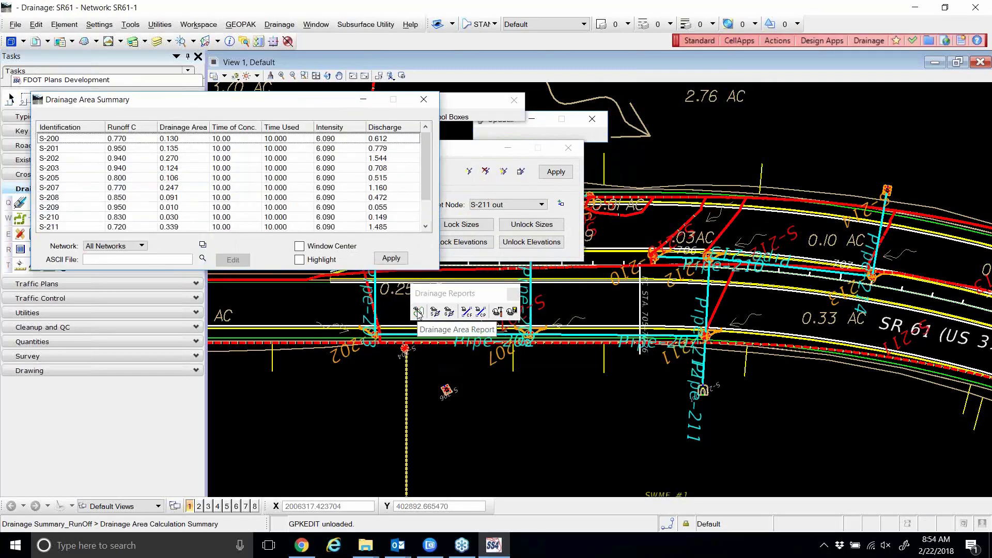
drag(280, 102, 519, 73)
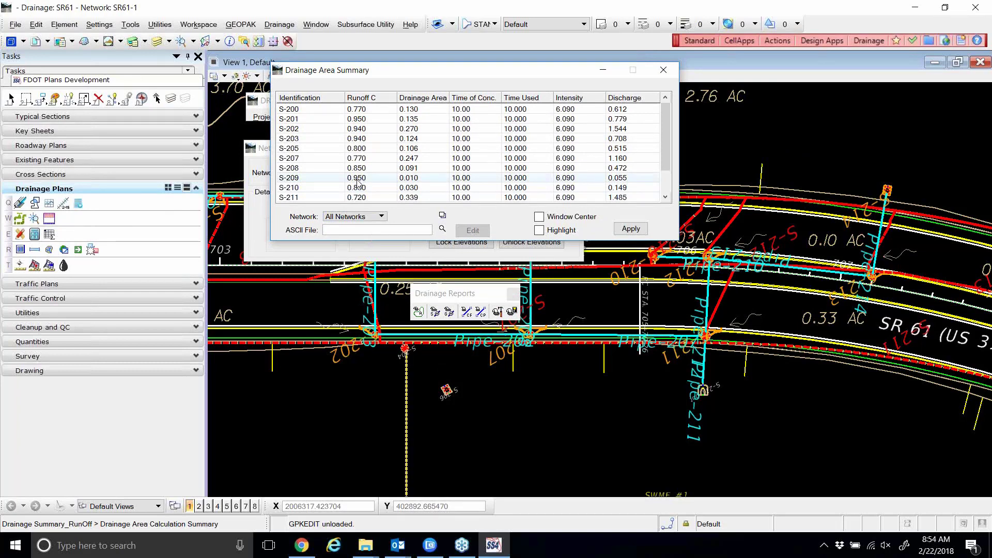
click(358, 217)
click(356, 231)
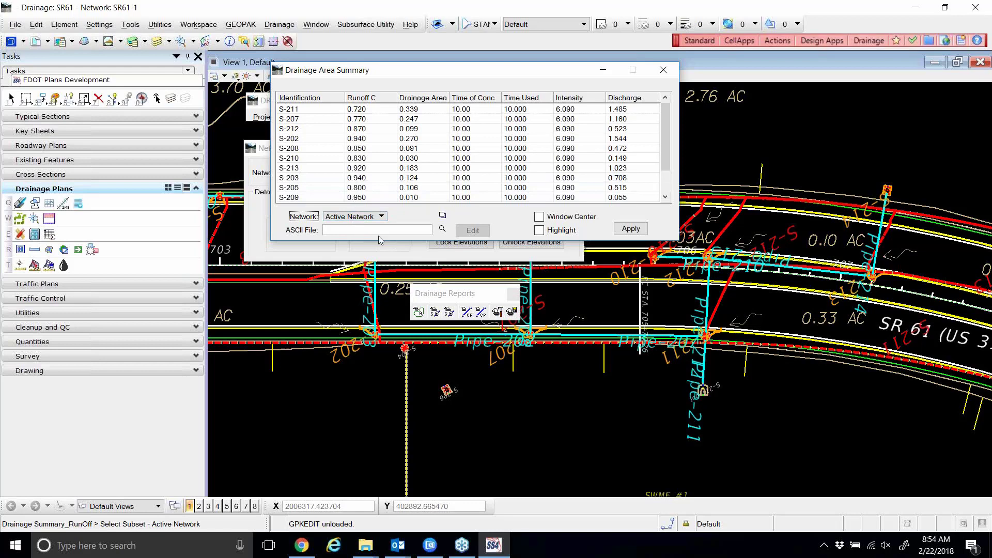
click(539, 217)
click(539, 230)
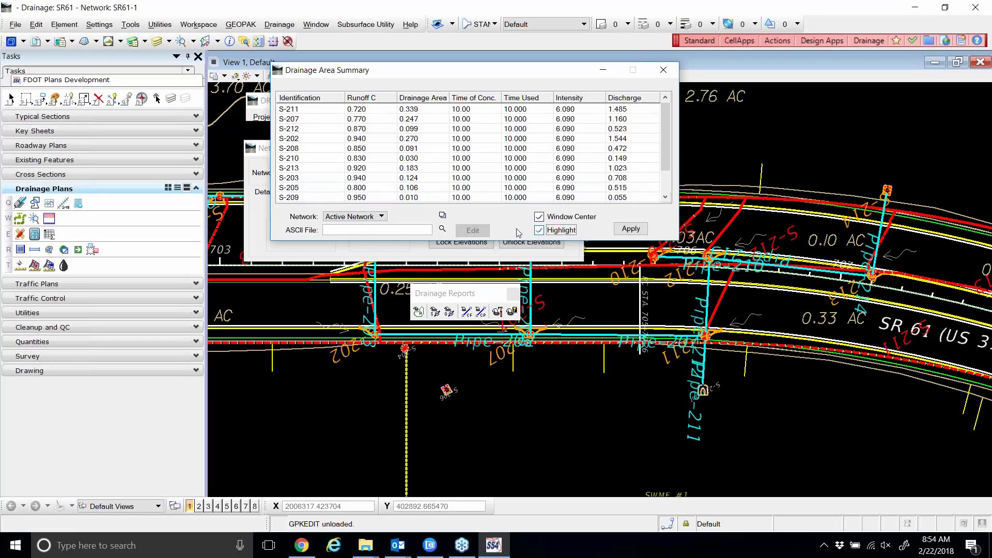
Centre the drawing on drainage areas S-208 and S-213, then back on S-208.
click(306, 111)
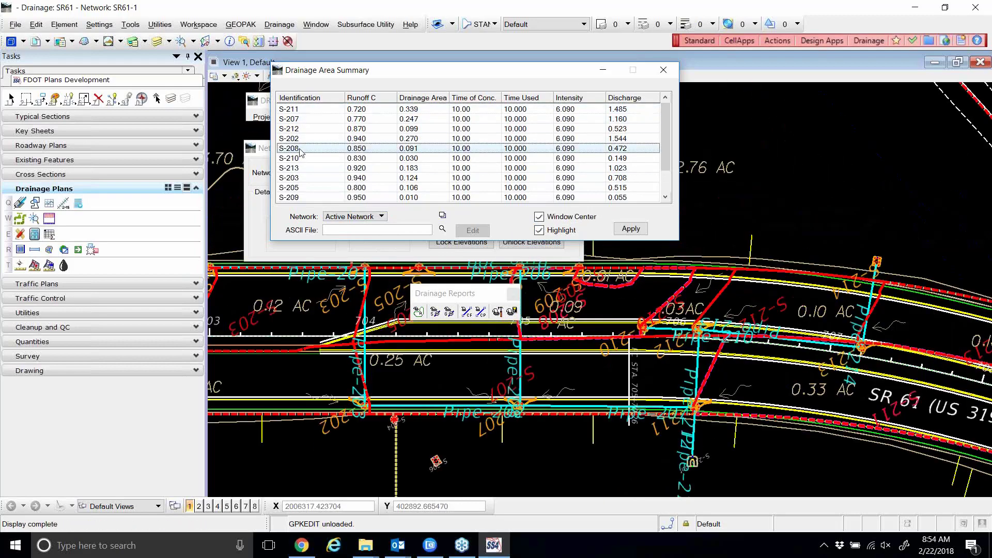
click(297, 170)
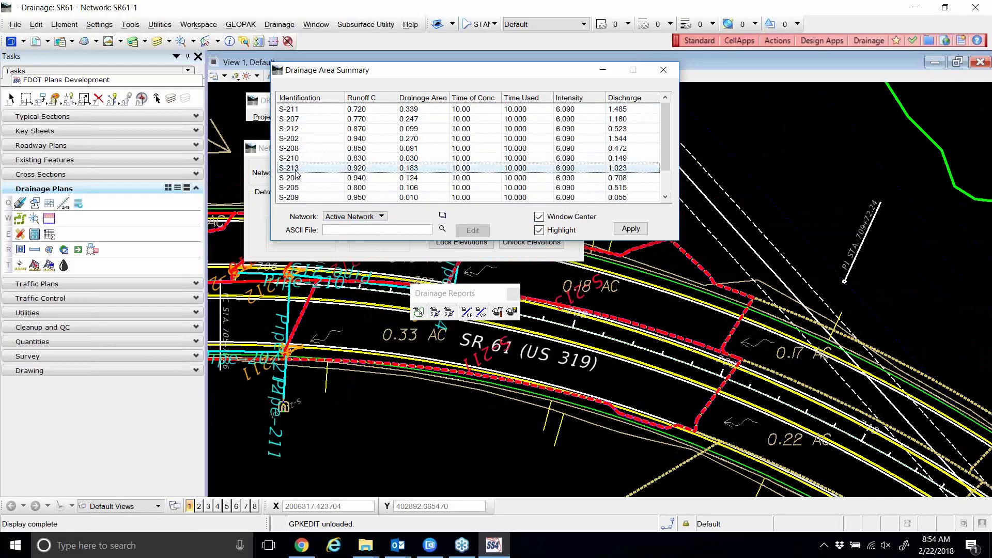
click(632, 149)
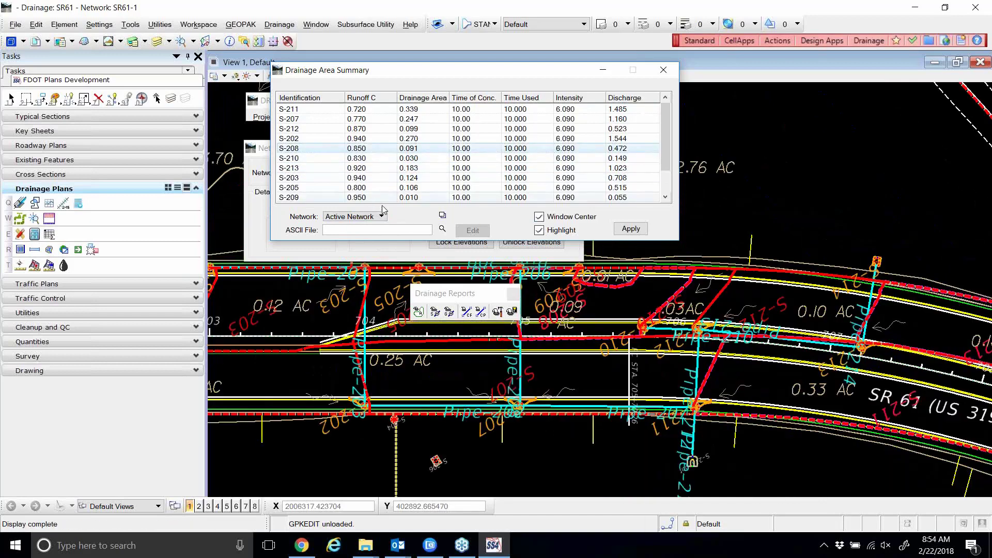
Check and close the empty Sump inlet summary, then open the On Grade inlet summary.
click(435, 312)
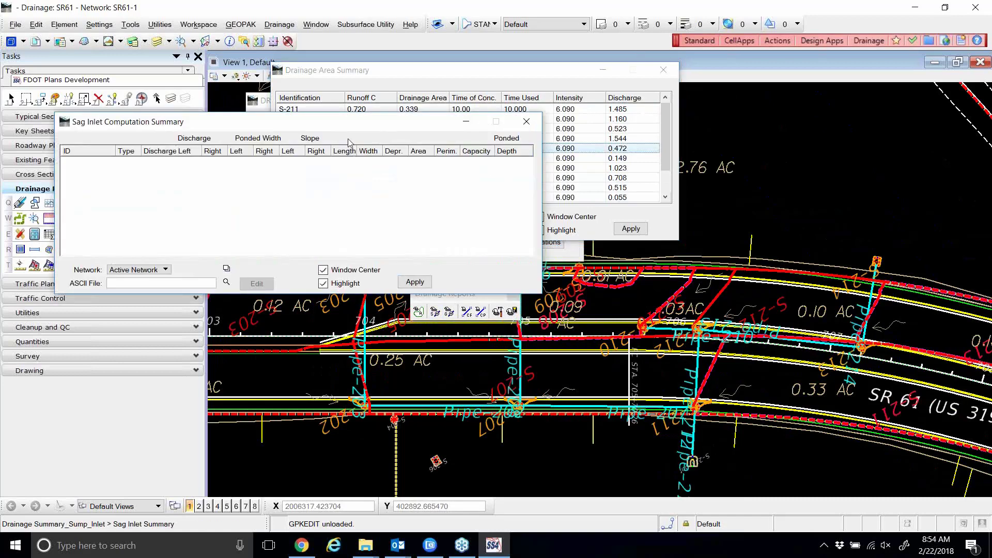
drag(344, 131, 538, 136)
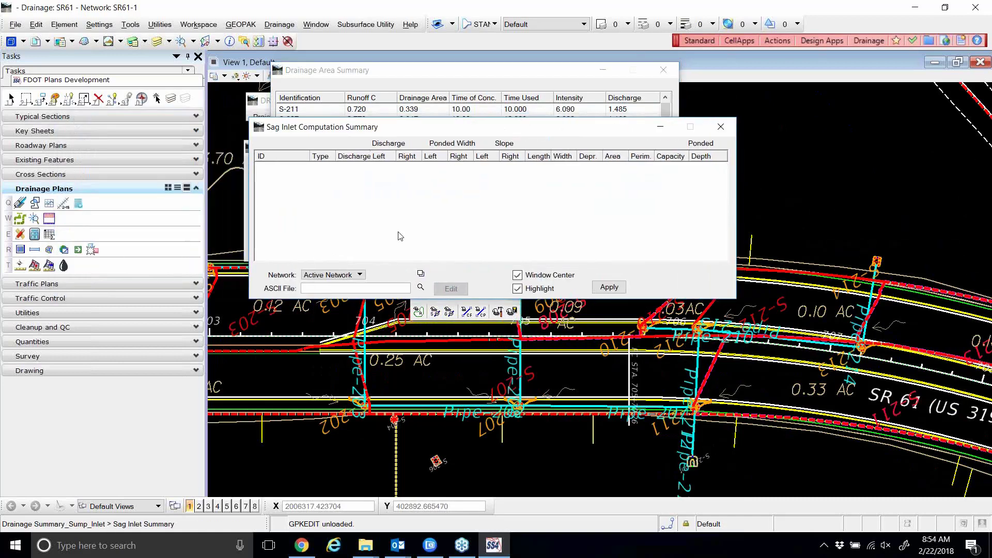
click(721, 127)
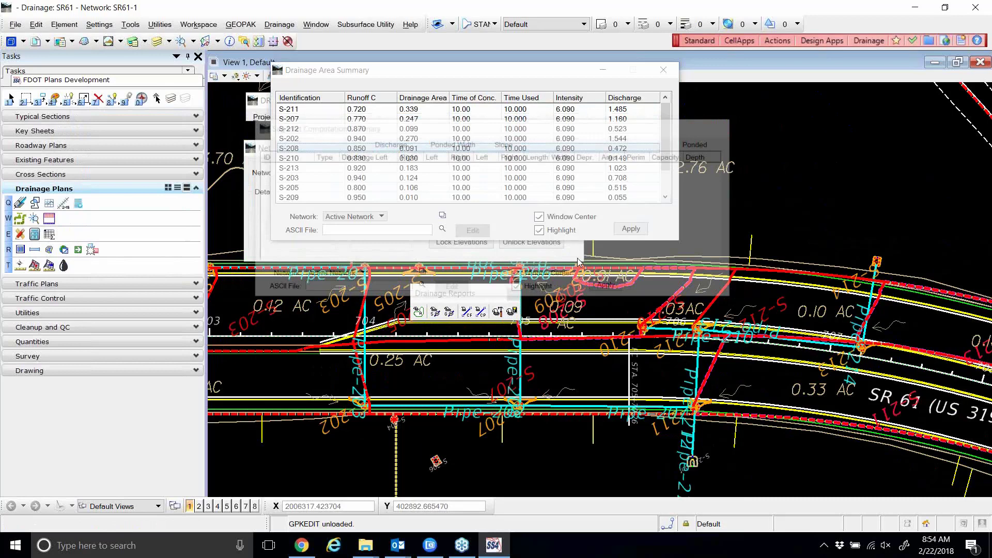
click(448, 314)
drag(364, 147, 578, 112)
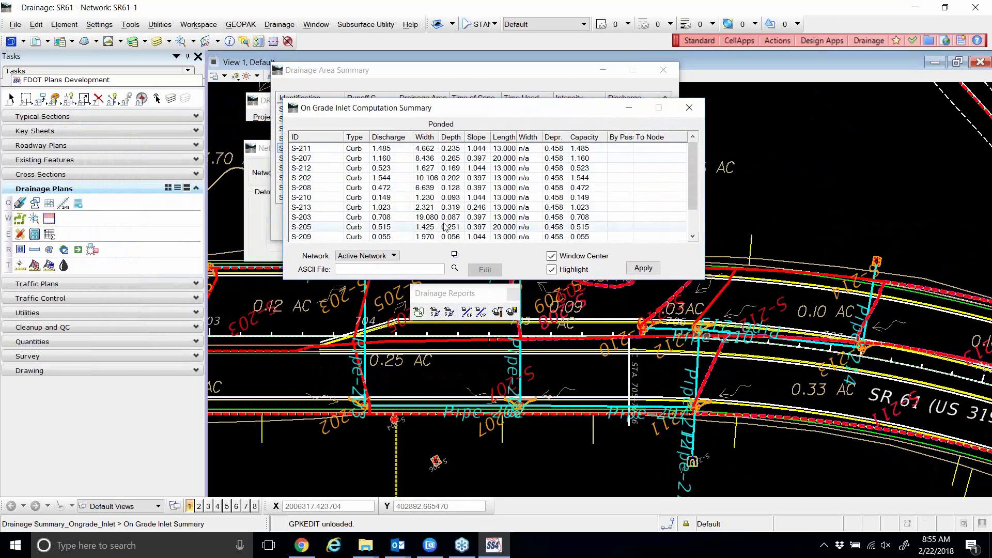
Centre on Pipe-211, Pipe-207, Pipe-202 and Pipe-212 in the Storm Drain Configuration Summary, then open Computations.
click(465, 312)
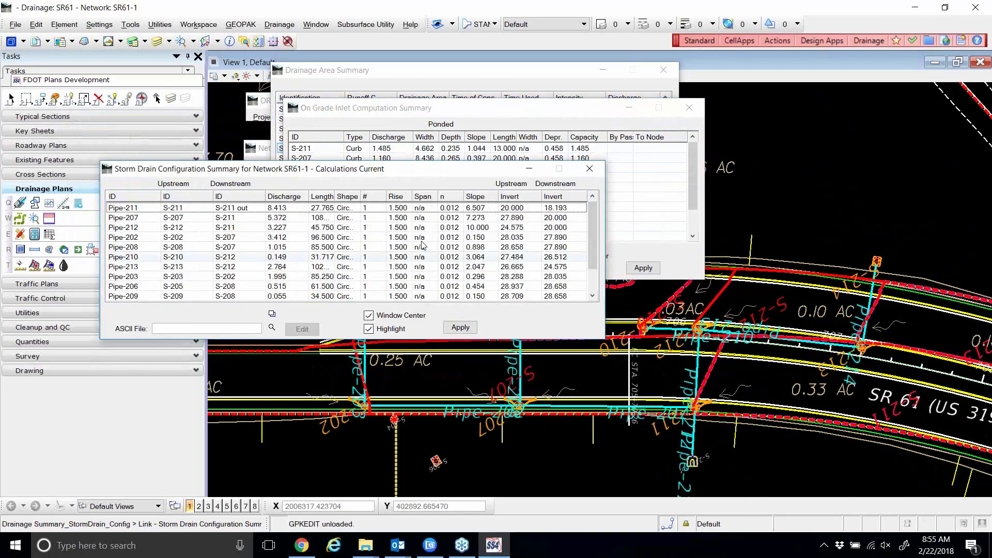
drag(313, 172, 526, 156)
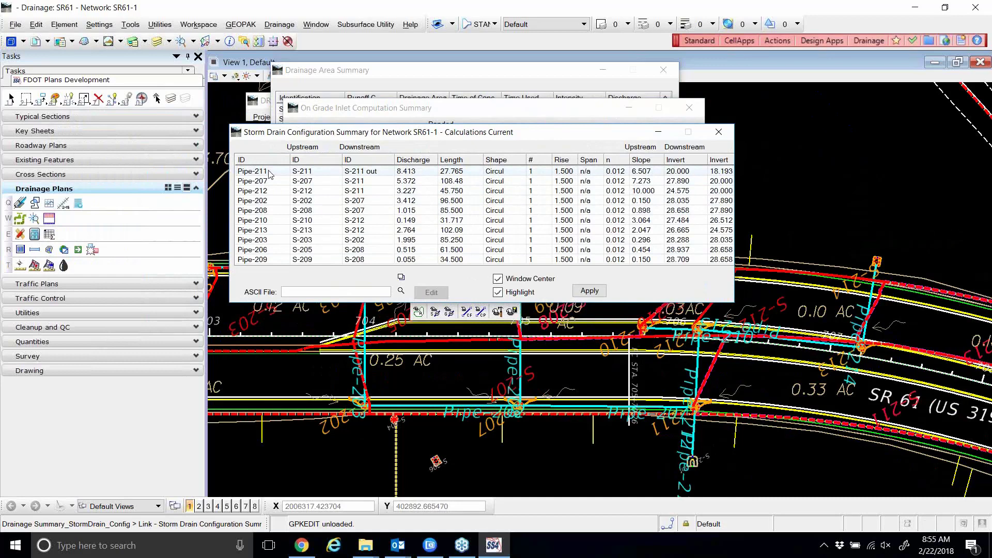
click(648, 174)
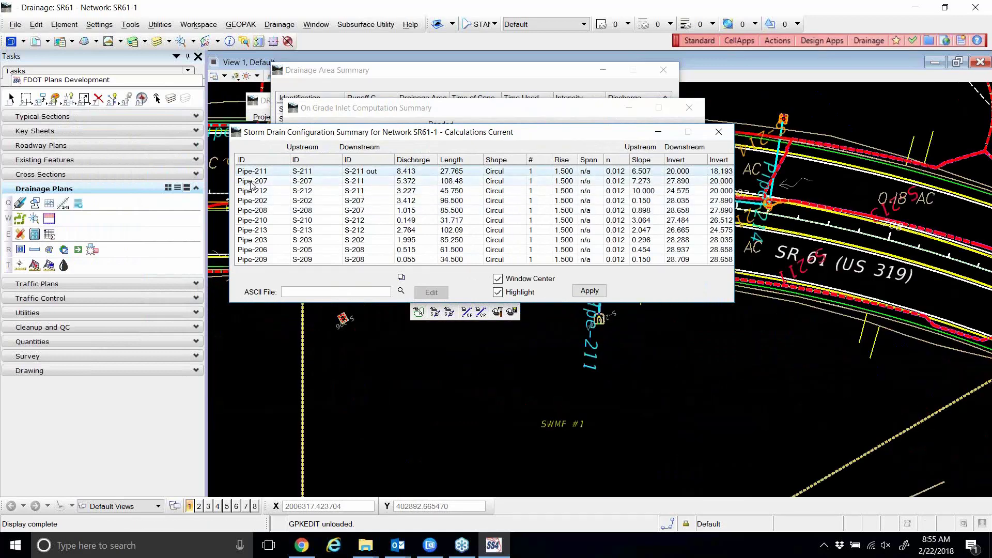
click(325, 181)
click(252, 201)
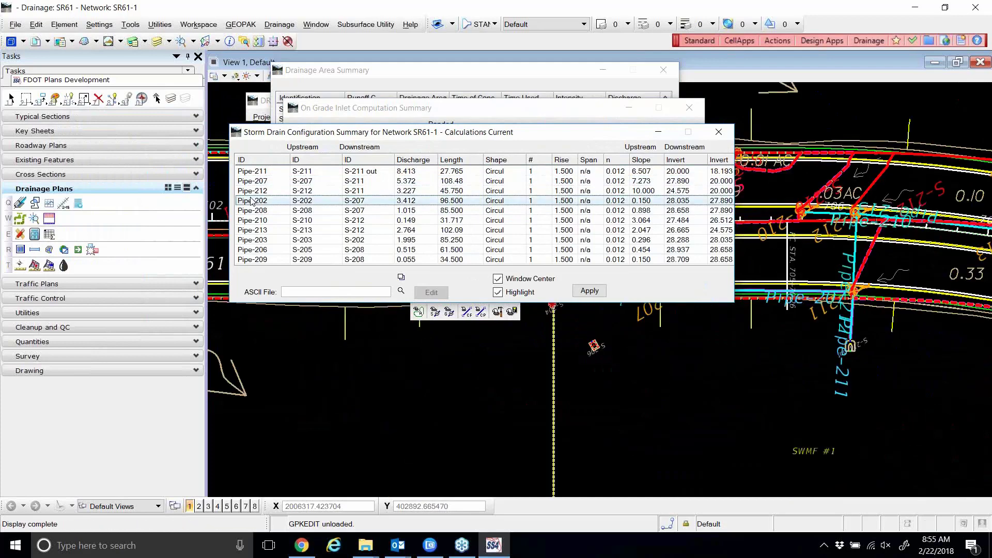
key(Up)
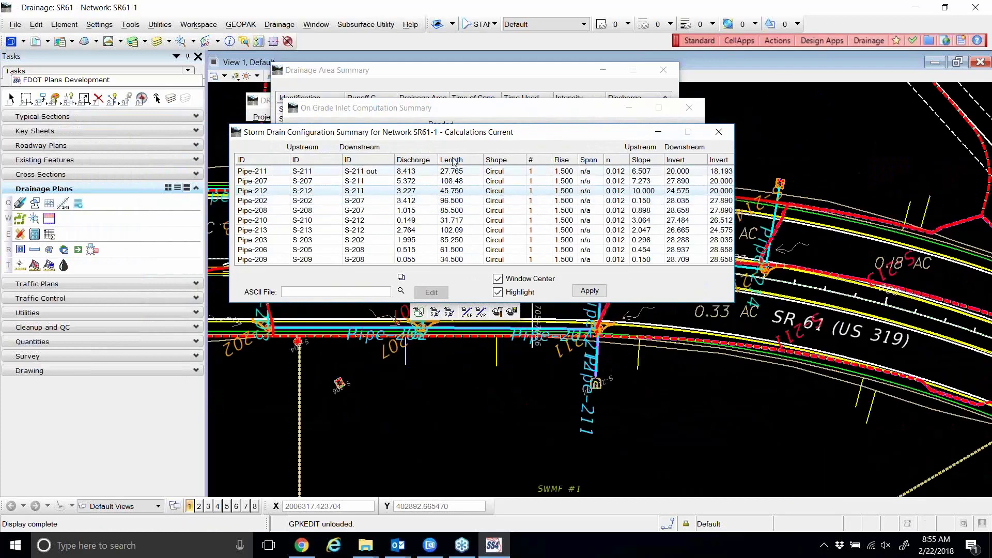
drag(459, 132, 456, 113)
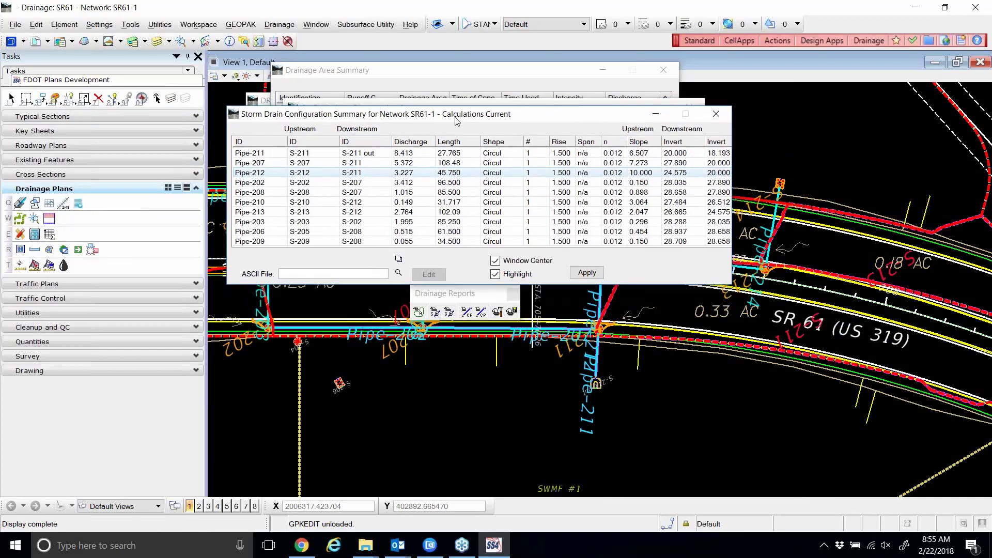
click(481, 312)
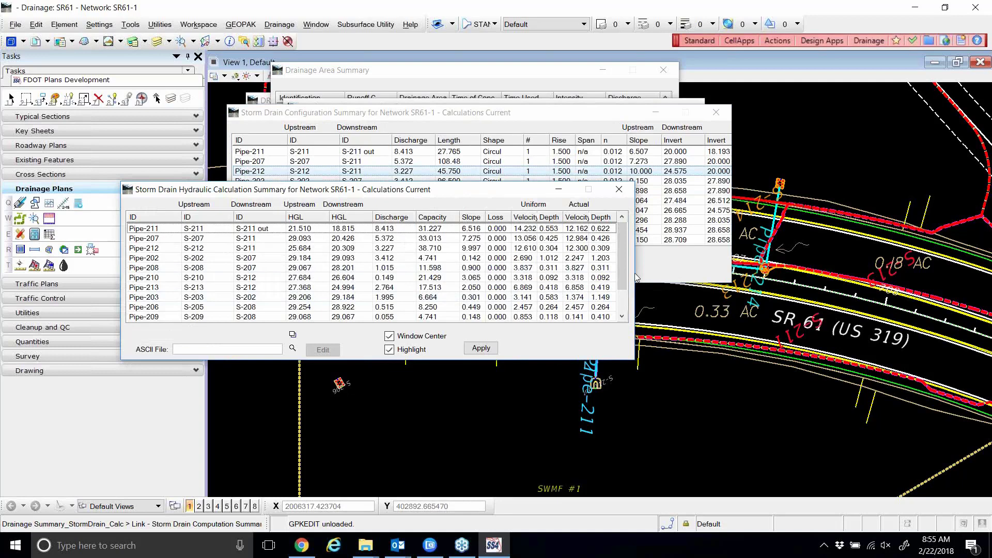
drag(463, 193, 562, 124)
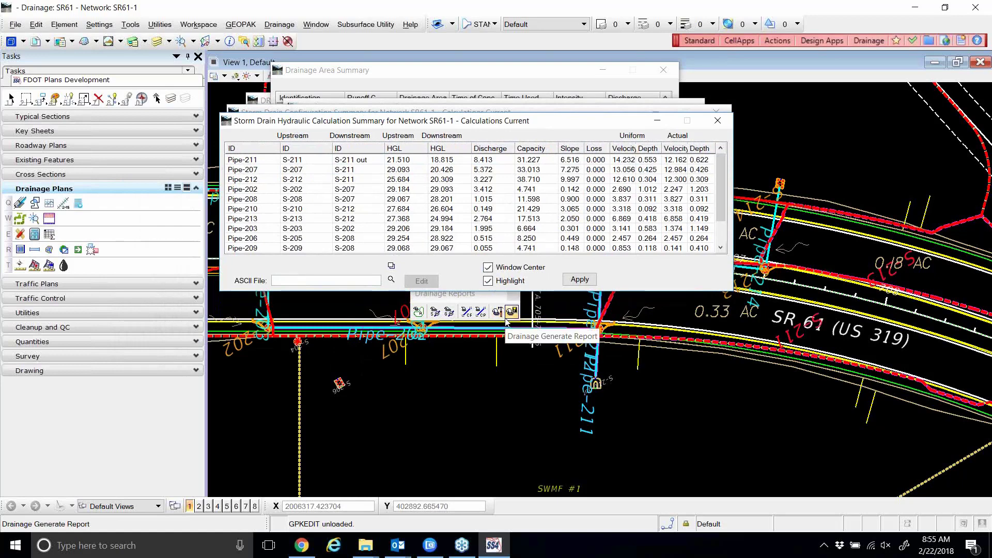
click(392, 266)
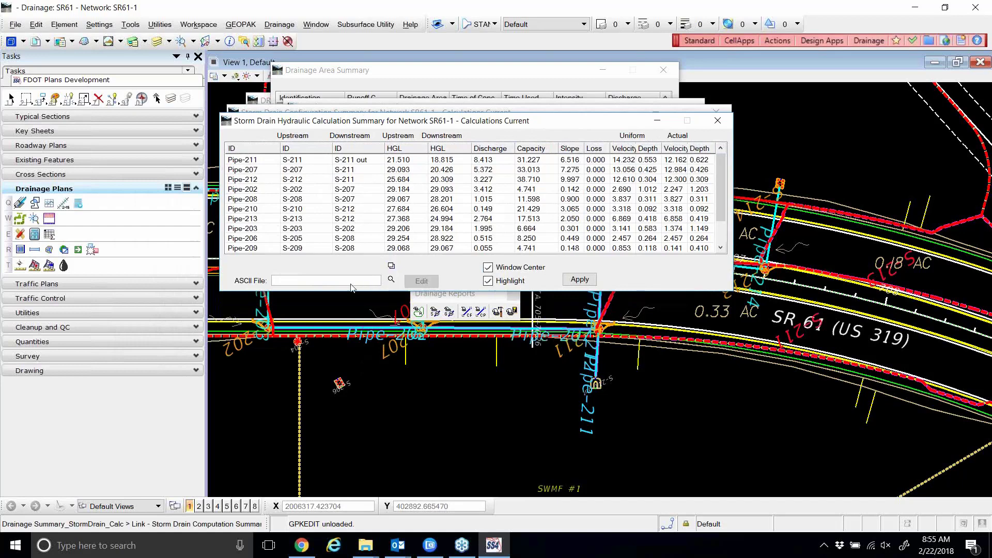
click(261, 199)
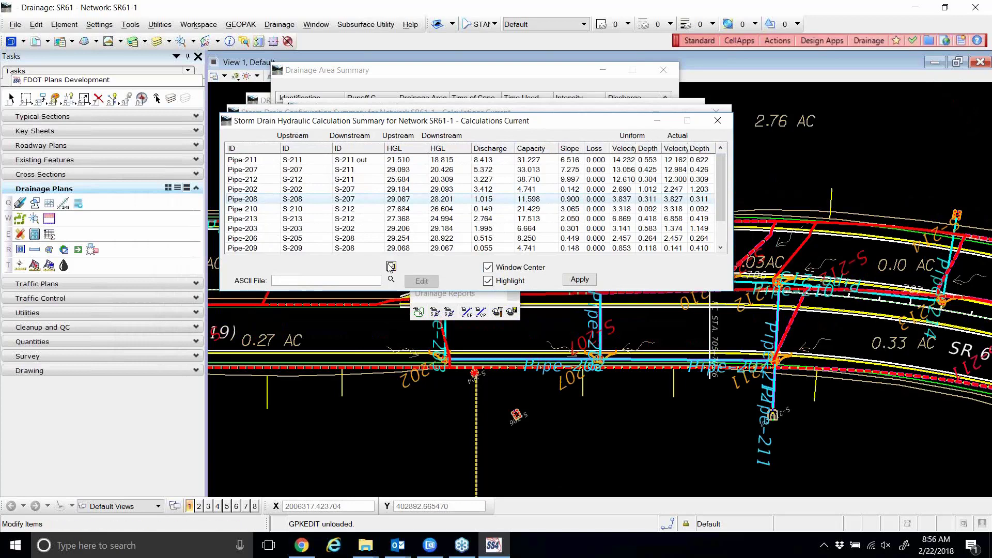
click(392, 266)
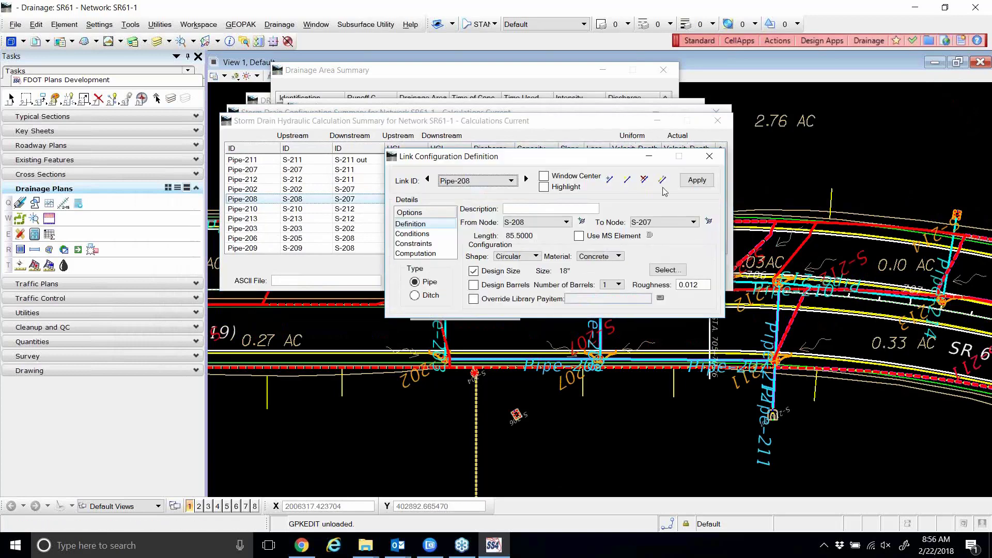
click(710, 156)
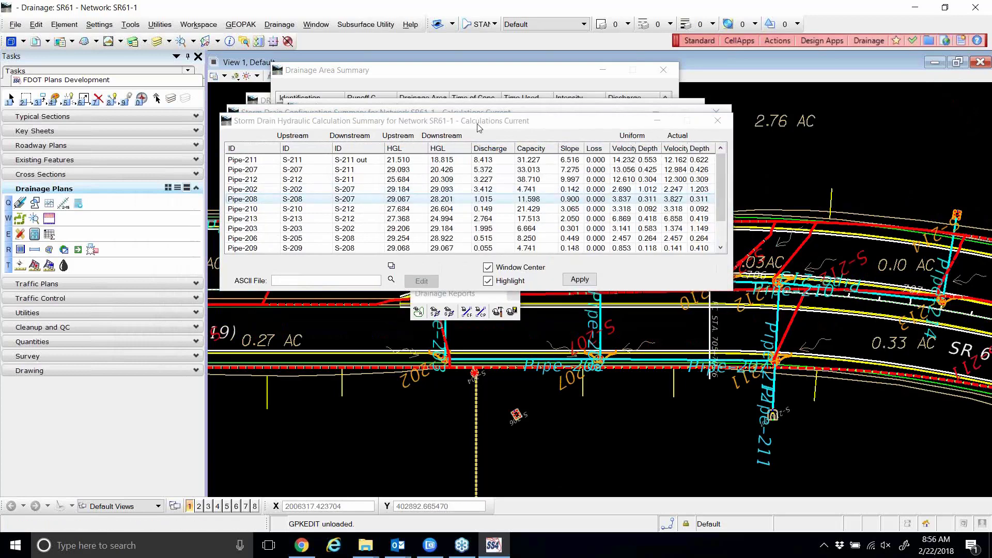
drag(479, 127, 521, 154)
click(287, 197)
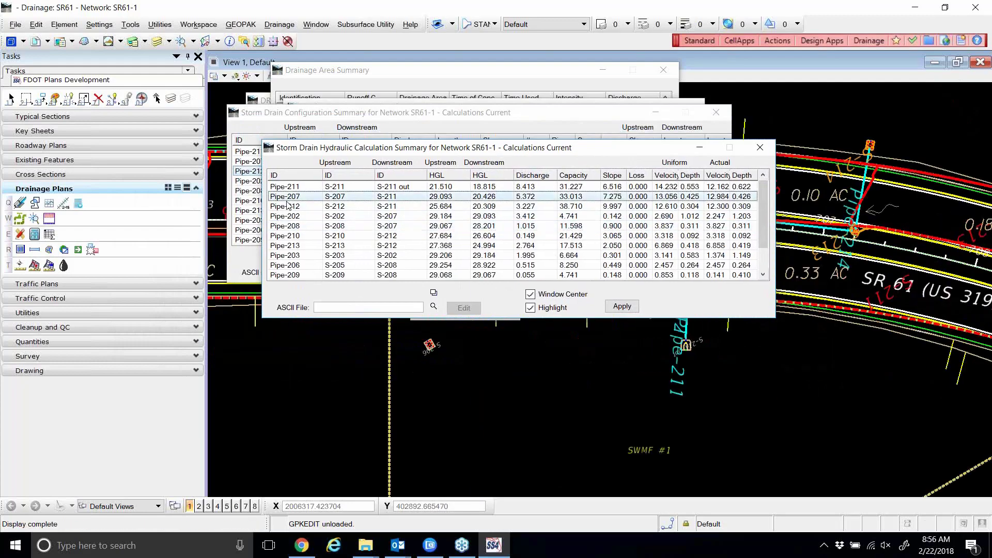
click(289, 217)
click(290, 236)
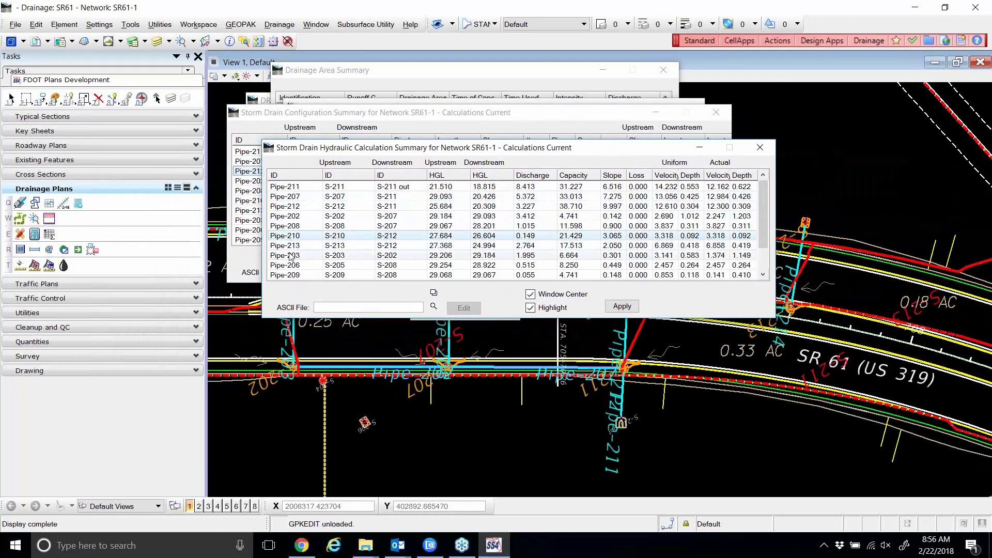
click(291, 256)
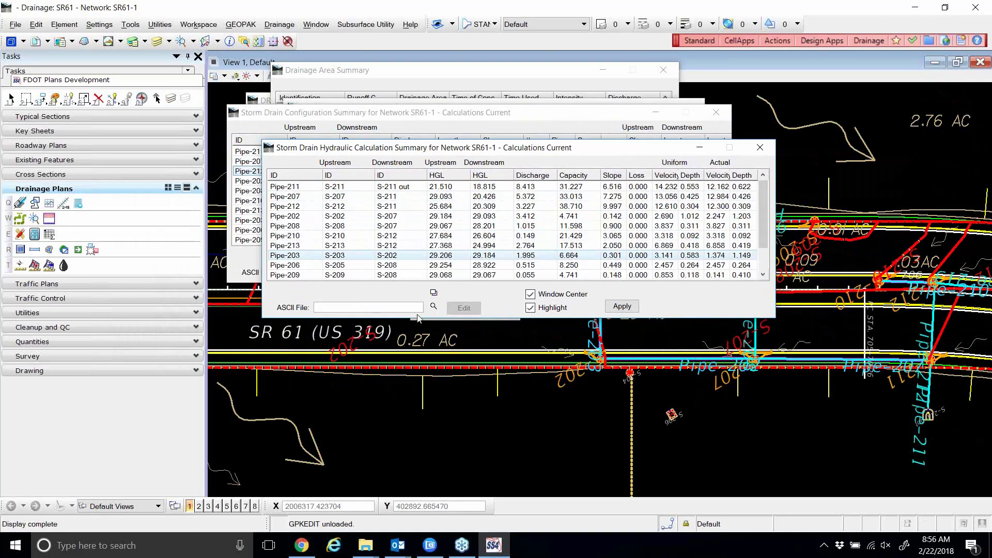
click(348, 227)
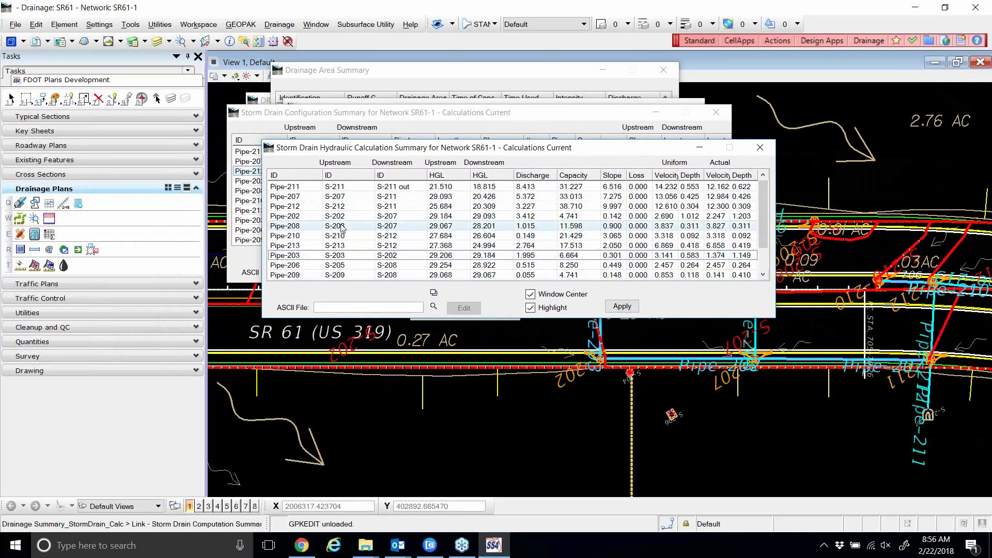
click(434, 293)
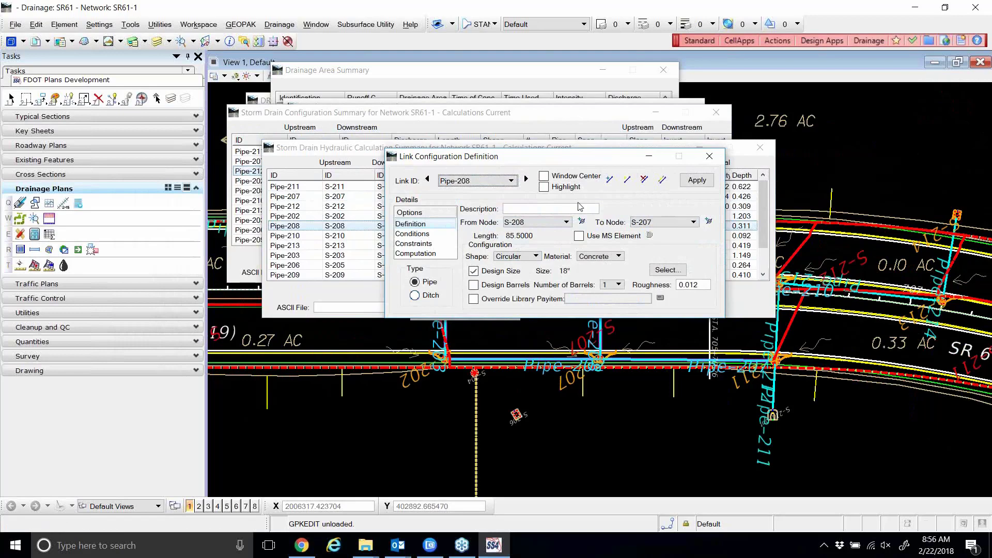
click(709, 156)
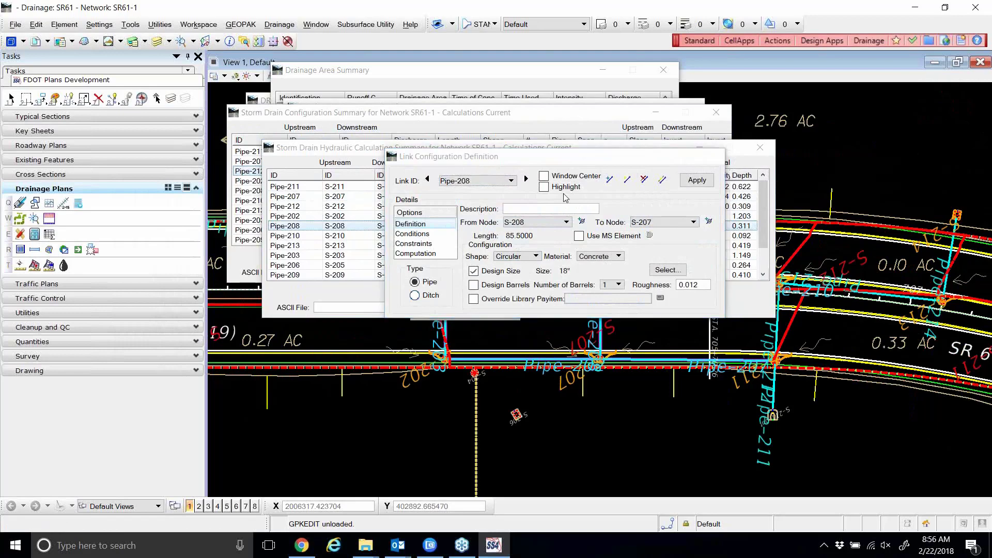
click(304, 217)
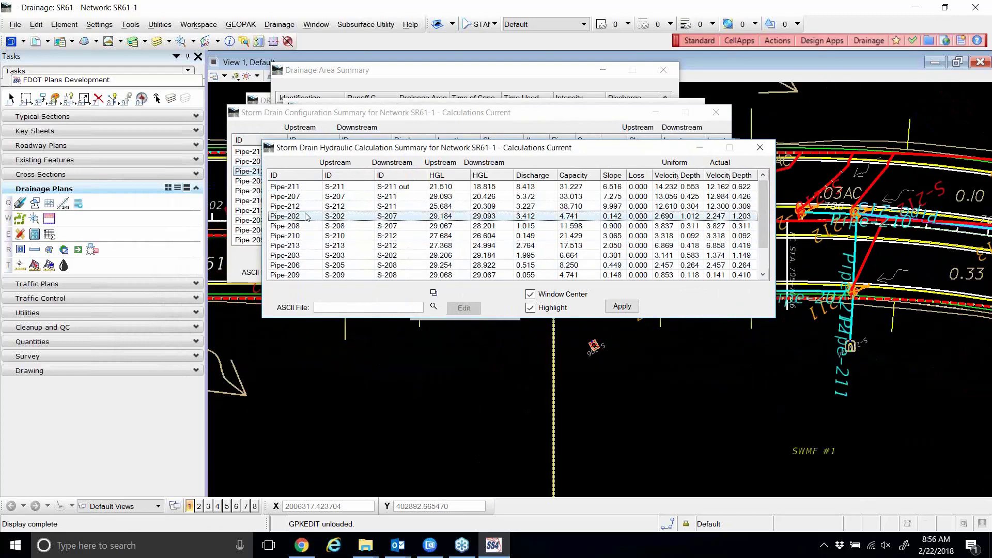
click(294, 226)
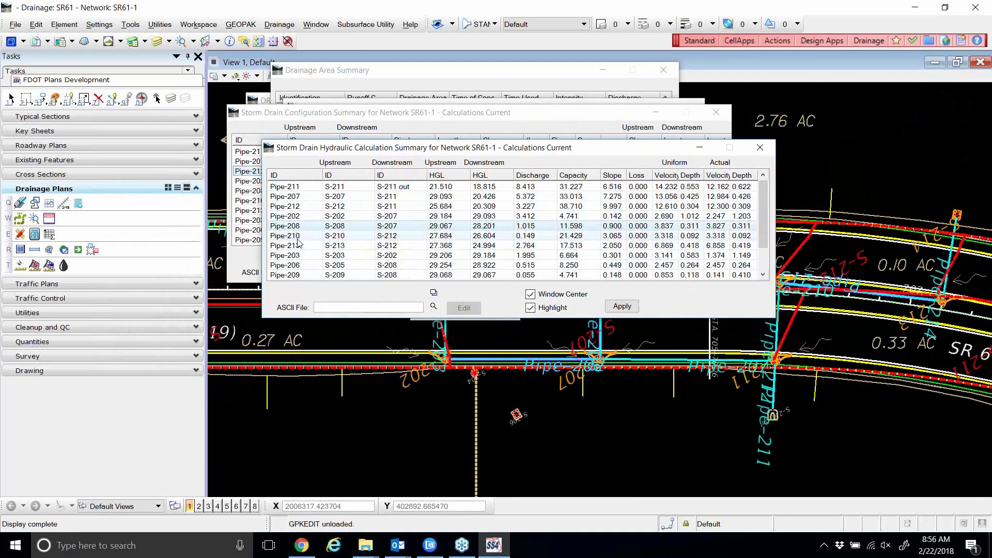
click(295, 237)
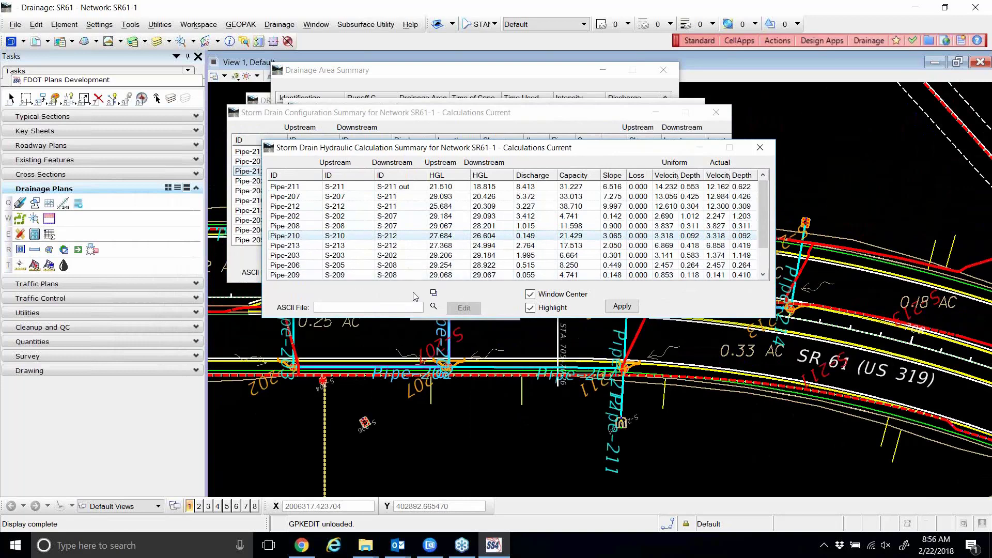
click(433, 293)
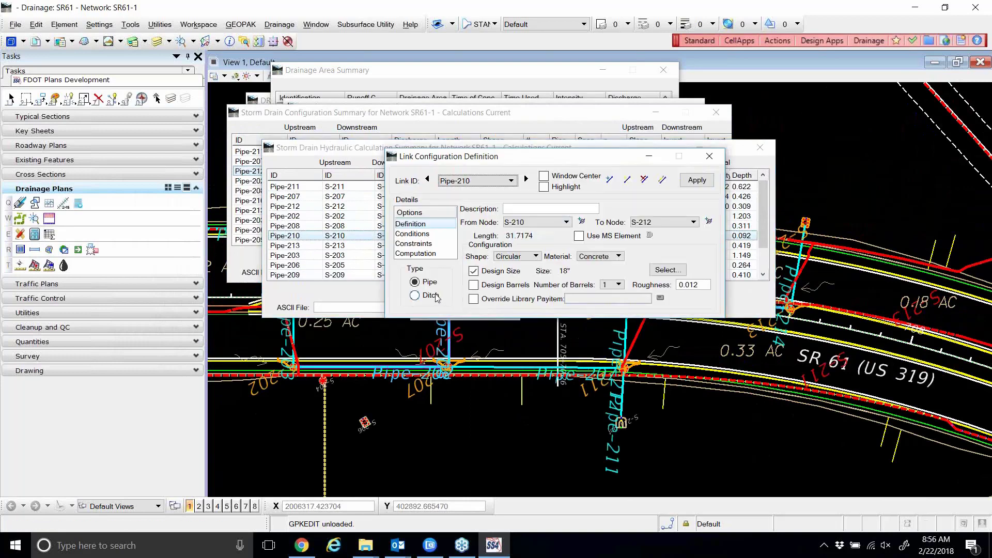
click(710, 156)
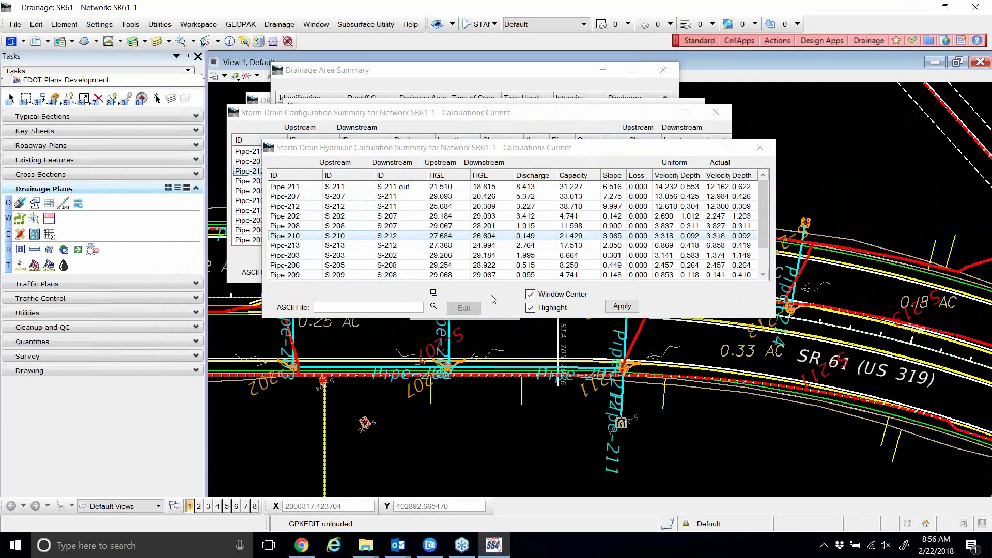
click(297, 187)
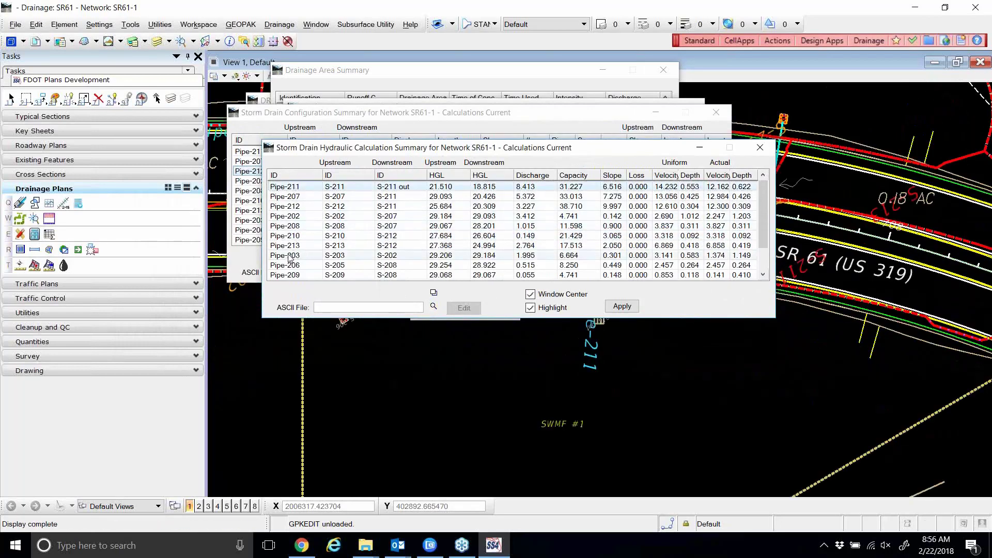
click(434, 307)
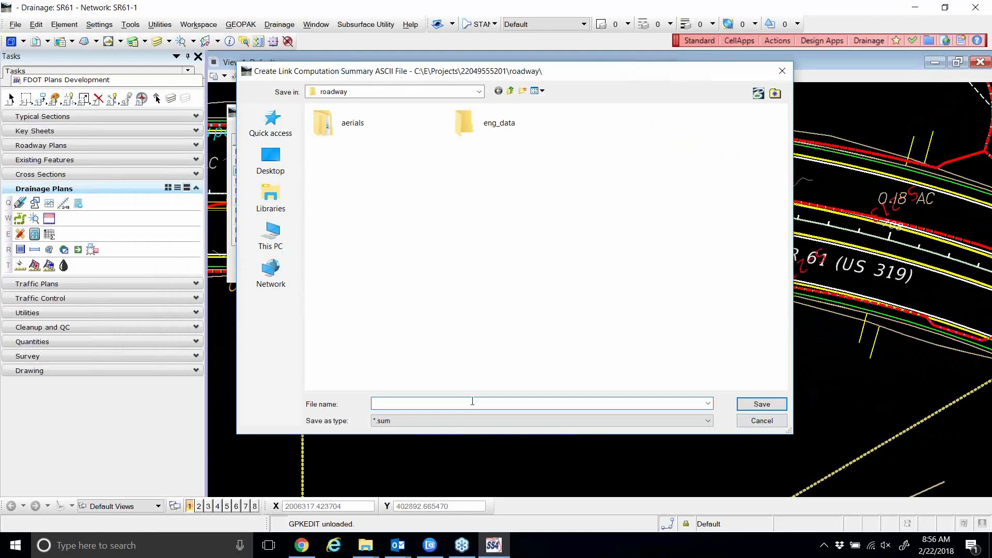
text(Test)
click(510, 91)
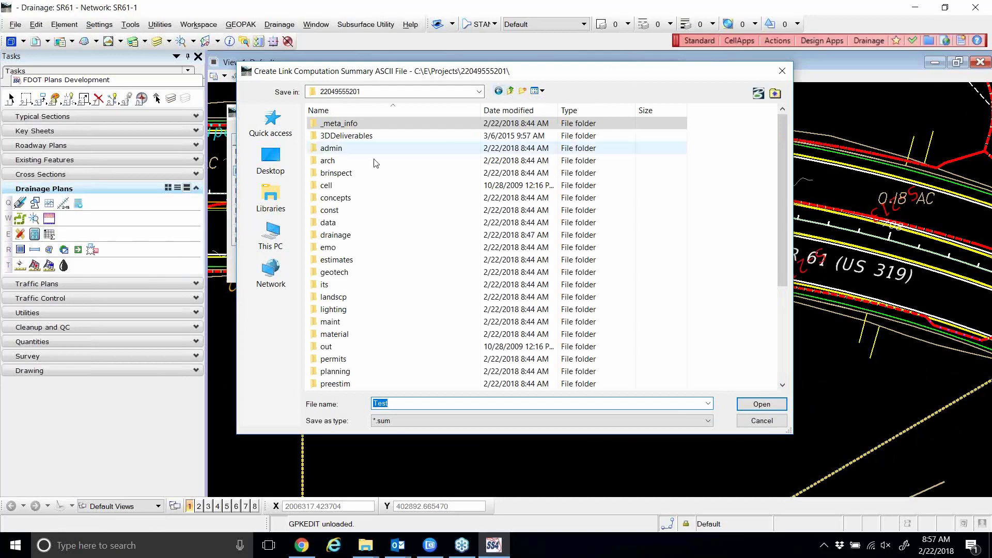
double_click(347, 237)
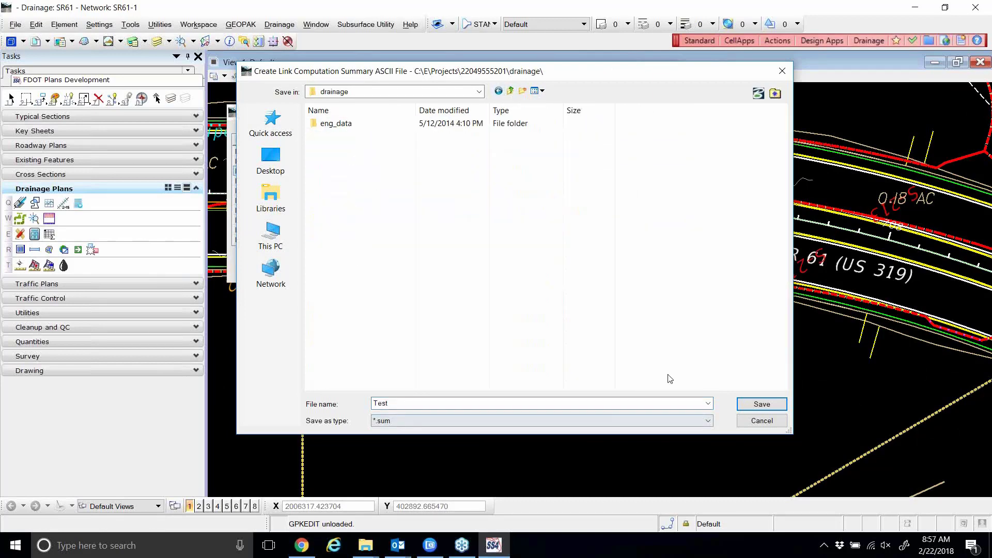
click(743, 405)
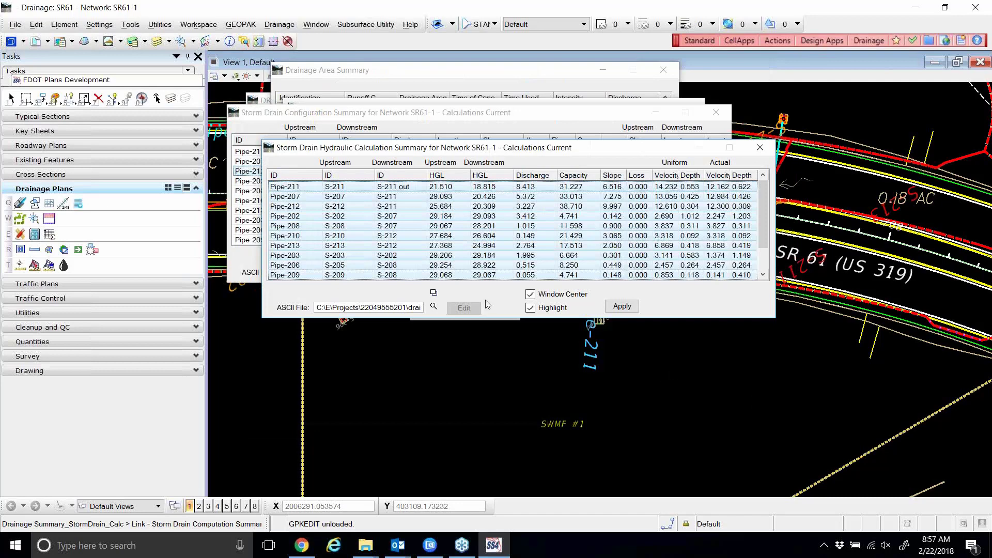
click(760, 148)
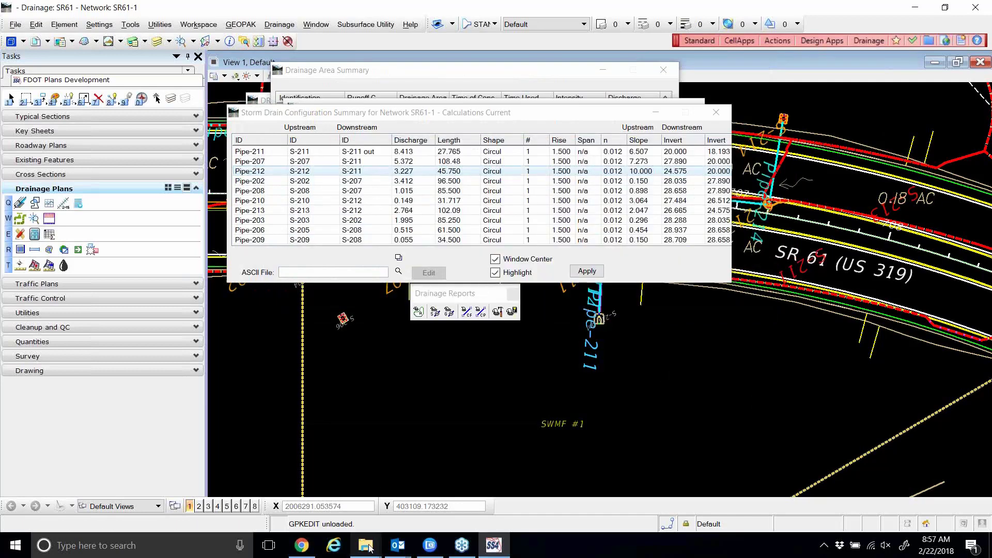
mouse_move(368, 548)
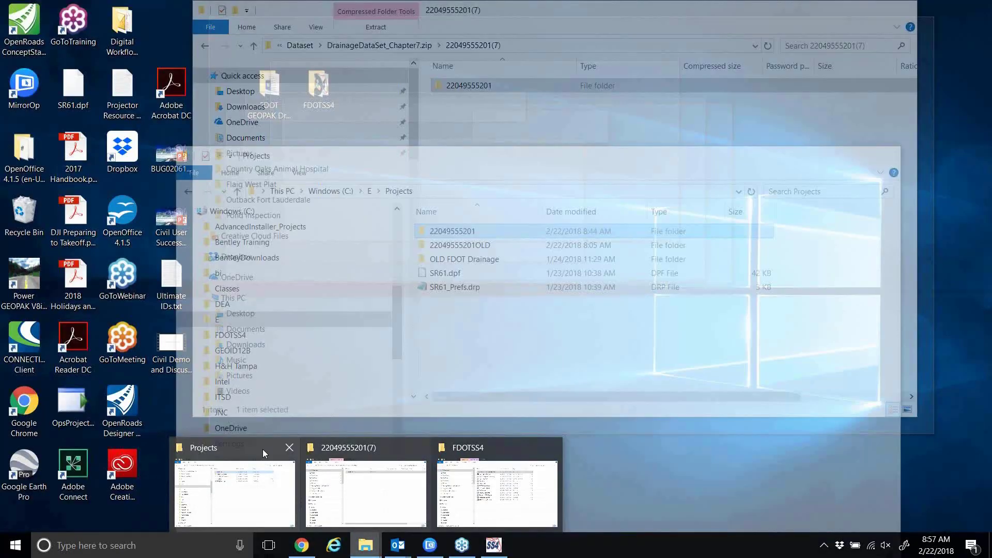
click(263, 449)
drag(435, 156, 423, 64)
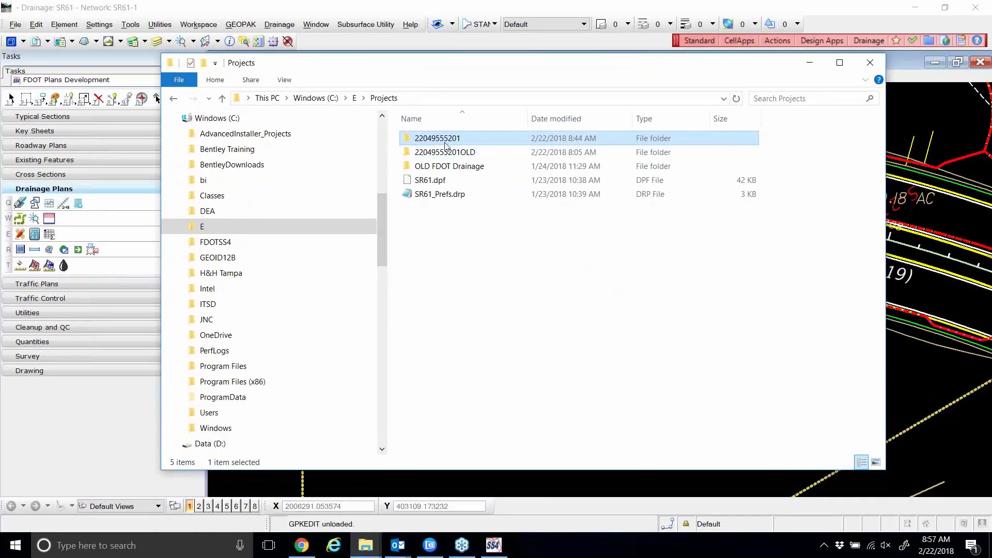
double_click(444, 140)
scroll(471, 164, down, 2)
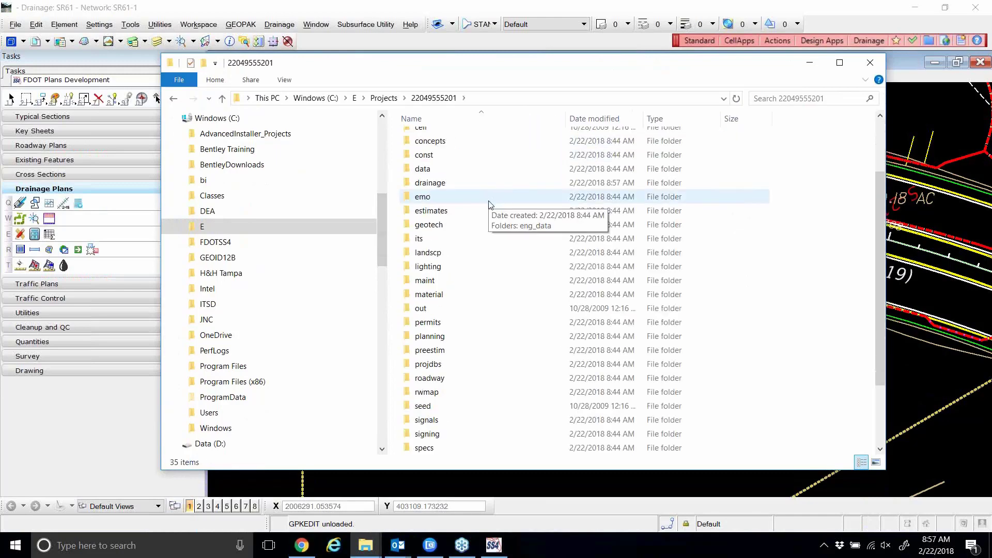
double_click(440, 184)
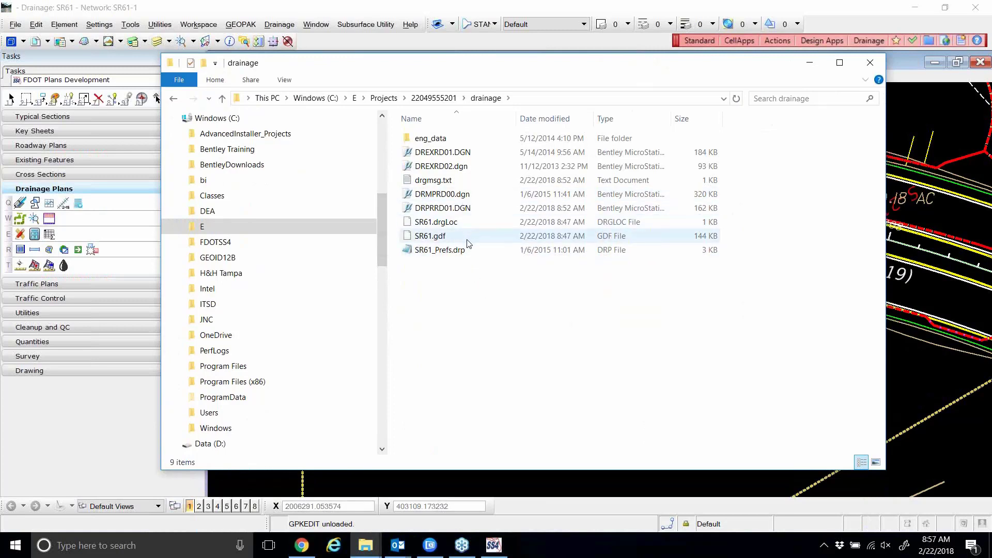
click(811, 64)
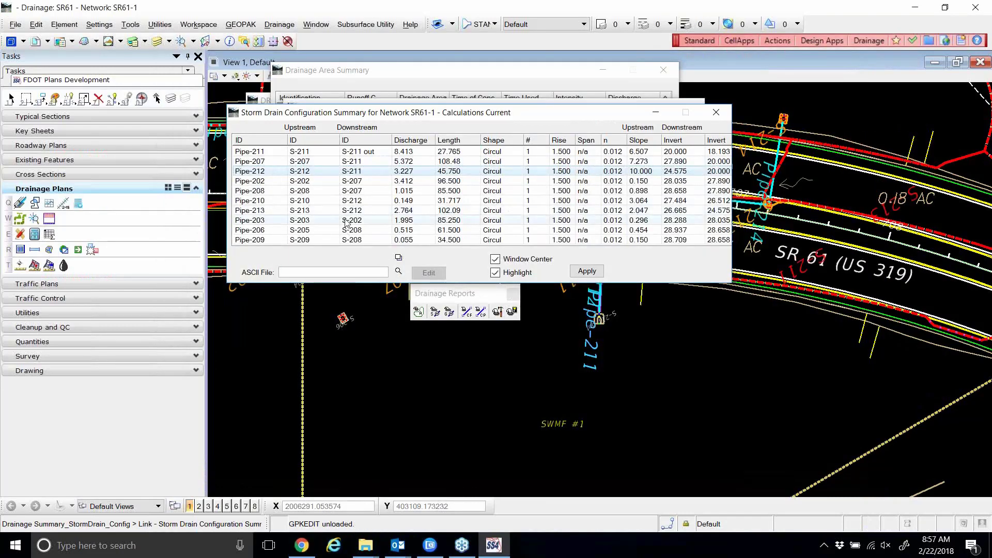
Select every pipe row from Pipe-211 through Pipe-200 in the configuration summary.
click(258, 155)
scroll(259, 194, down, 1)
shift+click(260, 240)
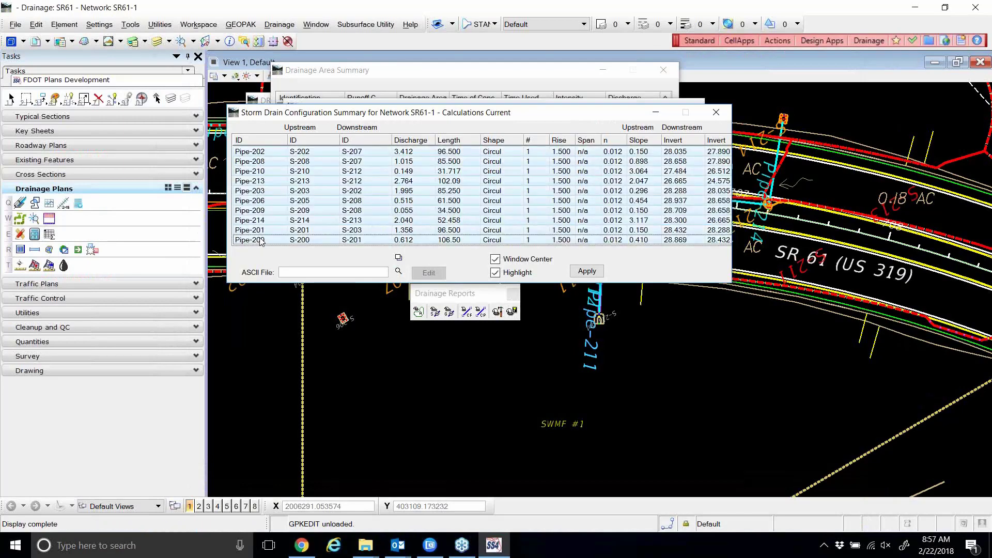
click(398, 272)
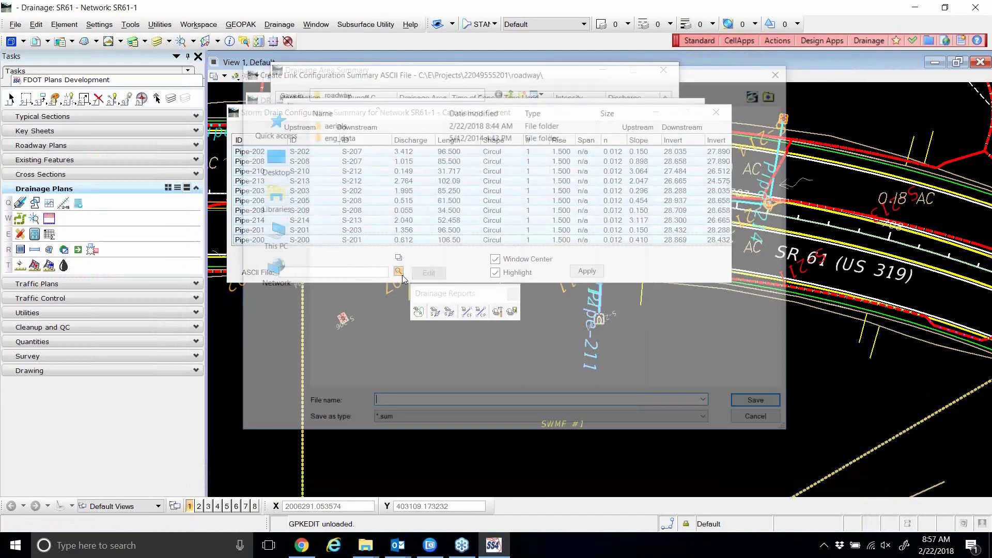
click(510, 91)
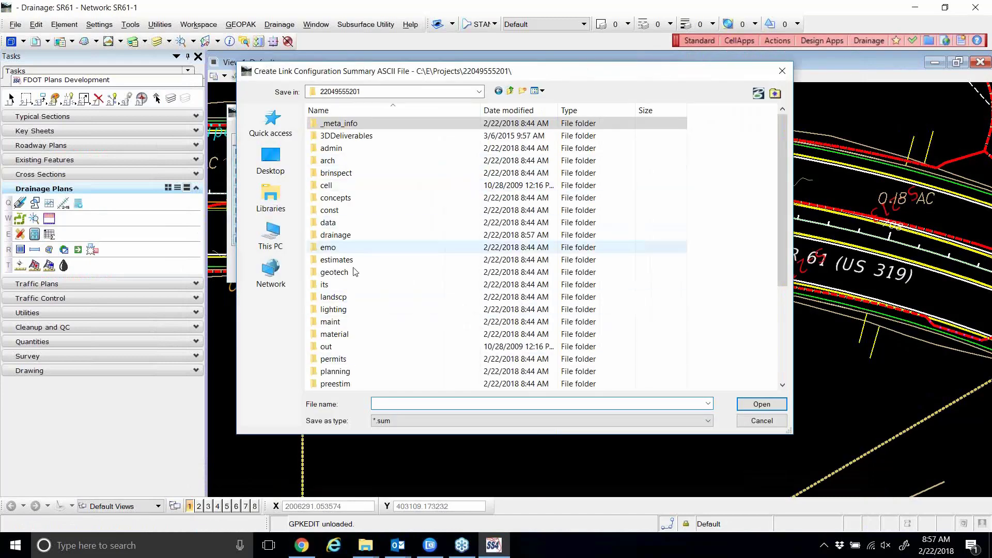
scroll(373, 269, down, 4)
scroll(375, 270, up, 1)
scroll(356, 207, up, 3)
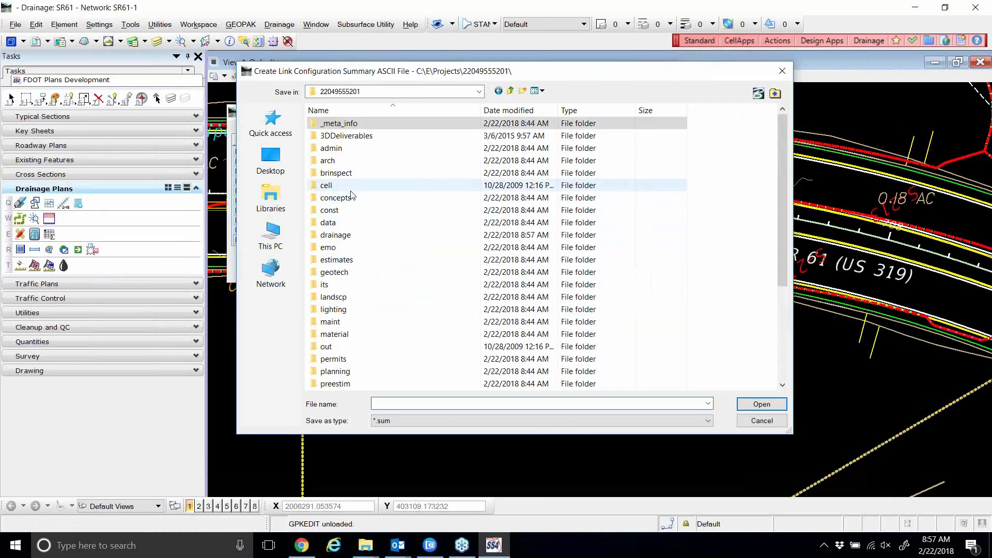
double_click(343, 236)
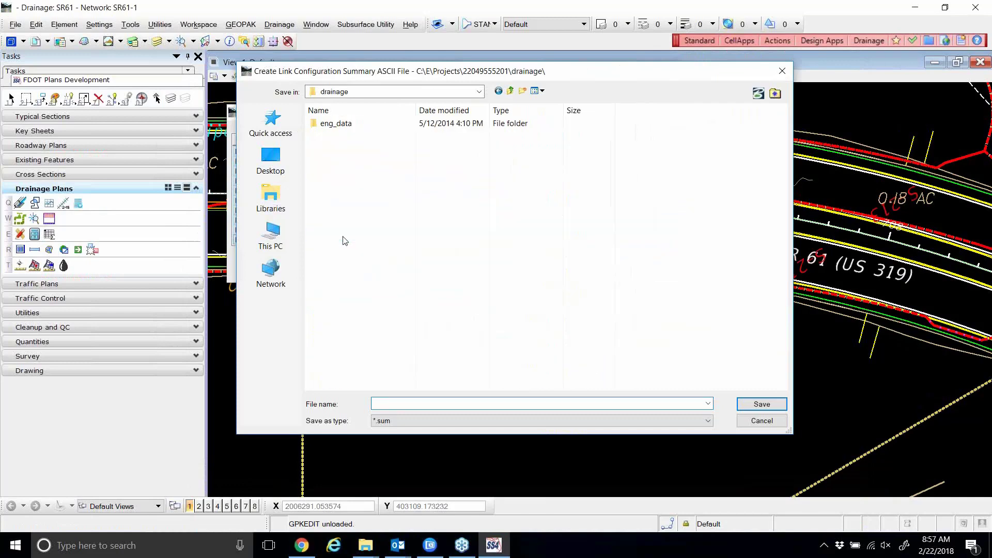
click(406, 403)
click(407, 402)
click(761, 404)
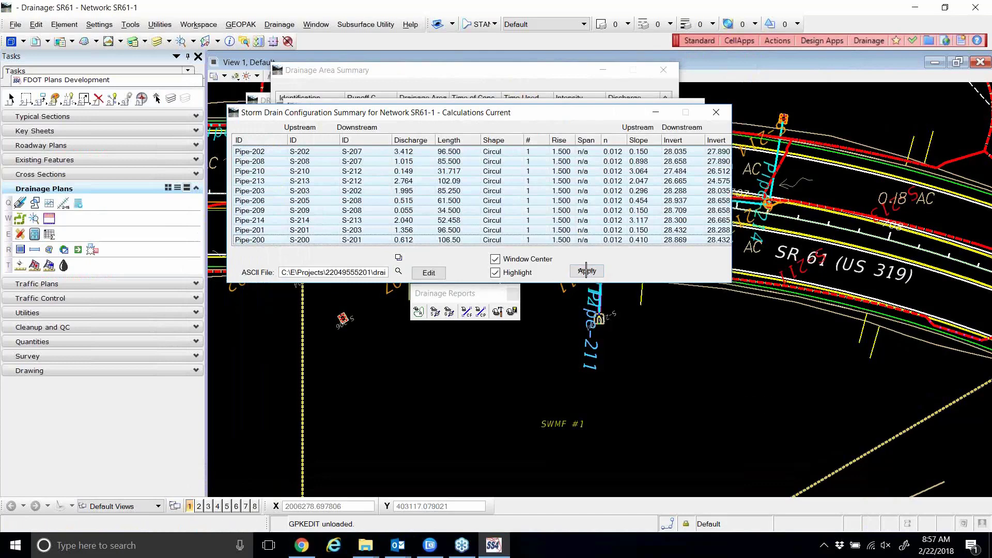
Open Test.sum from the drainage folder in Notepad without making Notepad the default for .sum files.
click(366, 544)
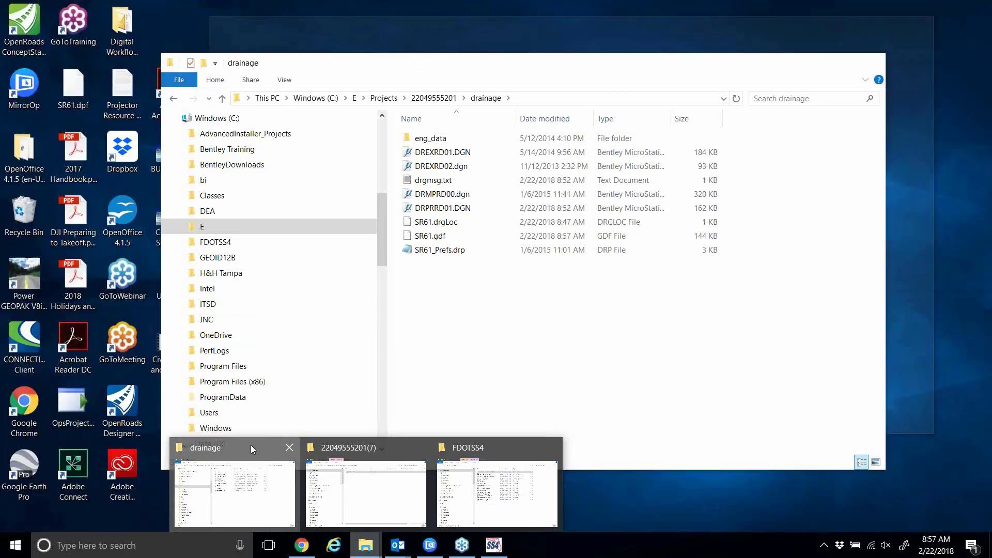
click(250, 445)
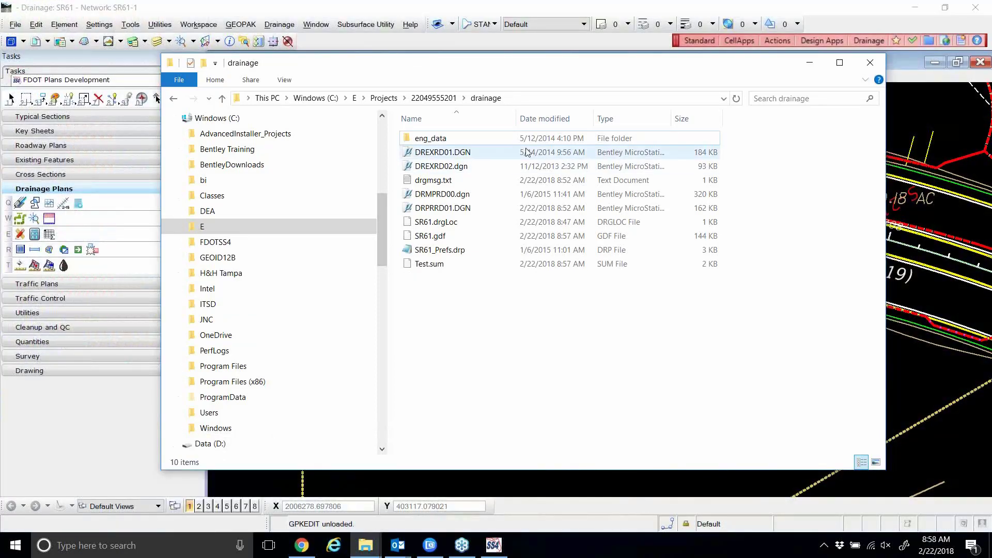
click(437, 268)
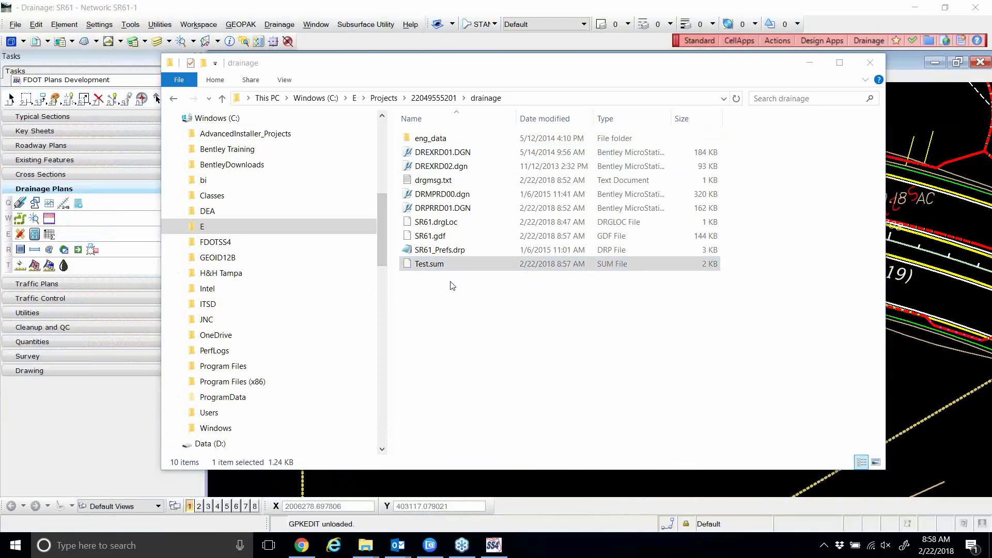
key(Return)
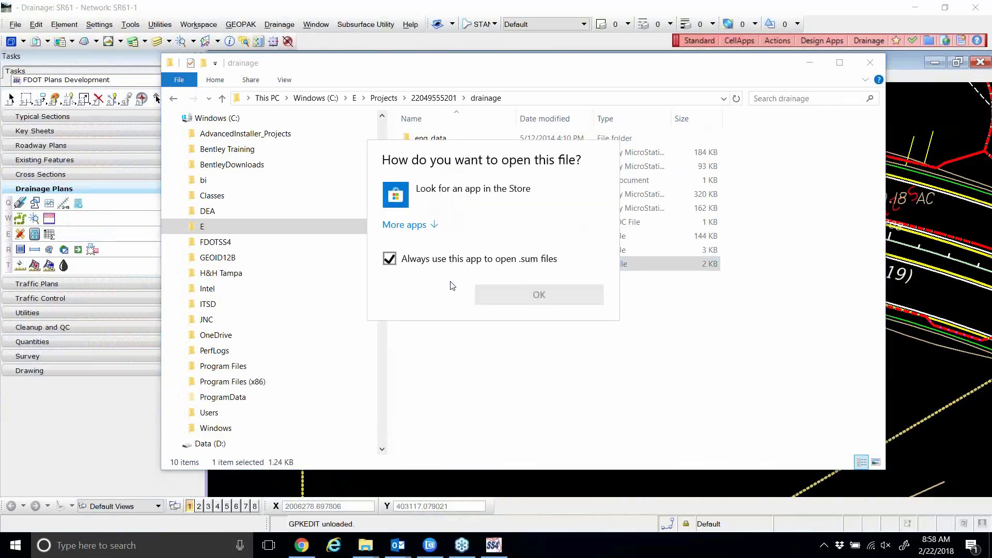
click(391, 266)
click(432, 226)
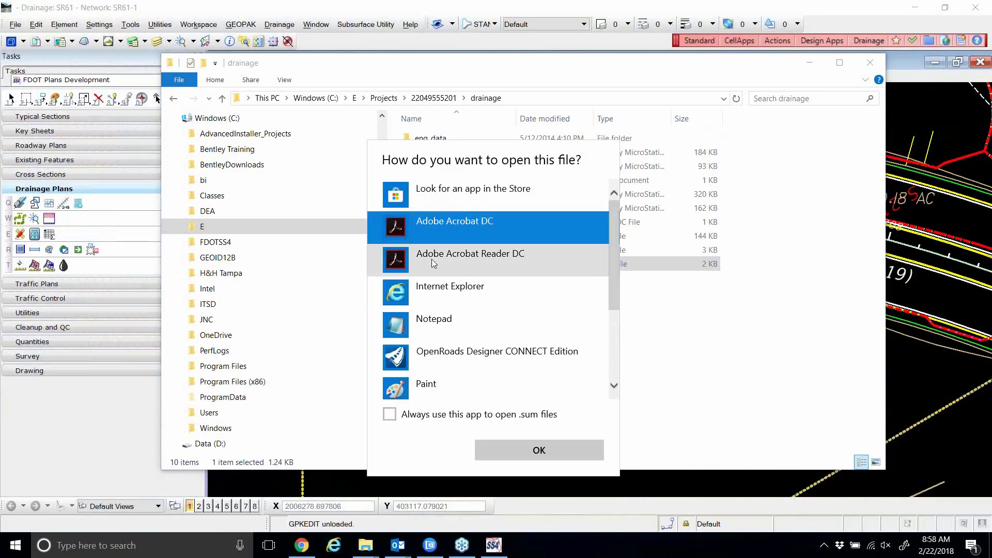
click(444, 329)
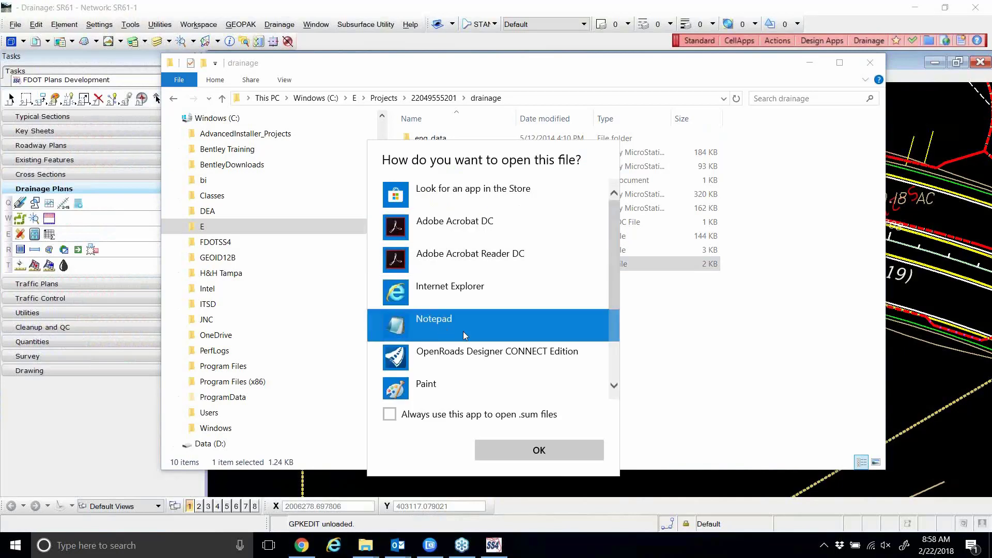
click(537, 452)
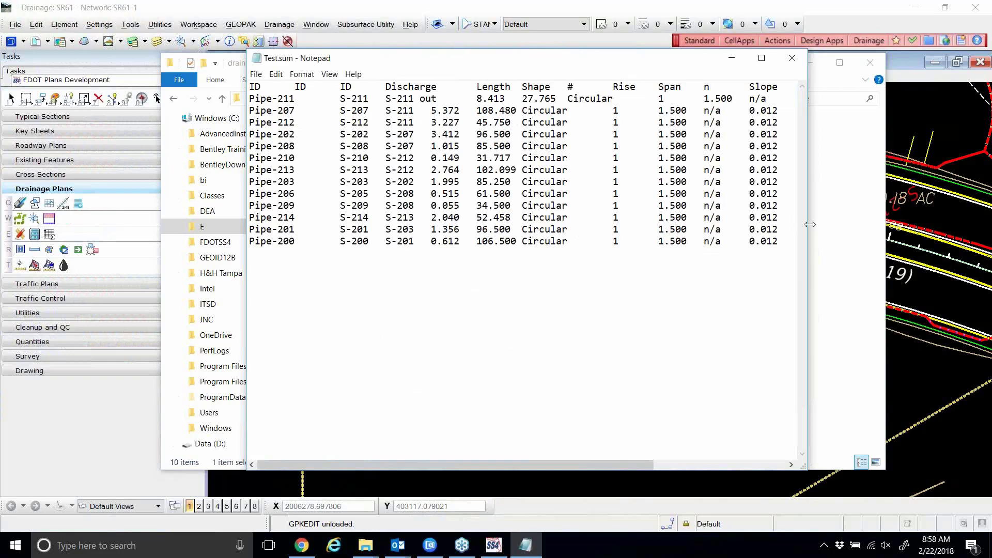
Widen Notepad to show every Test.sum column including both inverts, then close it.
drag(809, 225, 945, 224)
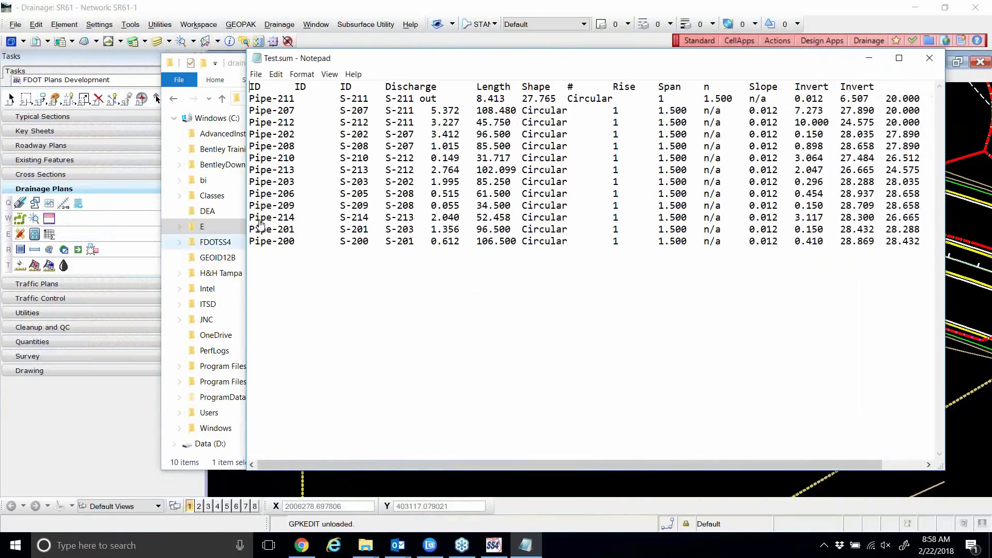
drag(259, 218, 170, 220)
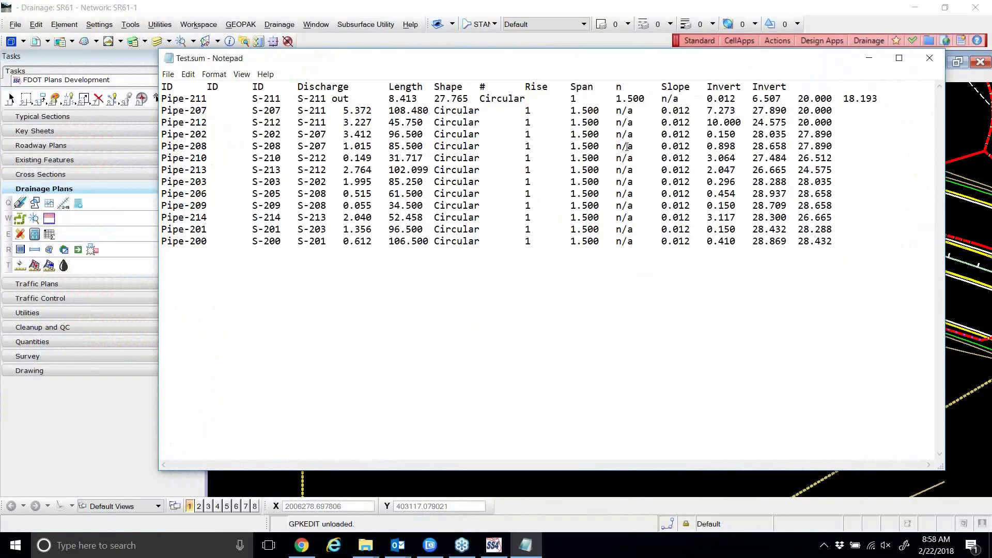
click(929, 57)
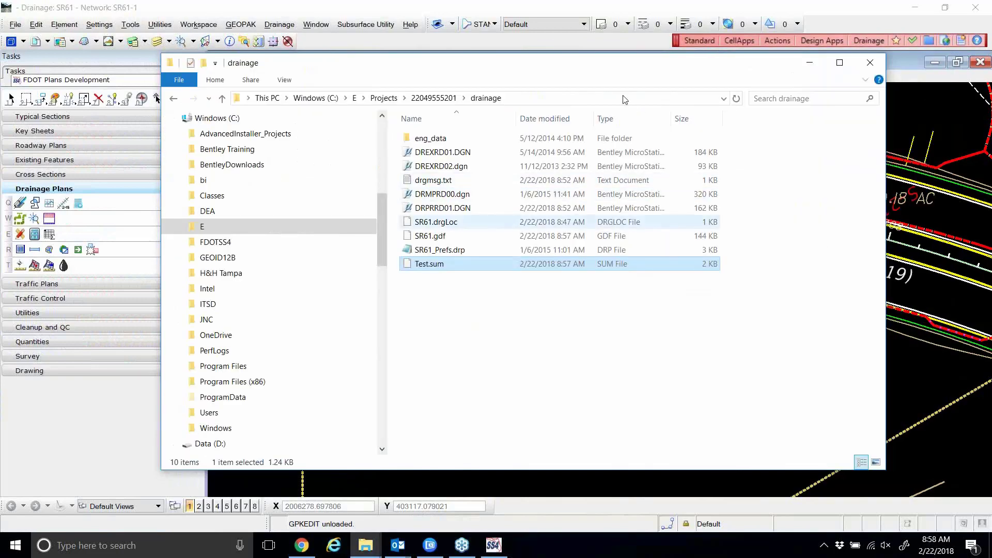
click(594, 4)
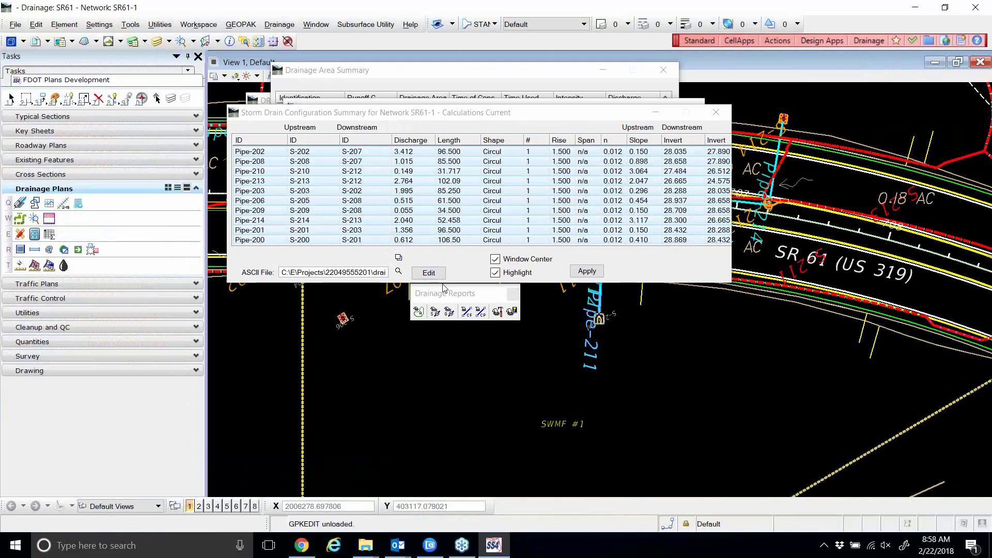
click(429, 273)
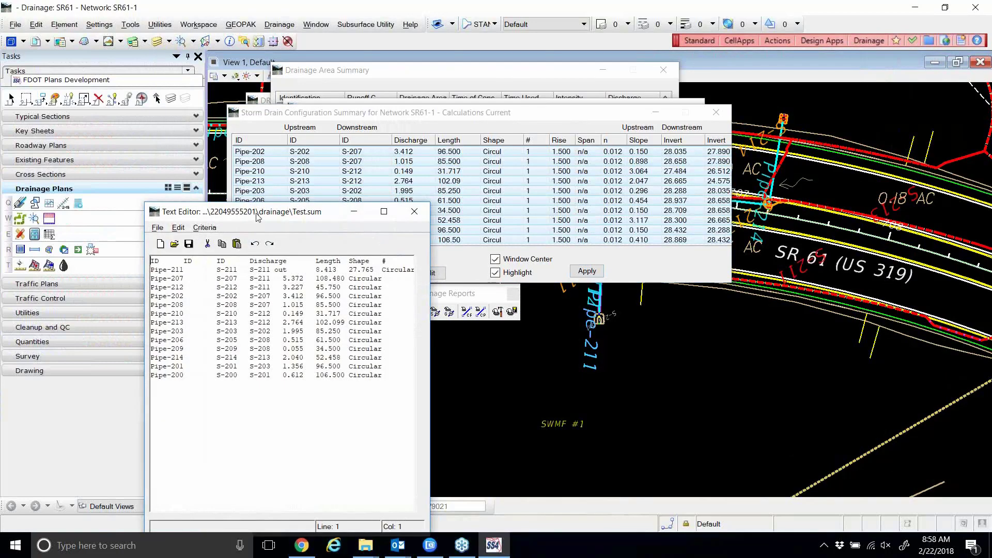
drag(257, 216, 417, 98)
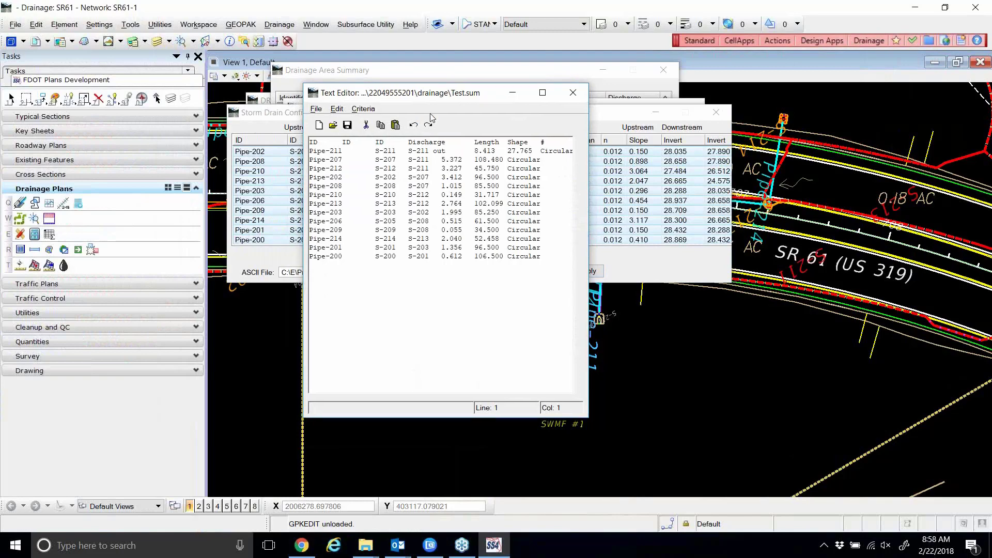
click(575, 93)
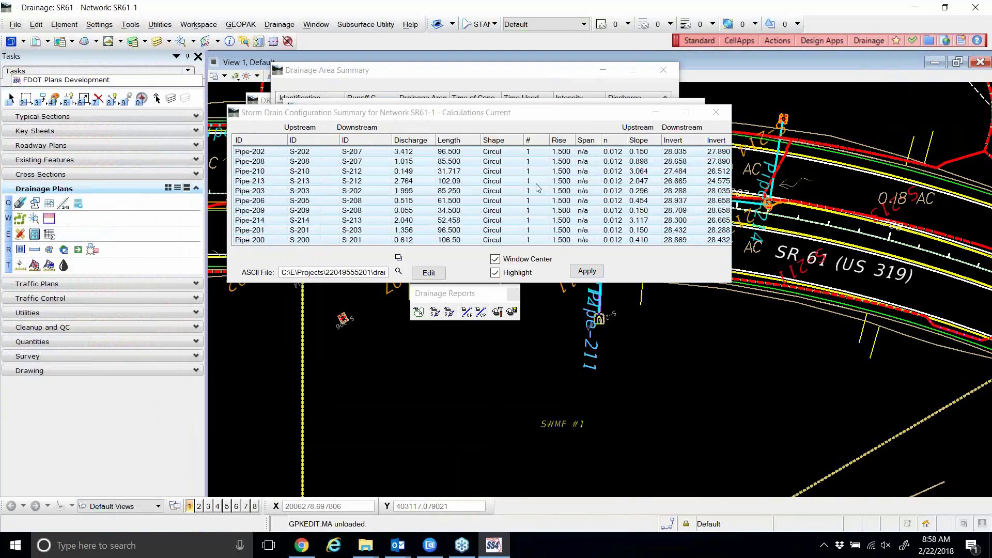
Centre the plan on Pipe-213 and review its 18-inch circular concrete definition from S-213 to S-212.
click(488, 181)
click(402, 200)
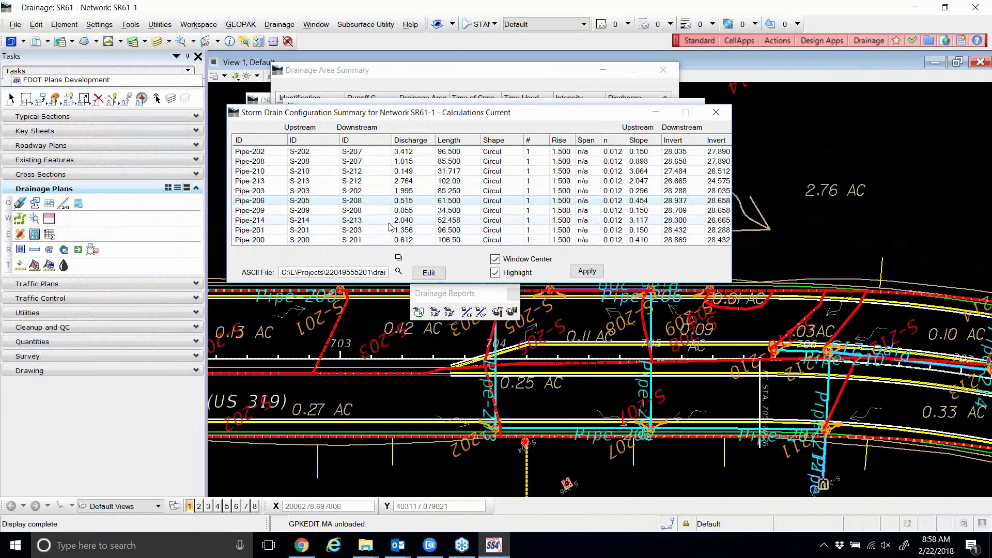
click(352, 184)
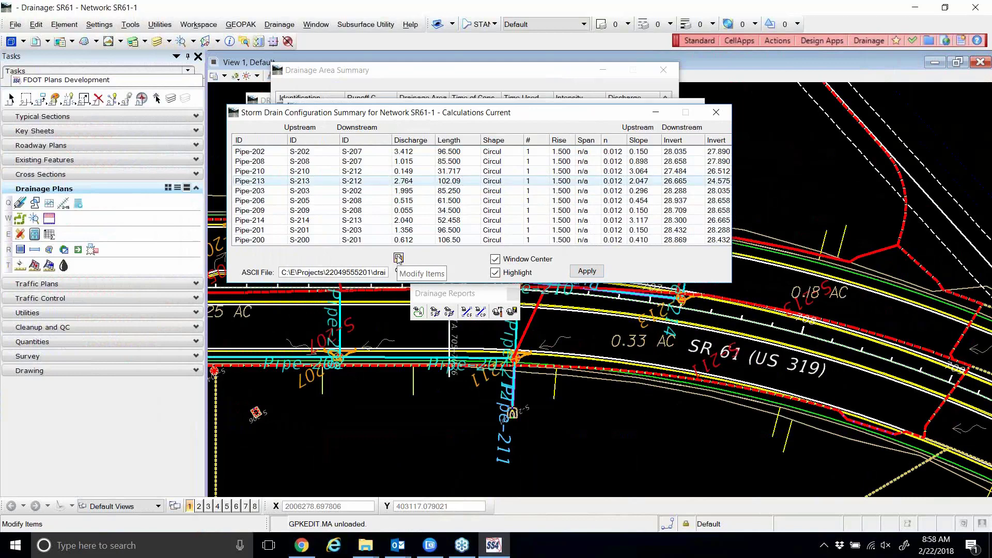
click(398, 258)
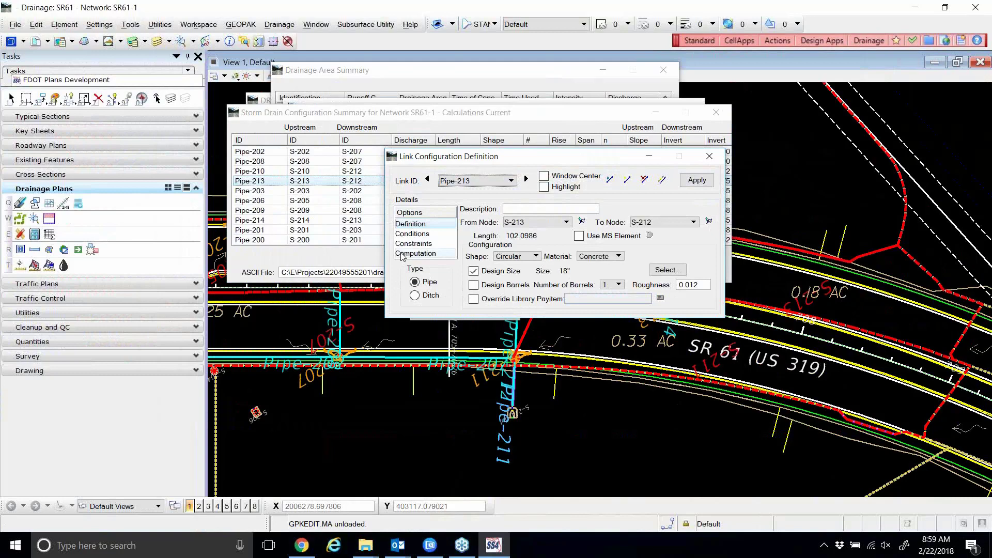
click(717, 158)
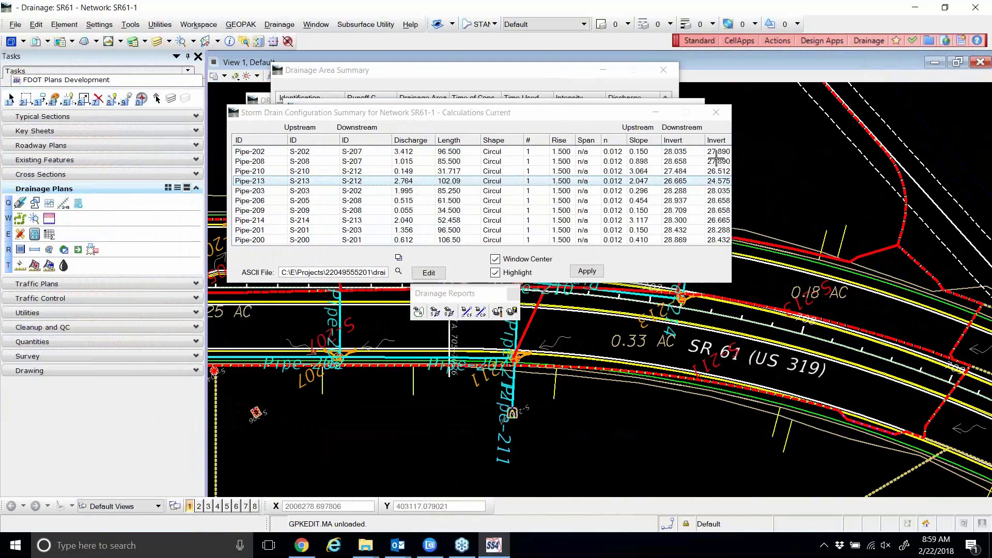
Close the storm drain, on-grade inlet and drainage area summaries, then recompute SR61-1's hydraulics.
click(717, 112)
click(689, 108)
click(664, 70)
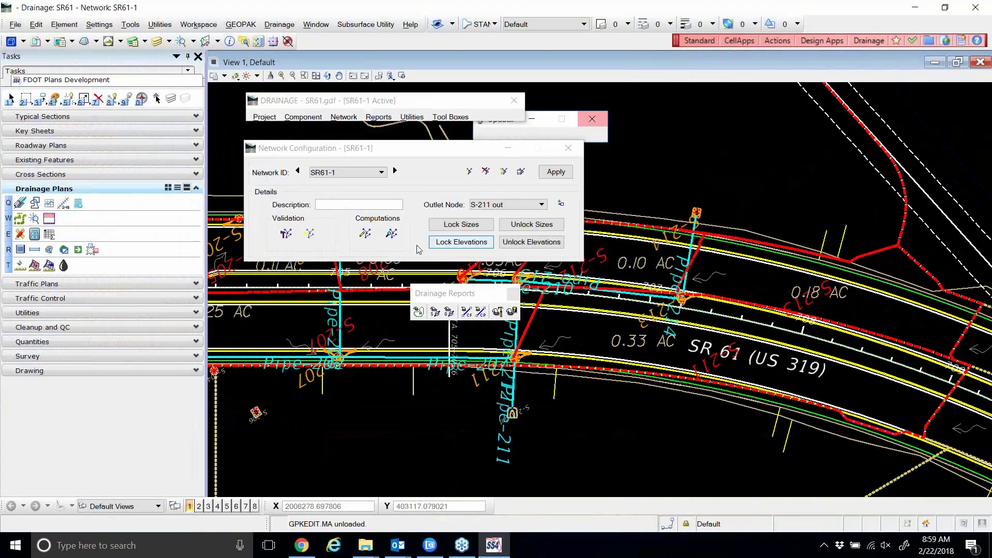
click(364, 236)
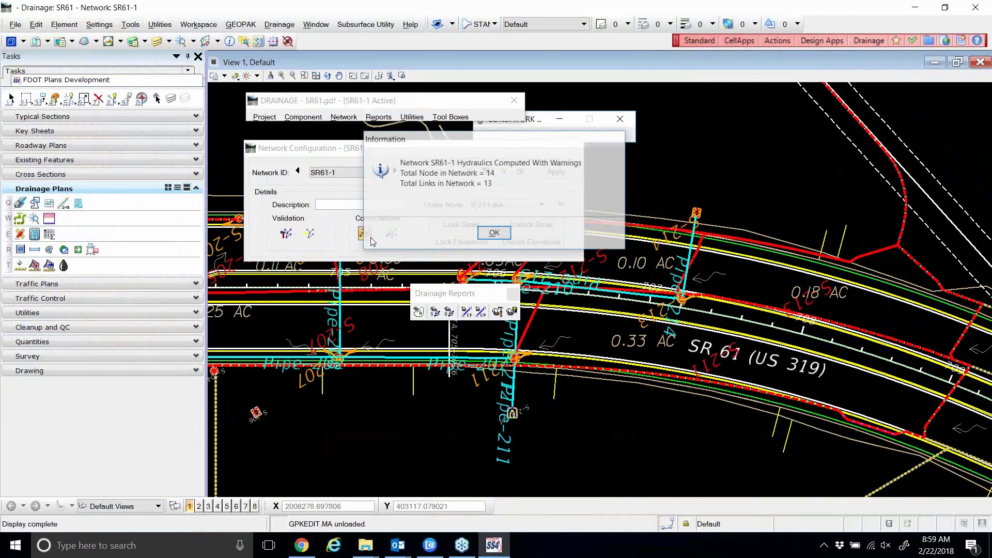
click(509, 237)
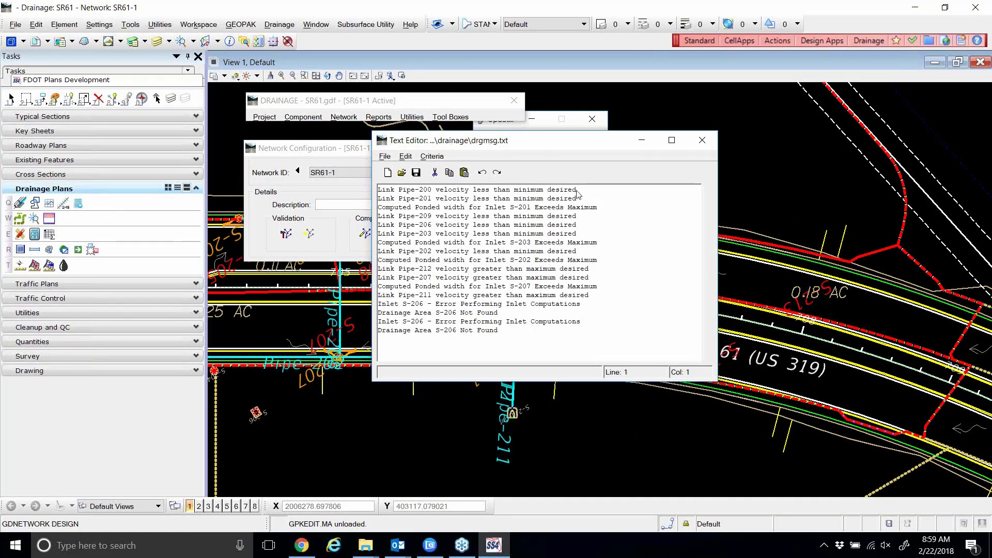
Review the Pipe-201, Pipe-206 and Pipe-203 low-velocity warnings and move the window right.
click(556, 199)
click(543, 226)
click(540, 234)
drag(552, 144, 599, 138)
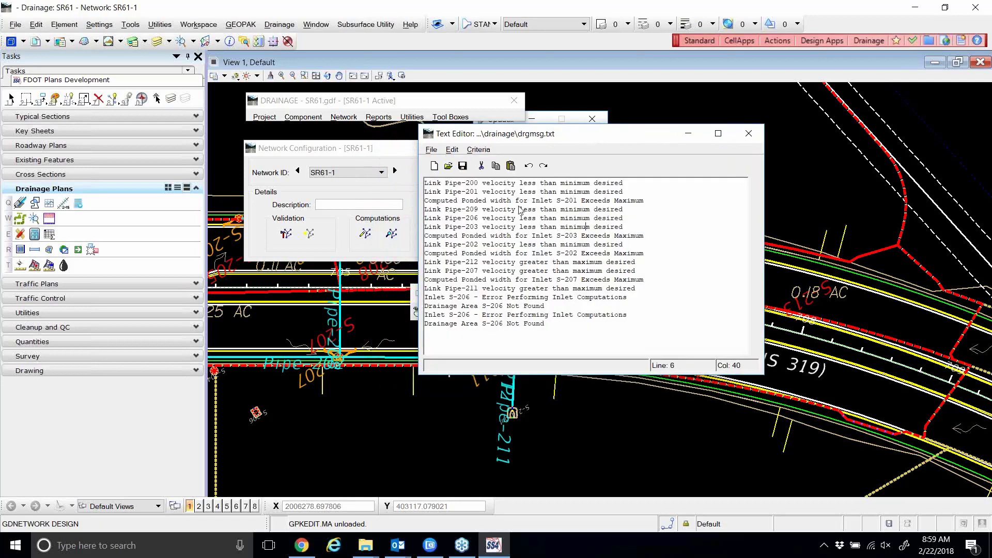
Save the warnings file as drgmsg1.txt and close the Text Editor.
click(431, 150)
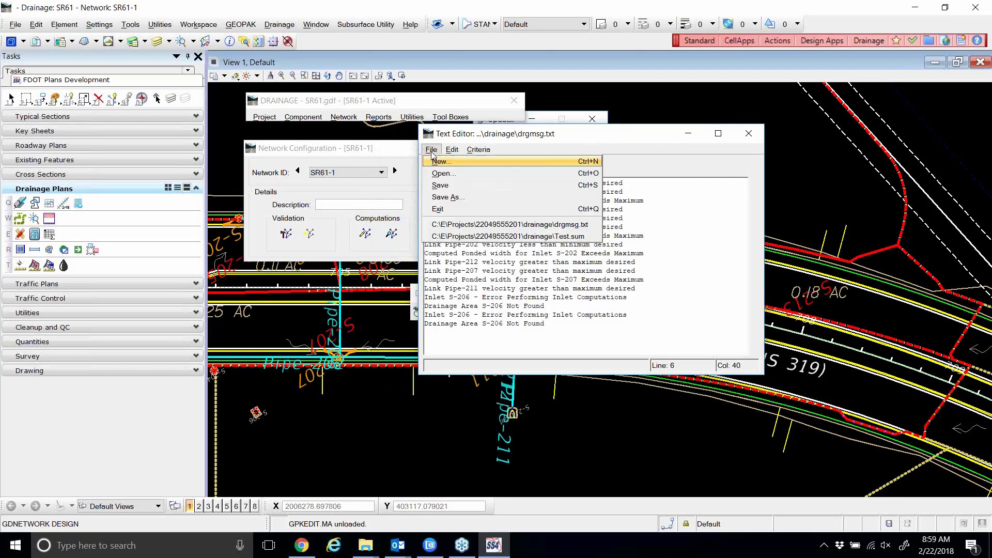
click(449, 197)
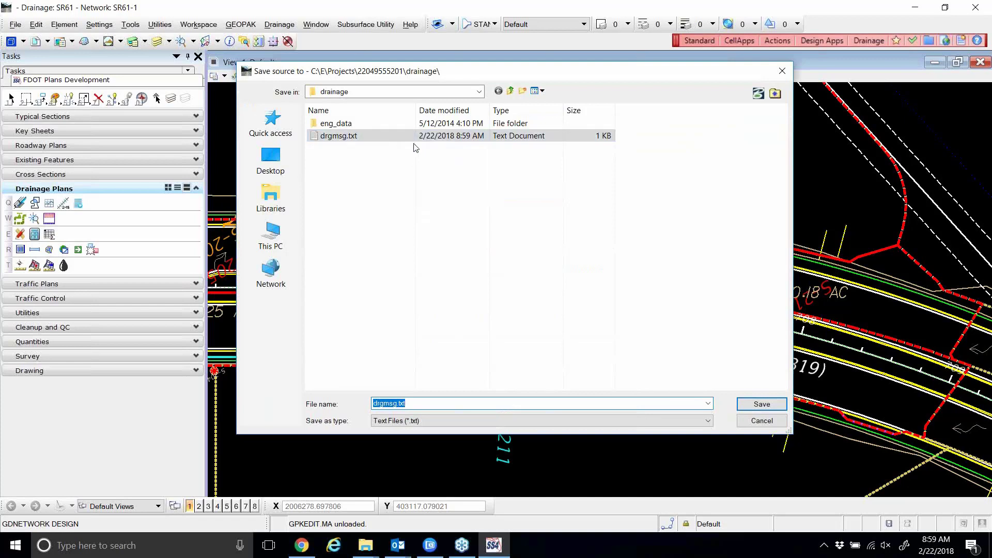
click(346, 137)
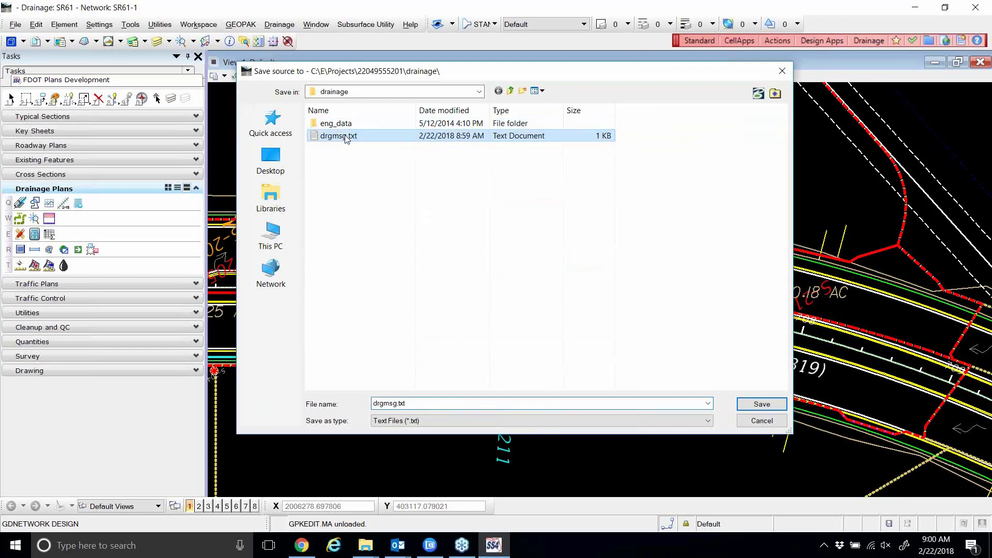
click(393, 406)
click(395, 404)
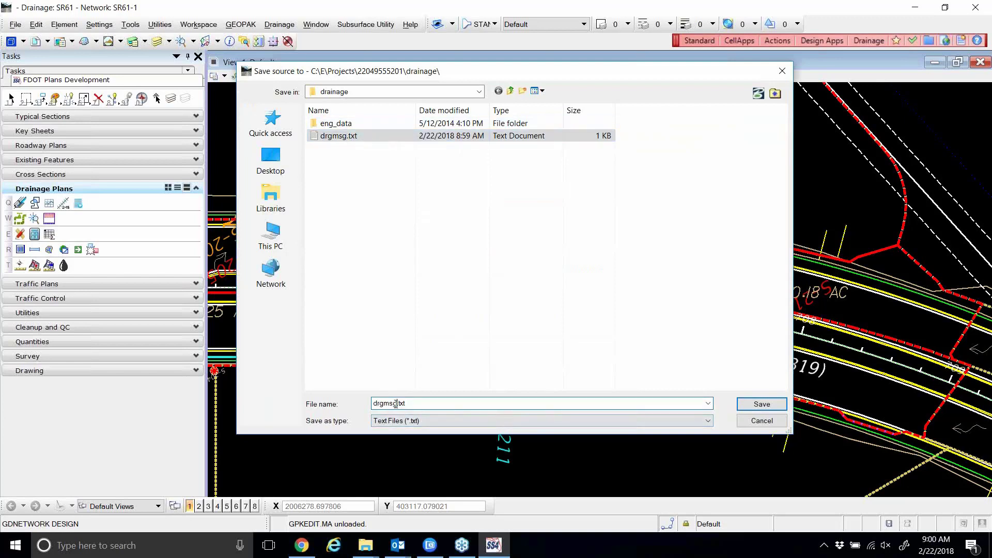
text(1)
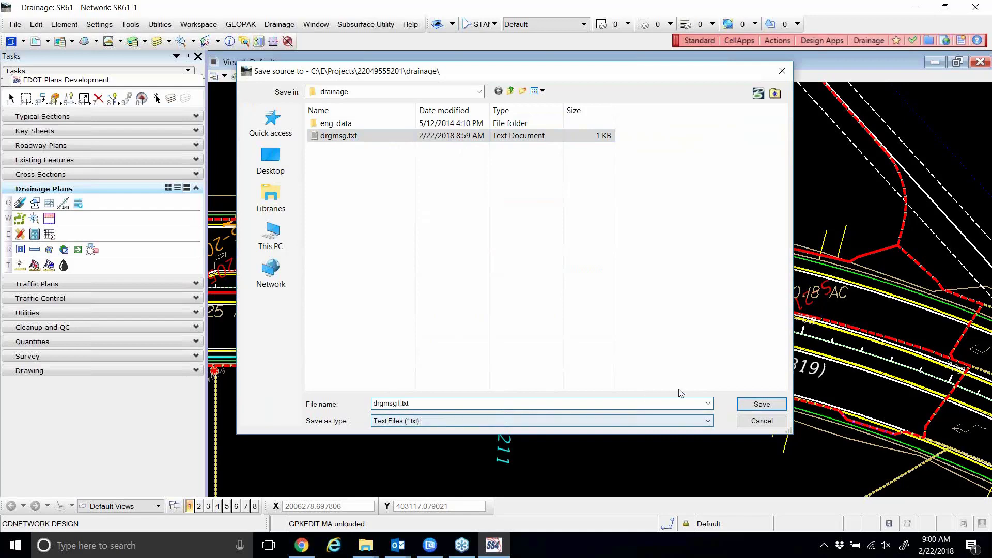
click(774, 408)
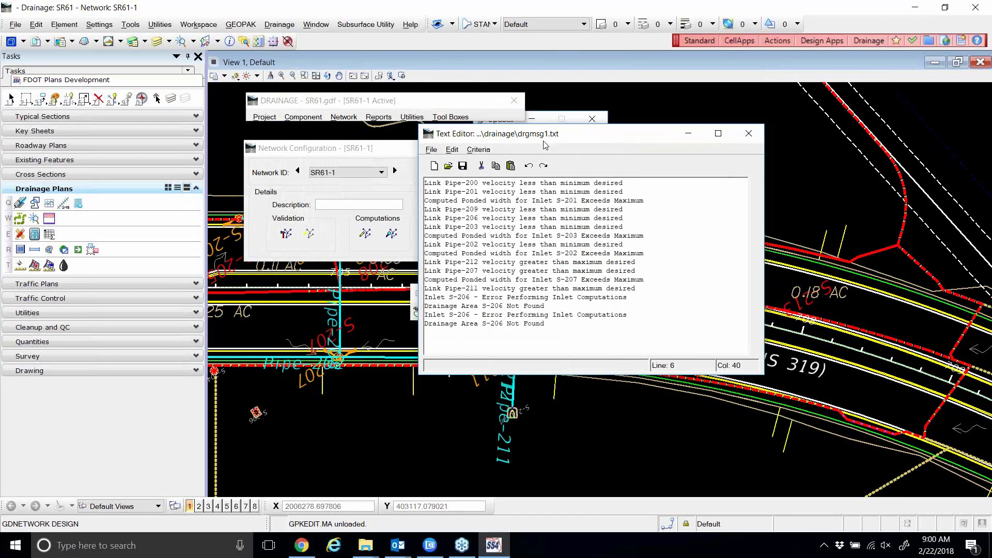
click(749, 133)
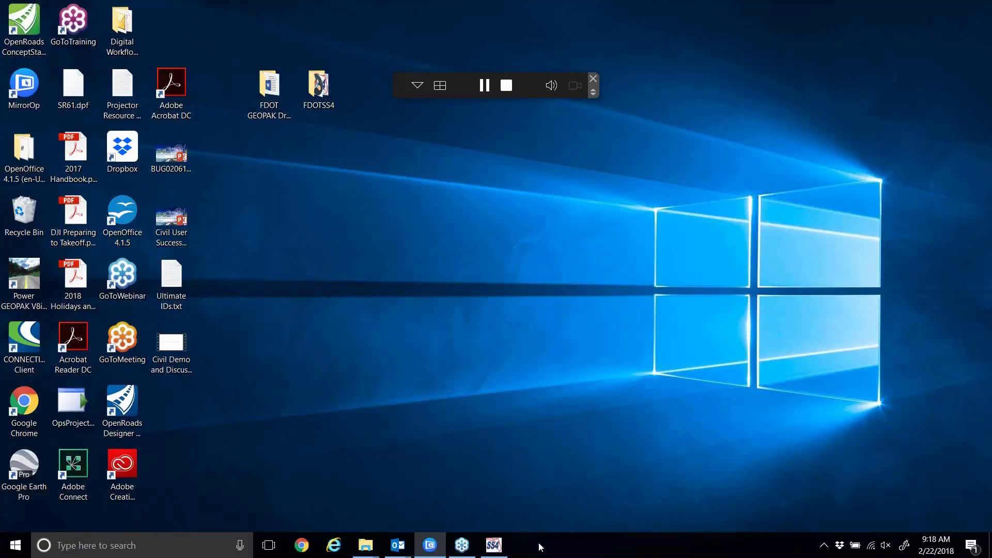
Close the MicroStation drainage session and open the FDOTSS4 desktop folder.
click(502, 547)
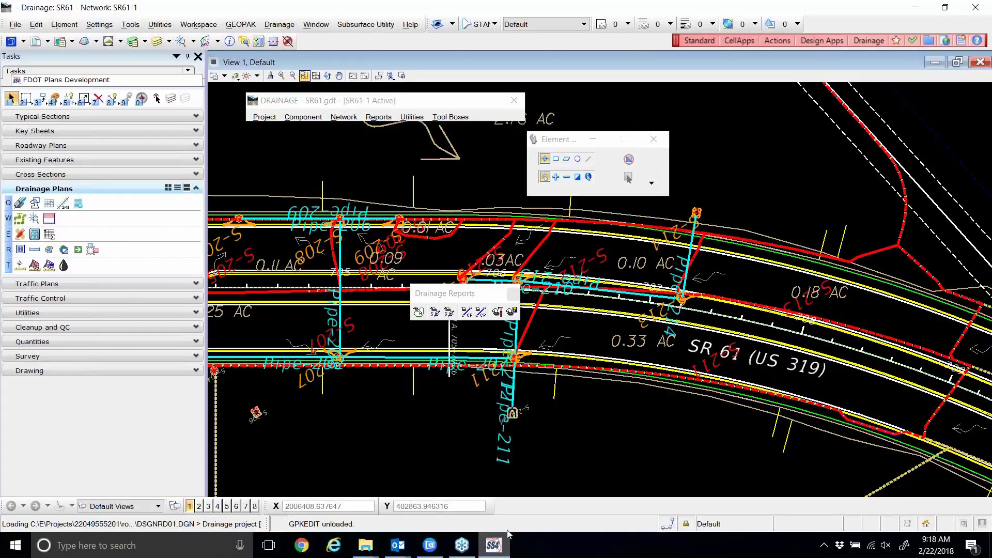
click(984, 6)
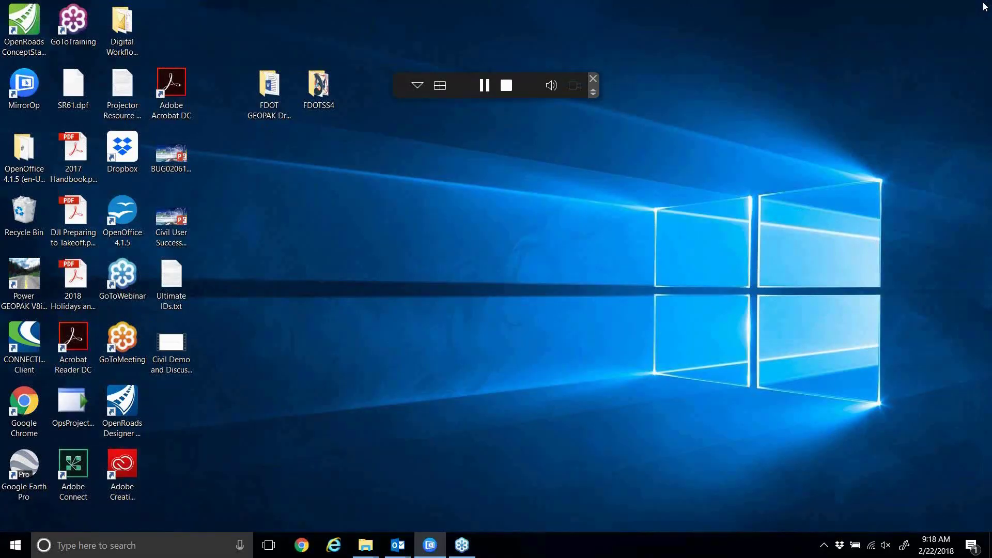
double_click(327, 101)
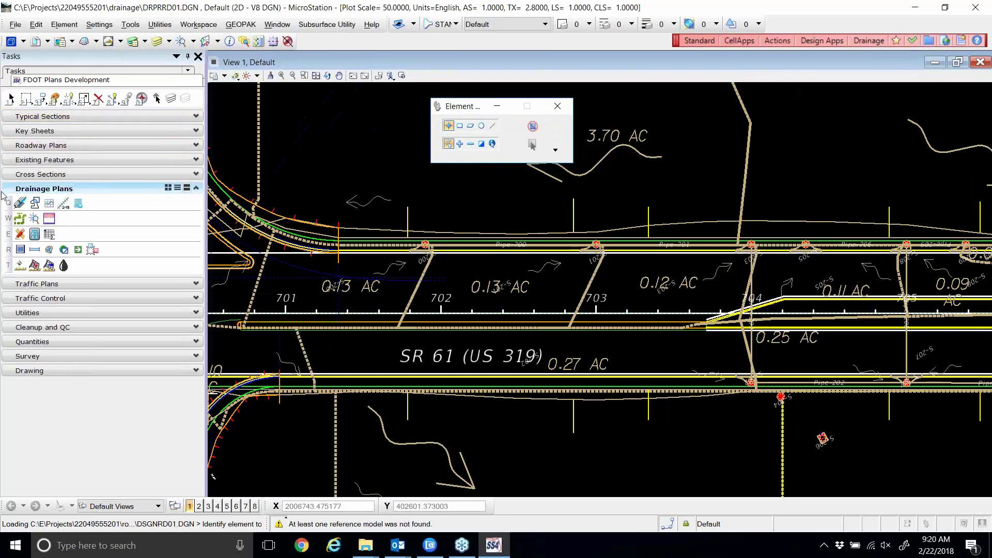
Launch GEOPAK Drainage and load the recent SR61.gdf project, dismissing the criteria directory notice.
click(20, 203)
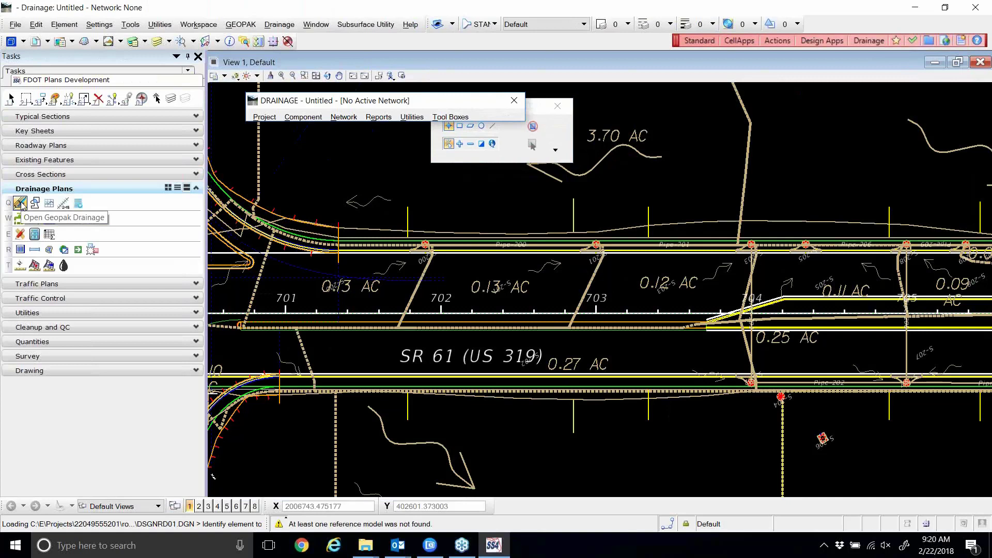
click(271, 120)
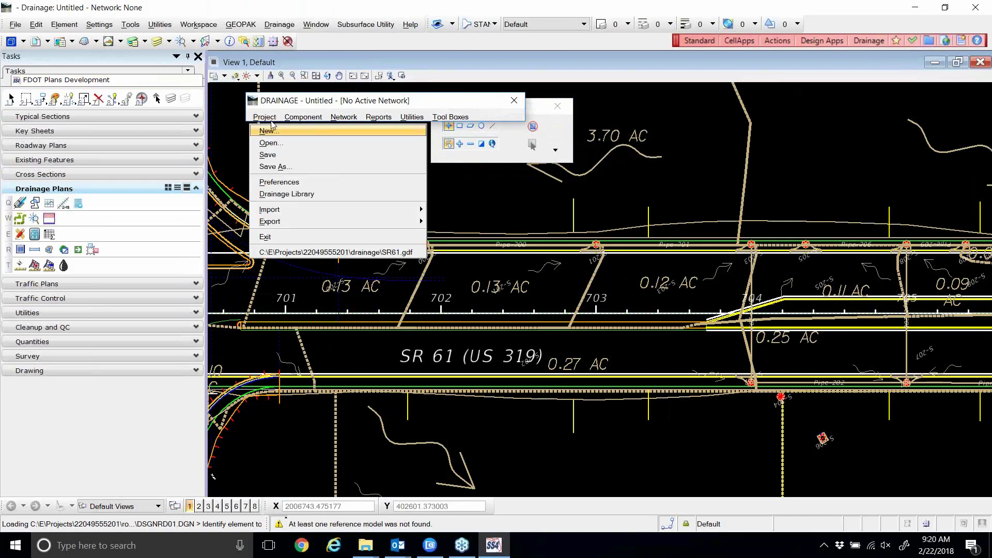
click(287, 254)
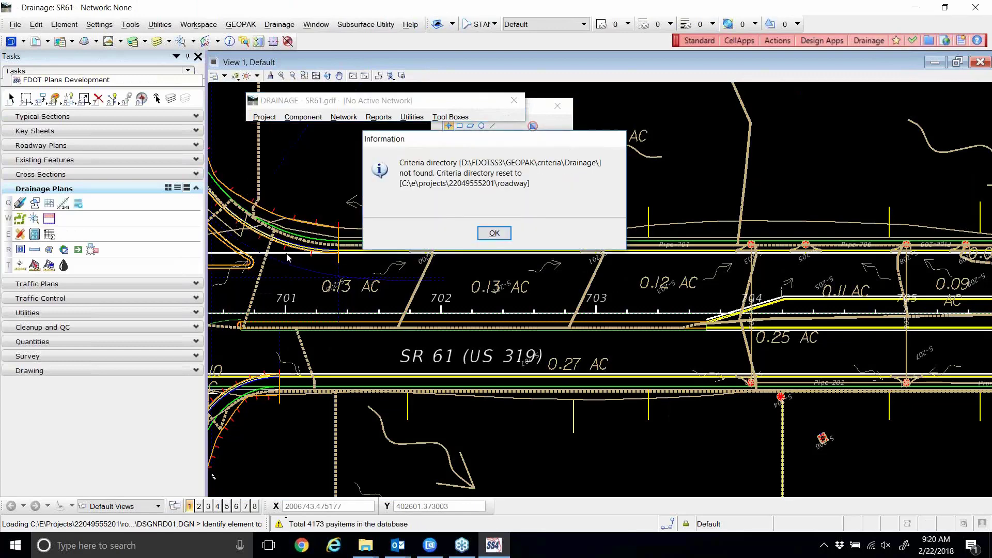
click(494, 234)
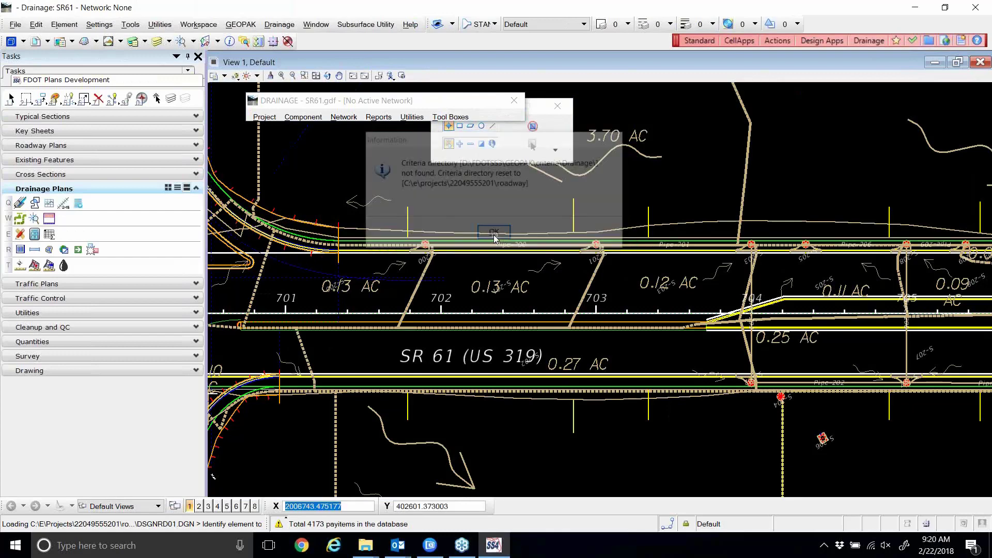
click(264, 118)
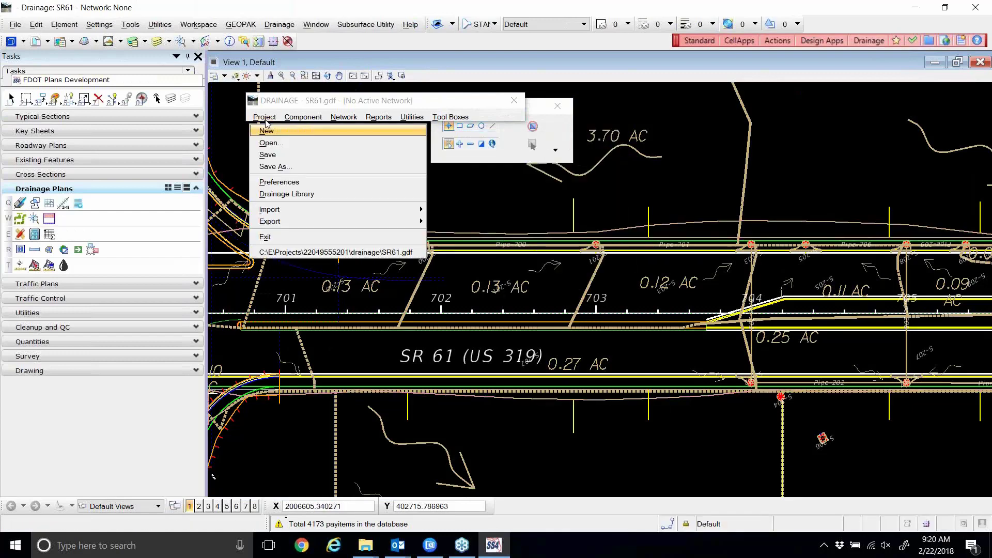
Load Desktop\SR61.dpf as preferences, skip attaching RDXSRD01.DGN, and store the changes.
click(271, 184)
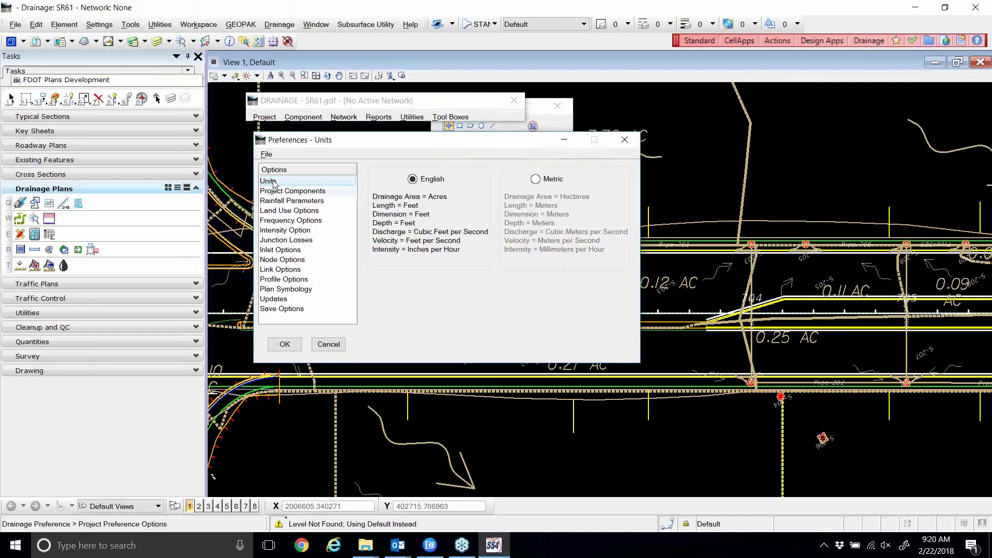
click(268, 154)
click(273, 165)
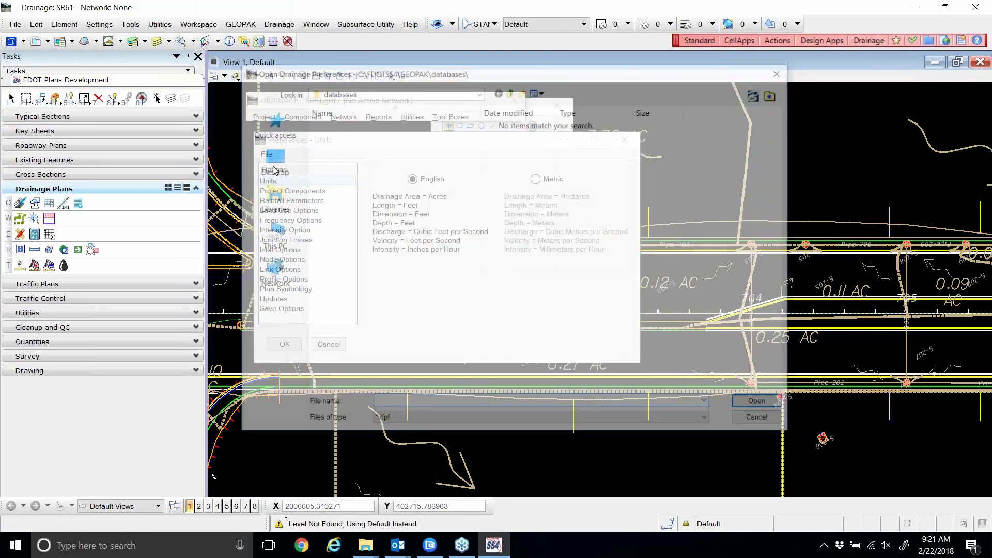
click(271, 163)
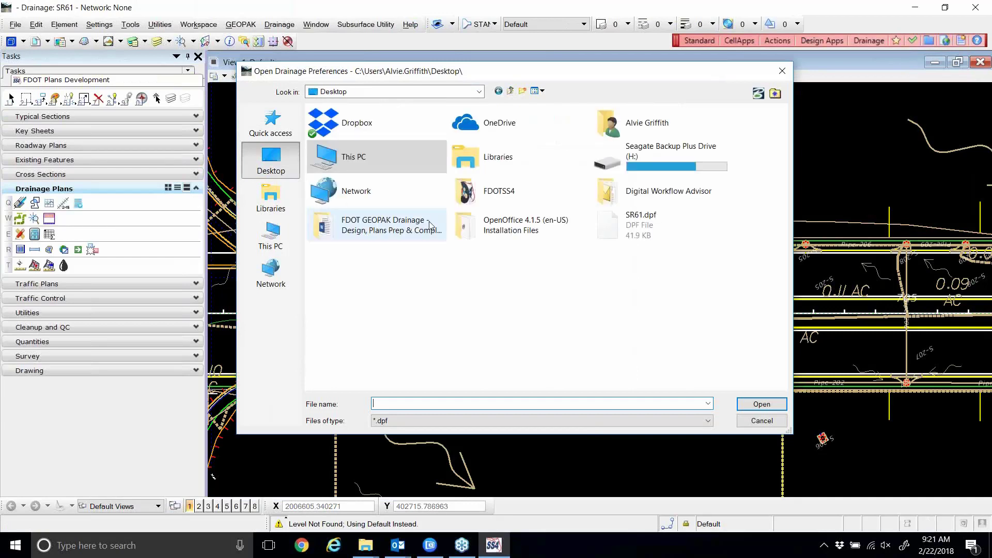
click(660, 223)
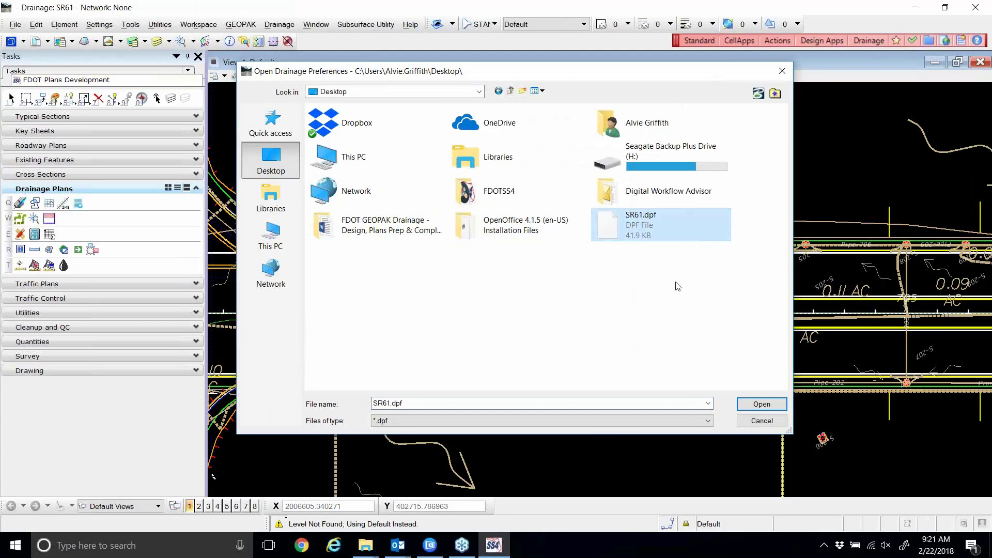
click(760, 404)
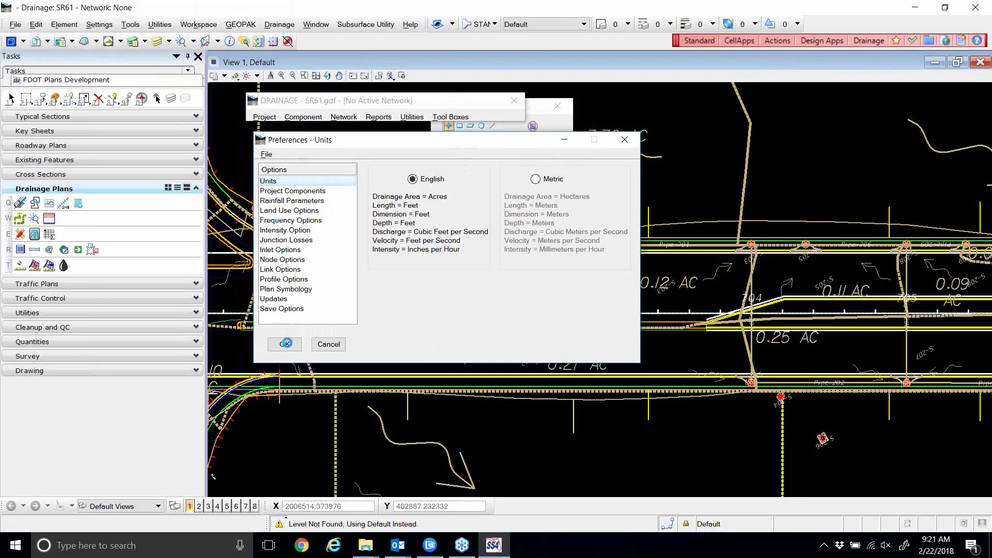
click(286, 343)
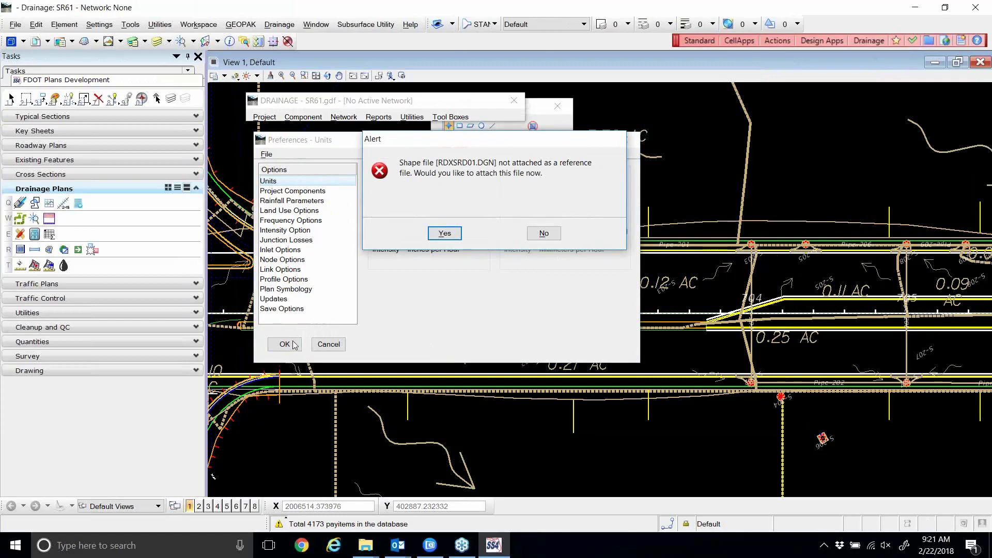
click(547, 234)
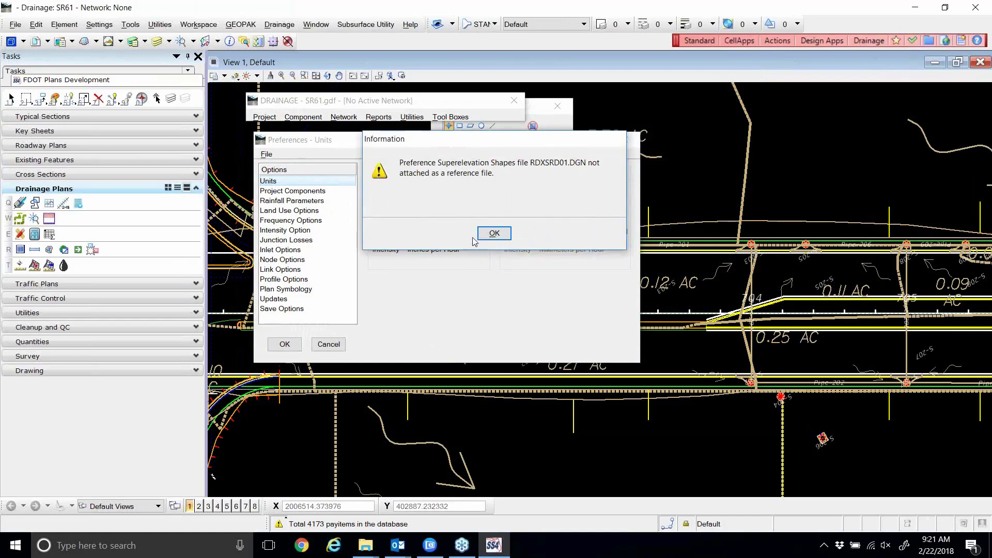
click(493, 234)
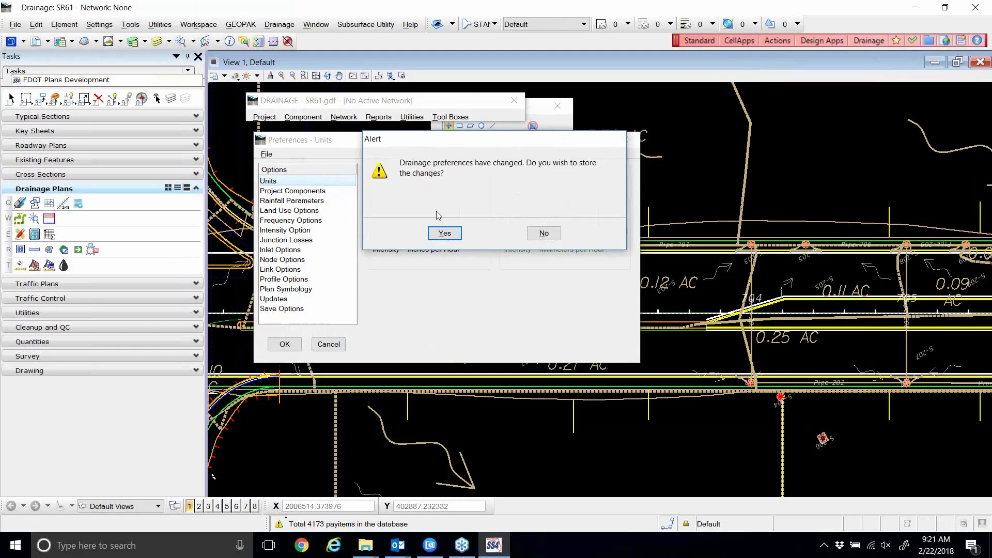
click(443, 233)
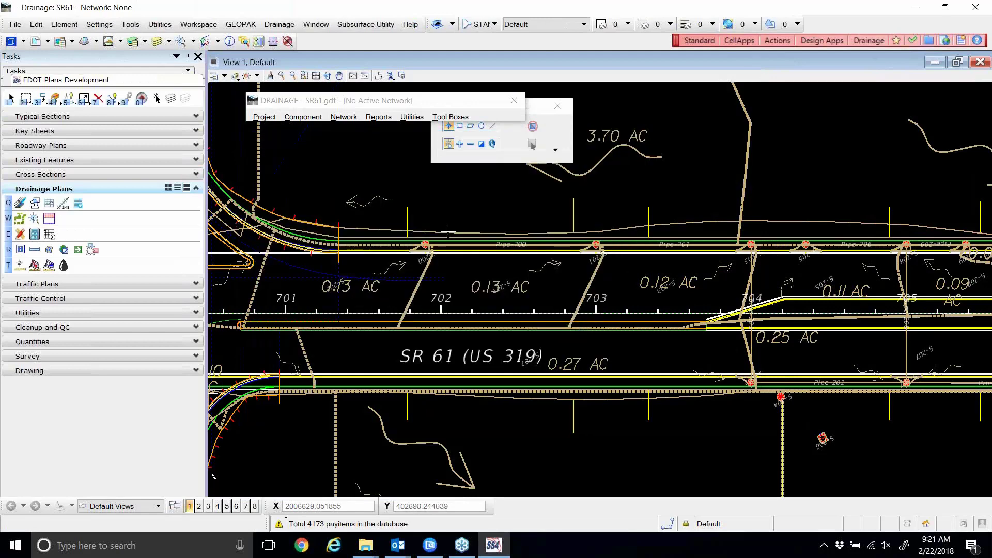
Set SR61-1 as the active network and open its Network Configuration with outlet S-211 out.
click(563, 138)
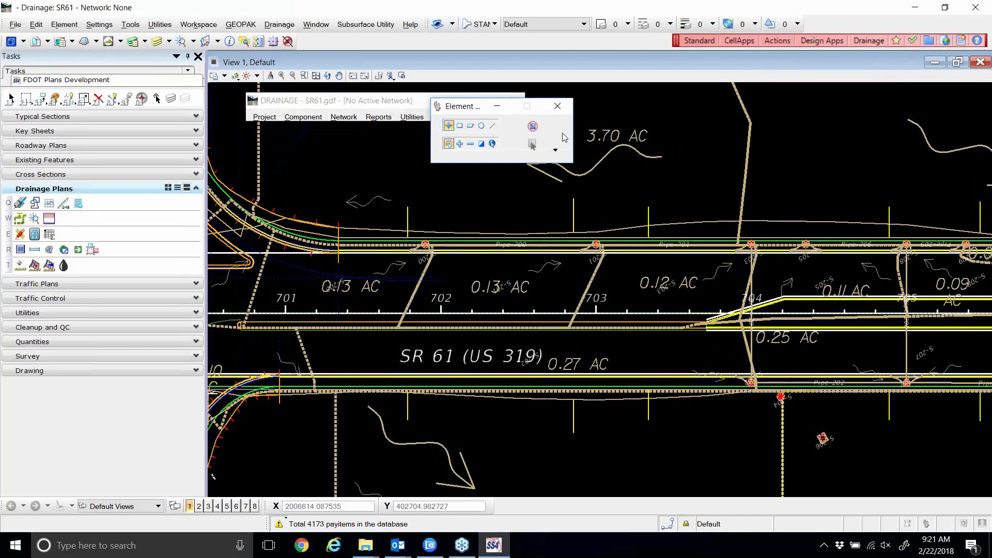
drag(471, 106, 613, 99)
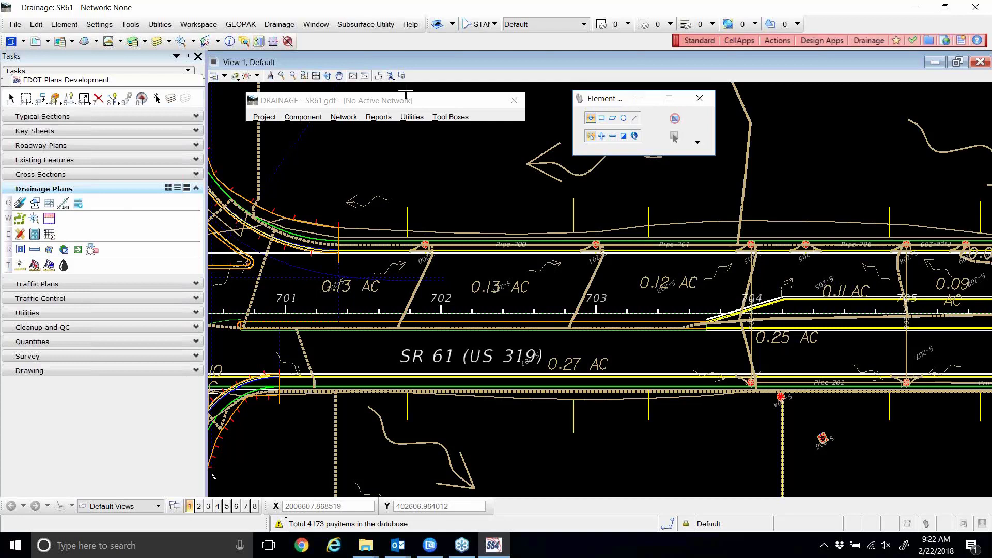
click(343, 117)
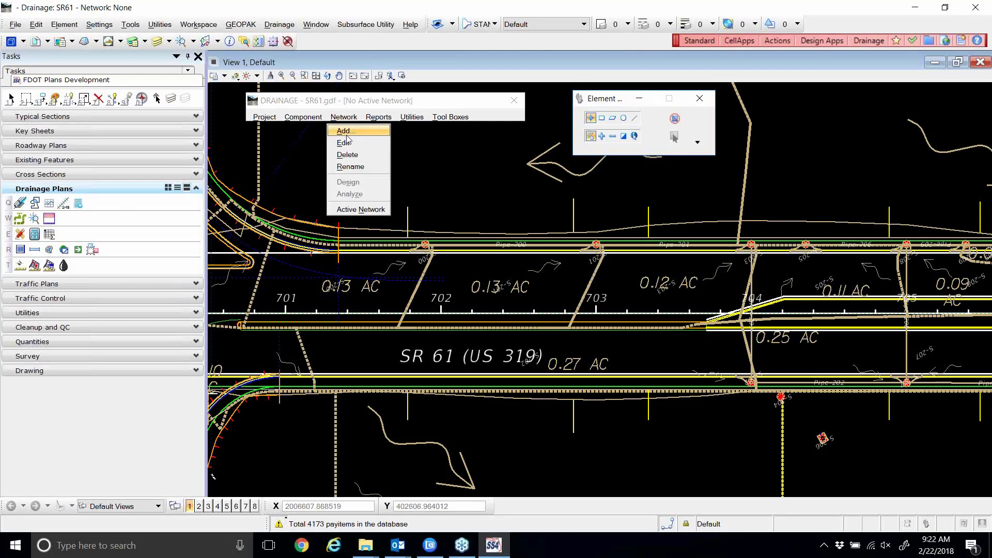
click(370, 210)
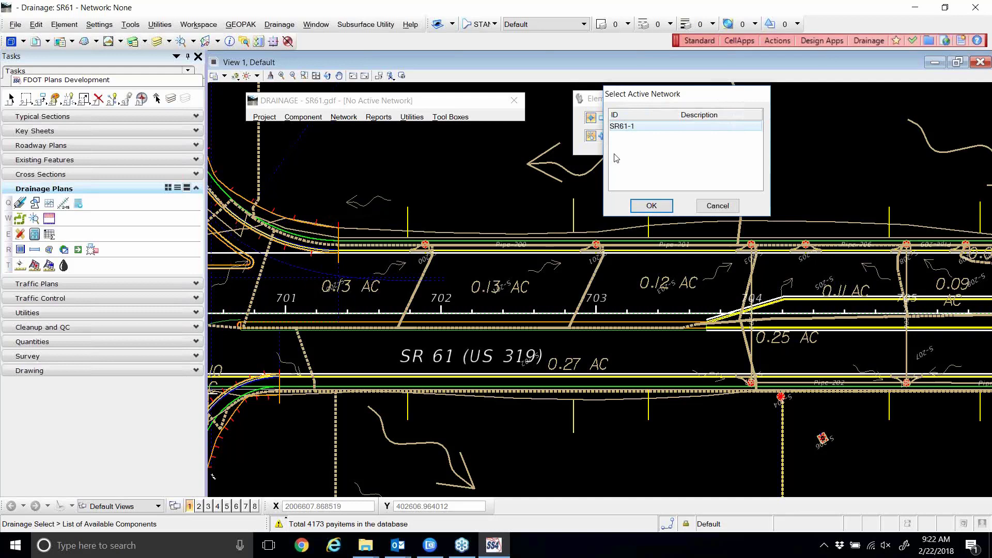
click(651, 206)
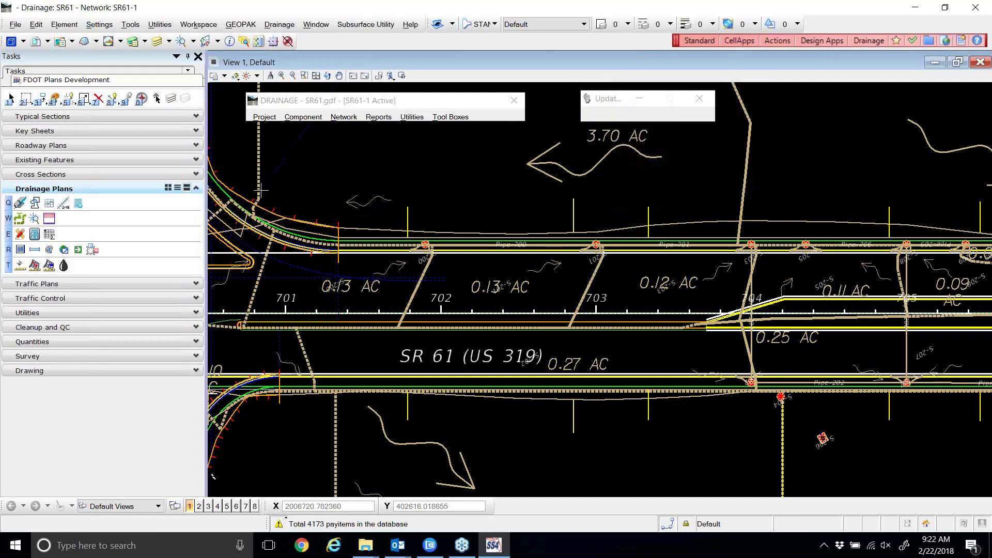
click(343, 117)
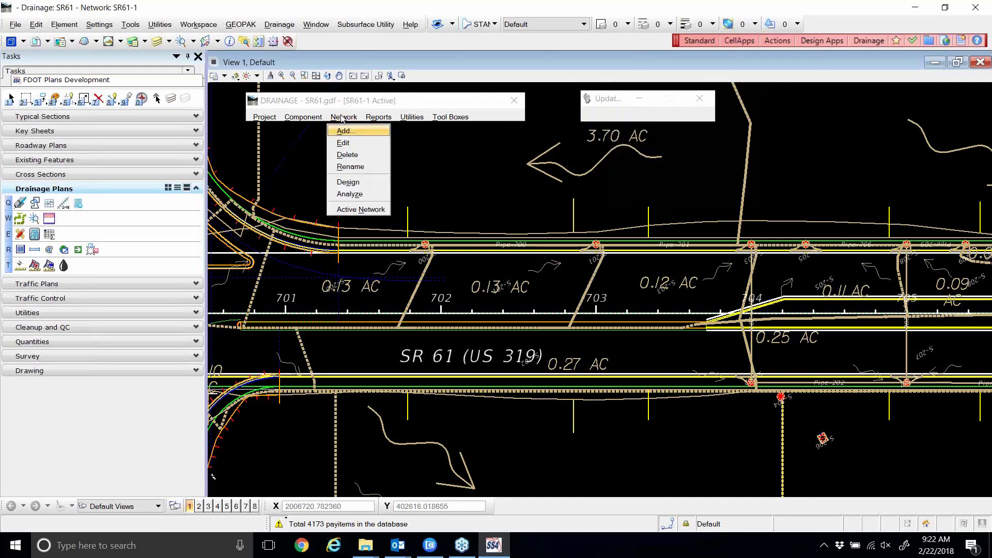
click(345, 144)
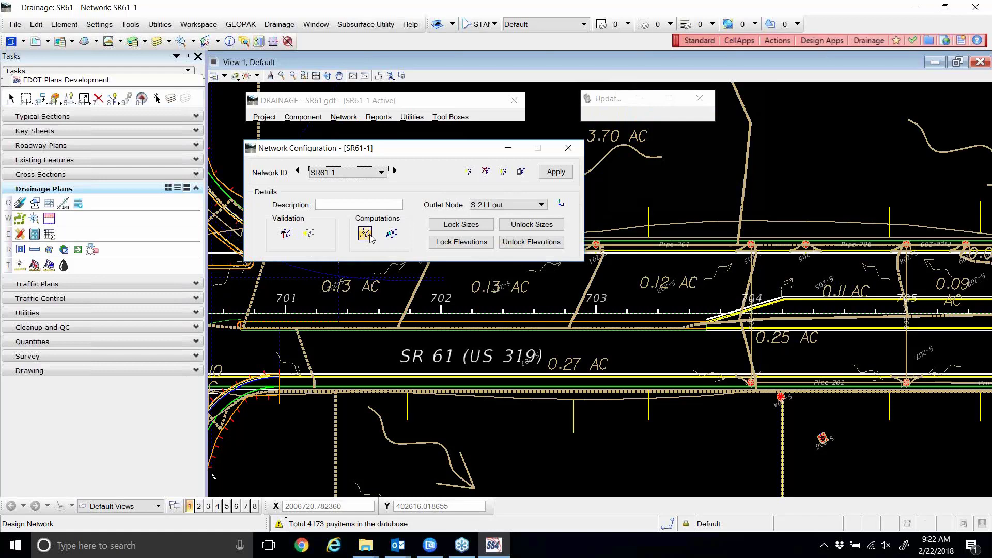
Analyze SR61-1 and review the Pipe-200 and S-203 ponded-width warnings in drgmsg.txt.
click(391, 234)
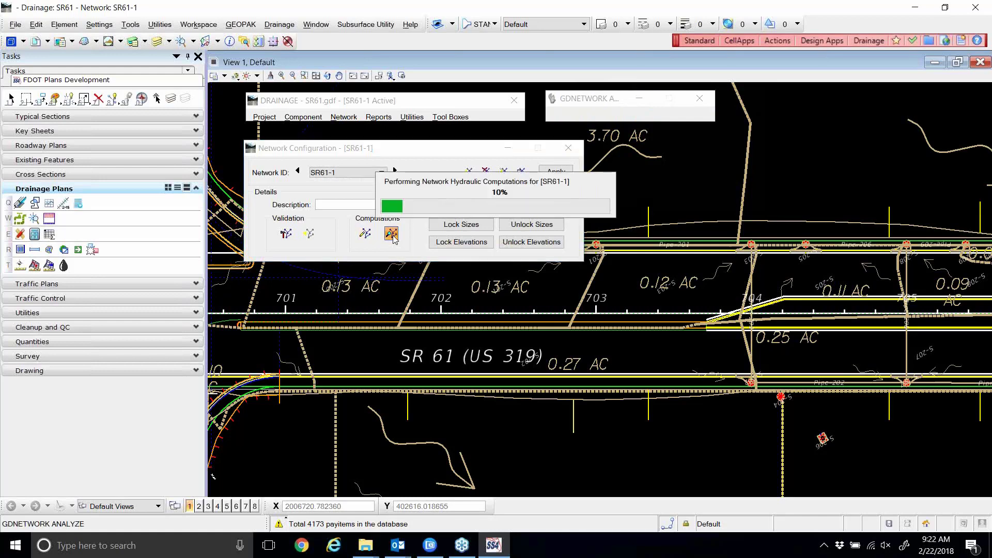
click(493, 234)
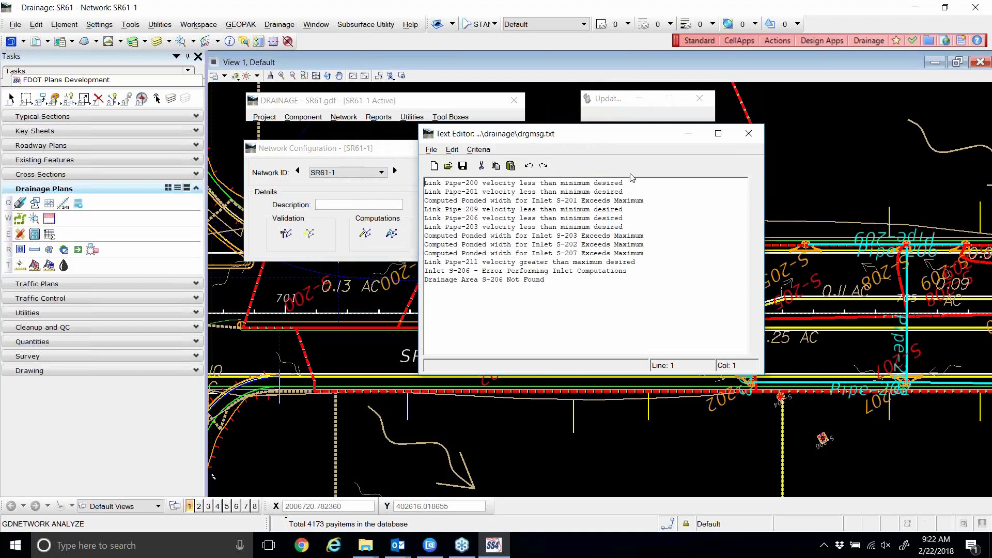
drag(632, 184, 437, 190)
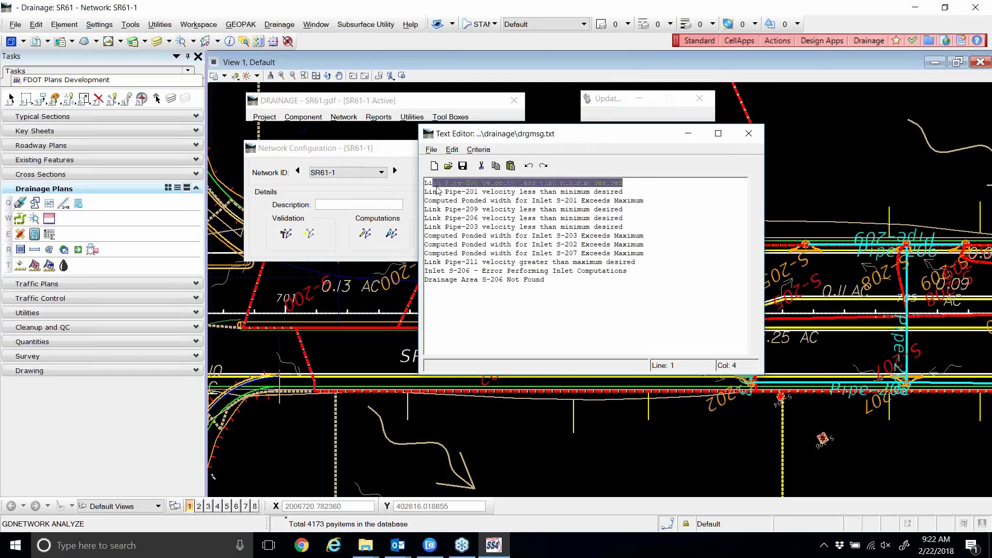
click(623, 227)
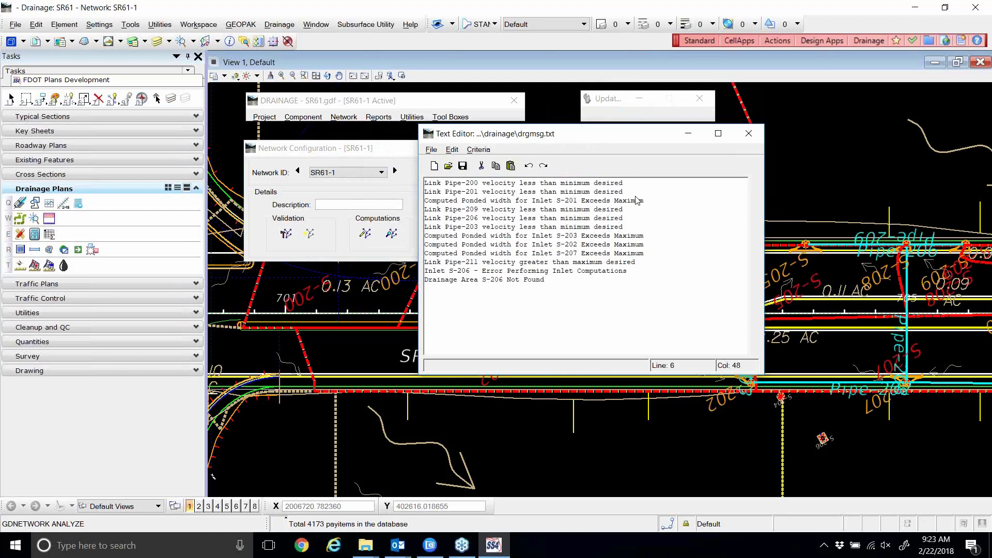
drag(638, 239, 587, 243)
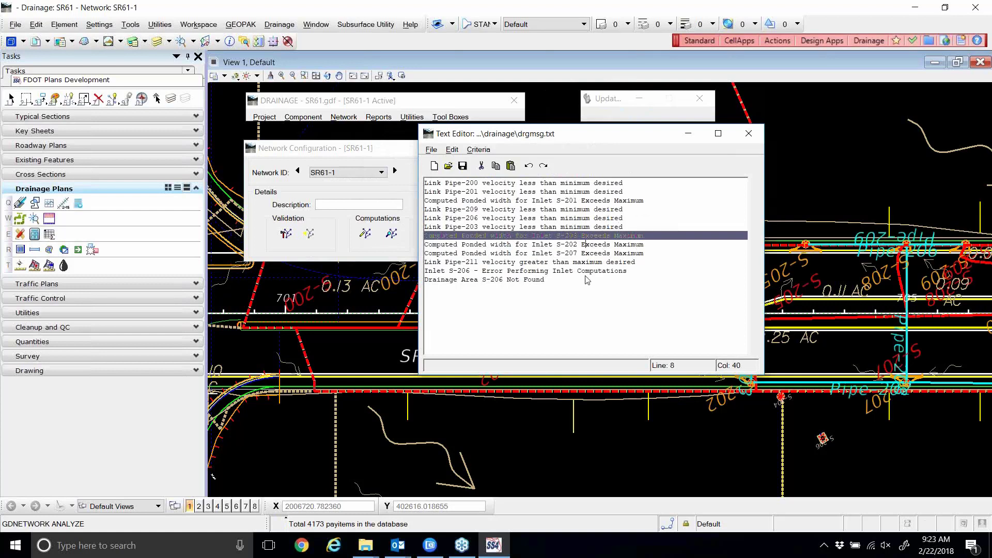
click(542, 227)
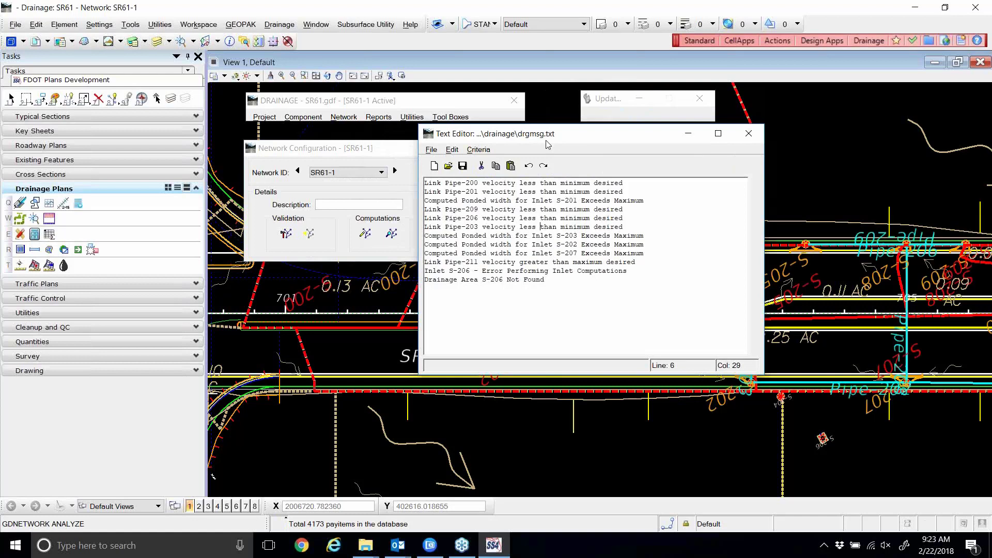
click(749, 133)
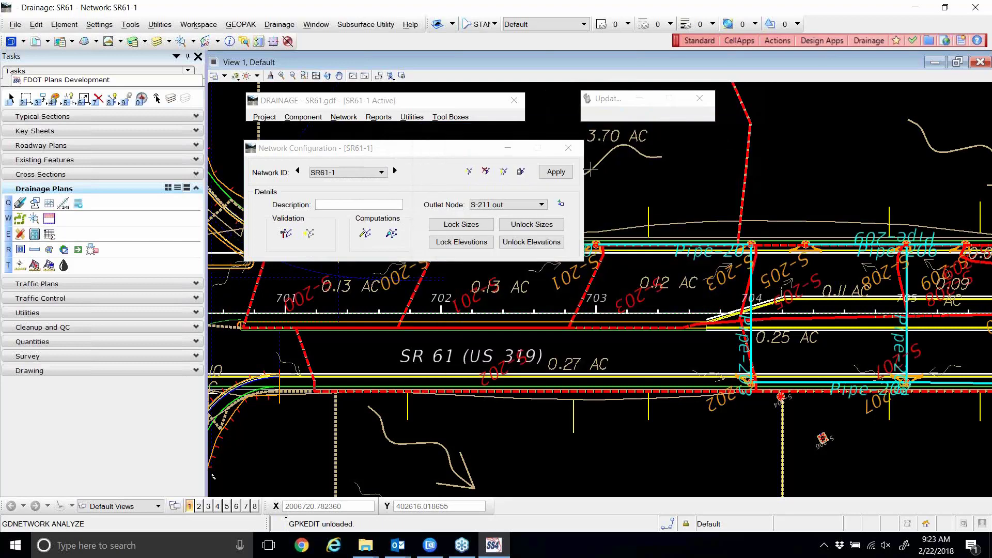
click(568, 148)
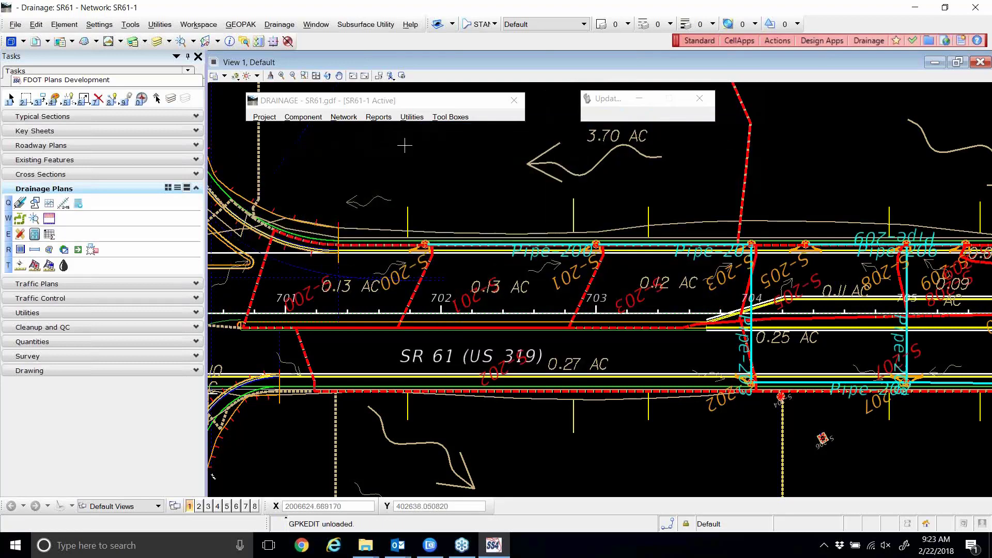
click(265, 117)
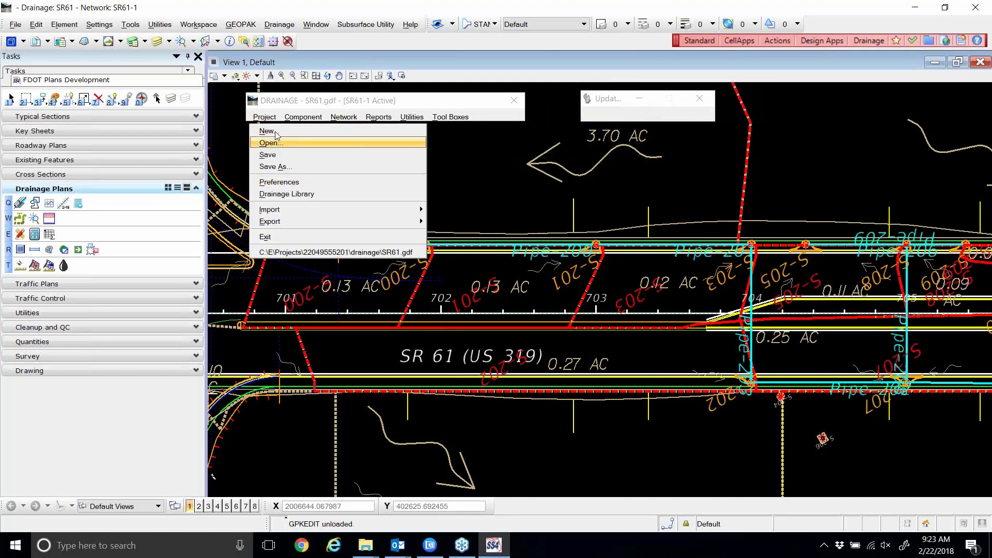
click(269, 166)
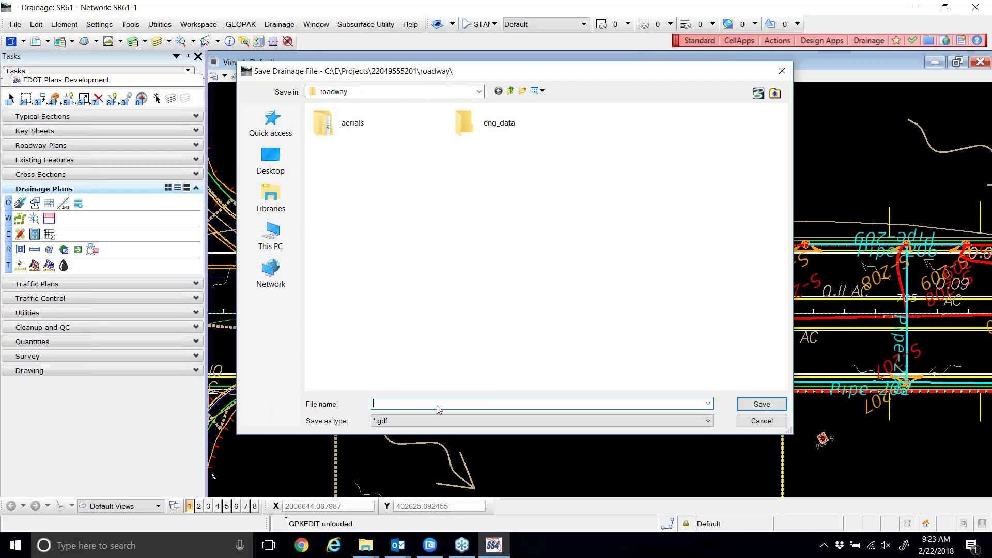
click(752, 422)
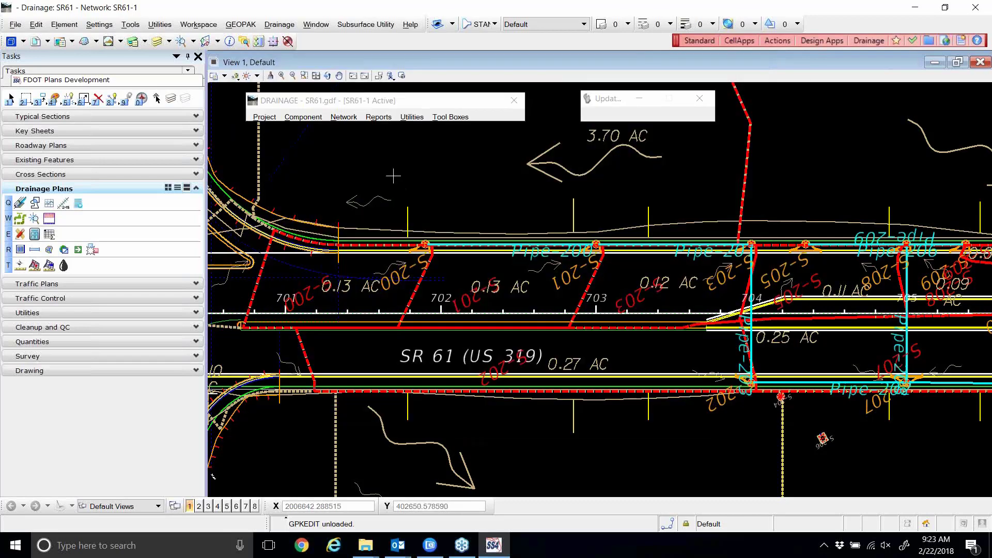
click(273, 118)
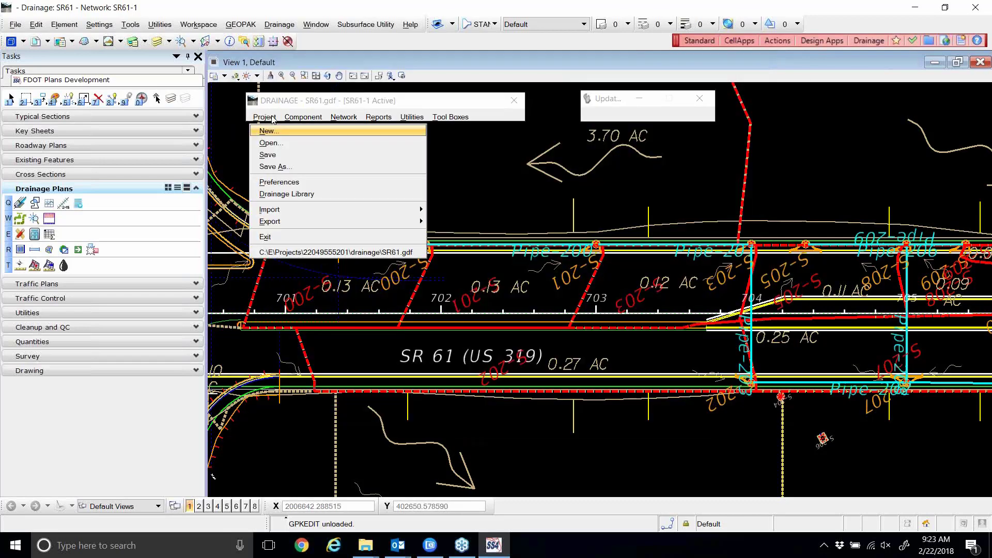
Apply Save Options preferences (auto update save, backup, 10-minute autosave), leaving RDXSRD01.DGN unattached.
click(279, 184)
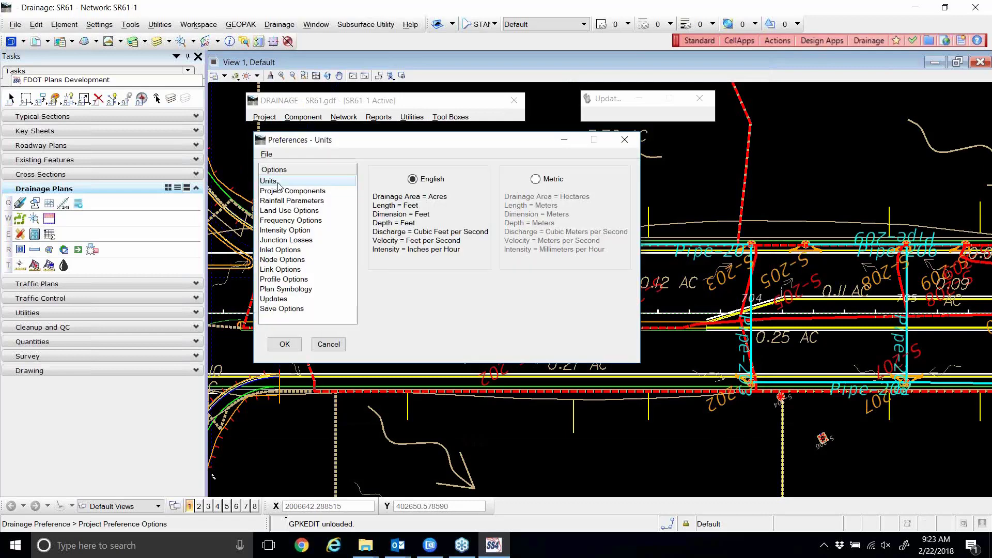
click(289, 309)
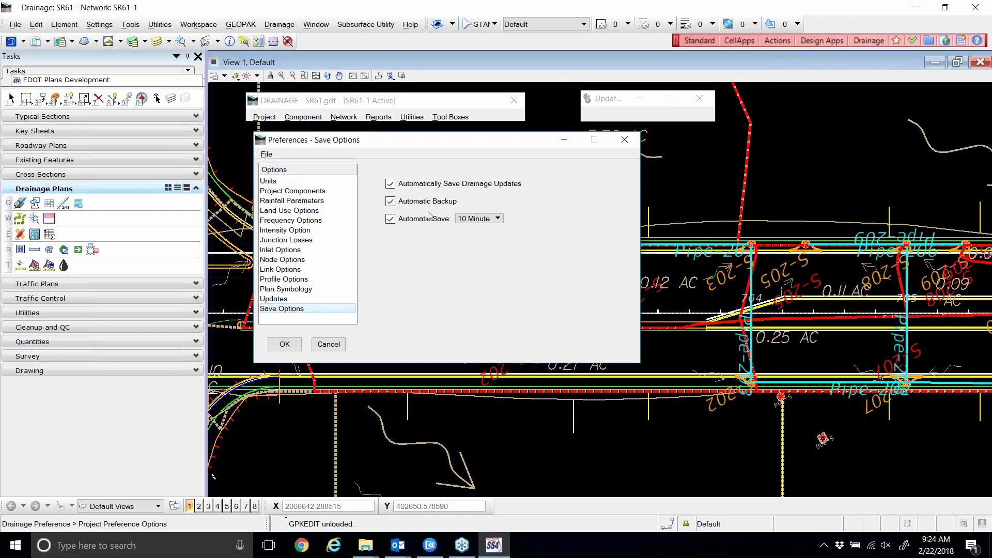
click(288, 341)
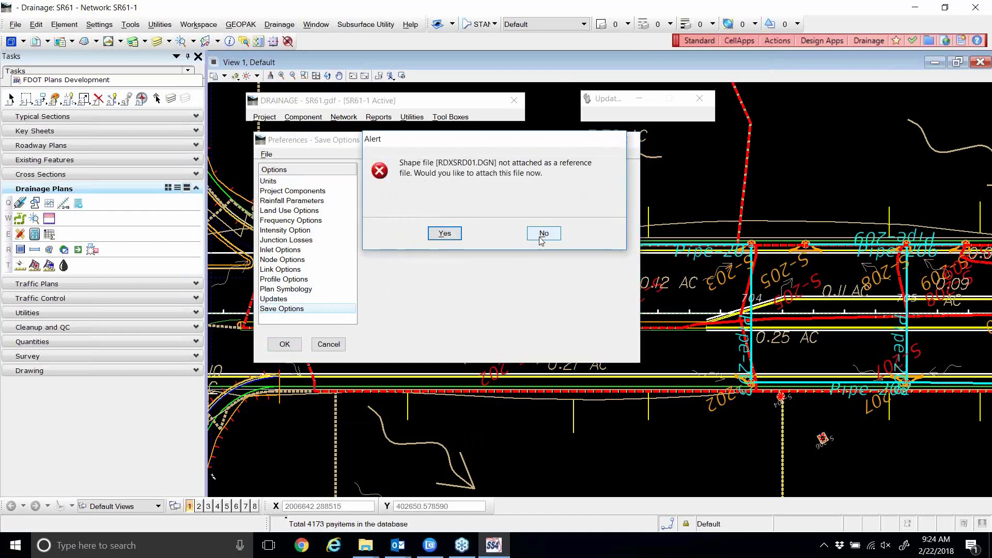
click(541, 236)
click(494, 232)
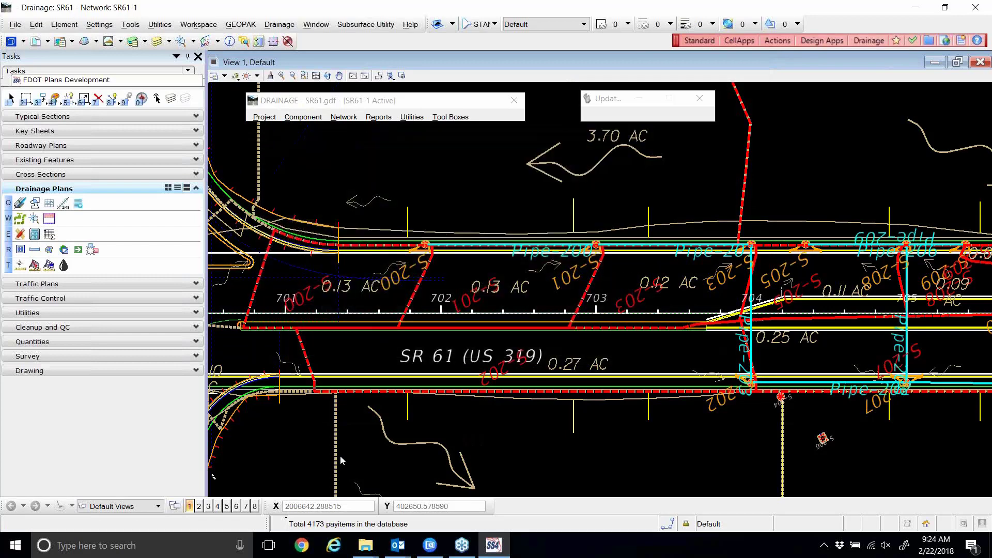
mouse_move(360, 547)
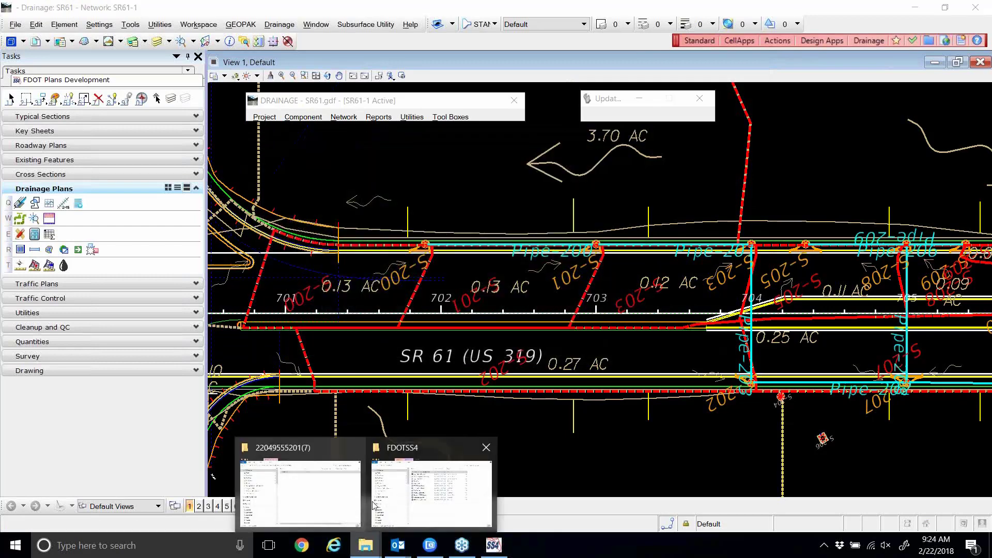
click(314, 450)
scroll(326, 248, down, 5)
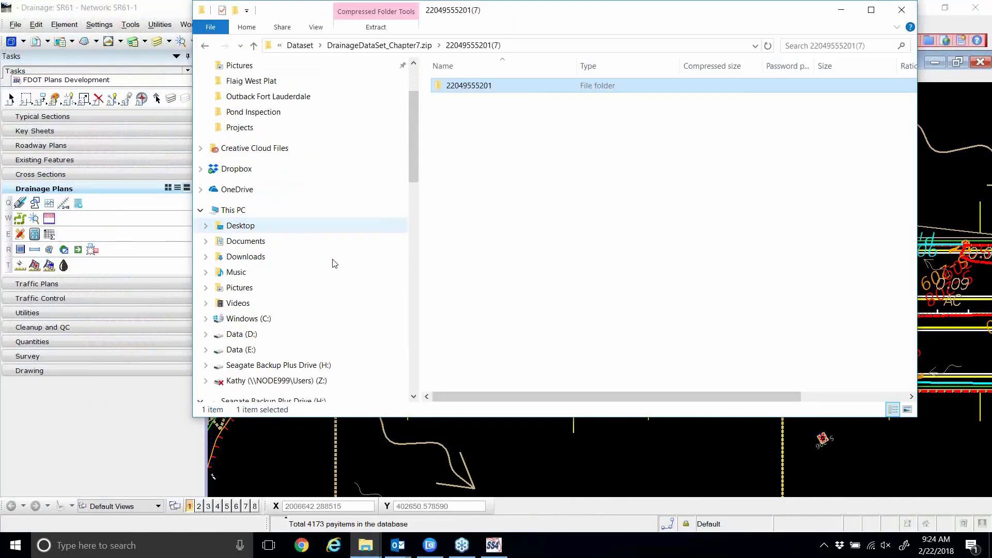
scroll(335, 264, down, 1)
click(247, 304)
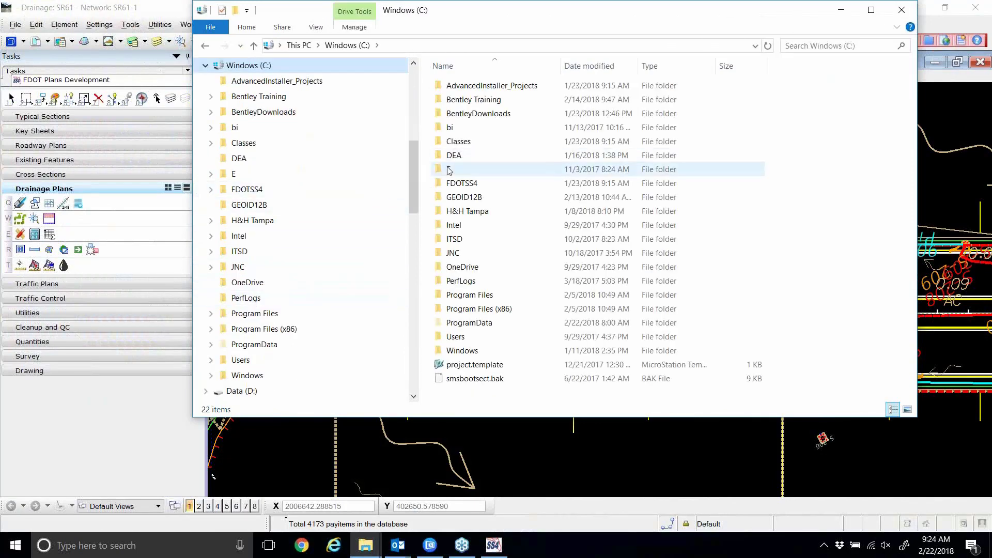
double_click(449, 169)
double_click(478, 89)
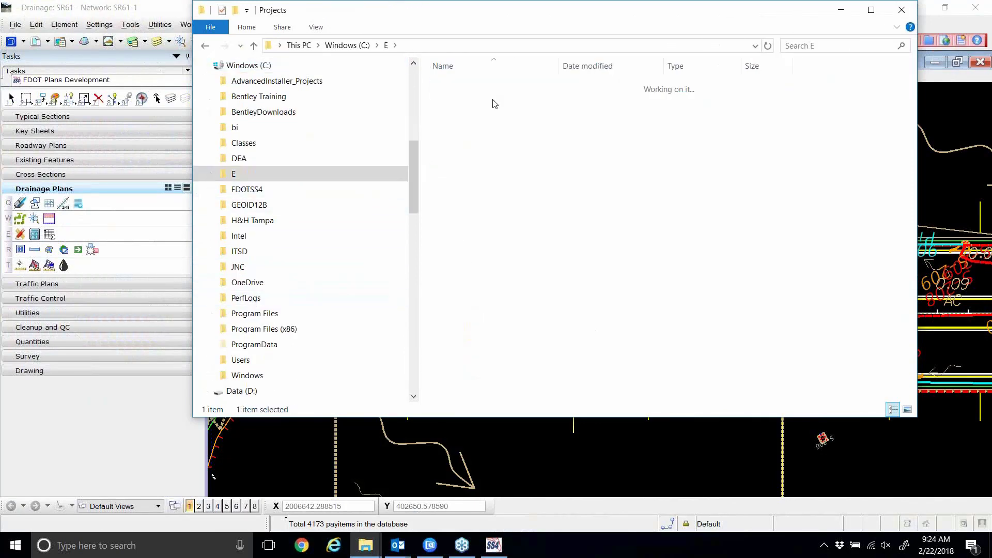
double_click(491, 85)
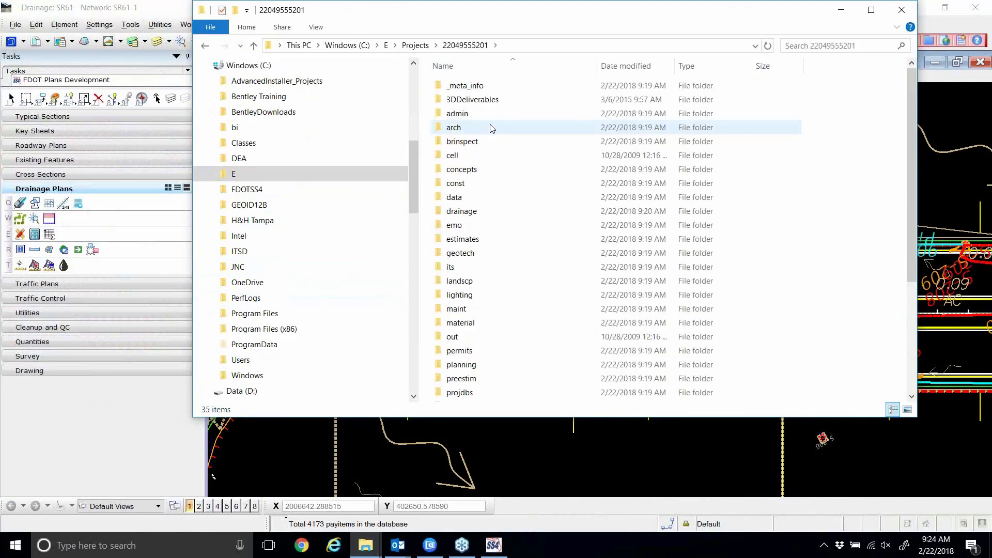
double_click(465, 211)
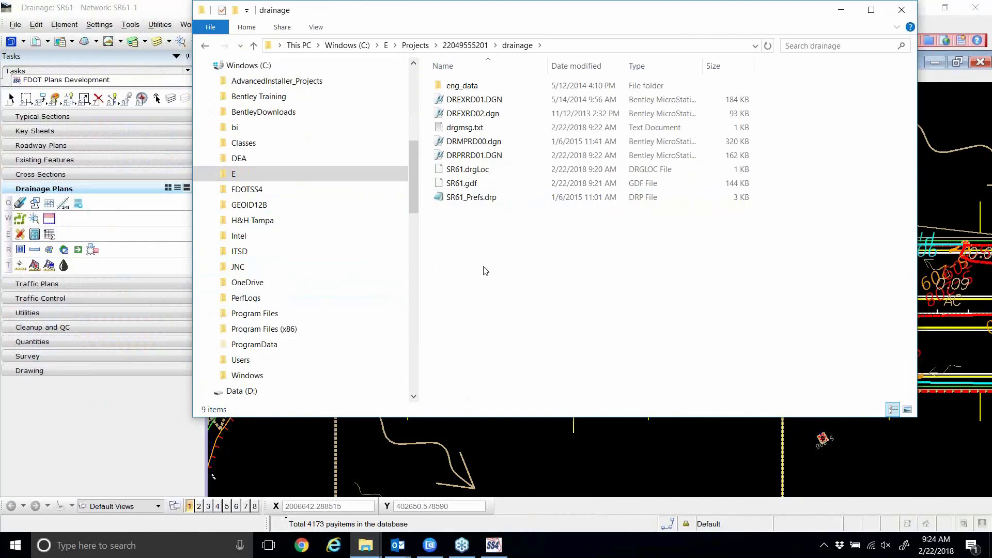
click(901, 10)
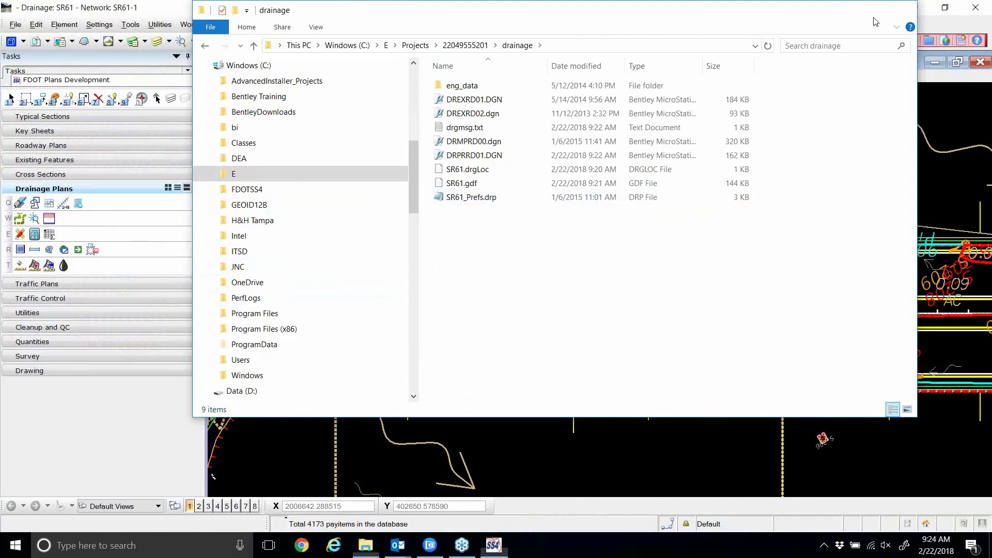
click(271, 116)
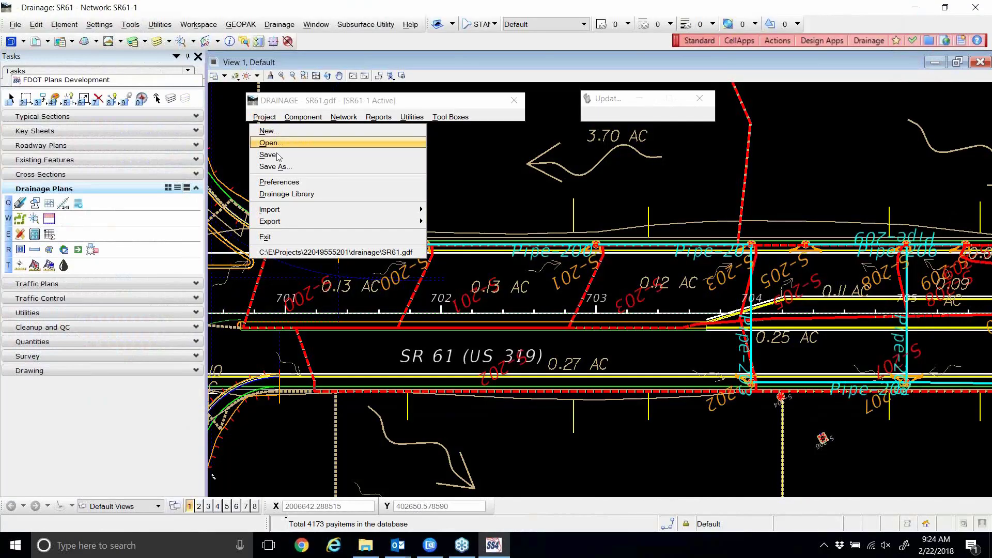
click(293, 172)
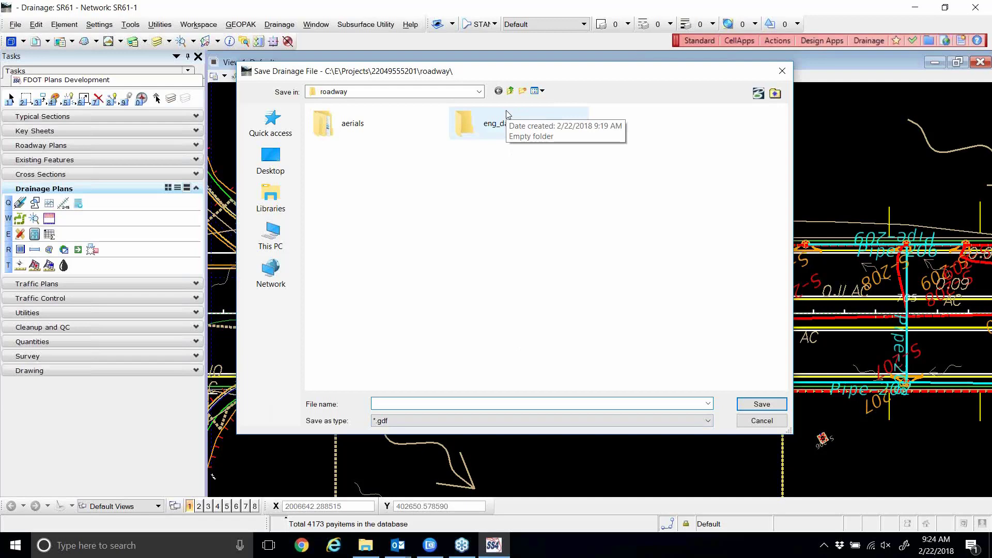
click(759, 421)
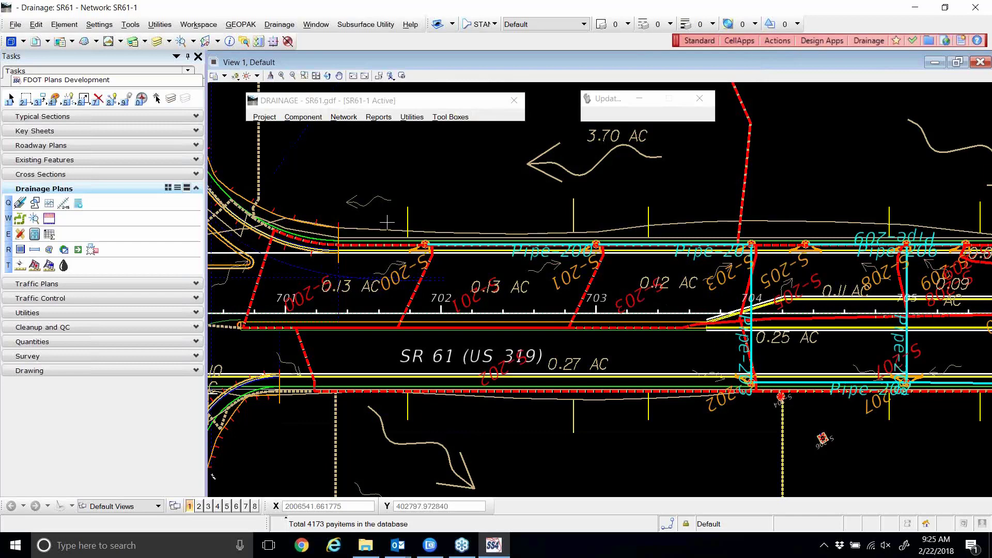
Activate the Element Selection tool from the Tasks toolbar.
click(10, 98)
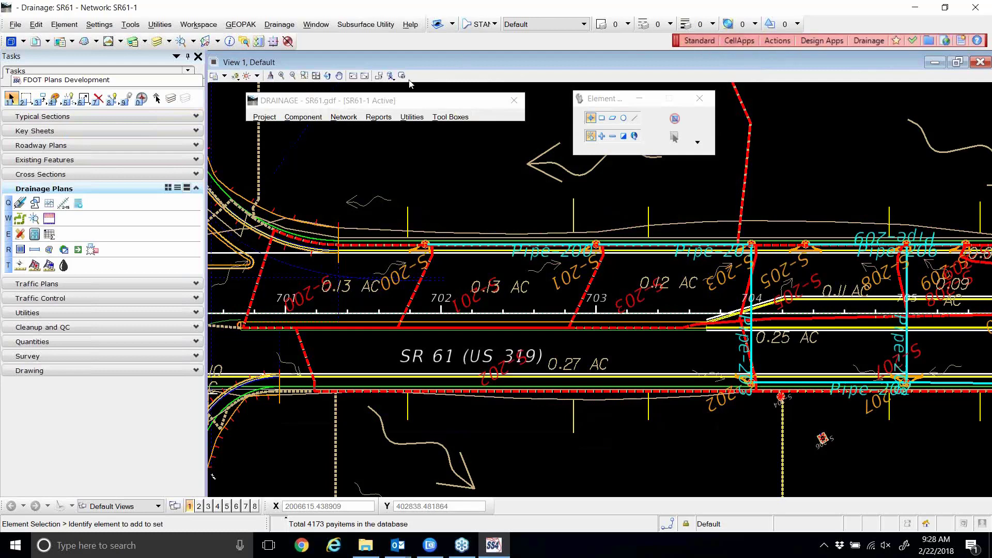
Start a new drainage profile and give it the ID Pro-200.
click(313, 118)
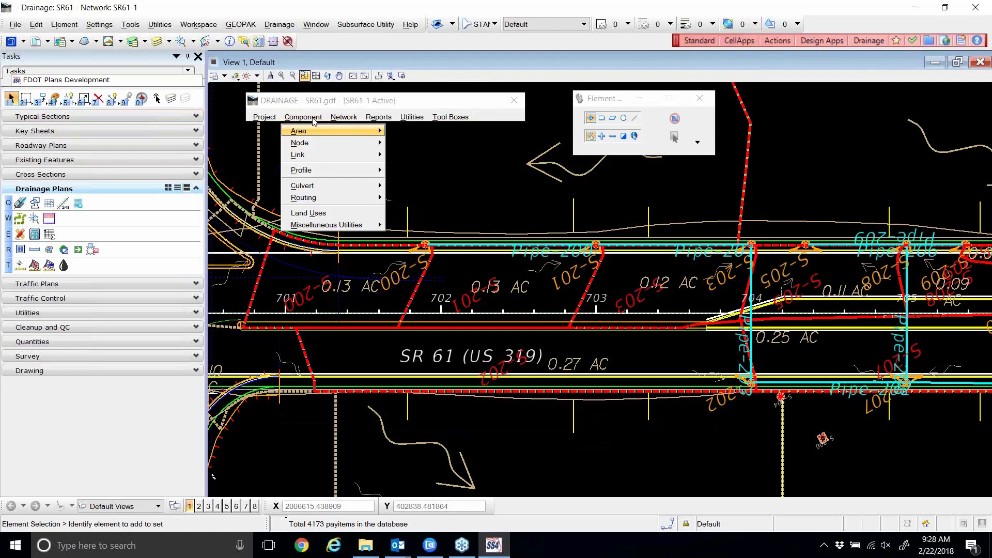
mouse_move(315, 175)
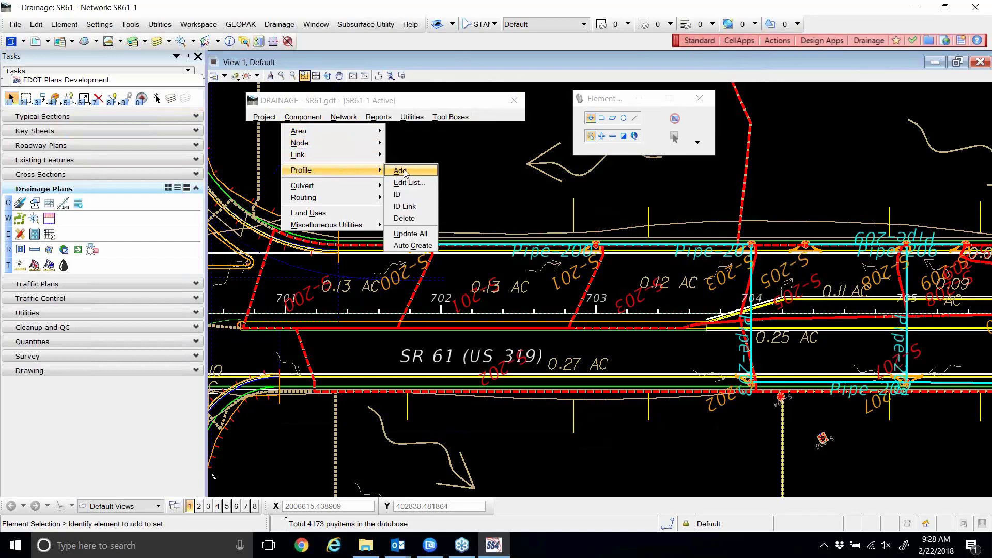
click(403, 172)
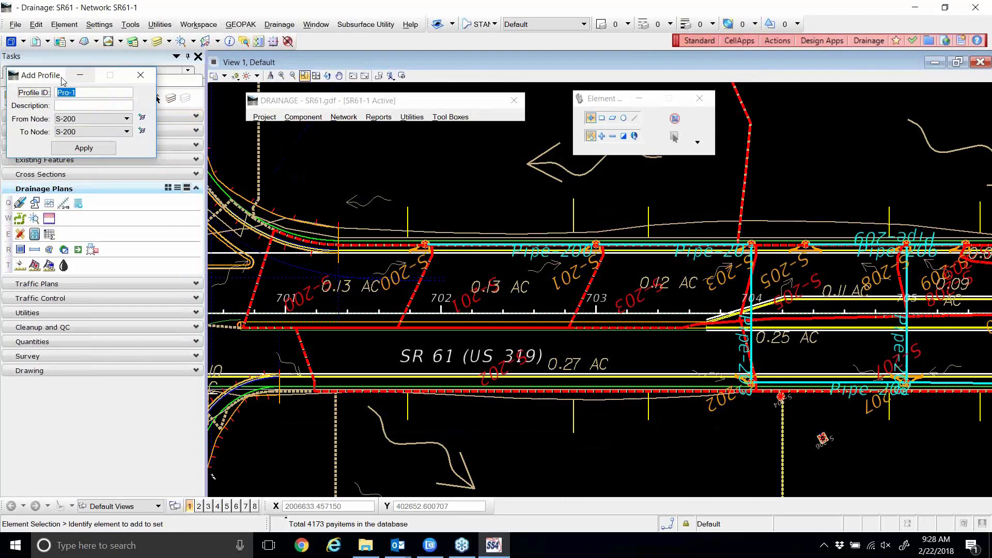
drag(63, 81, 446, 162)
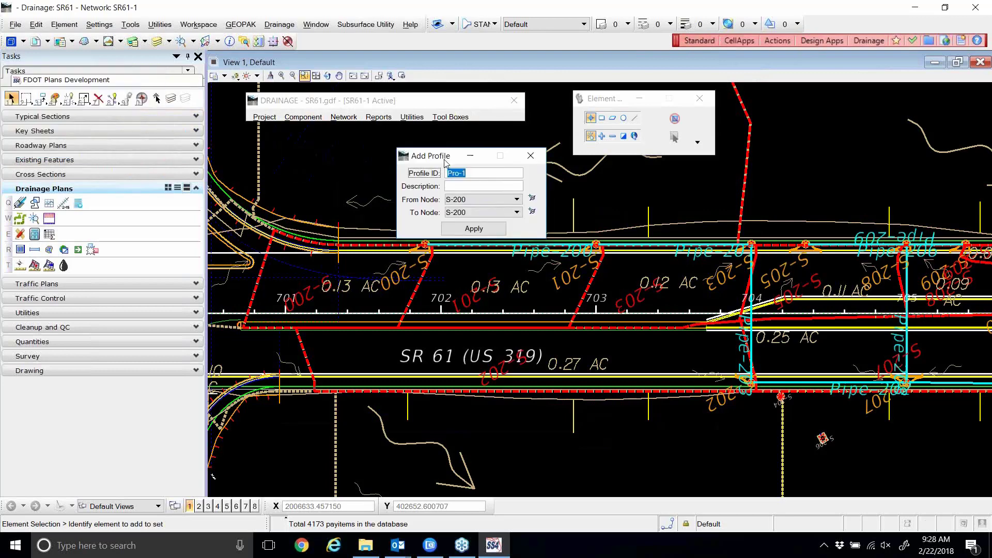
key(Right)
text(200)
Set the start node to S-200 and the end node to S-211 out, checking nodes in the plan.
click(491, 199)
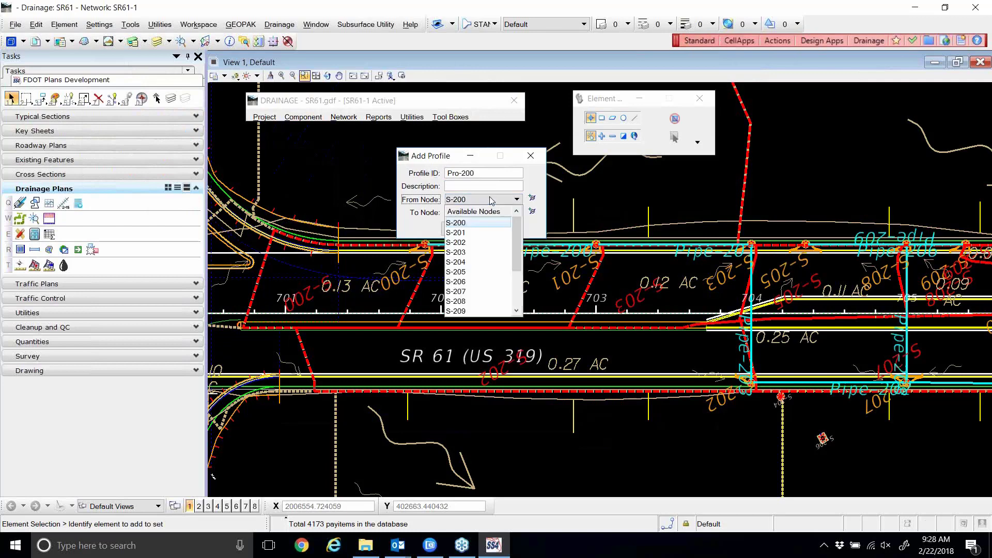
click(461, 223)
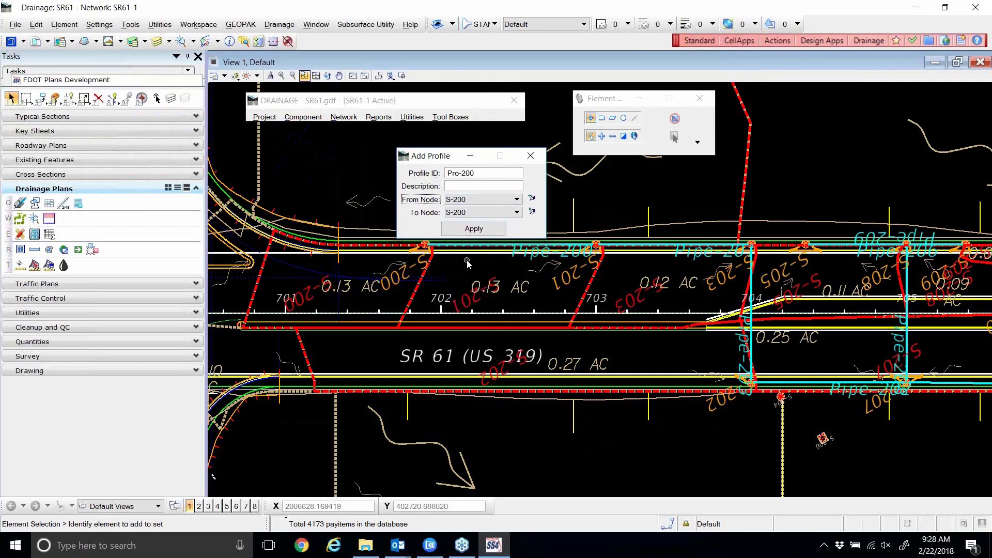
click(488, 212)
scroll(470, 282, down, 2)
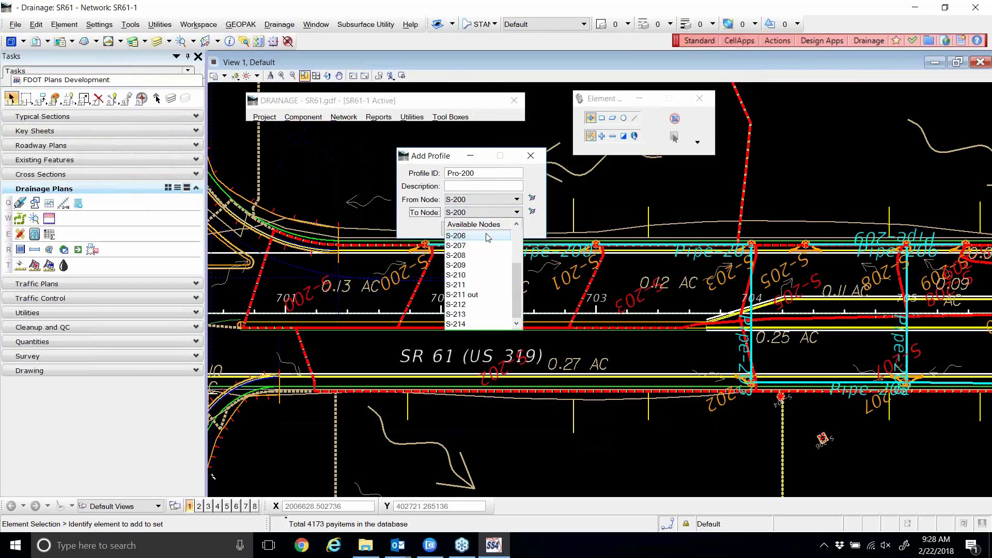
click(472, 294)
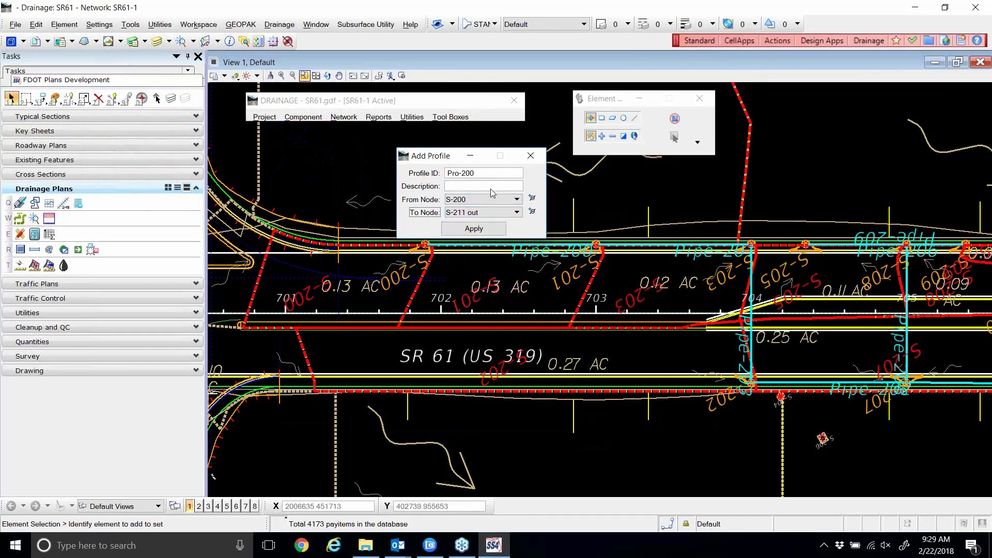
click(531, 198)
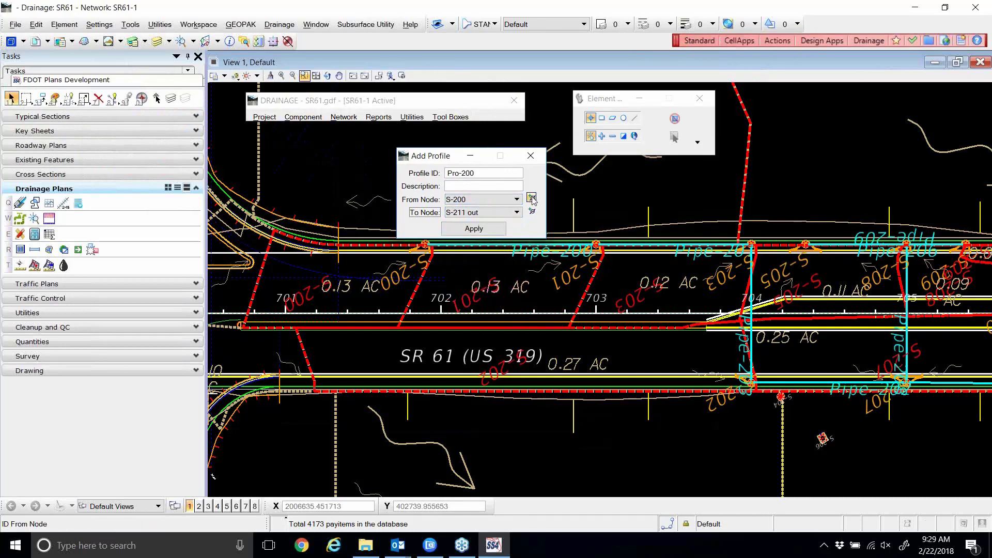
click(533, 211)
scroll(616, 231, up, 4)
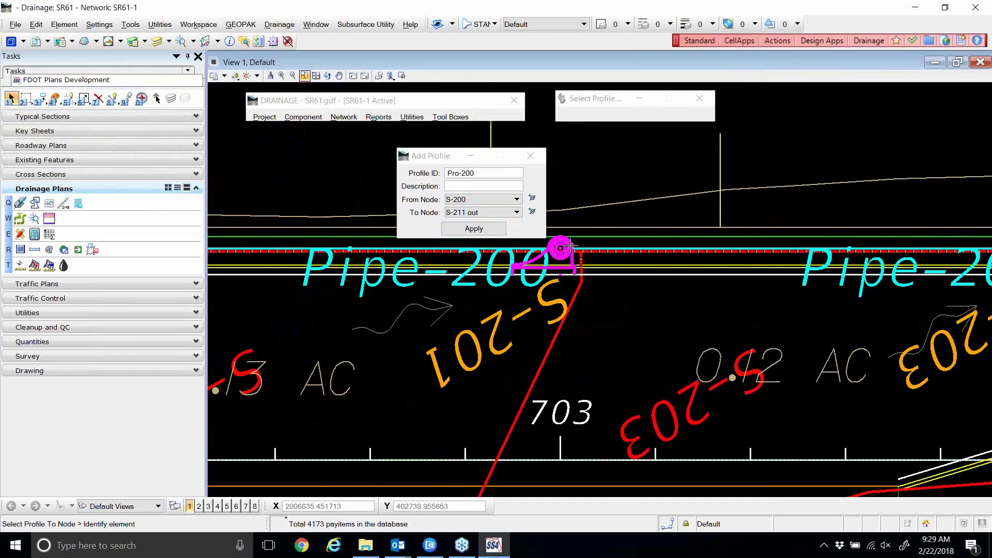
click(560, 248)
scroll(909, 246, down, 4)
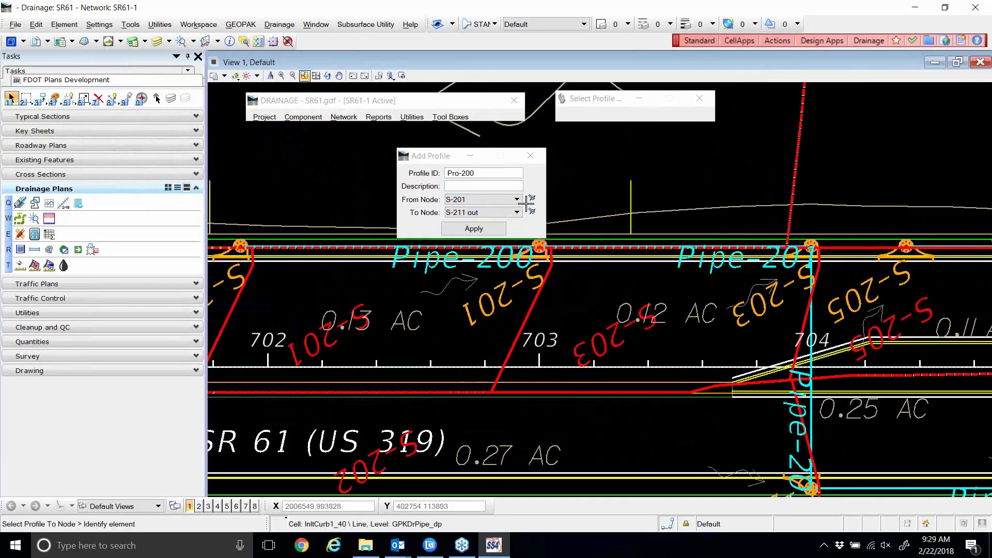
scroll(909, 246, up, 2)
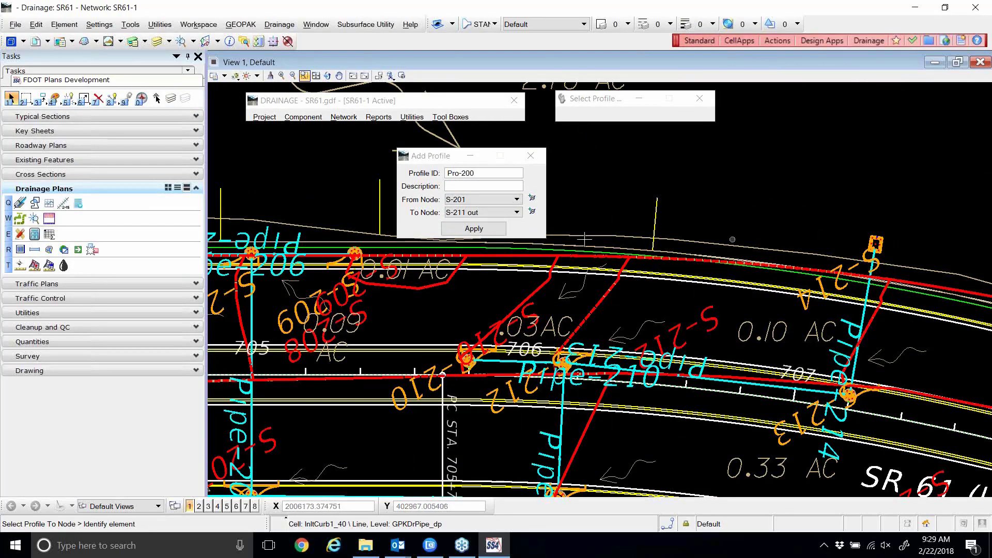
scroll(593, 236, down, 2)
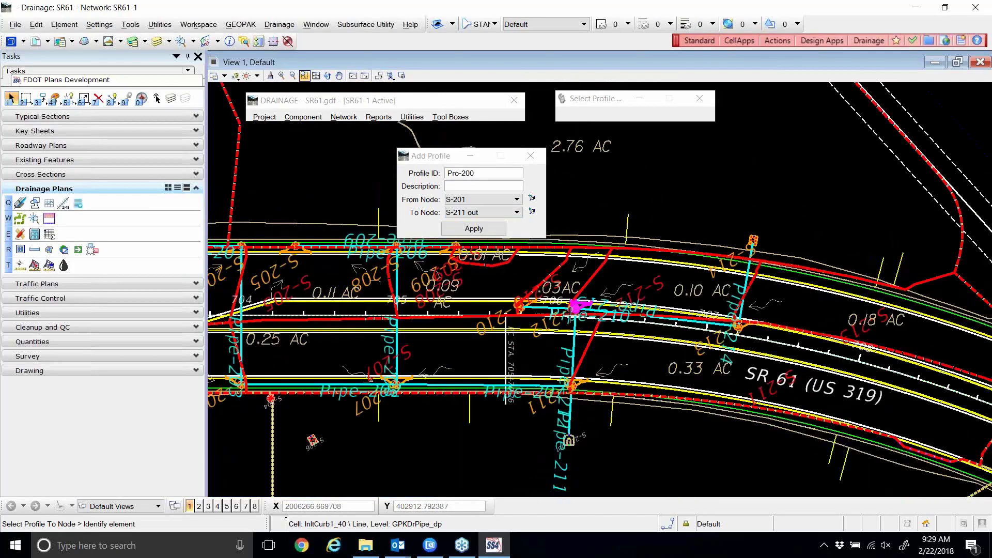
scroll(575, 309, up, 2)
scroll(581, 262, down, 2)
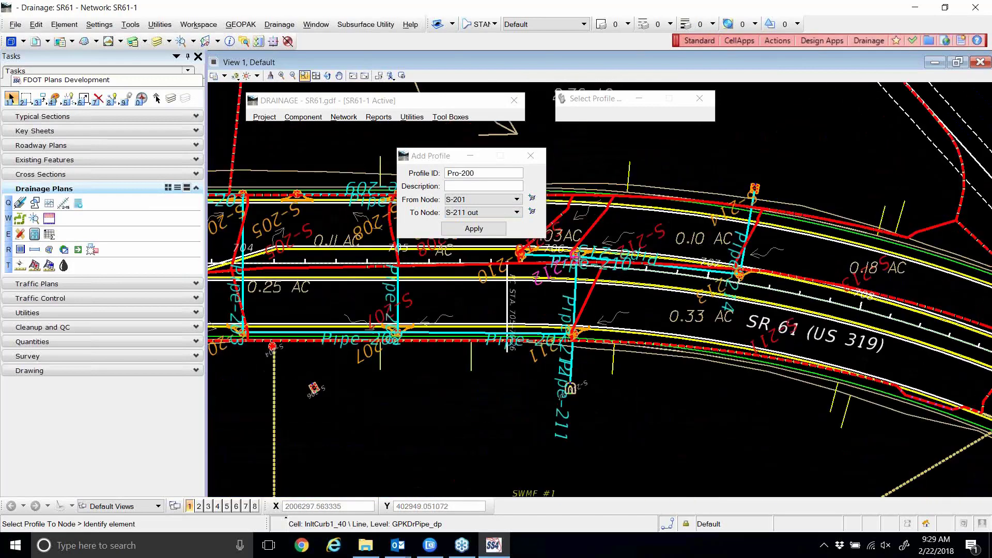
scroll(579, 258, up, 2)
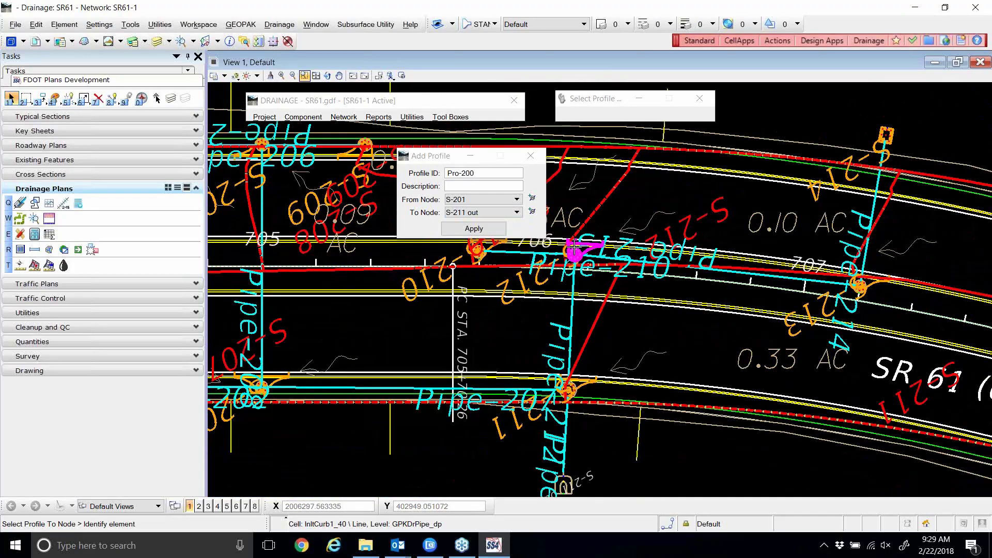
Reselect S-200 as the start node and create profile Pro-200.
click(532, 211)
scroll(549, 280, down, 2)
scroll(571, 391, up, 2)
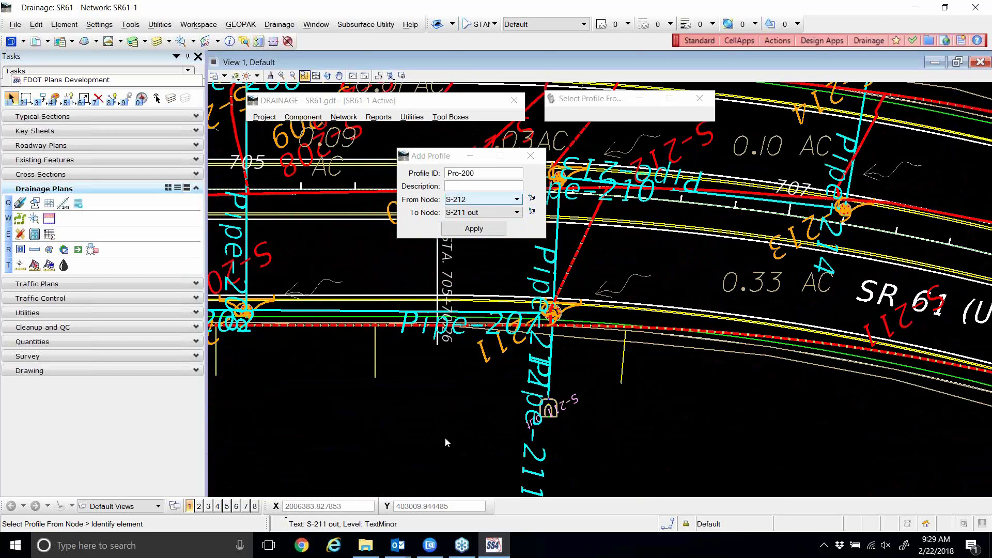
click(507, 203)
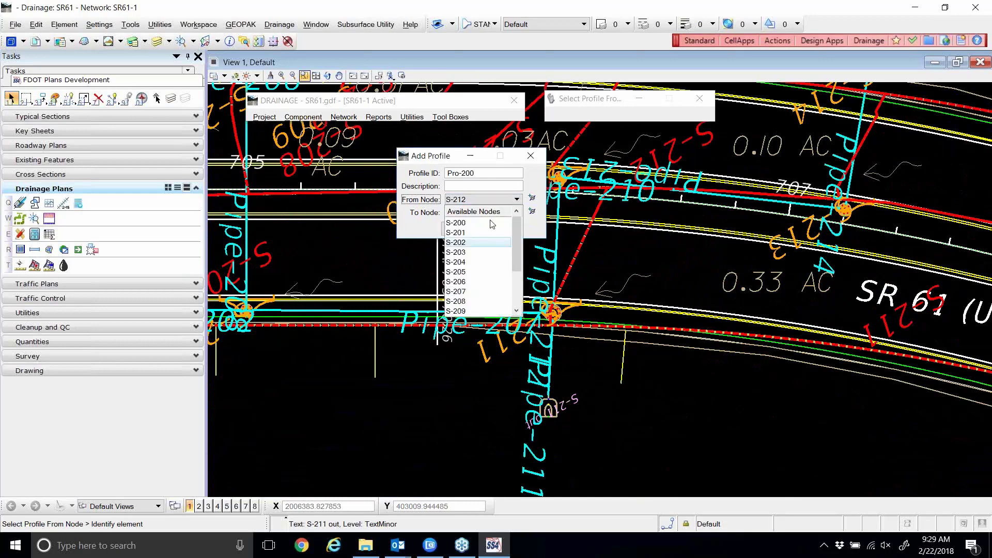
click(471, 223)
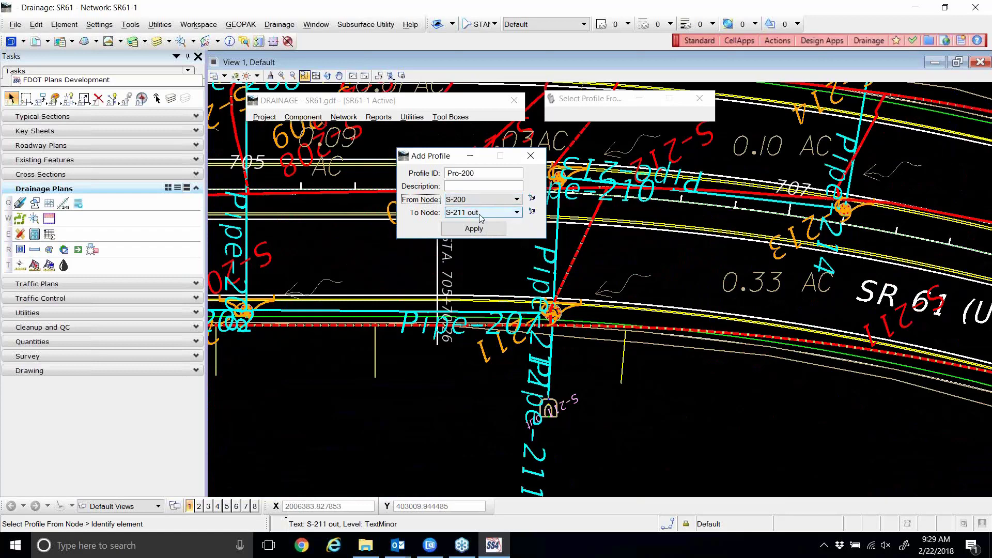
click(474, 229)
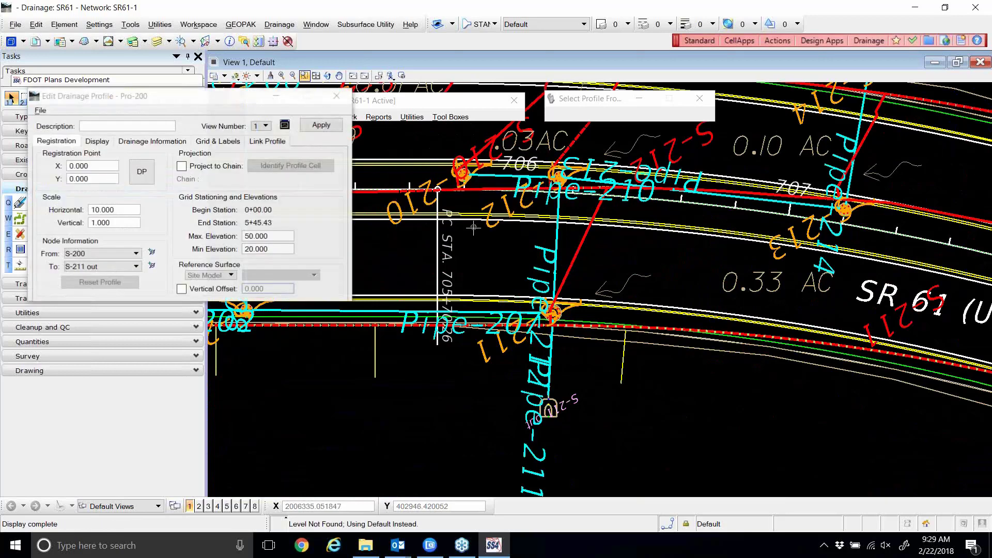
Place Pro-200's profile origin at a point in the drawing, then close the profile editor.
drag(222, 97, 570, 170)
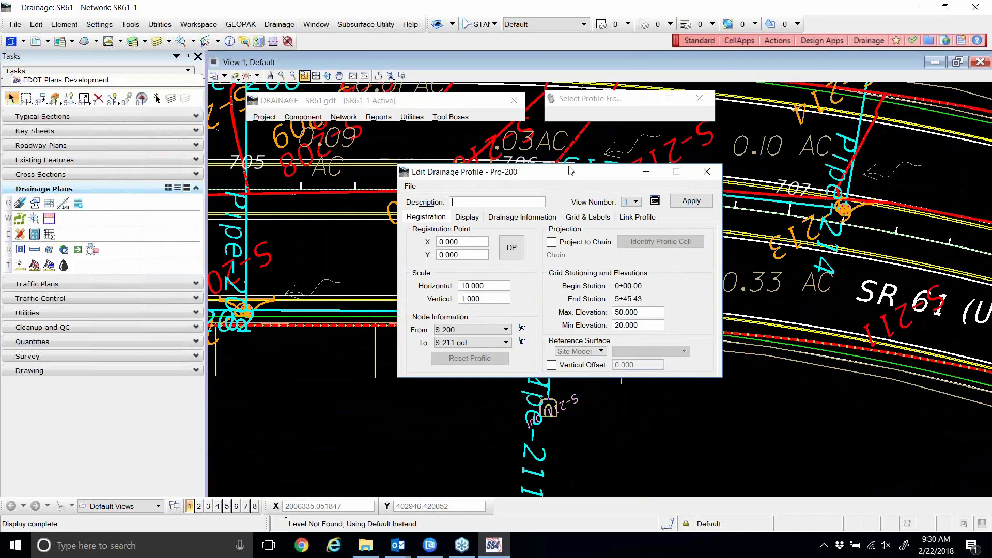
click(513, 254)
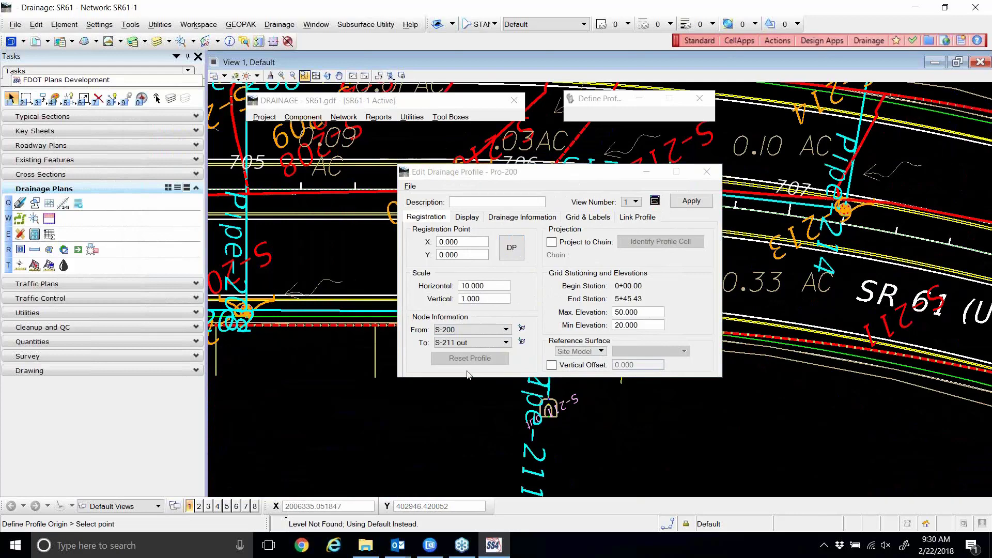
scroll(584, 401, down, 10)
click(827, 303)
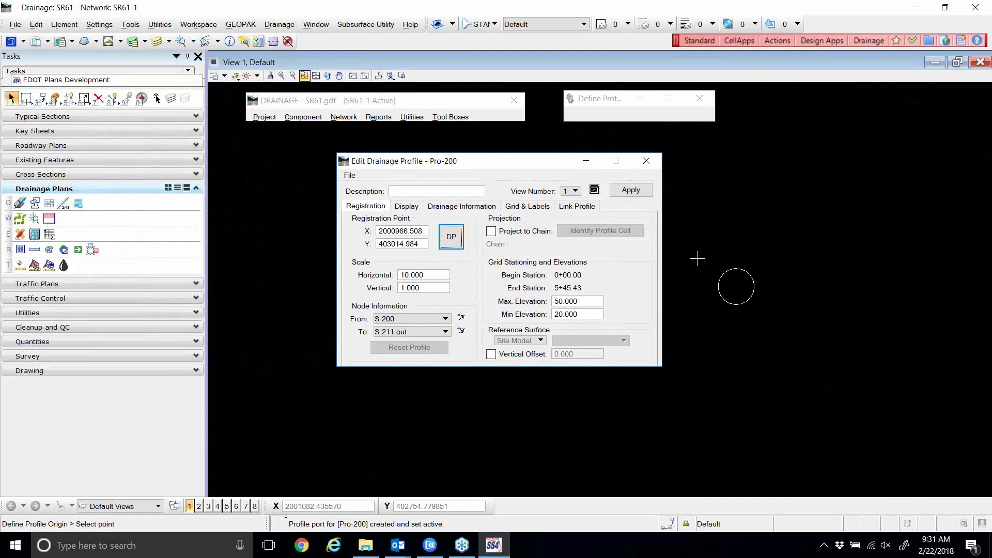
click(646, 161)
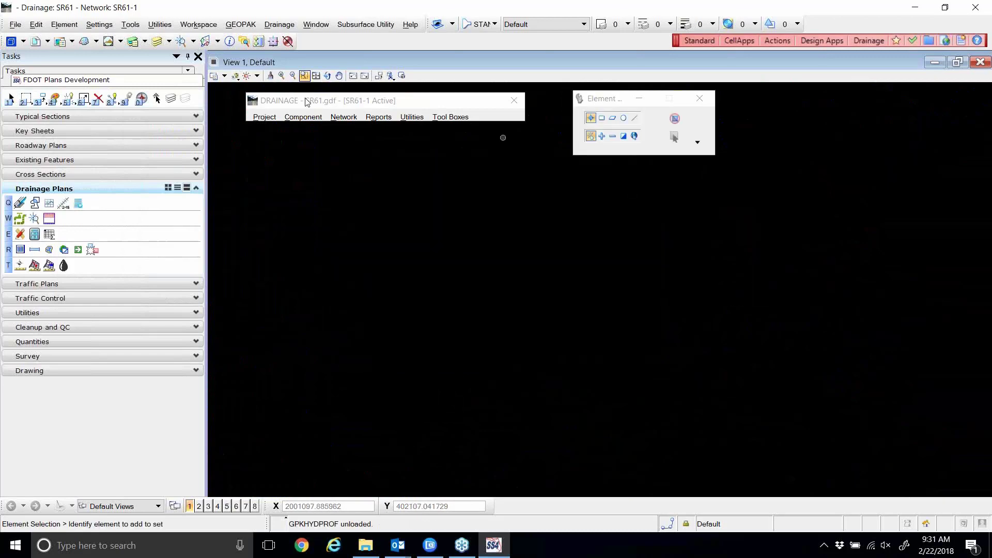
click(12, 26)
click(27, 51)
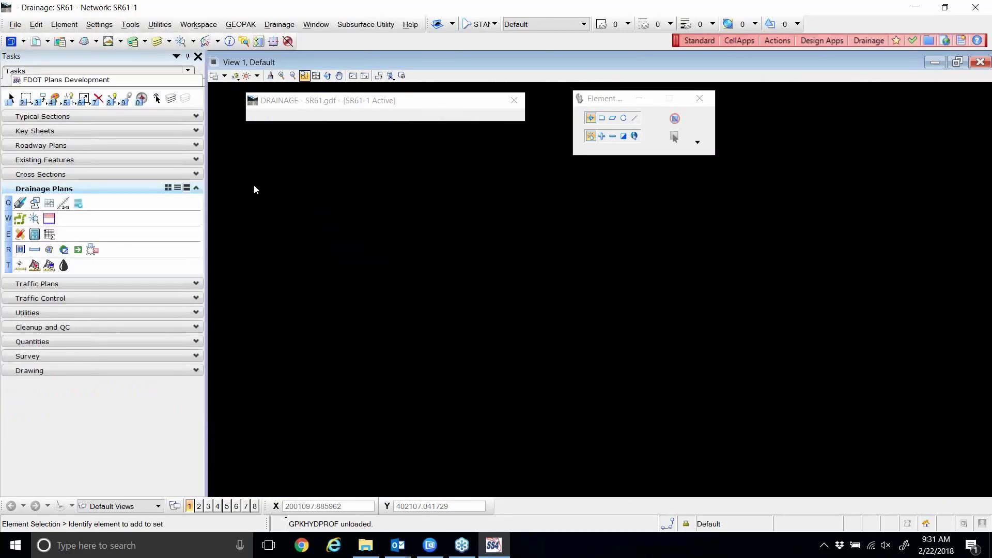
click(510, 90)
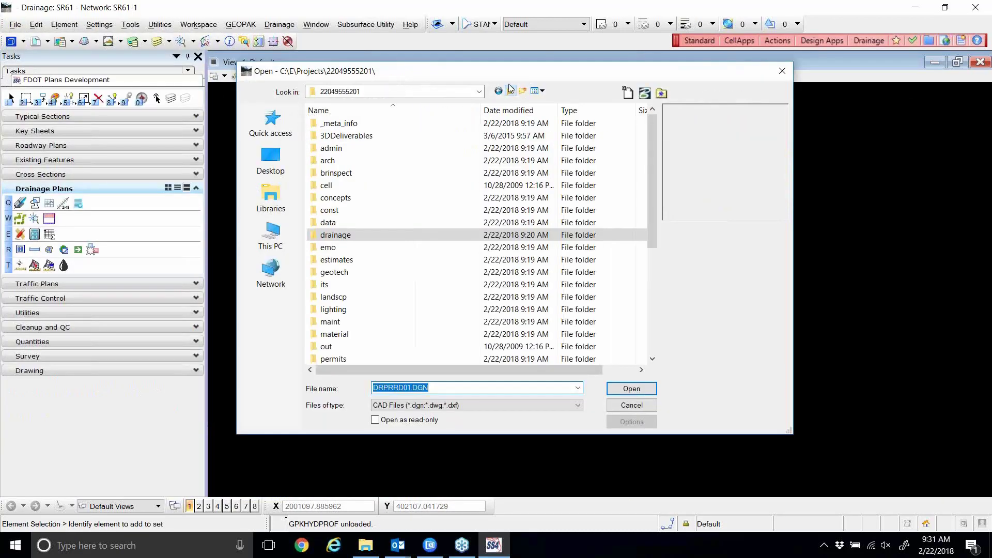
scroll(429, 227, down, 3)
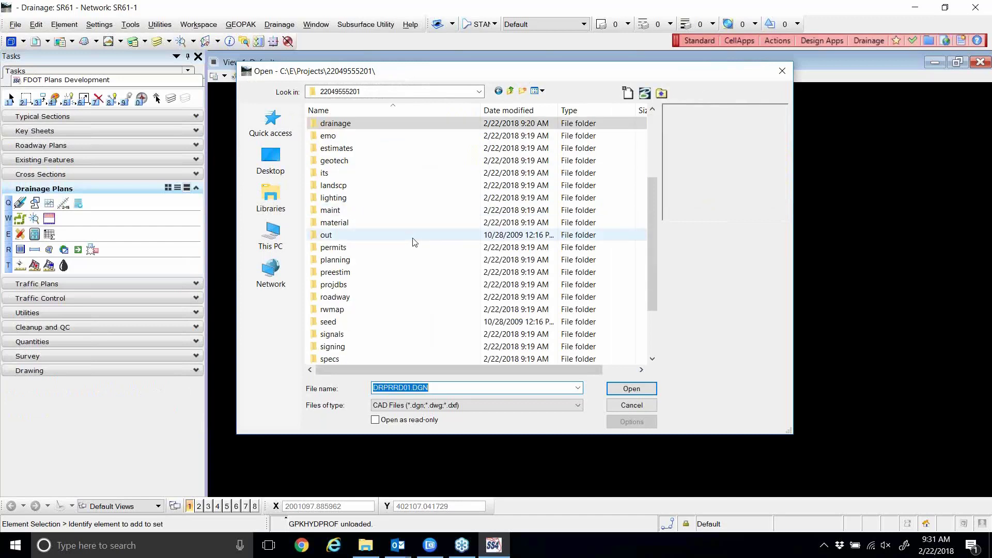
double_click(341, 298)
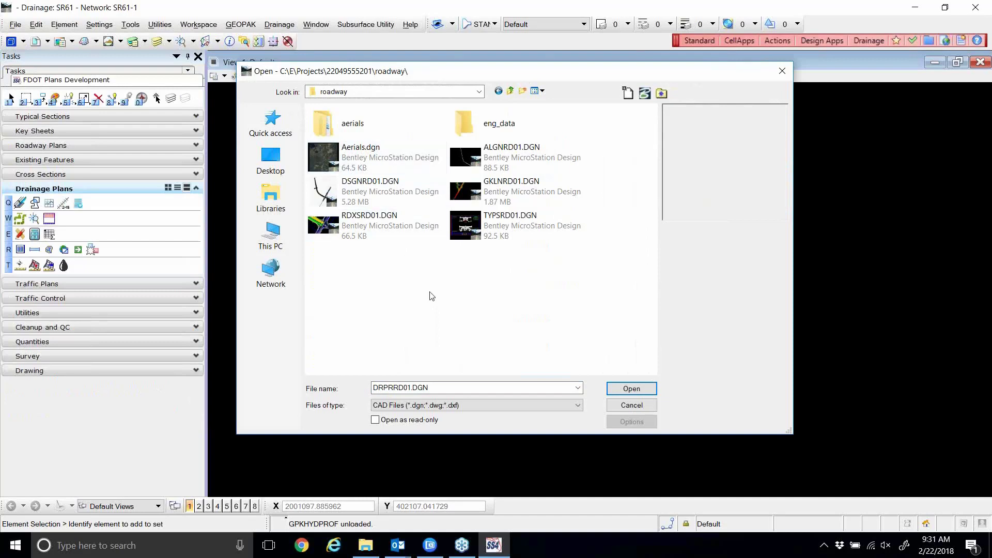
click(510, 92)
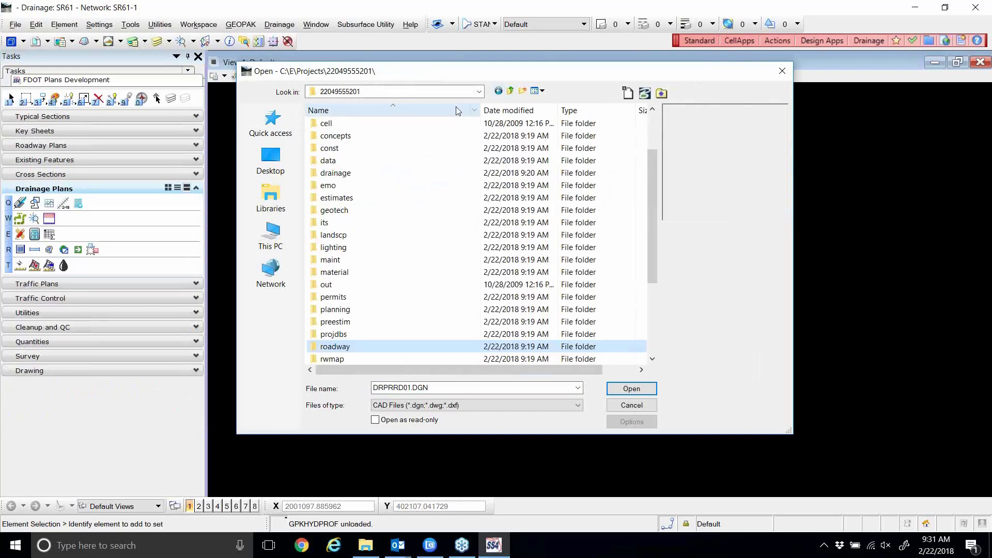
double_click(366, 173)
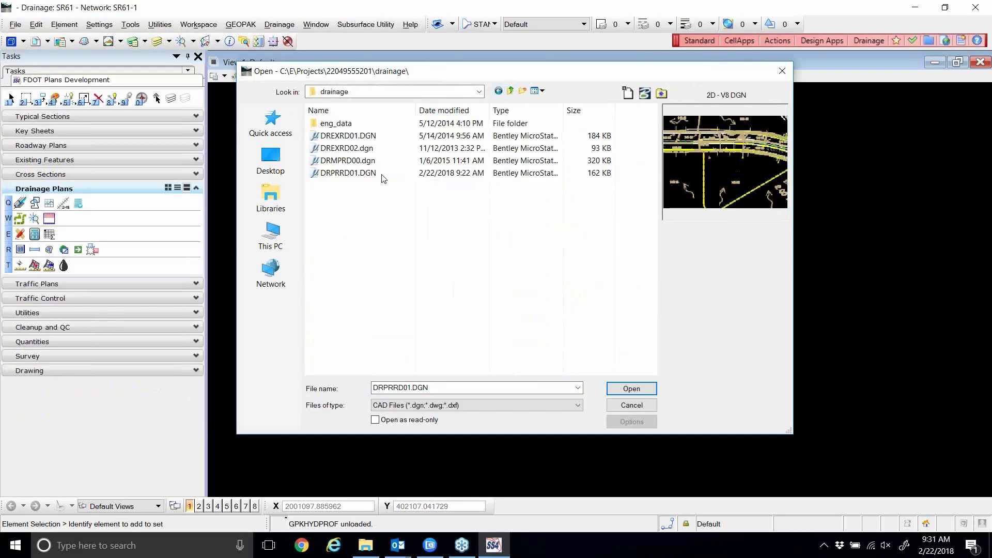
click(646, 405)
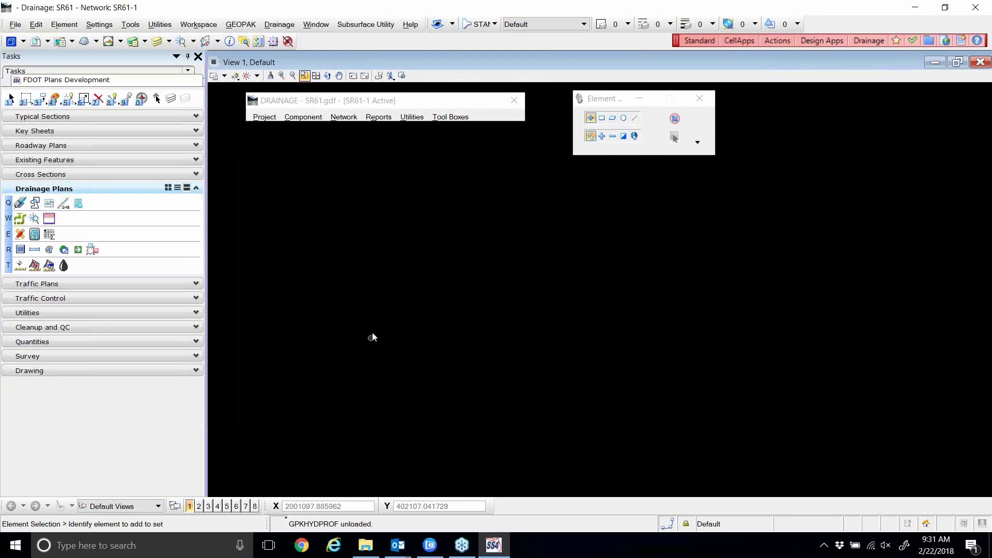
click(494, 545)
click(494, 545)
click(304, 117)
mouse_move(320, 172)
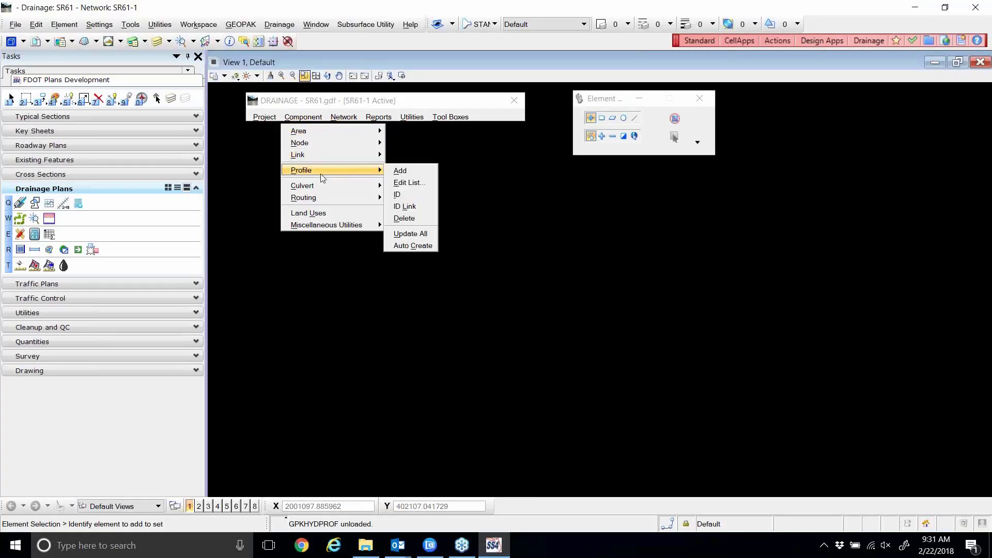
click(416, 172)
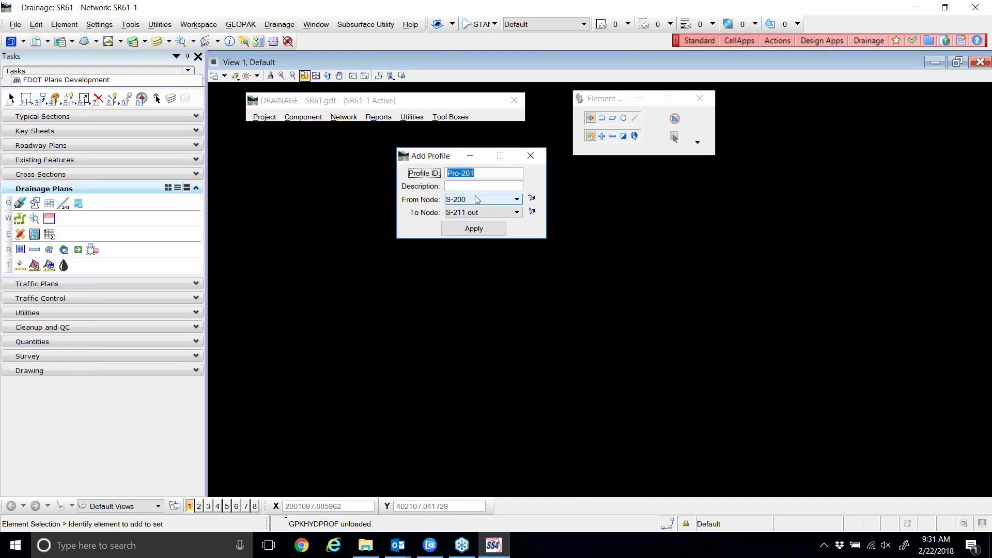
click(531, 156)
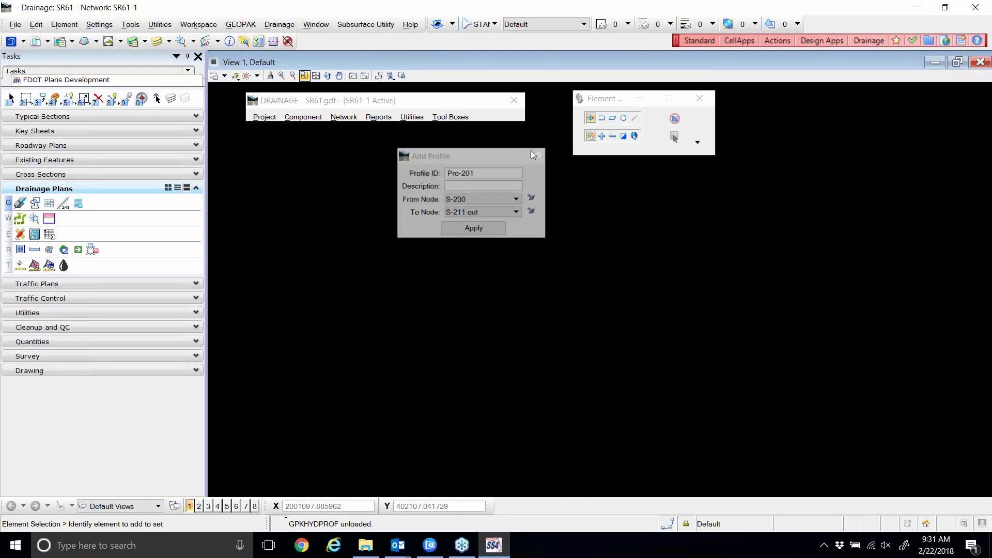
click(304, 116)
mouse_move(328, 149)
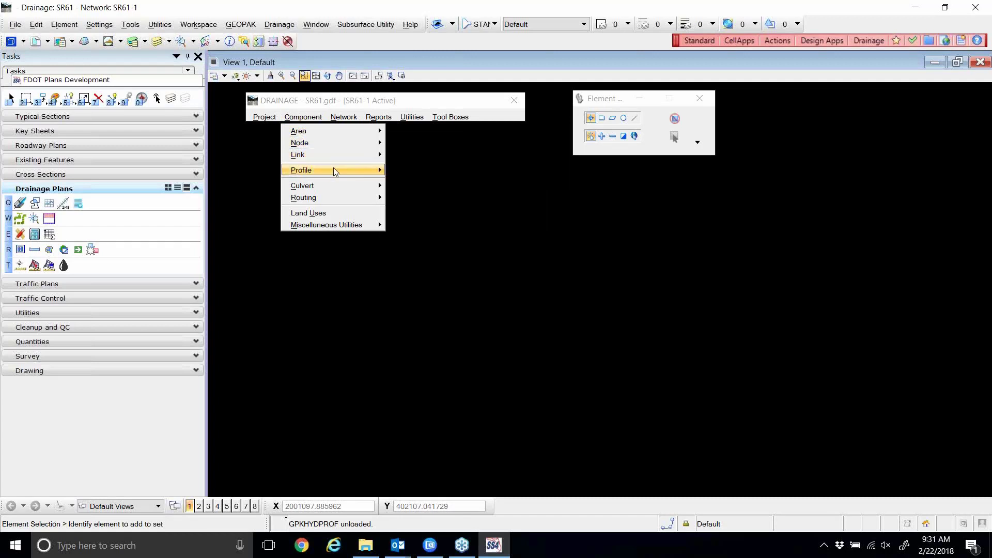
Reopen Pro-200 from the profile edit list and toggle Project to Chain on, then off.
mouse_move(334, 169)
click(402, 183)
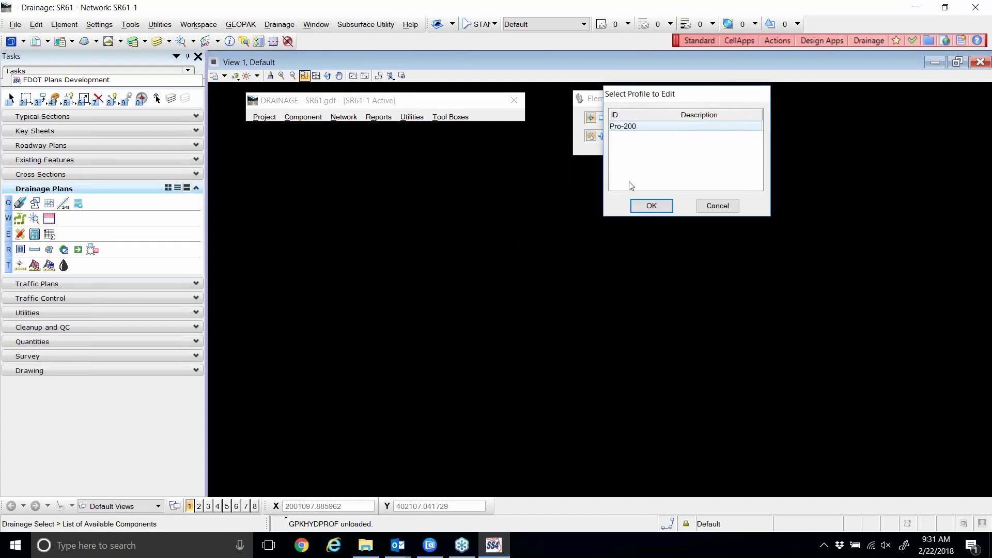
click(644, 206)
drag(525, 161, 471, 158)
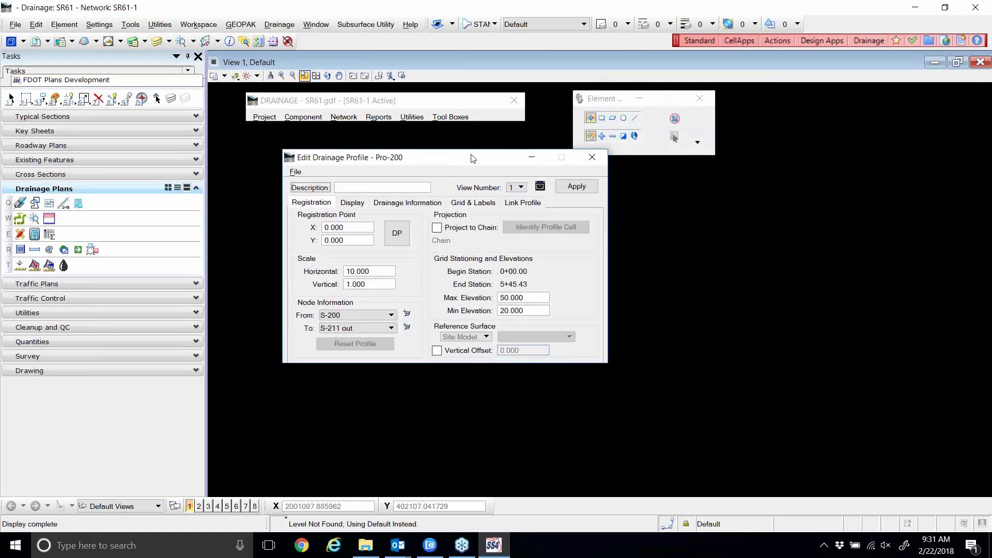
click(443, 229)
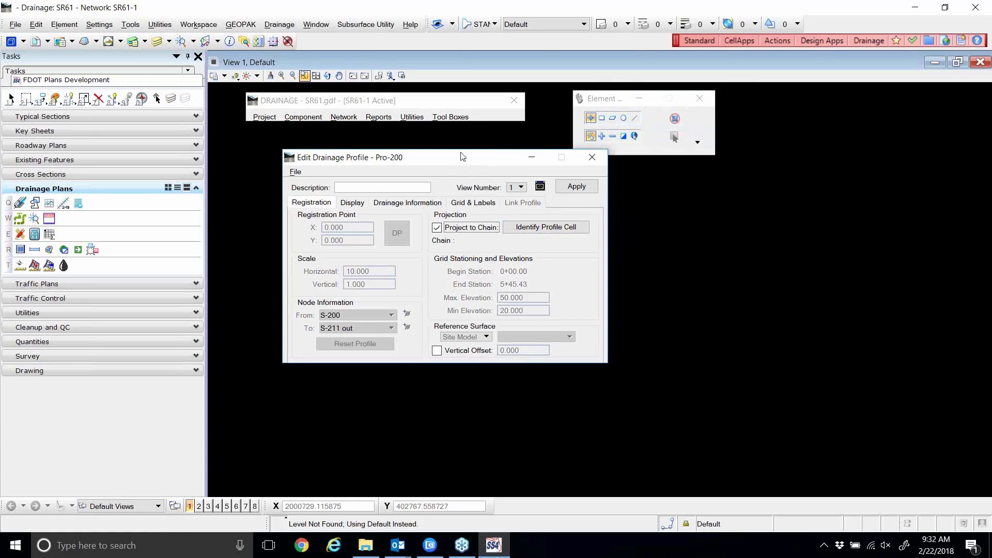
drag(459, 159, 449, 177)
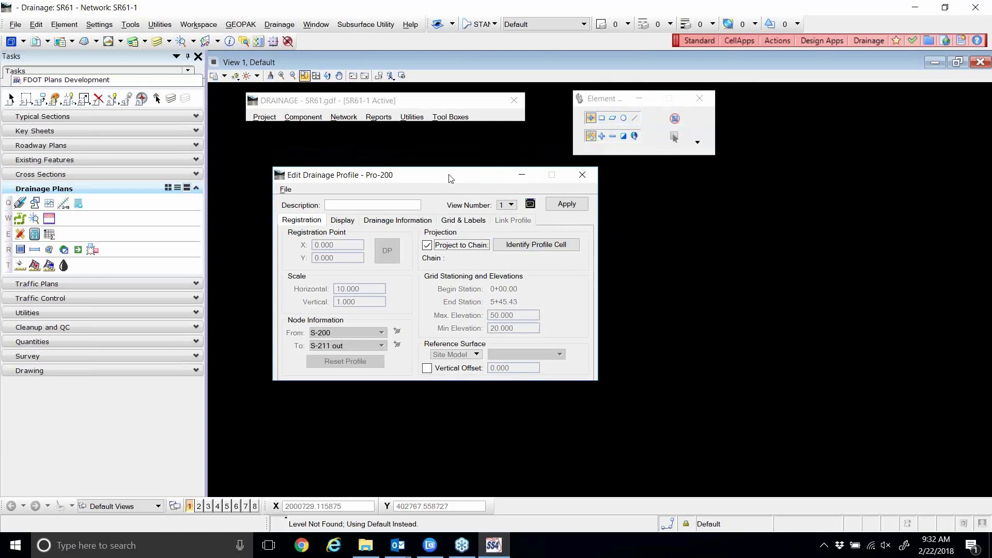
click(427, 245)
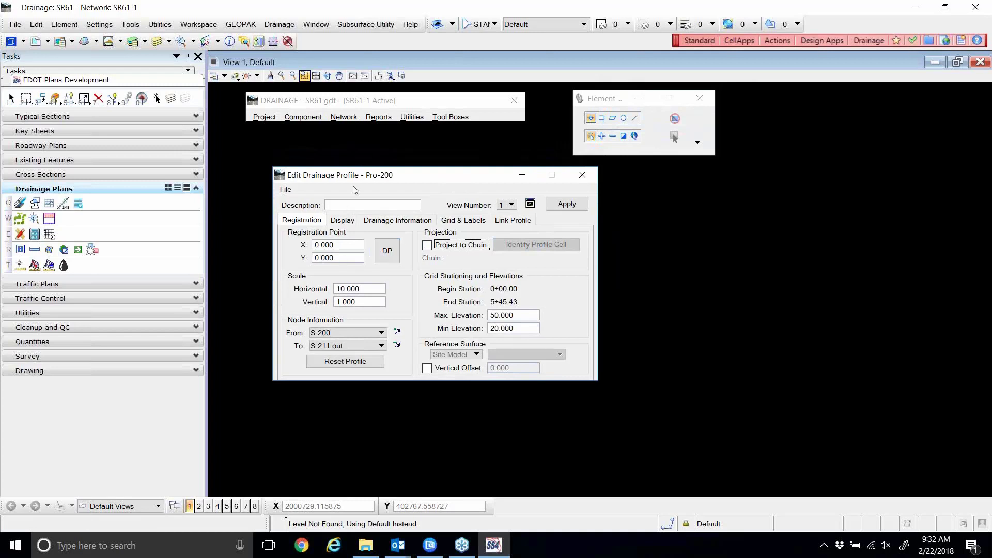
drag(364, 181, 498, 241)
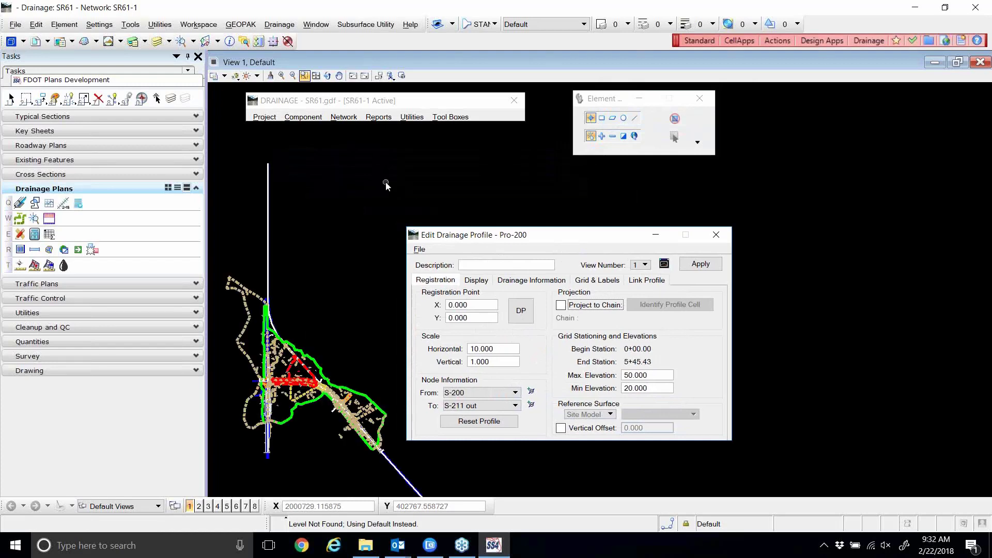
Pick a new profile origin, briefly setting the active line weight to 9, then back to 0.
scroll(362, 194, up, 3)
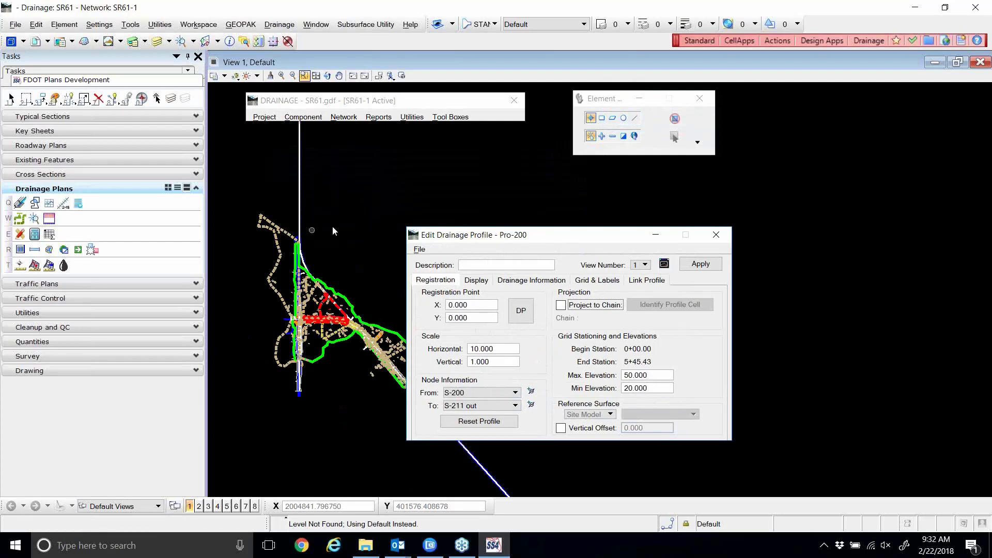
click(518, 314)
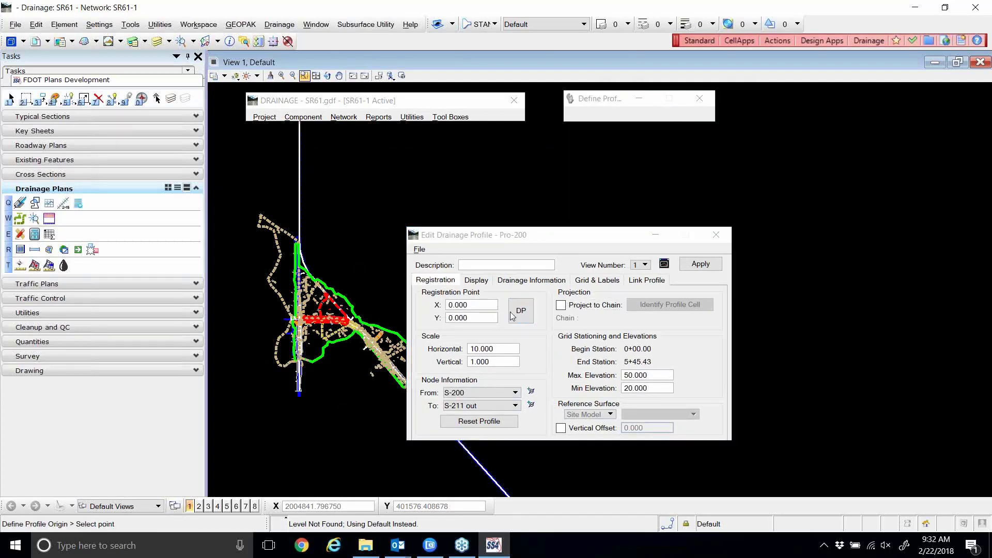
click(342, 189)
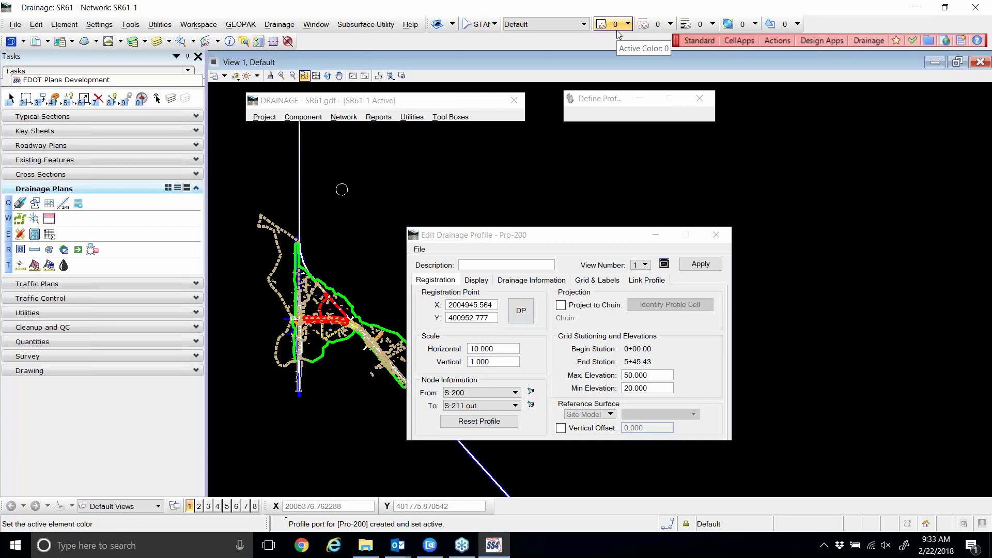
click(699, 24)
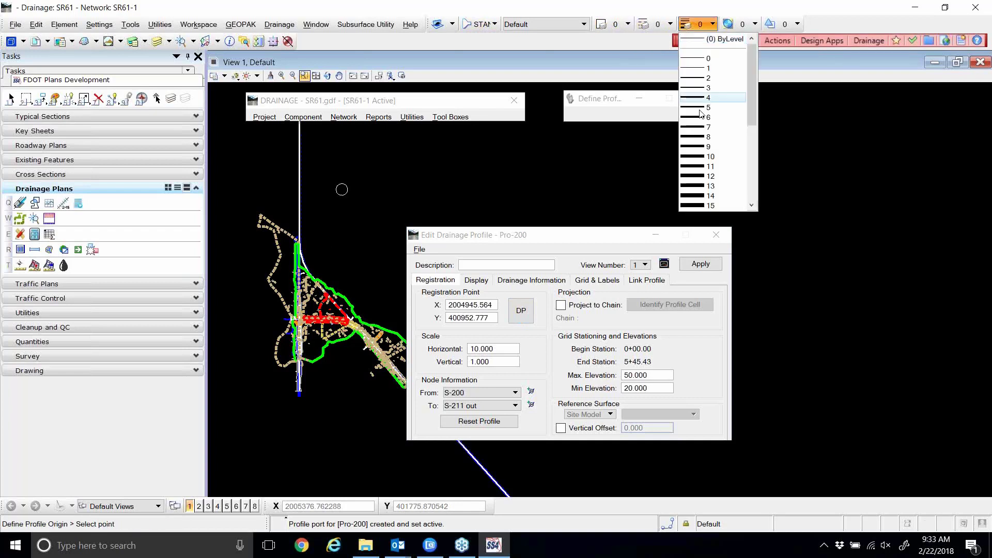
click(708, 148)
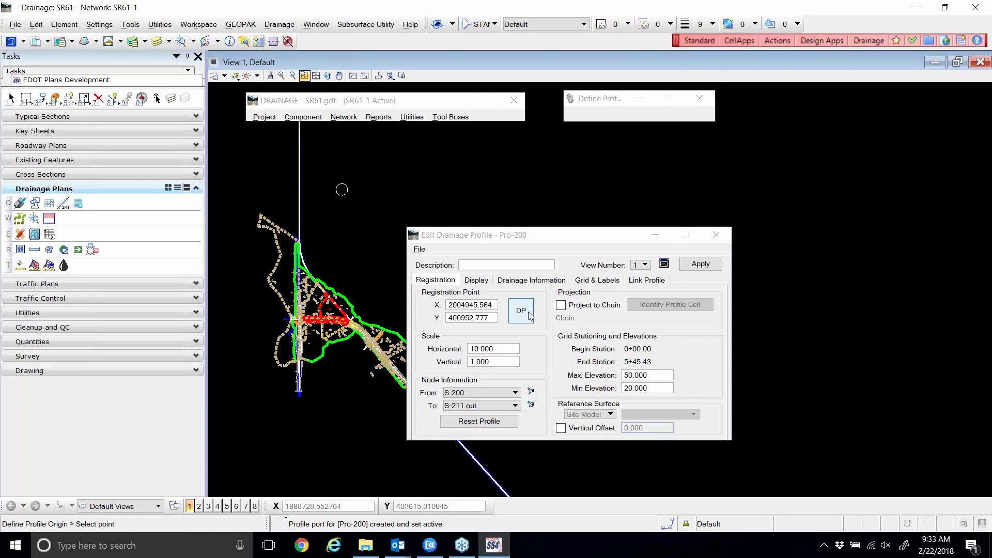
click(686, 25)
click(695, 58)
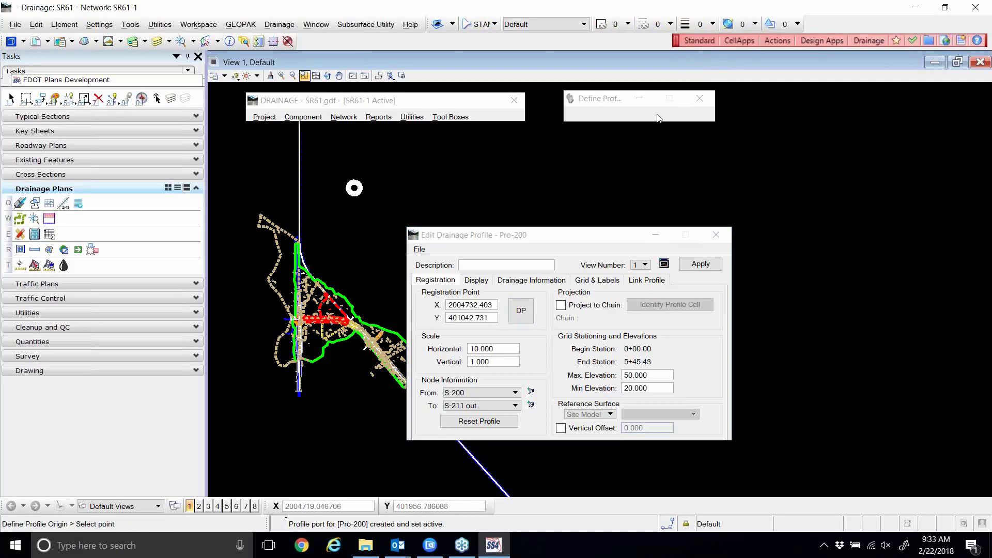
Re-pick Pro-200's origin in the view at X 2005008.004, Y 401347.779.
click(521, 311)
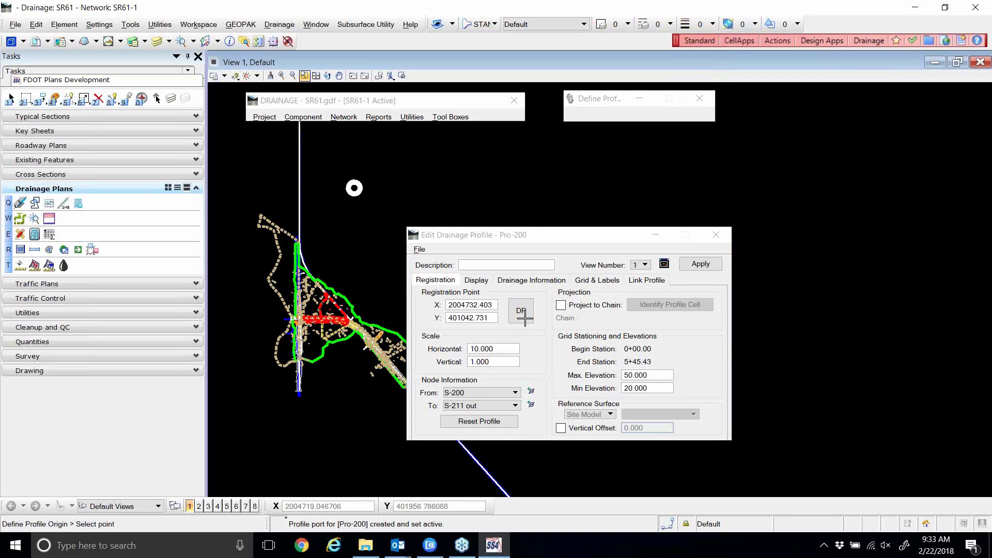
click(349, 209)
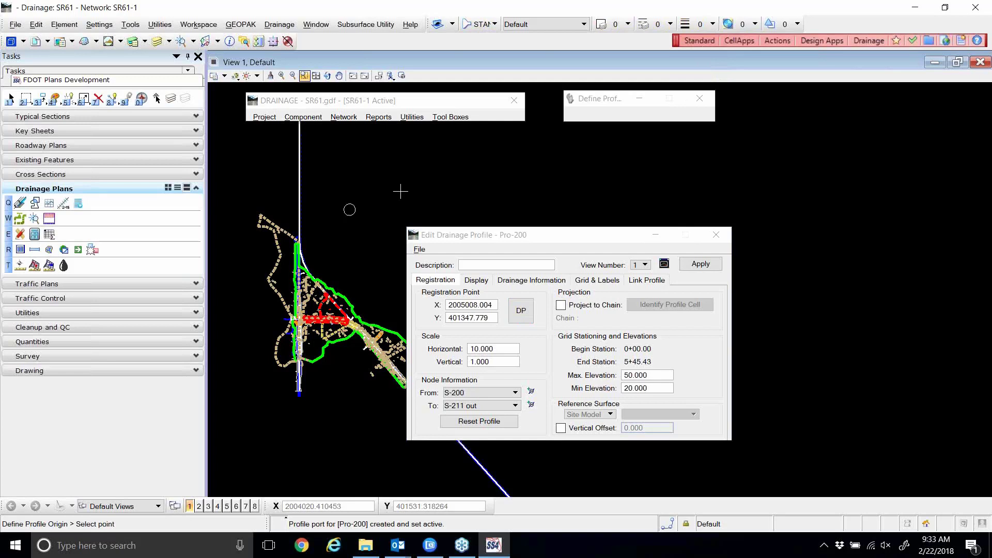
drag(519, 238, 539, 165)
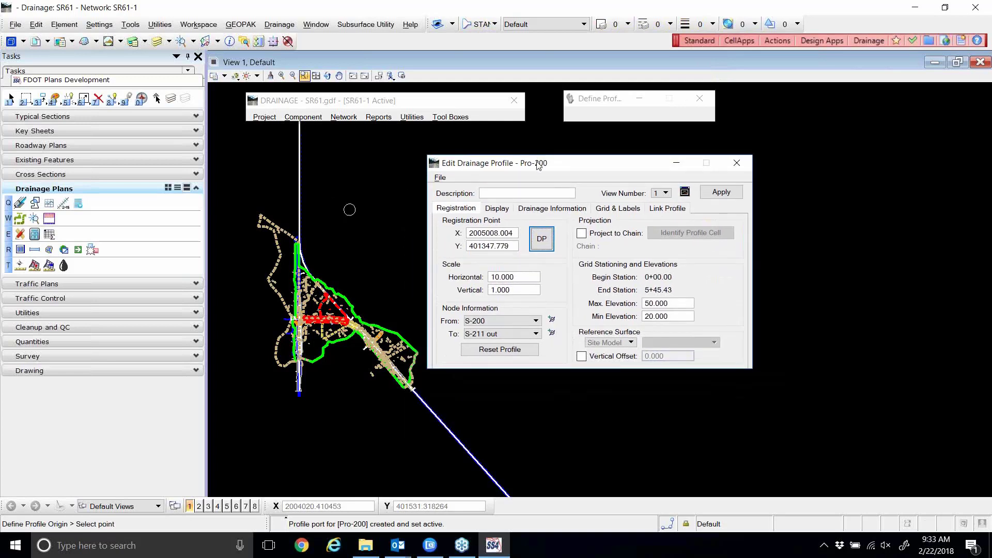
Center the profile on its origin and review the Display, Drainage, Grid and Labels, and Link tabs.
click(684, 192)
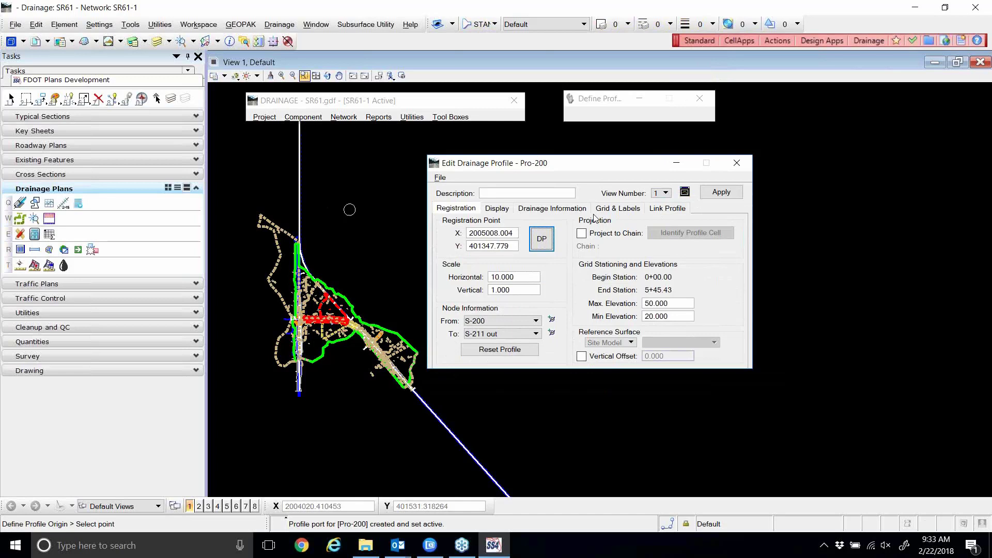
click(685, 192)
drag(538, 165, 577, 148)
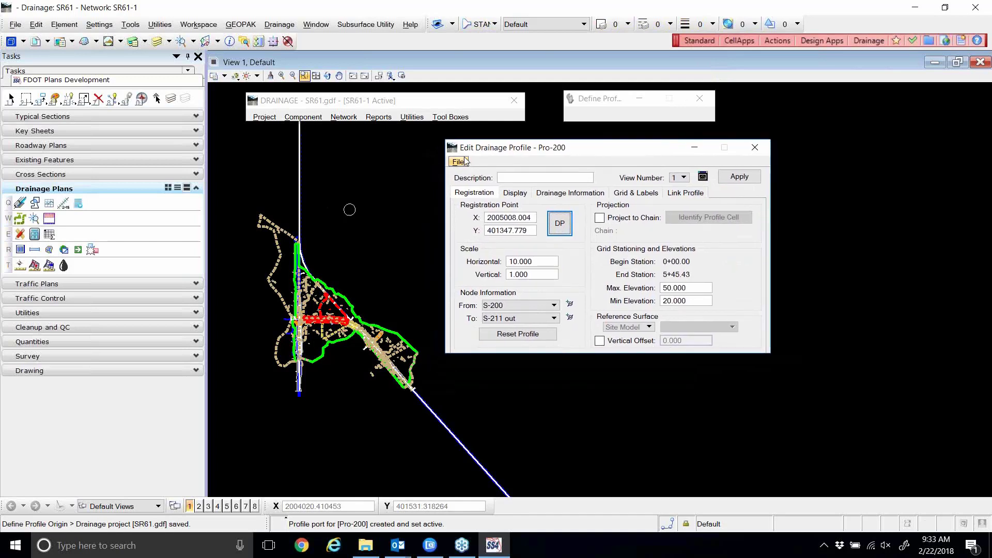
click(529, 195)
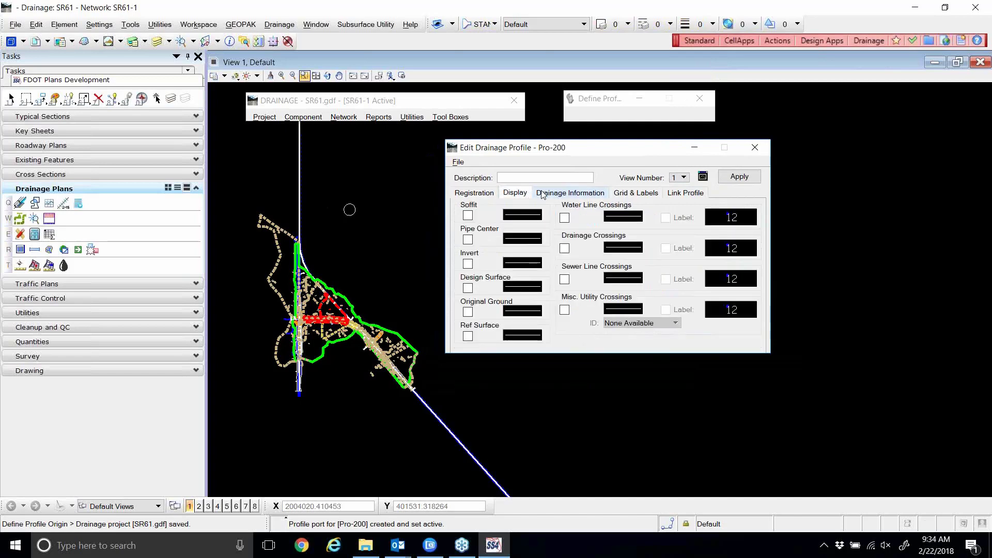
click(554, 194)
click(638, 195)
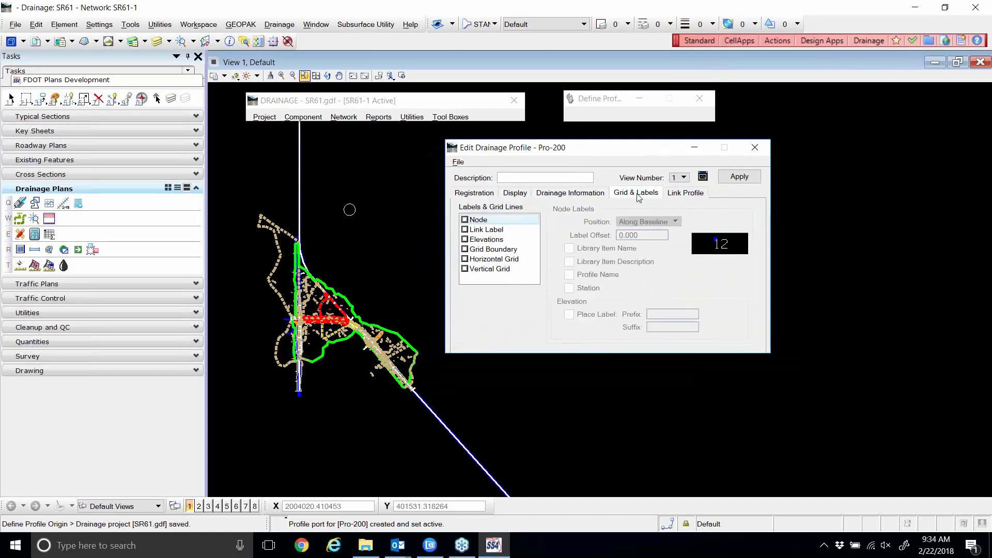
click(678, 196)
click(633, 195)
click(542, 194)
click(516, 194)
click(475, 194)
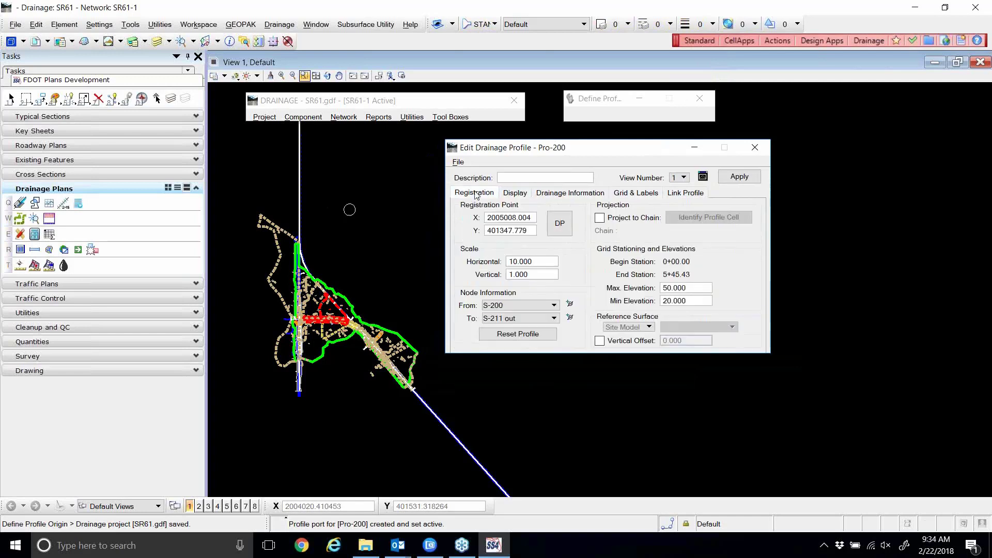
Begin saving the profile preferences as a .ppf file, then cancel without saving.
click(458, 162)
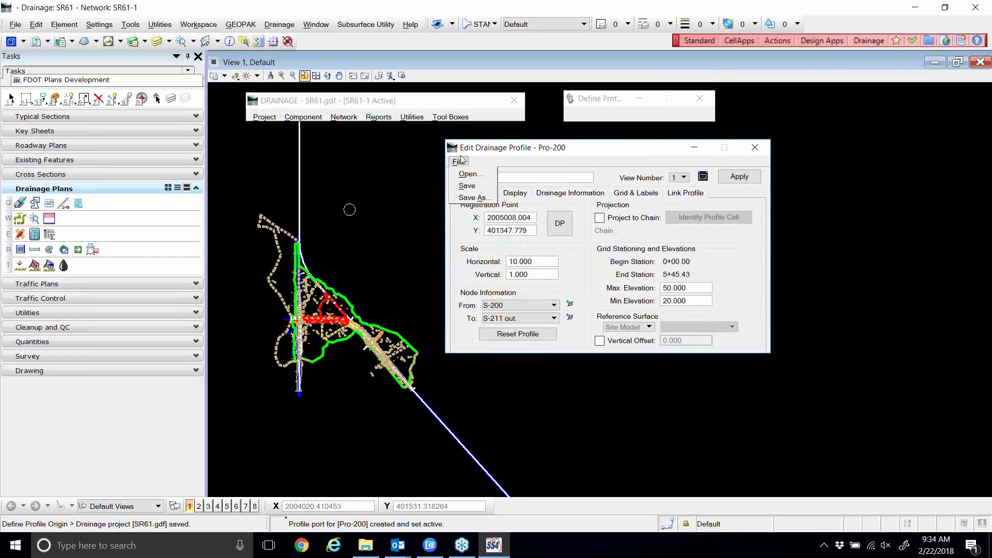
click(465, 199)
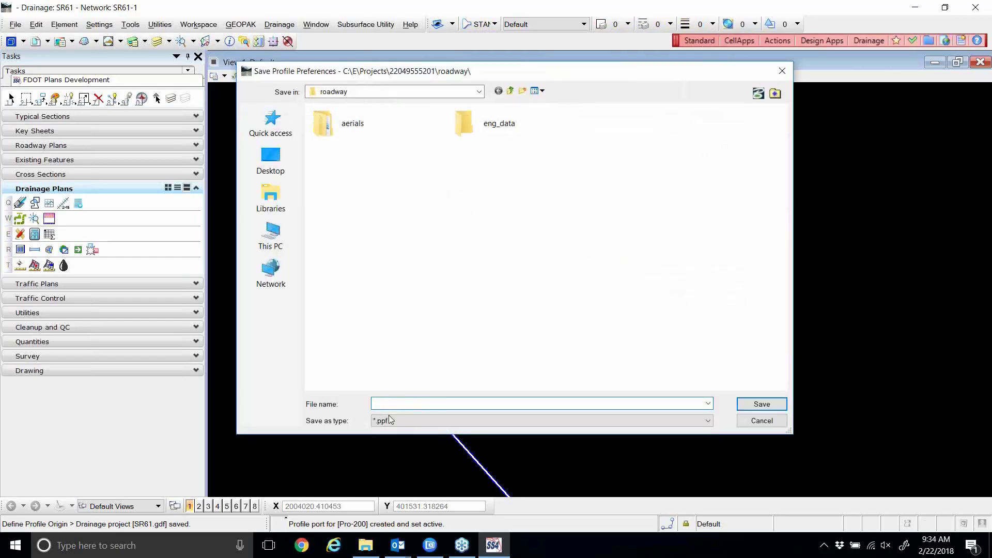
drag(555, 73, 634, 61)
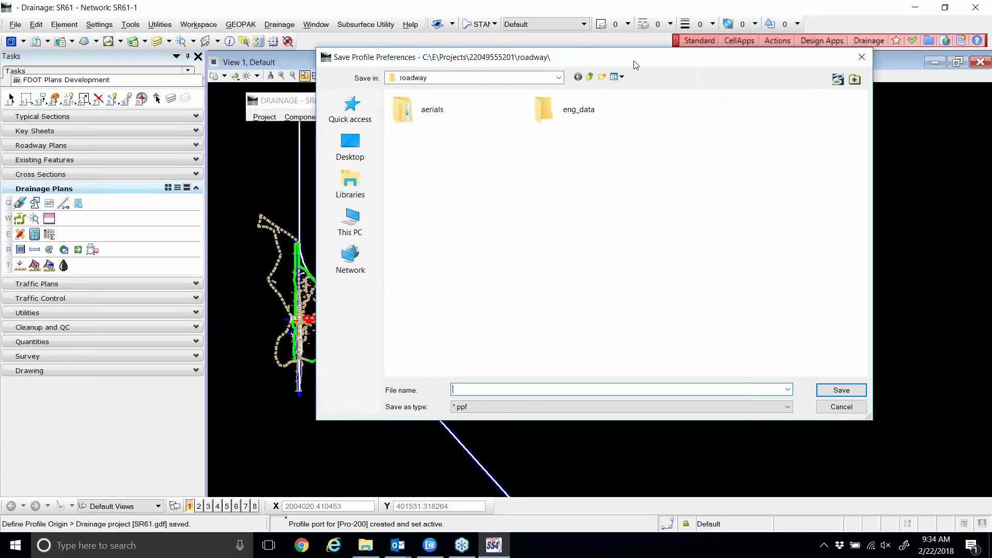
click(470, 408)
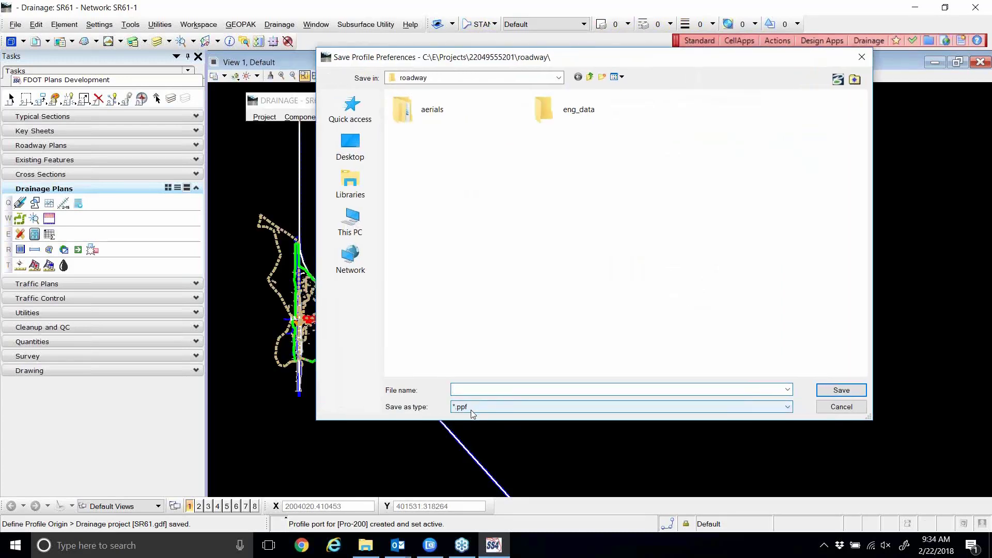
click(842, 407)
drag(530, 151, 534, 151)
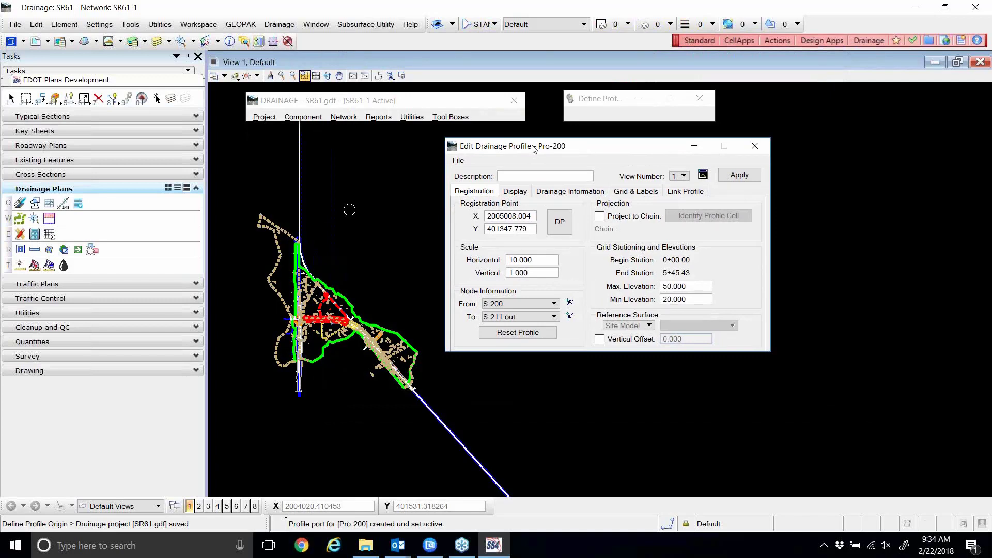
Set Pro-200's vertical scale to 2.000.
click(459, 160)
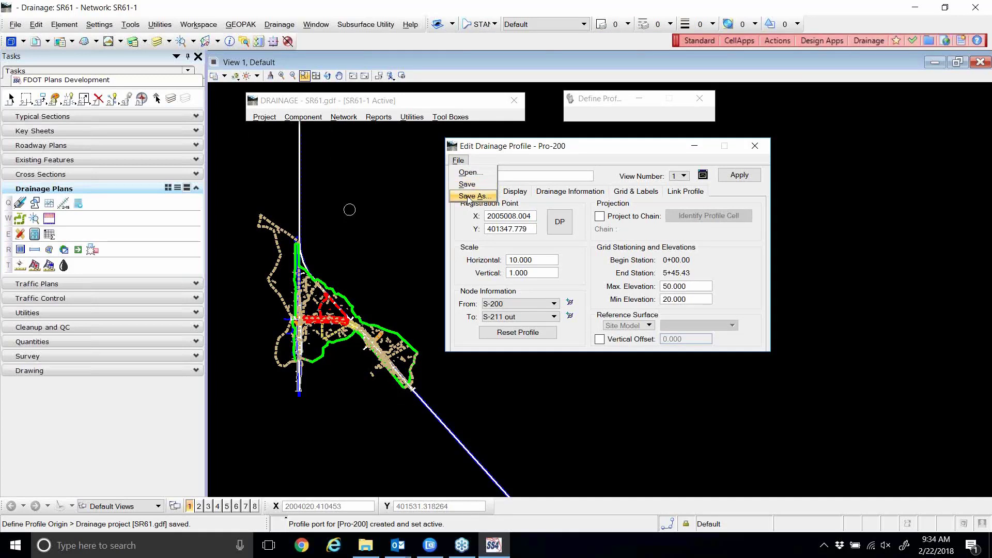
click(503, 158)
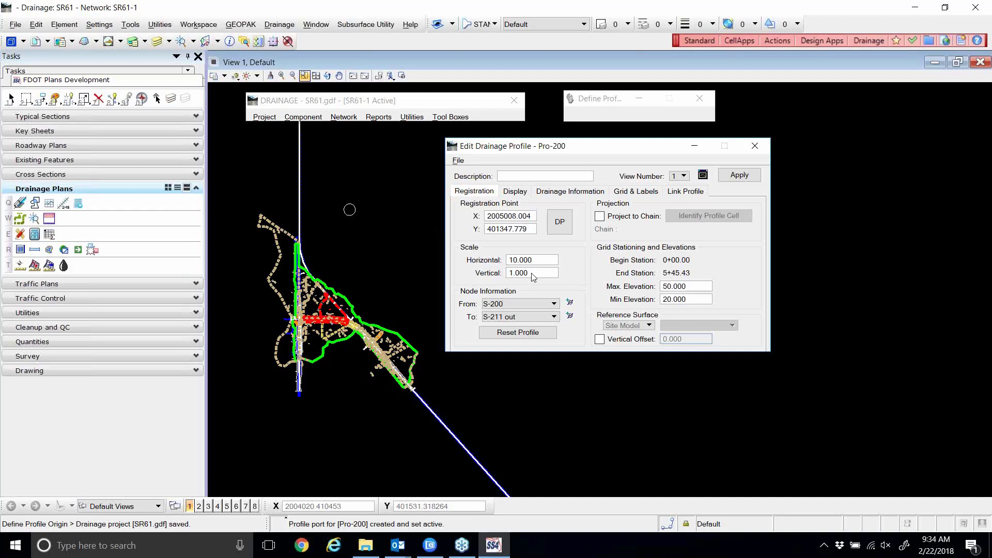
click(491, 277)
text(2)
key(Tab)
Change the end node to S-207, then back to S-211 out, accepting each redraw alert.
click(506, 317)
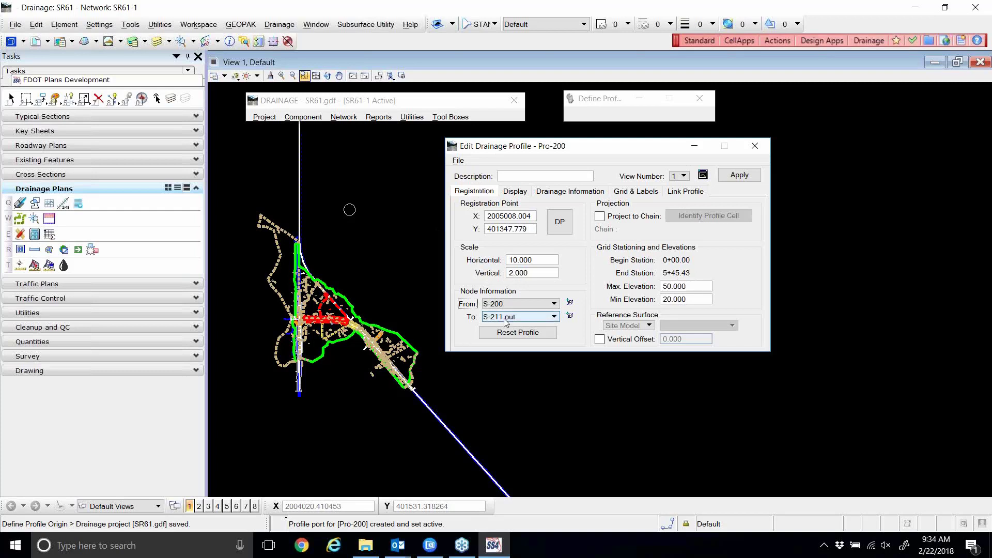
click(506, 363)
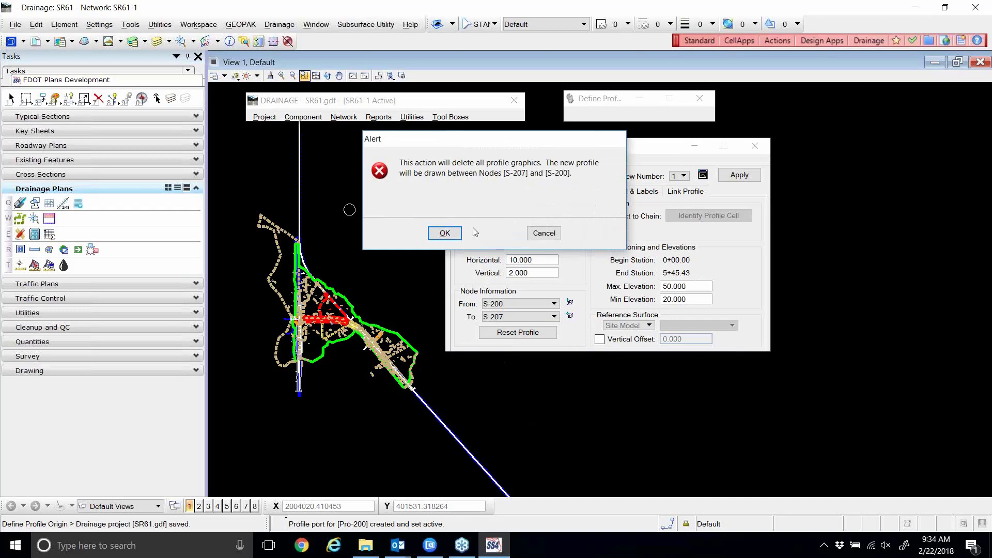
click(448, 233)
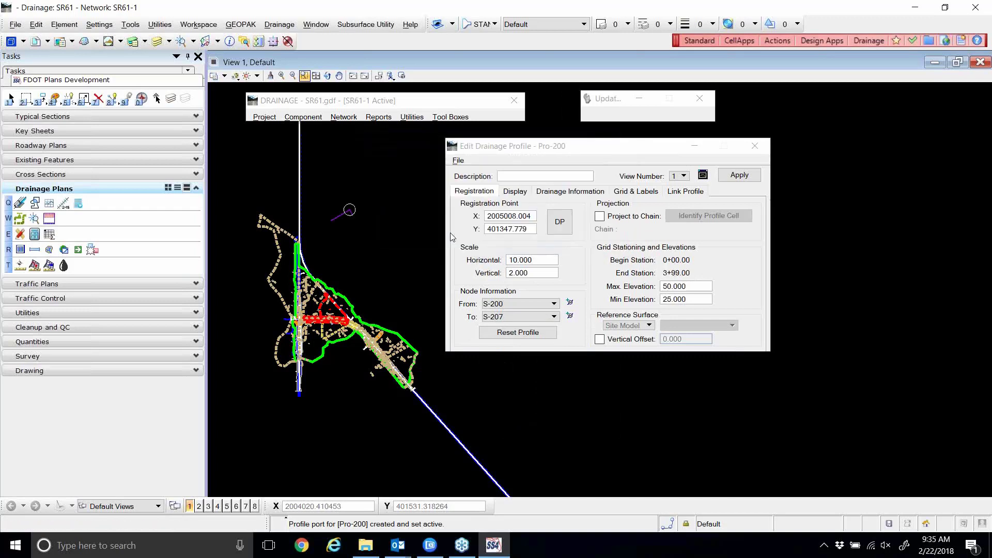
click(520, 317)
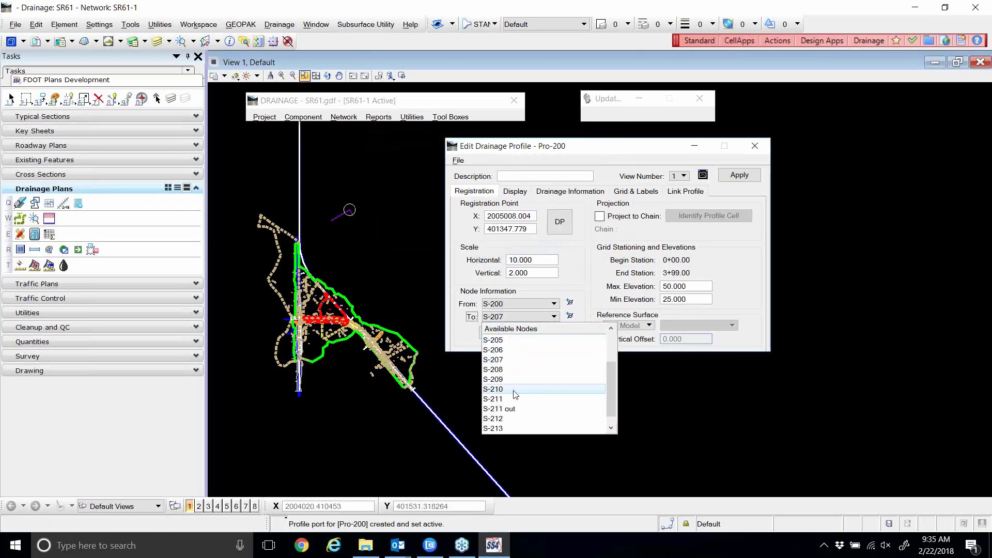
click(509, 409)
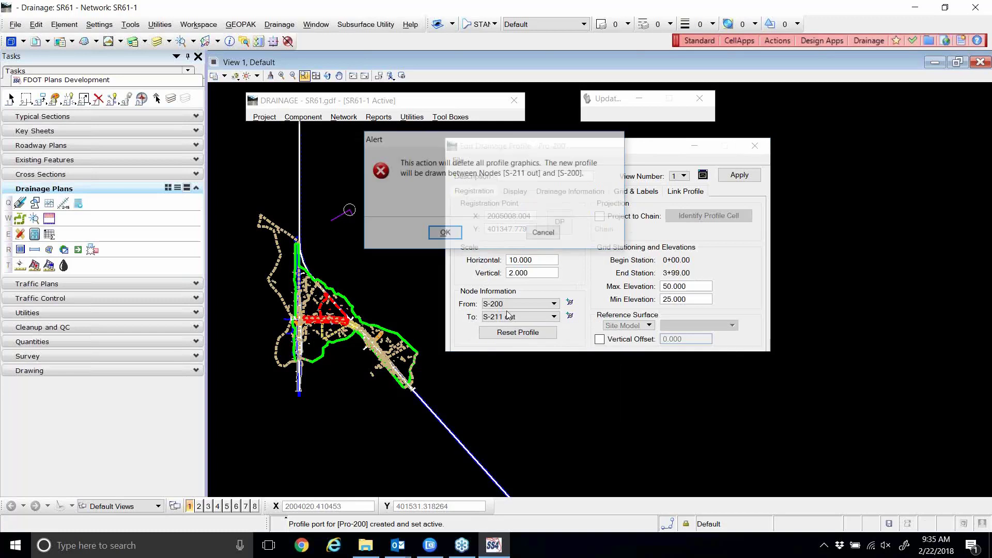
click(446, 233)
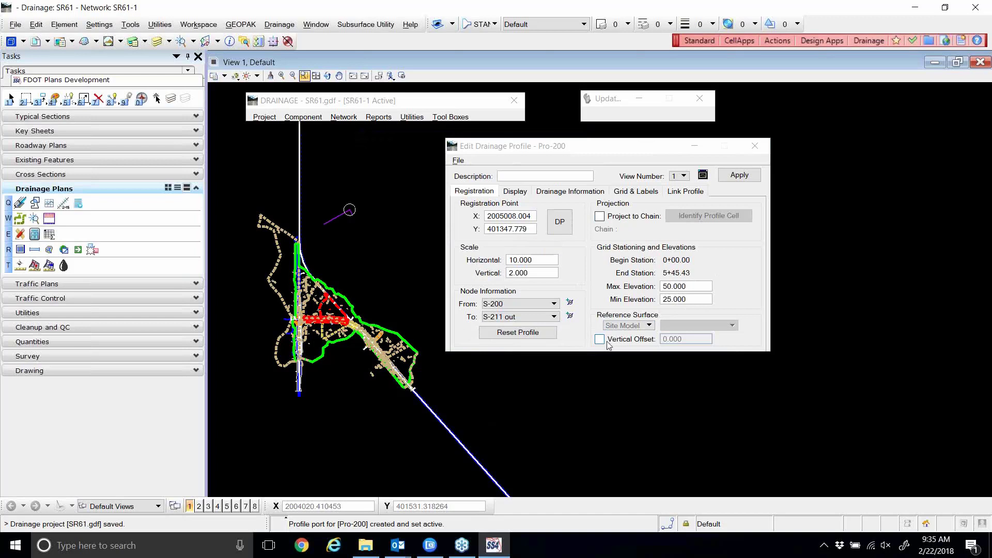
click(632, 326)
Set the reference surface type to TIN File and load SR61_FINAL.tin.
click(629, 347)
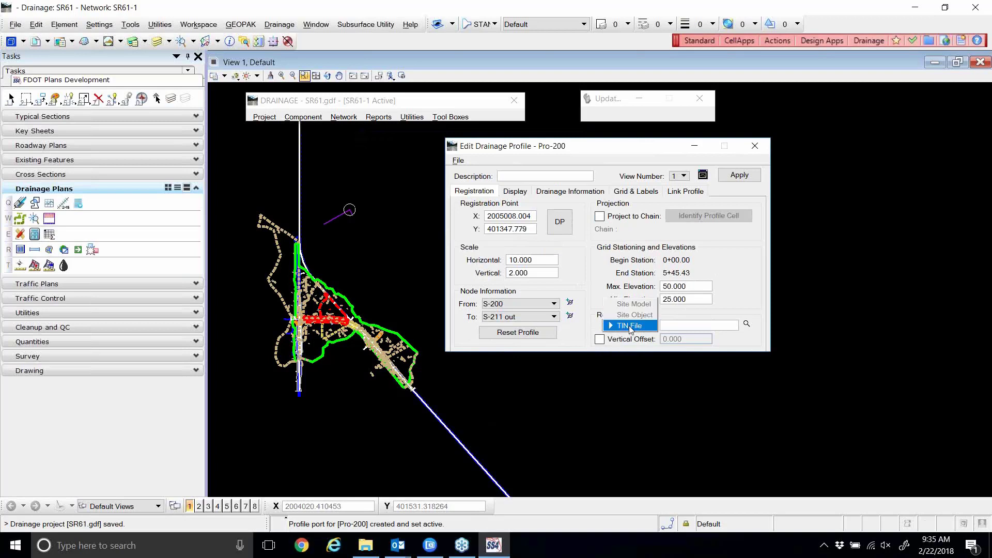
click(630, 328)
click(630, 325)
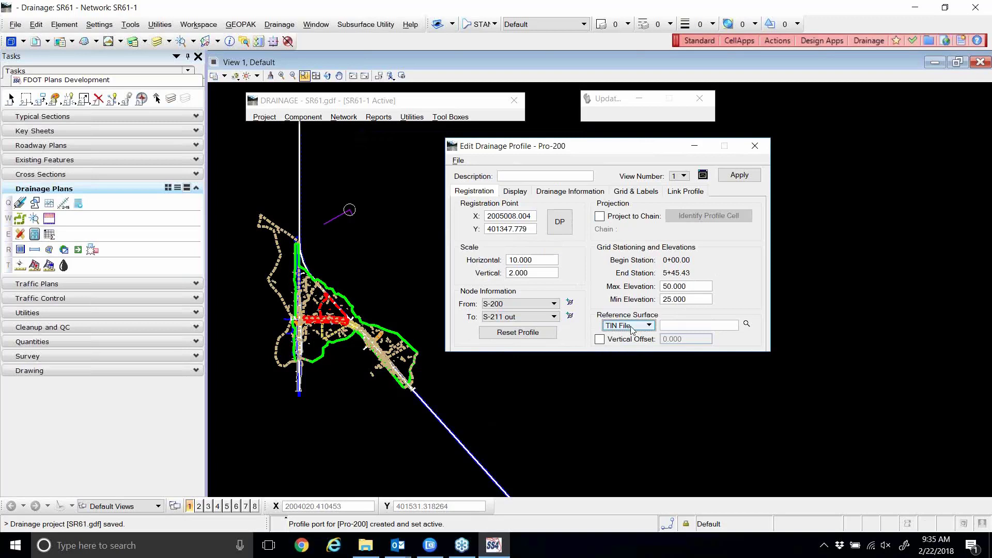
click(747, 324)
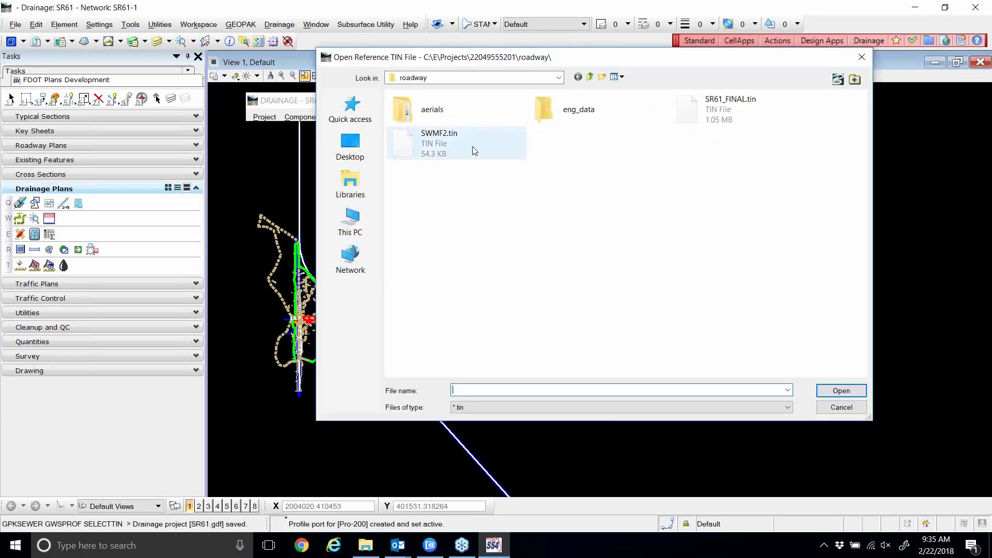
double_click(699, 108)
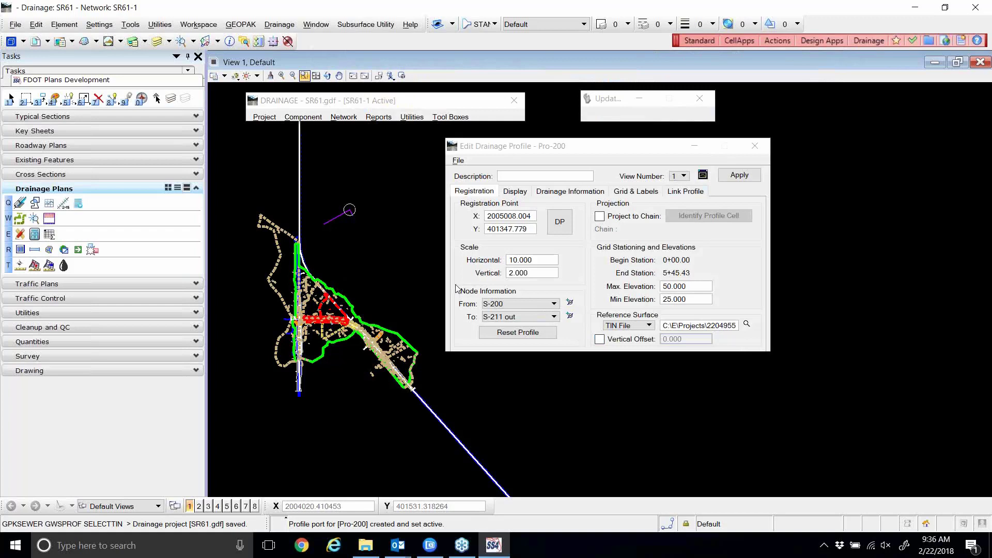
Check Soffit on the Display tab and open the Soffit line's symbology settings.
click(515, 191)
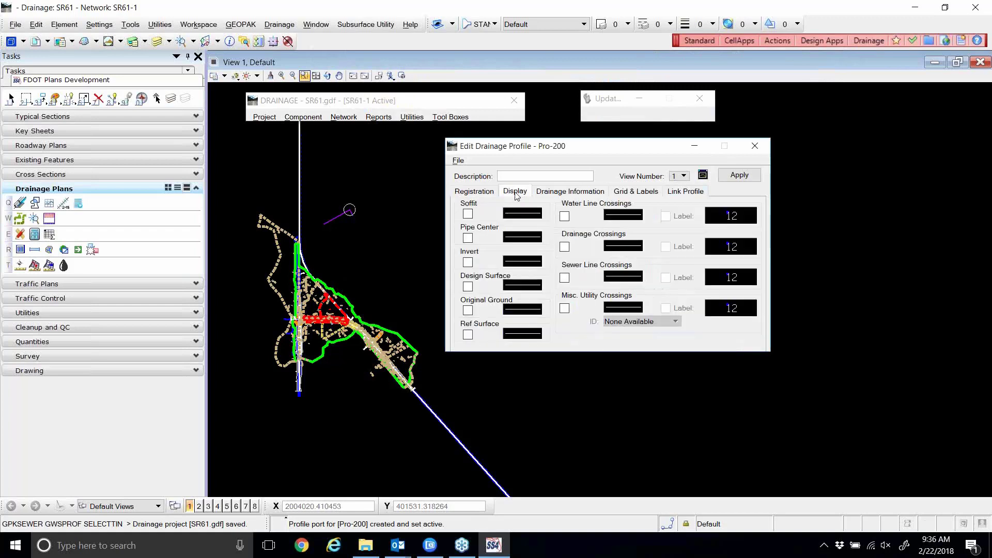
click(468, 213)
click(522, 213)
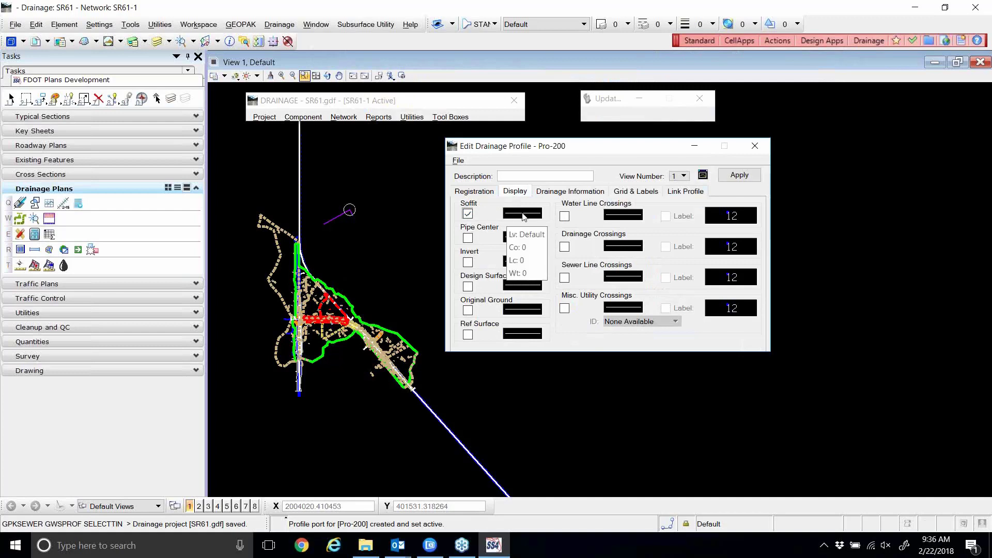
click(524, 217)
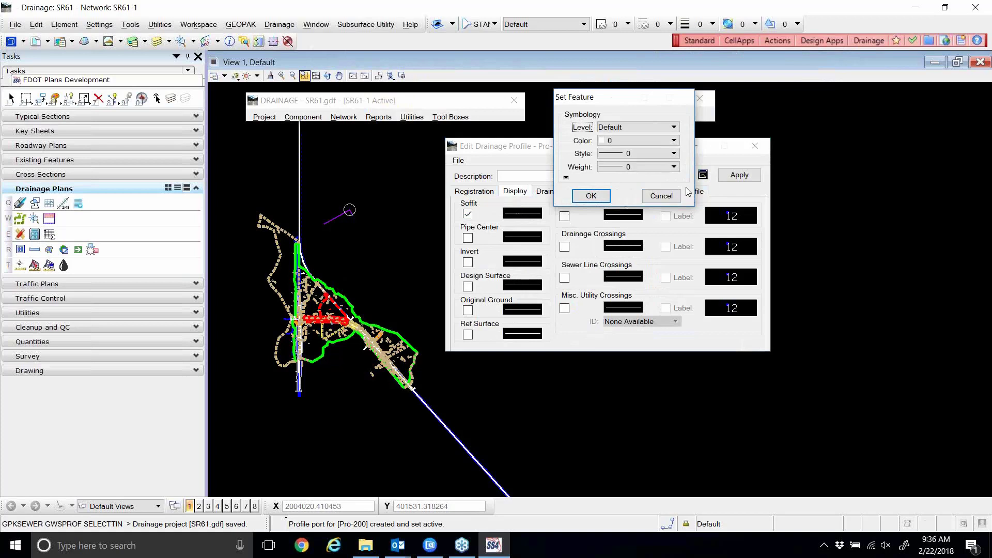
Look over the Registration settings and File menu, then return to Display without changes.
click(662, 196)
click(469, 192)
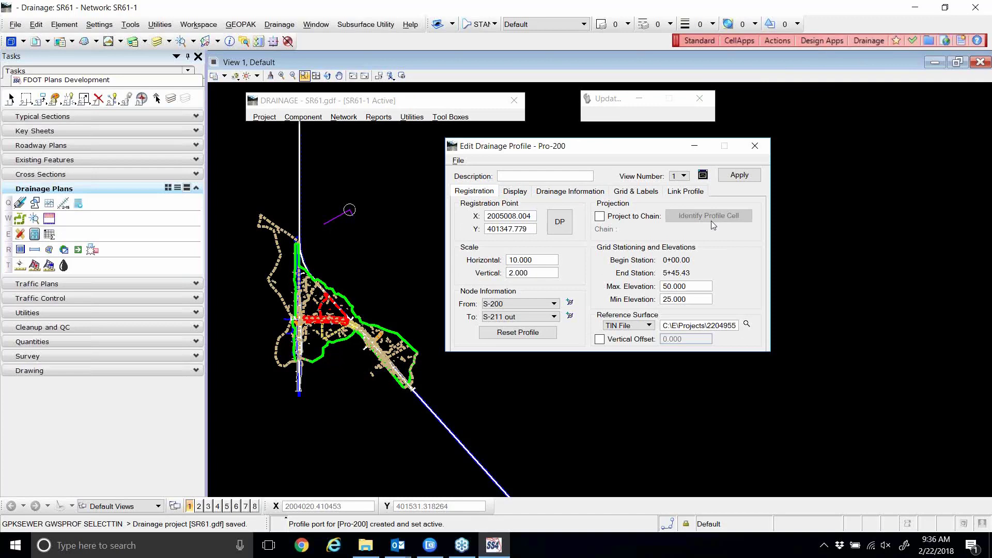
click(515, 192)
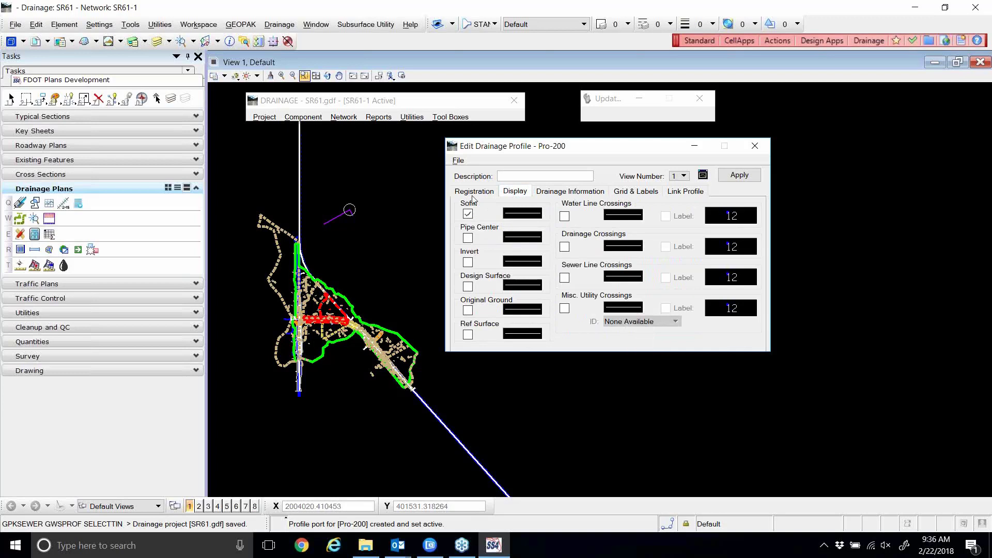
click(458, 160)
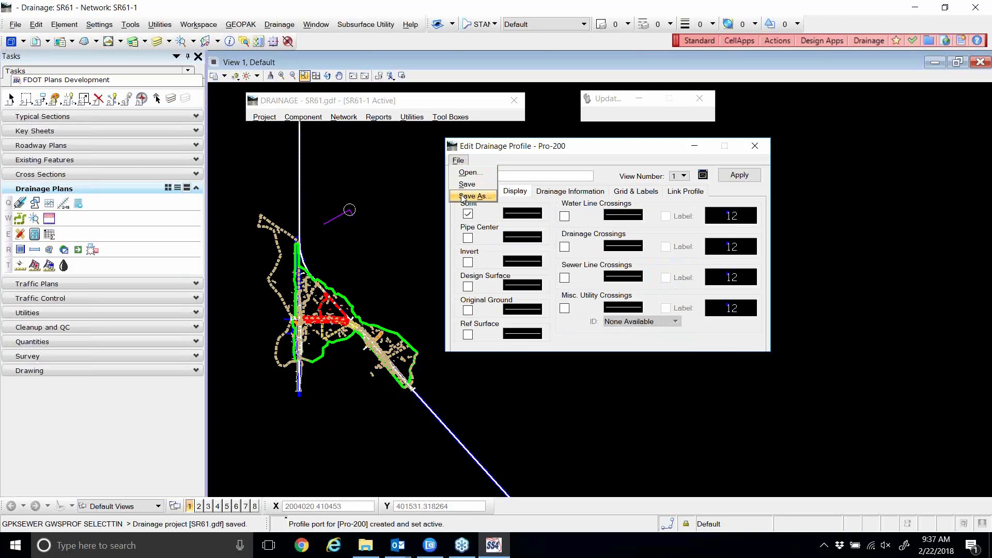
click(595, 143)
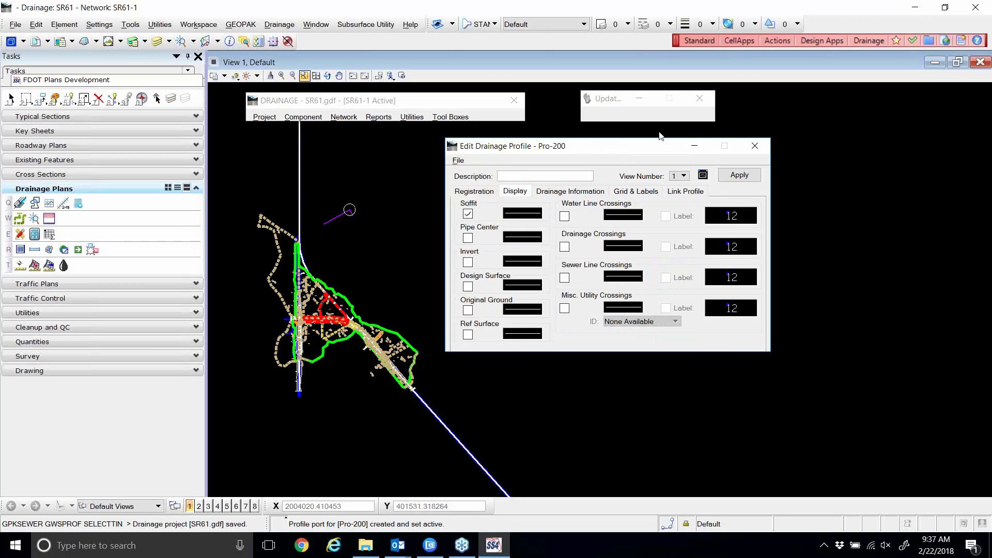
Give the soffit line colour 7 and weight 2, and turn on the invert line.
click(529, 212)
click(526, 217)
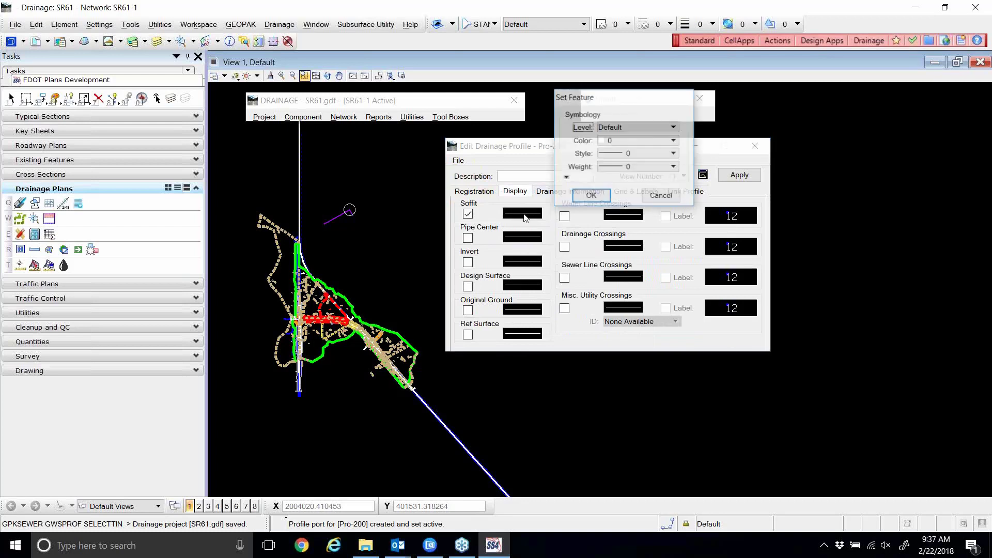
click(623, 142)
click(612, 246)
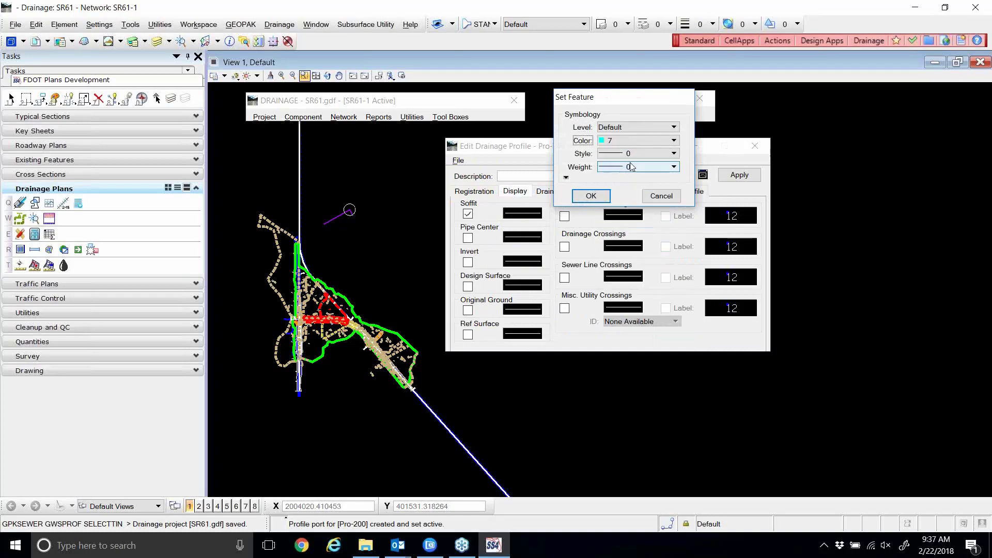
click(628, 172)
click(612, 226)
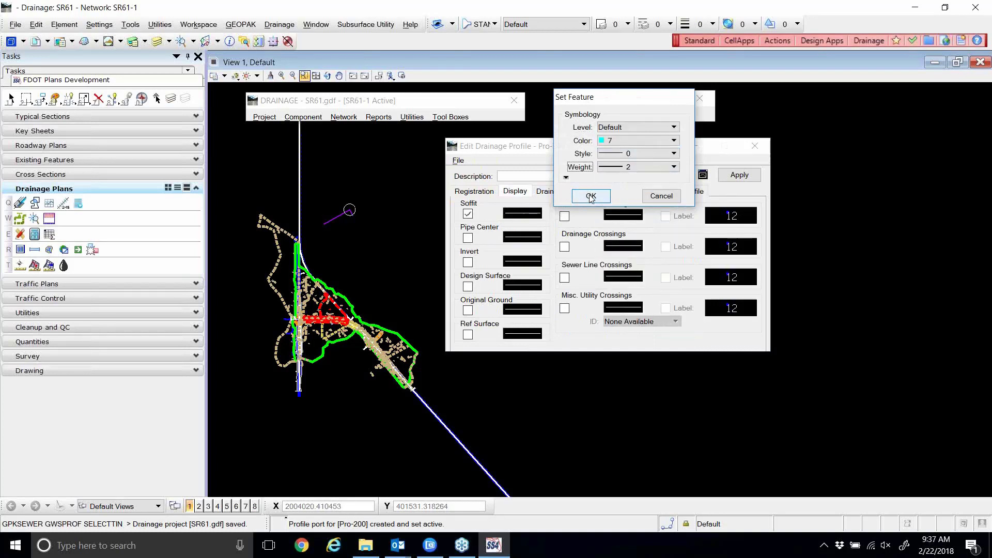
click(590, 196)
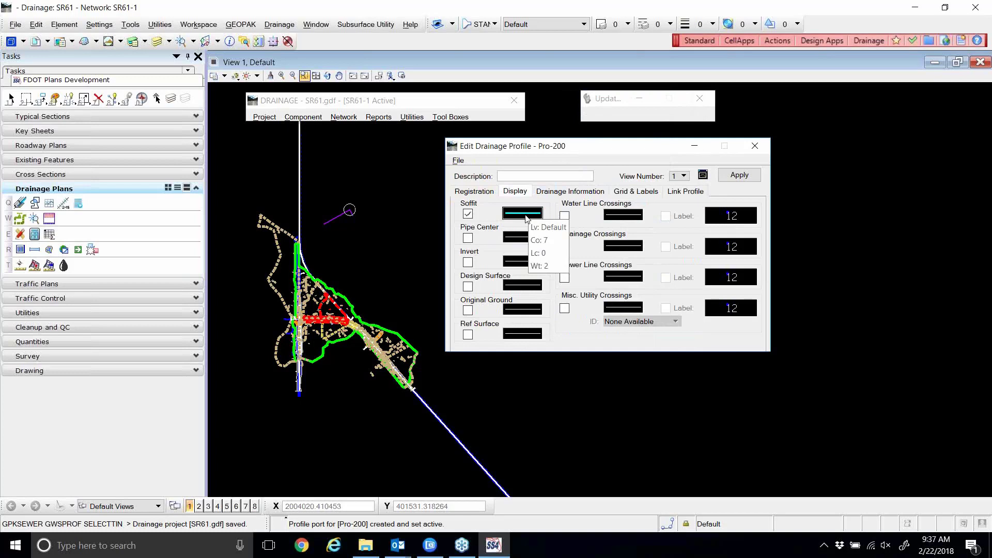
click(467, 262)
Copy the soffit line's symbology onto the invert line.
right_click(513, 212)
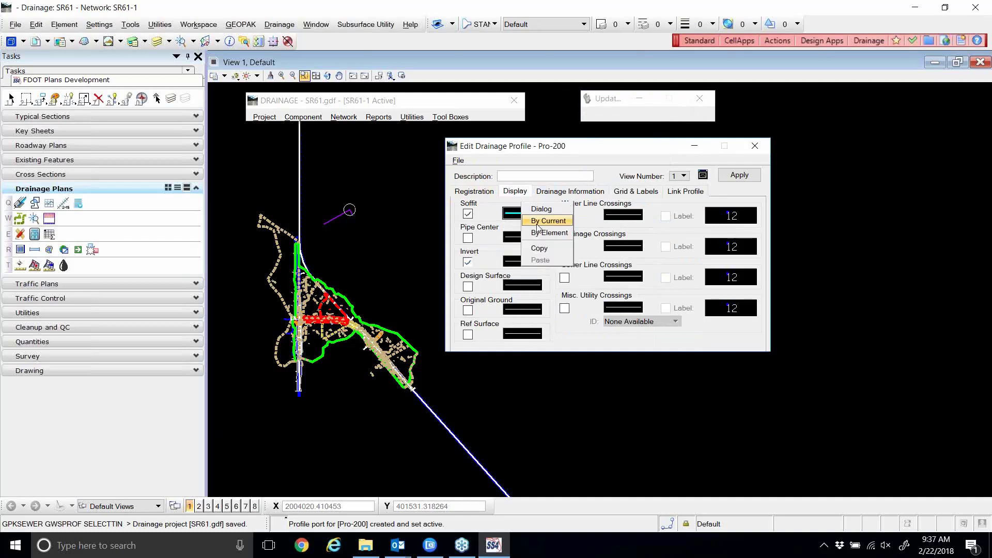
click(539, 248)
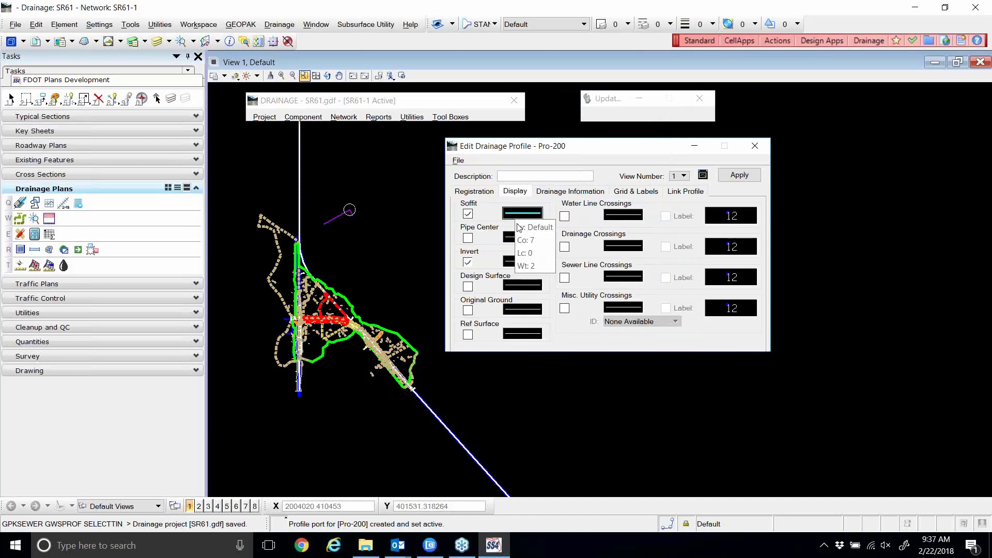
right_click(514, 261)
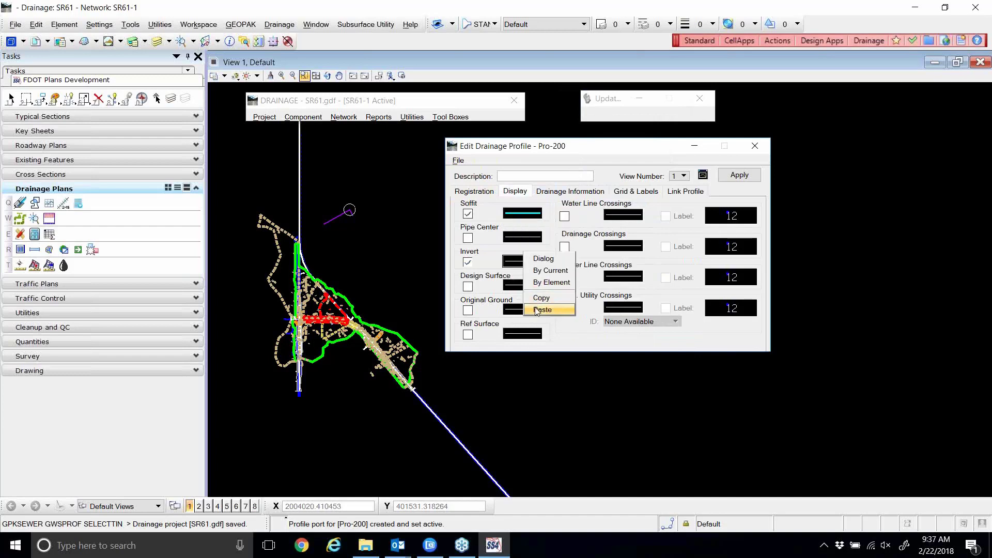
click(538, 310)
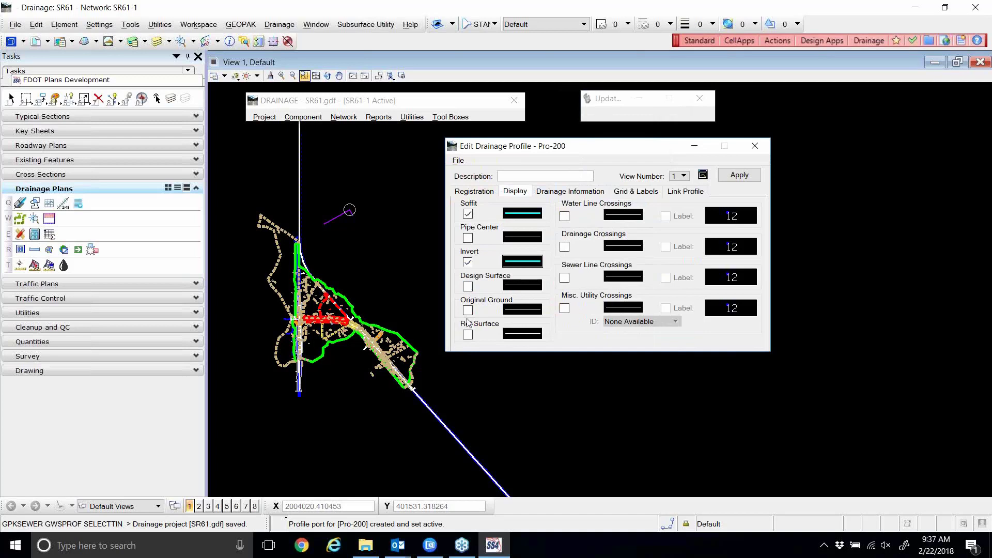
click(478, 194)
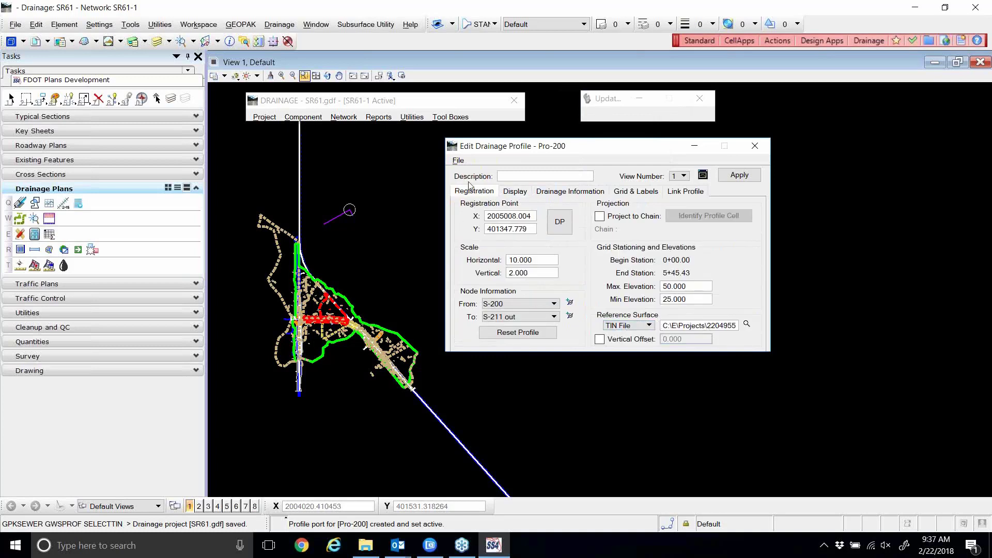
click(512, 191)
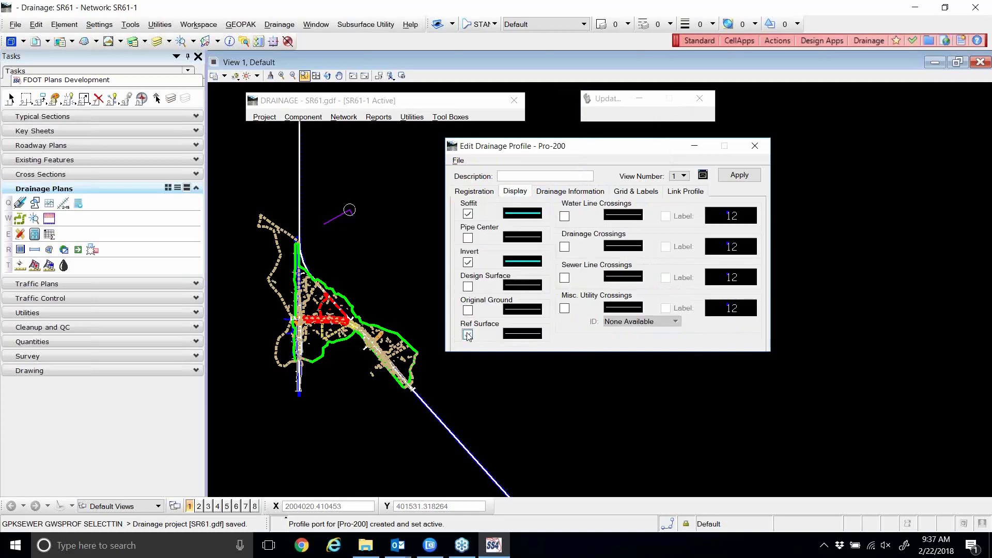
Show the reference surface in colour 6, dashed style 3, weight 1, and enable original ground.
click(468, 334)
click(523, 333)
click(530, 352)
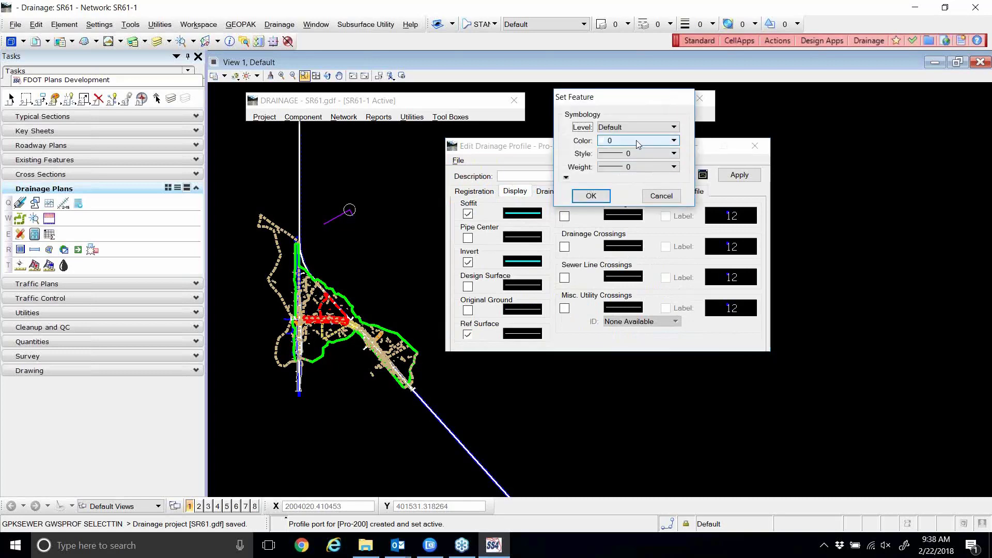
click(639, 140)
click(609, 227)
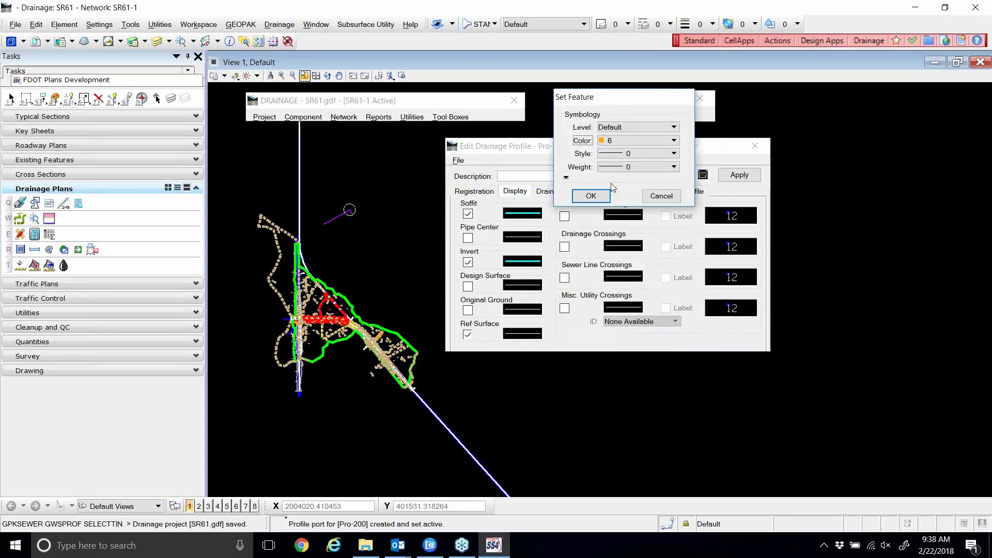
click(615, 167)
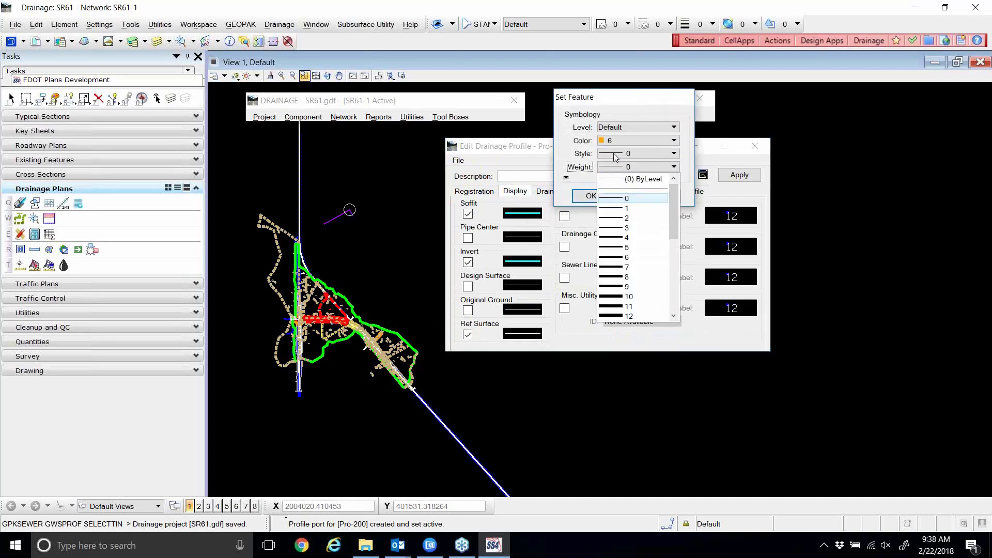
click(616, 154)
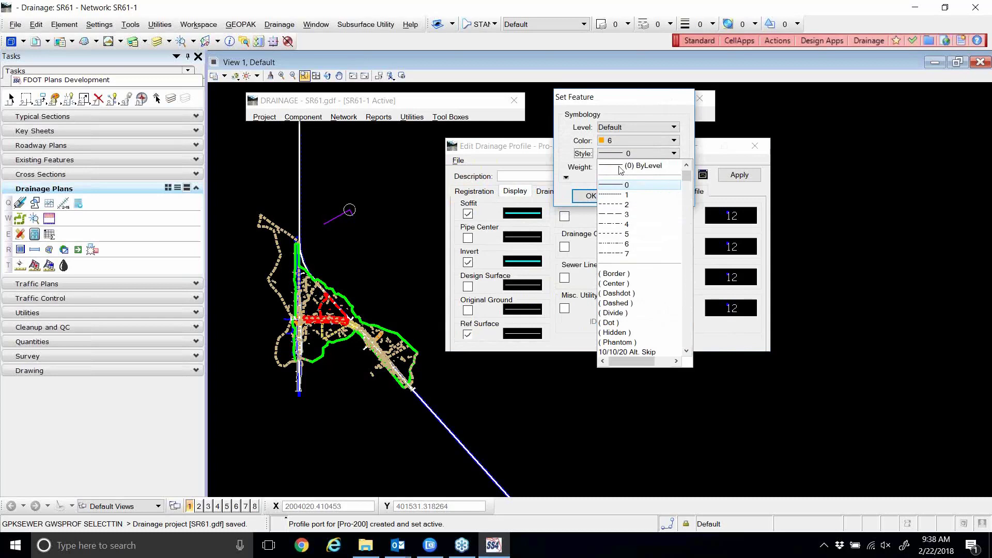
click(618, 216)
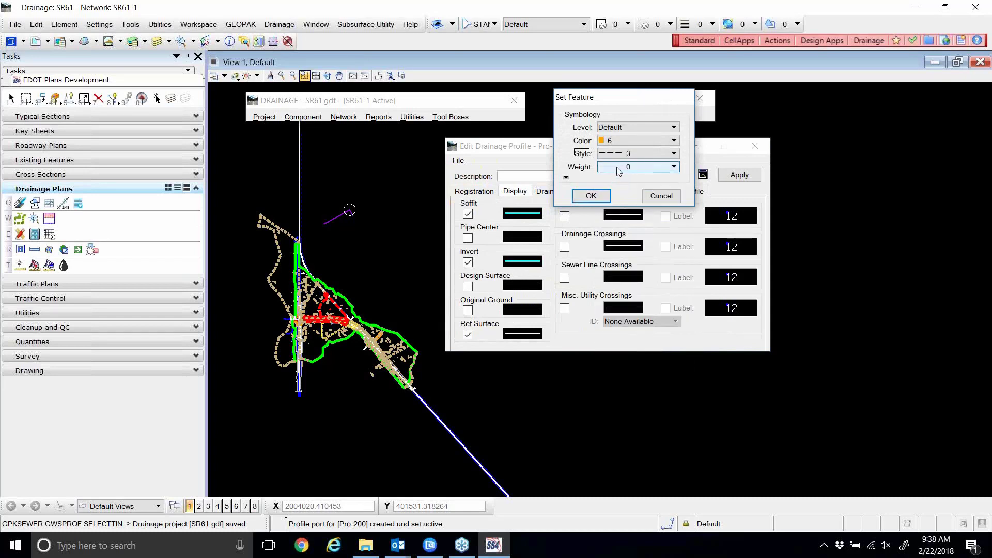
click(619, 167)
click(617, 199)
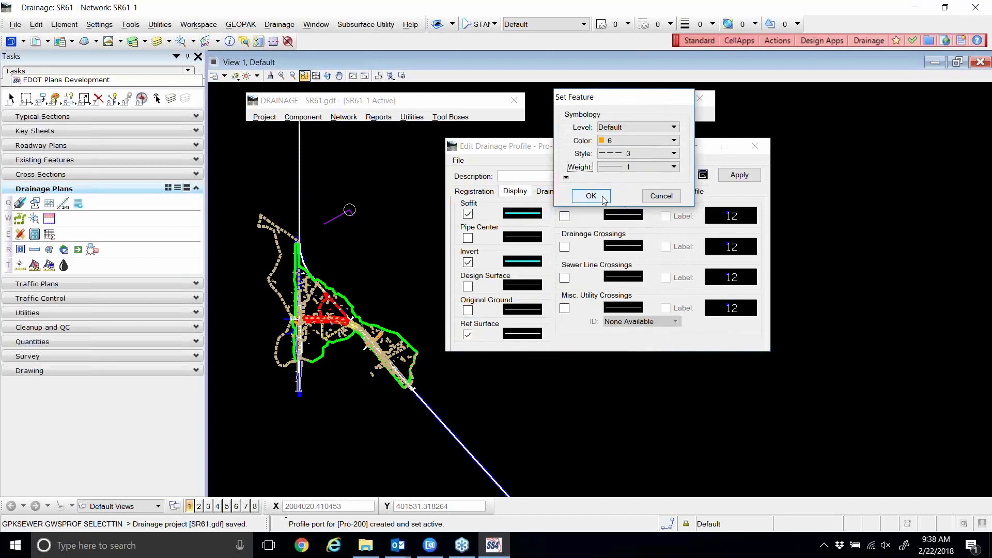
click(591, 197)
click(468, 310)
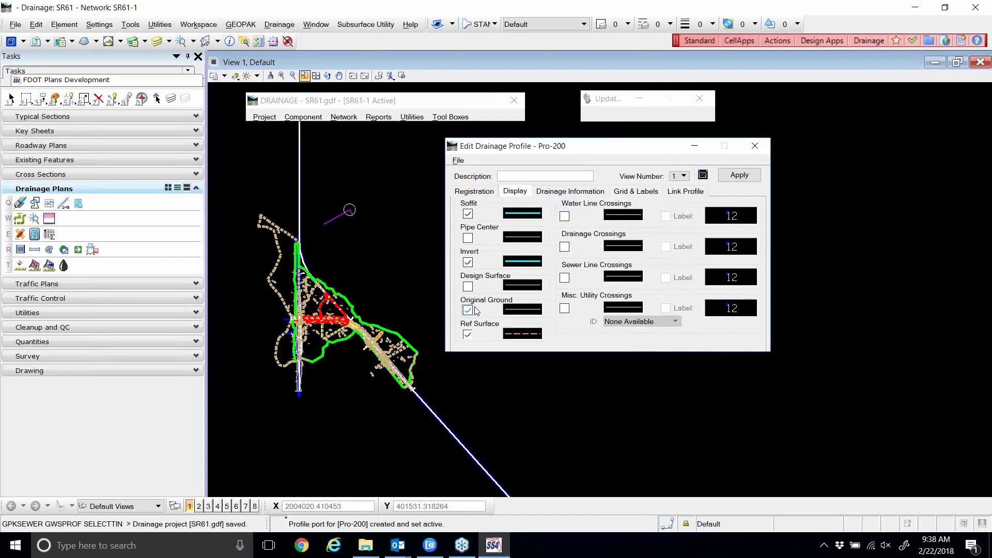
Style the original ground line green colour 2, dashed style 3, weight 2.
click(522, 309)
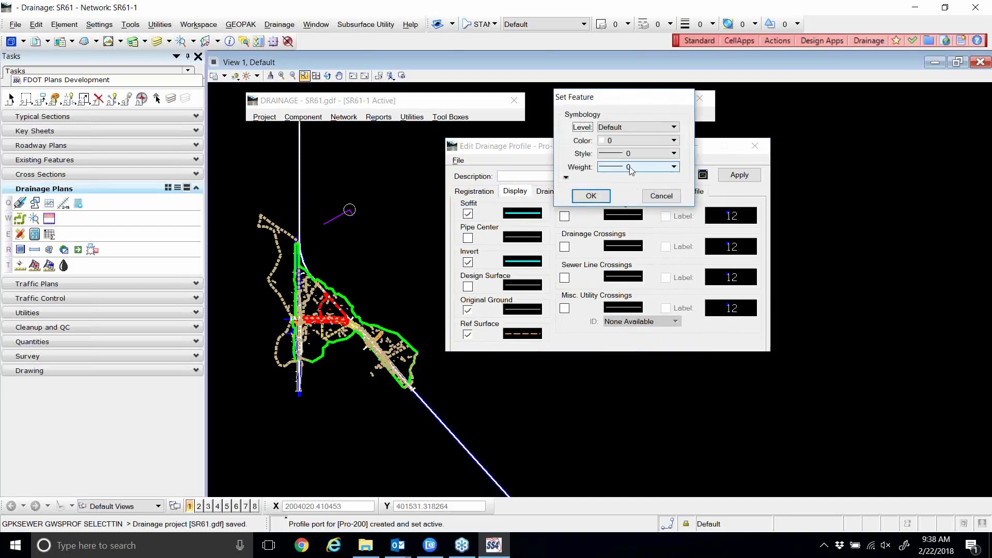
click(631, 146)
click(612, 194)
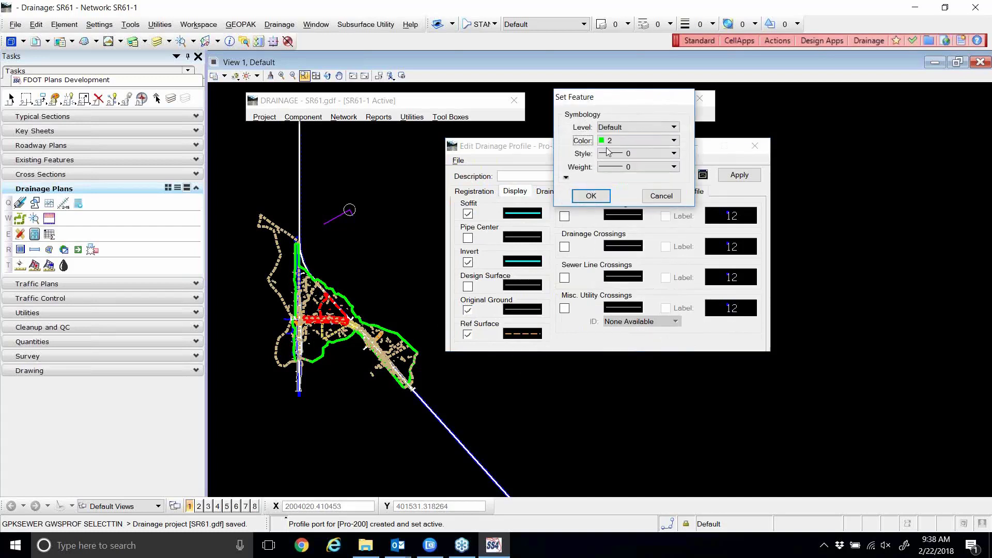
click(608, 155)
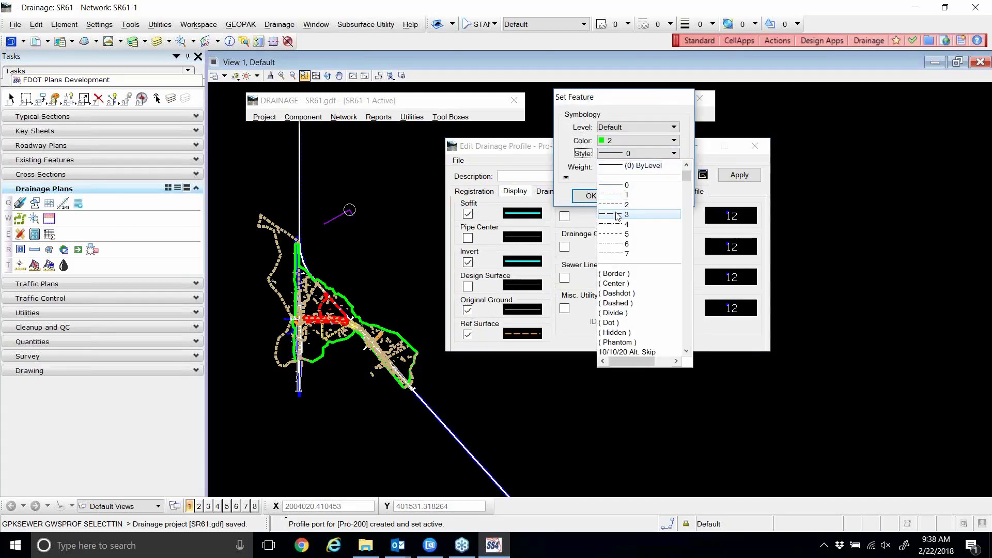
click(618, 215)
click(620, 170)
click(620, 213)
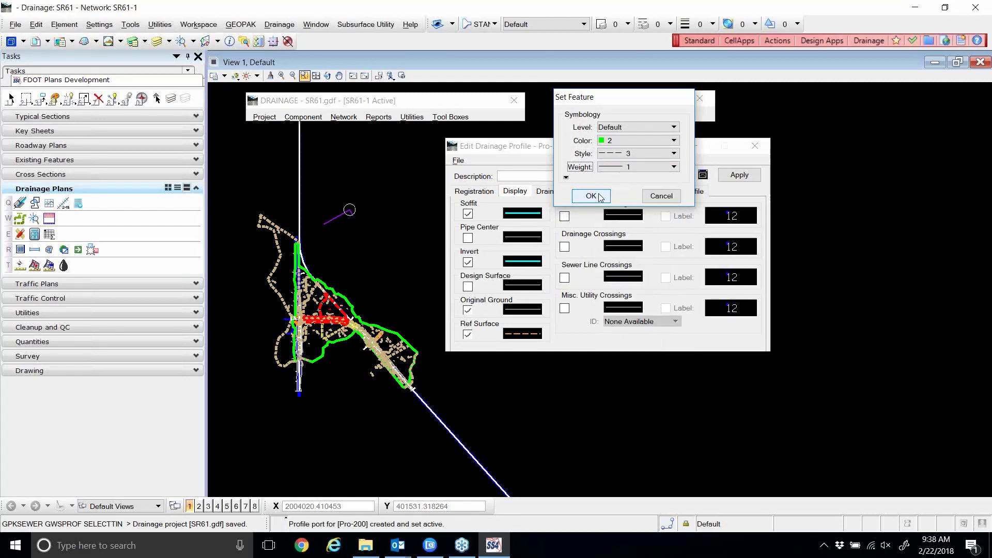
click(591, 196)
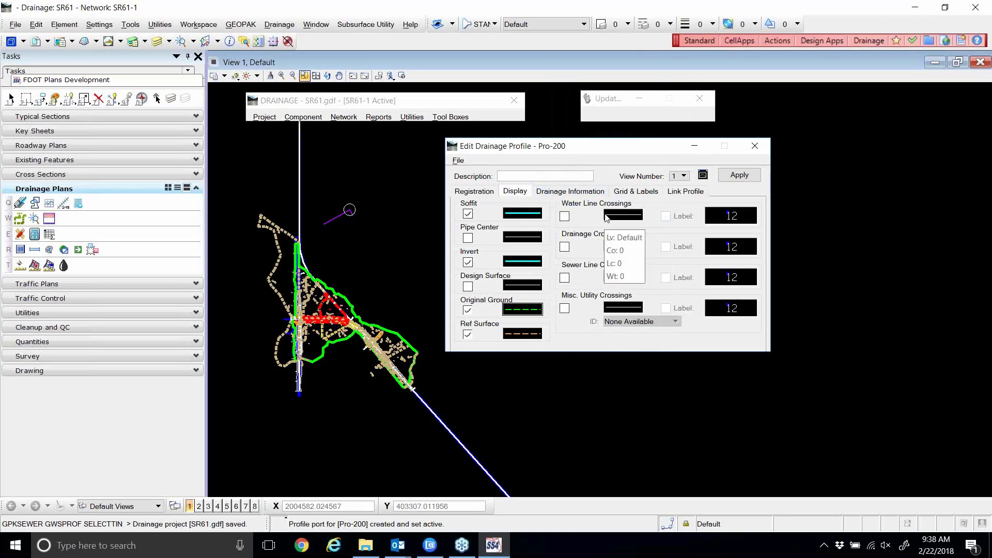
Turn on Drainage Crossings and draw them in colour 3 at weight 2.
click(565, 247)
click(623, 247)
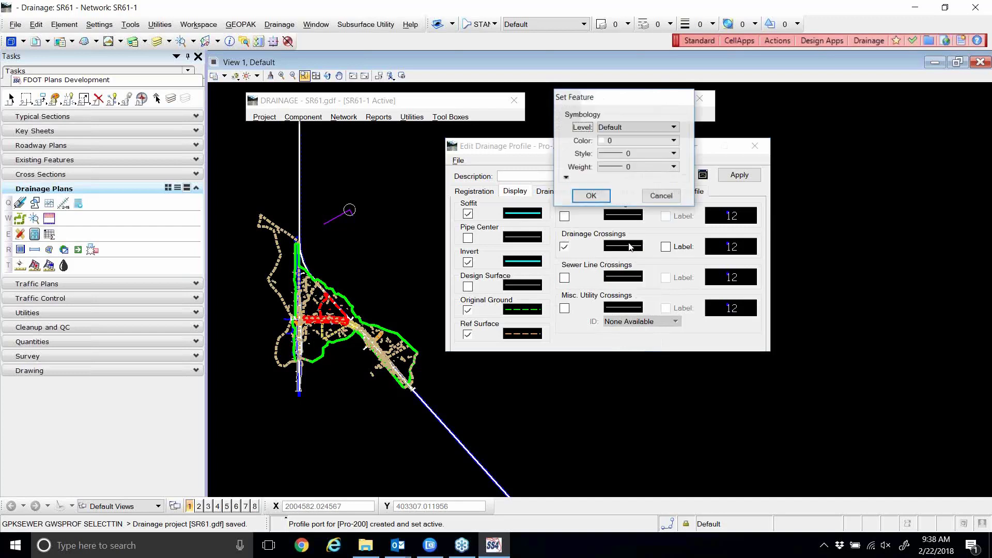
click(634, 142)
click(612, 201)
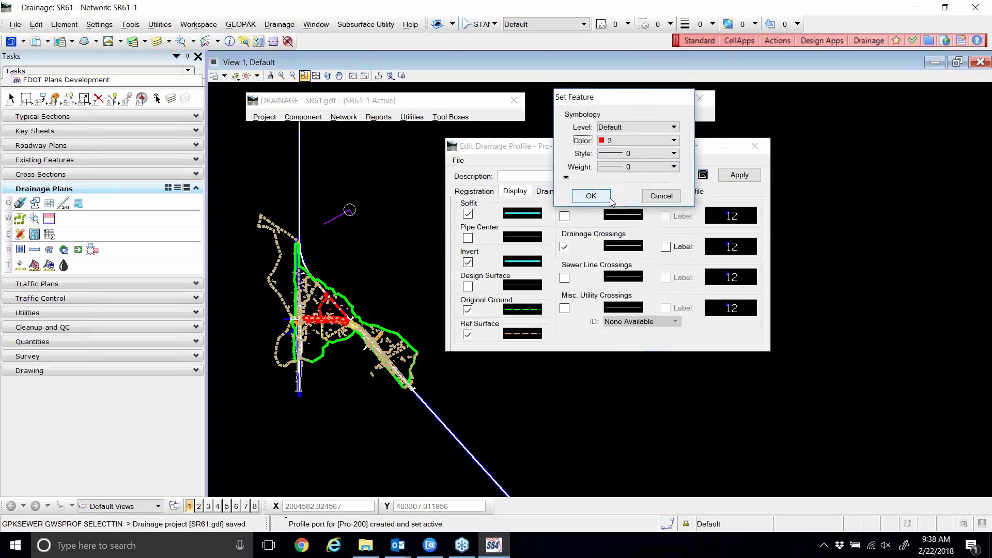
click(613, 167)
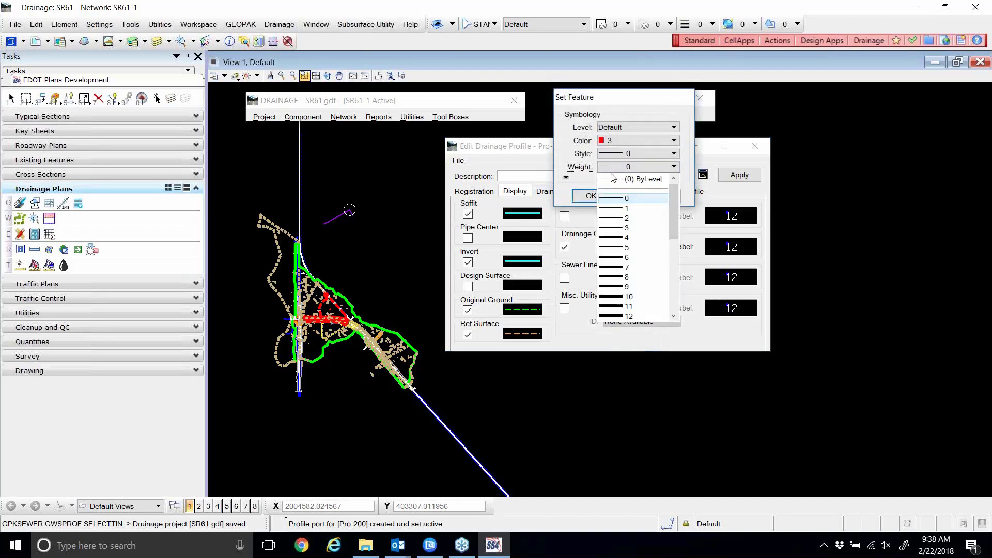
click(615, 218)
click(589, 196)
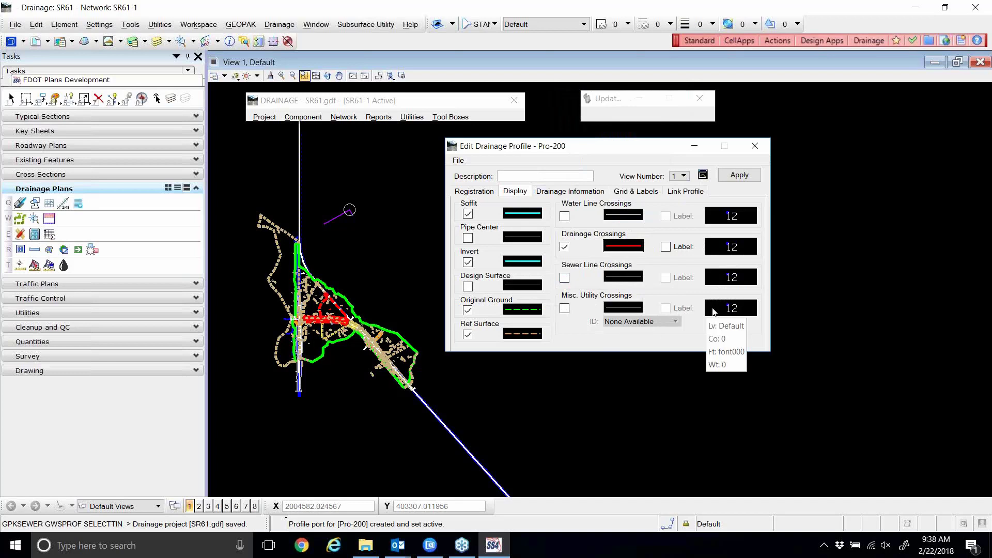
Copy the Drainage Crossings symbology and switch on the crossings Label.
right_click(626, 245)
click(651, 280)
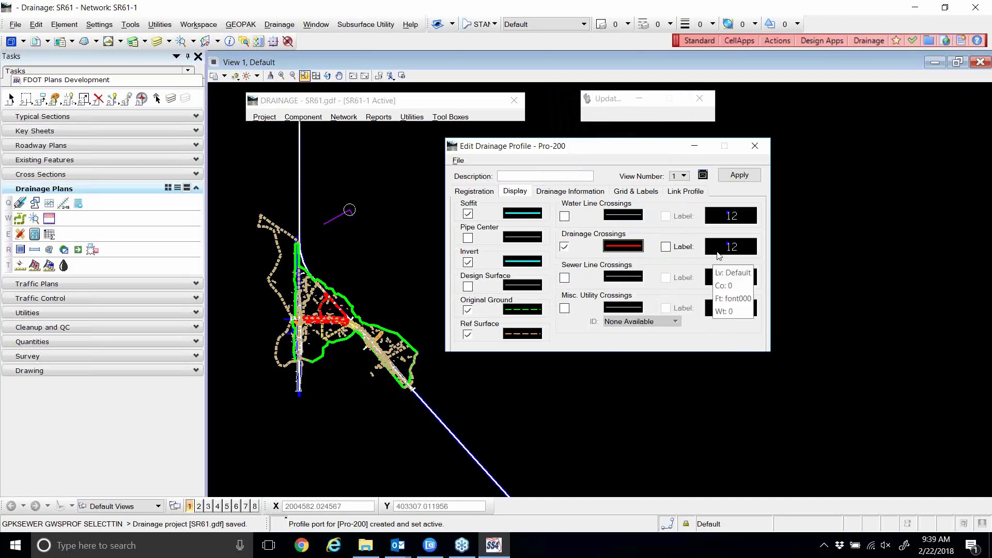
right_click(639, 249)
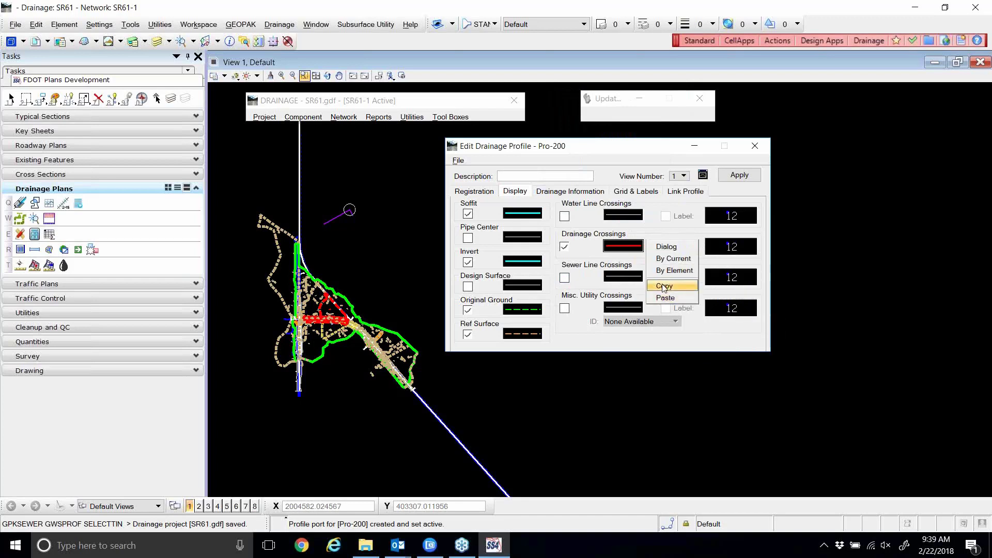
click(664, 286)
click(666, 247)
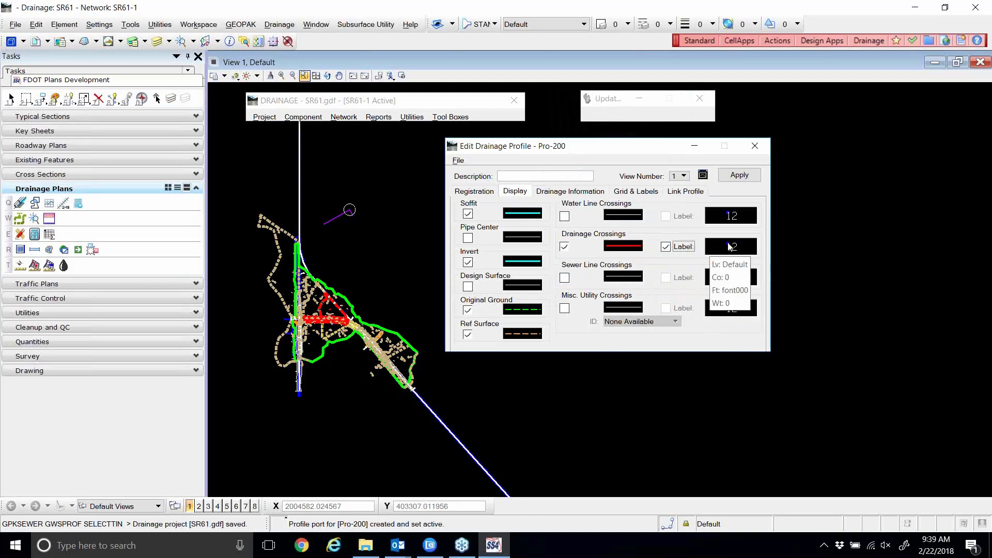
Set the crossings label to red colour 3 text with weight 1.
right_click(737, 241)
click(750, 282)
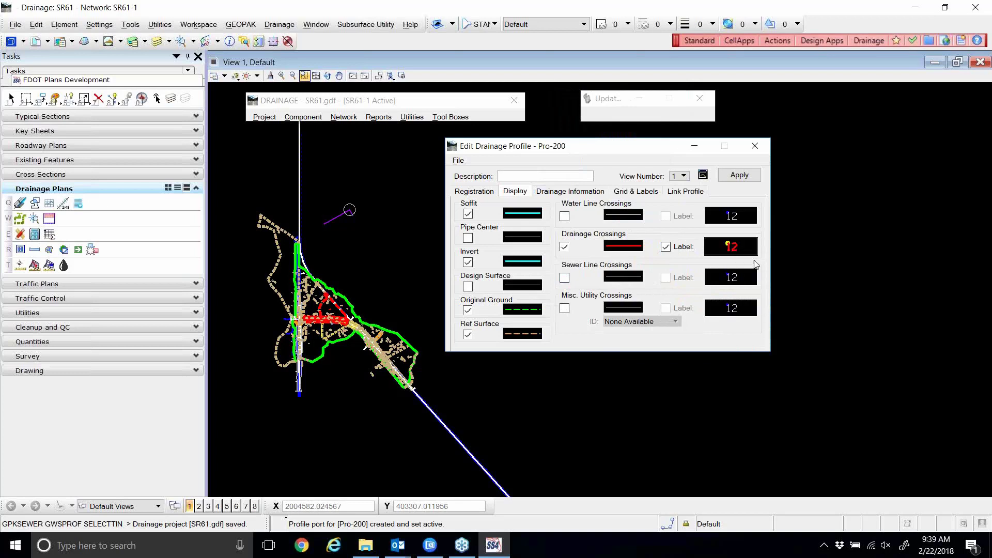
right_click(738, 260)
click(741, 265)
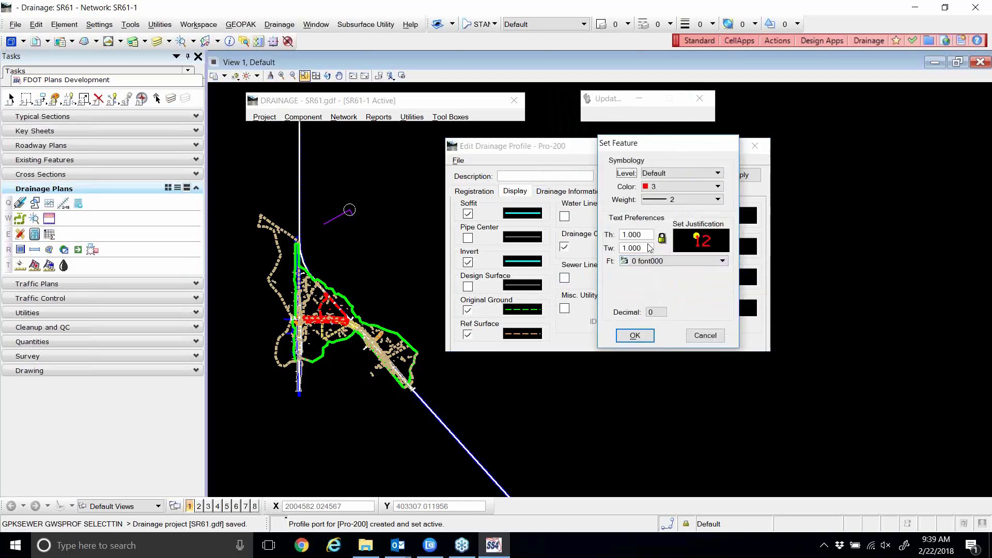
click(672, 199)
click(666, 231)
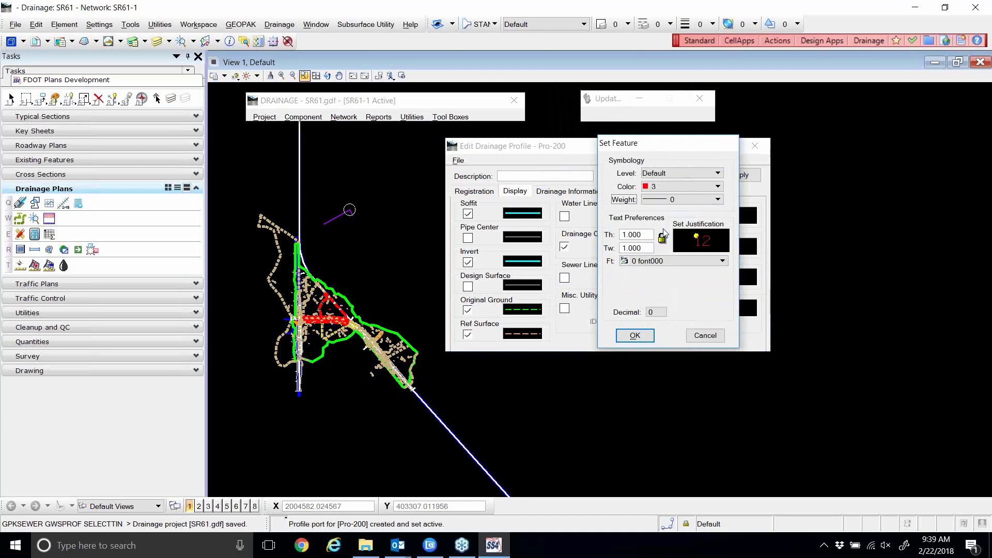
click(664, 201)
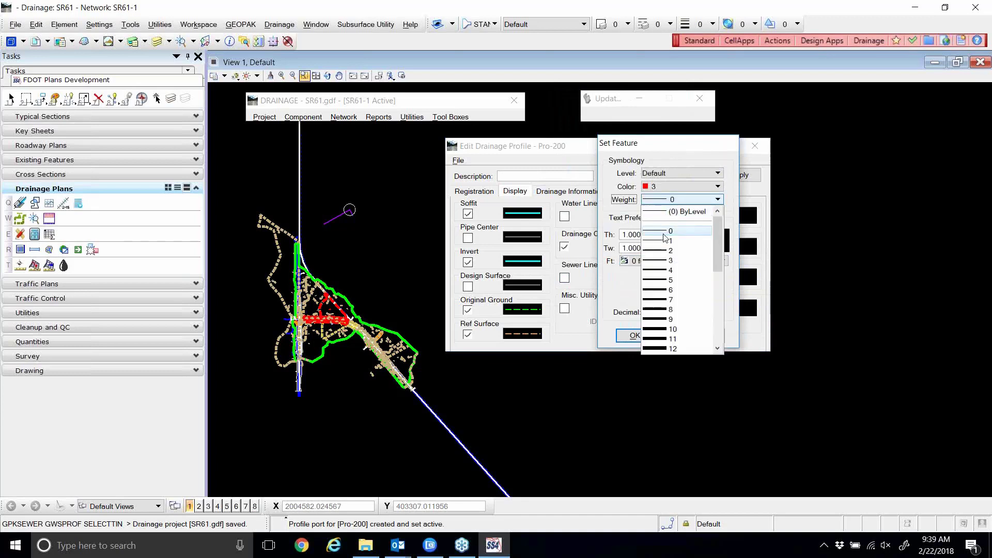
click(665, 239)
click(635, 336)
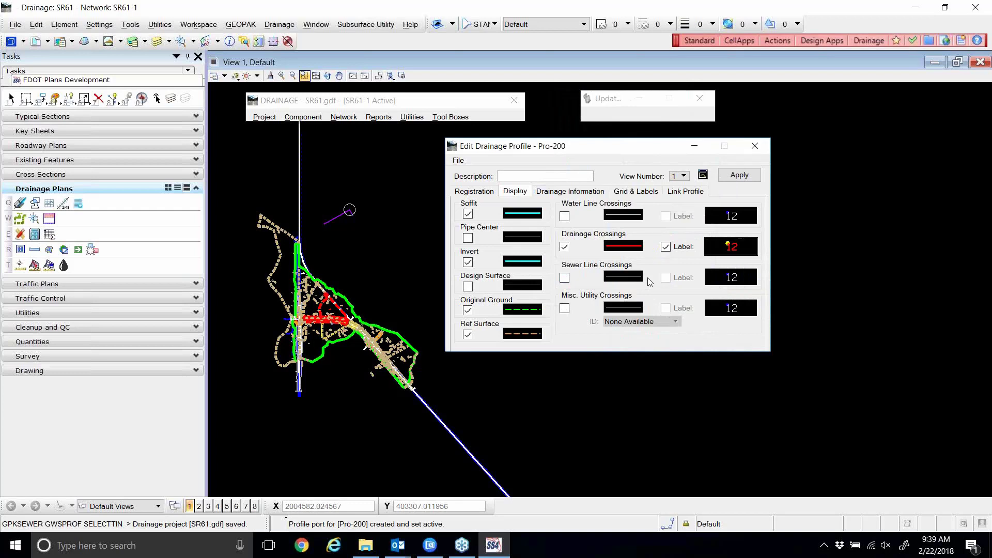
On Drainage Information, make the Hydraulic Grade Line colour 4, weight 2, style 4; enable Maximum Soffit.
click(575, 192)
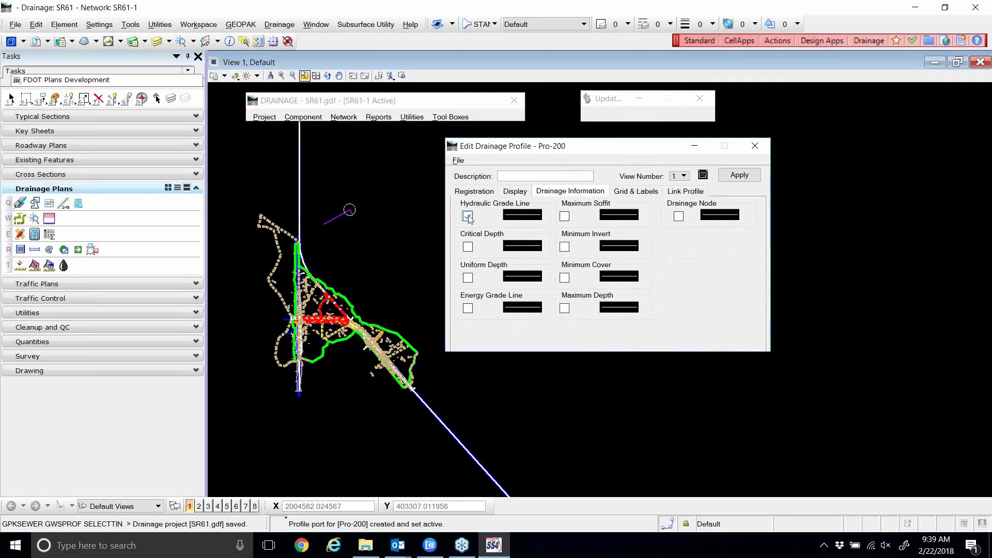
click(522, 215)
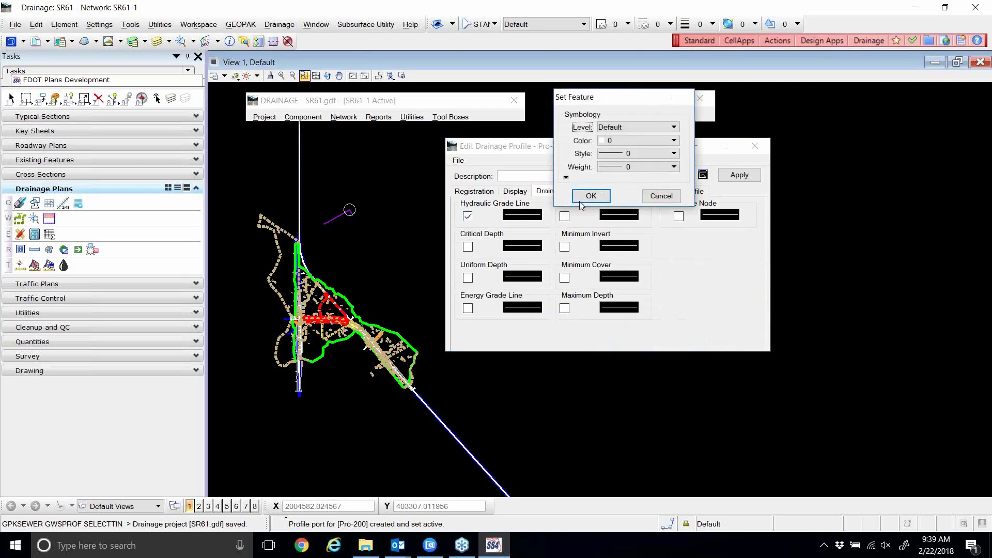
click(637, 138)
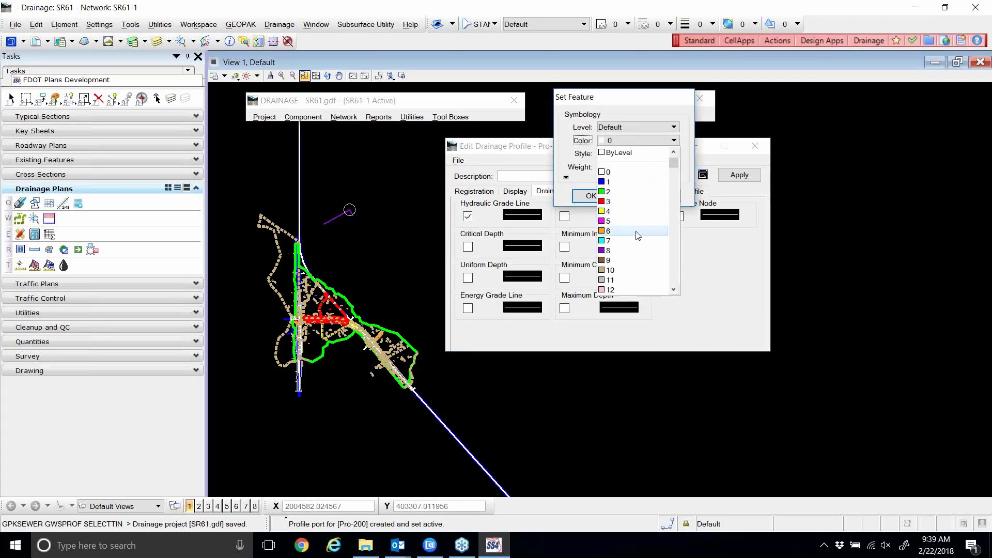
click(609, 212)
click(636, 167)
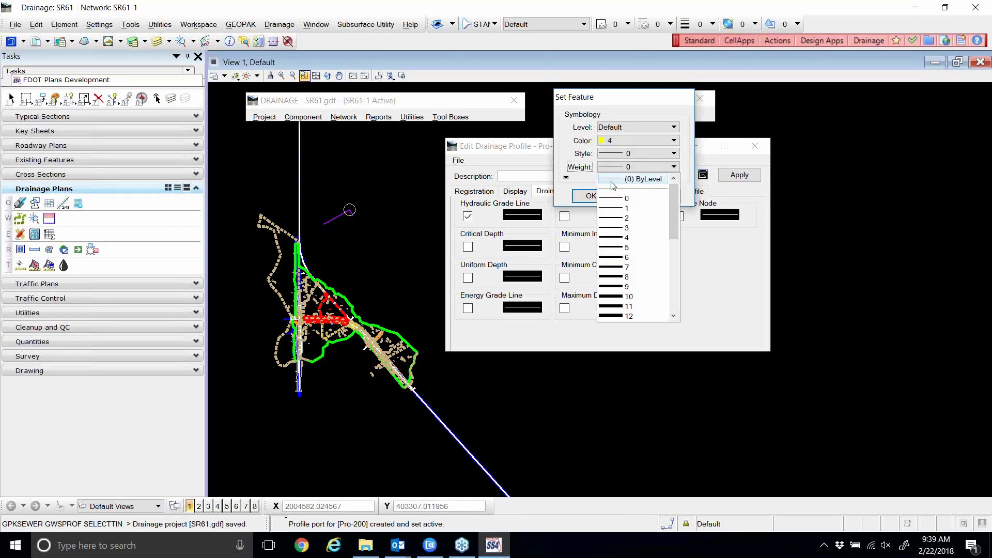
click(615, 217)
click(620, 153)
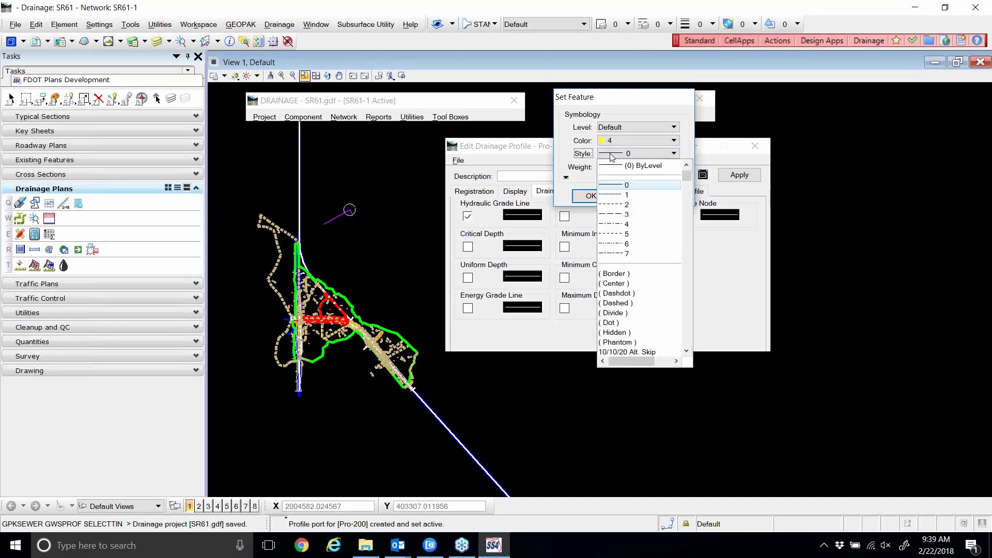
click(614, 225)
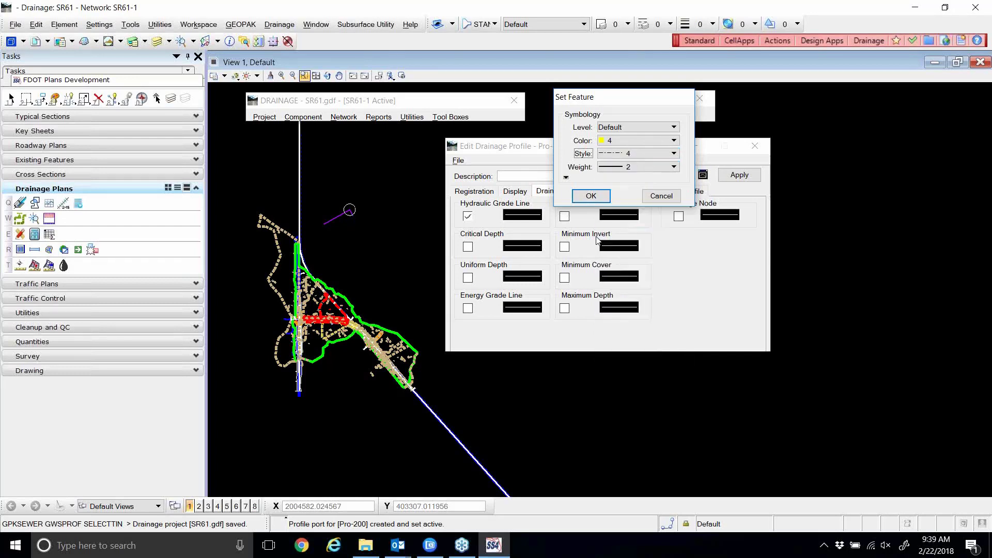
click(590, 195)
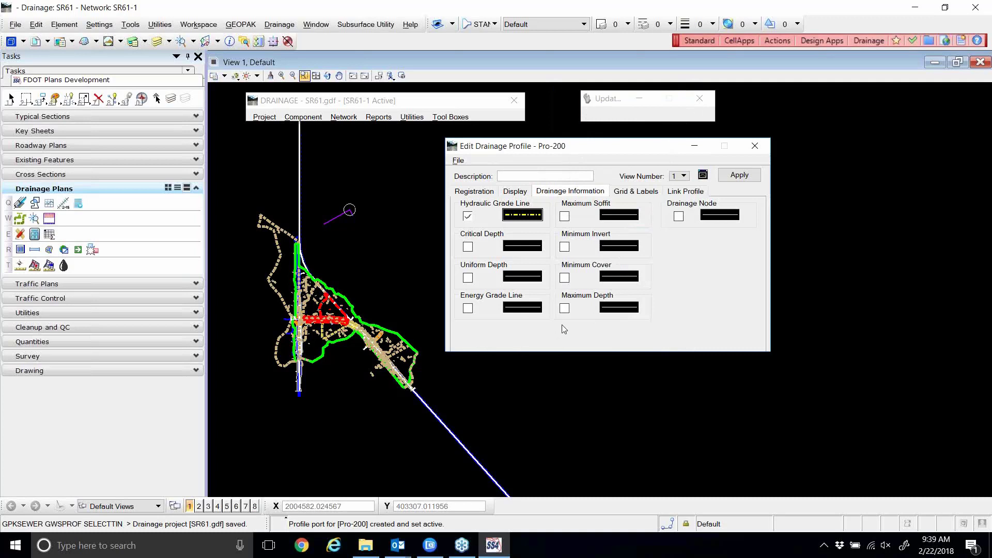
click(565, 216)
Enable Minimum Invert, Maximum Depth and Minimum Cover, and set Maximum Soffit to colour 11, style 7.
click(564, 247)
click(564, 309)
click(564, 278)
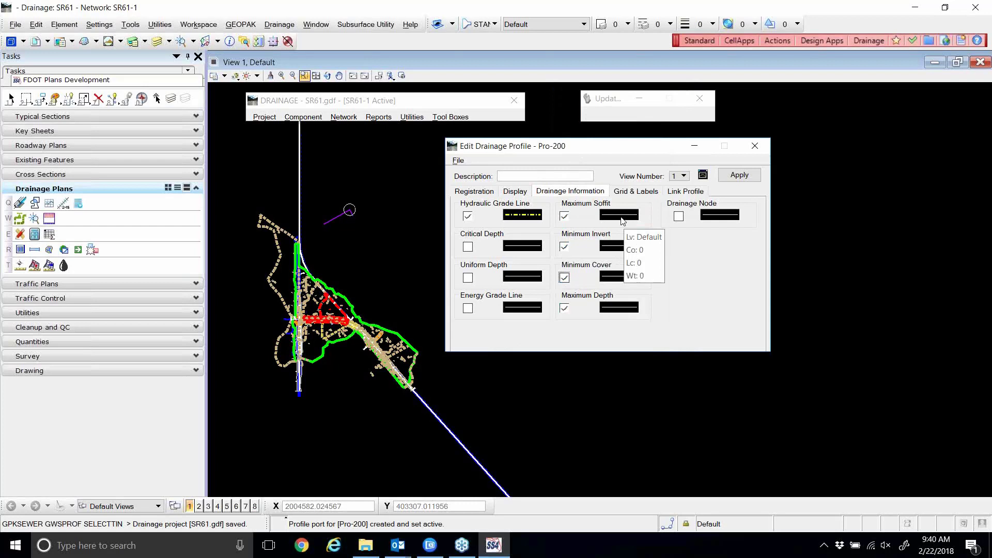
click(622, 221)
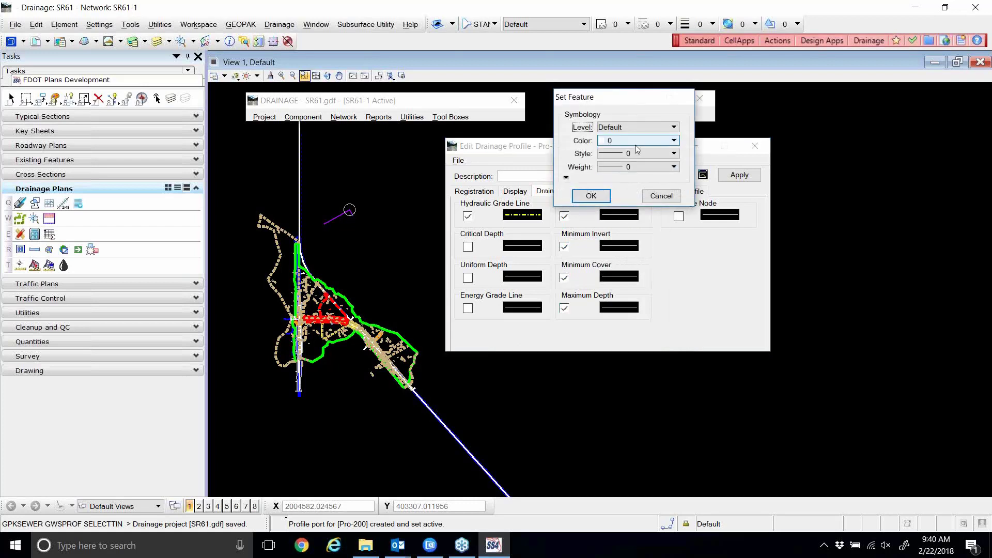
click(634, 144)
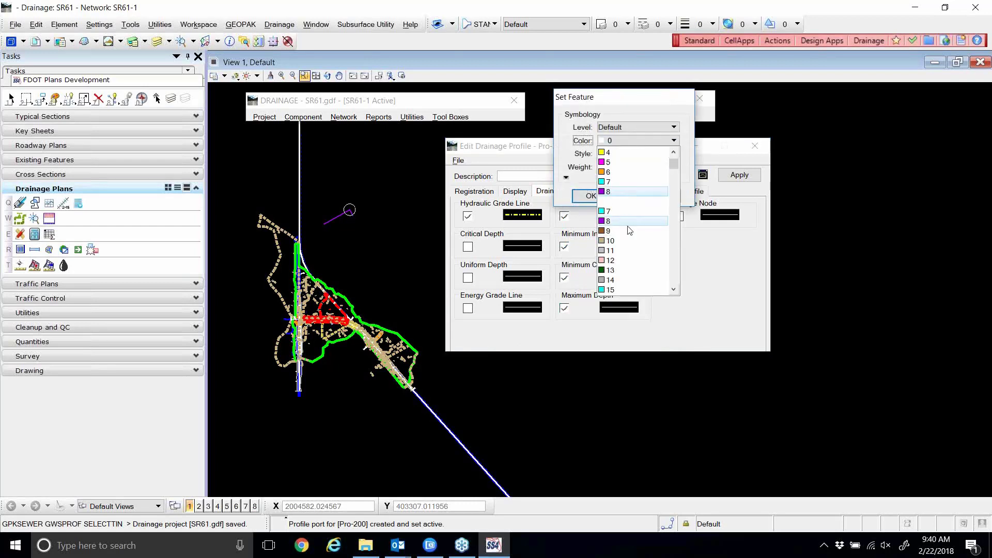
click(612, 232)
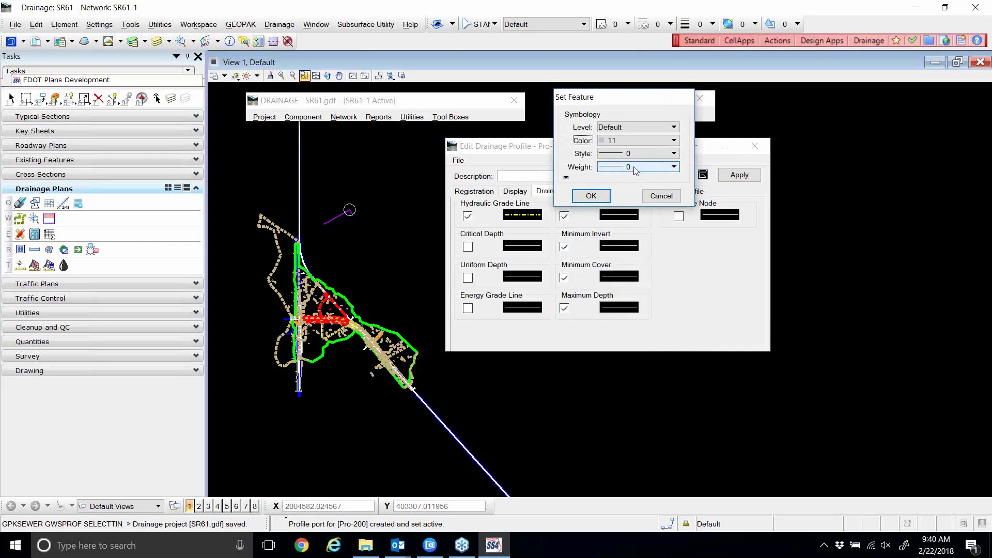
click(636, 153)
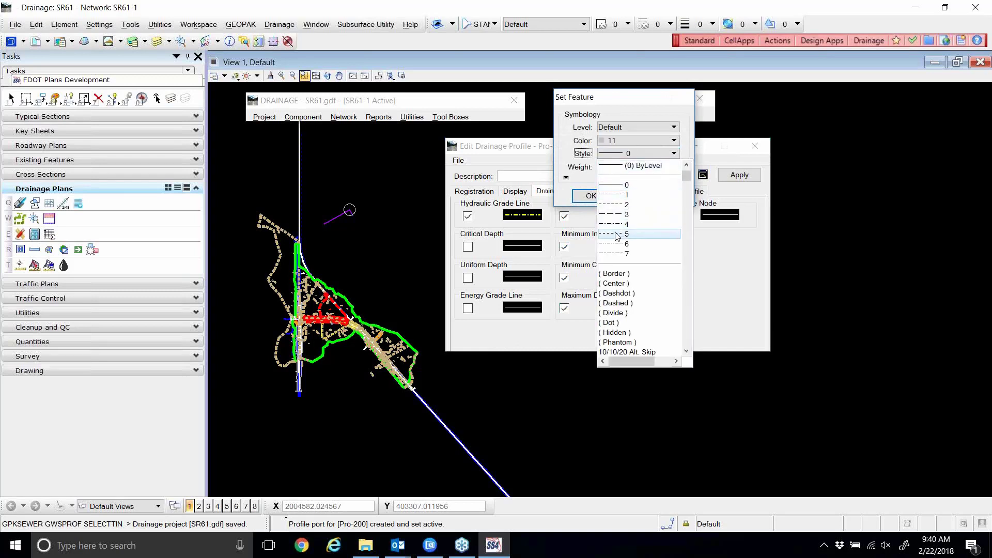
click(616, 253)
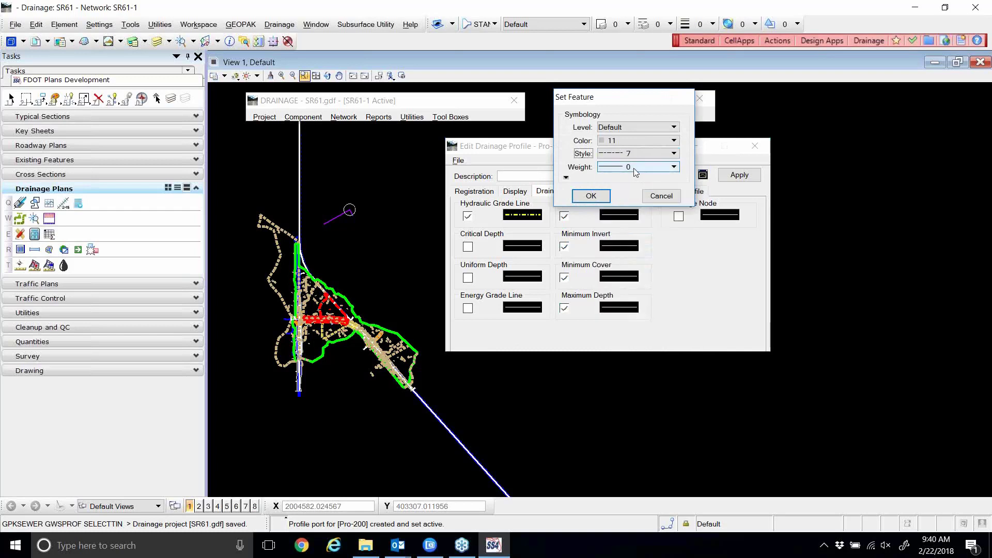
click(591, 195)
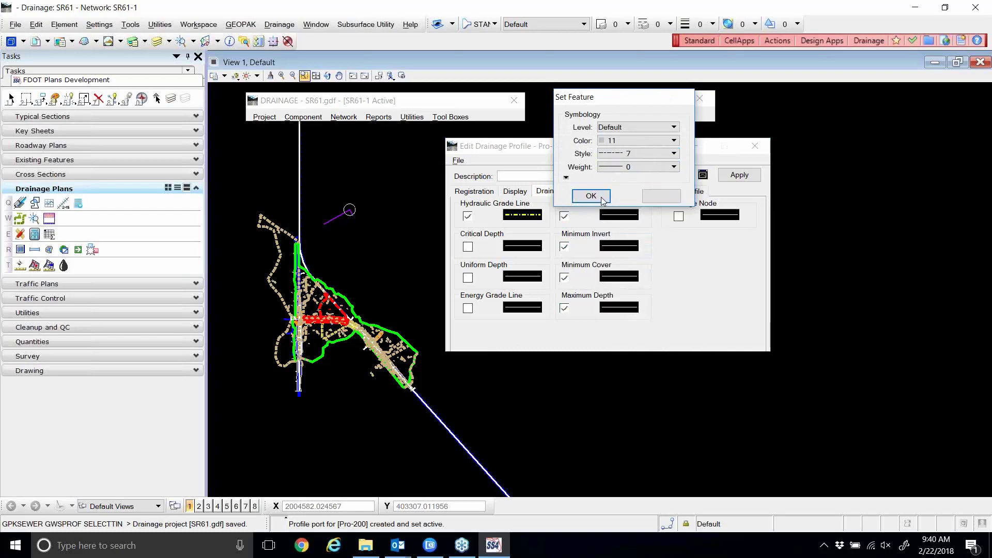
Copy Maximum Soffit's symbology onto Minimum Invert, Minimum Cover and Maximum Depth.
mouse_move(620, 220)
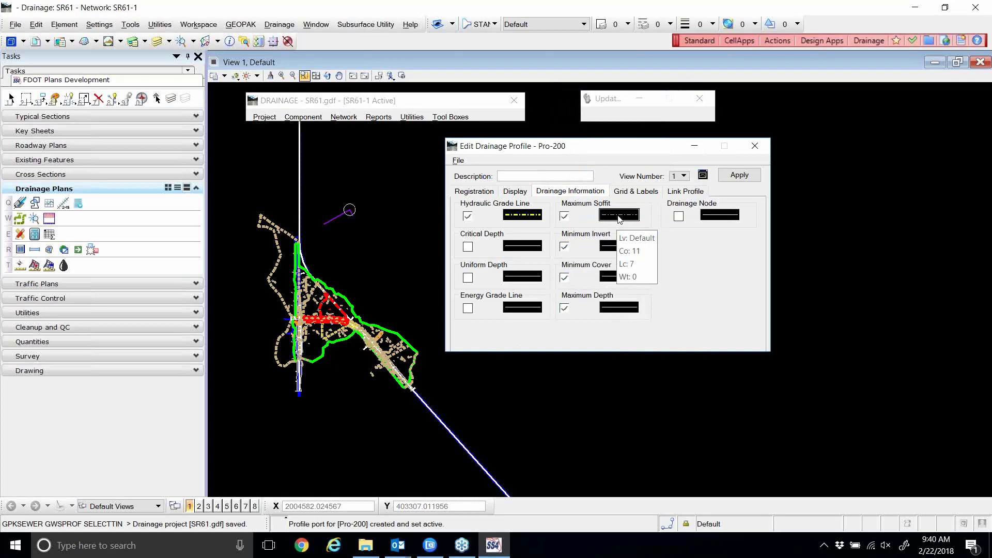
right_click(619, 219)
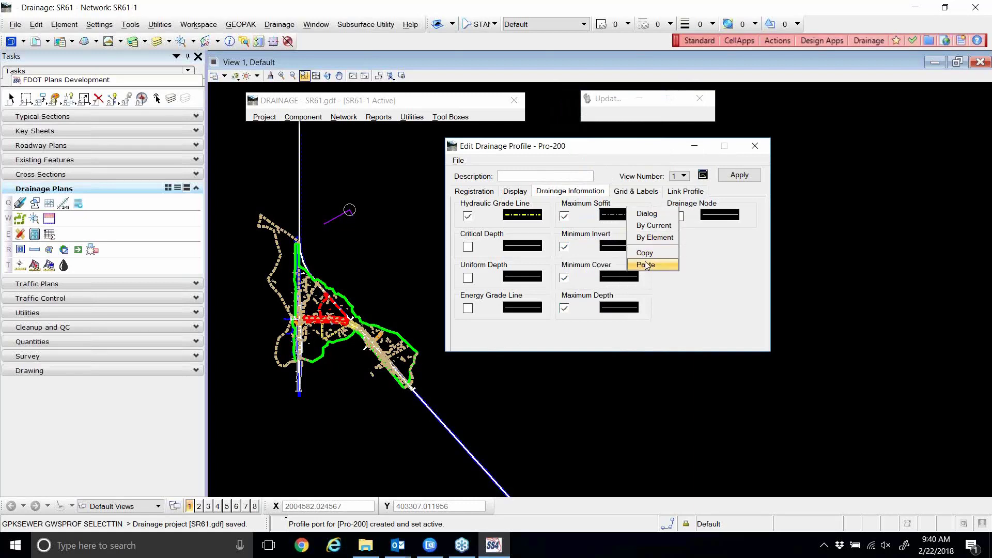
click(645, 265)
right_click(619, 250)
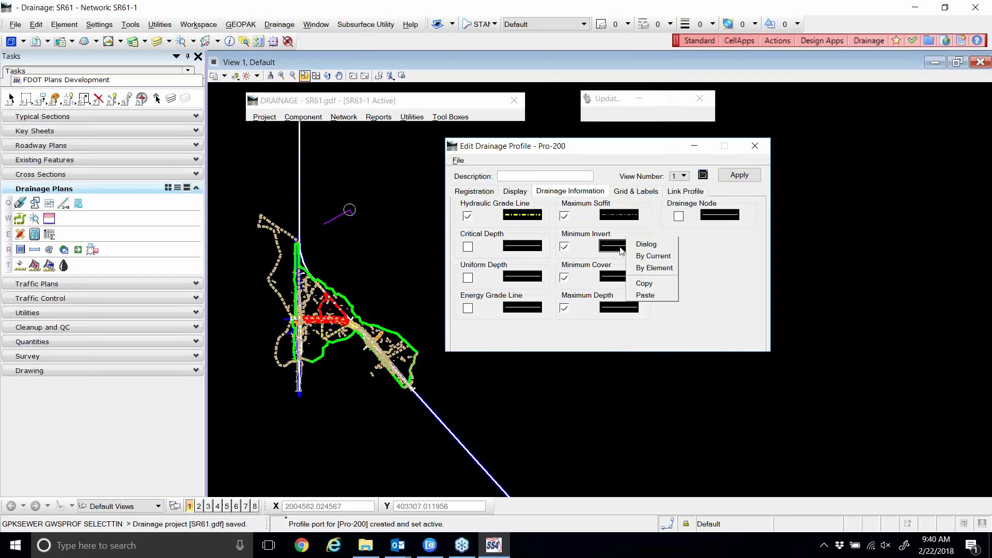
click(644, 298)
right_click(622, 279)
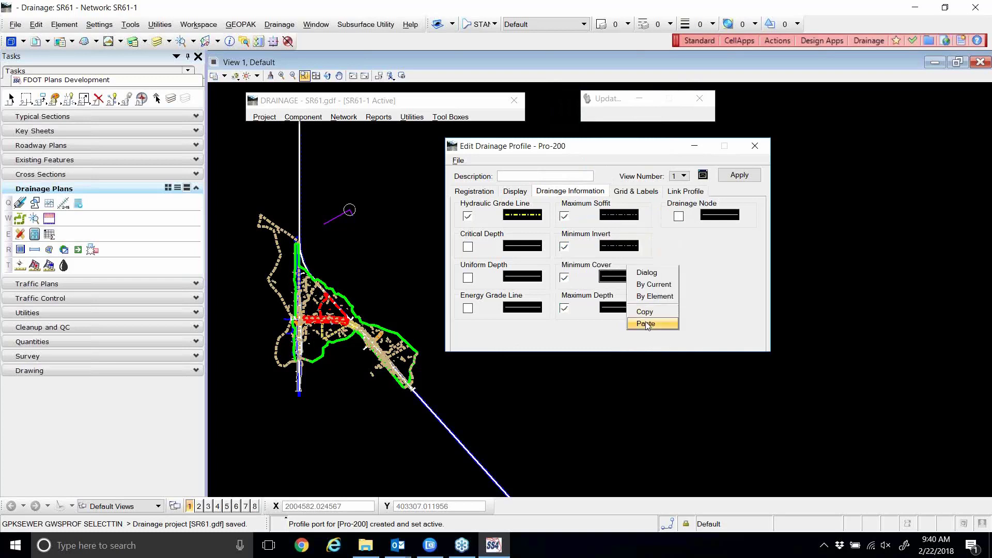
click(646, 324)
right_click(610, 309)
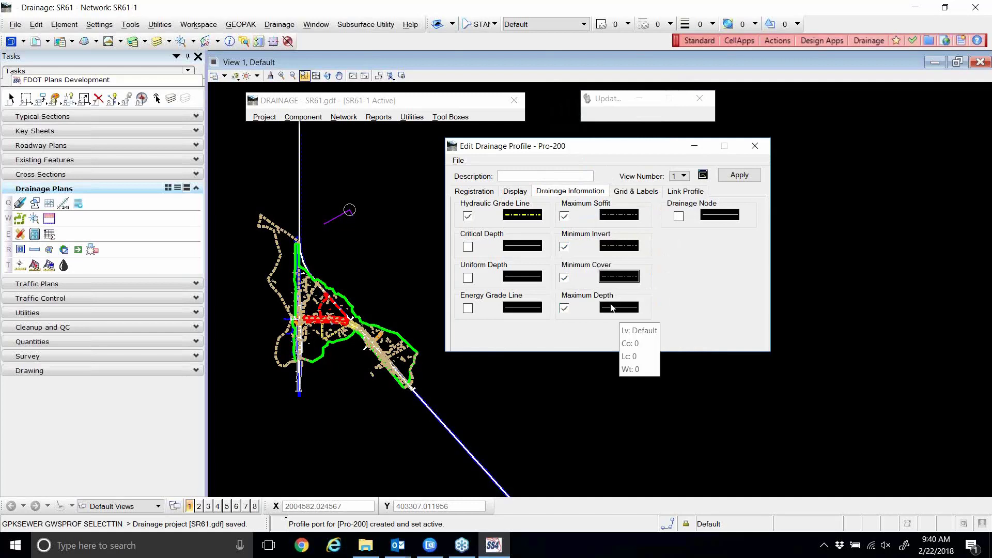
click(635, 354)
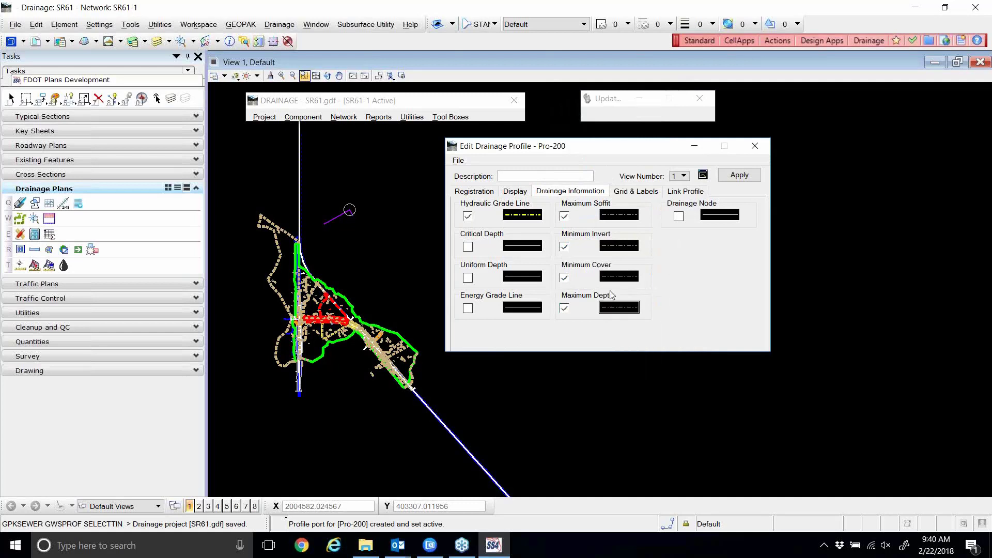
Turn on the Drainage Node line in colour 6 with weight 2.
click(677, 216)
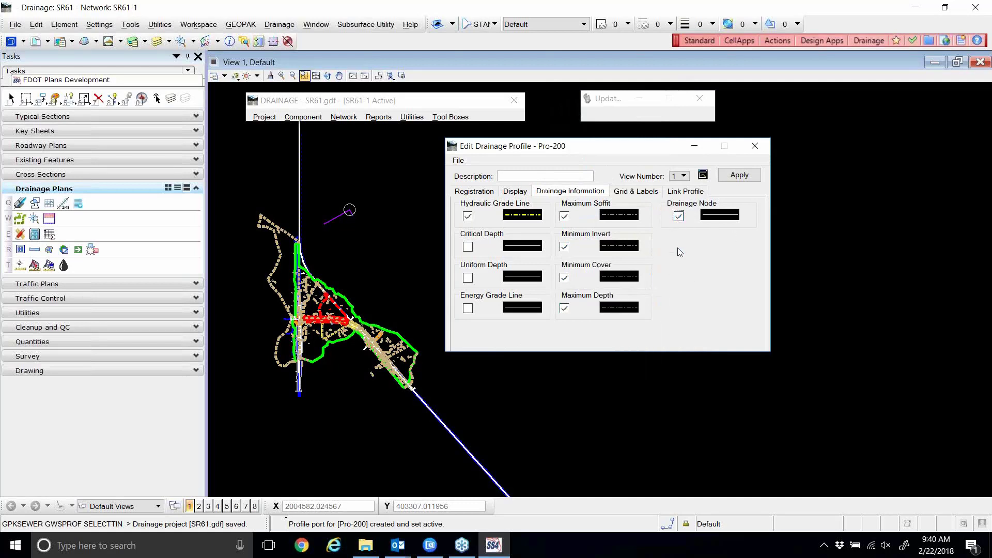
click(710, 216)
click(644, 140)
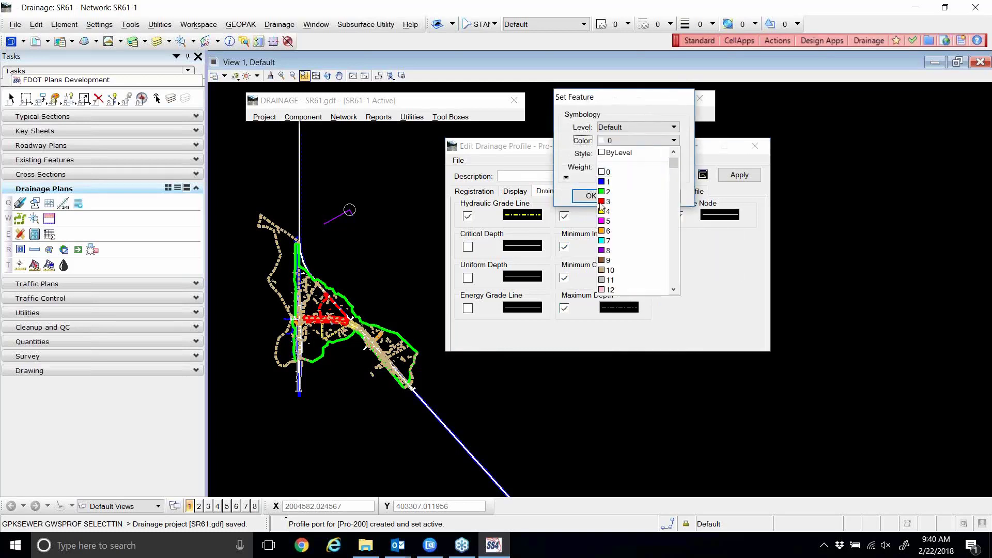
click(617, 232)
click(641, 167)
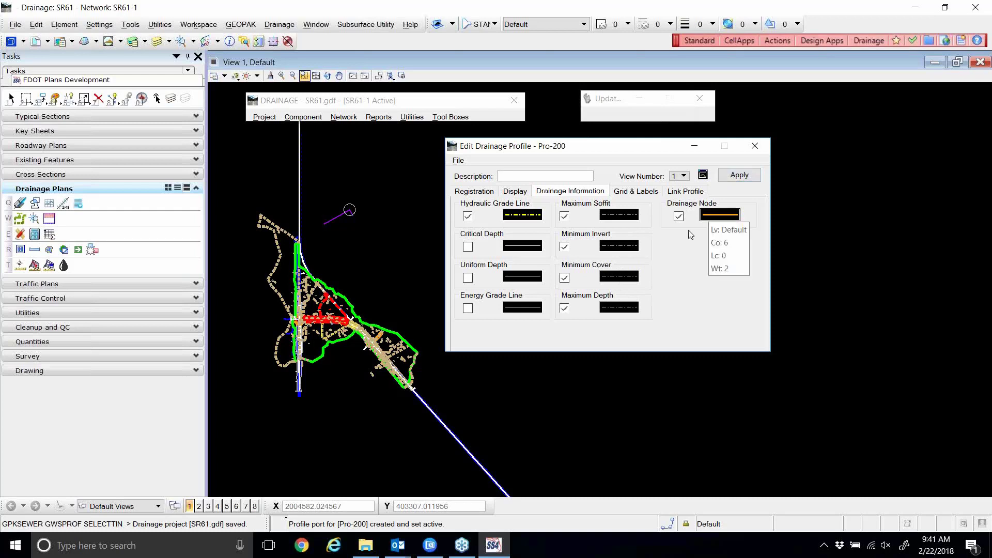
On Grid & Labels, review the Node, Link Label and Elevations label options.
click(648, 193)
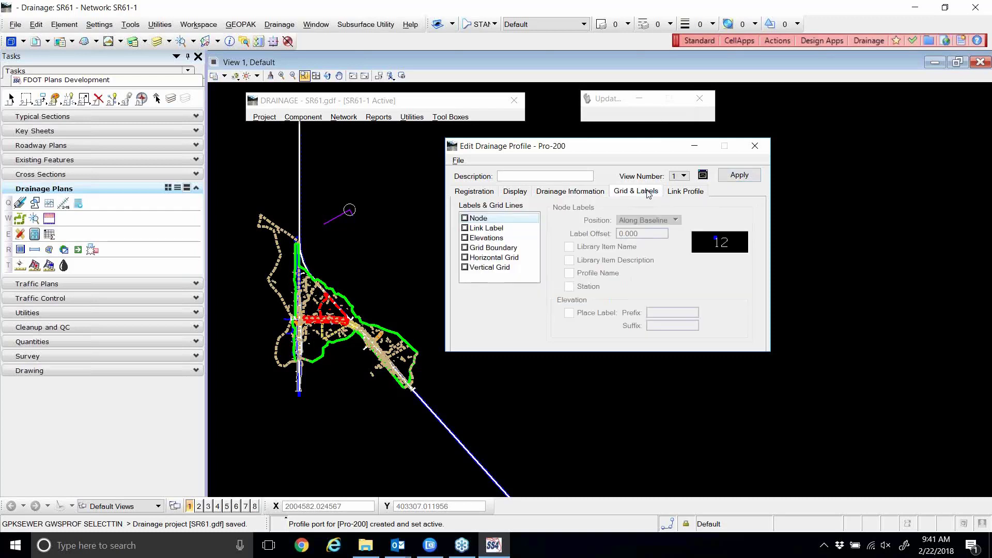
click(465, 219)
click(468, 229)
click(474, 220)
click(483, 232)
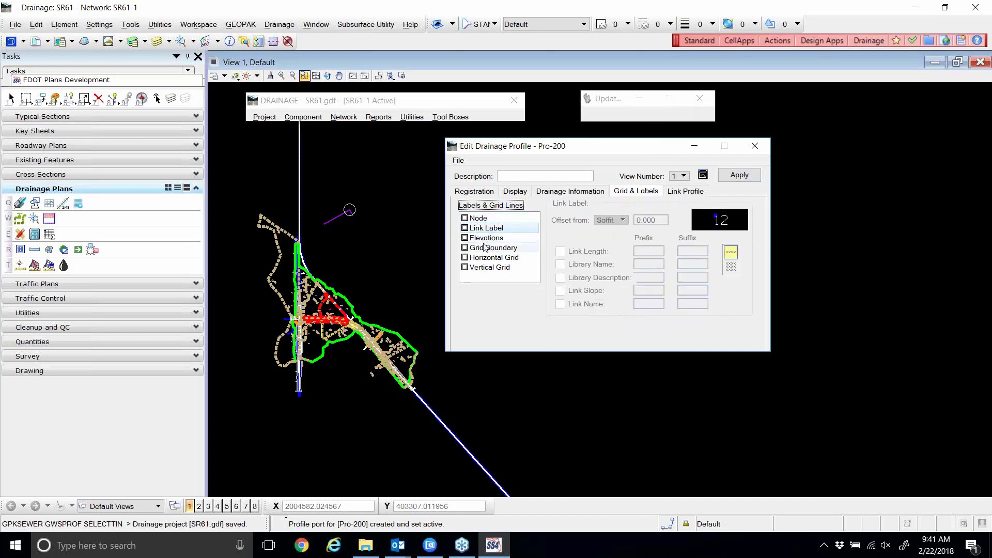
click(484, 238)
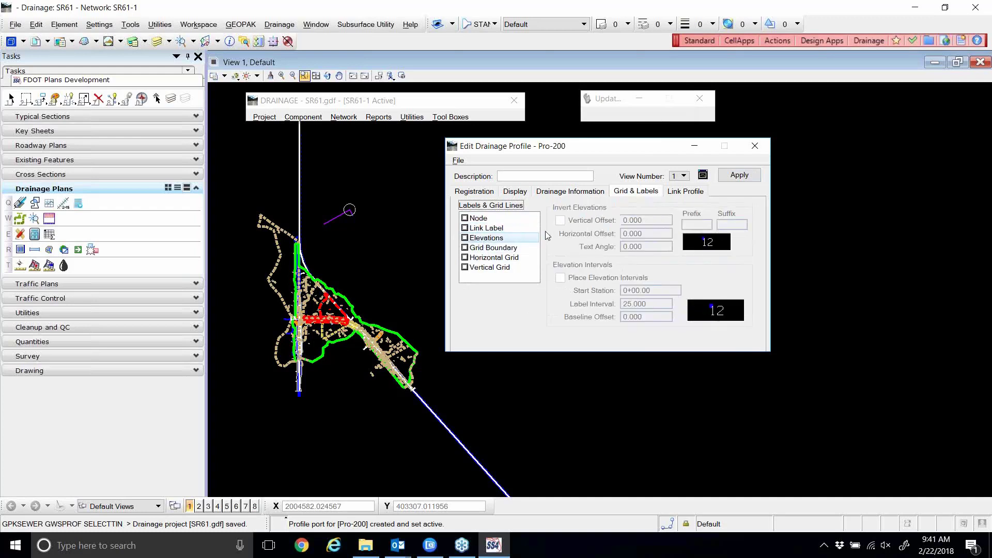
click(475, 220)
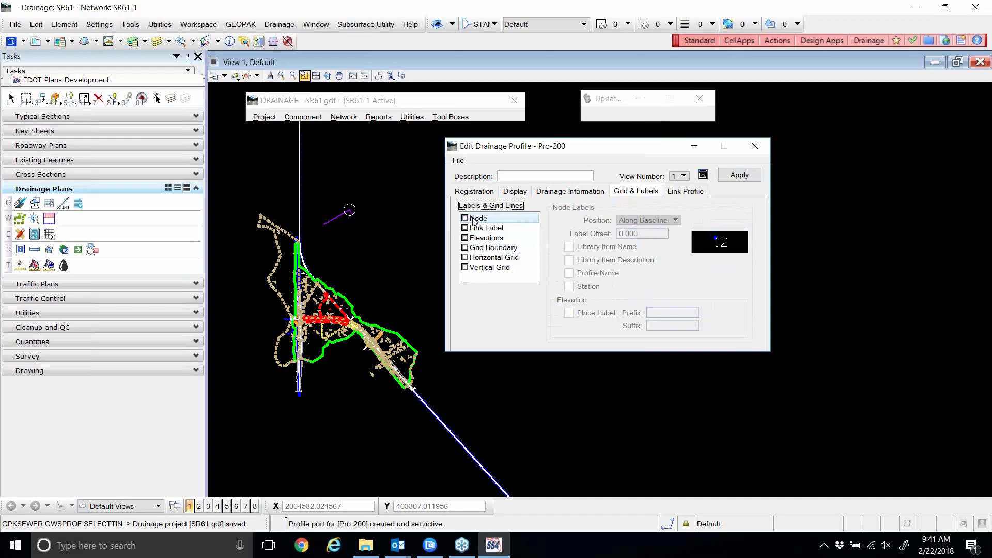
Enable Node, Link Label, Elevations, Grid Boundary, Horizontal Grid and Vertical Grid.
click(473, 221)
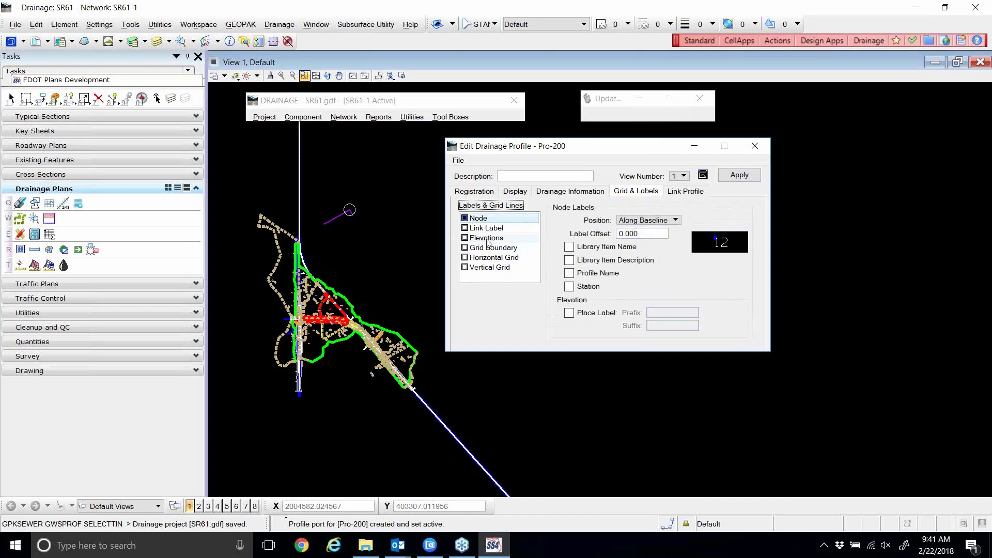
click(483, 228)
click(482, 228)
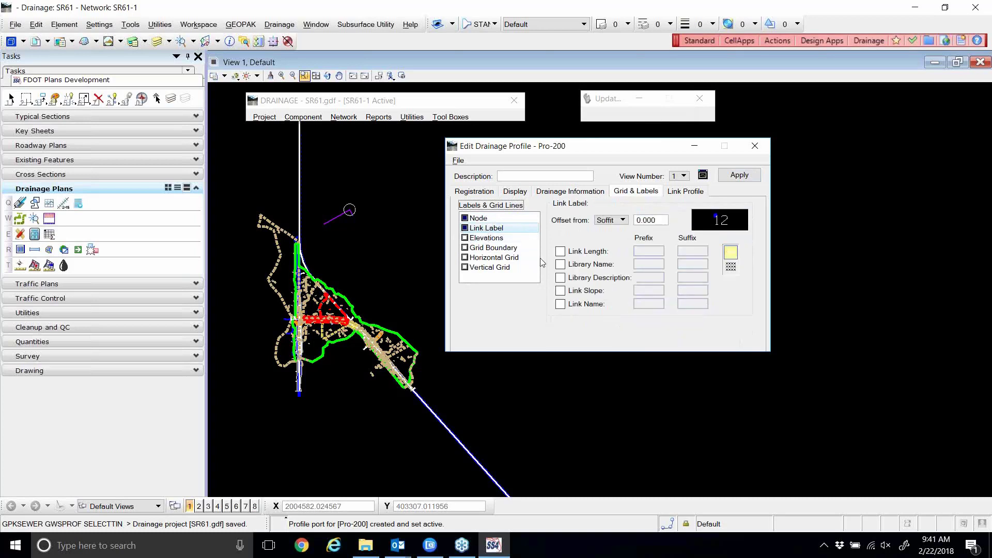
click(467, 241)
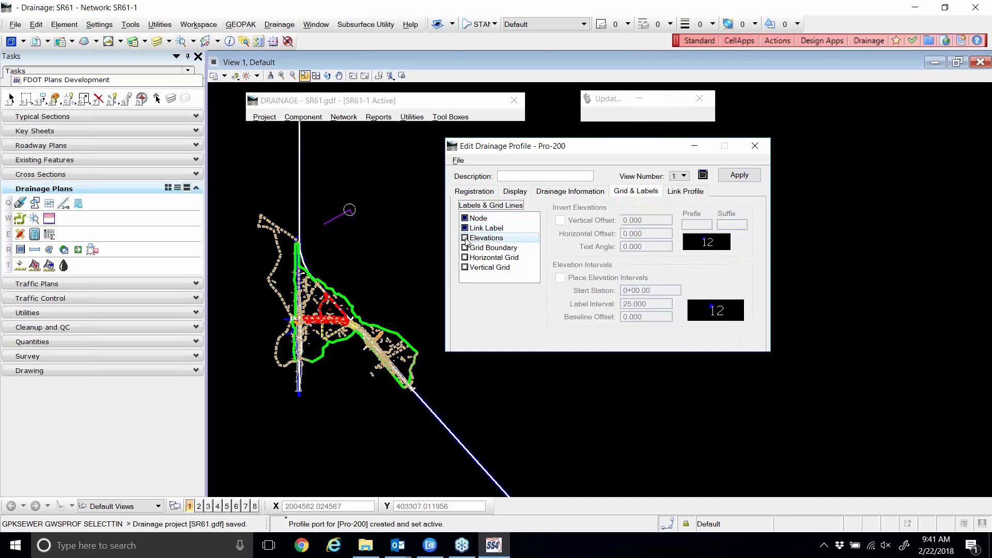
click(465, 238)
click(465, 248)
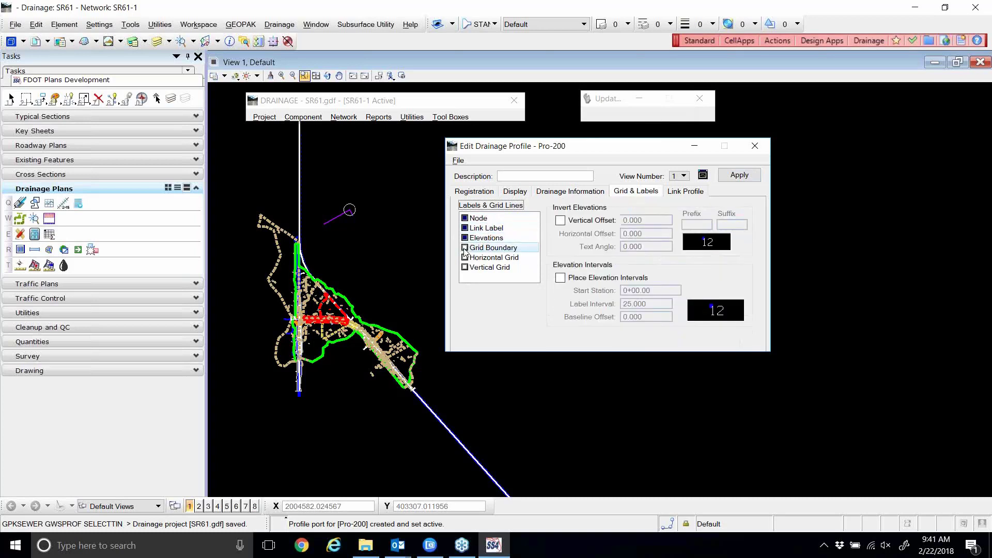
click(465, 248)
click(465, 257)
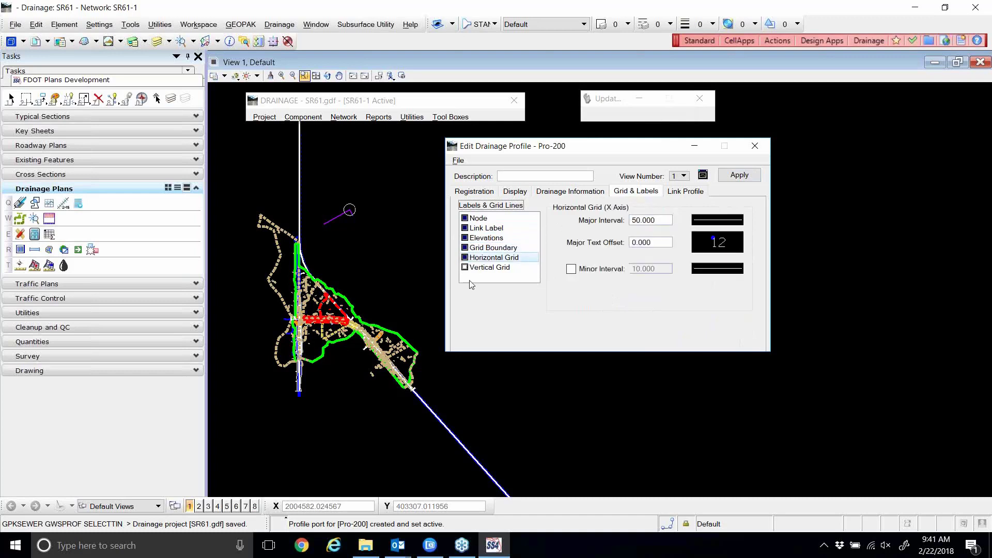
click(465, 268)
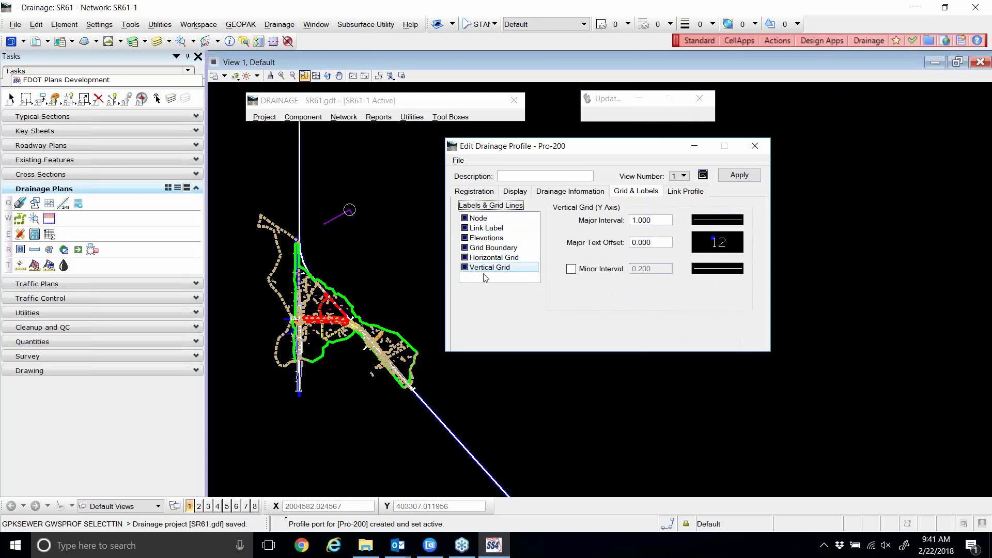
Uncheck Node, Link Label, Elevations, Grid Boundary, Horizontal Grid and Vertical Grid.
click(467, 219)
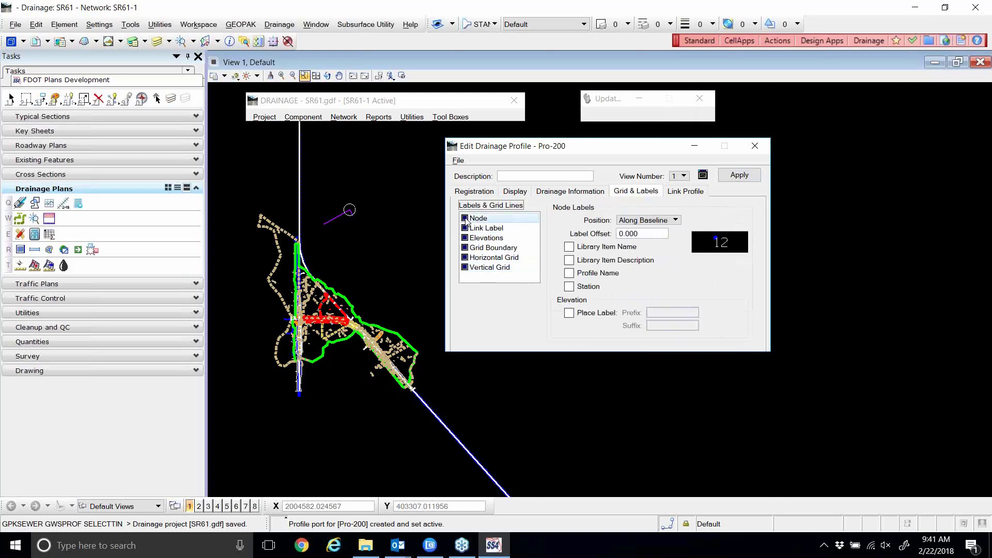
click(465, 219)
click(465, 229)
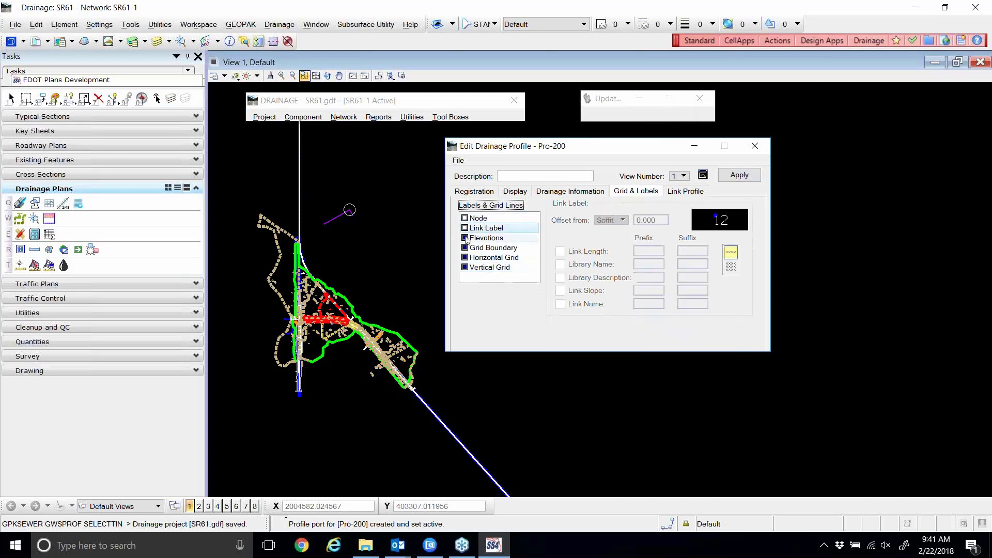
click(464, 239)
click(465, 248)
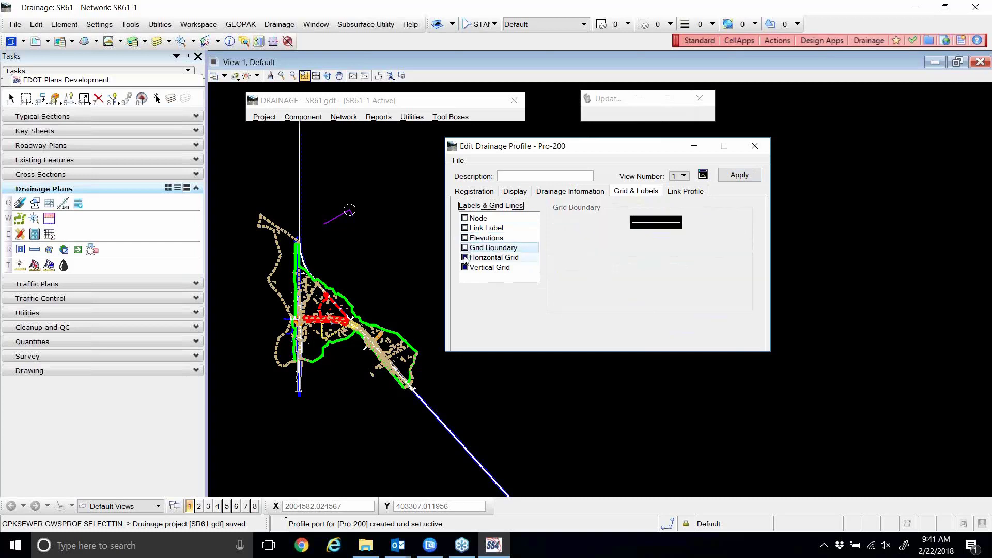
click(464, 257)
click(465, 268)
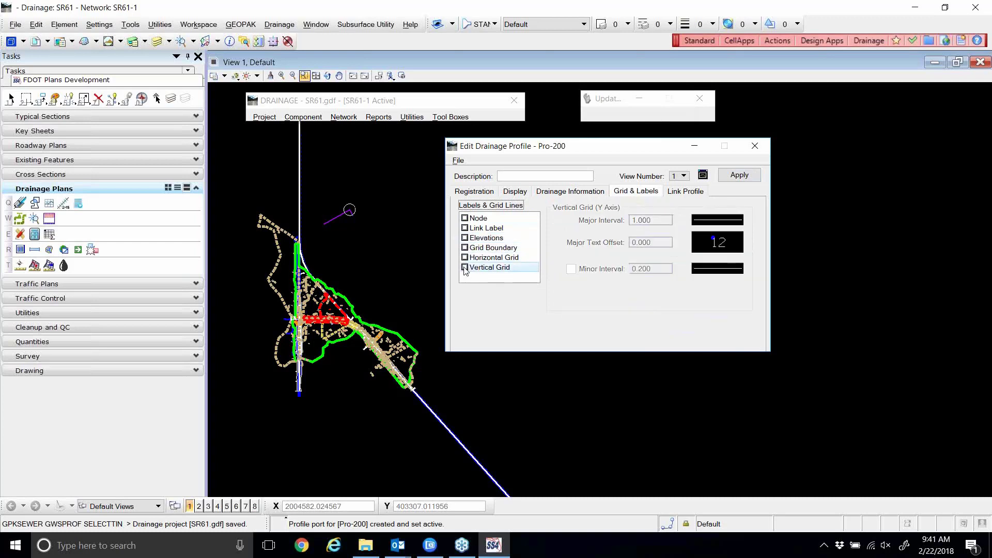
Recheck Node, Link Label, Elevations, Horizontal and Vertical Grid, then bring up the File menu.
click(464, 220)
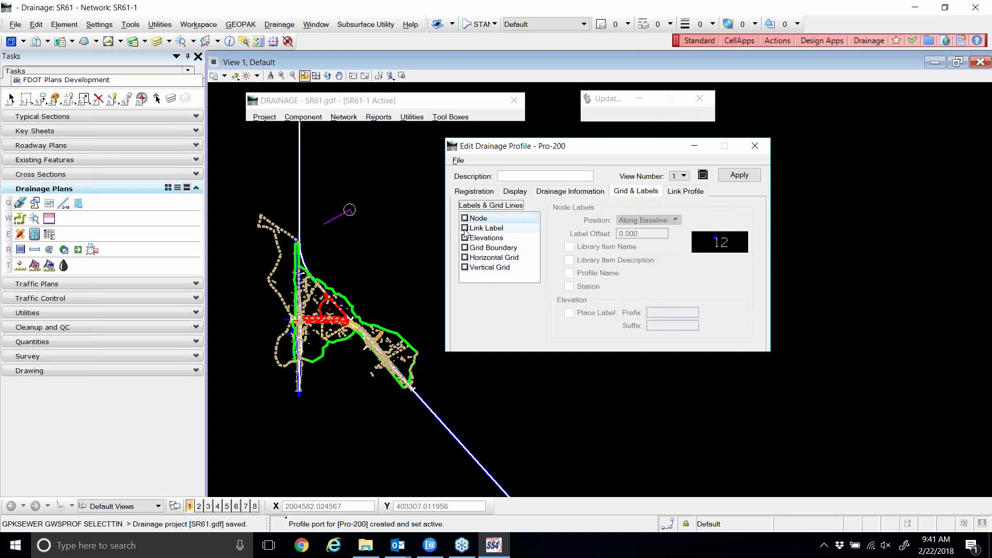
click(465, 231)
click(465, 240)
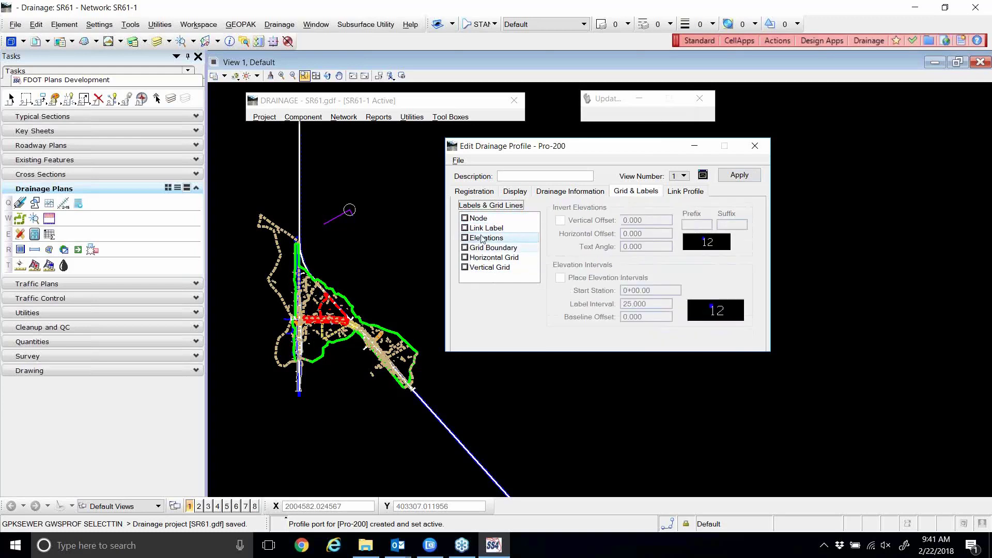
click(482, 220)
click(482, 229)
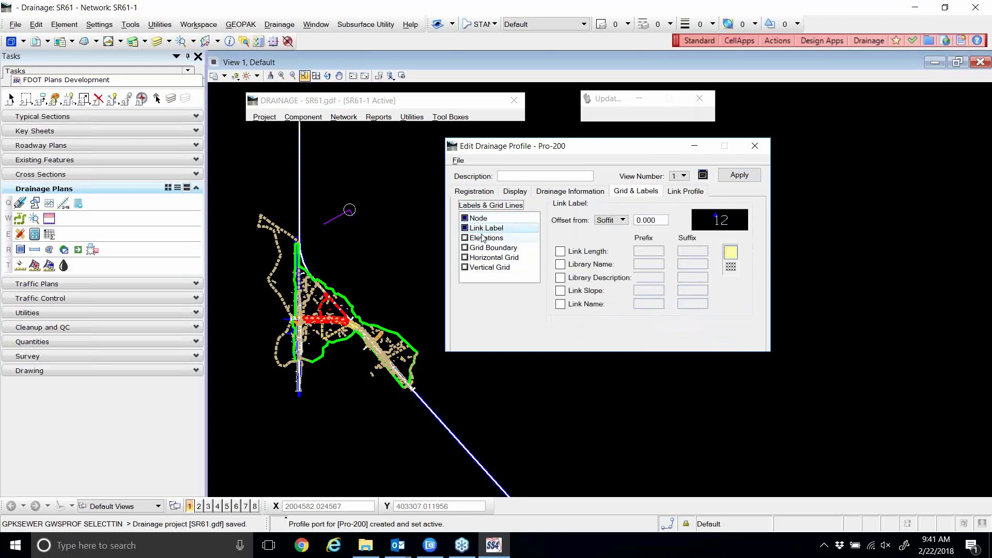
click(484, 238)
click(486, 258)
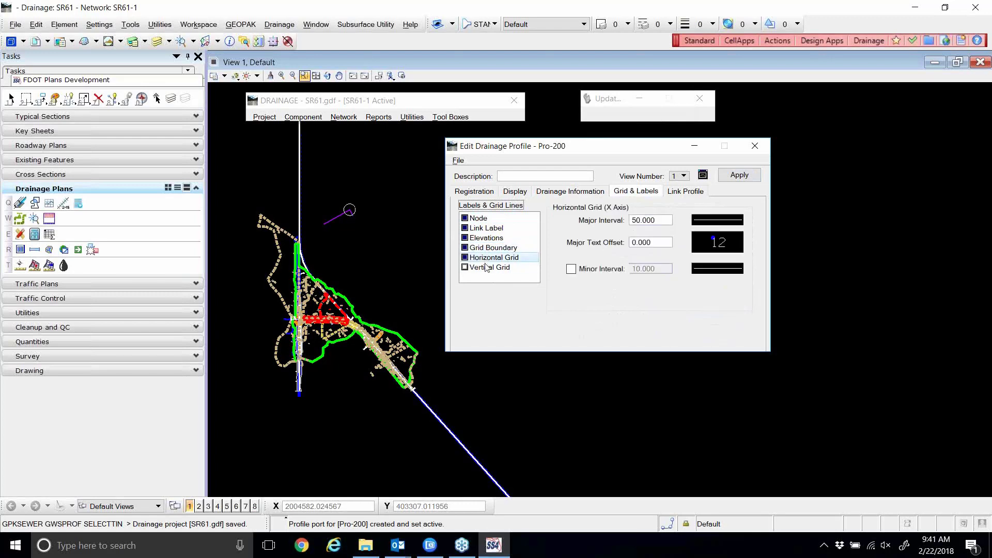
click(488, 267)
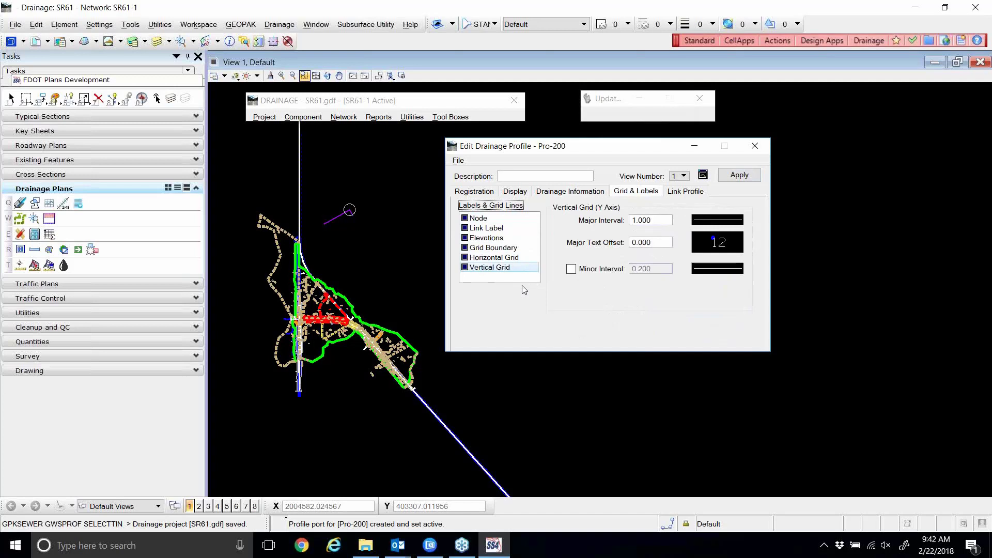
click(458, 161)
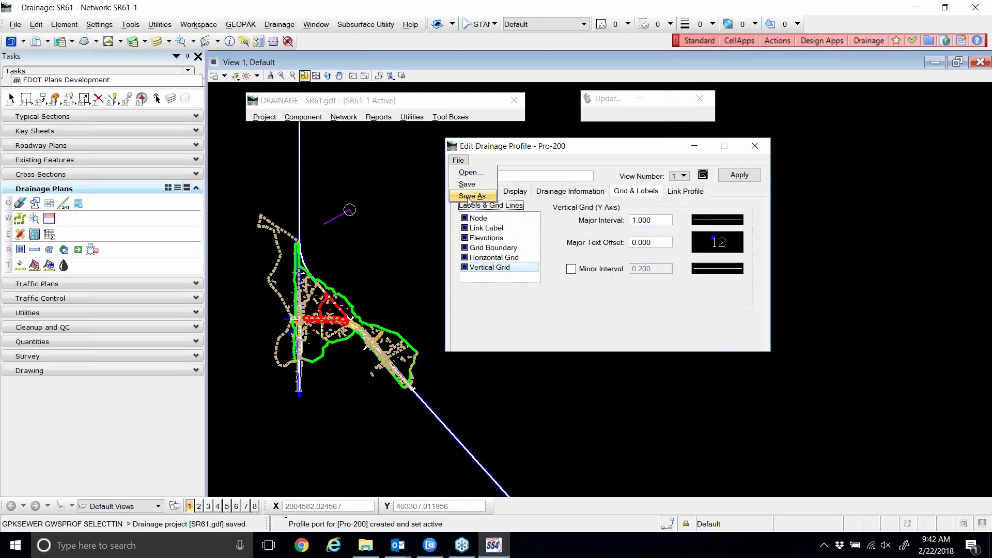
Add Library Item Name to the node labels and accept the label text settings.
click(560, 150)
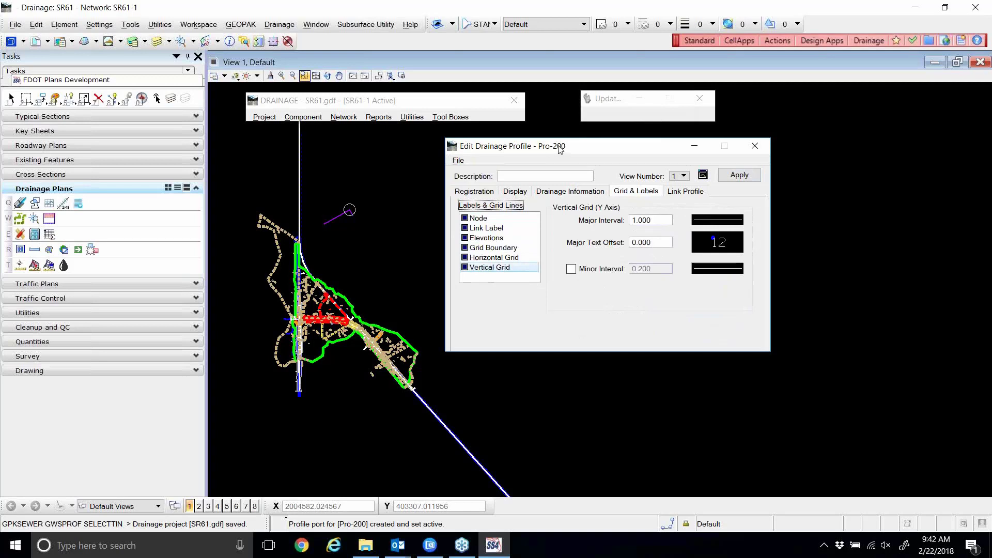
click(491, 219)
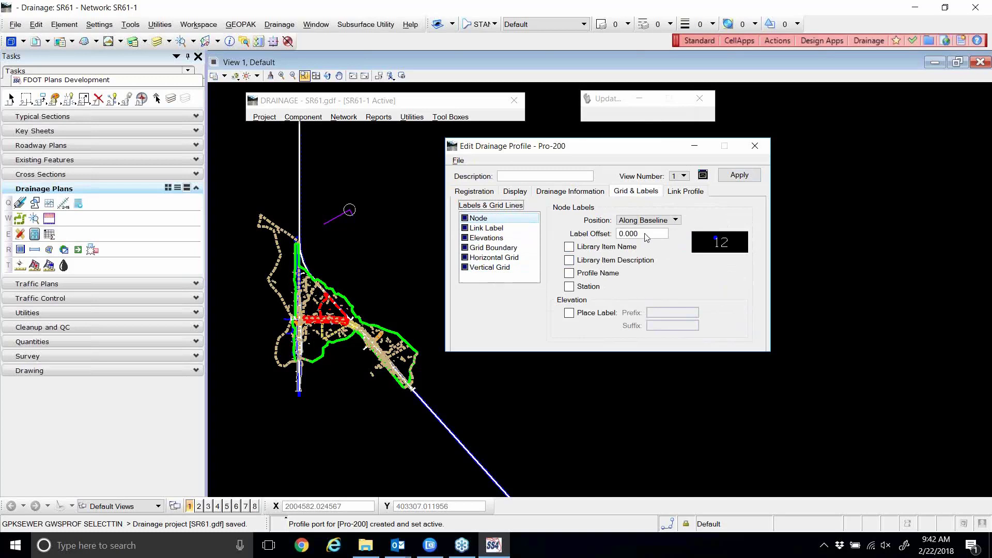
click(574, 249)
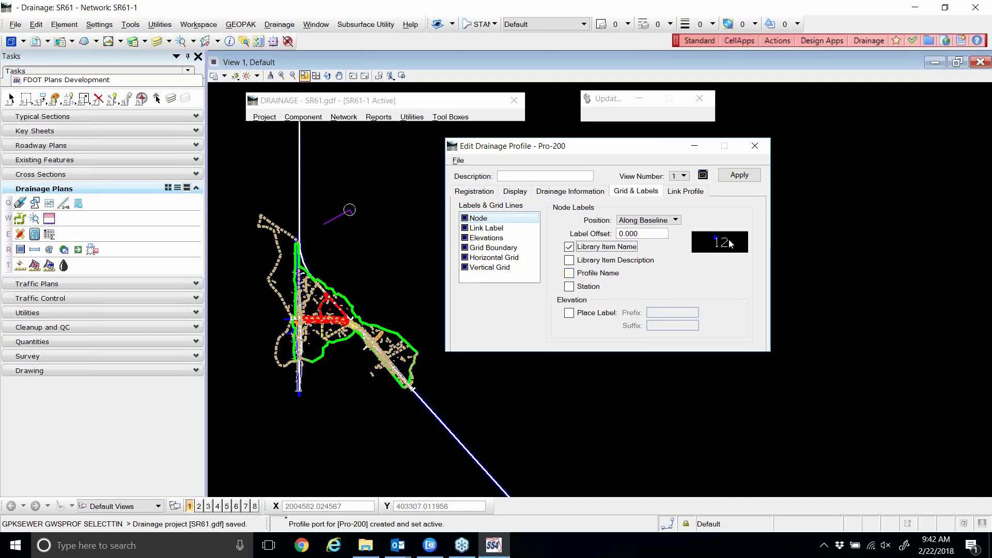
click(730, 244)
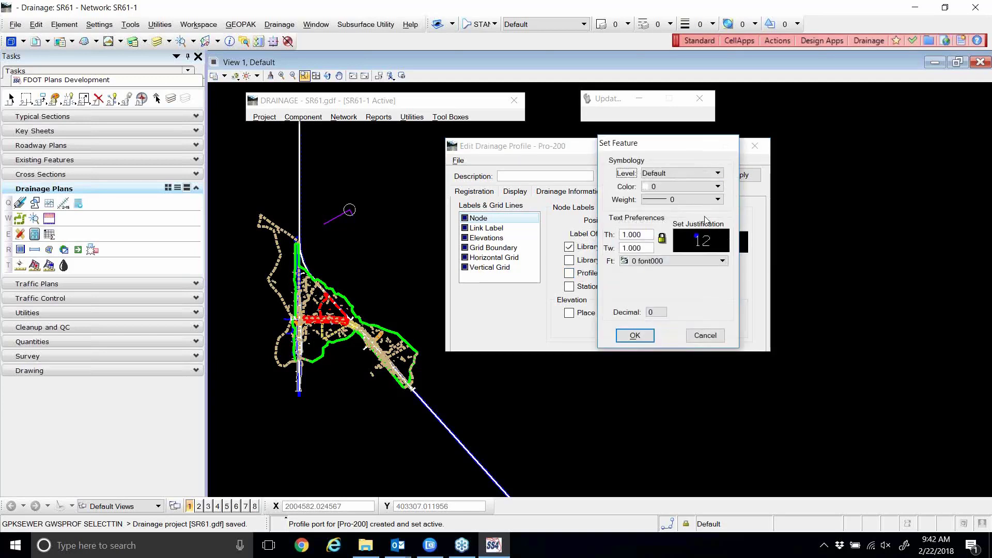
click(634, 337)
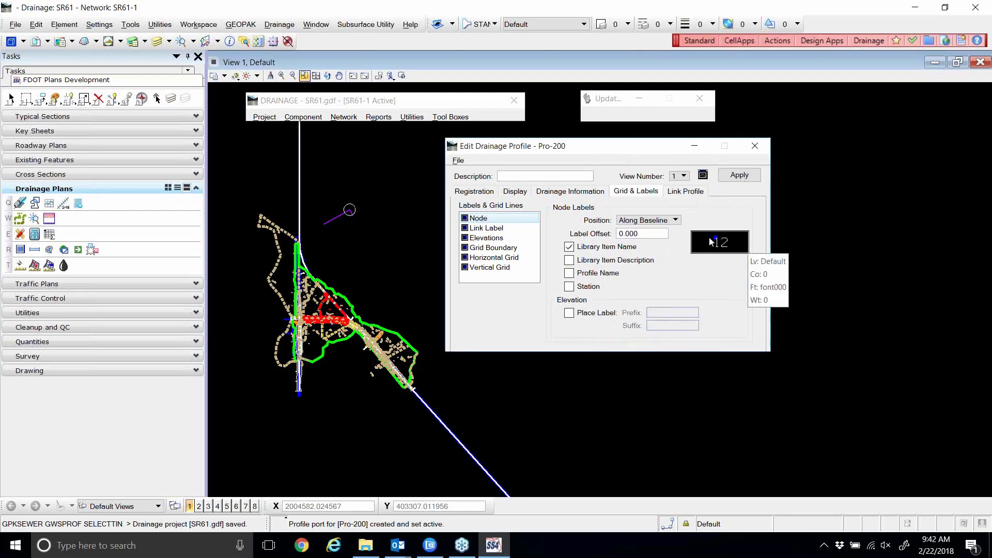
click(480, 228)
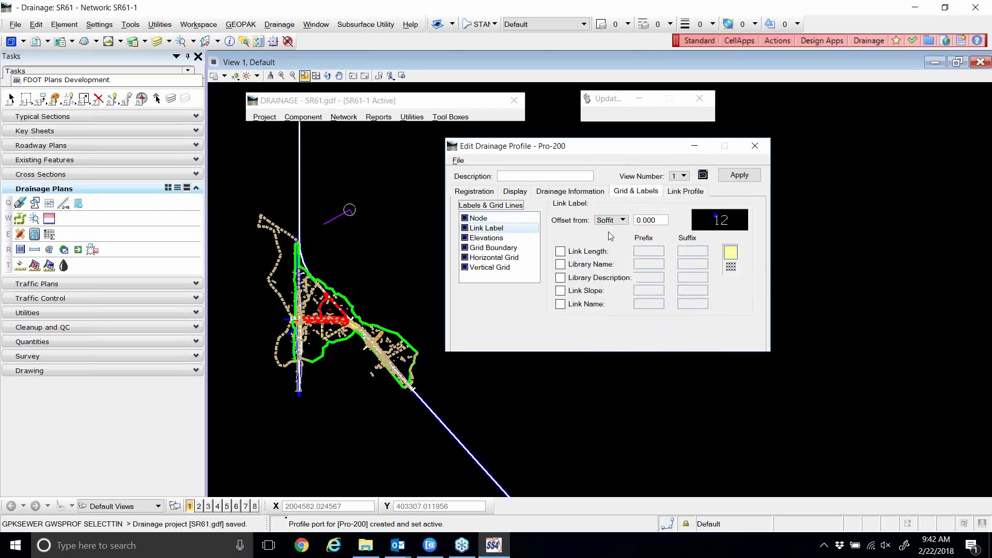
Label Pro-200 links with length, library name, slope and link name, stacked.
click(563, 253)
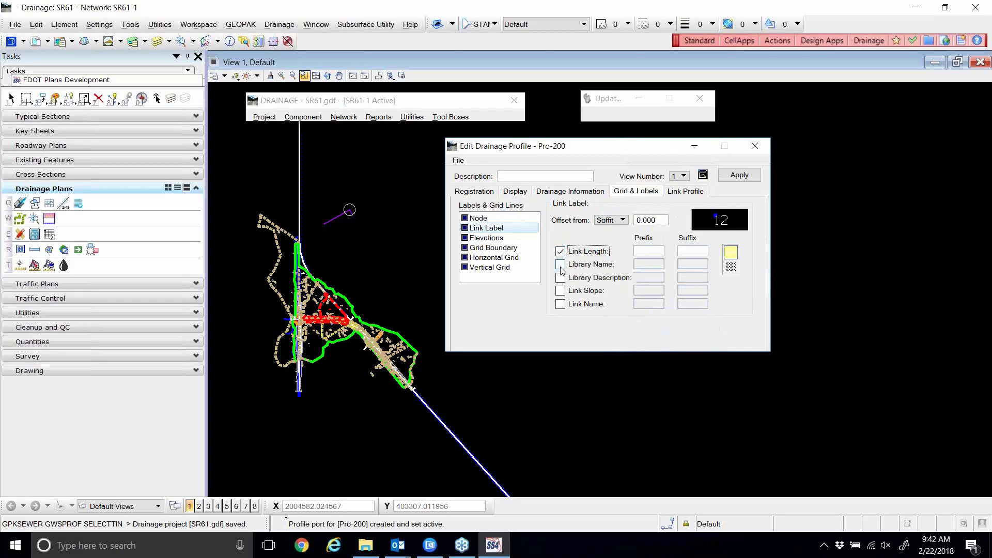
click(560, 265)
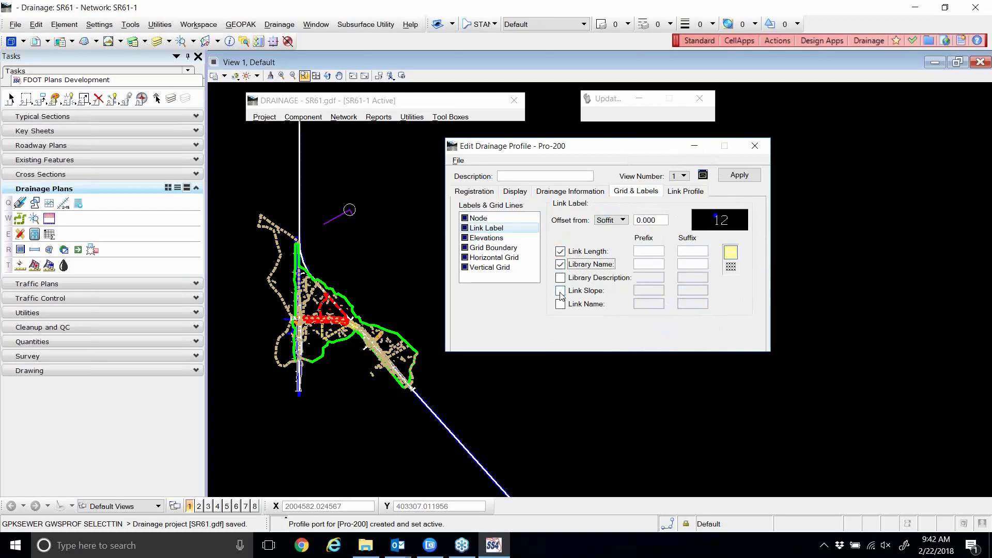
click(560, 291)
click(560, 304)
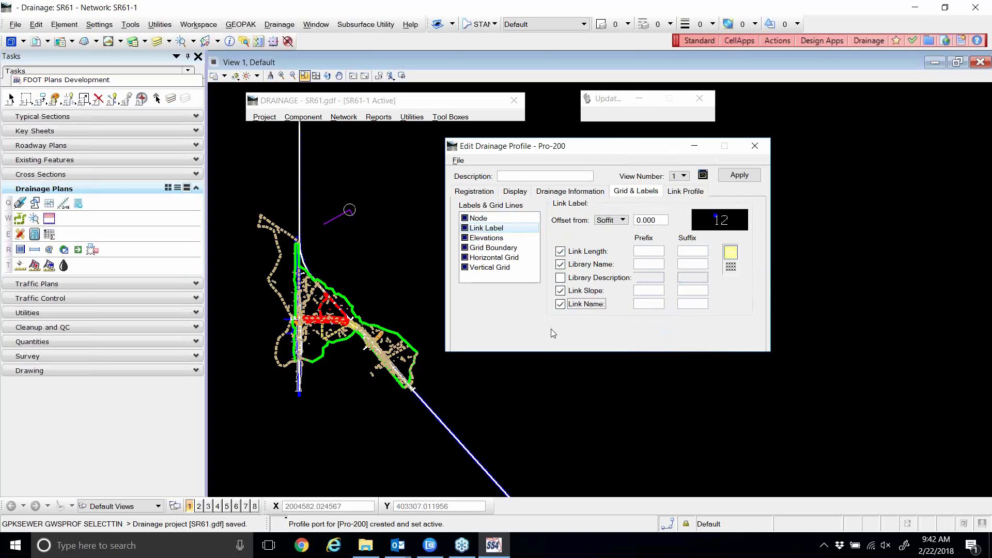
click(731, 267)
click(738, 268)
click(501, 241)
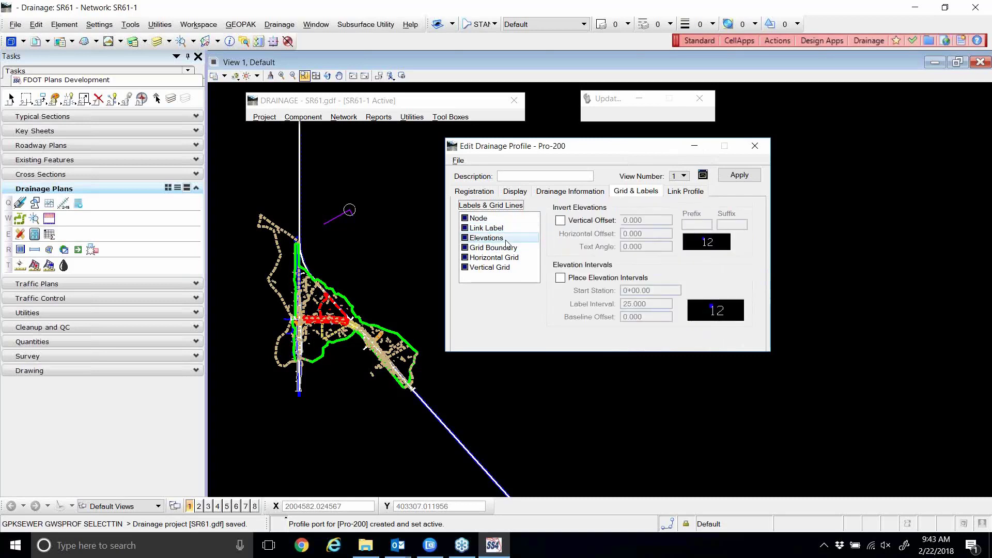
Turn on the 0.000 vertical offset for invert elevation labels.
click(560, 220)
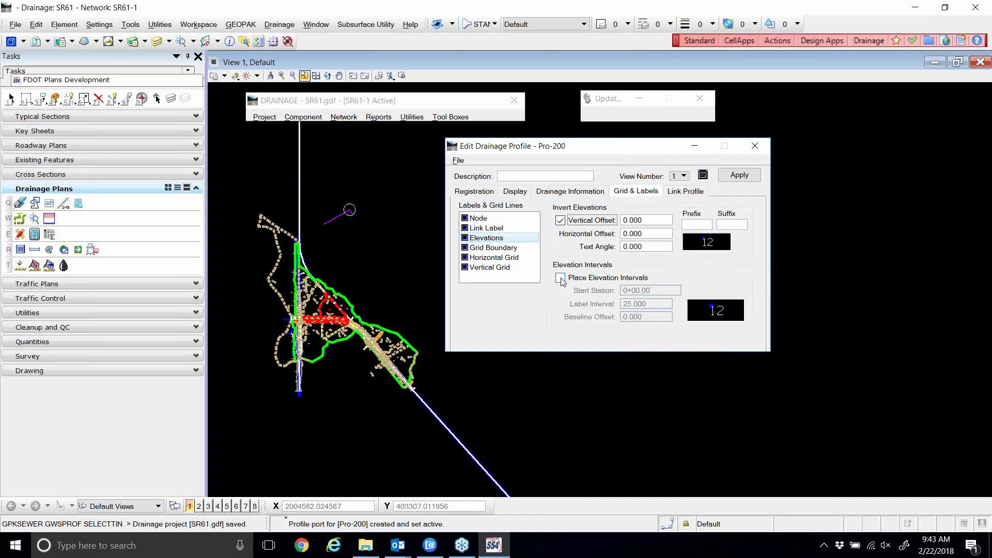
click(561, 221)
click(560, 221)
Give the profile's grid boundary a heavier line weight of 2.
click(498, 249)
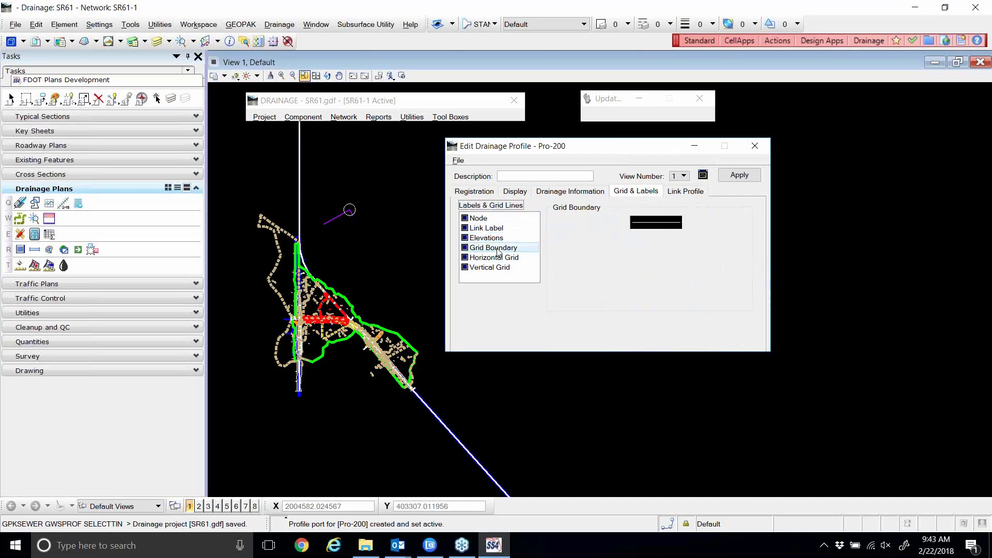
click(657, 223)
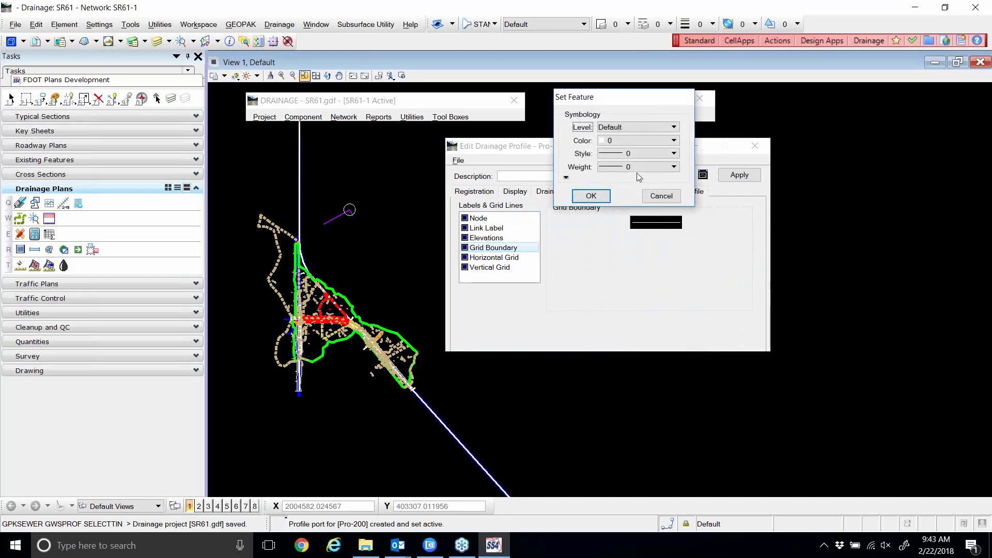
click(637, 168)
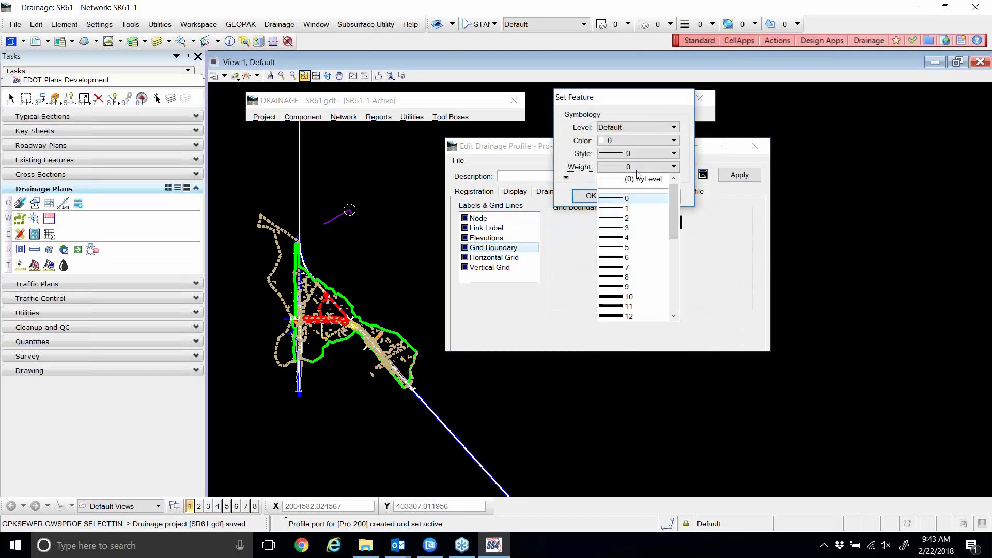
click(618, 209)
click(590, 195)
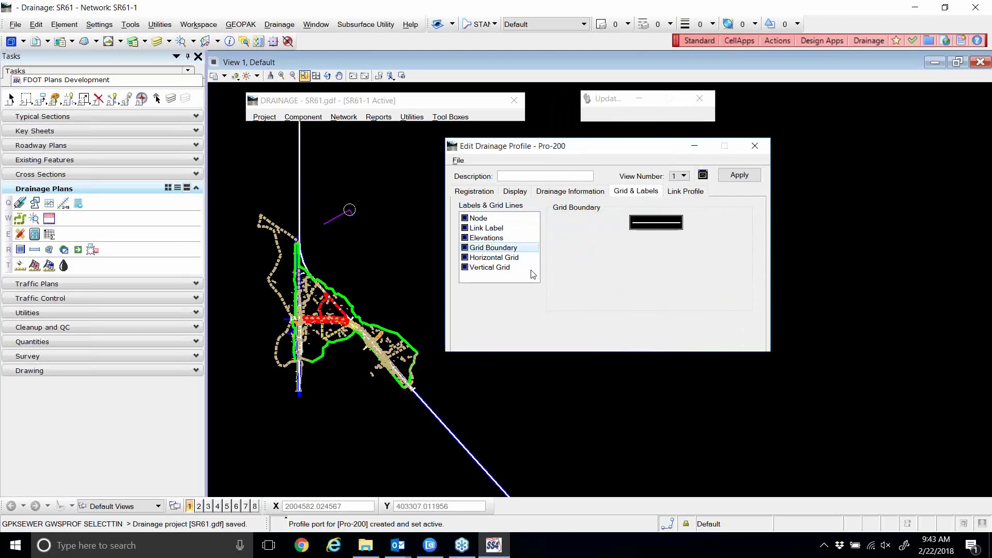
click(517, 259)
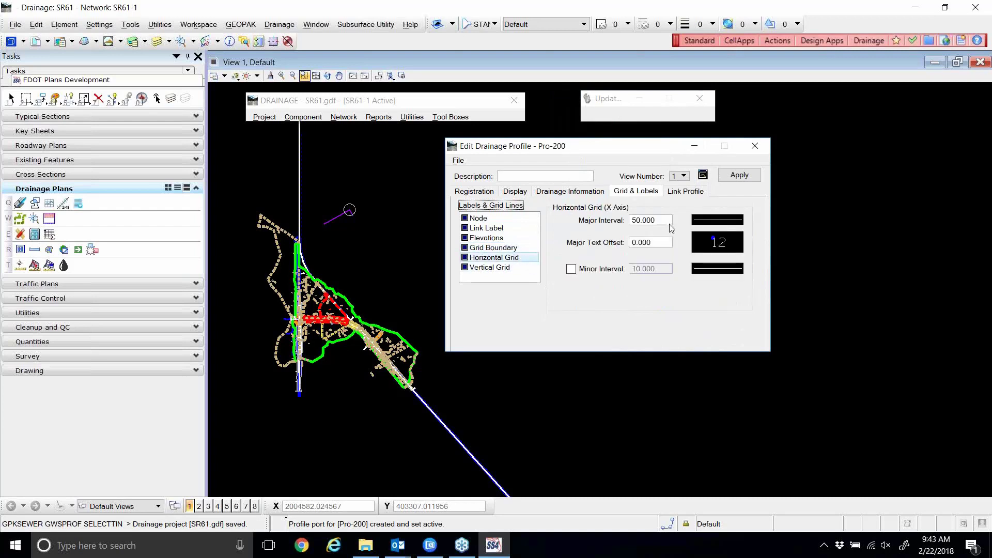
Turn on horizontal minor grid lines and set the vertical grid to 5.000 major, 1.000 minor.
click(582, 271)
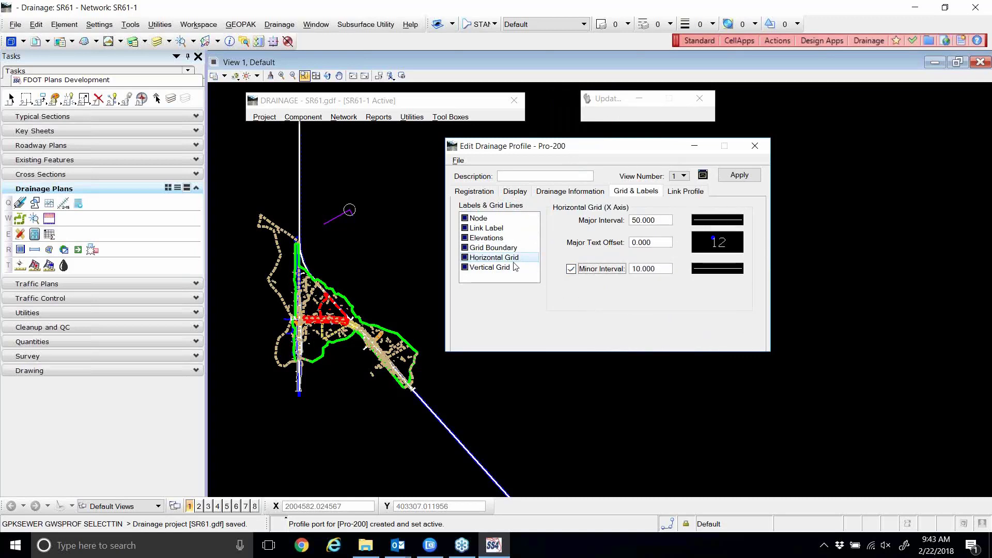
click(496, 267)
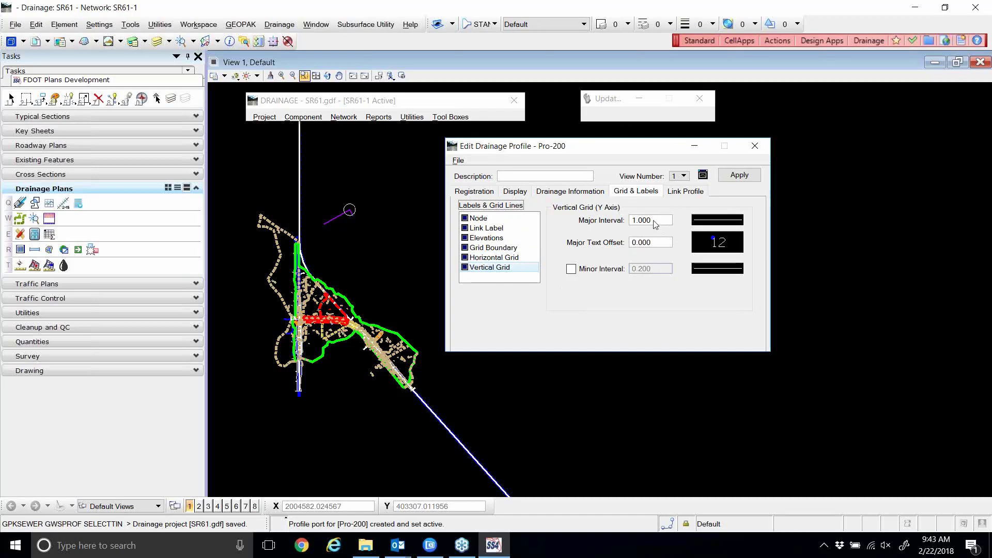
click(600, 222)
text(5)
click(580, 270)
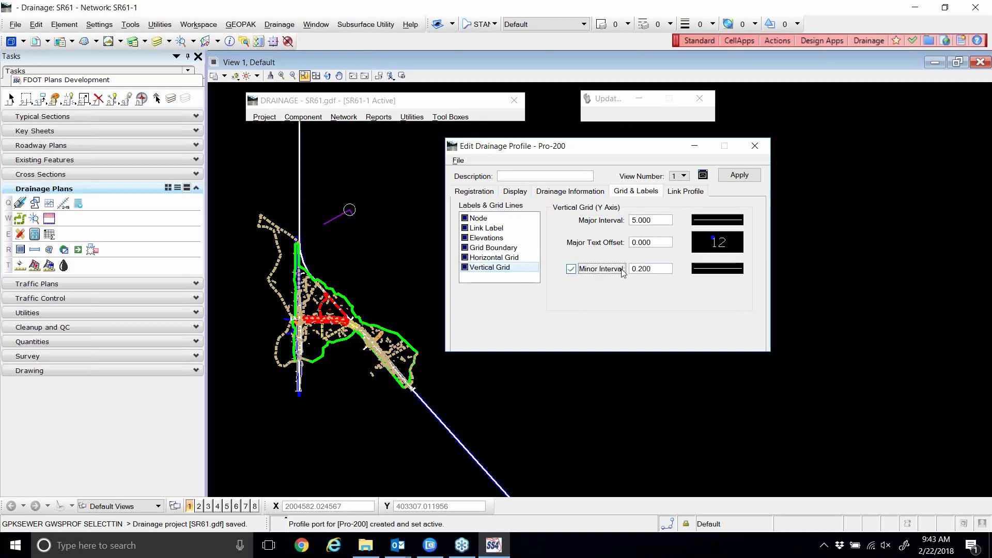
click(613, 273)
text(1)
key(Tab)
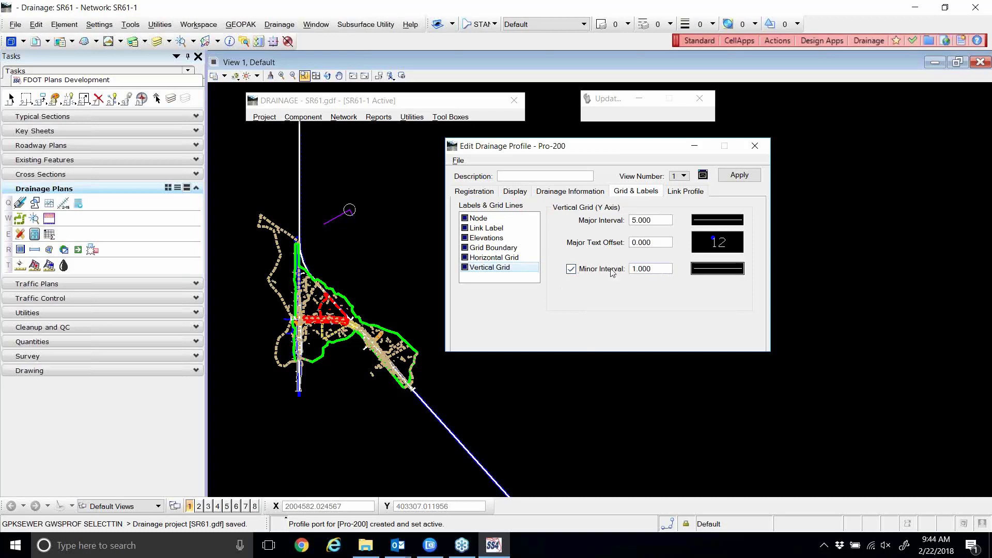
click(687, 192)
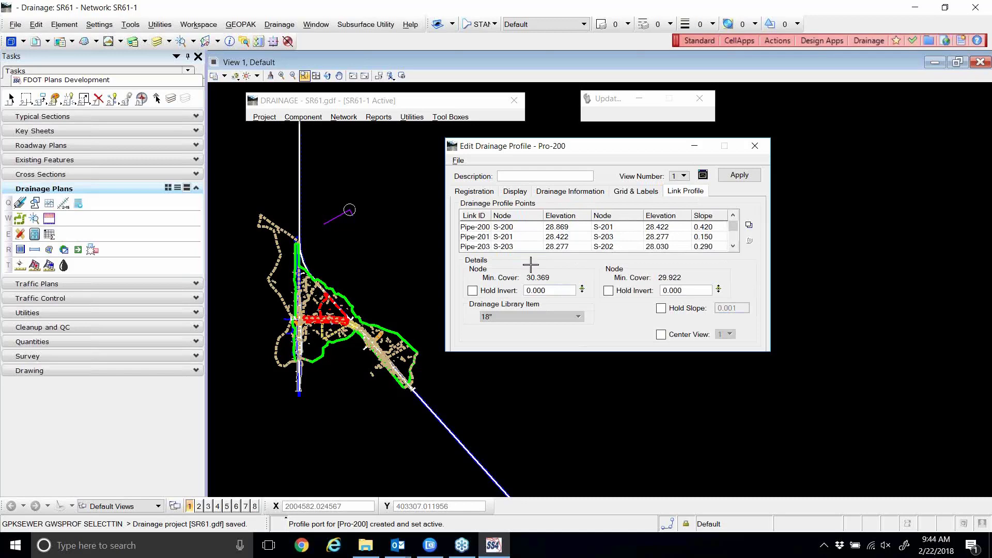
Store the current Pro-200 label and grid settings as Profile.ppf in the drainage folder.
click(458, 160)
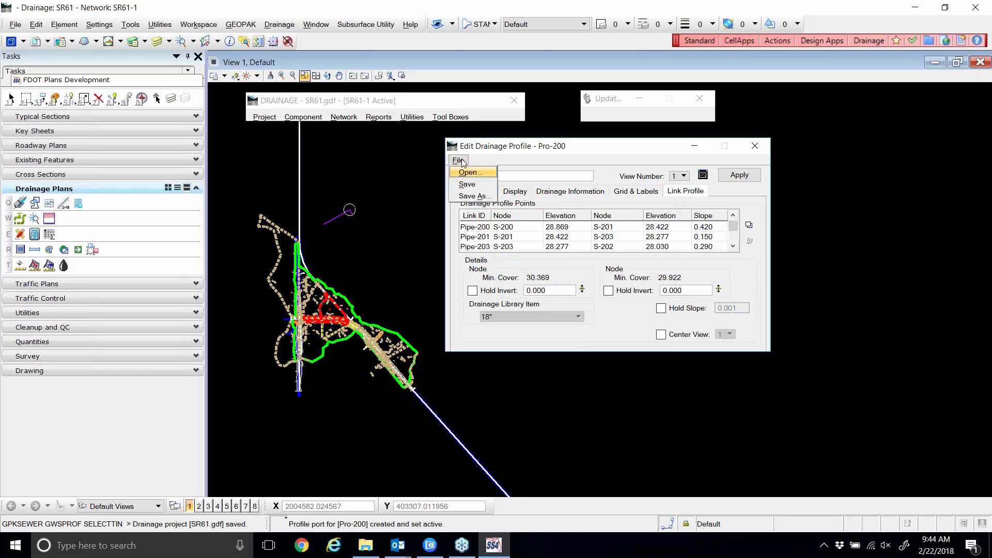
click(474, 198)
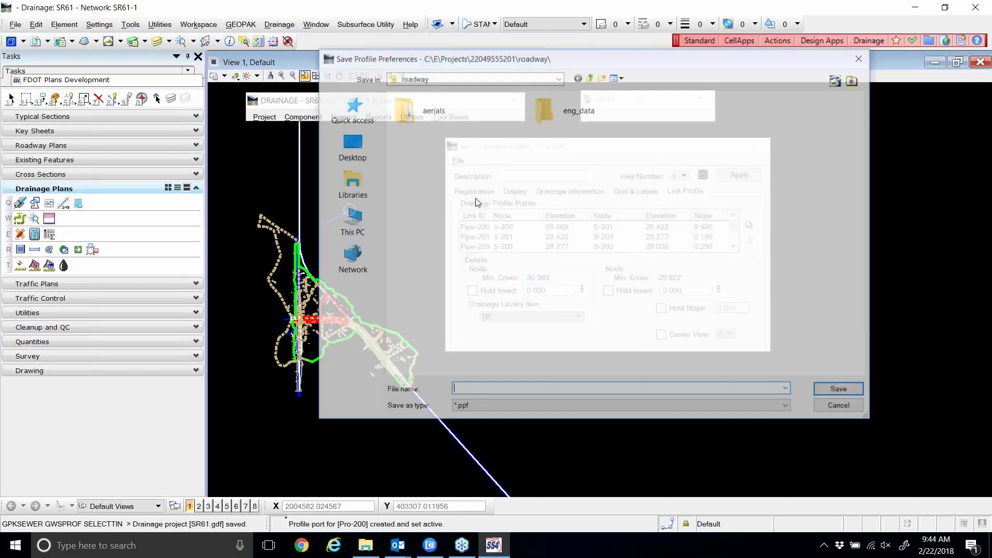
click(590, 76)
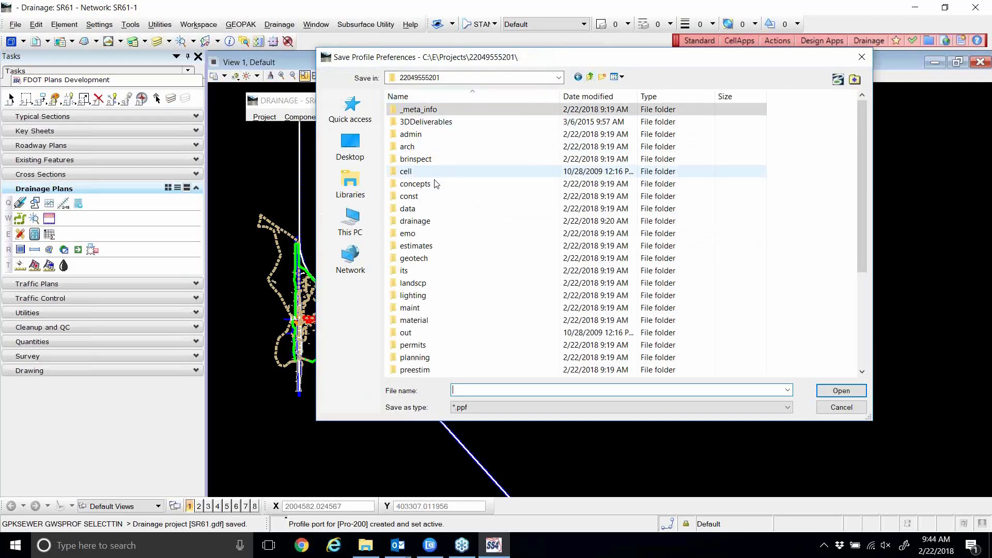
double_click(417, 221)
click(472, 391)
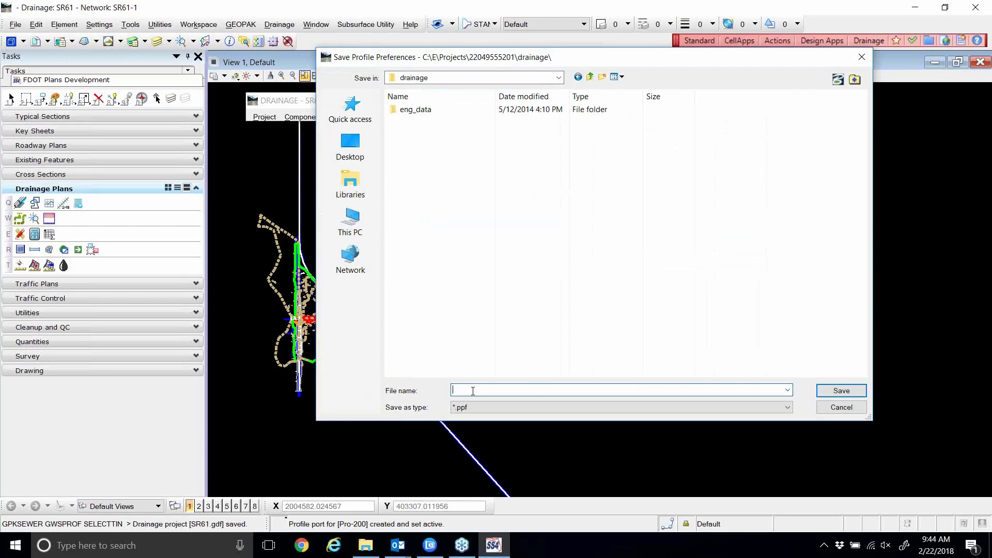
text(Profile)
drag(476, 58, 466, 61)
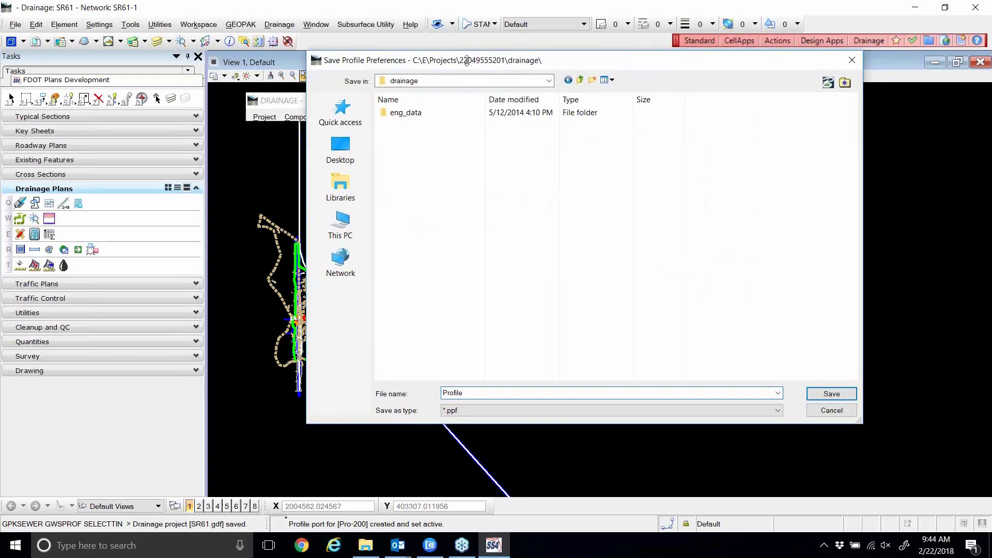
click(821, 394)
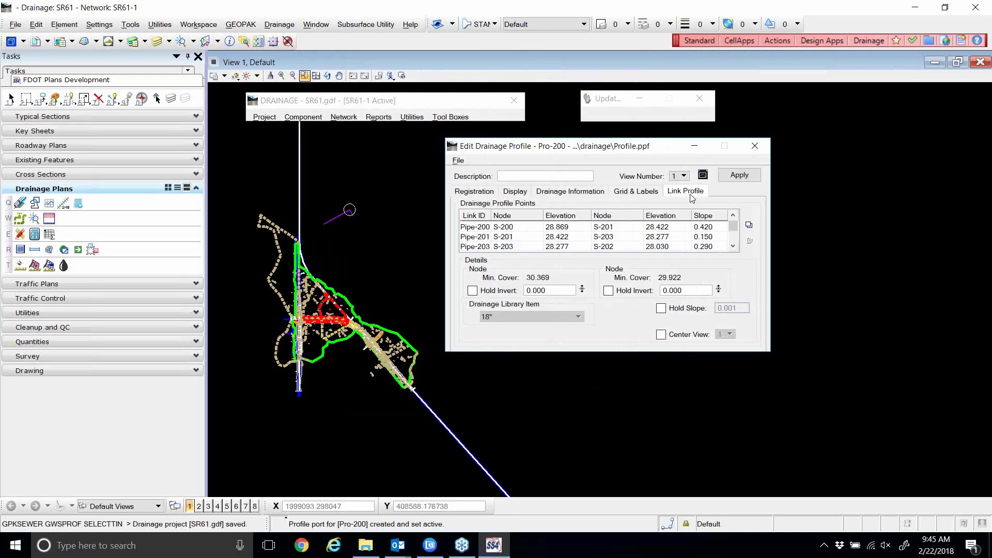
Update Pro-200 with the new settings and move the profile editor aside.
click(738, 175)
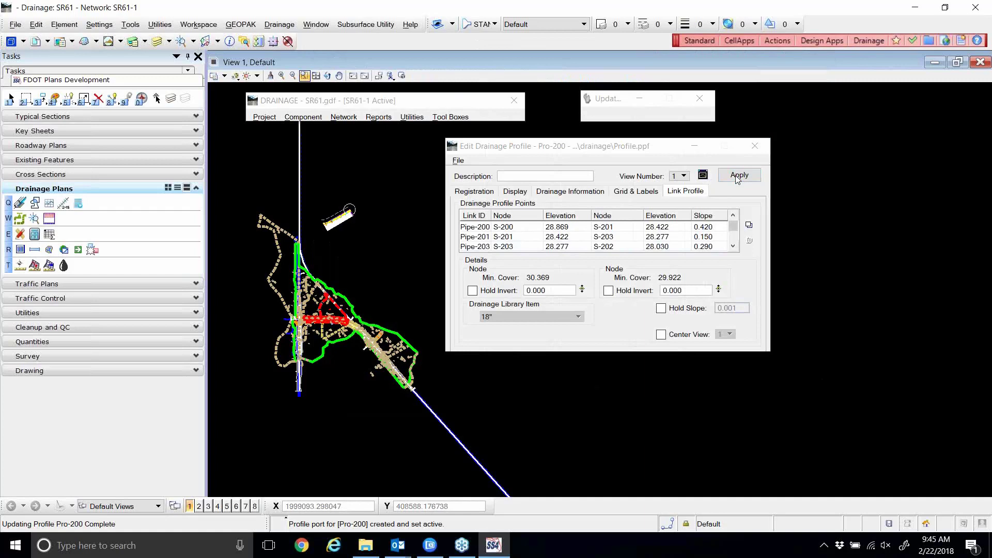
drag(581, 150, 672, 157)
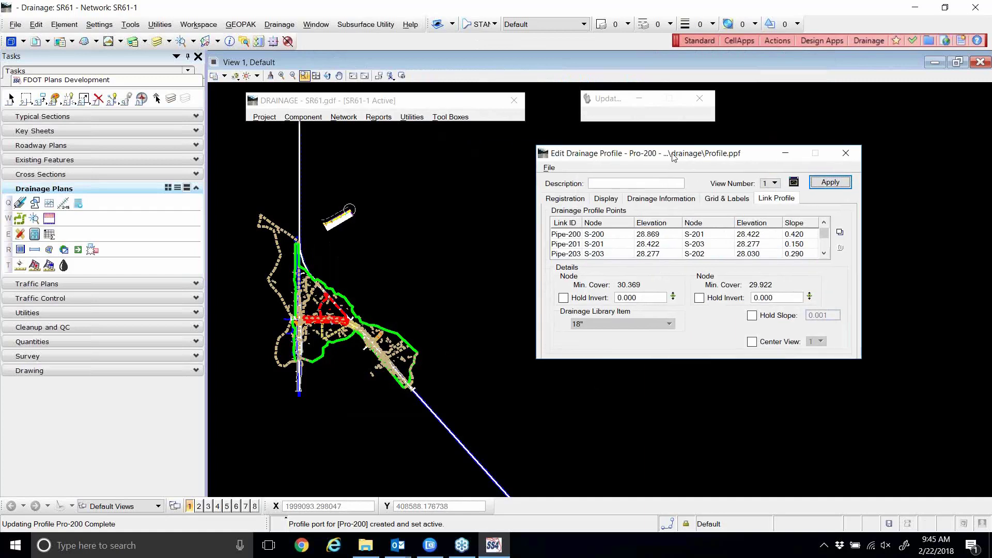
click(794, 183)
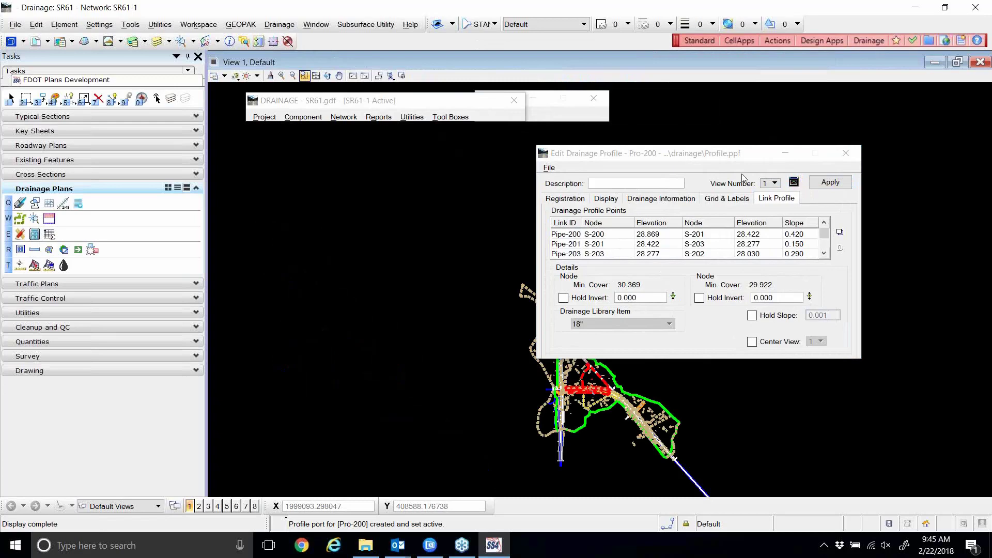
drag(680, 159, 460, 50)
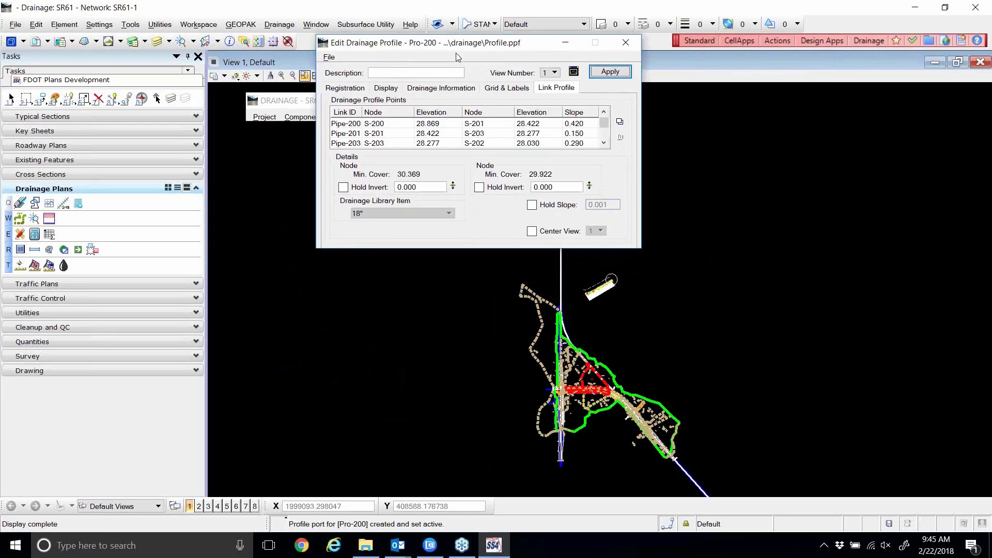
Zoom View 1 onto SR 61 around stations 702–706, showing S-200 through S-207.
scroll(571, 305, up, 5)
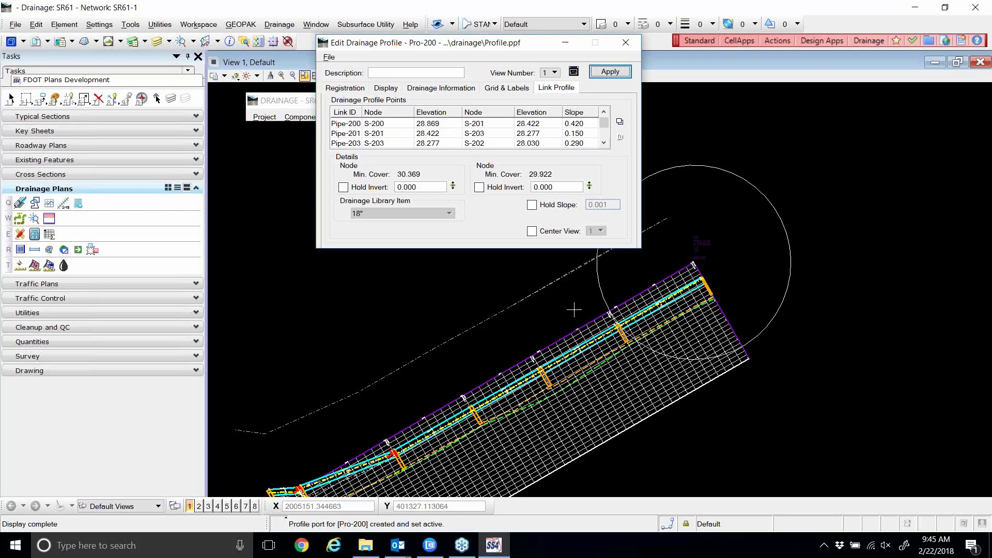
scroll(726, 313, down, 2)
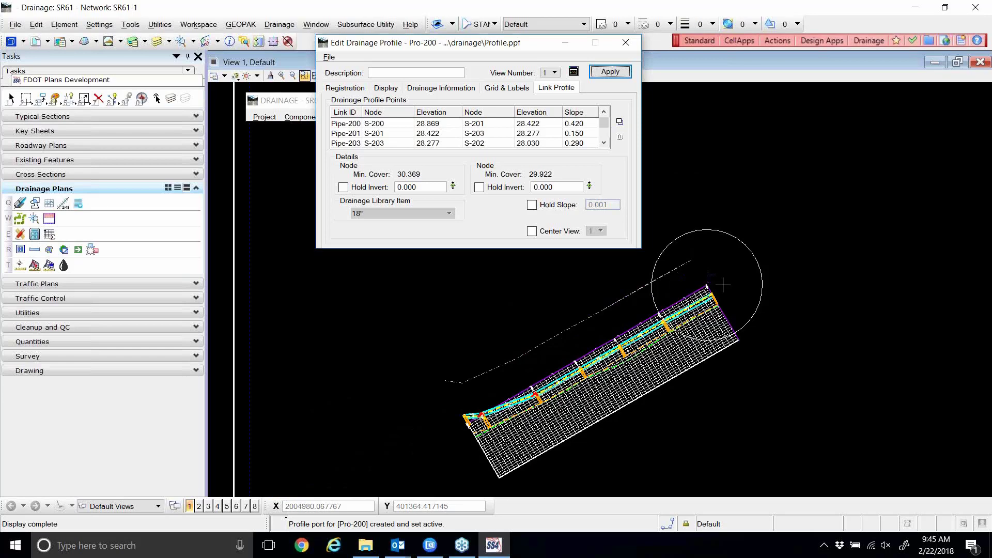
drag(491, 51, 663, 60)
scroll(340, 297, down, 3)
scroll(340, 297, down, 3)
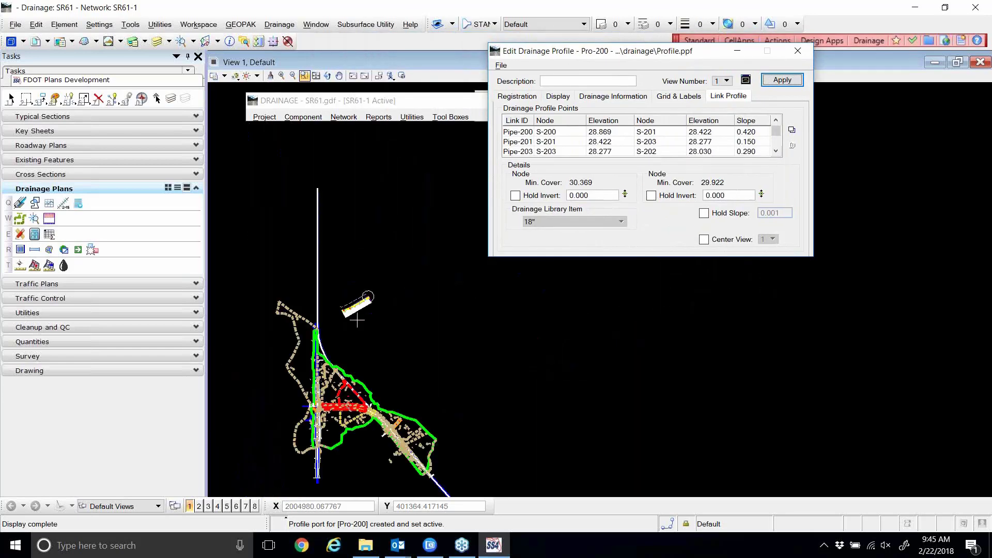
scroll(314, 413, up, 6)
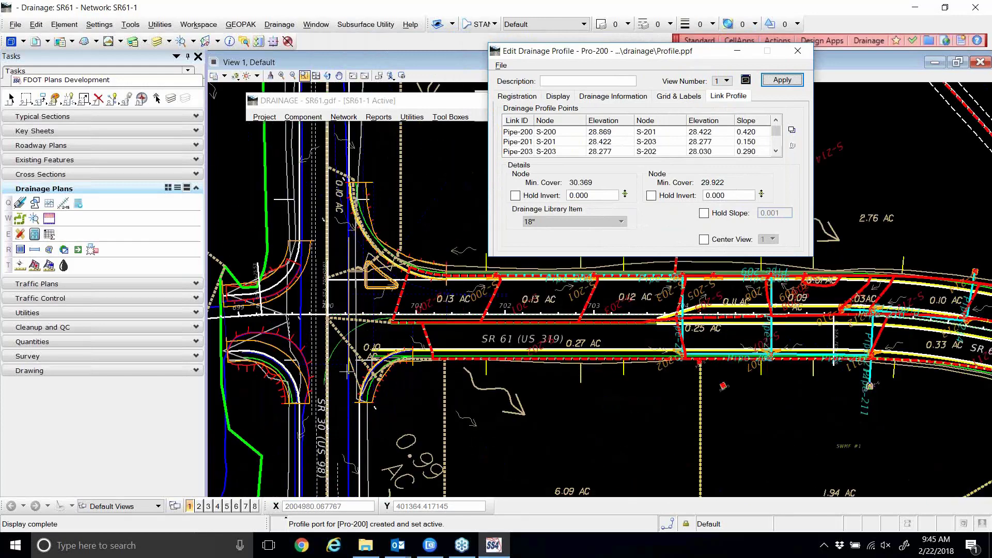
scroll(493, 297, up, 2)
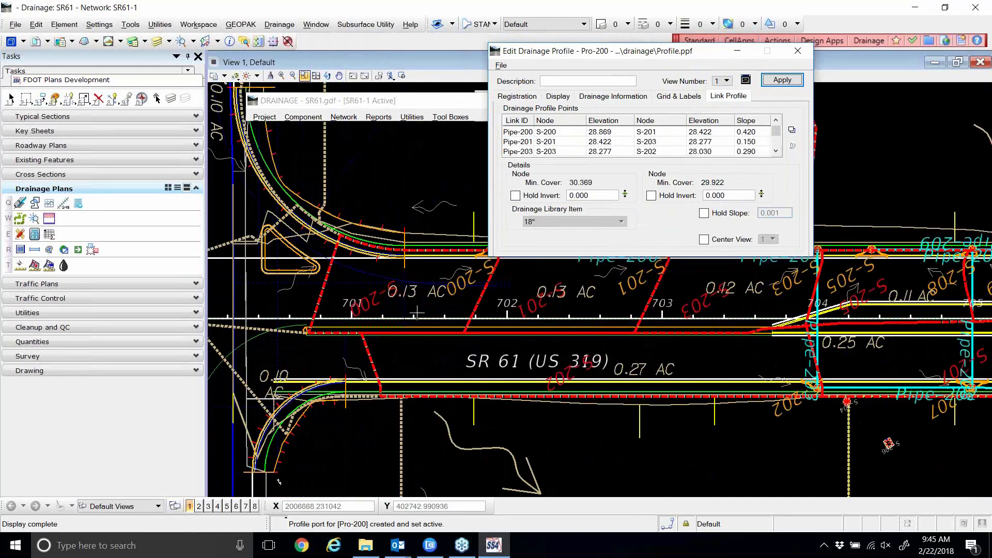
scroll(583, 335, down, 3)
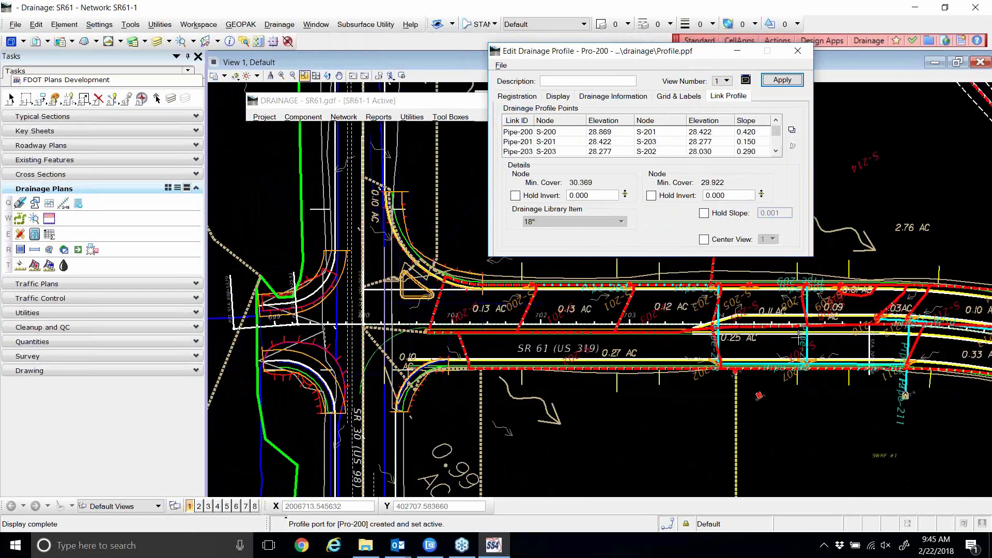
scroll(884, 335, up, 3)
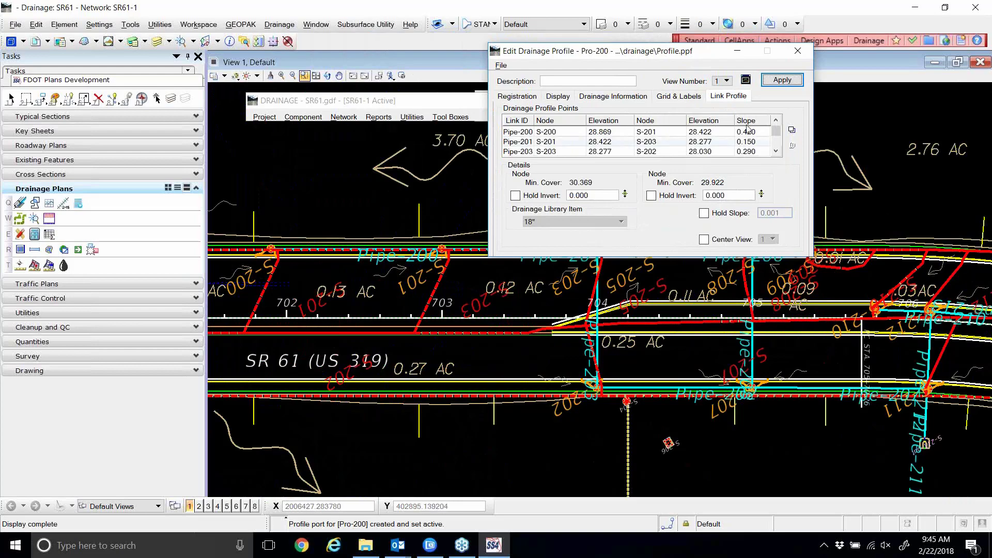
Center Pro-200 in the view, set view rotation to Unrotated, and zoom to Pipe-200's start.
click(745, 80)
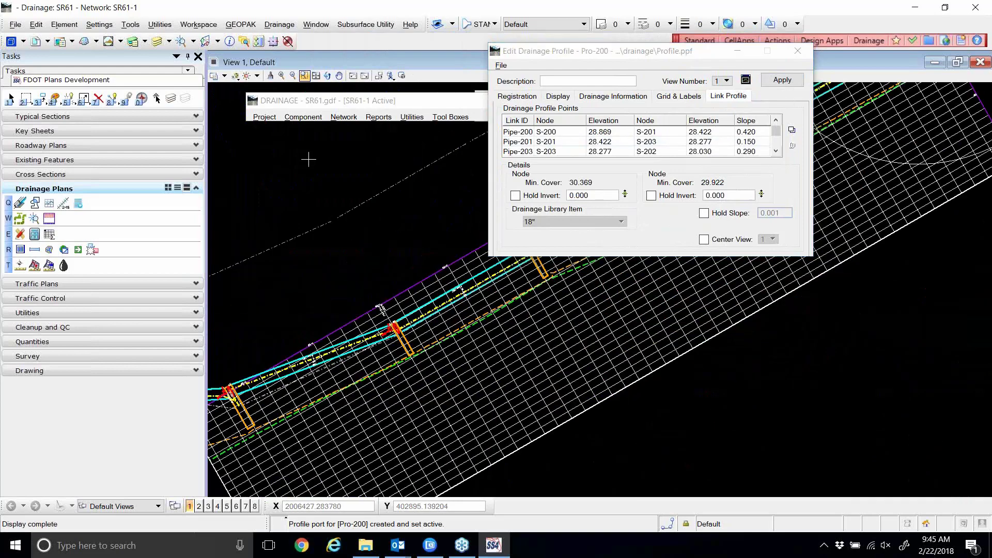
click(327, 76)
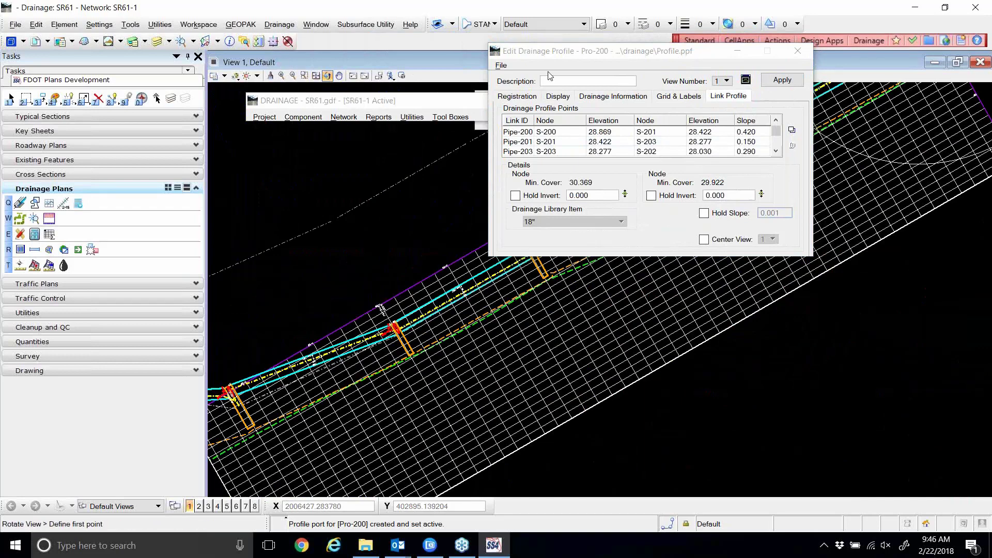
drag(570, 54, 663, 155)
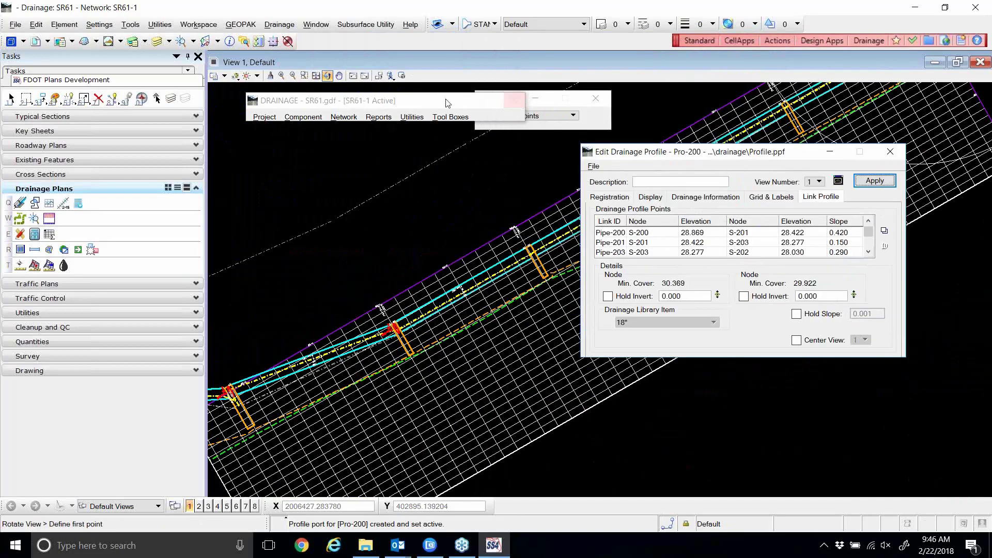
click(589, 115)
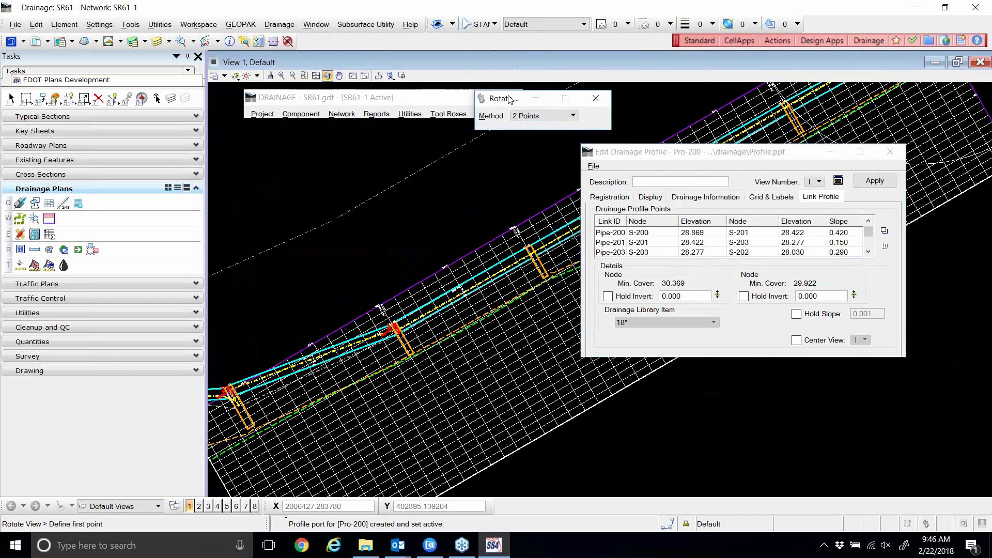
drag(490, 102, 312, 141)
click(371, 155)
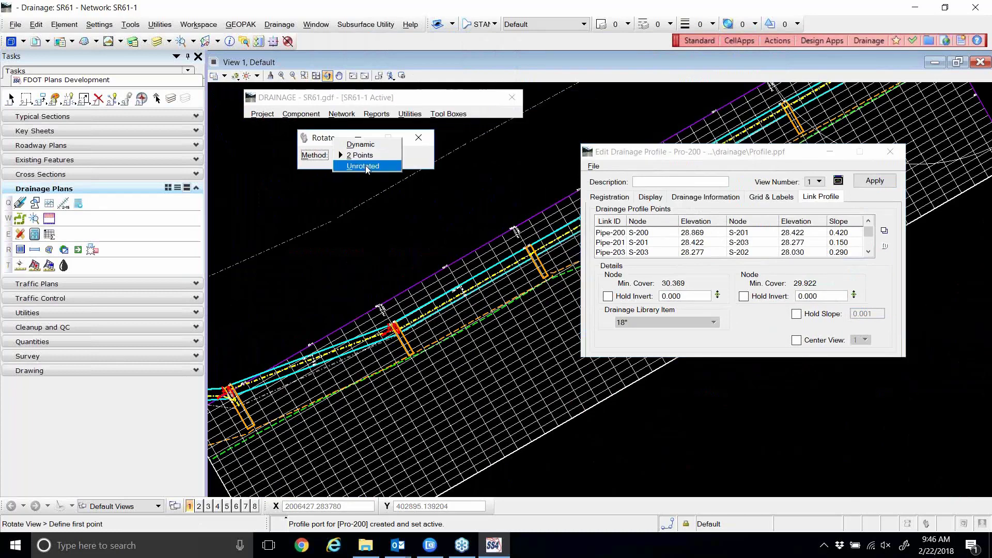
click(366, 164)
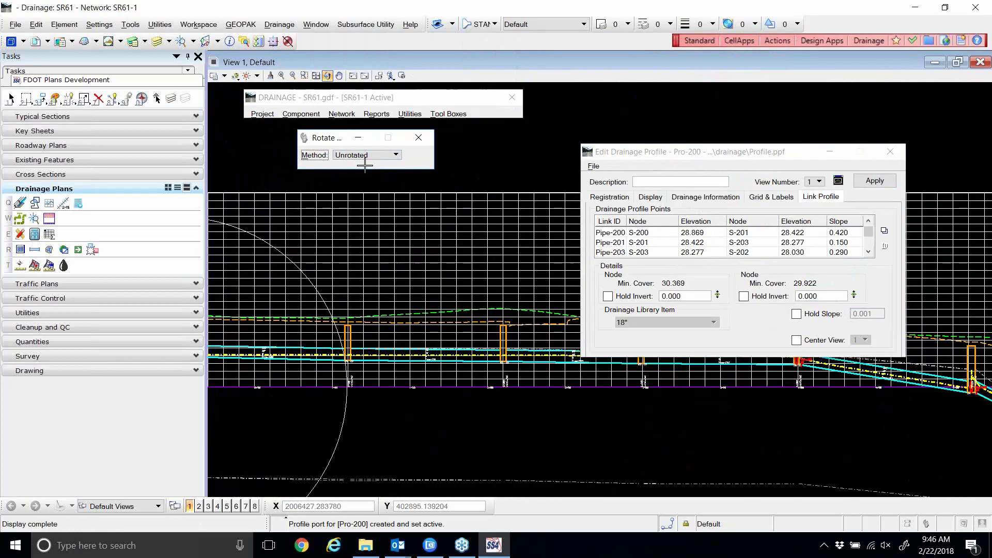
click(976, 29)
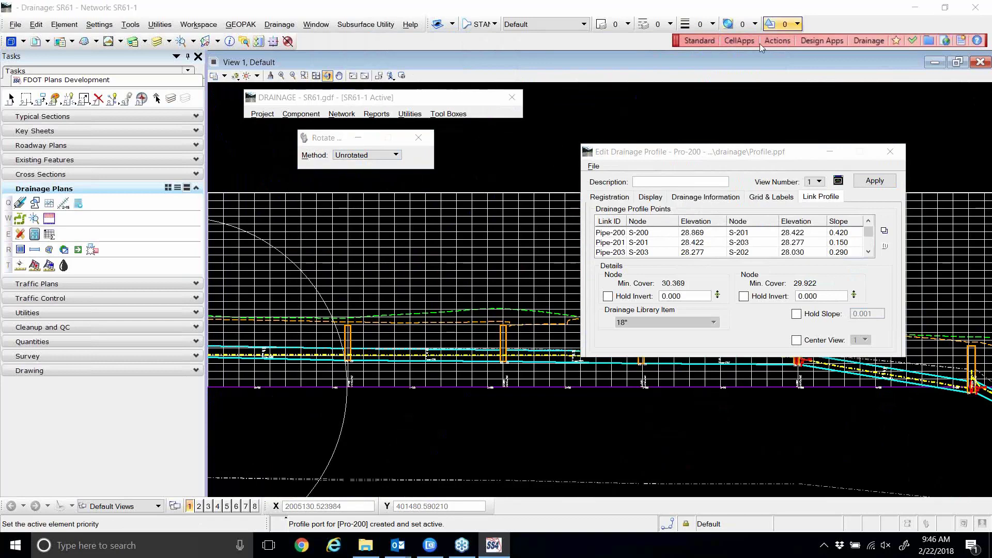
click(800, 23)
drag(707, 151, 737, 26)
scroll(630, 295, down, 2)
scroll(397, 305, up, 4)
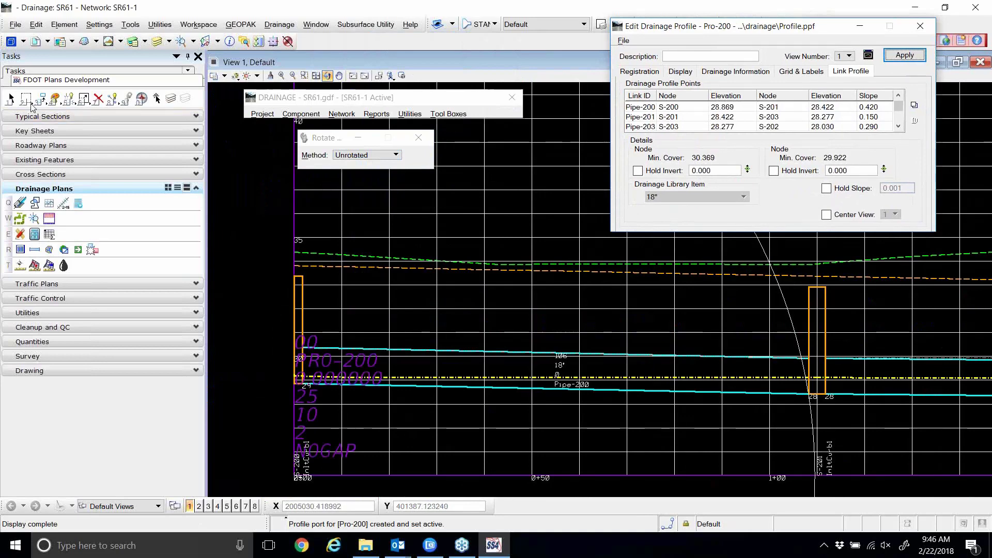
Turn off vertical and horizontal minor grid lines on Pro-200 and apply the change.
click(10, 98)
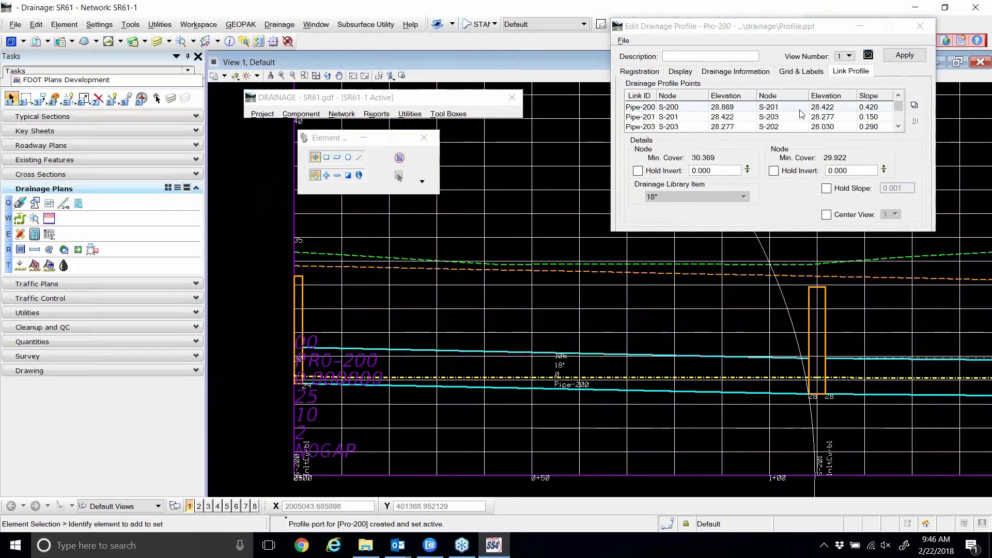
scroll(415, 337, down, 2)
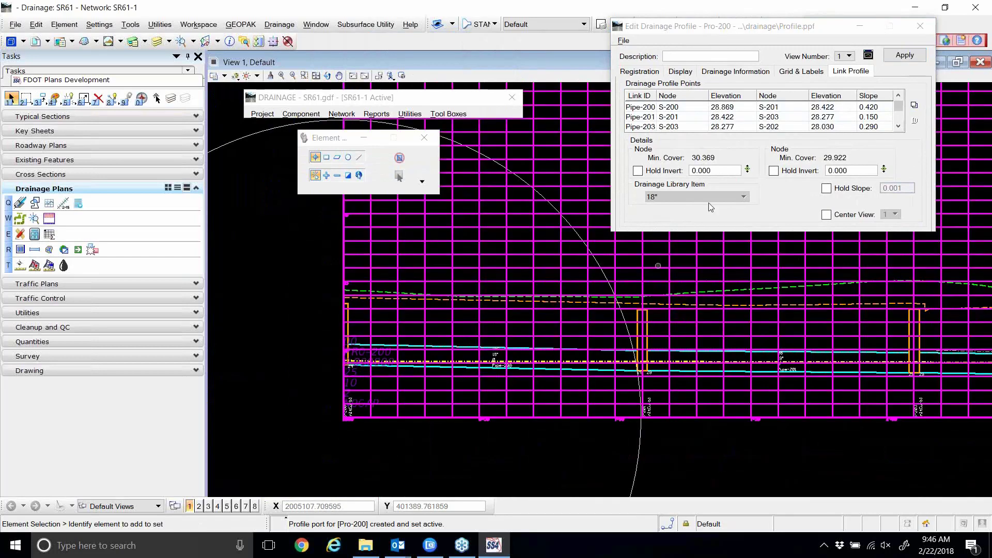
click(804, 71)
click(805, 74)
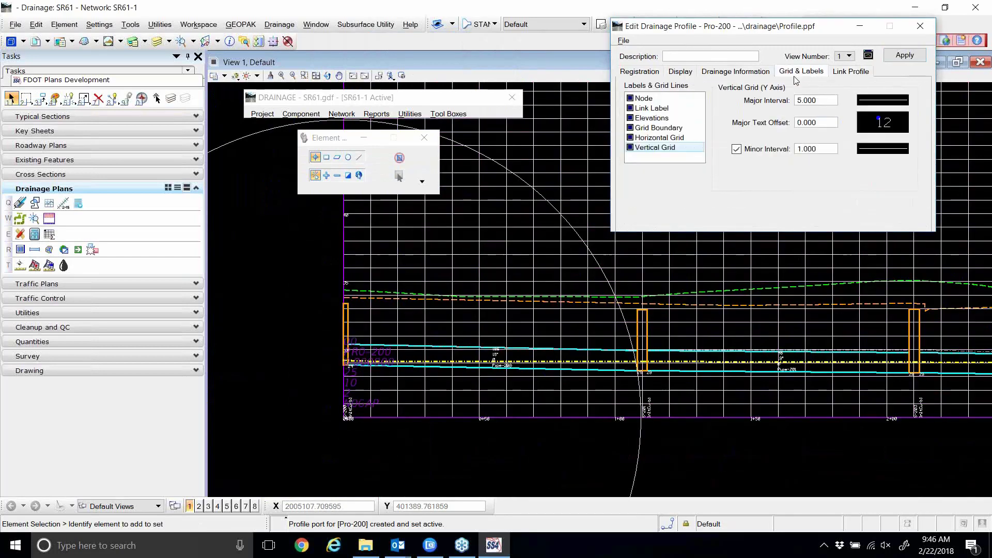
click(736, 149)
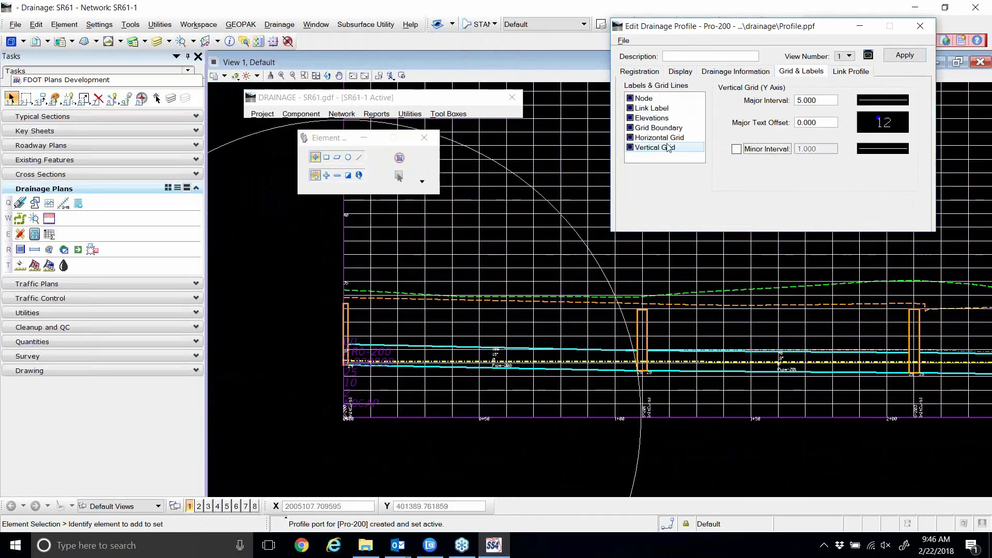
click(691, 142)
click(736, 149)
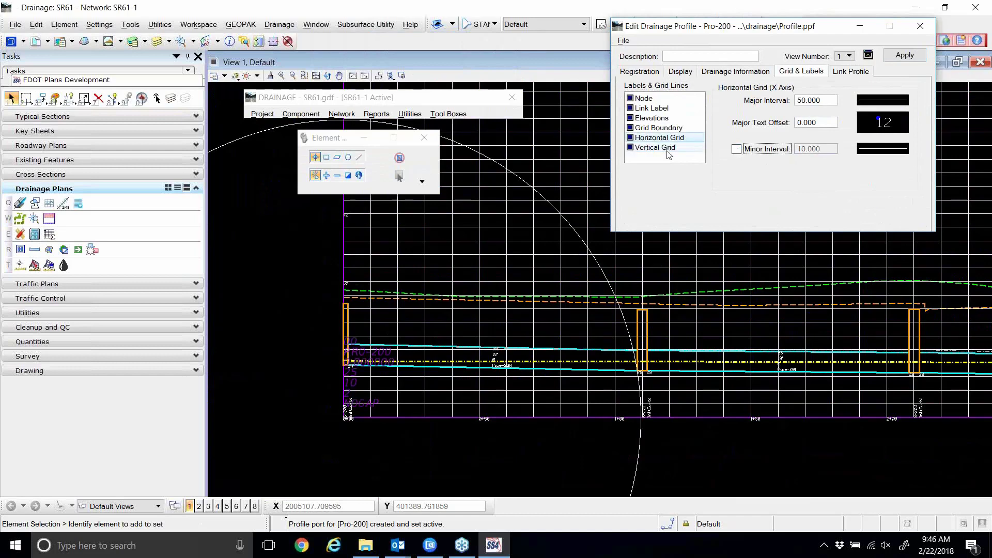
click(899, 59)
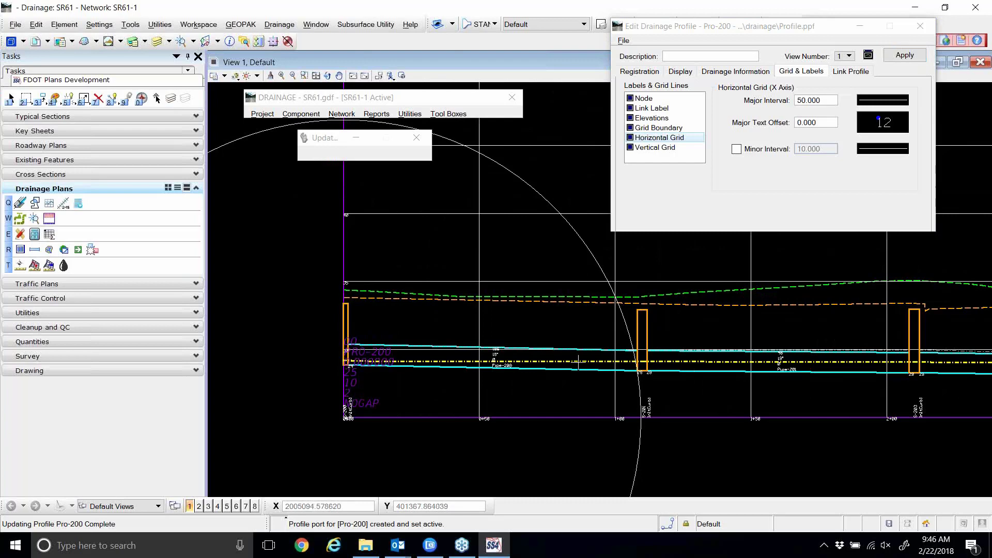
scroll(364, 417, up, 8)
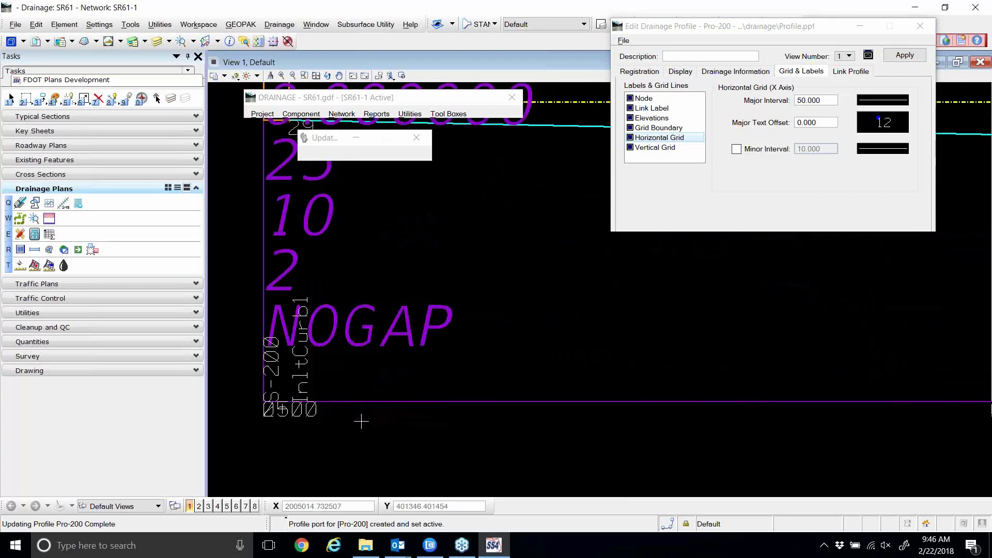
scroll(362, 421, down, 4)
scroll(360, 424, down, 2)
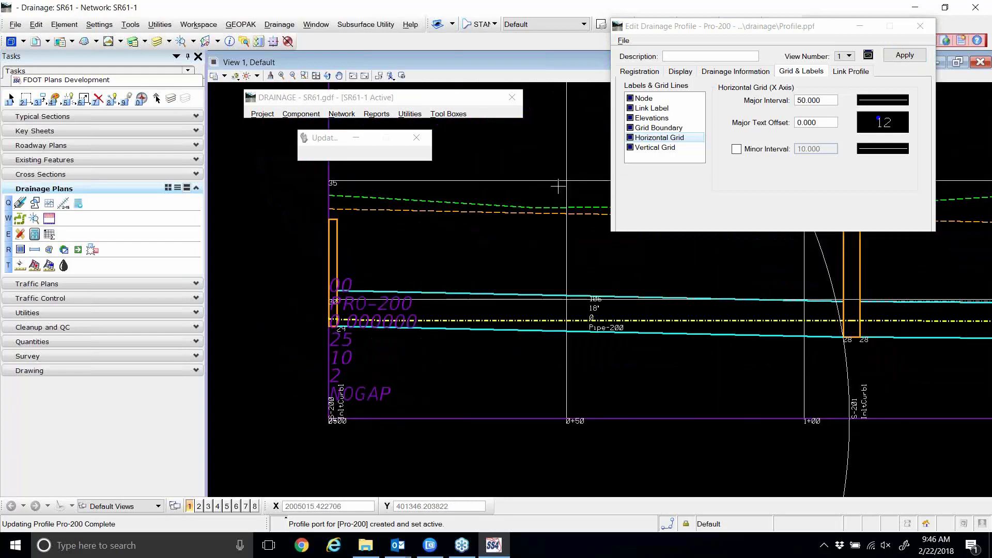
Overwrite Profile.ppf in the drainage folder with the revised grid settings.
click(623, 41)
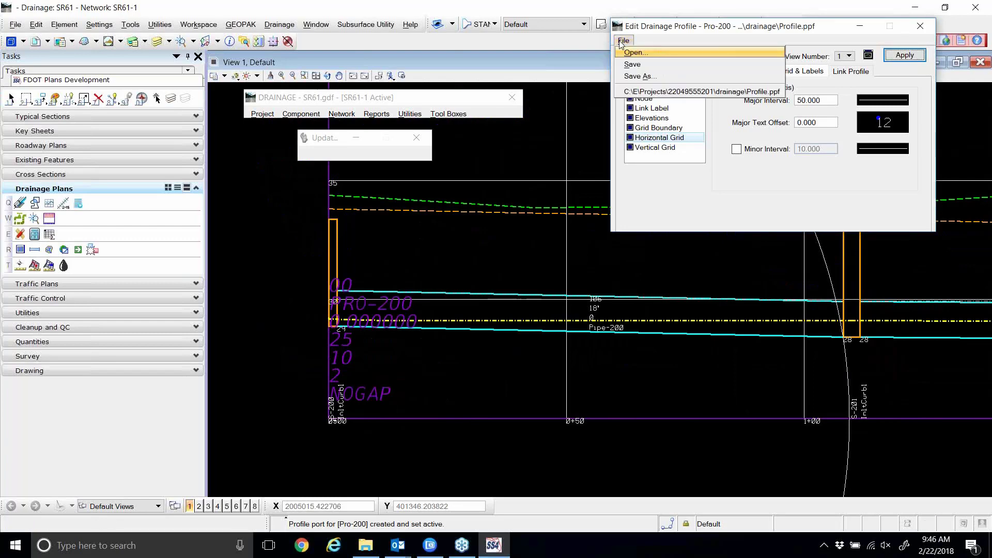
click(637, 76)
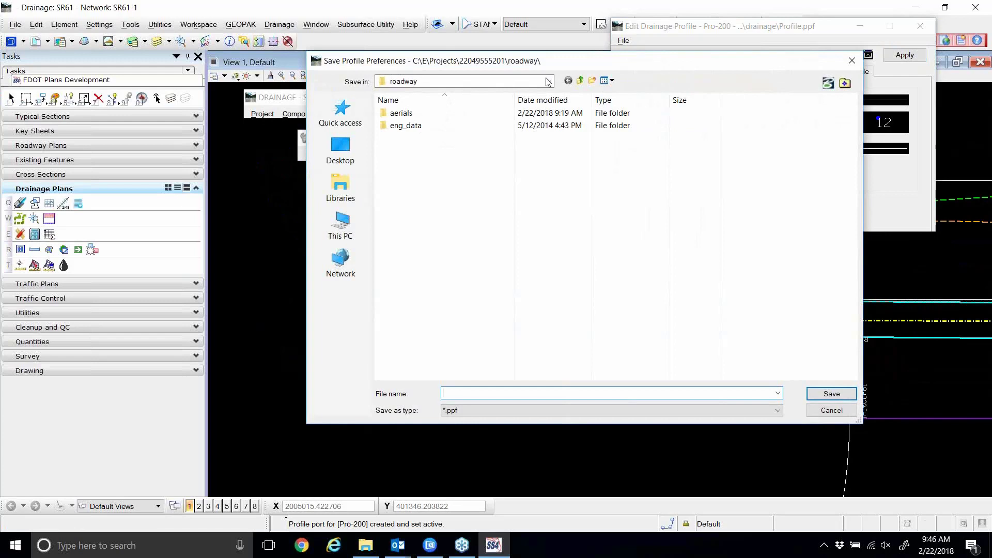
click(579, 80)
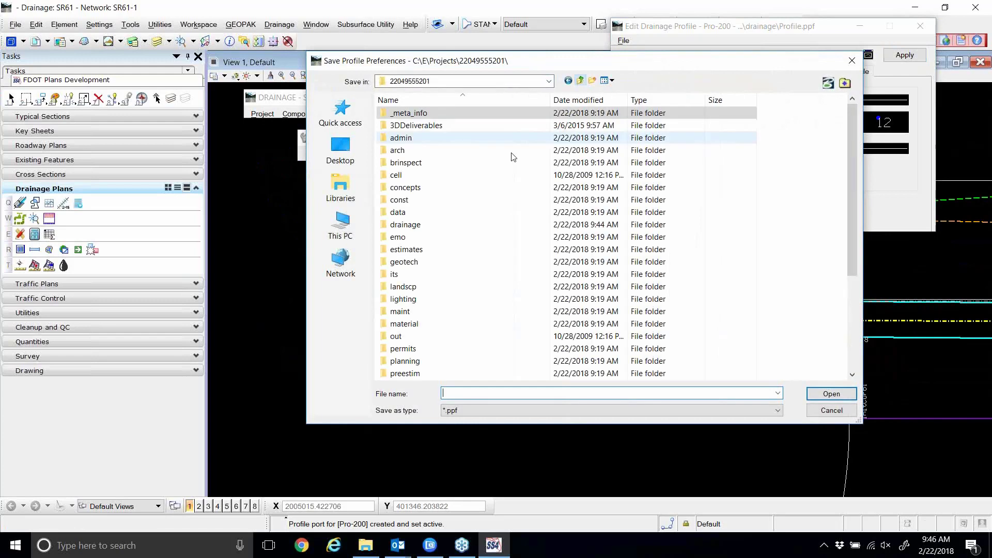
double_click(409, 225)
click(414, 128)
double_click(413, 130)
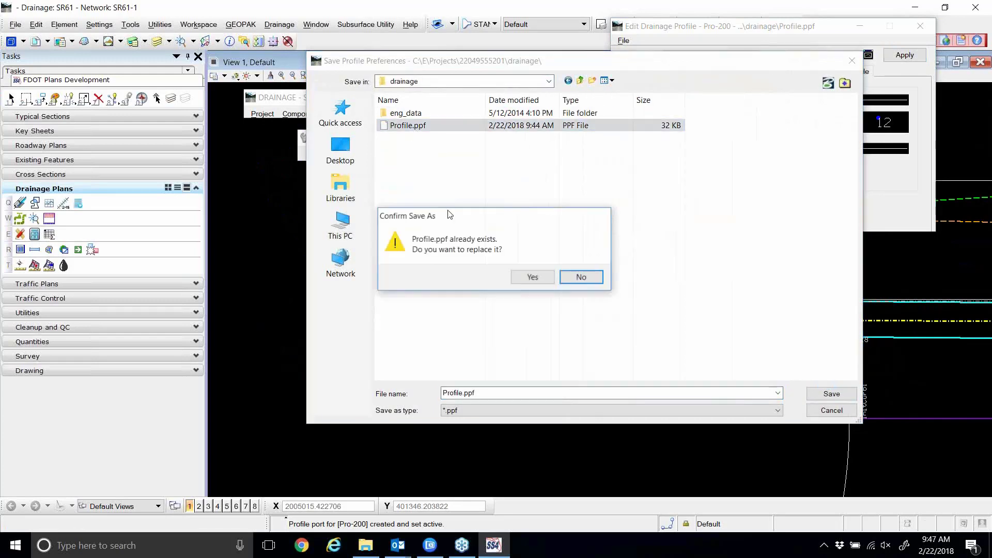
click(533, 278)
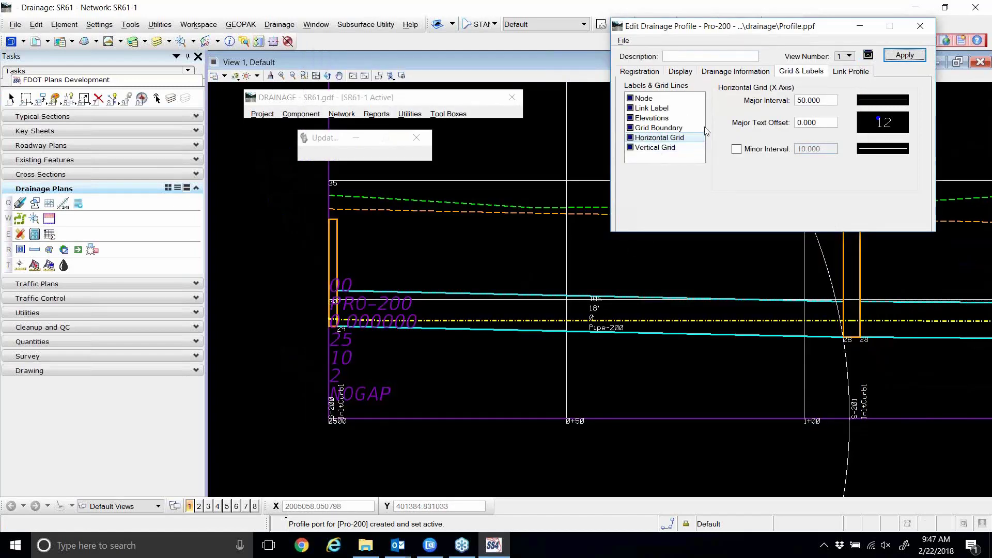
click(720, 72)
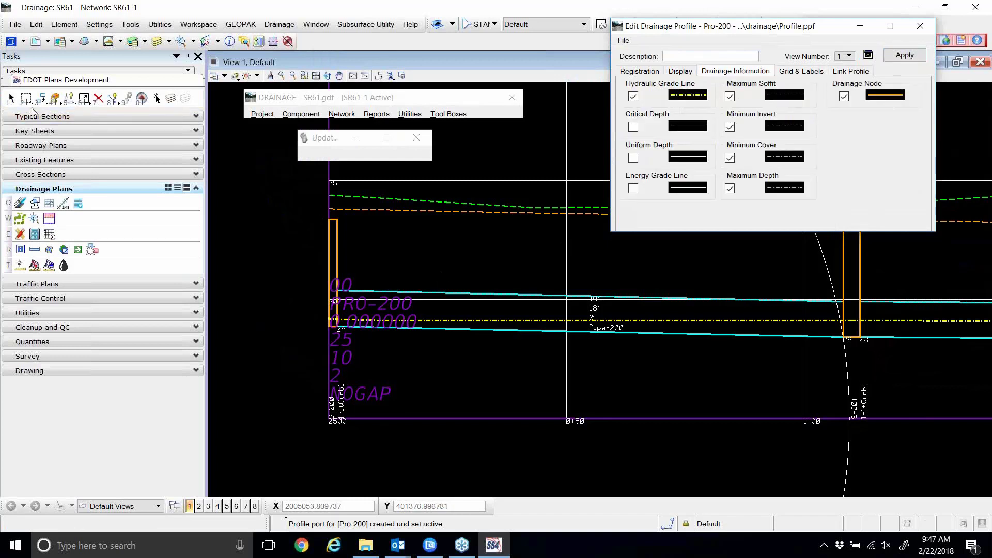
click(10, 98)
scroll(297, 270, down, 1)
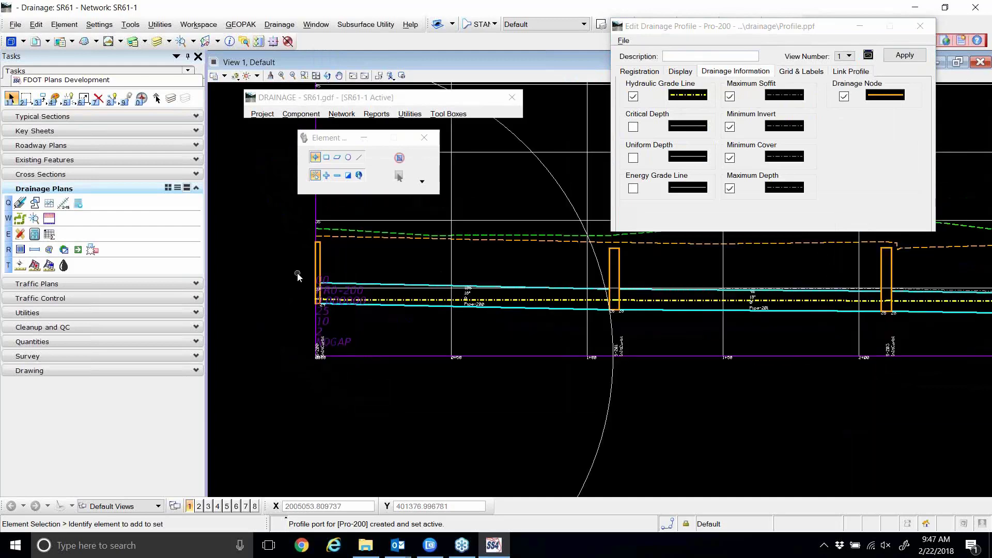
scroll(428, 297, up, 1)
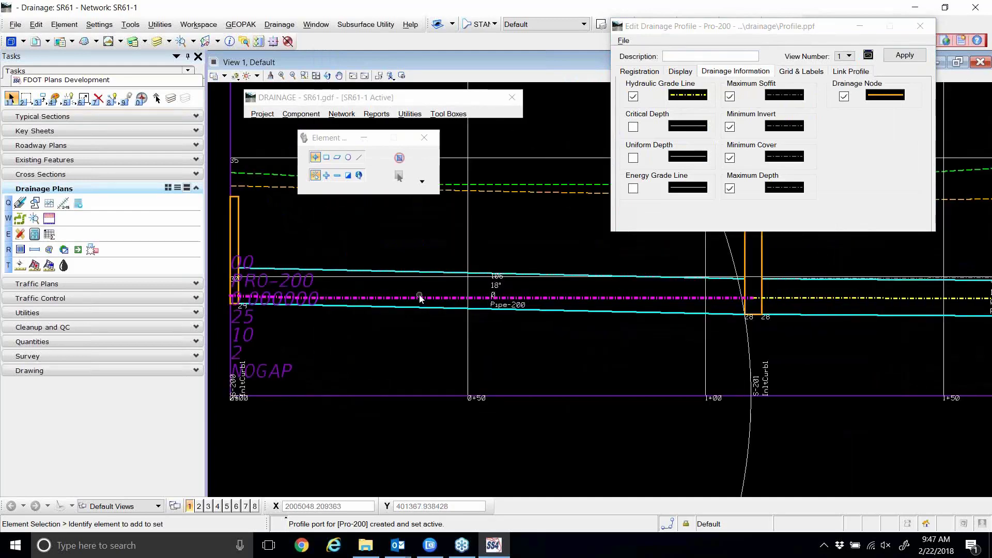
scroll(416, 298, down, 1)
scroll(412, 302, down, 2)
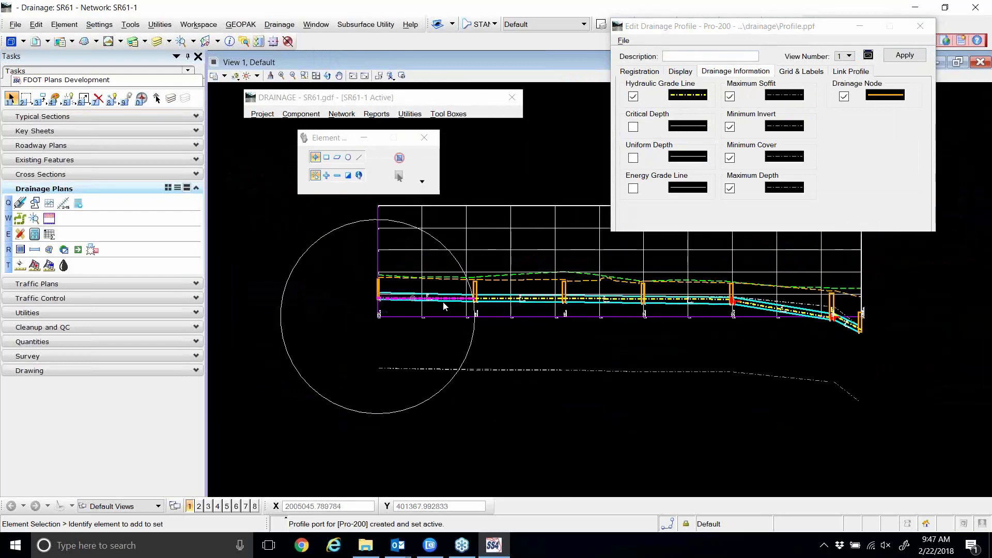
scroll(739, 306, up, 1)
scroll(739, 306, up, 2)
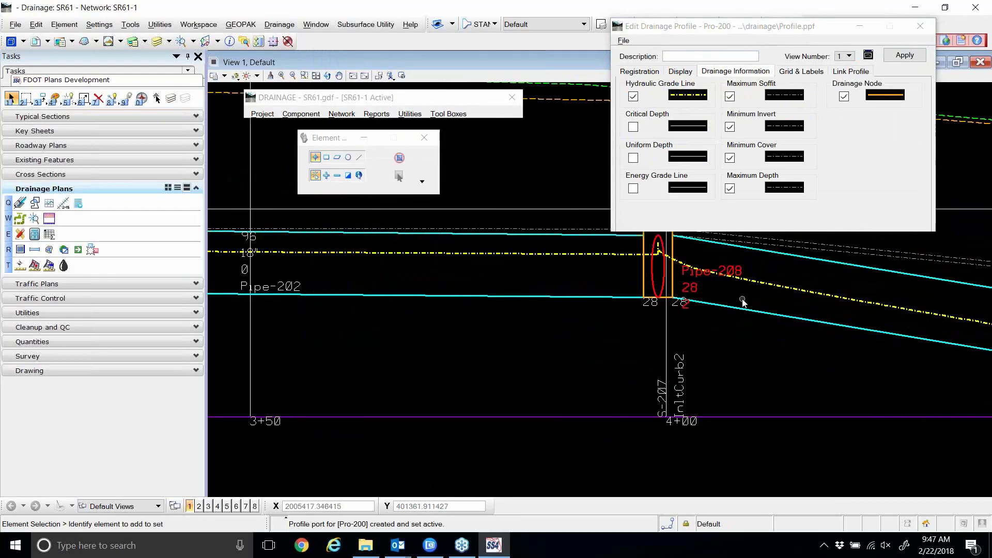
scroll(692, 278, down, 3)
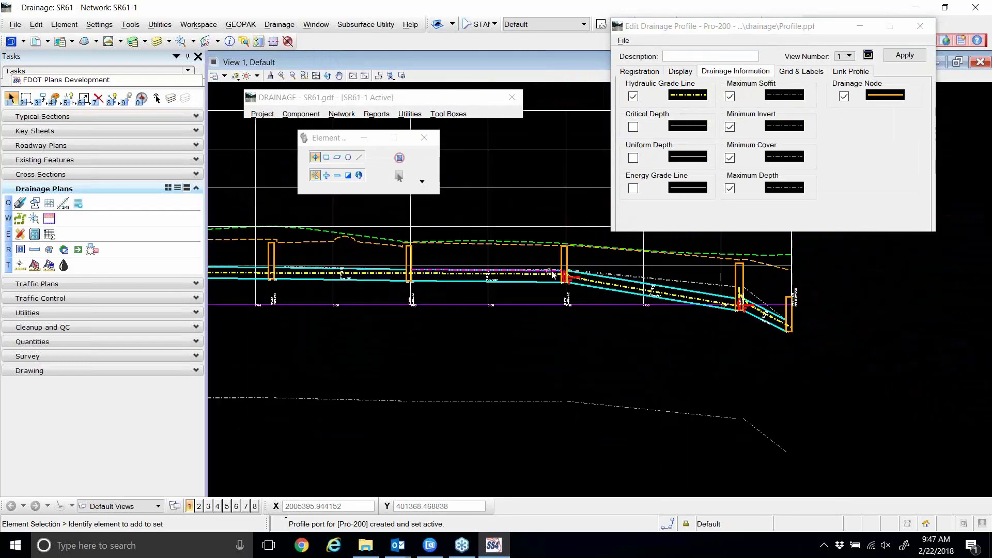
scroll(719, 306, up, 3)
scroll(789, 329, down, 2)
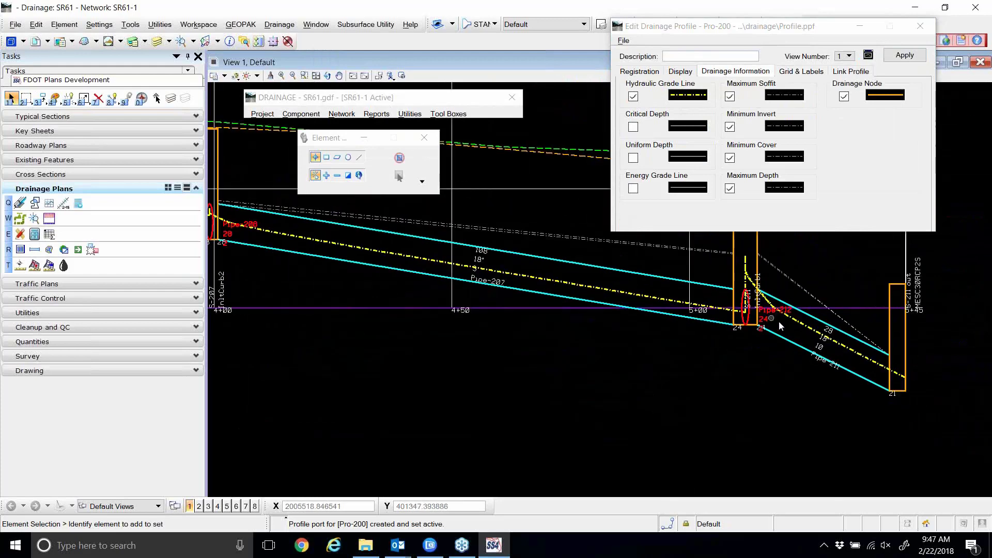
scroll(789, 328, down, 1)
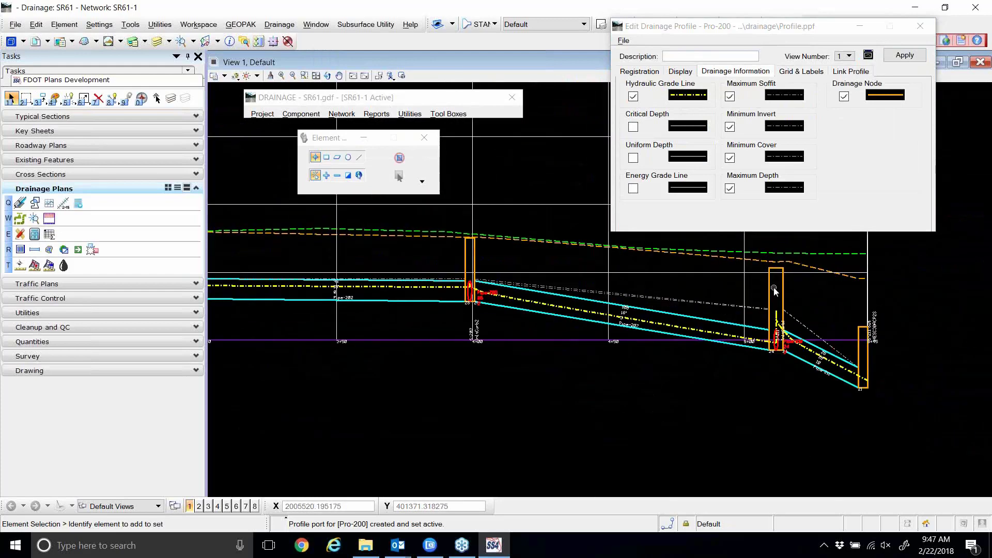
scroll(779, 275, up, 1)
scroll(821, 320, down, 2)
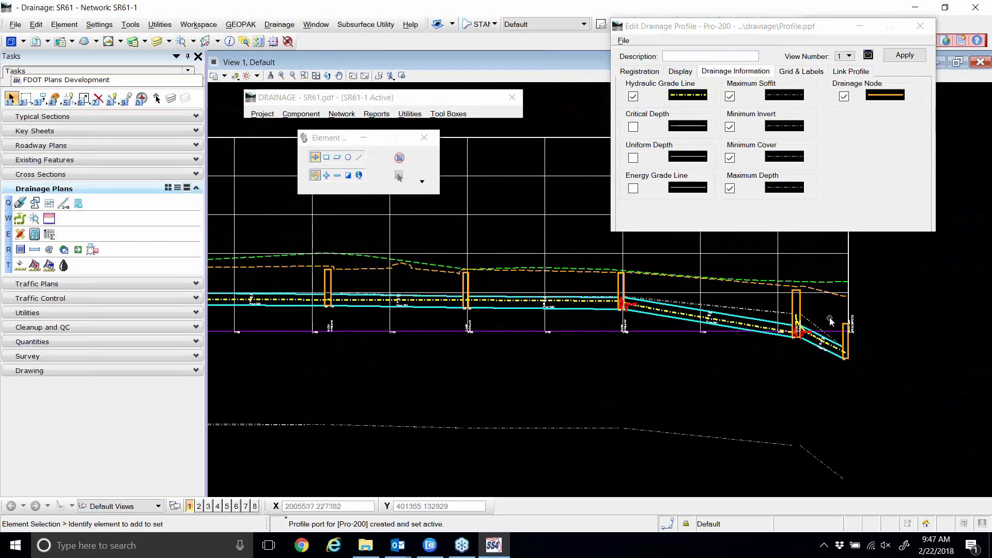
scroll(364, 300, down, 1)
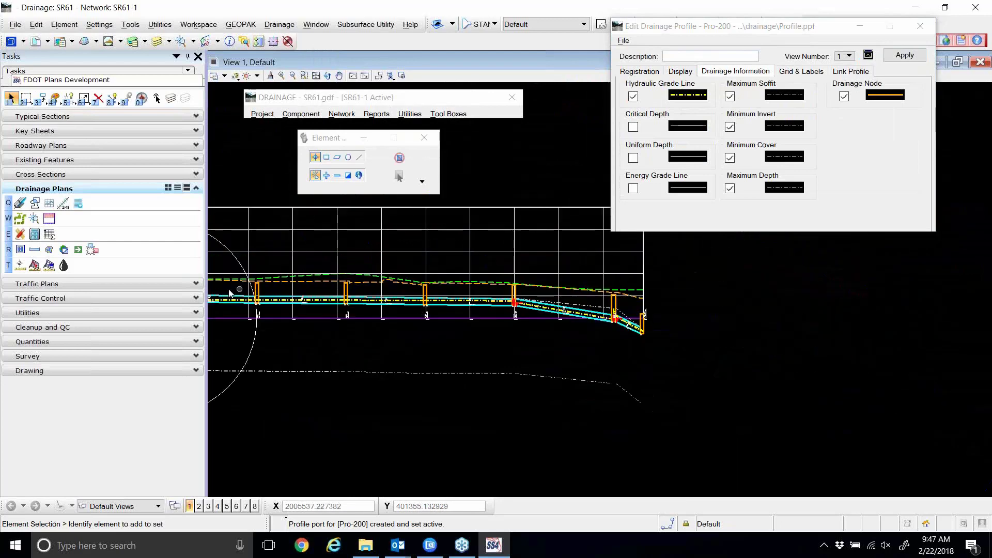
scroll(230, 290, up, 2)
scroll(595, 300, down, 1)
scroll(545, 304, up, 3)
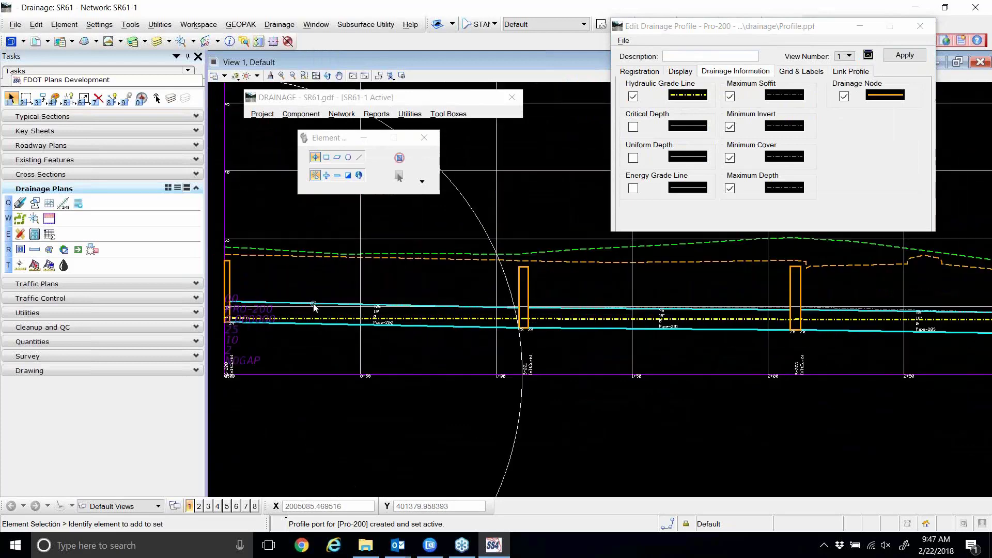
scroll(473, 336, down, 2)
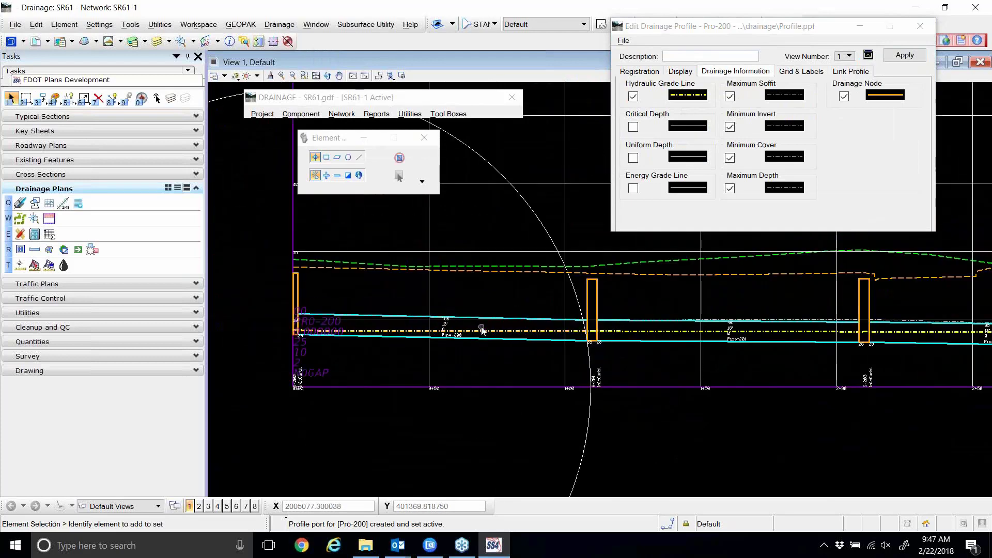
scroll(391, 333, up, 2)
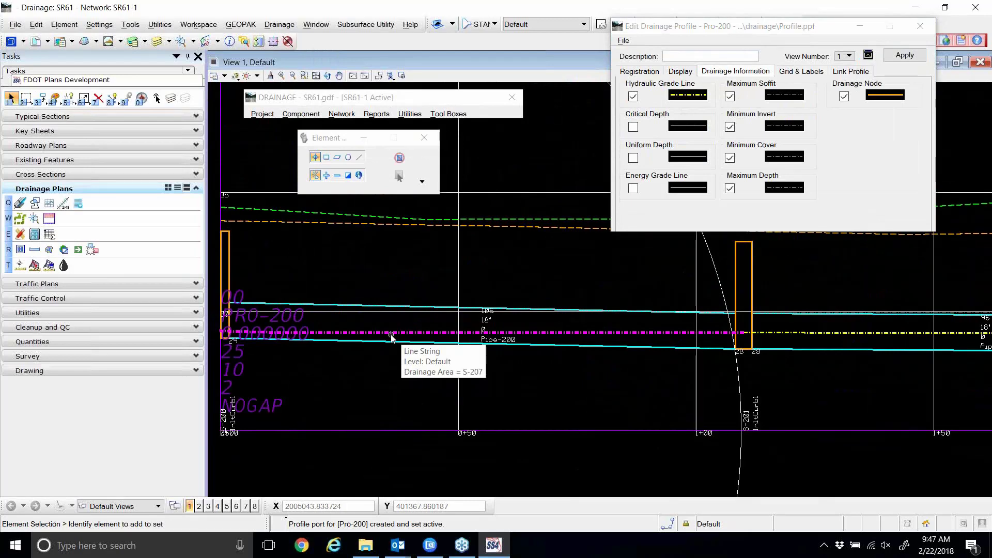
scroll(402, 347, down, 2)
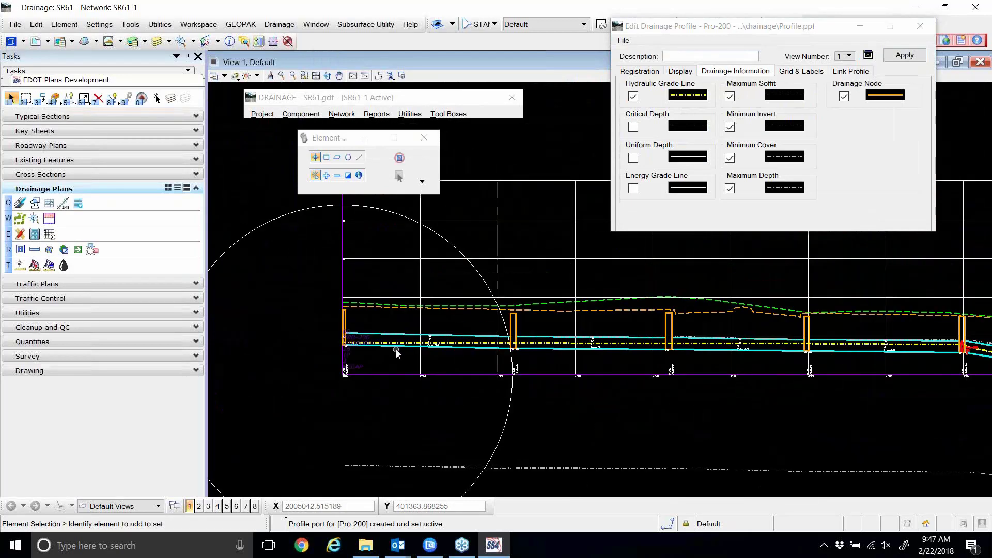
scroll(395, 348, down, 1)
scroll(755, 355, up, 1)
scroll(755, 355, up, 2)
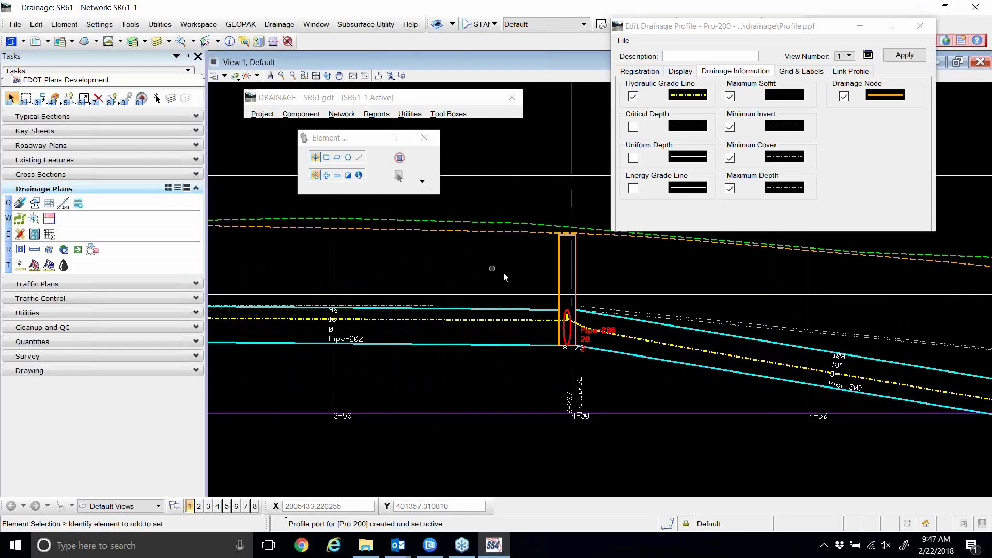
scroll(564, 320, up, 4)
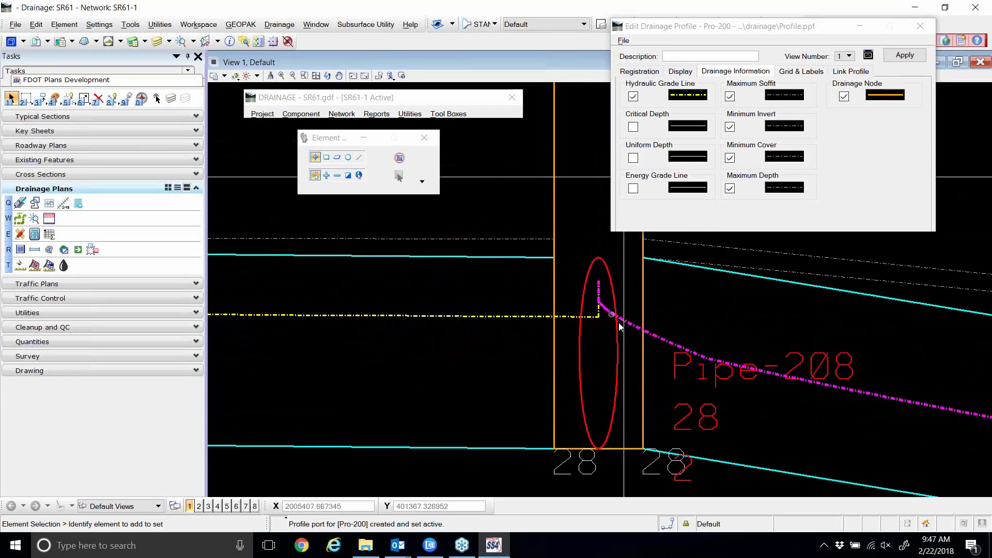
mouse_move(574, 328)
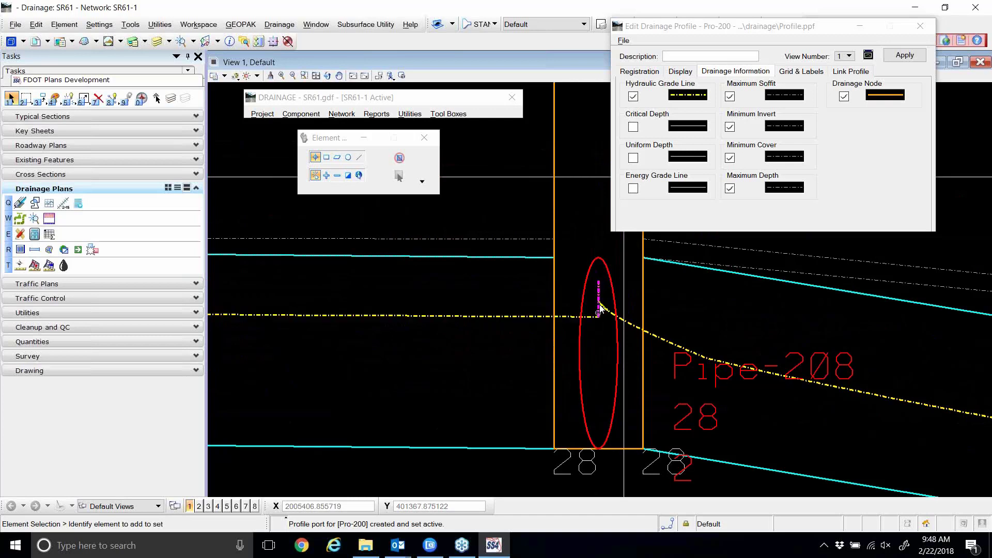
mouse_move(600, 292)
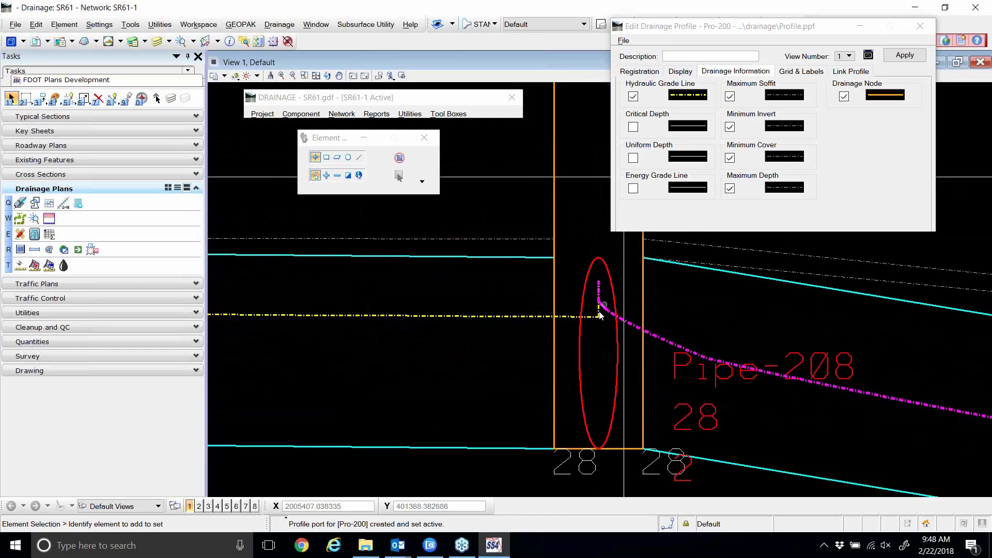
scroll(599, 292, down, 2)
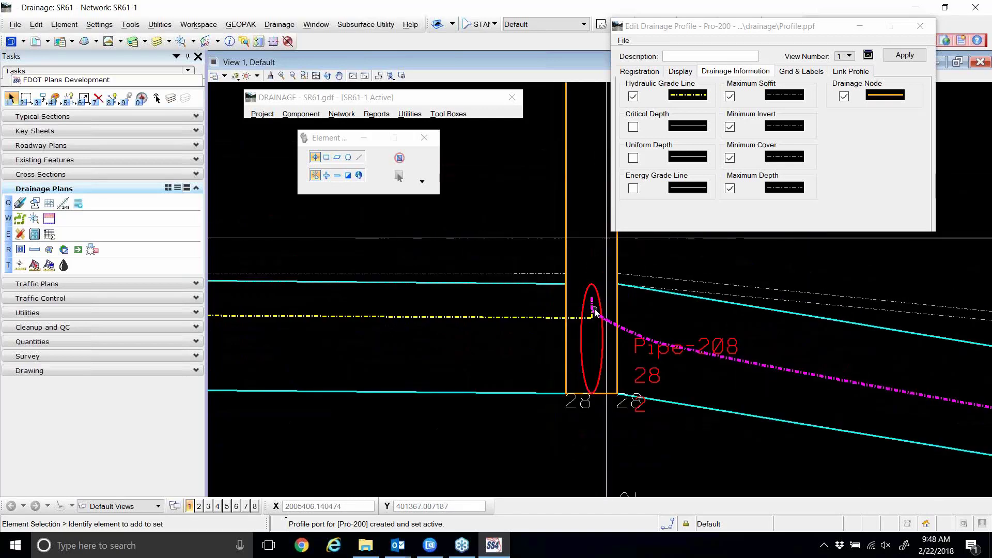
scroll(702, 326, down, 3)
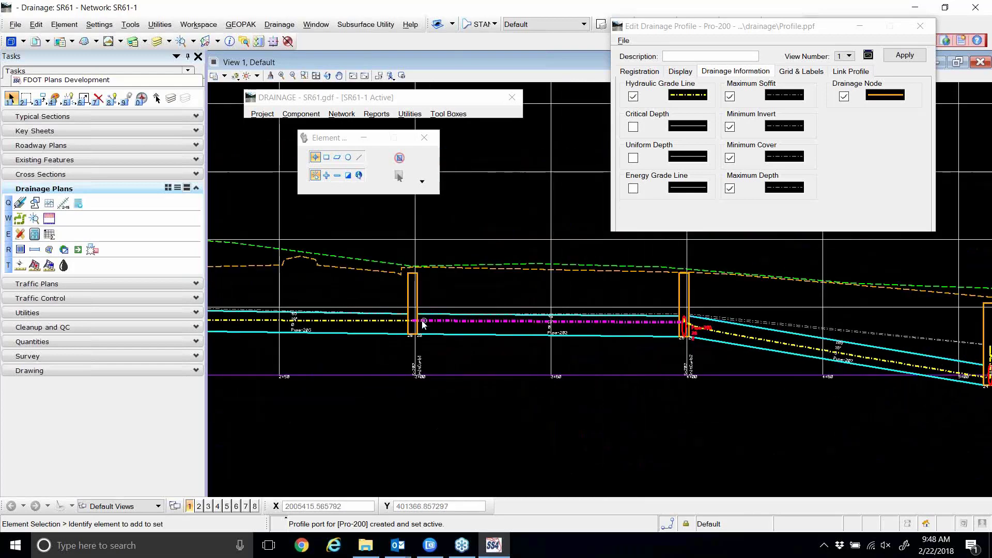
scroll(421, 321, up, 2)
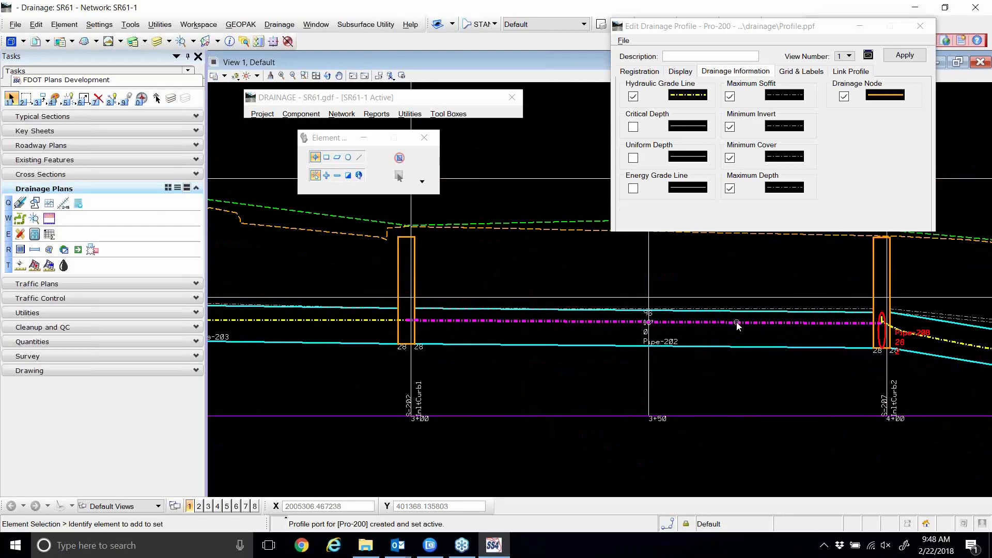
scroll(753, 309, down, 1)
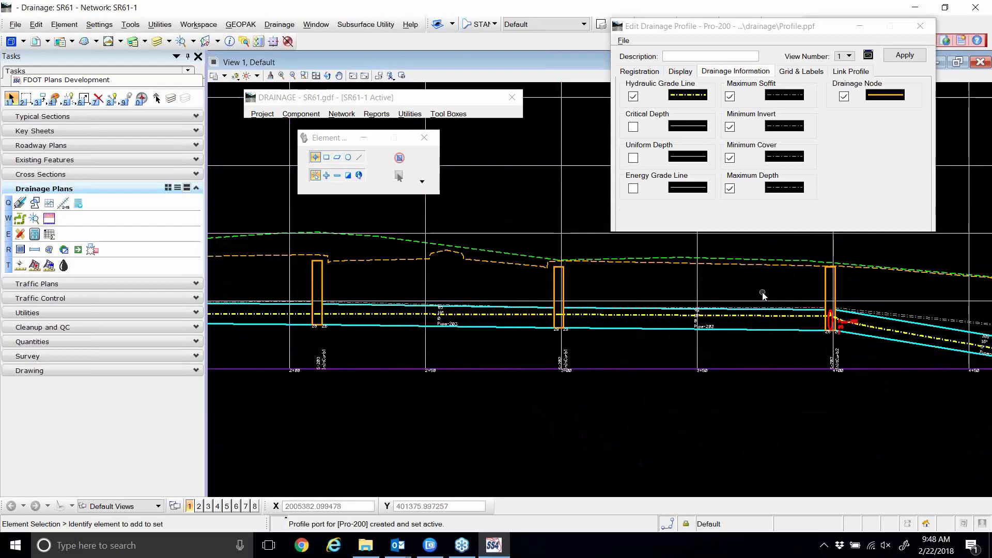
scroll(769, 315, down, 1)
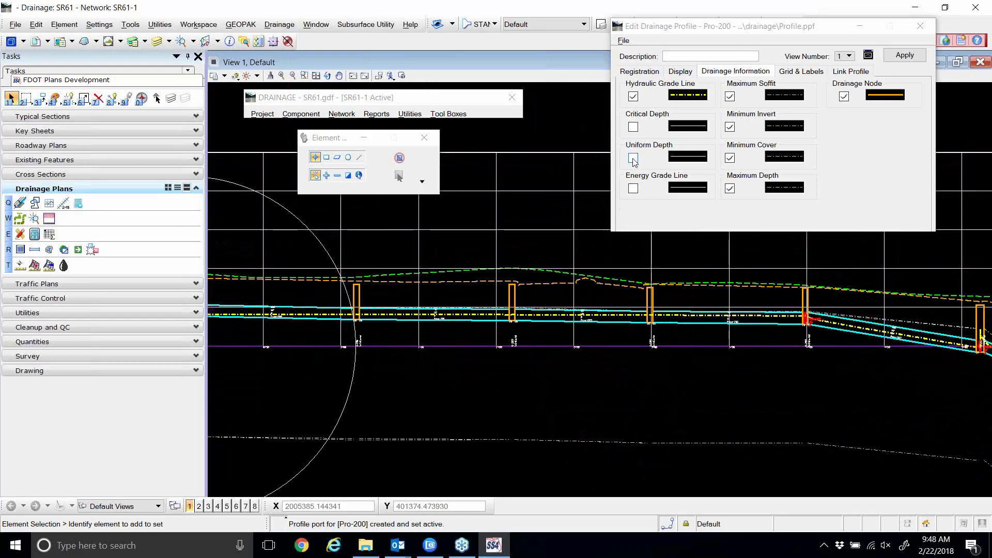
Turn on Uniform Depth, give it the Hydraulic Grade Line's yellow dash-dot symbology, and apply.
click(633, 158)
click(681, 157)
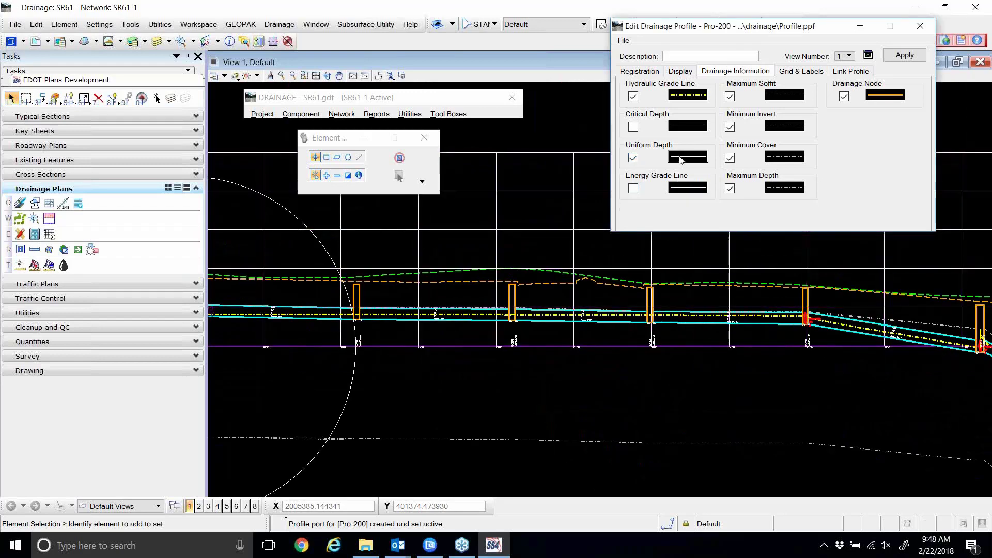
click(681, 157)
click(661, 194)
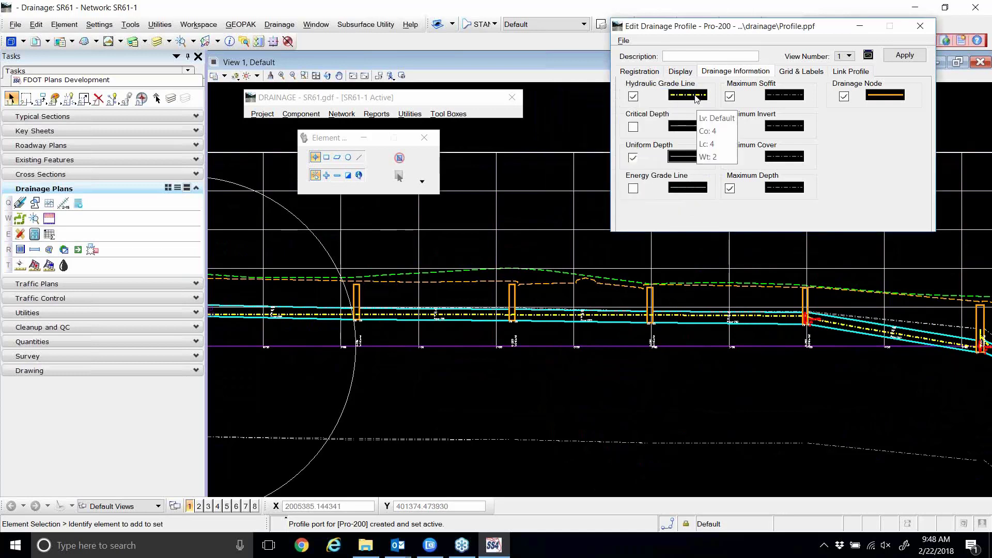
click(697, 99)
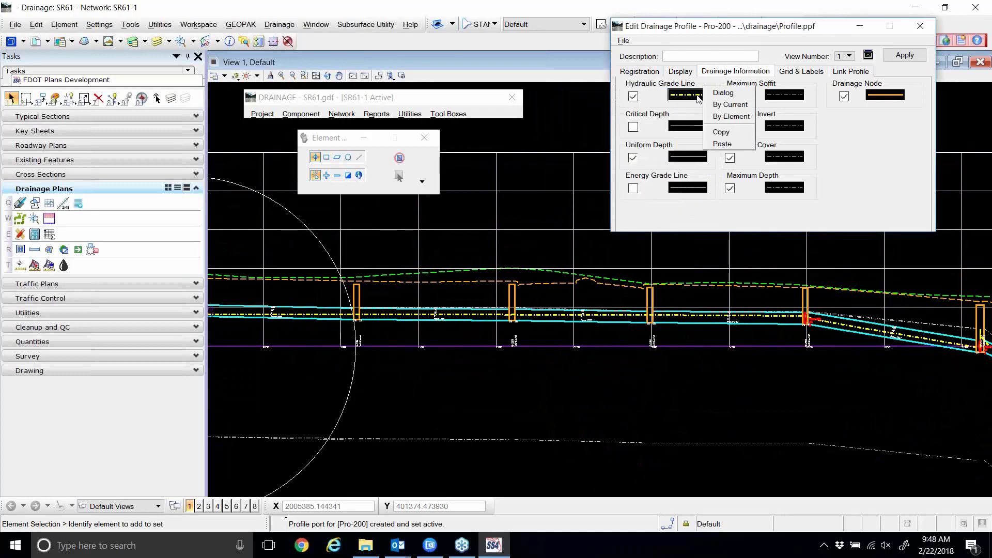
click(721, 132)
click(696, 158)
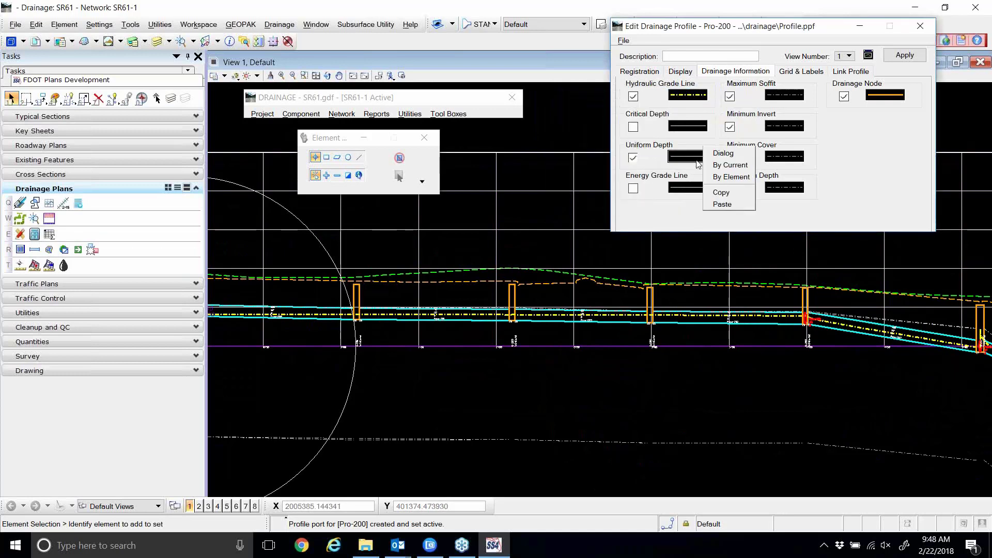
click(721, 202)
click(894, 57)
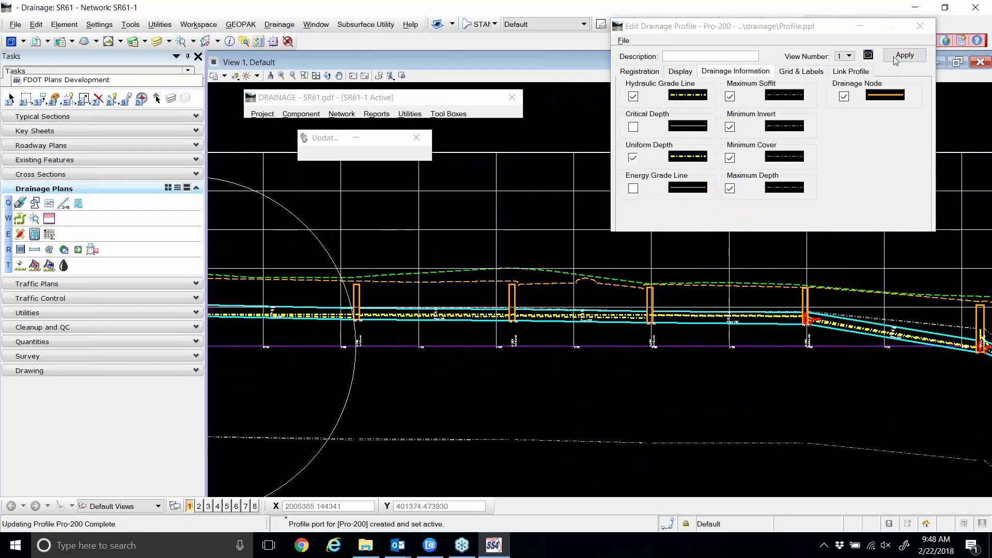
Zoom in and out on Pro-200 to inspect the uniform depth line from 0+00 to 1+50.
scroll(328, 312, up, 5)
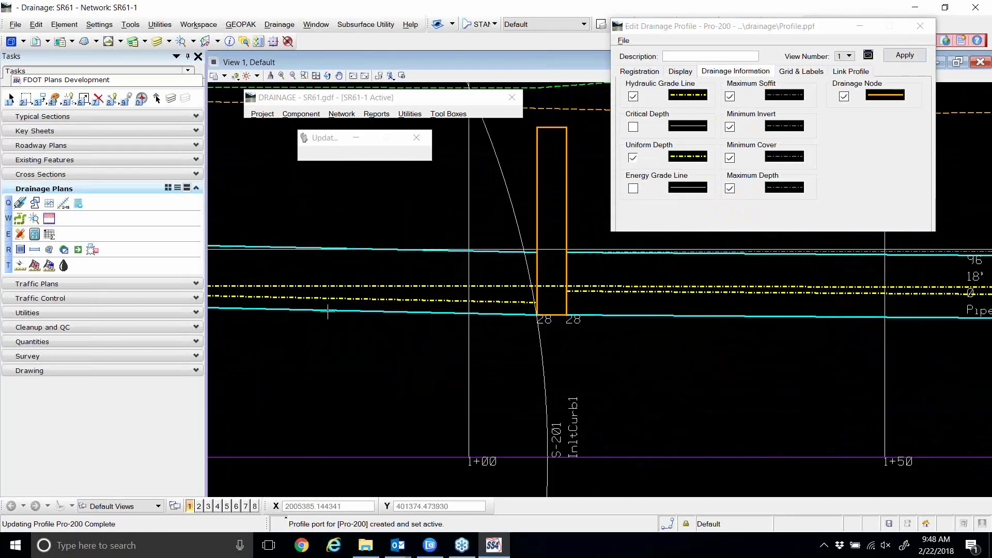
scroll(566, 304, down, 2)
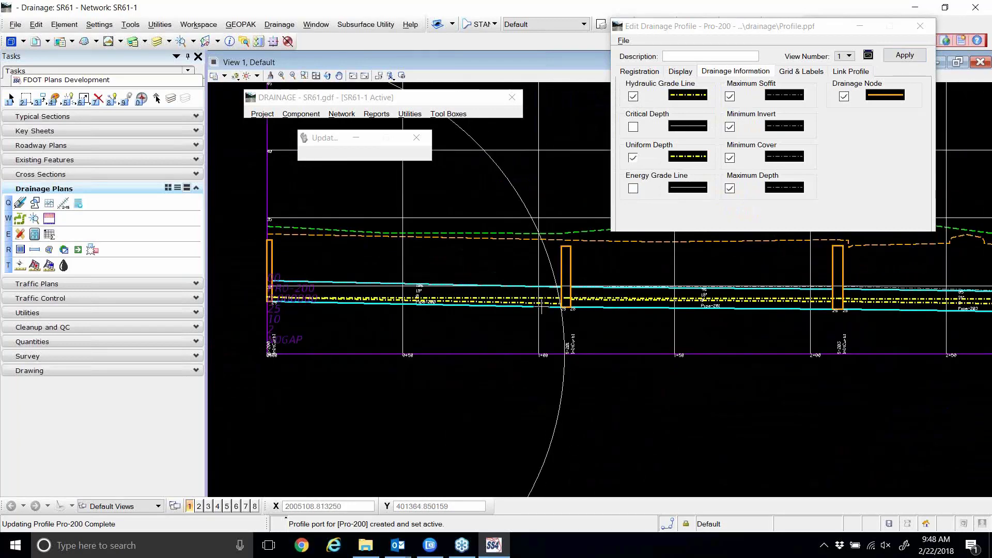
scroll(592, 302, up, 2)
scroll(574, 293, down, 1)
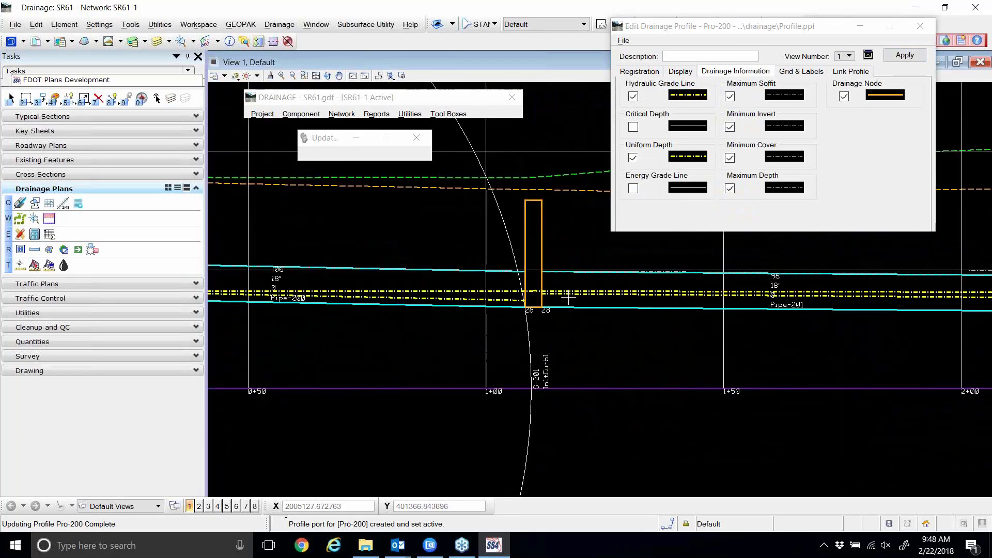
scroll(574, 296, down, 1)
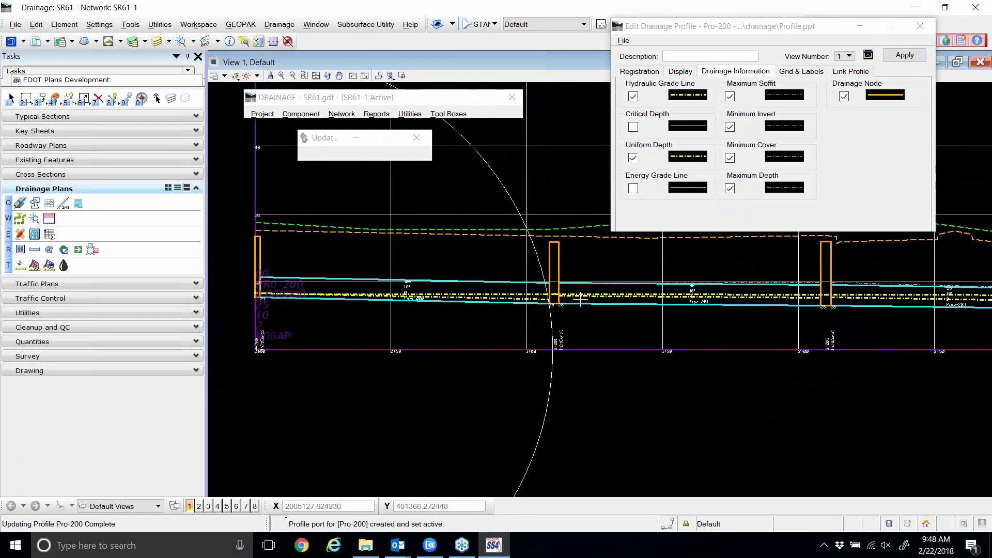
scroll(292, 284, up, 1)
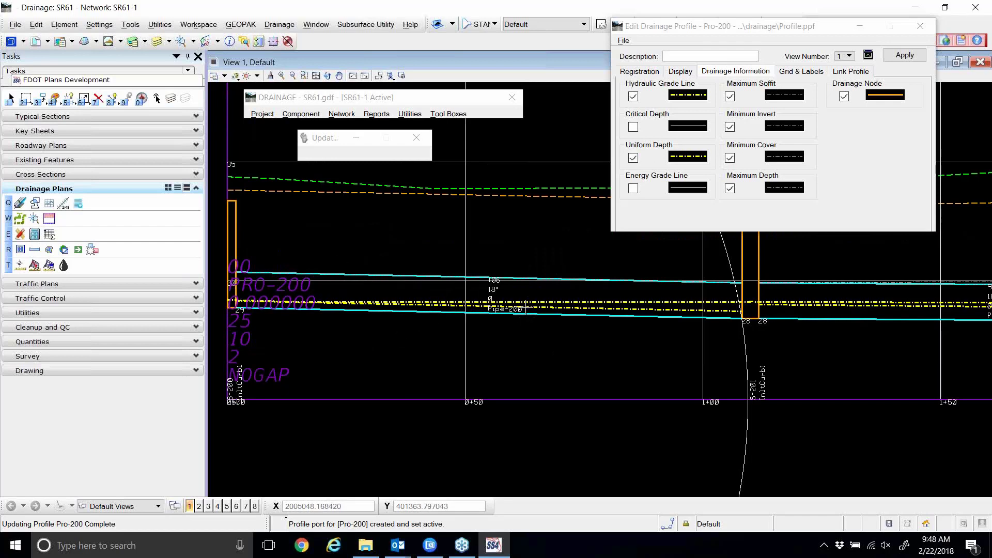
scroll(525, 309, up, 2)
scroll(547, 275, down, 1)
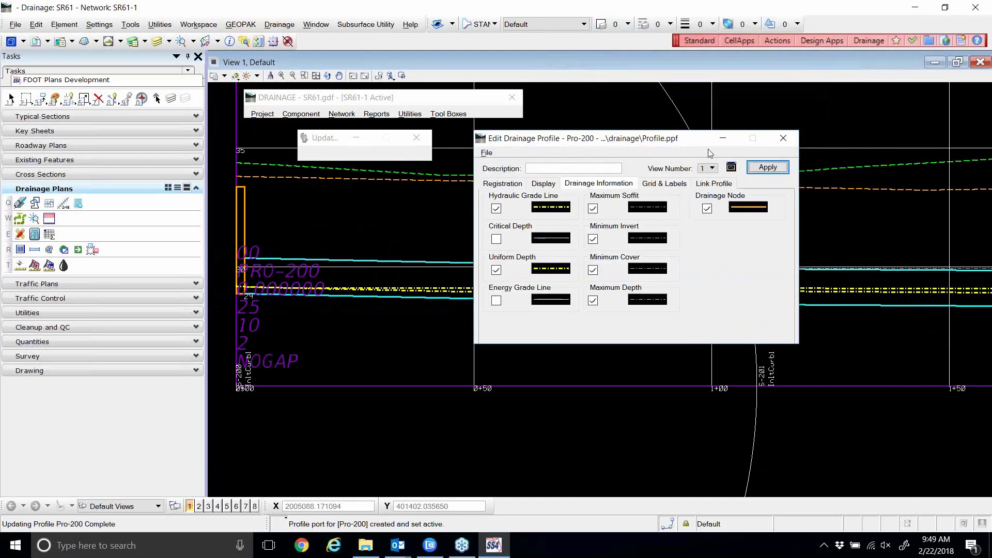
Open Civil Help from the GEOPAK Drainage menu and move its window toward the screen centre.
click(241, 25)
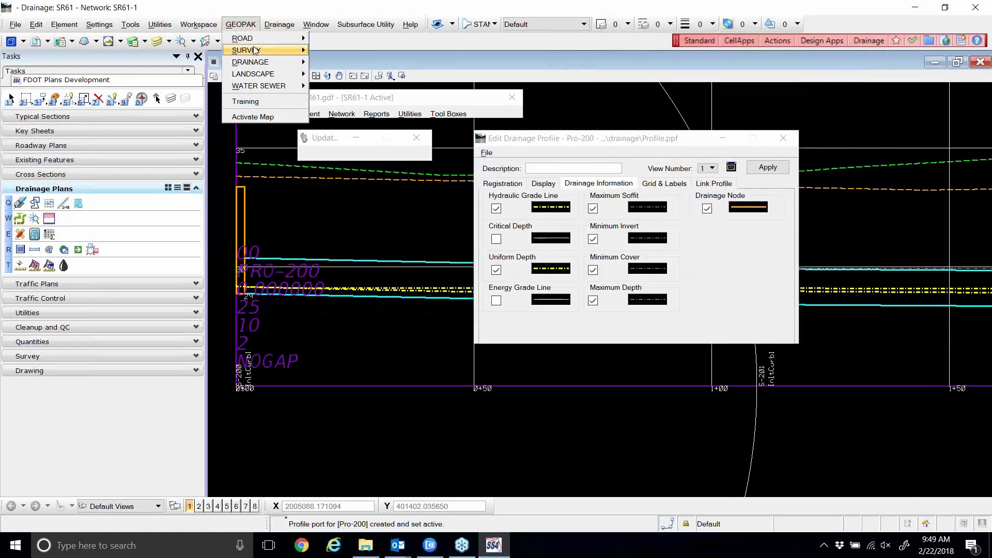
mouse_move(270, 67)
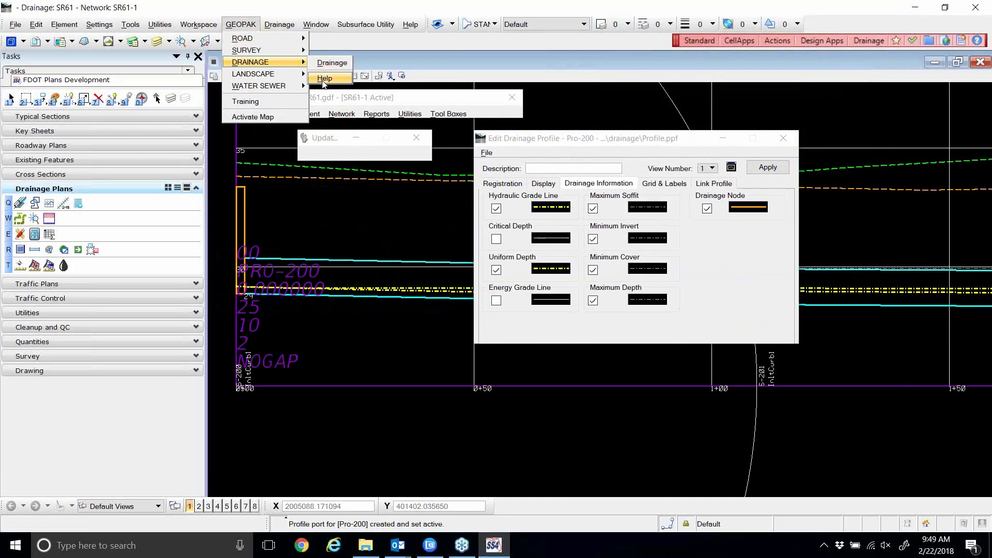
click(324, 79)
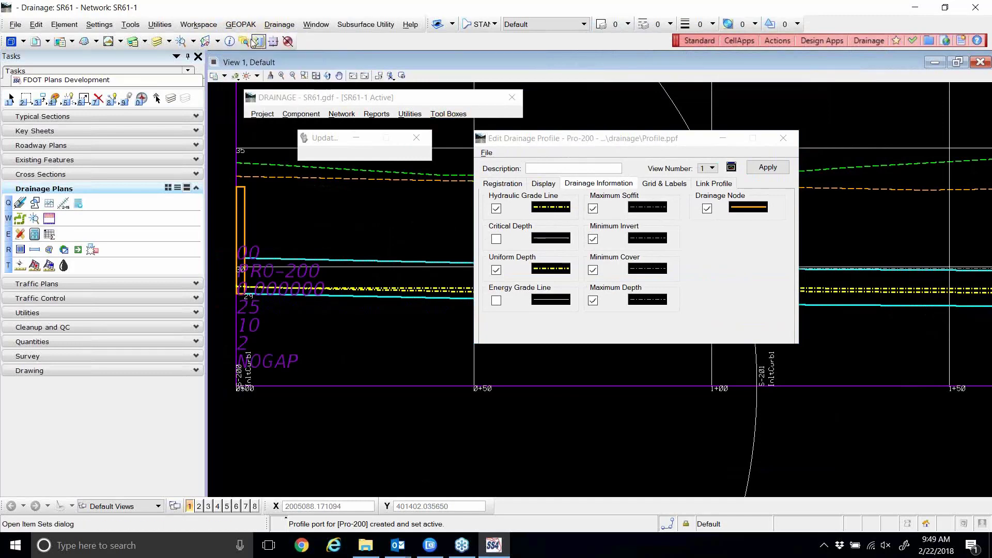
click(240, 24)
mouse_move(253, 44)
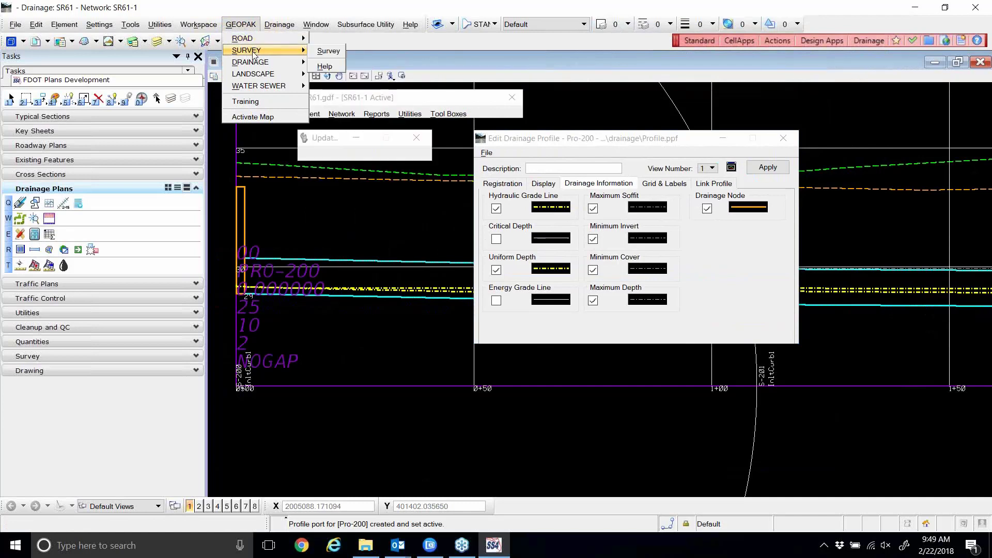
mouse_move(261, 63)
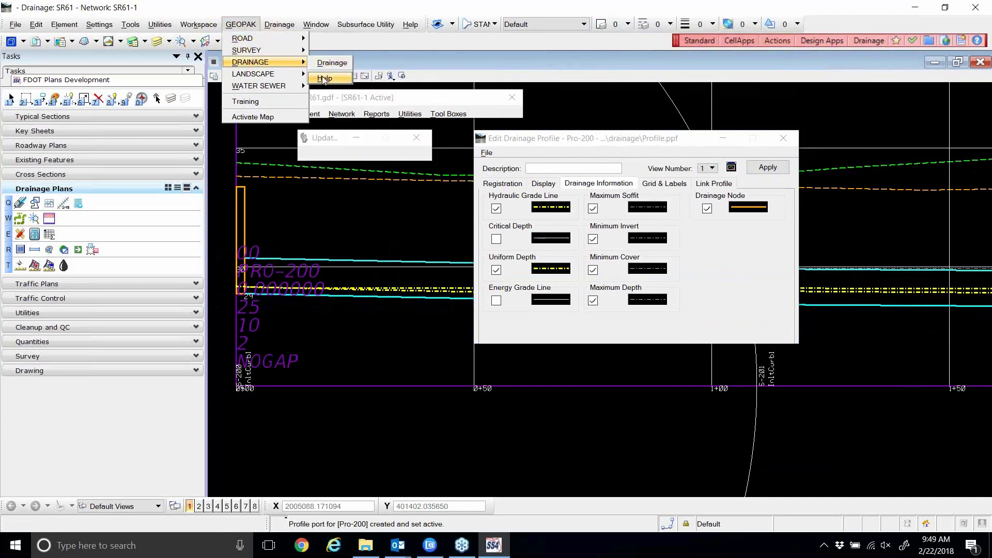
click(325, 78)
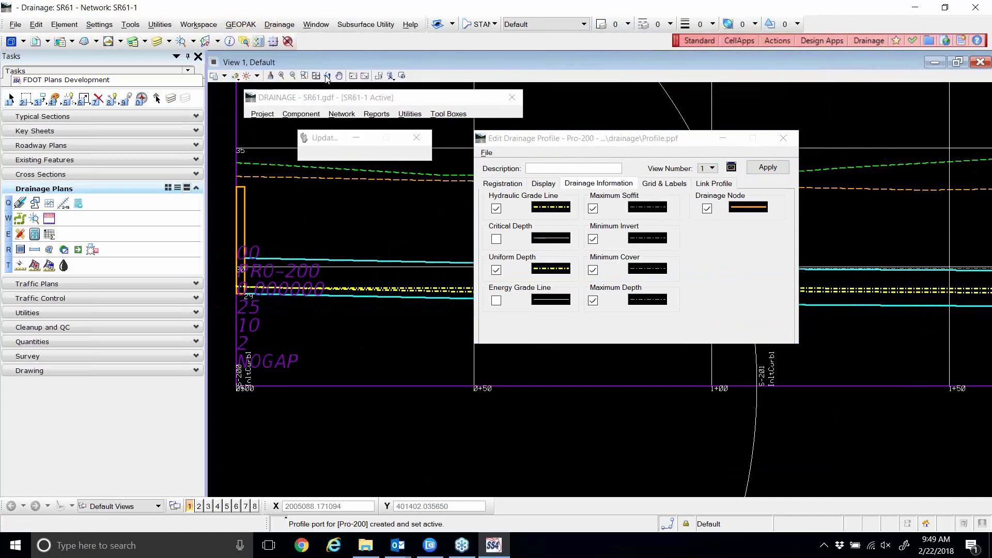
drag(283, 20, 558, 35)
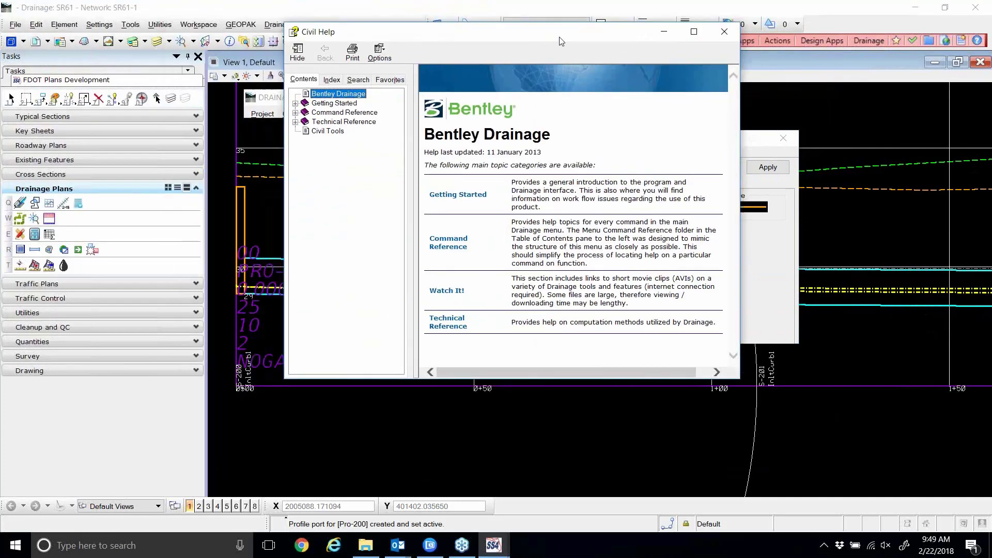
Expand Command Reference > Component > Profiles > Edit Profile and display the Edit Profile Dialog page.
click(296, 113)
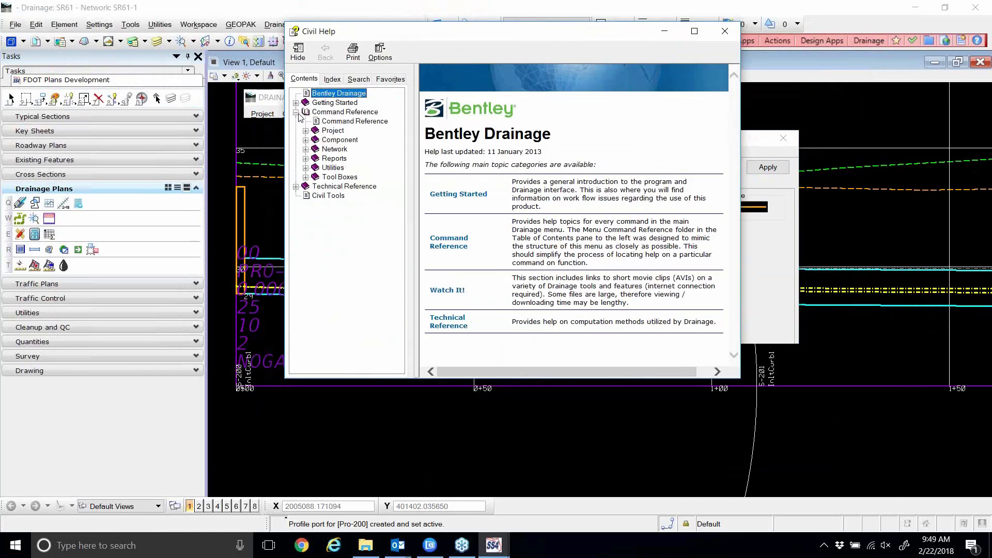
click(306, 140)
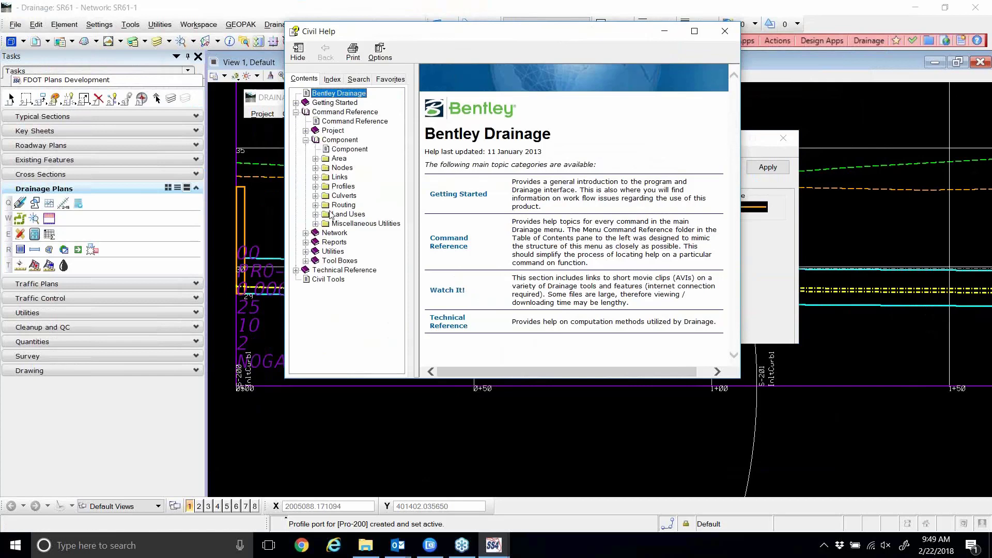
click(316, 187)
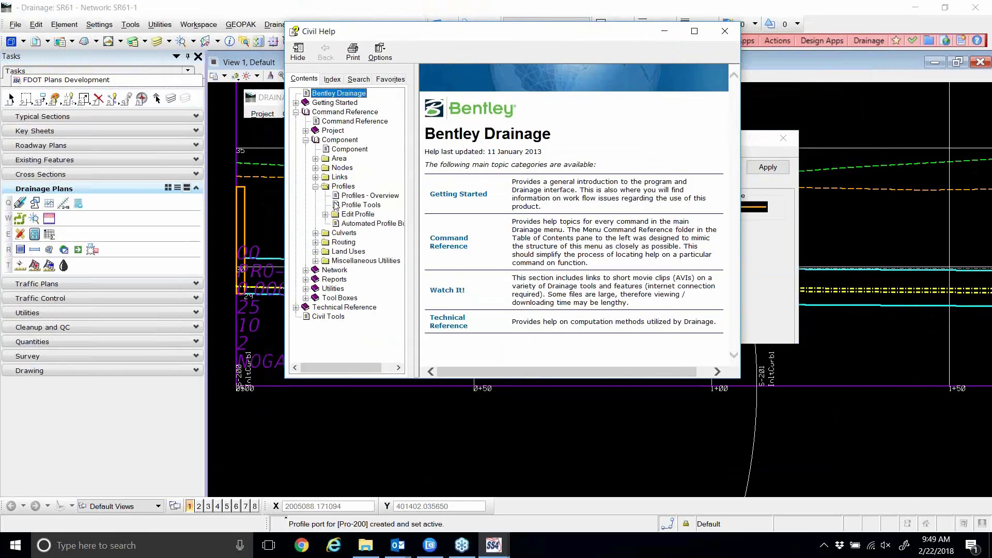
click(355, 196)
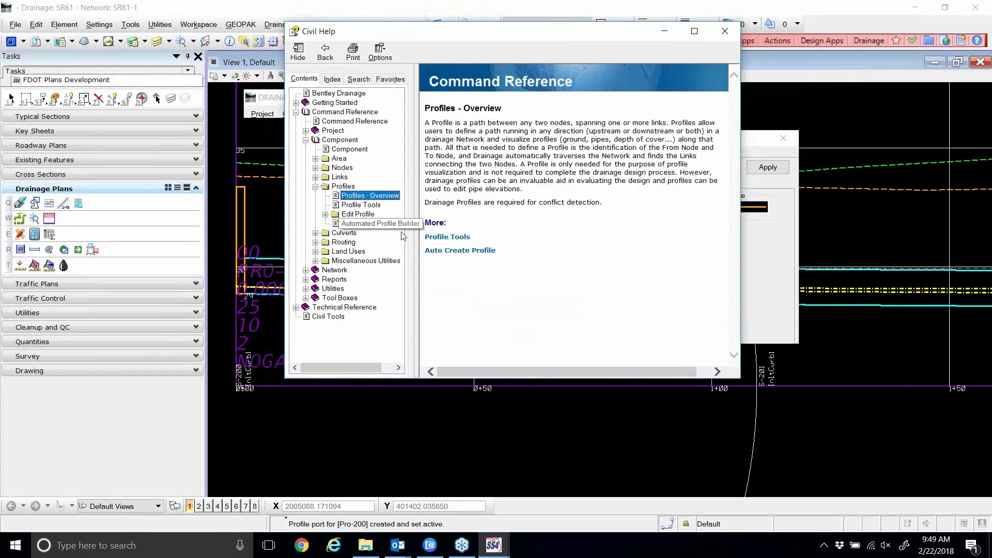
click(443, 241)
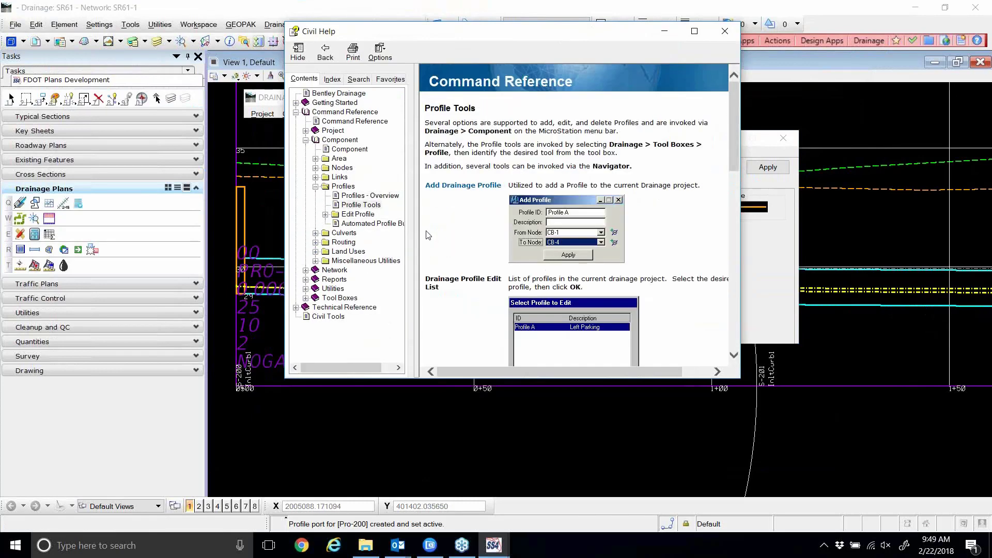
click(326, 215)
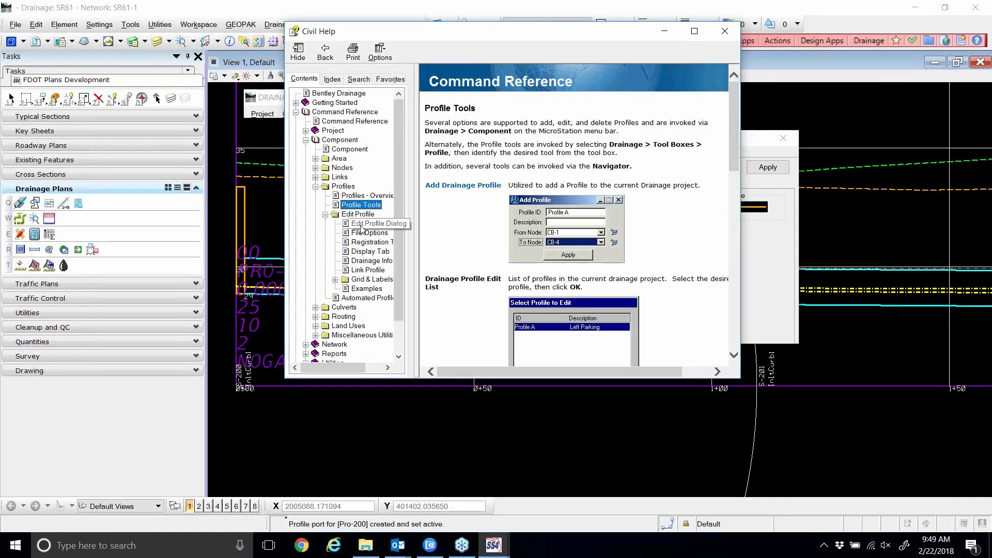
click(361, 226)
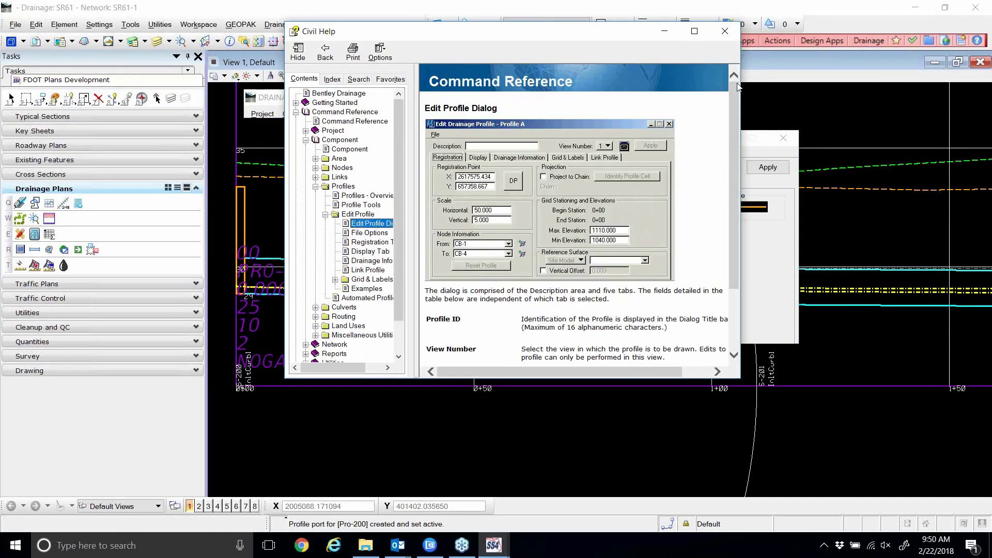
Enlarge the Civil Help window by widening it on both sides and making it taller.
drag(741, 94, 897, 94)
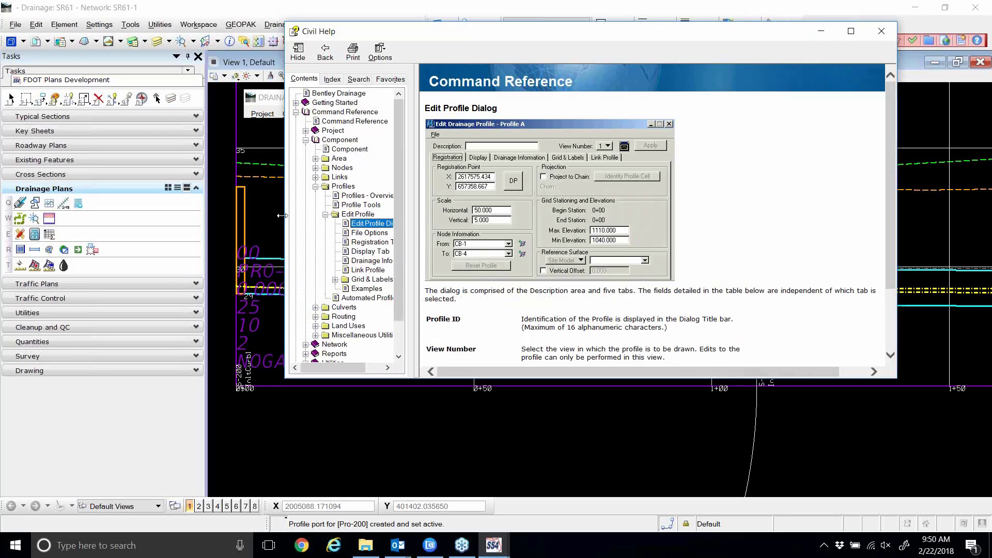
drag(283, 215, 150, 223)
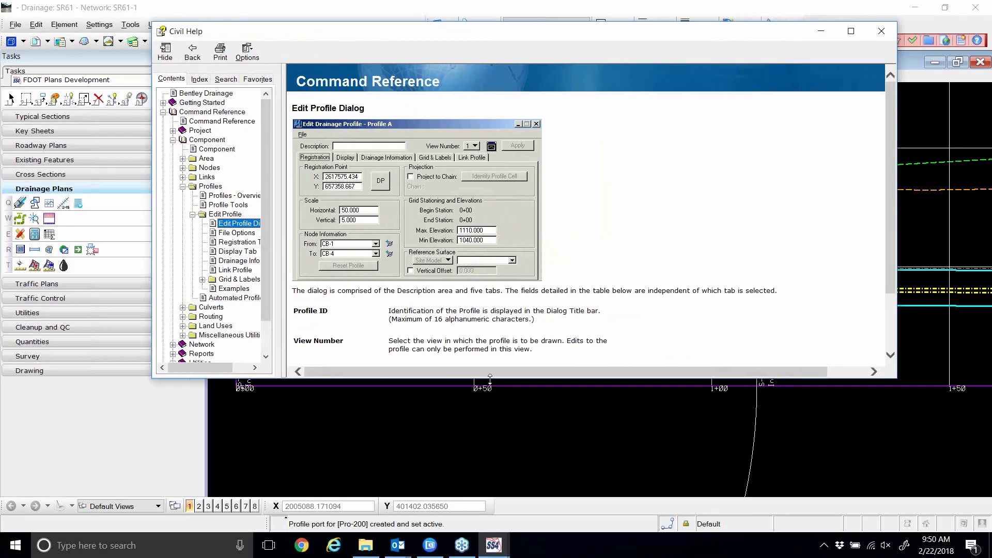
drag(489, 379, 490, 486)
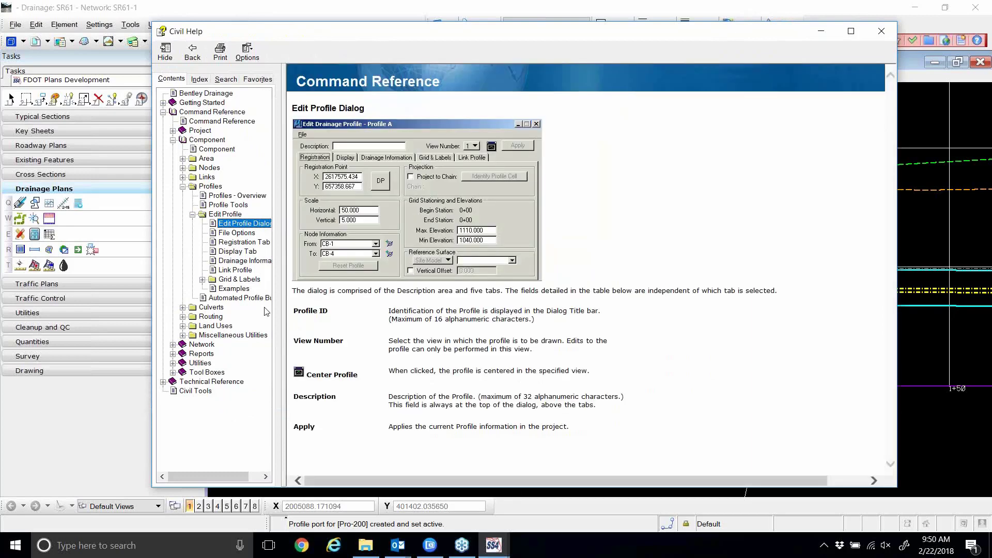
Show the Drainage Information page under Edit Profile and scroll through its profile-line symbology descriptions.
click(233, 261)
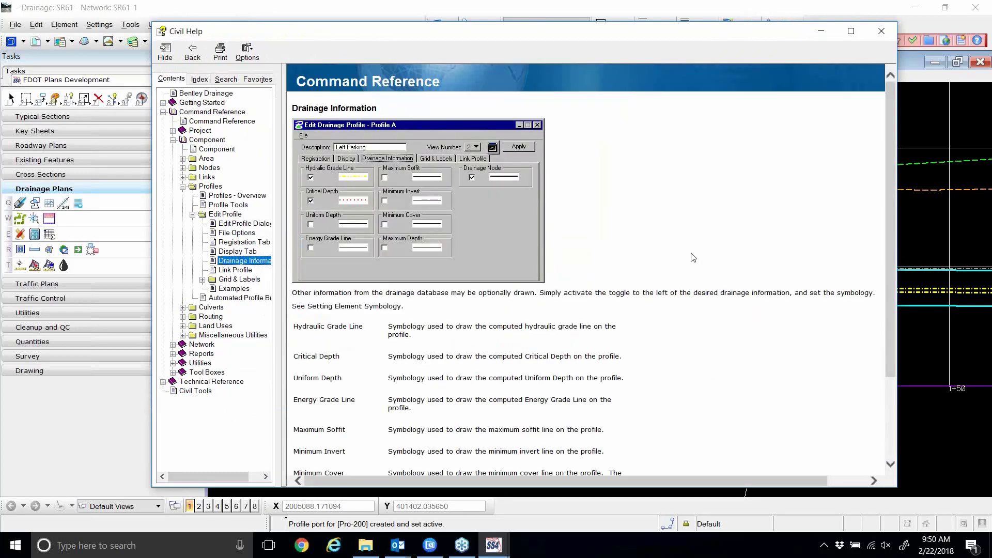
scroll(702, 261, down, 1)
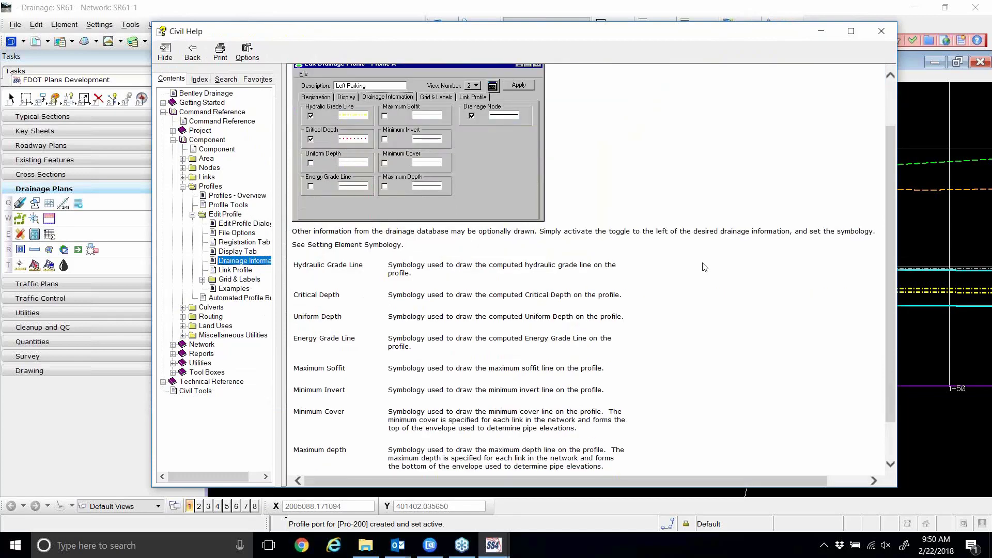
scroll(704, 267, down, 1)
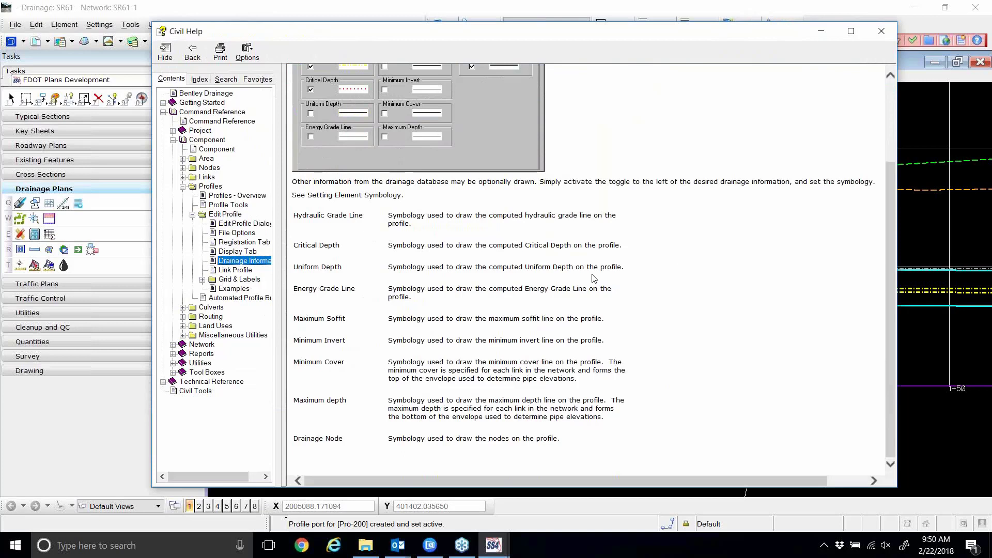
scroll(577, 266, up, 5)
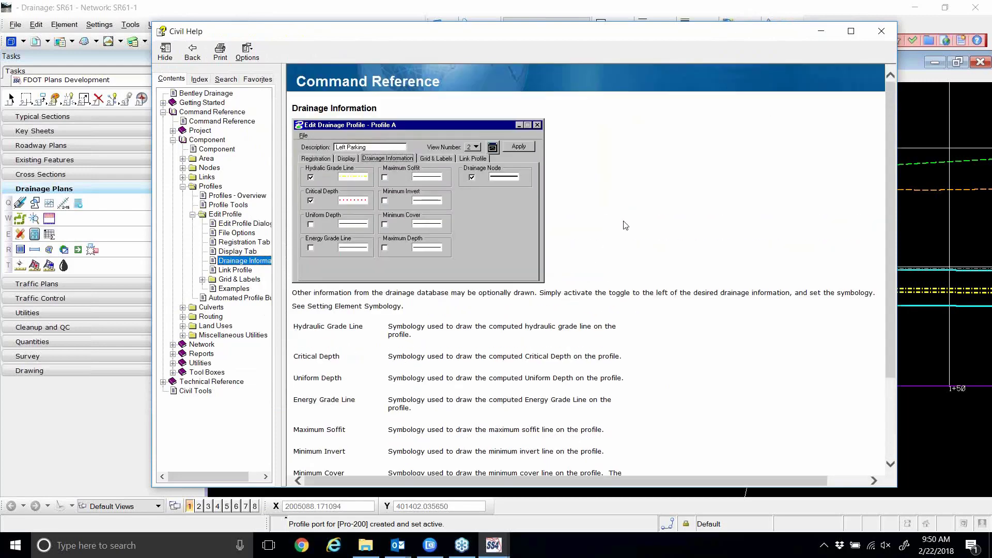